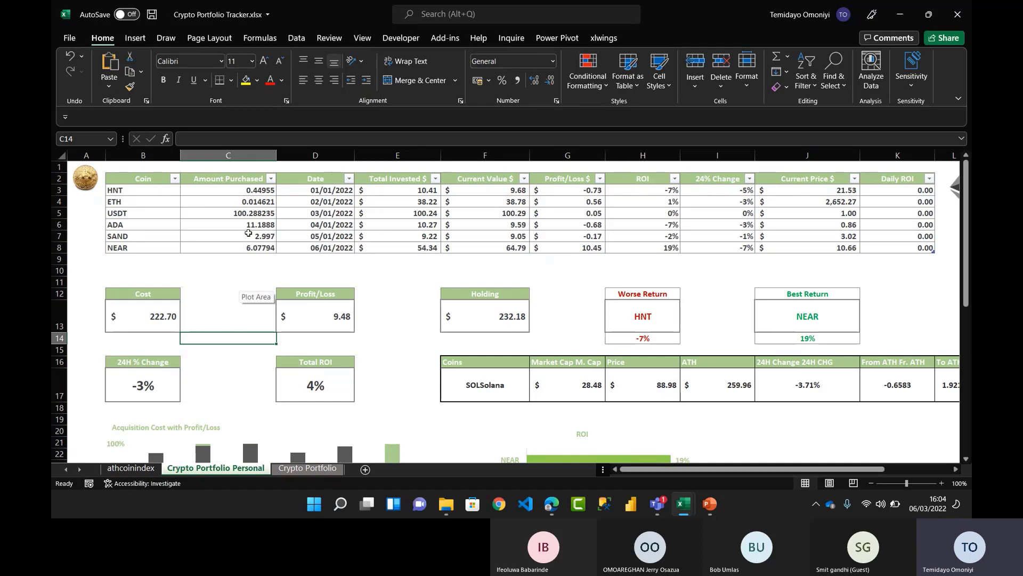
left_click(236, 278)
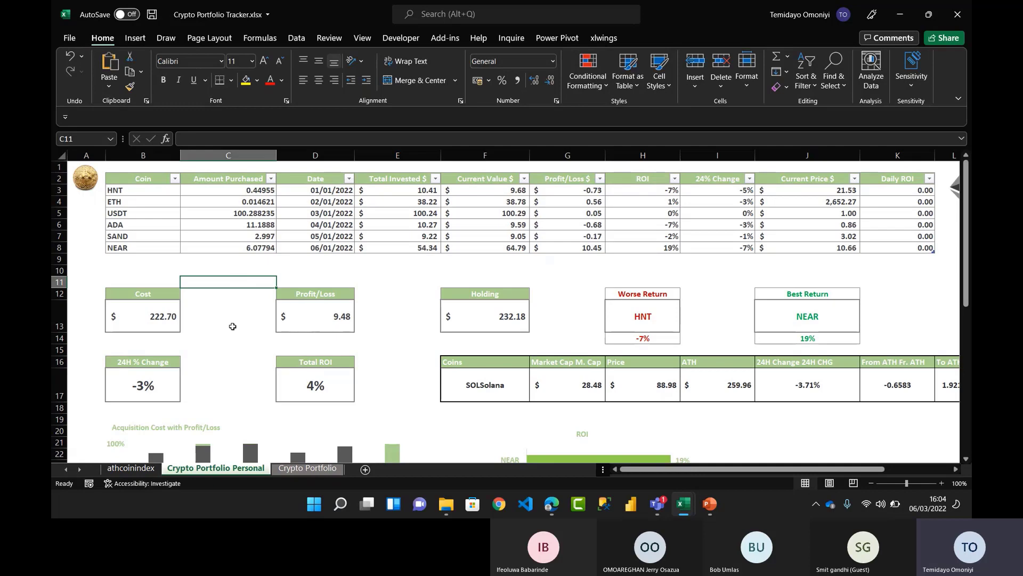
key("ctrl+n")
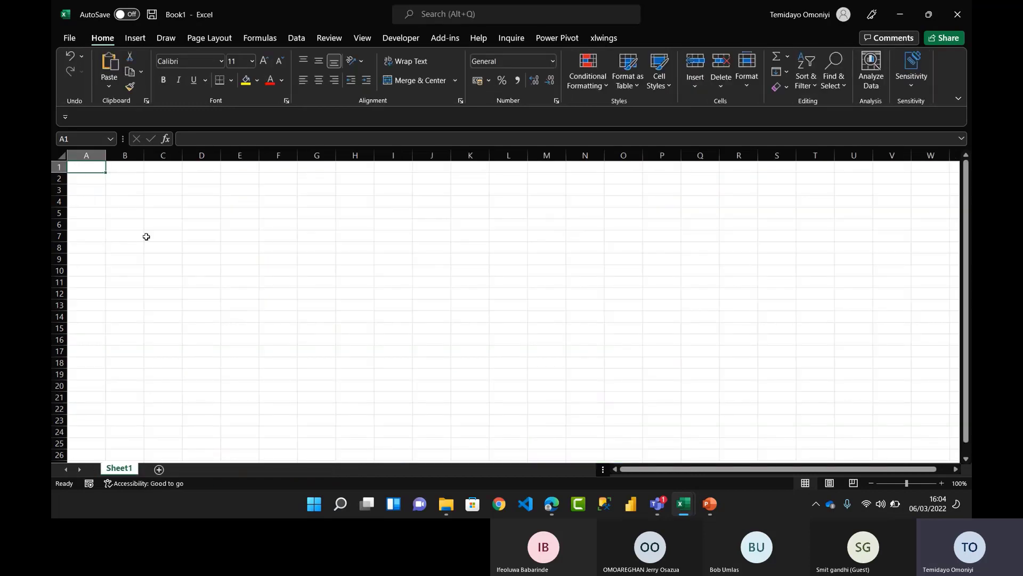
key("ctrl+w")
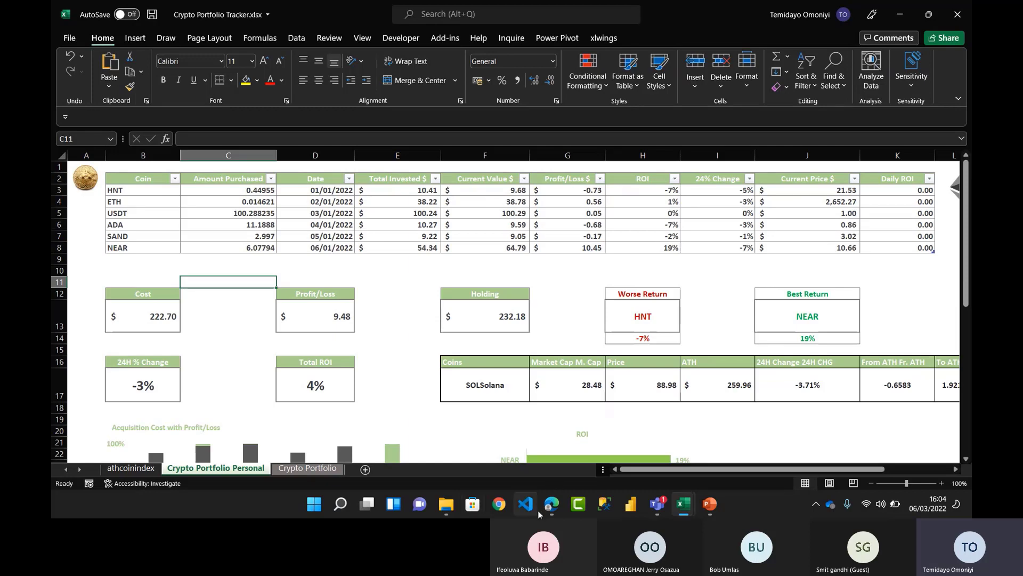
left_click(409, 386)
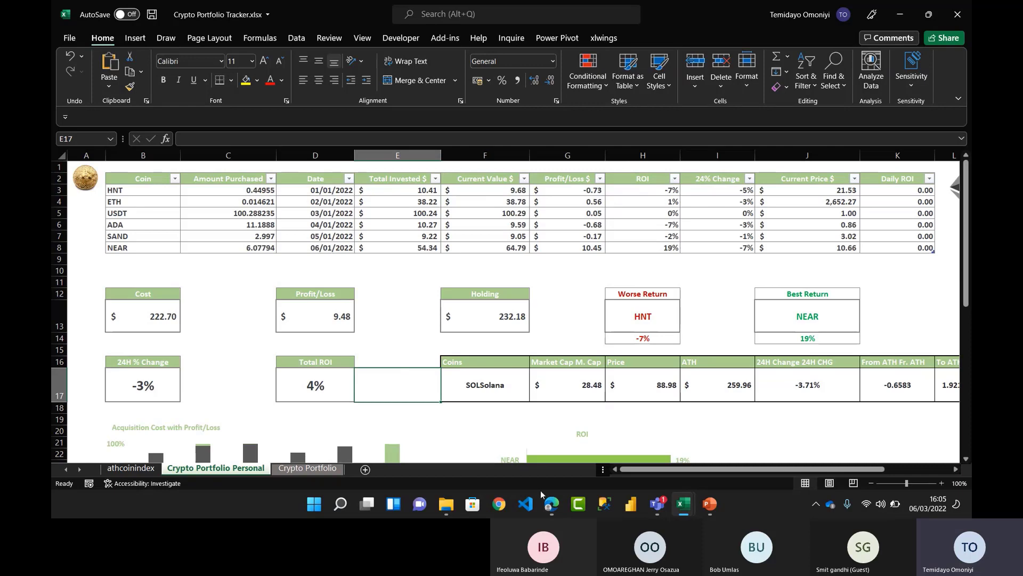
- Switch to Microsoft Edge and load the Binance website, binance.com, in the new tab
left_click(552, 507)
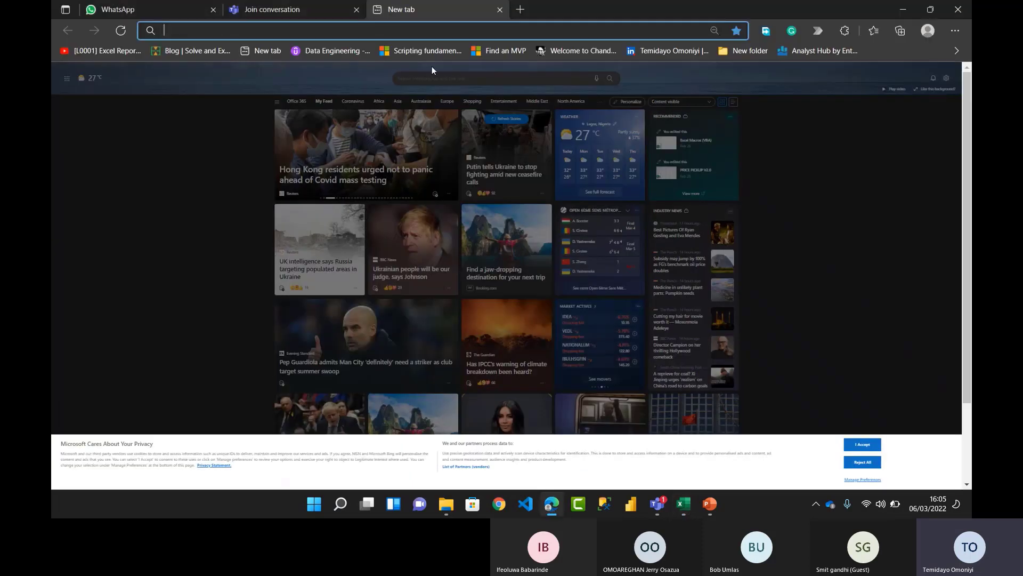
left_click(390, 33)
type("binan")
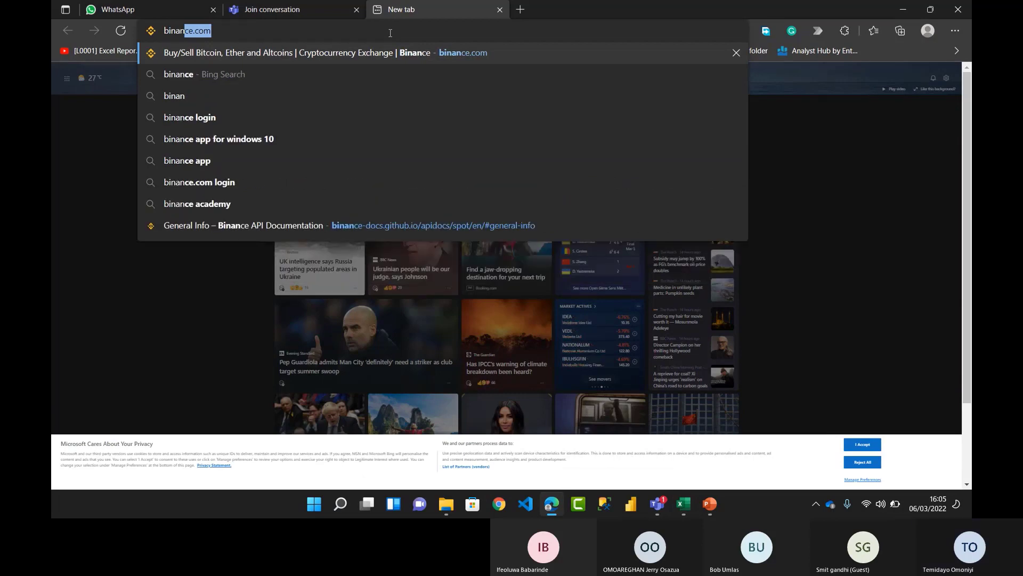
key("Escape")
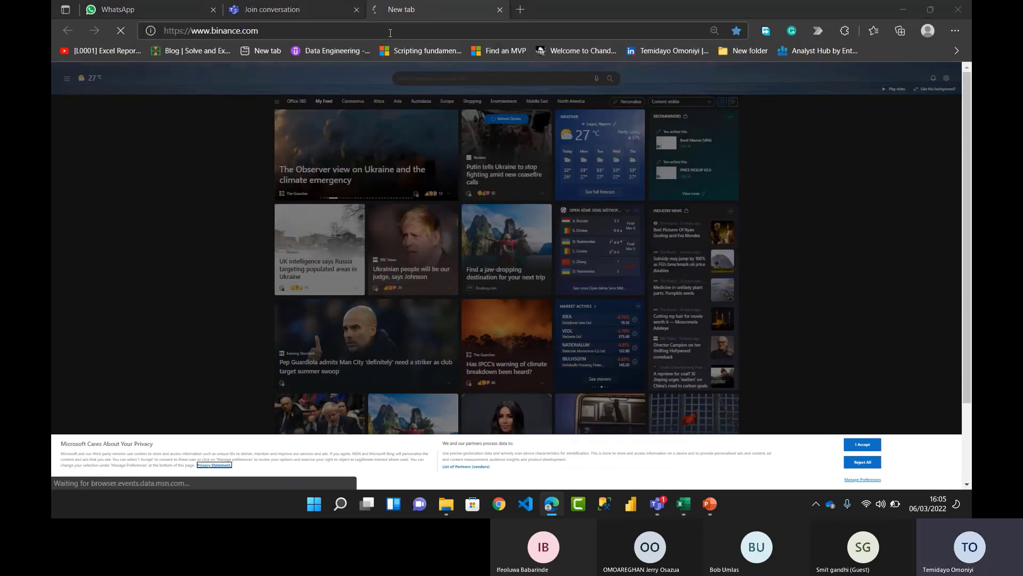
- Switch to the Teams meeting to check its chat, and return to the Binance page in Edge
key("alt+Tab")
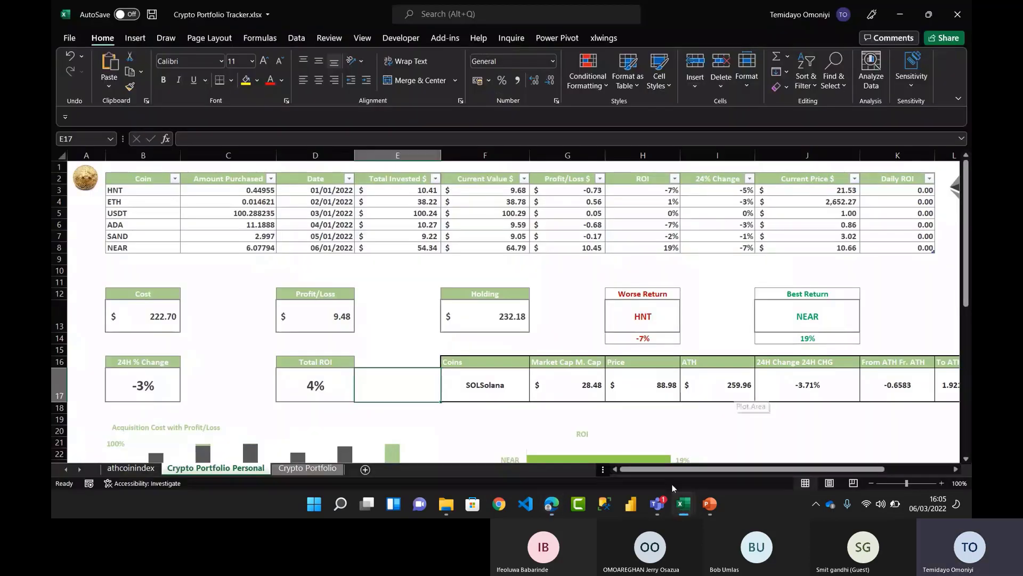
mouse_move(658, 504)
left_click(744, 433)
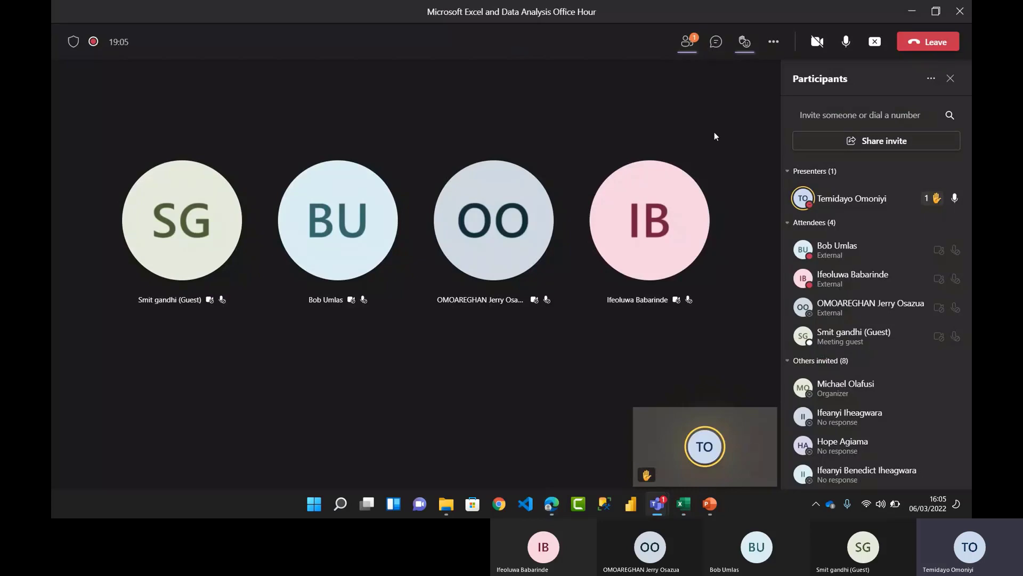
left_click(717, 52)
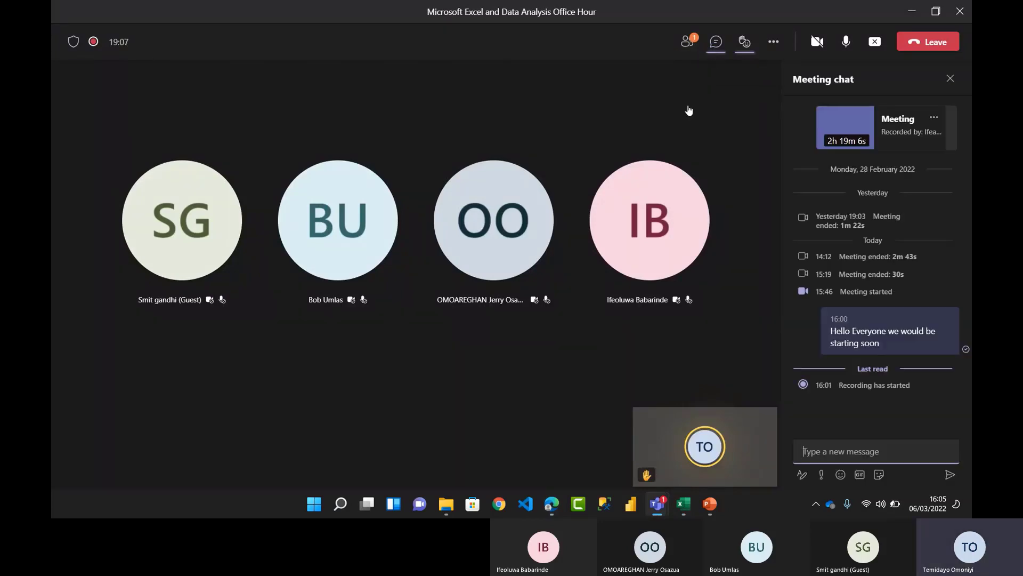
key("alt+Tab")
key("alt+Tab")
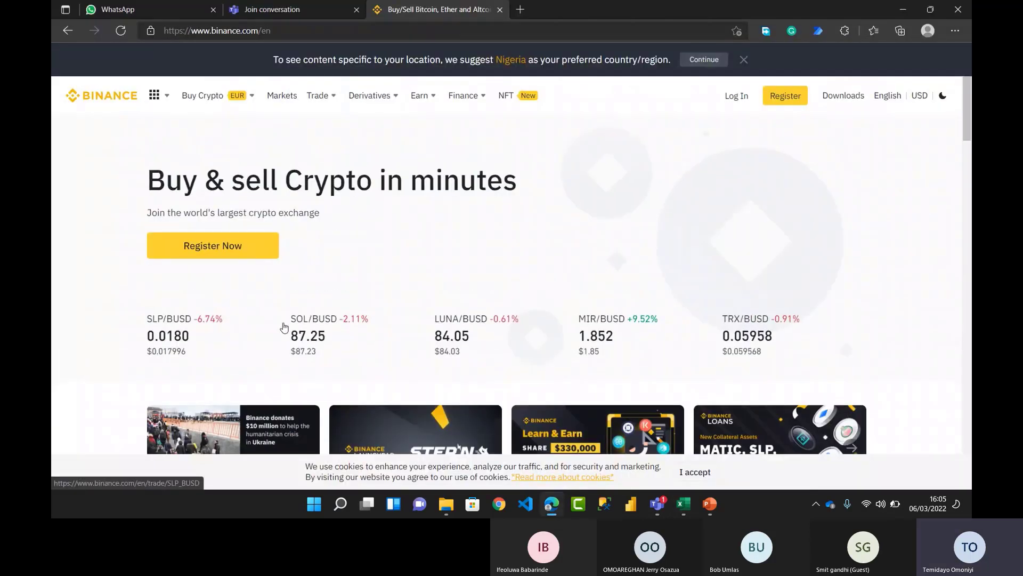
- Search the Binance home page for "docu" and open the API Documentation link under Support
key("ctrl+f")
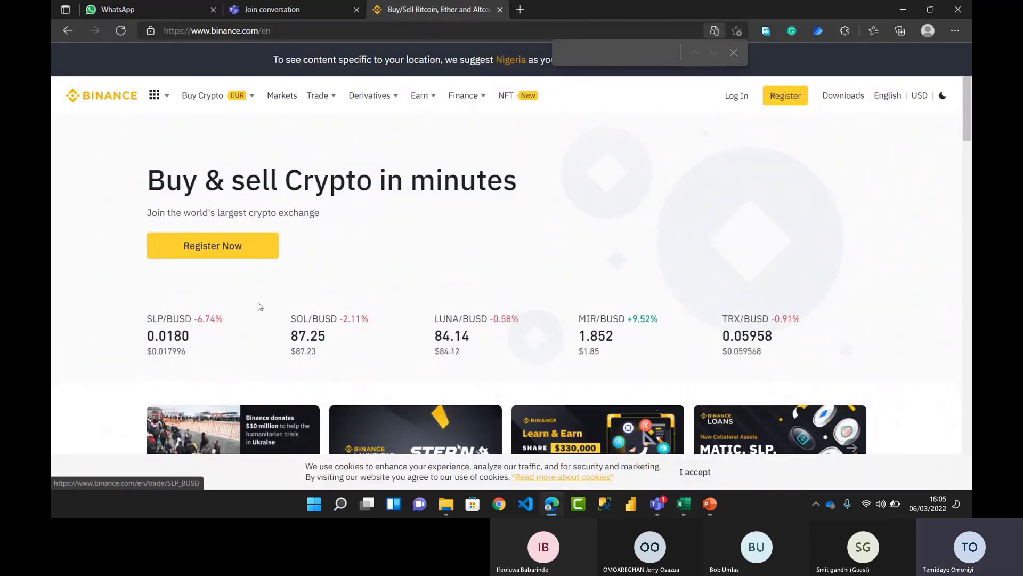
type("docu")
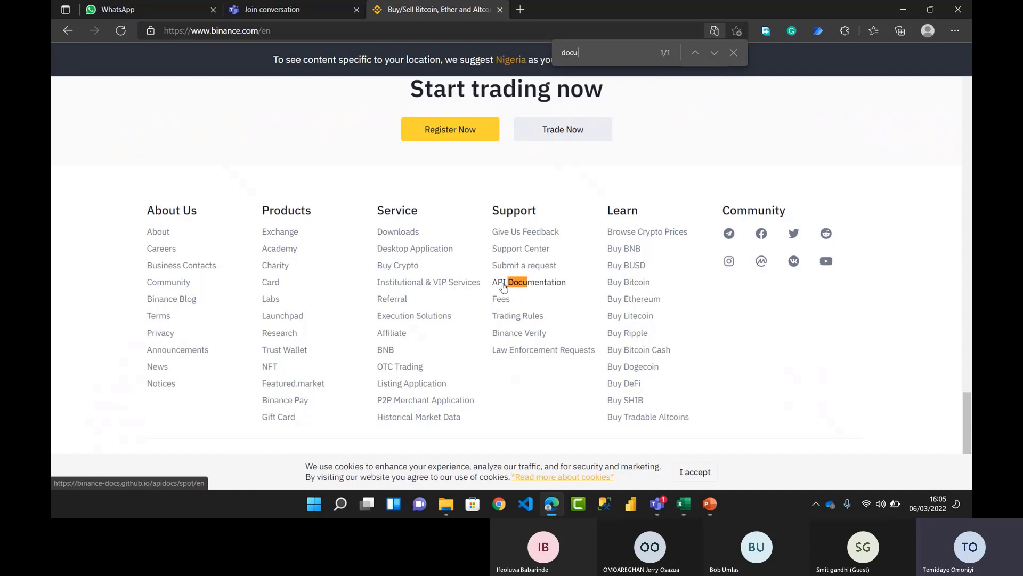
left_click(504, 285)
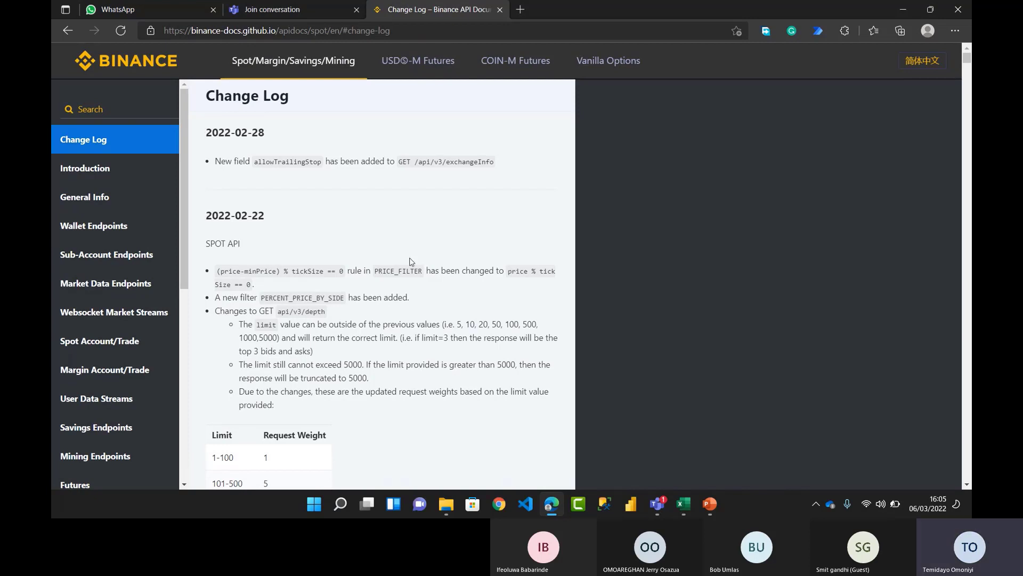
- Browse the API documentation from the Change Log through Introduction and API Key Setup to the General Info section
scroll(292, 424, "down", 3)
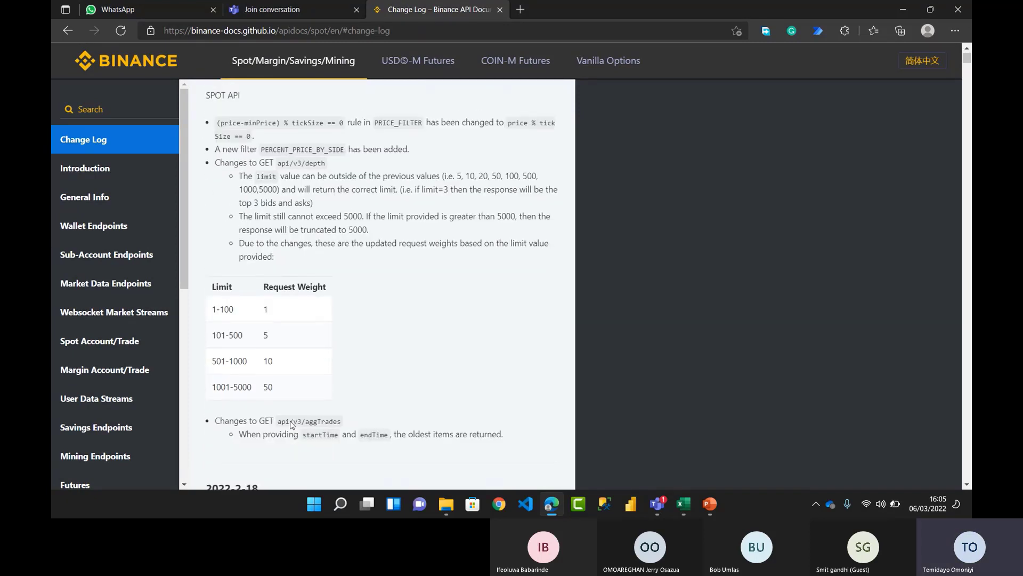
scroll(292, 425, "up", 3)
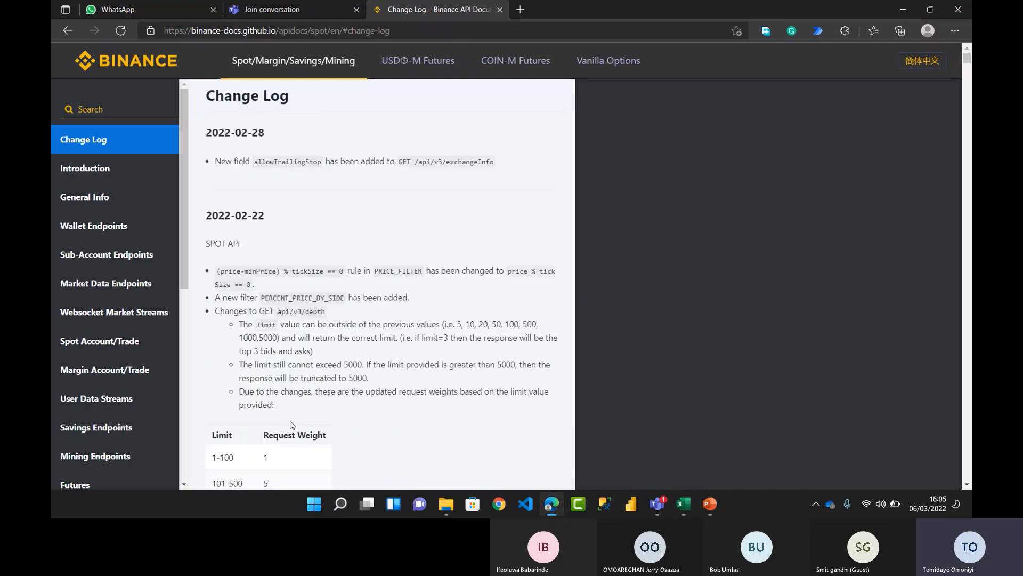
left_click(94, 170)
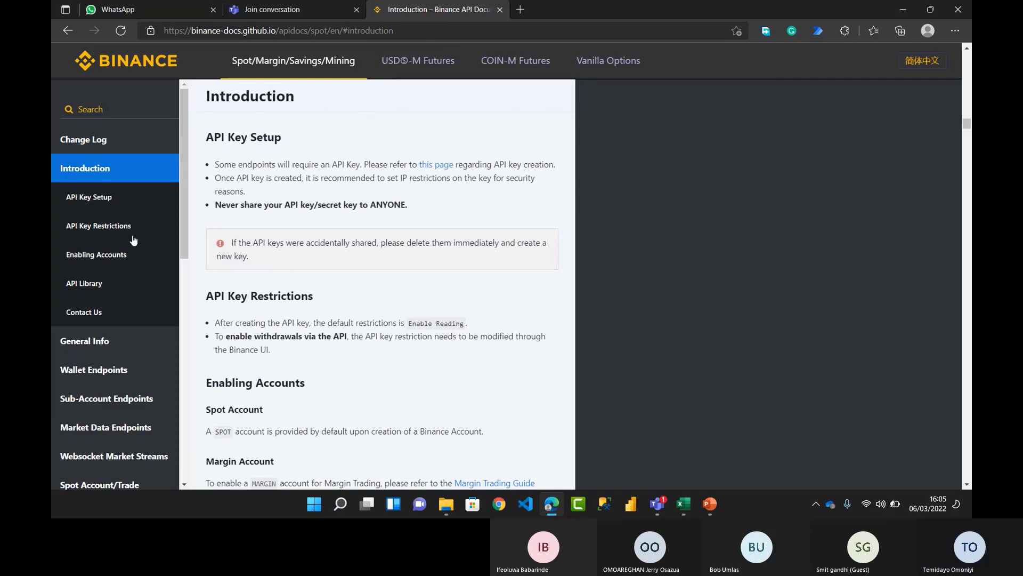
left_click(110, 200)
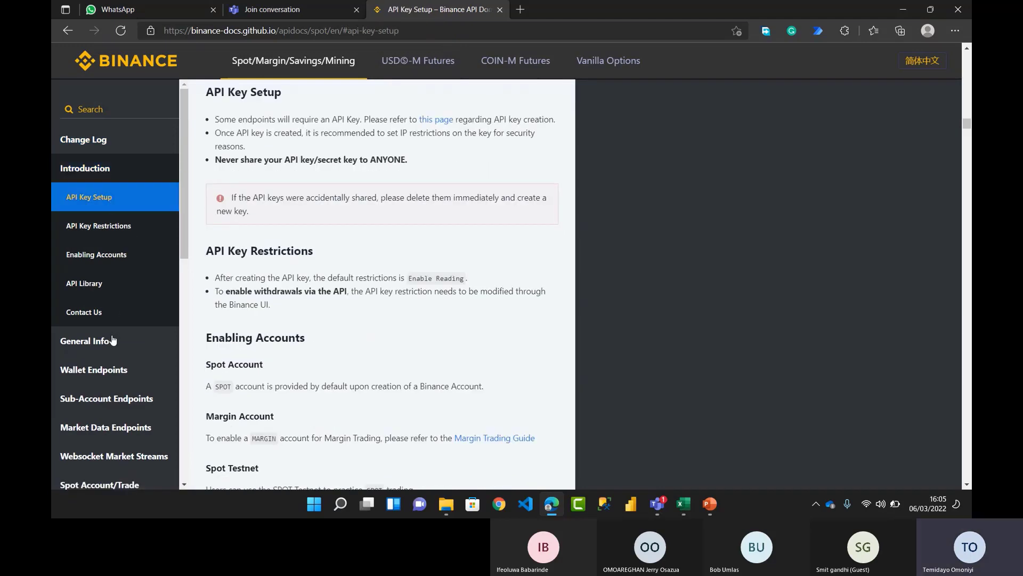
left_click(85, 341)
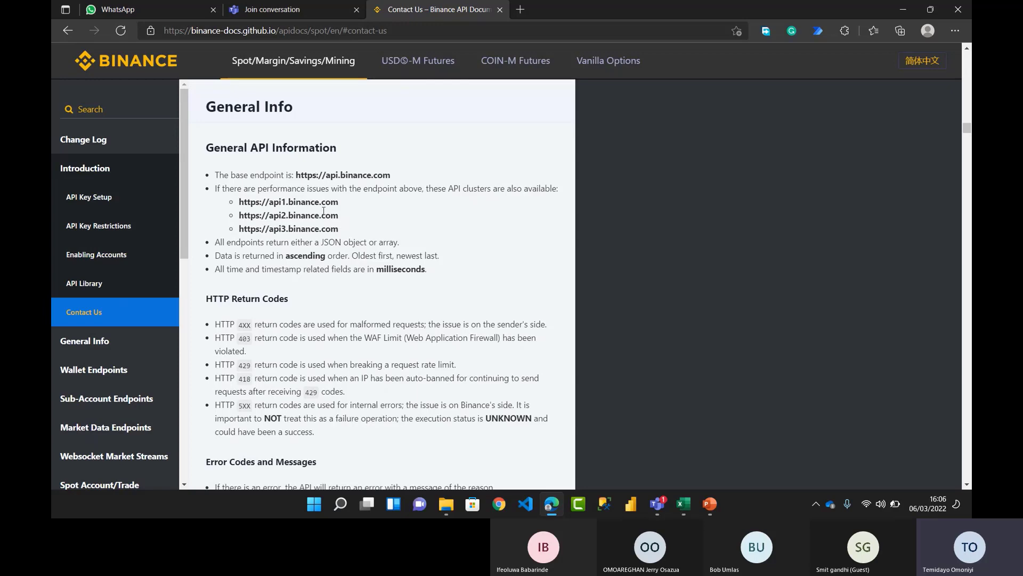
- Open a blank Notepad document over the documentation page
key("super")
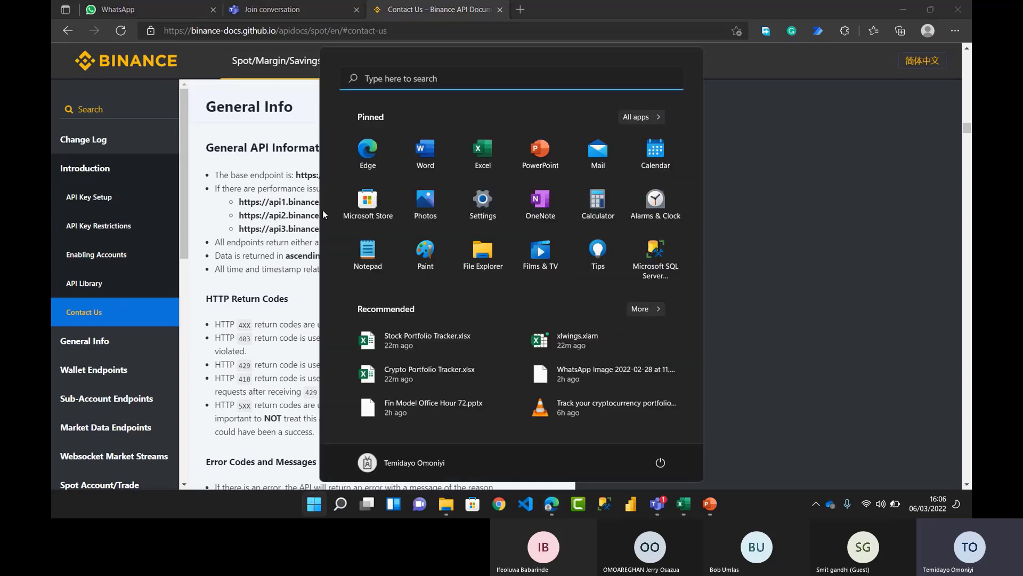
type("note")
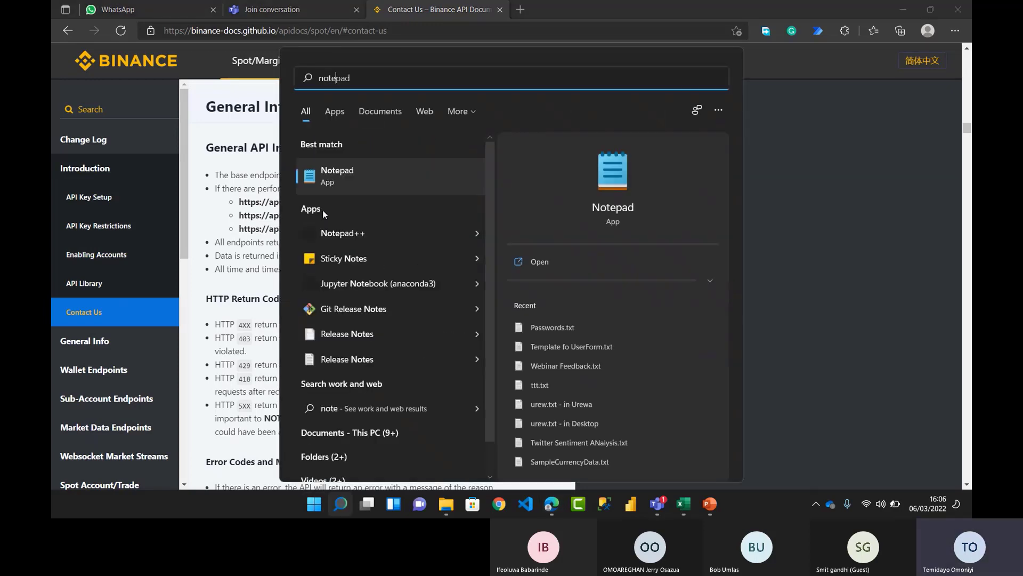
left_click(337, 172)
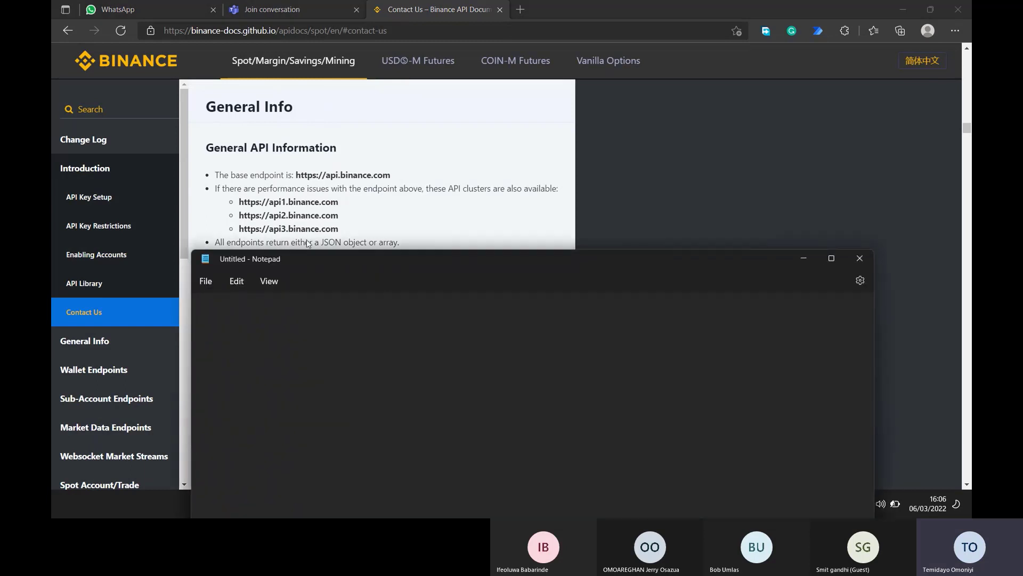
left_click(339, 204)
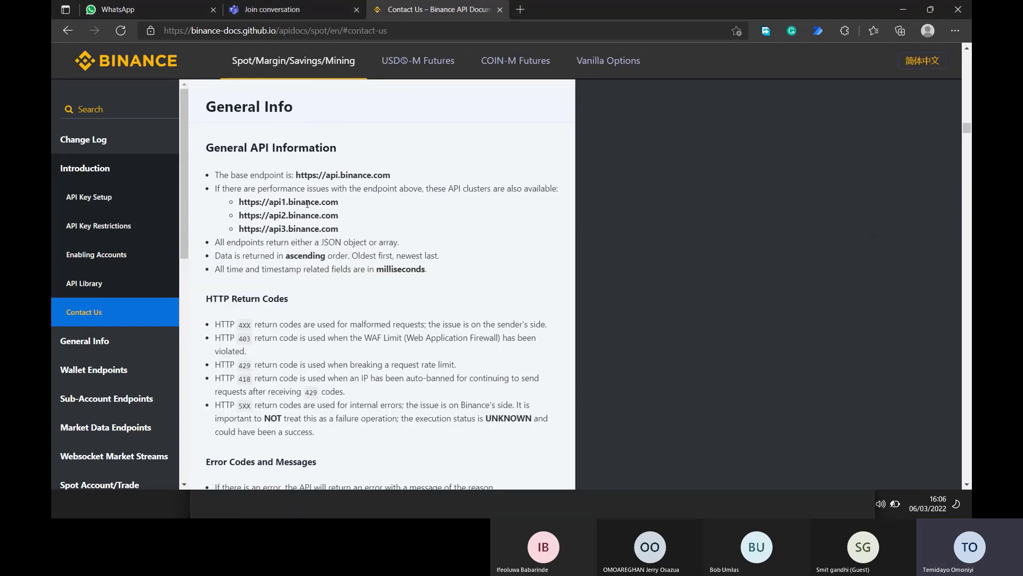
left_click_drag(339, 202, 241, 204)
key("ctrl+c")
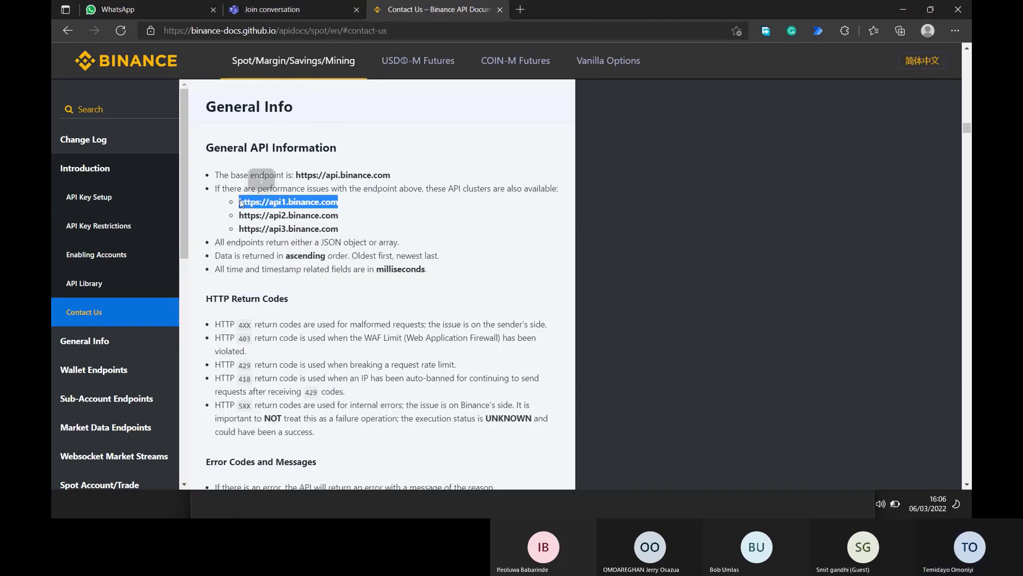
key("alt+Tab")
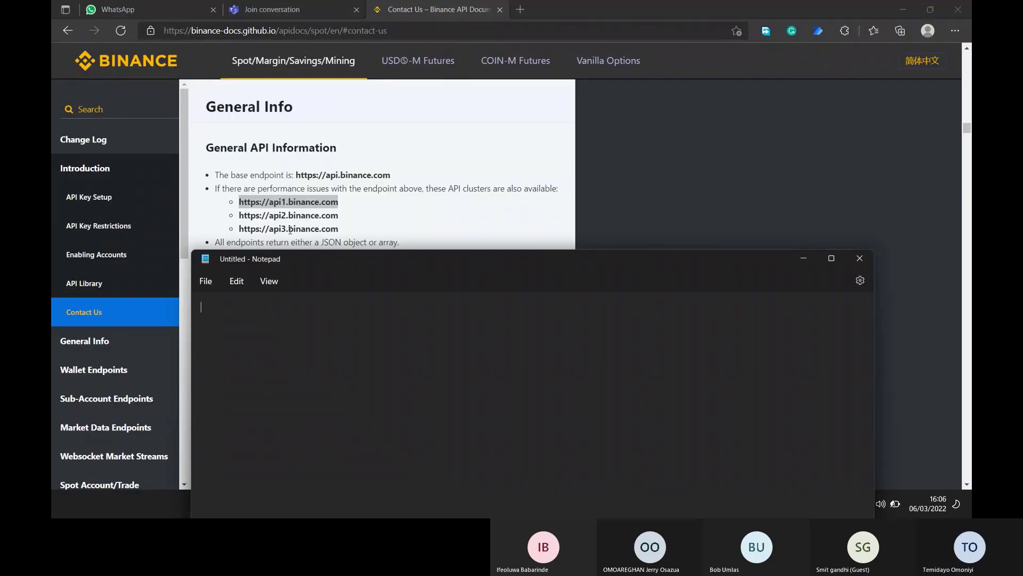
key("ctrl+v")
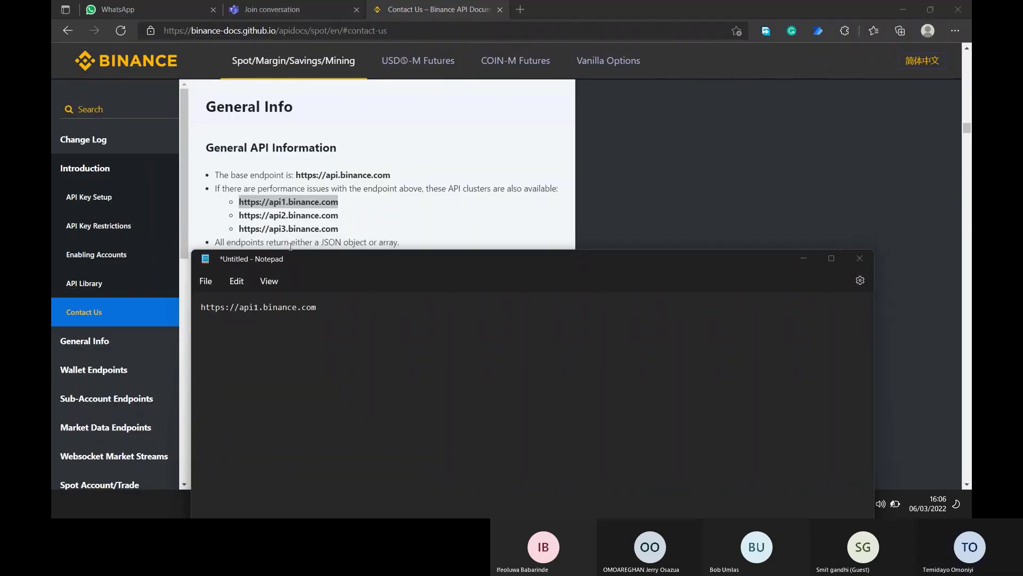
- Return to the documentation in Edge and search the page for "symbol price" to reach the Symbol Price Ticker section
key("alt+Tab")
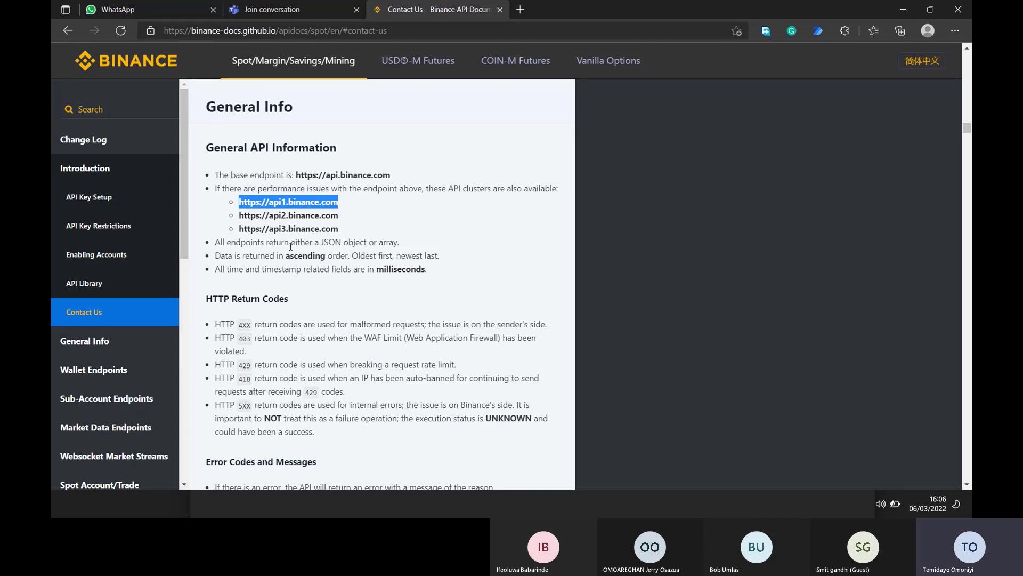
key("ctrl+f")
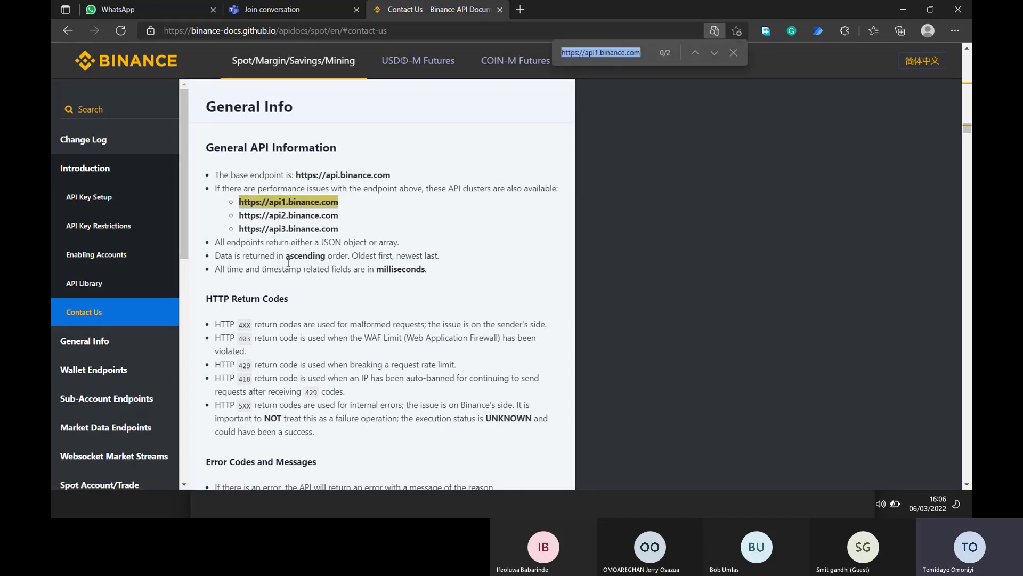
key("BackSpace")
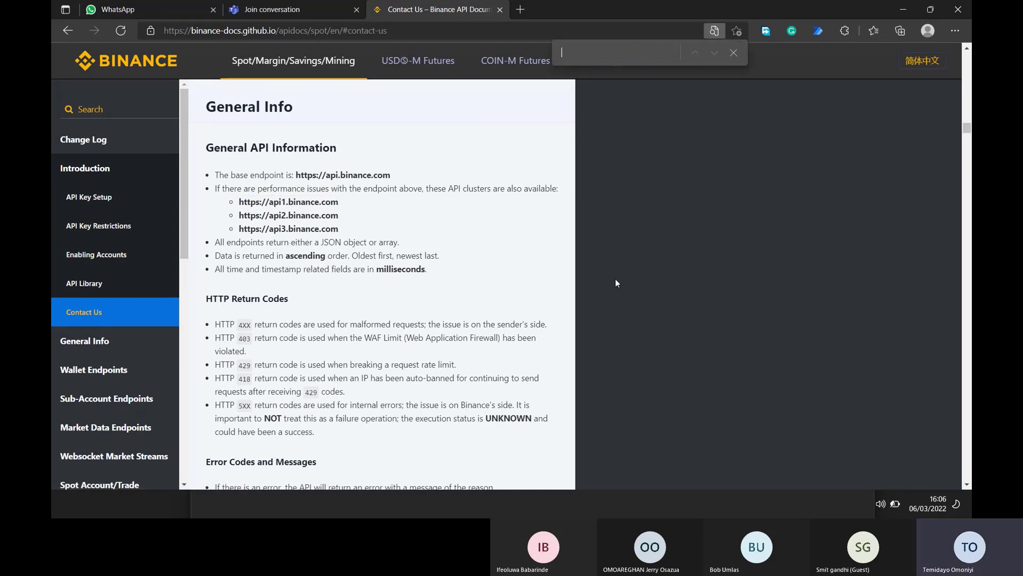
type("symb")
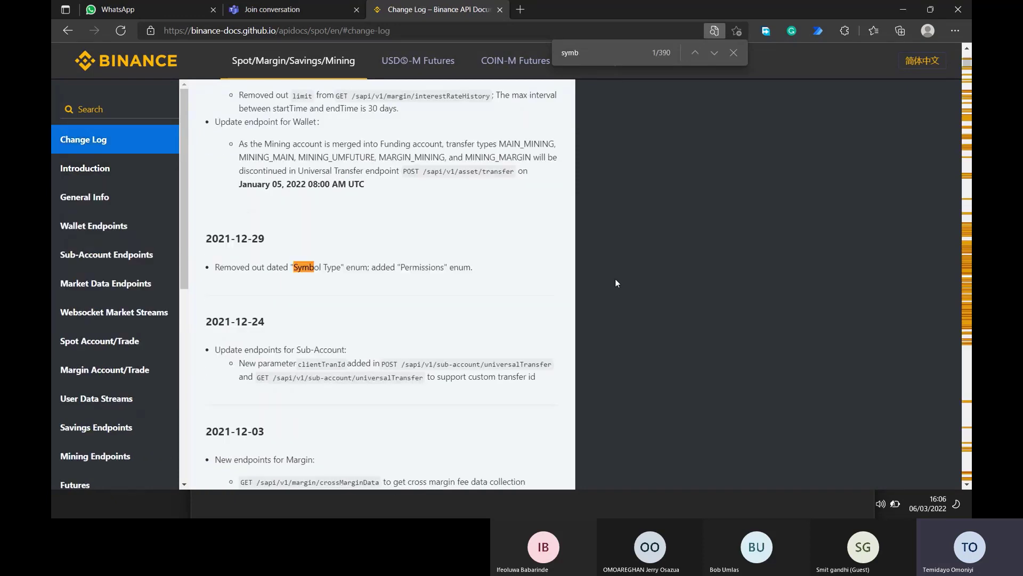
type("ol")
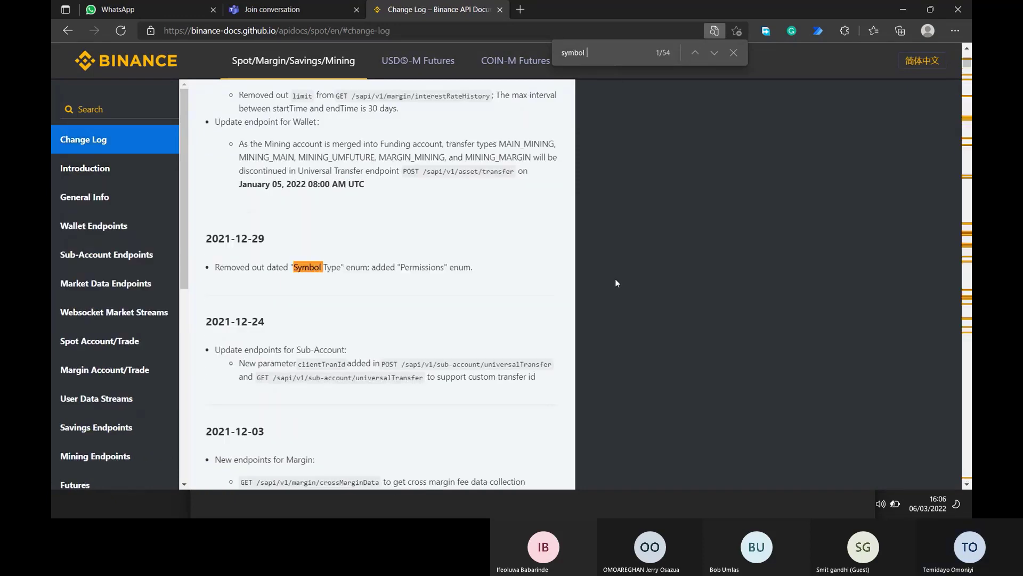
type(" pr")
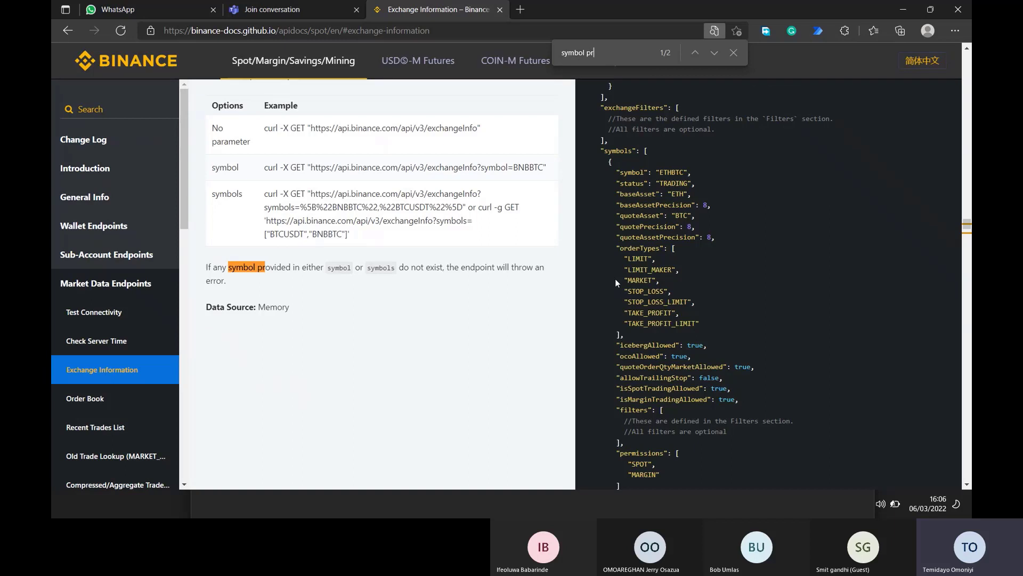
type("ice")
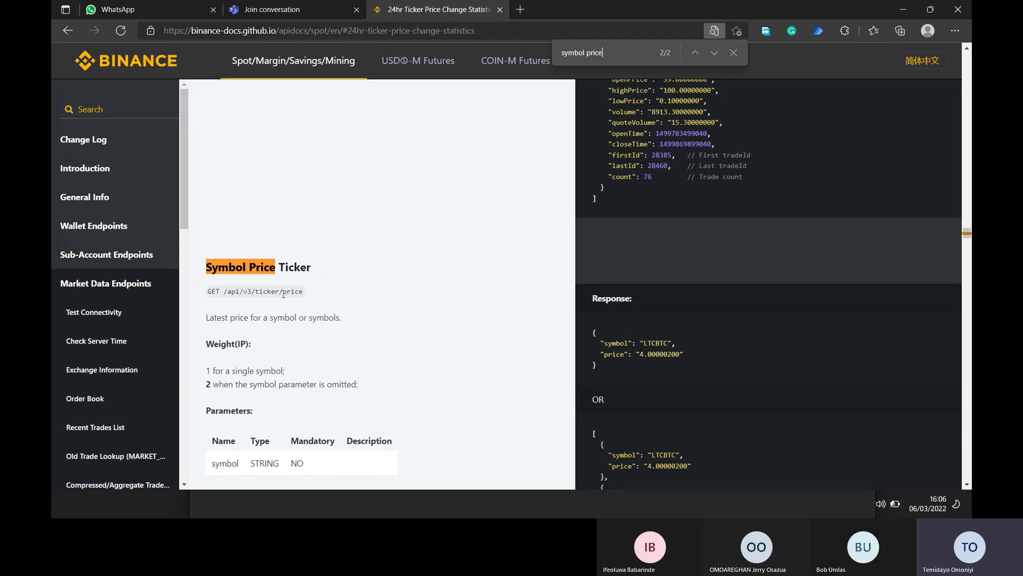
- Copy the endpoint path /api/v3/ticker/price from the Symbol Price Ticker section into Notepad, below the cluster address
left_click_drag(302, 292, 224, 292)
key("ctrl+c")
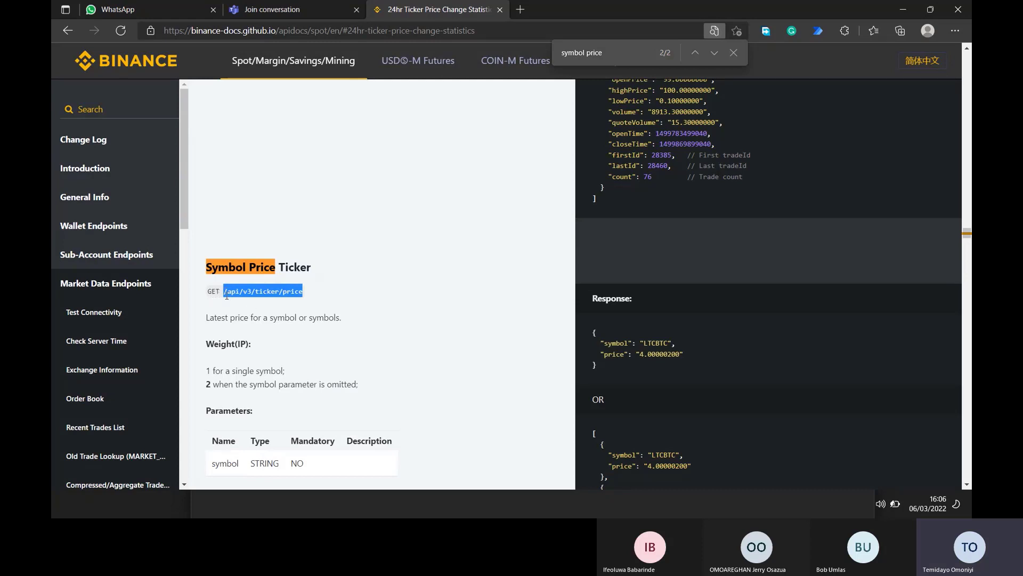
key("alt+Tab")
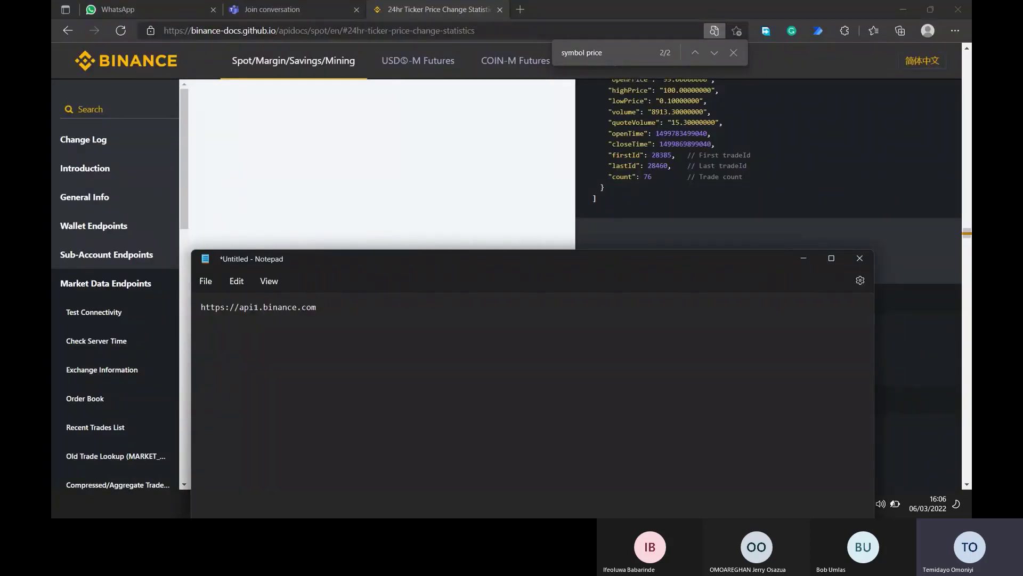
key("Return")
key("Return")
key("ctrl+v")
left_click_drag(319, 308, 197, 308)
key("ctrl+c")
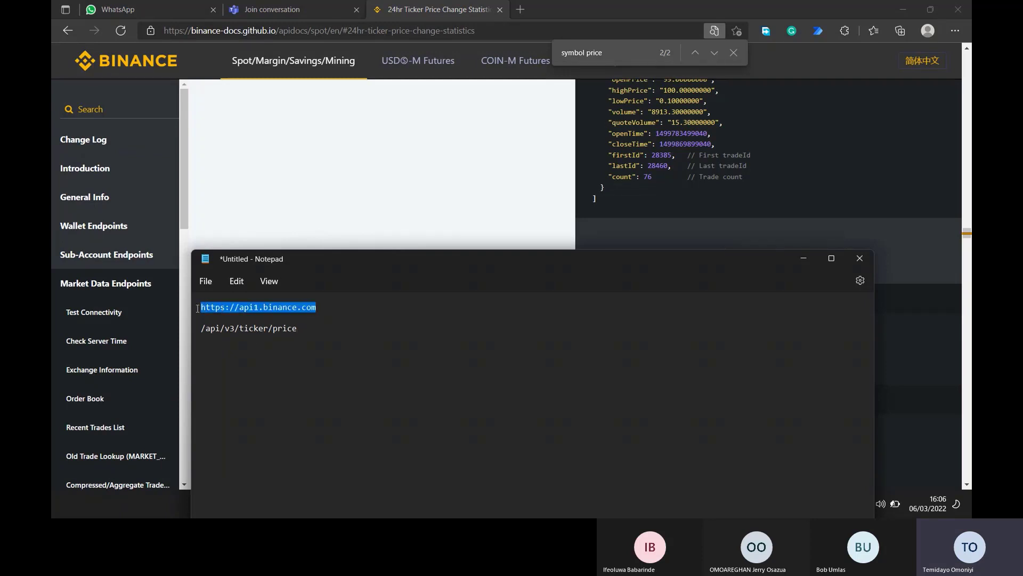
left_click(211, 354)
key("End")
key("Return")
key("Return")
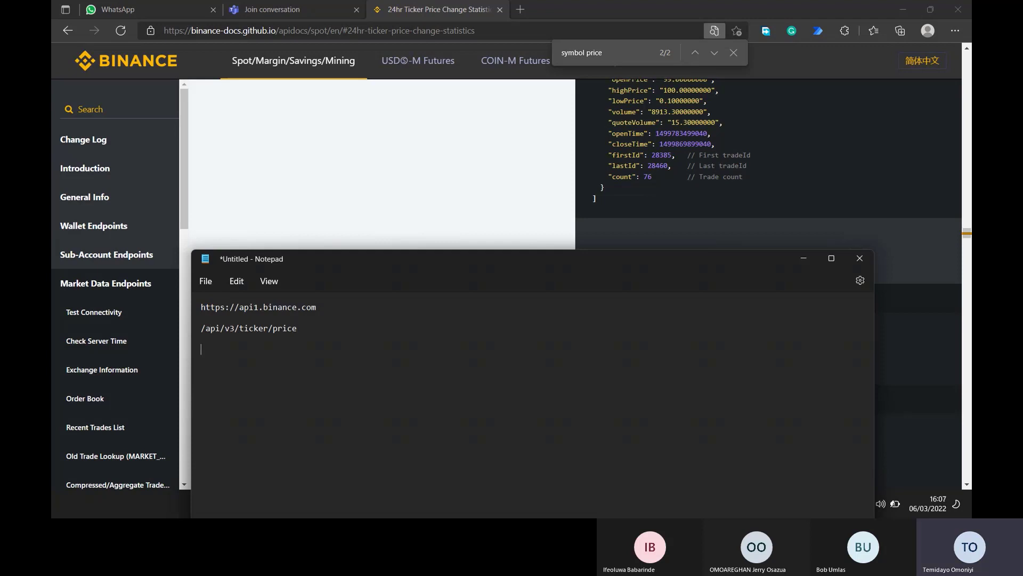
key("ctrl+v")
left_click_drag(297, 328, 196, 333)
key("ctrl+c")
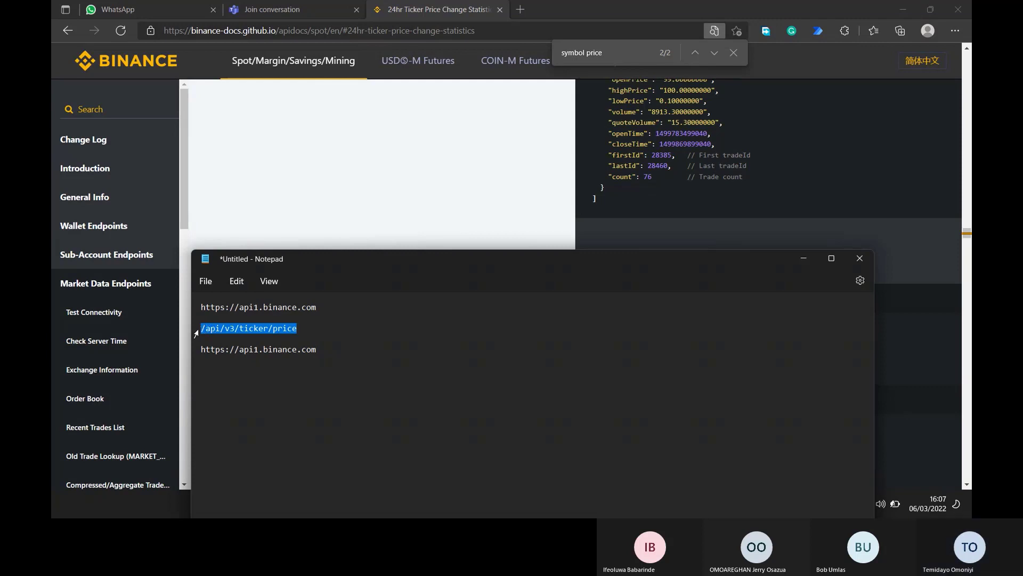
left_click(324, 353)
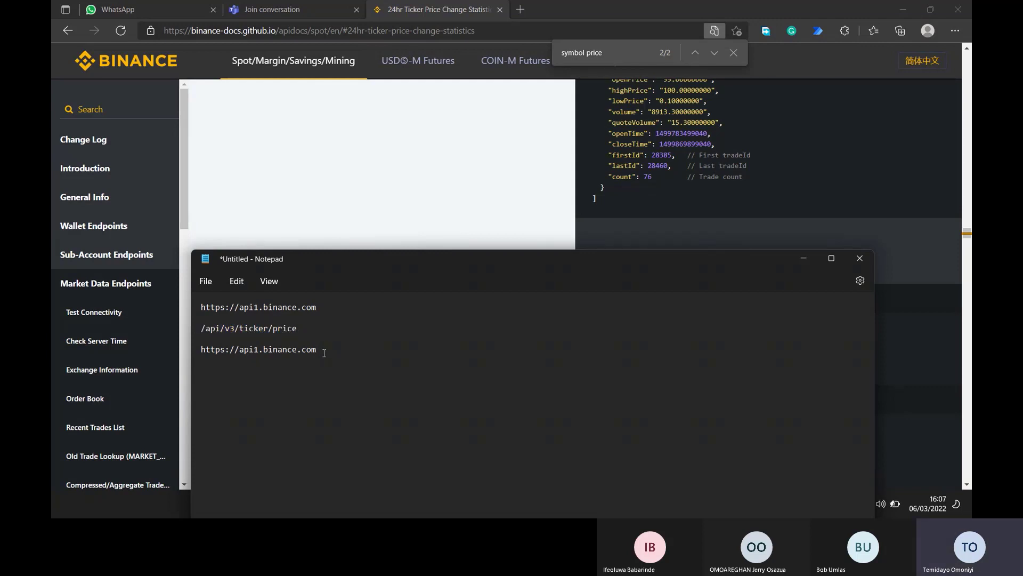
key("ctrl+v")
- Copy the combined API URL from Notepad and switch to the blank Book1 workbook in Excel
left_click_drag(420, 350, 201, 350)
key("ctrl+c")
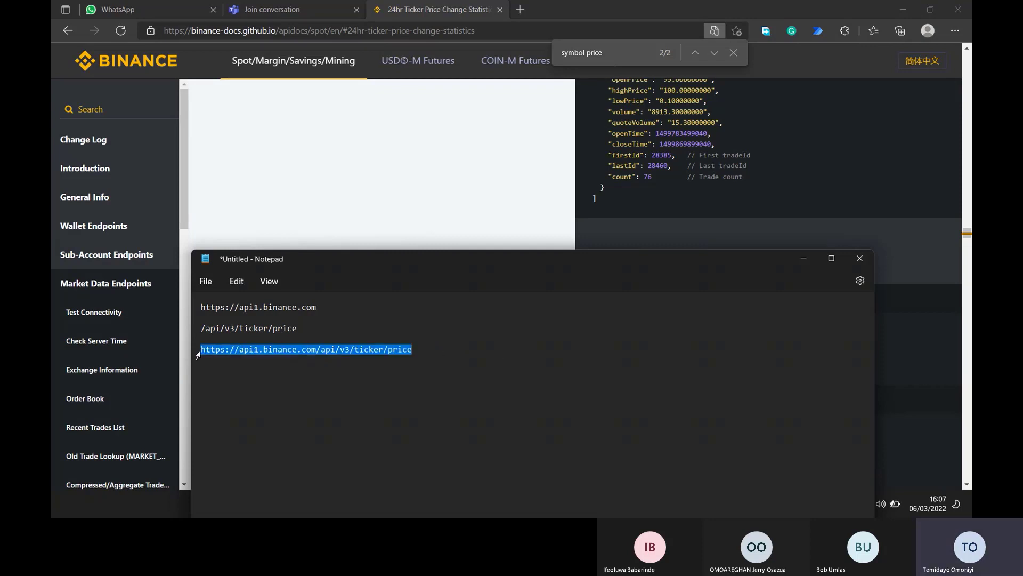
key("alt+Tab")
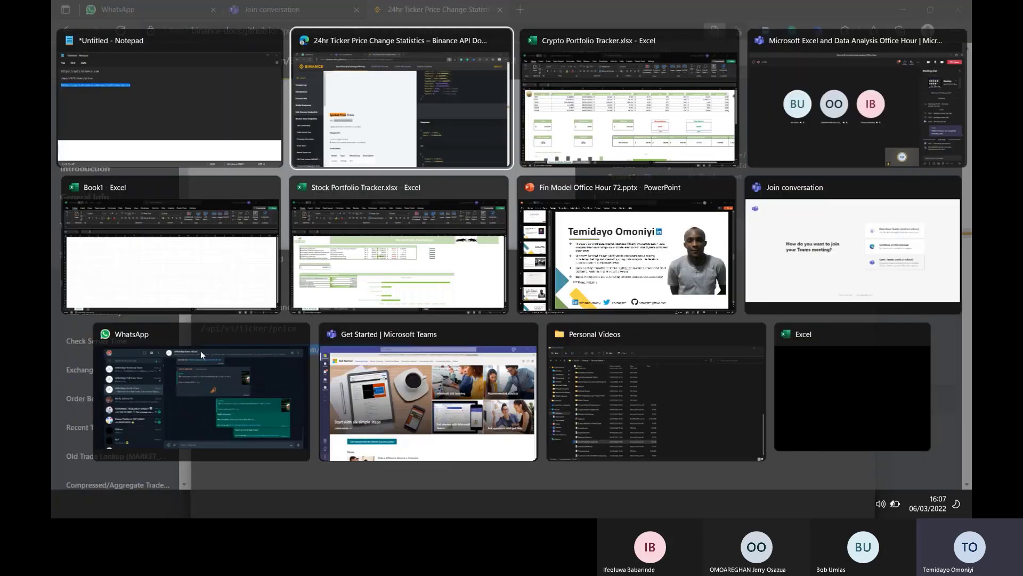
key("alt+Tab")
key("alt+Tab")
key("alt+Tab")
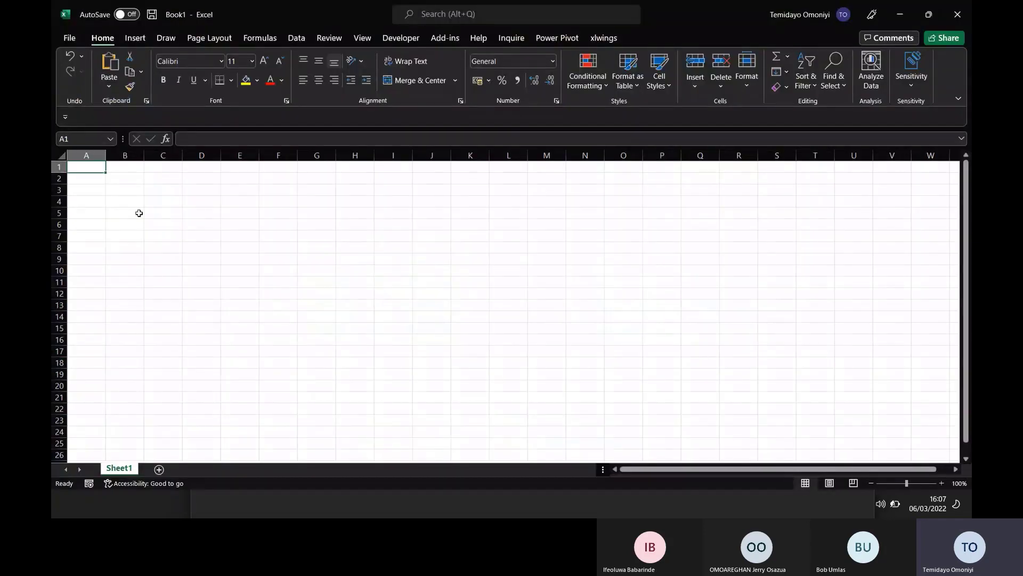
left_click(137, 194)
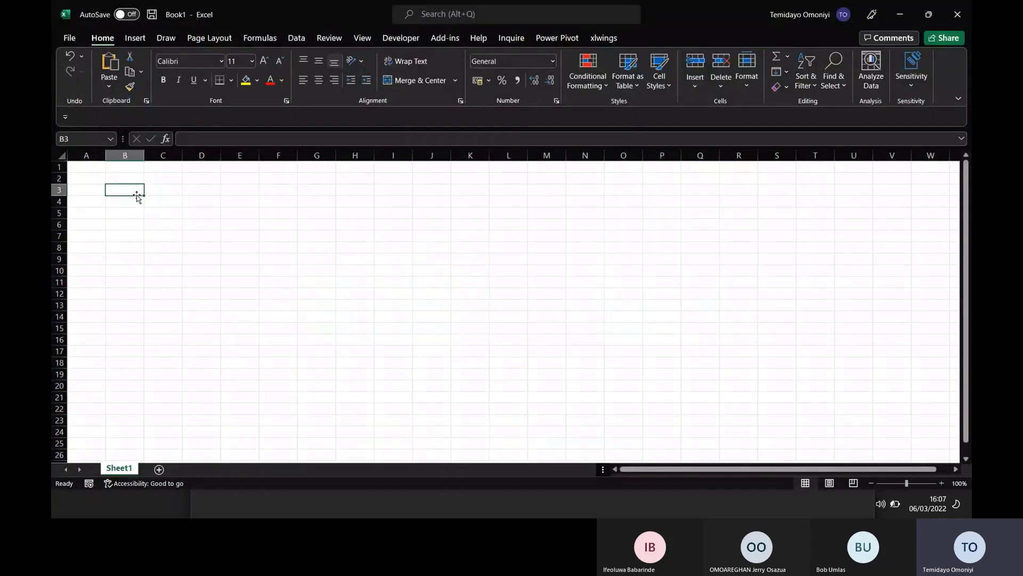
left_click(295, 41)
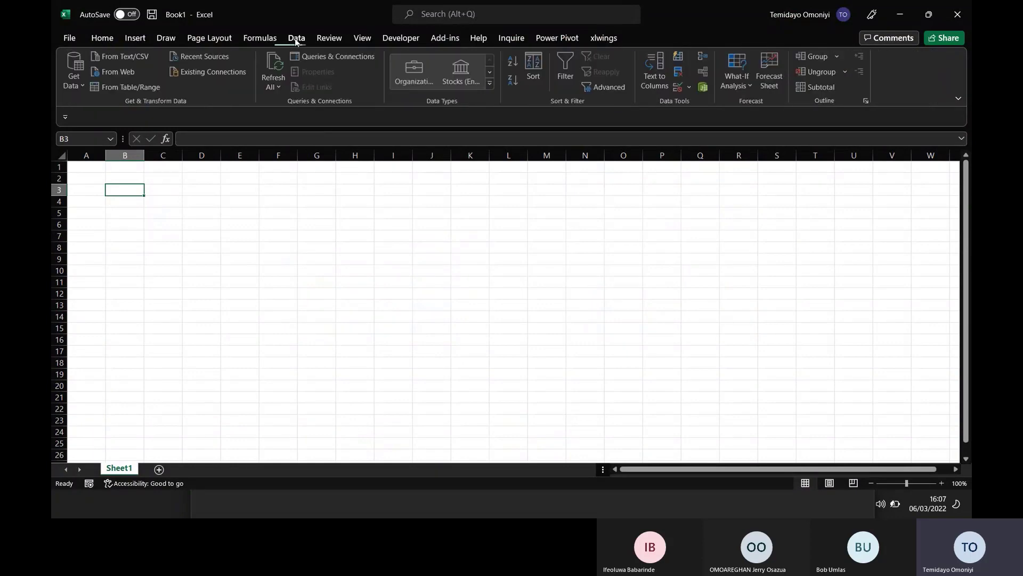
left_click(123, 76)
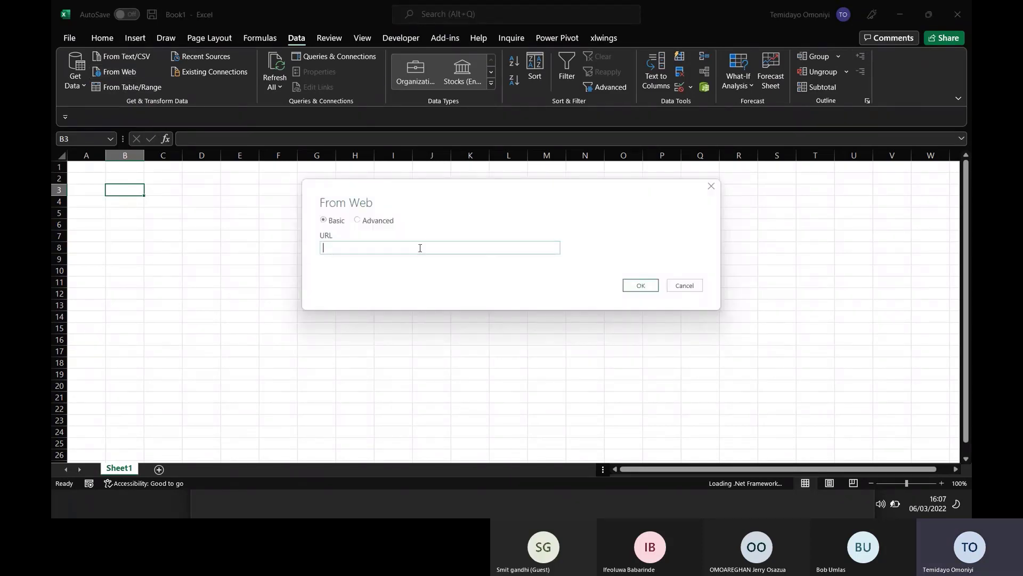
key("ctrl+v")
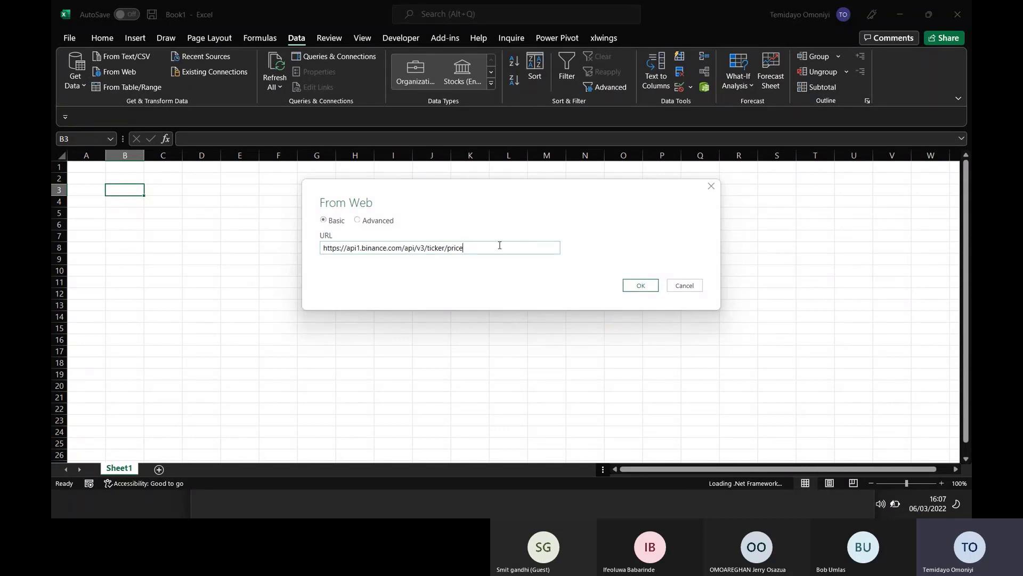
left_click(641, 286)
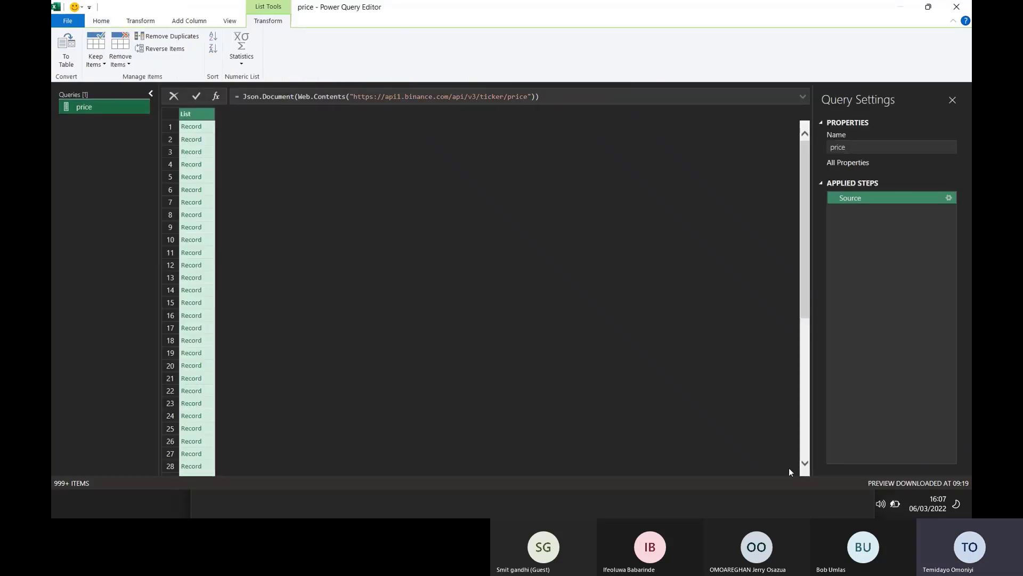
- Convert the record list to a table with no delimiter, and expand Column1 into its symbol and price fields
scroll(536, 462, "down", 20)
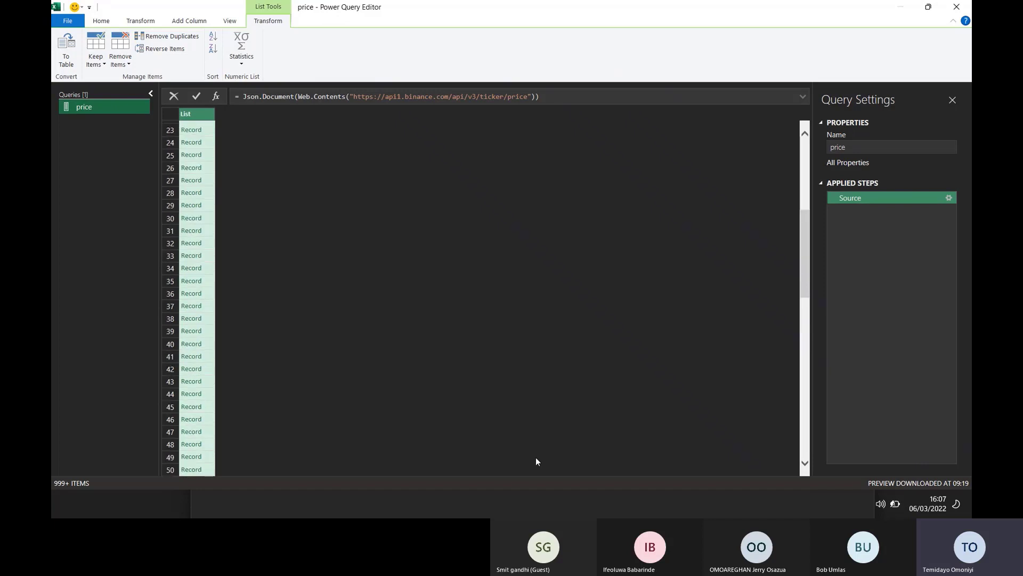
scroll(536, 458, "down", 10)
scroll(536, 458, "up", 20)
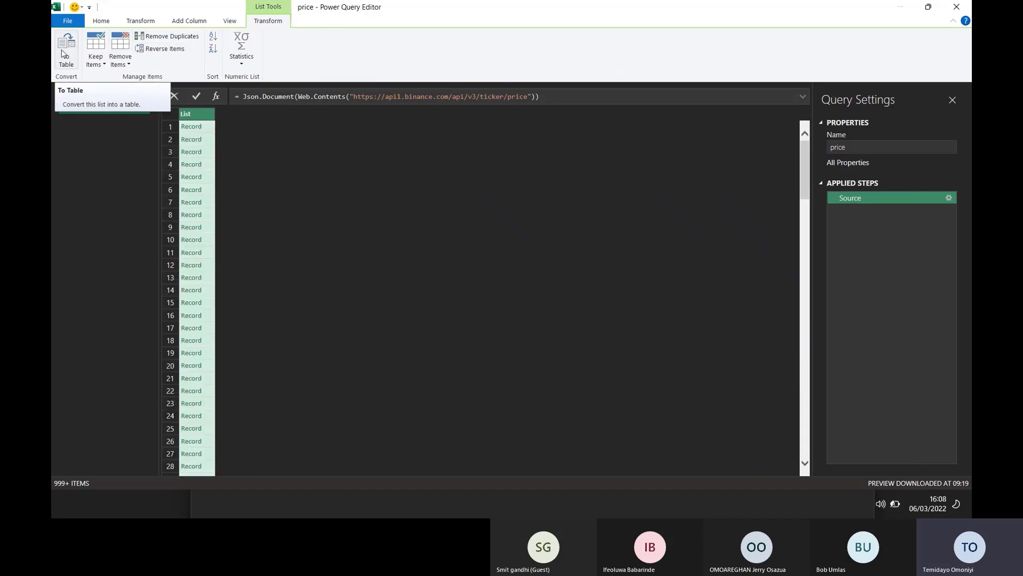
left_click(101, 21)
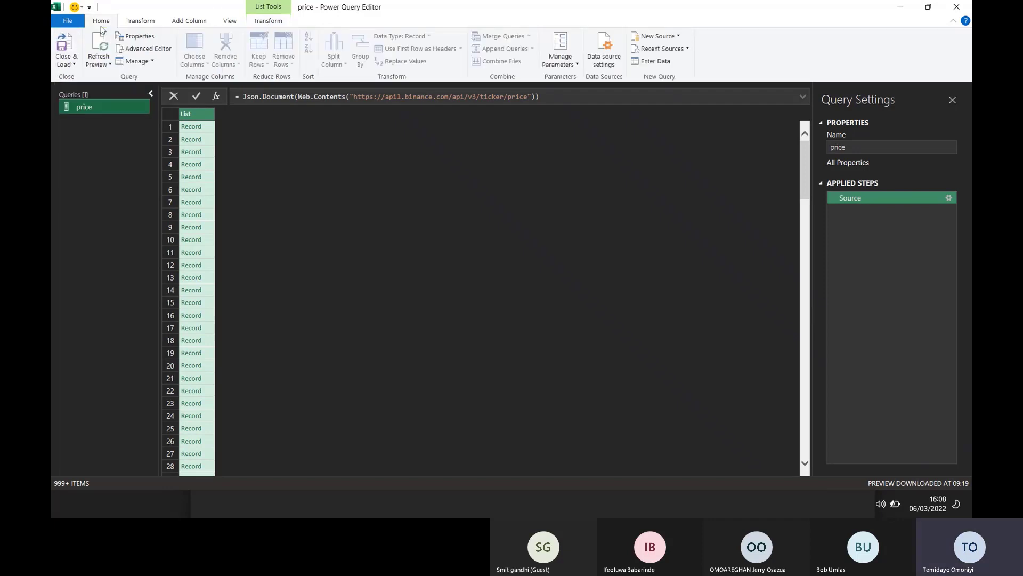
left_click(274, 24)
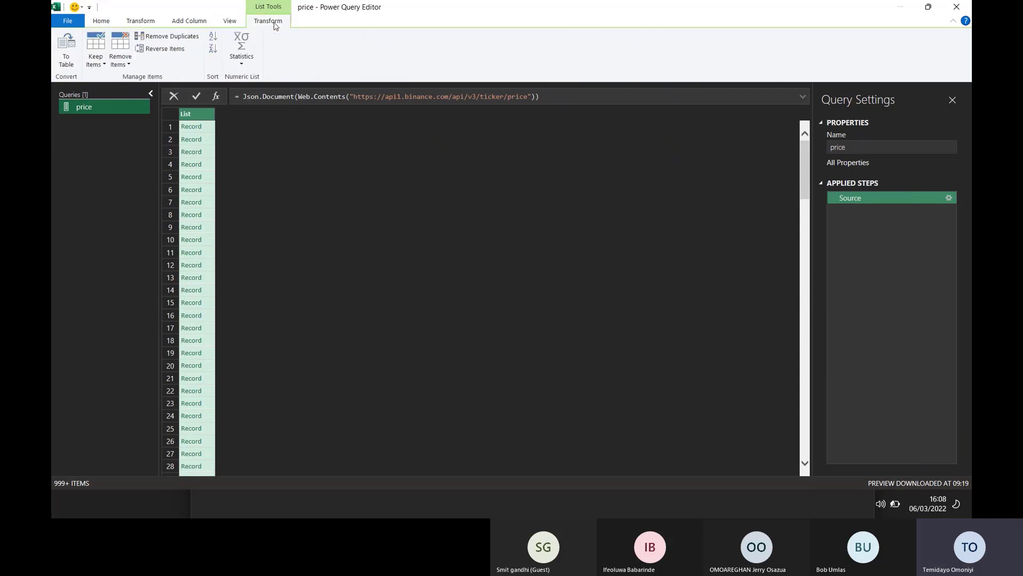
left_click(67, 52)
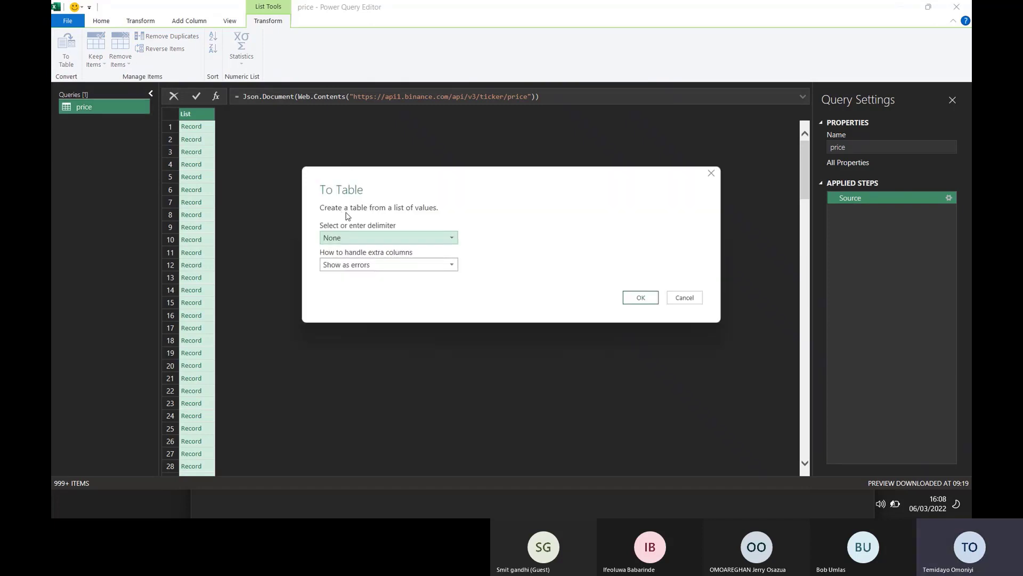
left_click(642, 298)
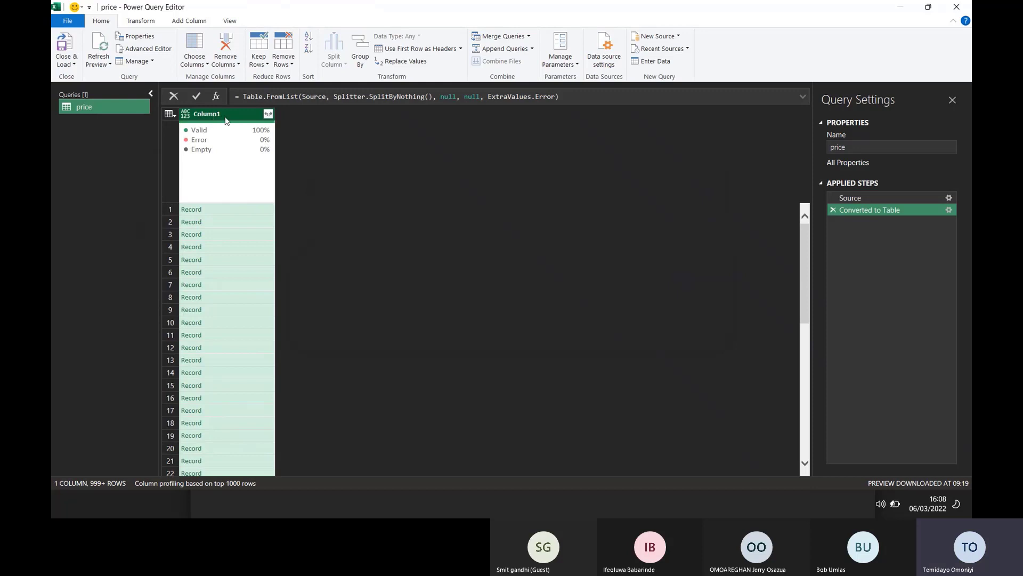
left_click(269, 115)
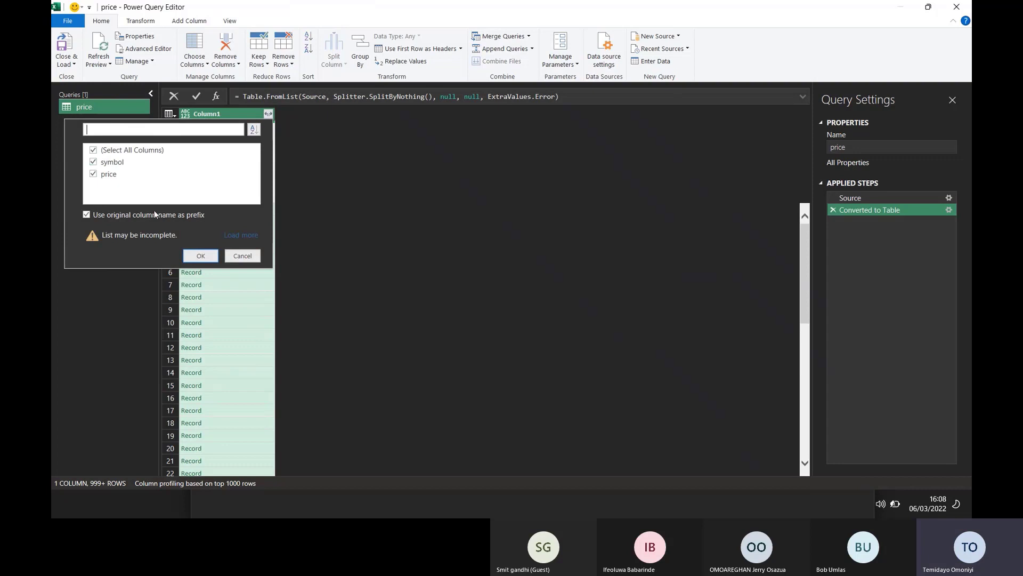
left_click(190, 256)
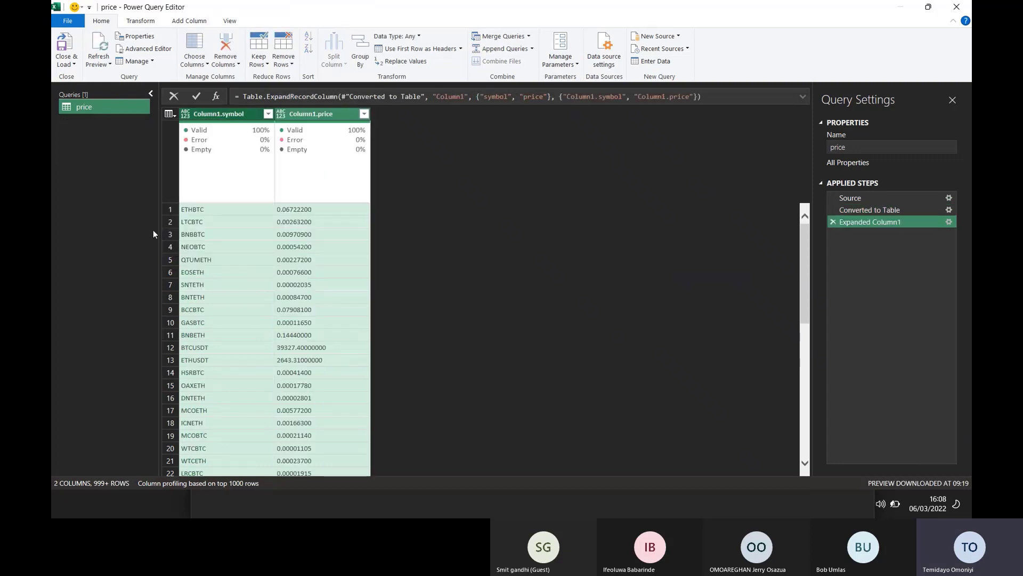
- Rename the expanded symbol column as Symbol Ticker and the expanded price column as Price
double_click(224, 114)
type("sy")
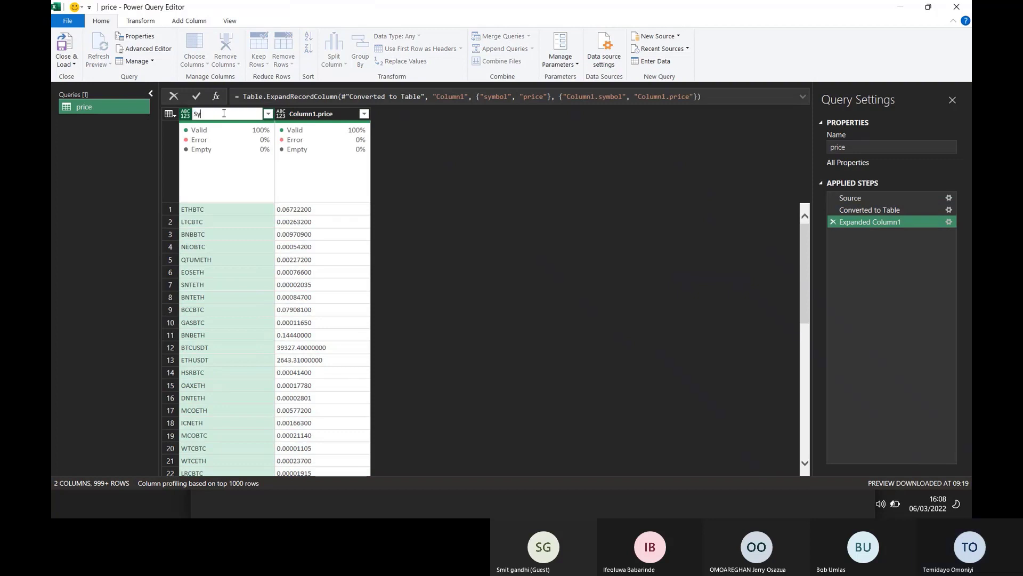
type("mbol\", \"Symbol T")
type("icker")
key("Return")
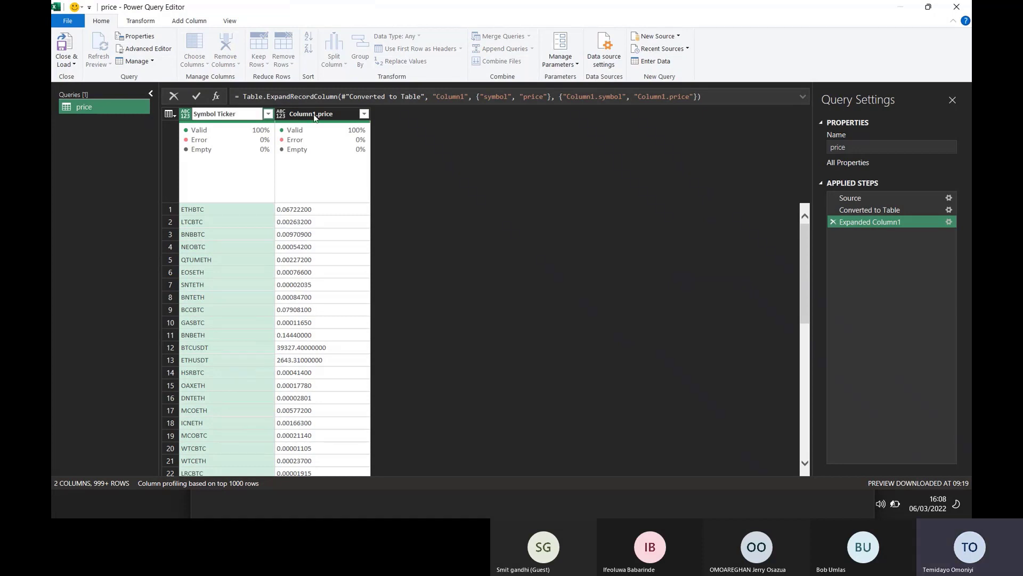
double_click(314, 115)
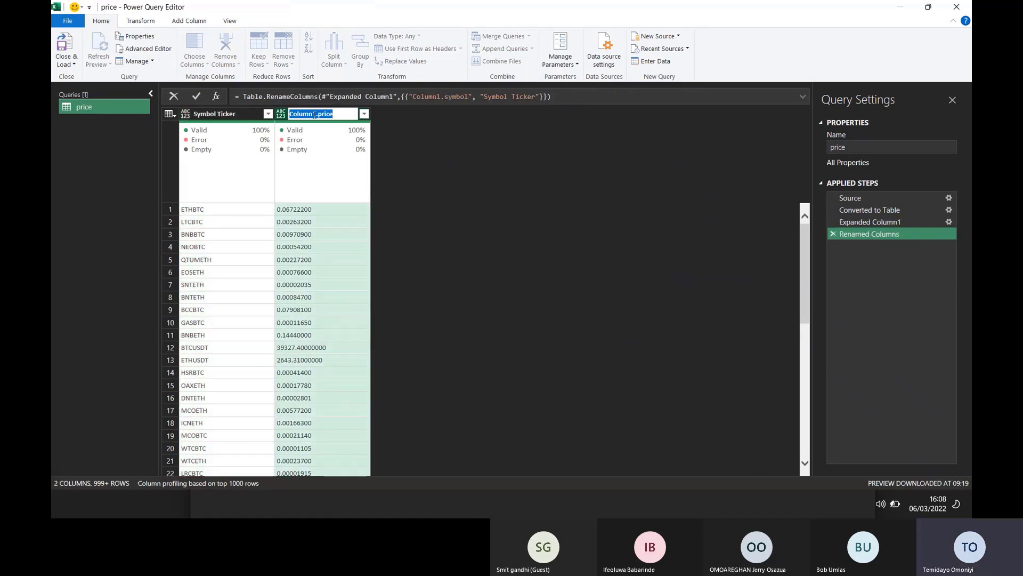
type("Price")
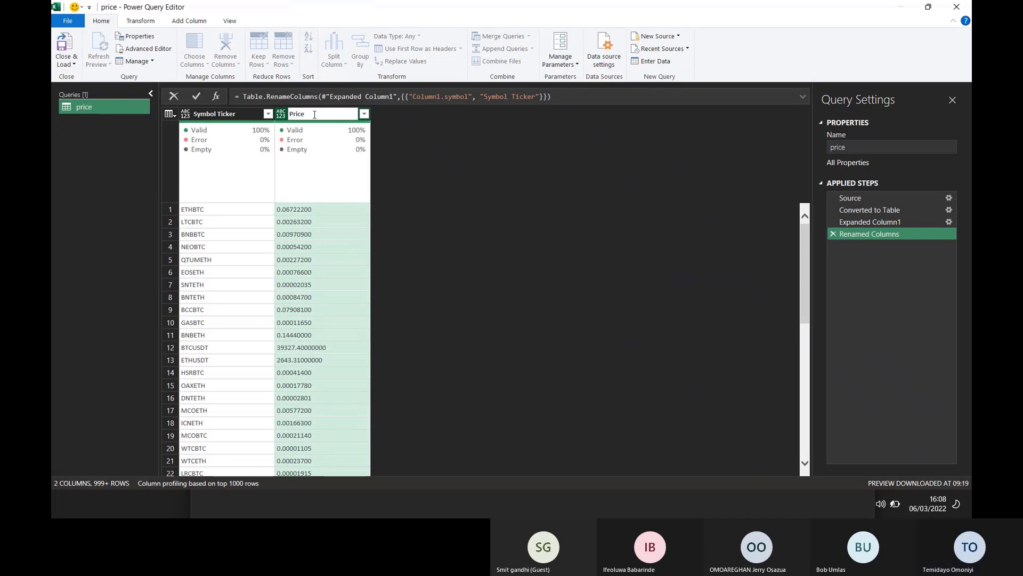
key("Return")
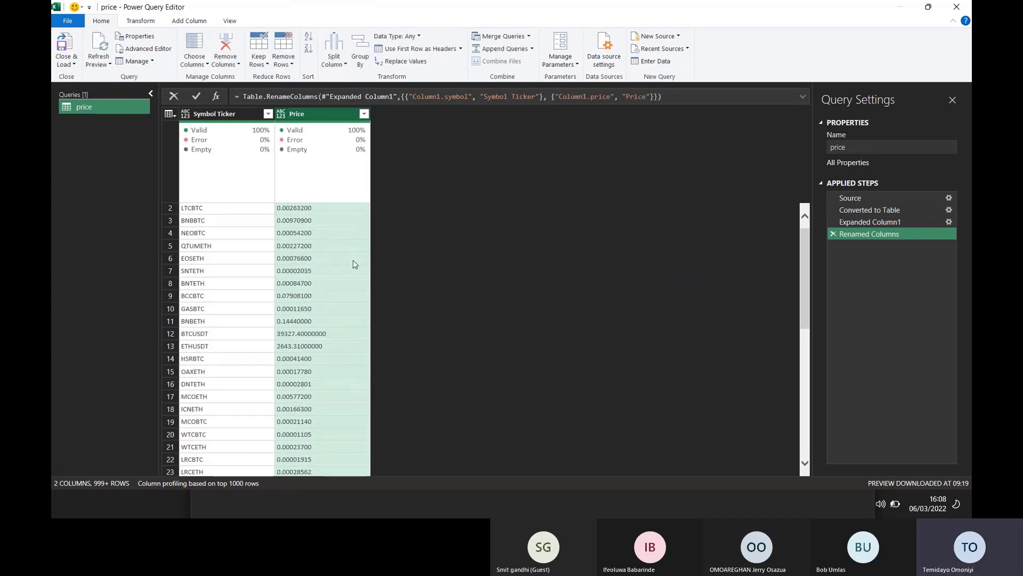
- Set the Symbol Ticker column's data type to Text and the Price column's to Decimal Number
scroll(235, 148, "down", 1)
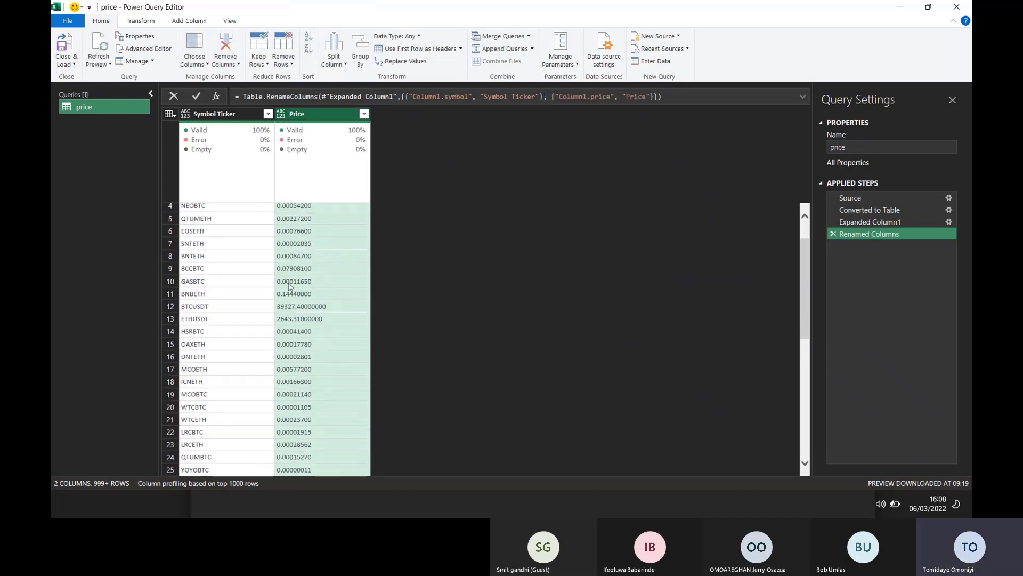
scroll(291, 288, "up", 1)
left_click(185, 113)
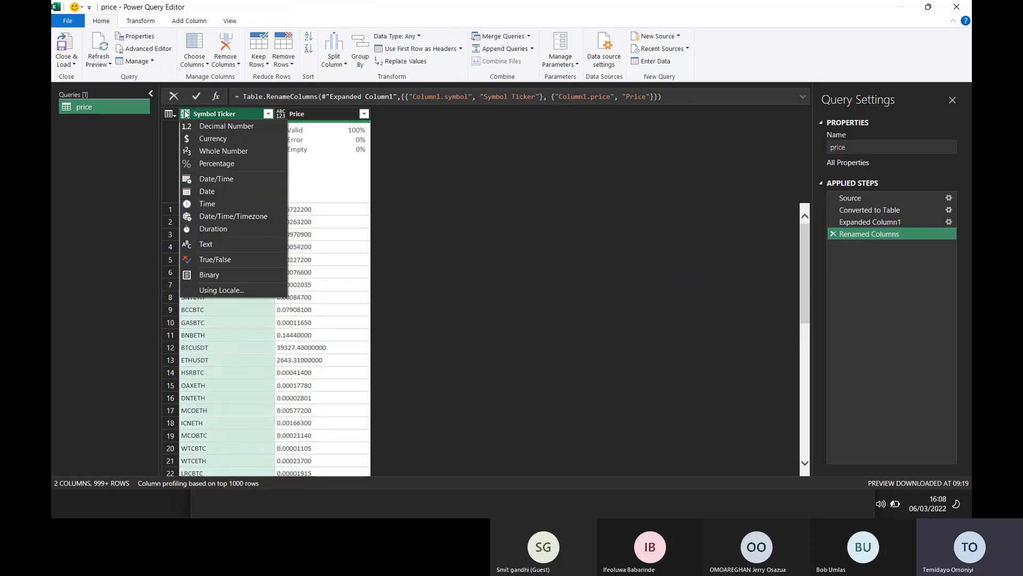
left_click(206, 244)
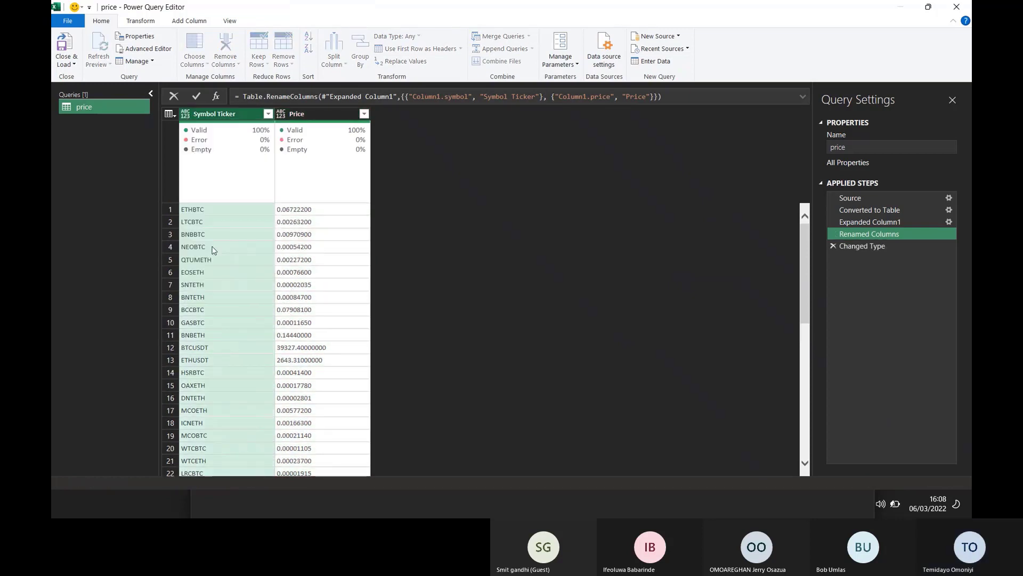
left_click(278, 115)
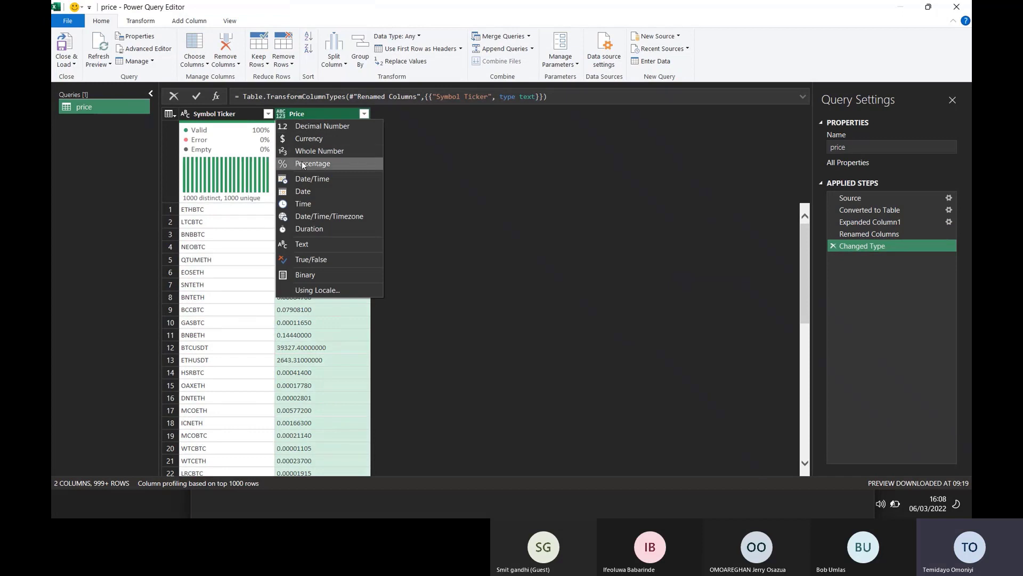
left_click(308, 132)
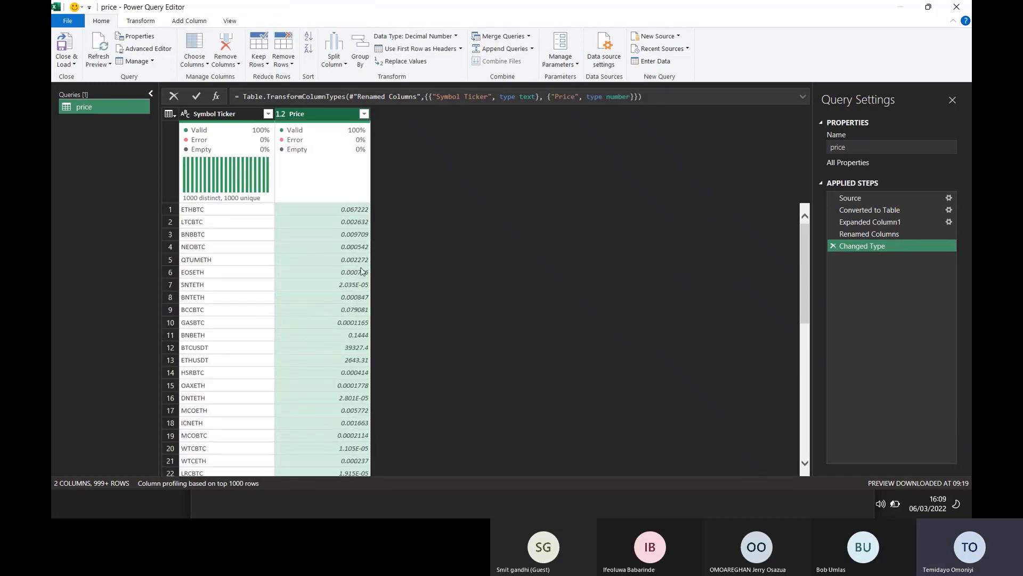
- Load the price query into a new worksheet and rename that sheet Binace API
left_click(68, 45)
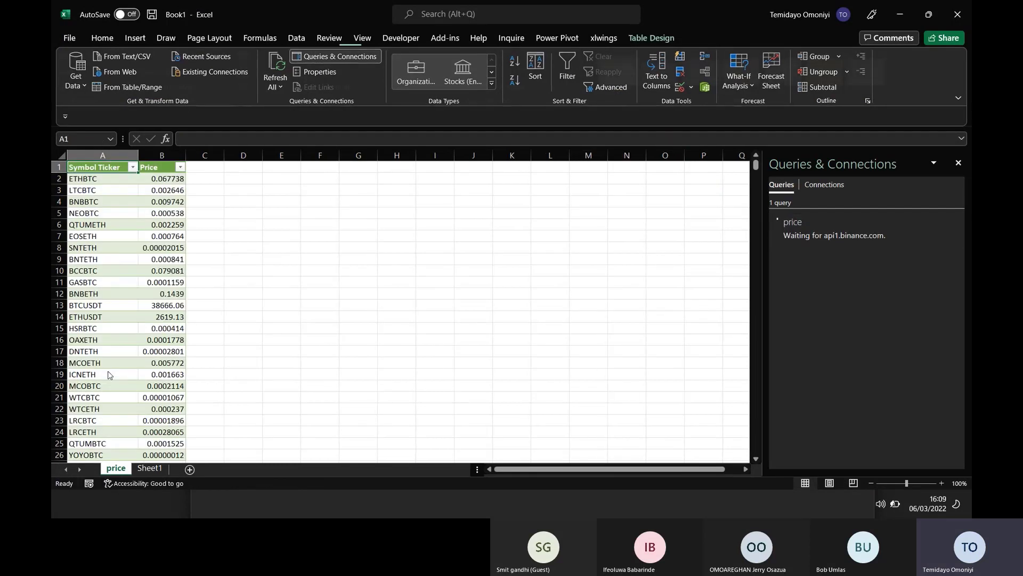
double_click(116, 468)
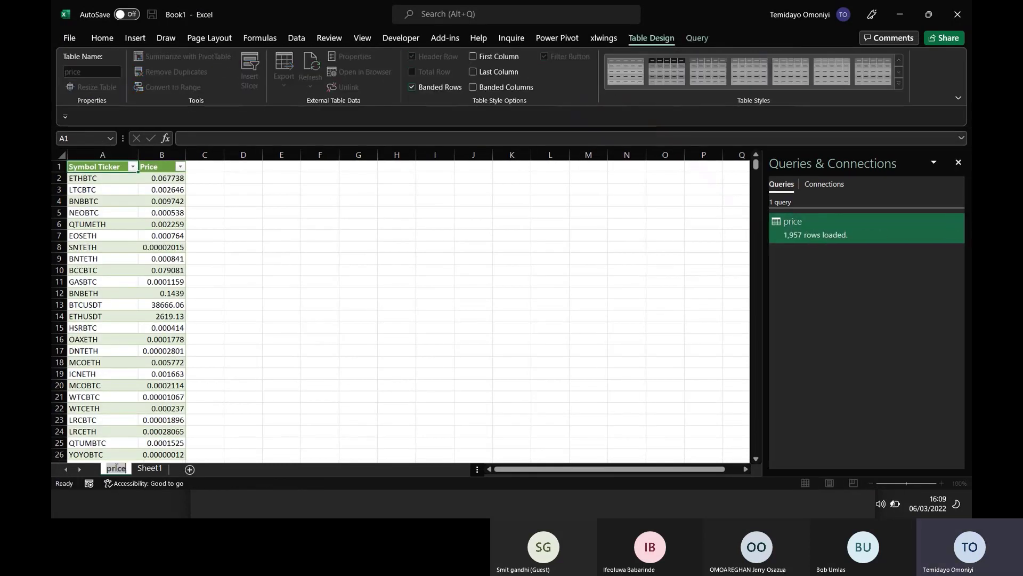
type("B")
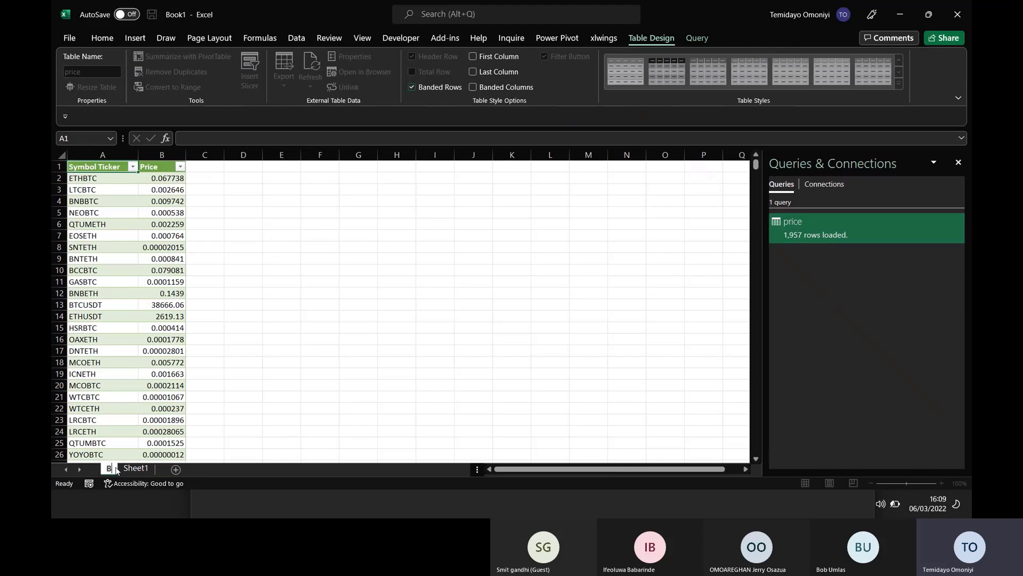
type("inace API")
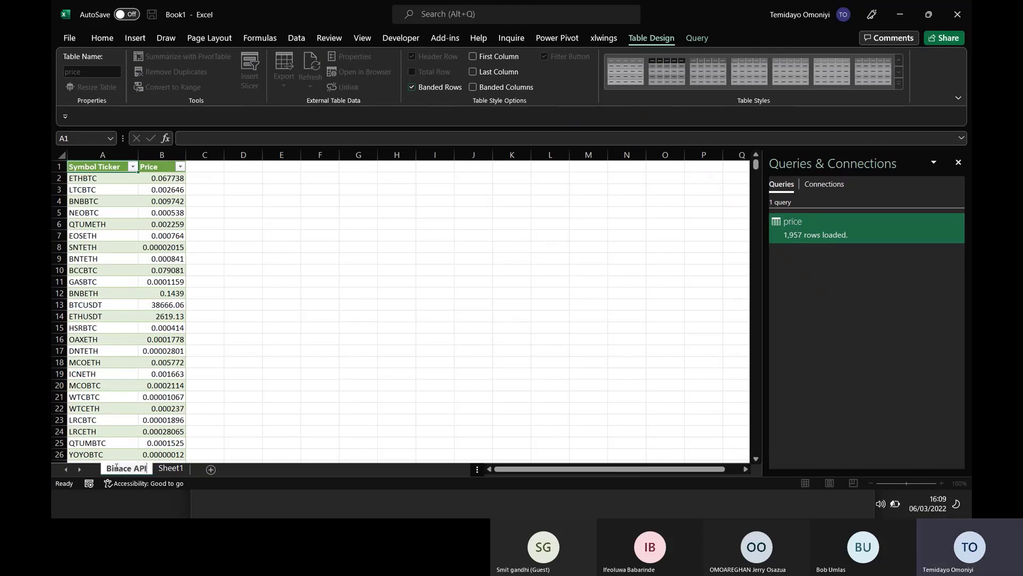
key("Return")
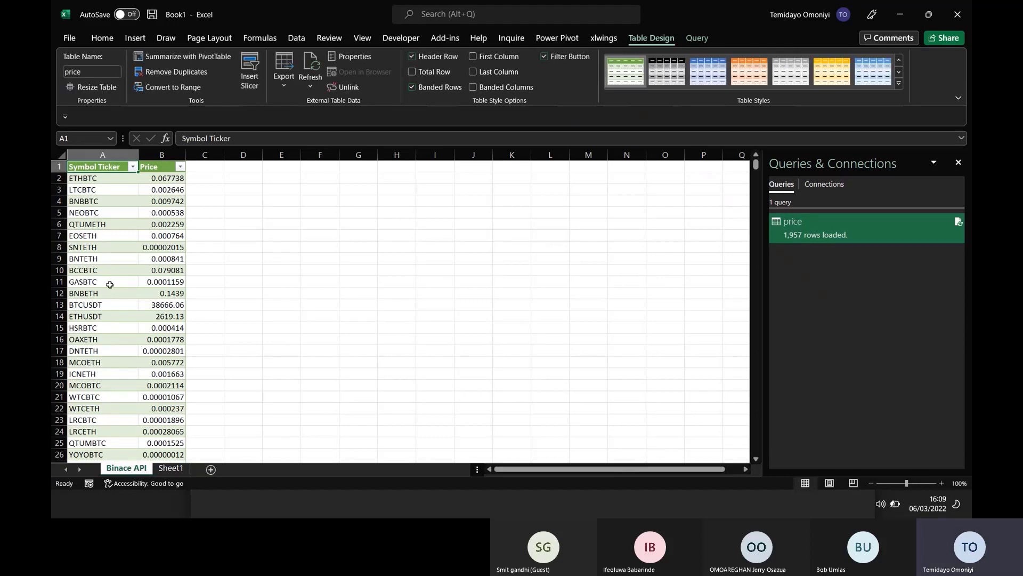
scroll(113, 325, "down", 20)
scroll(113, 325, "up", 20)
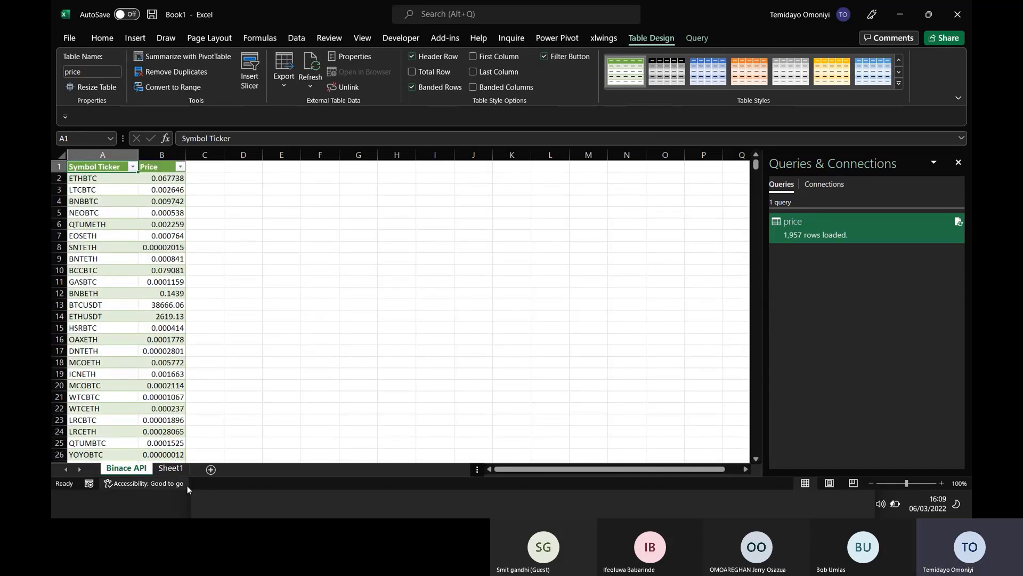
left_click(302, 392)
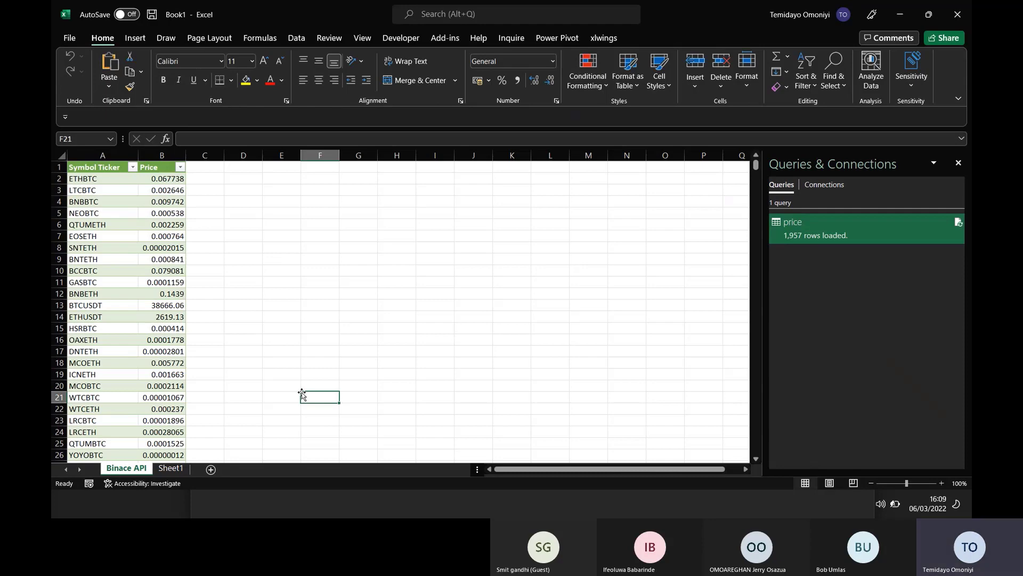
- Switch to the Edge browser and open athcoinindex.com in a new tab
key("alt+Tab")
key("Tab")
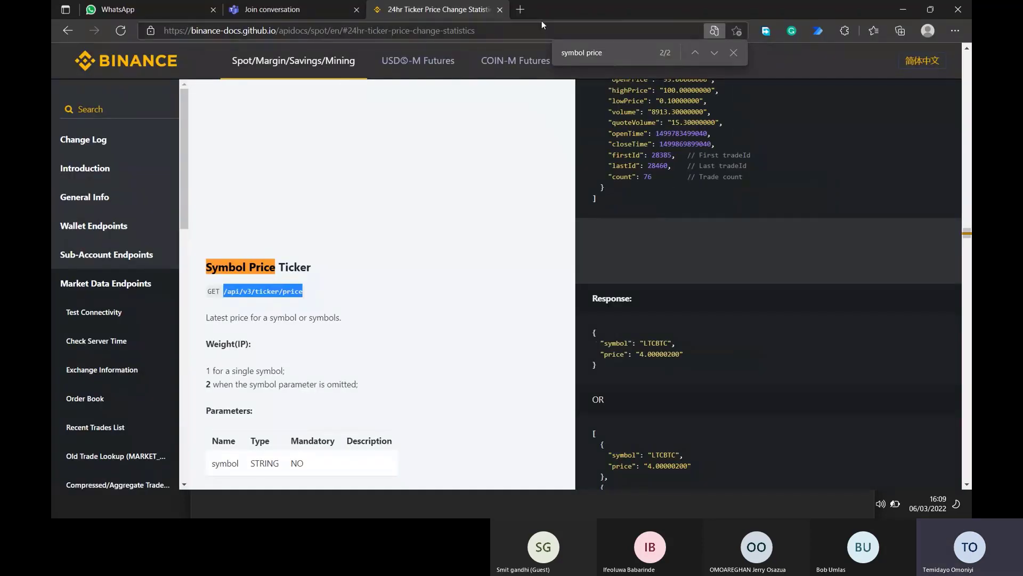
key("Escape")
left_click(521, 9)
left_click(415, 28)
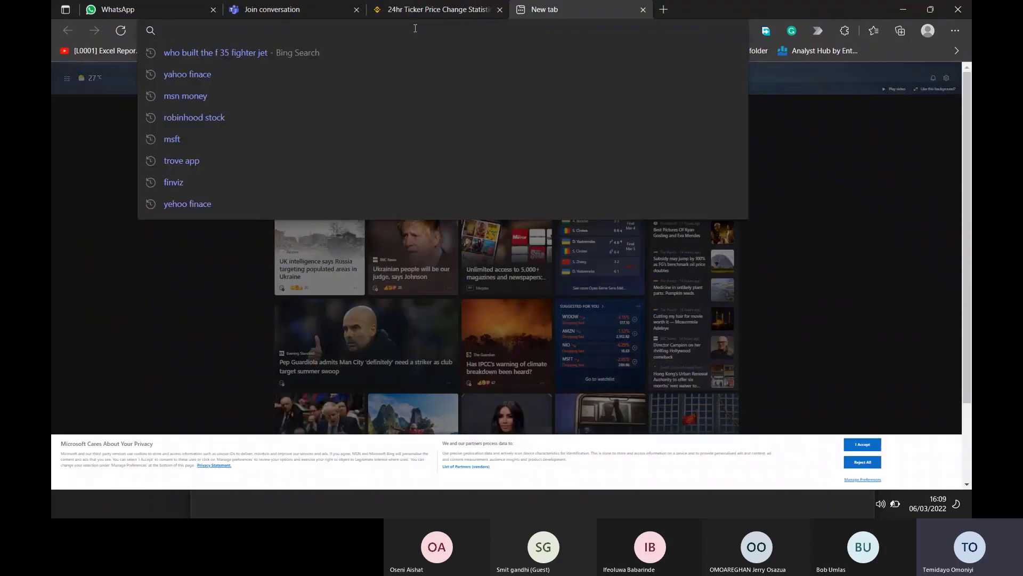
type("at")
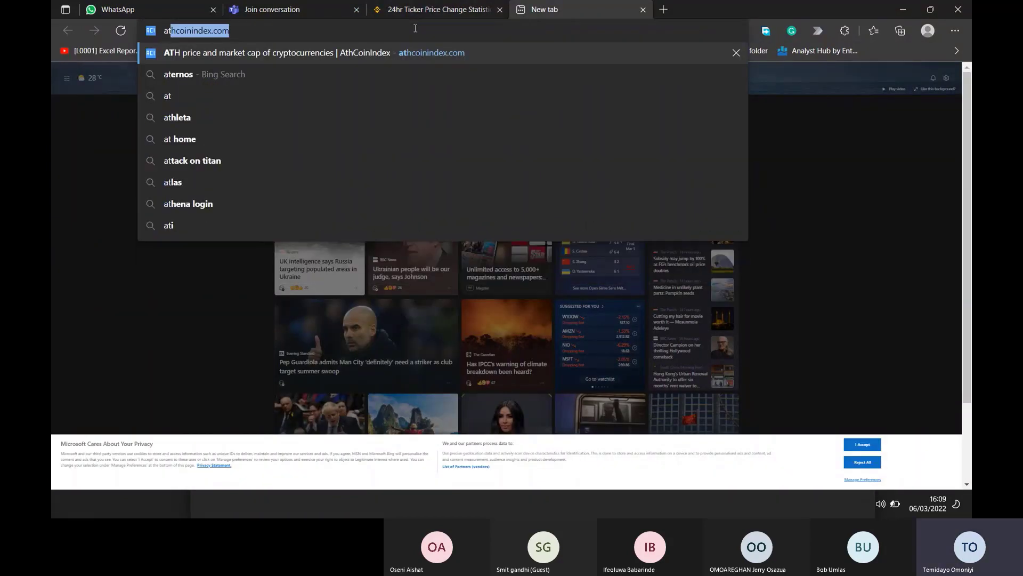
key("Return")
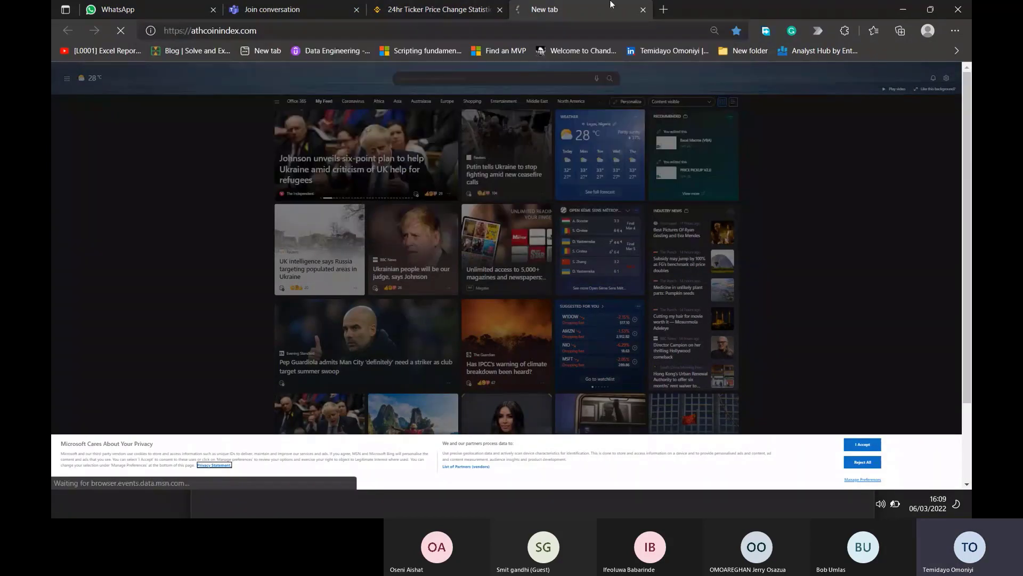
- Open coinmarketcap.com in another new tab and look through its table of cryptocurrency prices
left_click(665, 9)
left_click(461, 28)
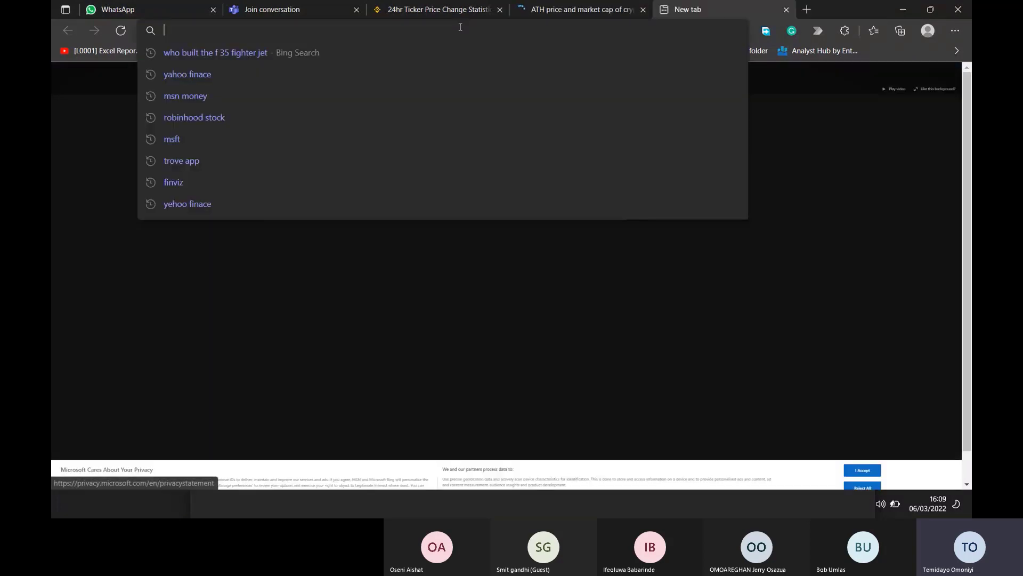
type("coinmarket")
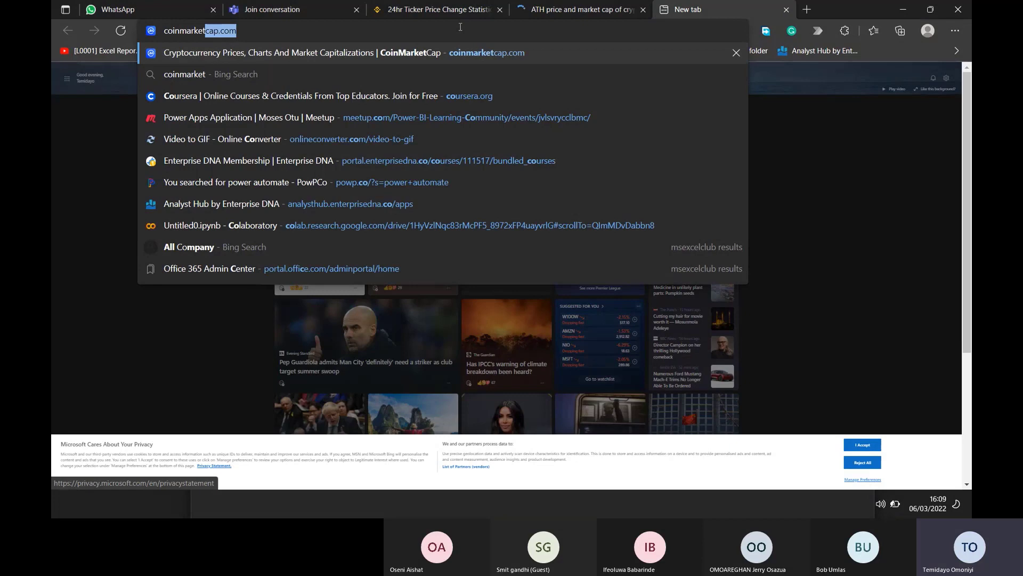
key("Return")
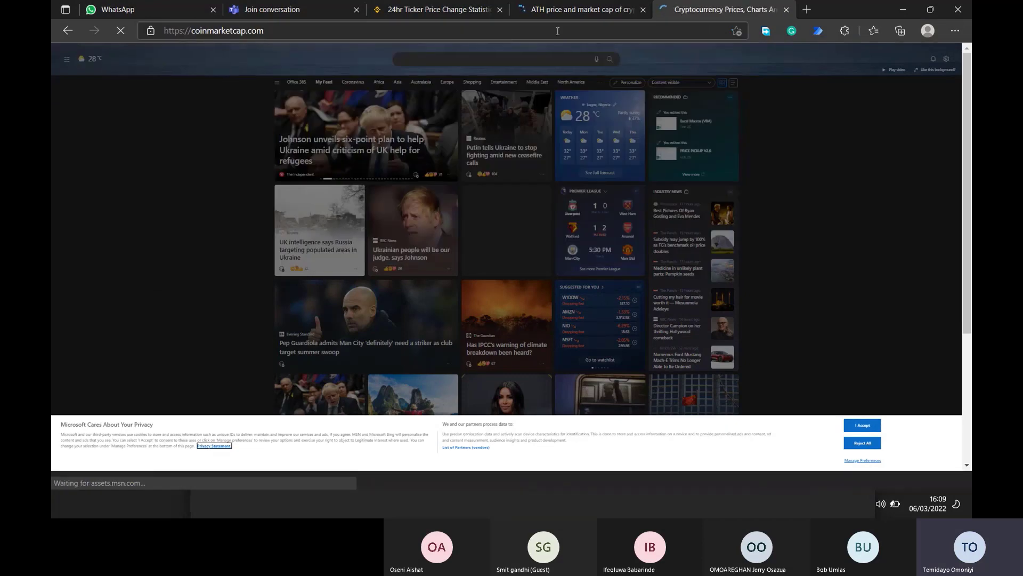
key("ctrl+shift+Tab")
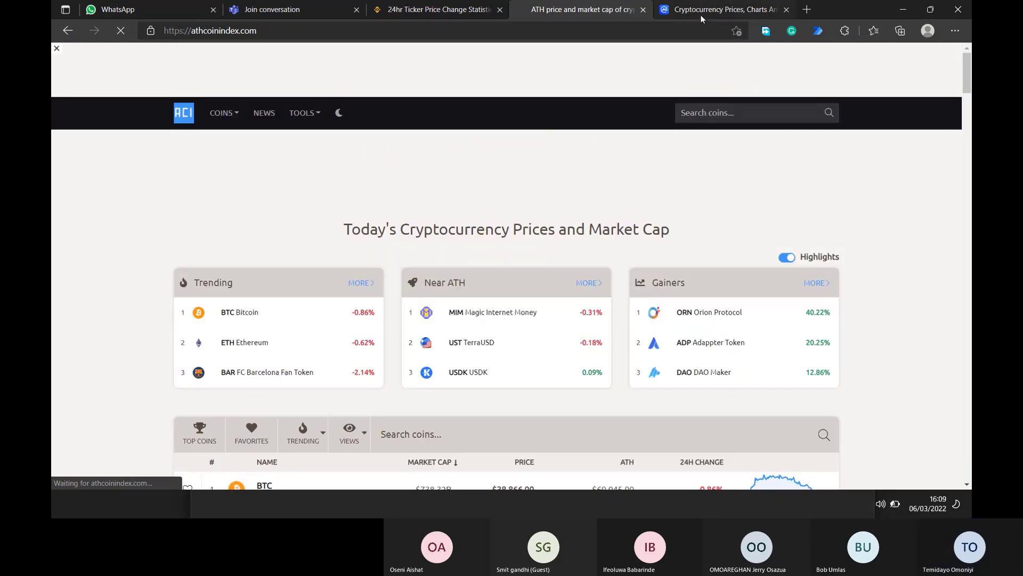
left_click(701, 17)
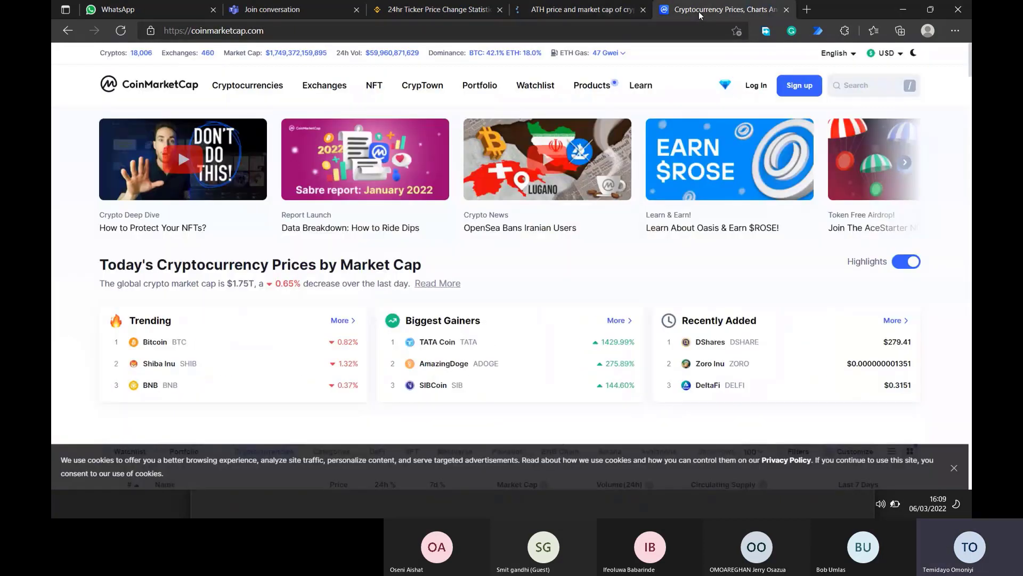
scroll(661, 311, "down", 10)
scroll(661, 310, "up", 10)
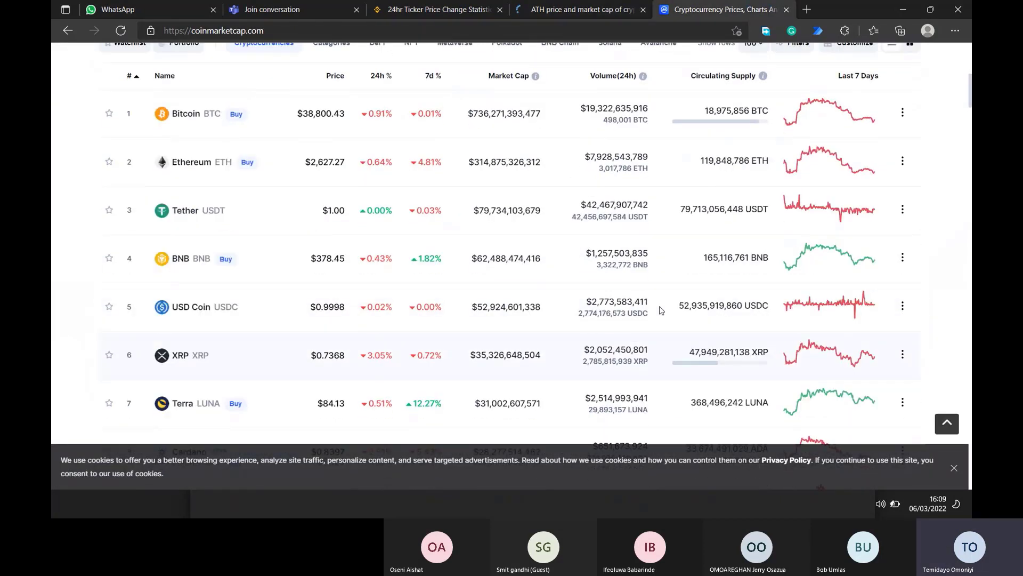
- Look over the AthCoinIndex page and copy its URL
left_click(555, 9)
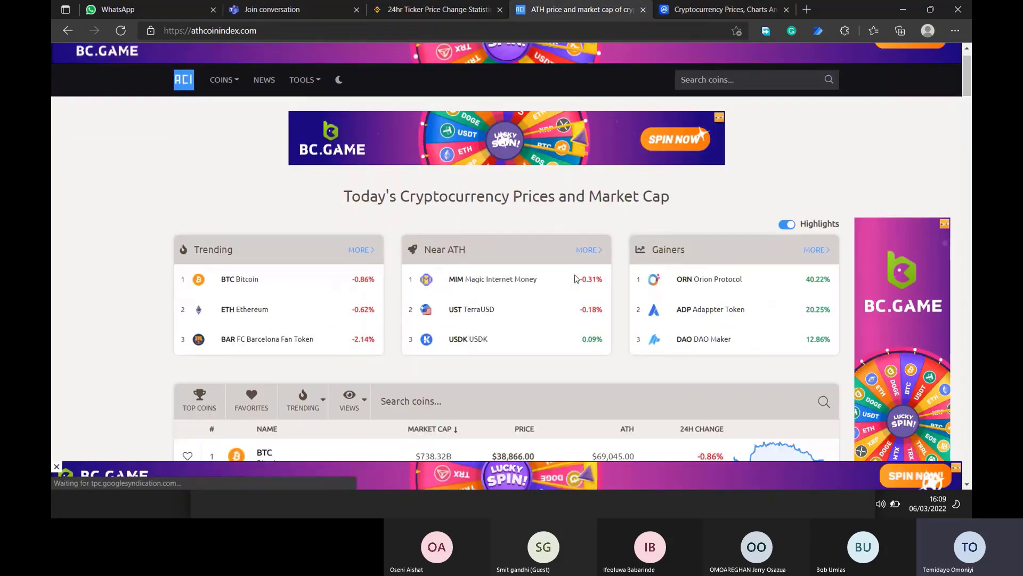
scroll(569, 240, "down", 5)
scroll(569, 241, "up", 5)
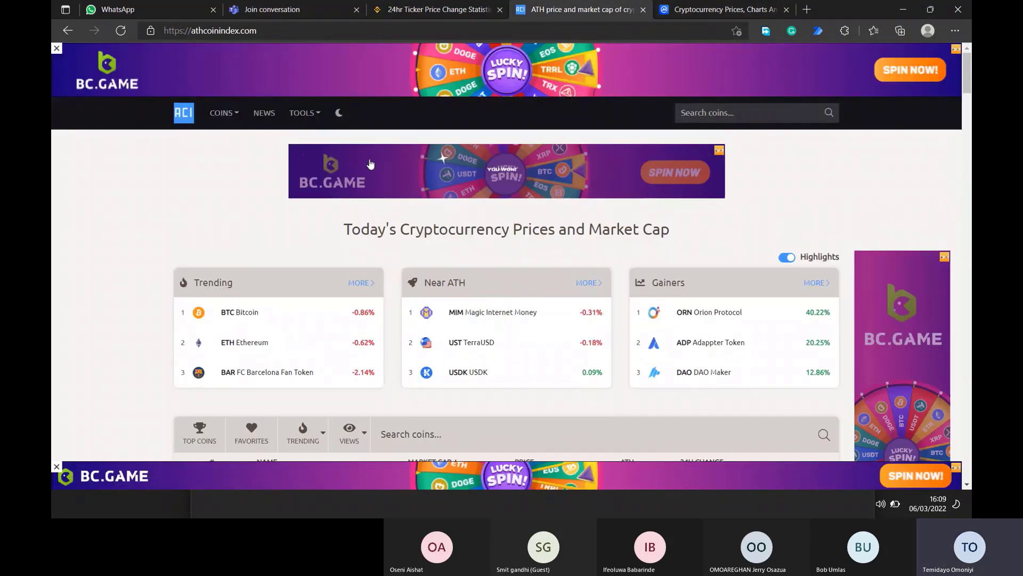
left_click(321, 29)
key("ctrl+c")
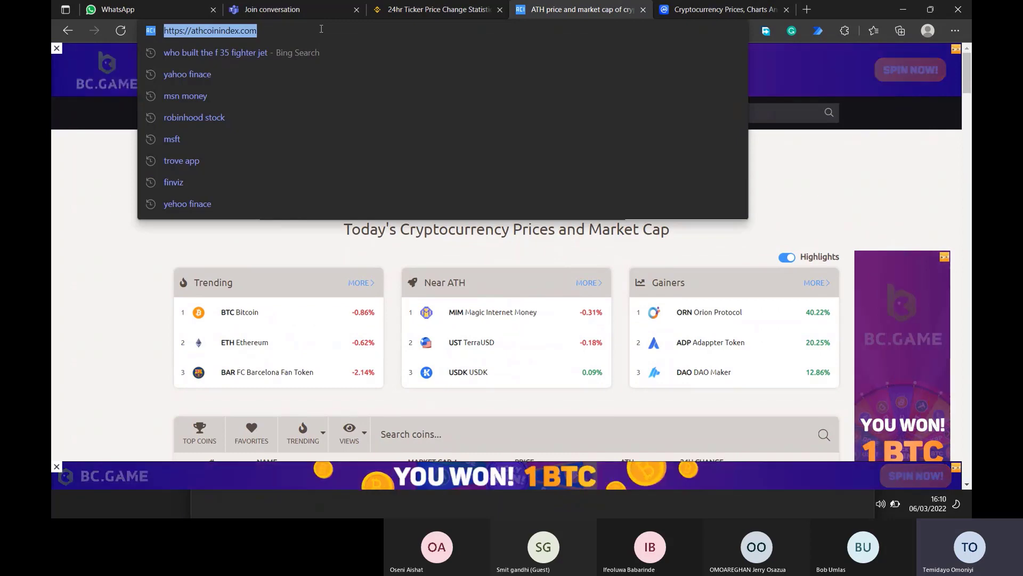
key("alt+Tab")
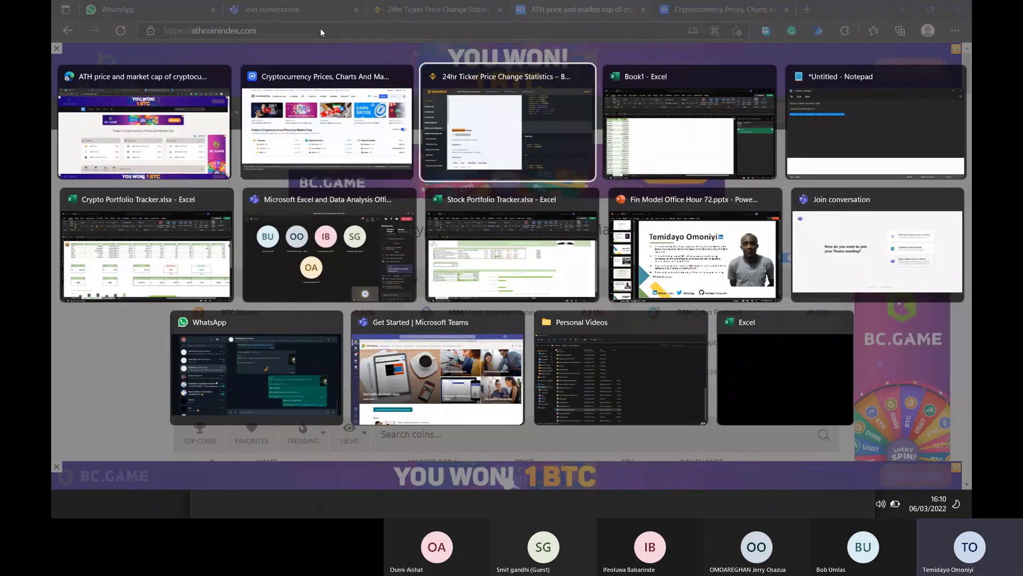
key("Tab")
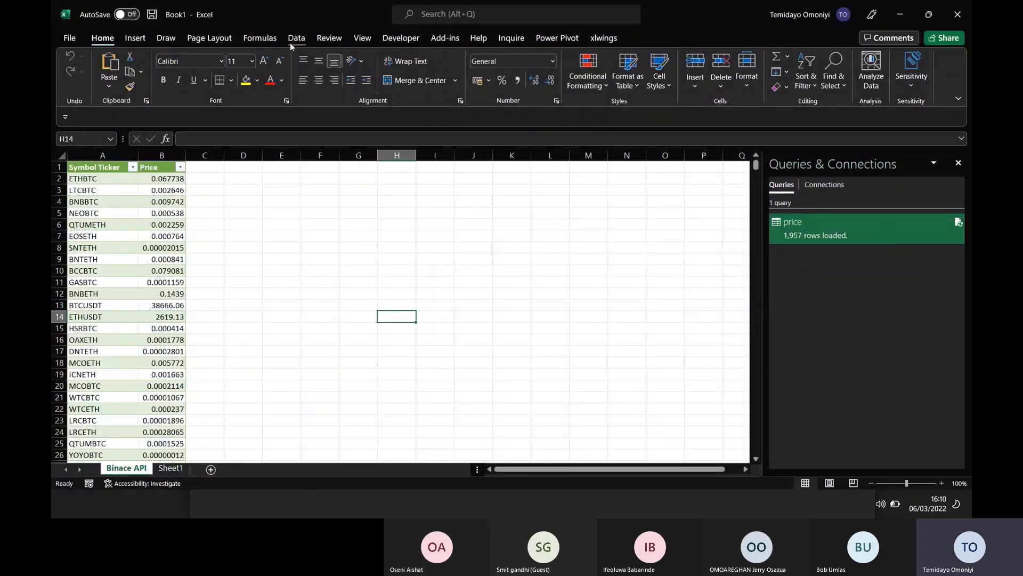
left_click(290, 43)
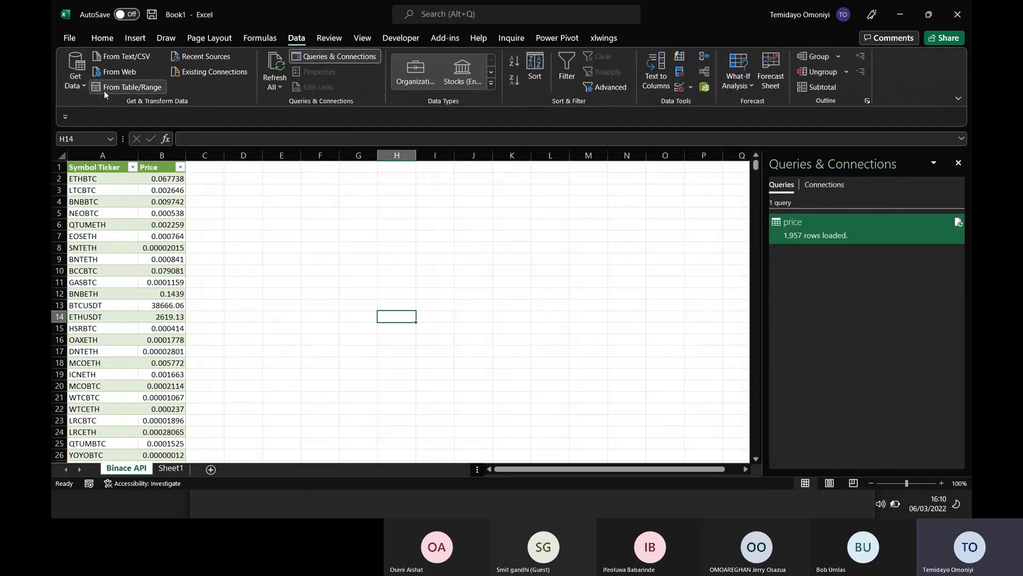
left_click(114, 72)
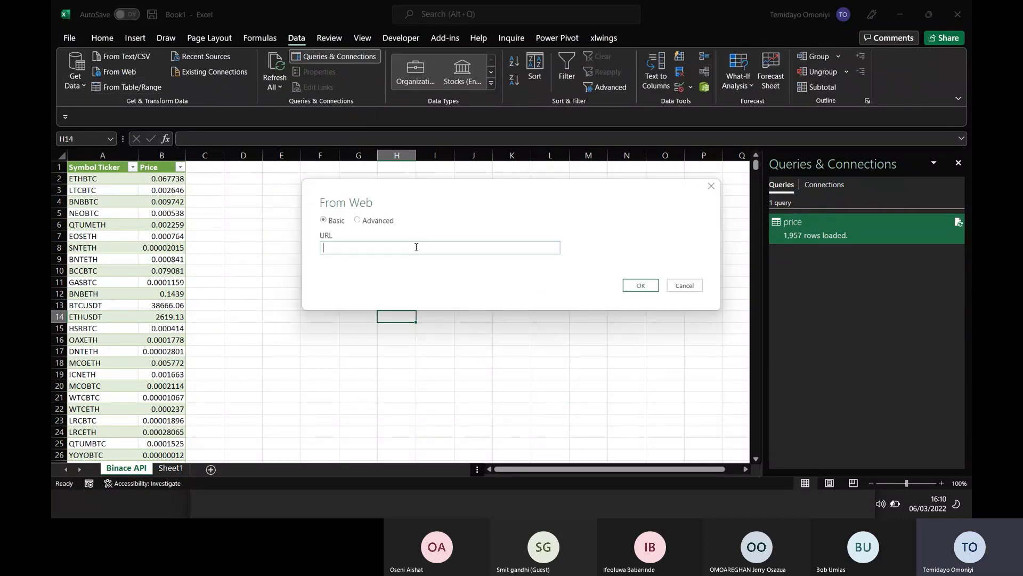
key("ctrl+v")
left_click(640, 286)
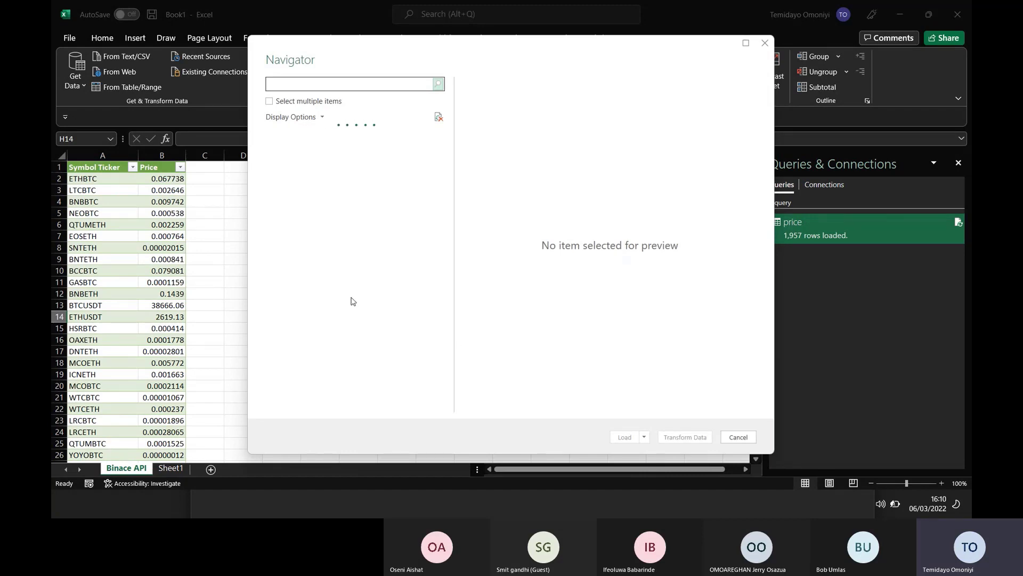
key("alt+Tab")
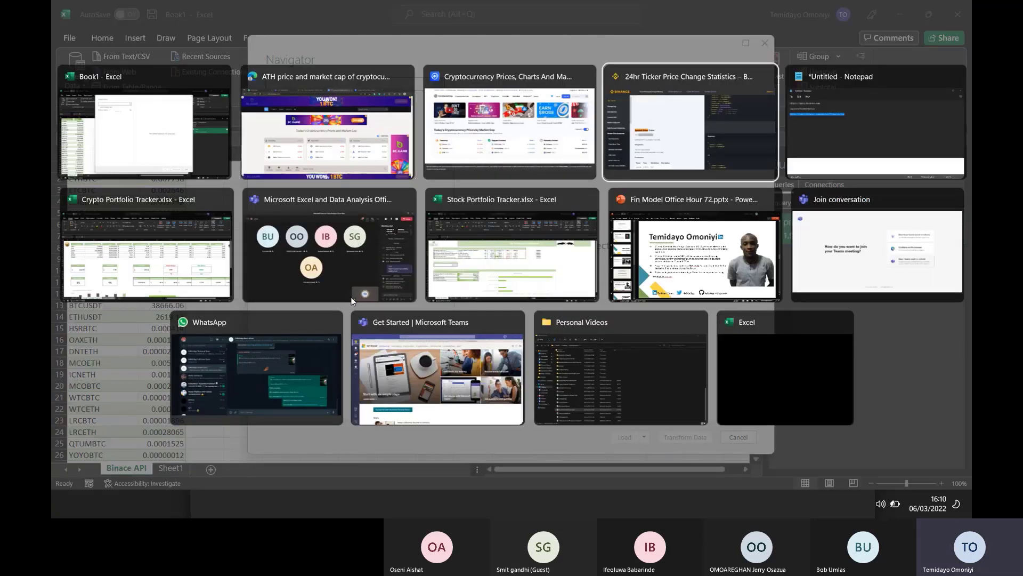
left_click(362, 298)
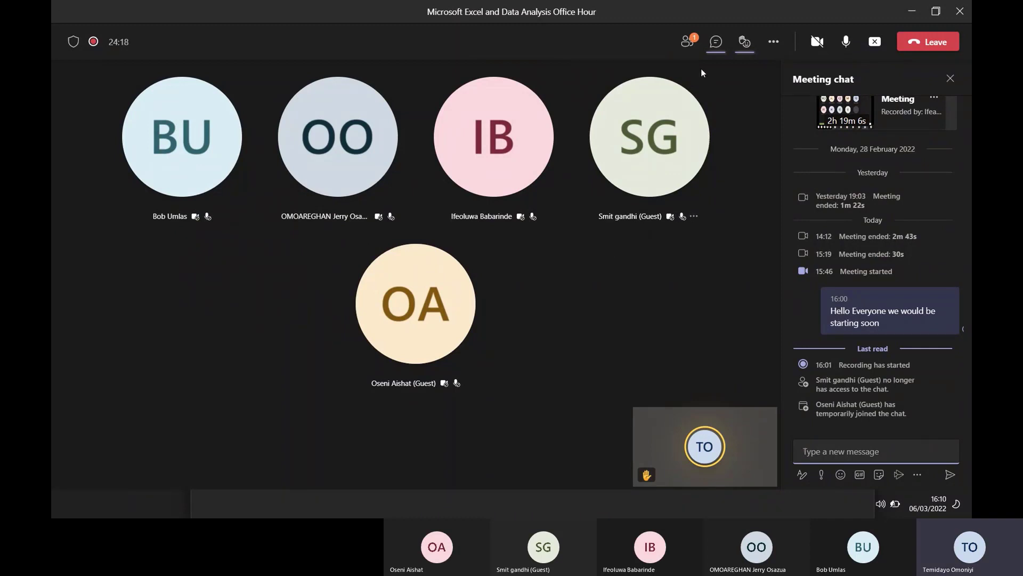
left_click(777, 48)
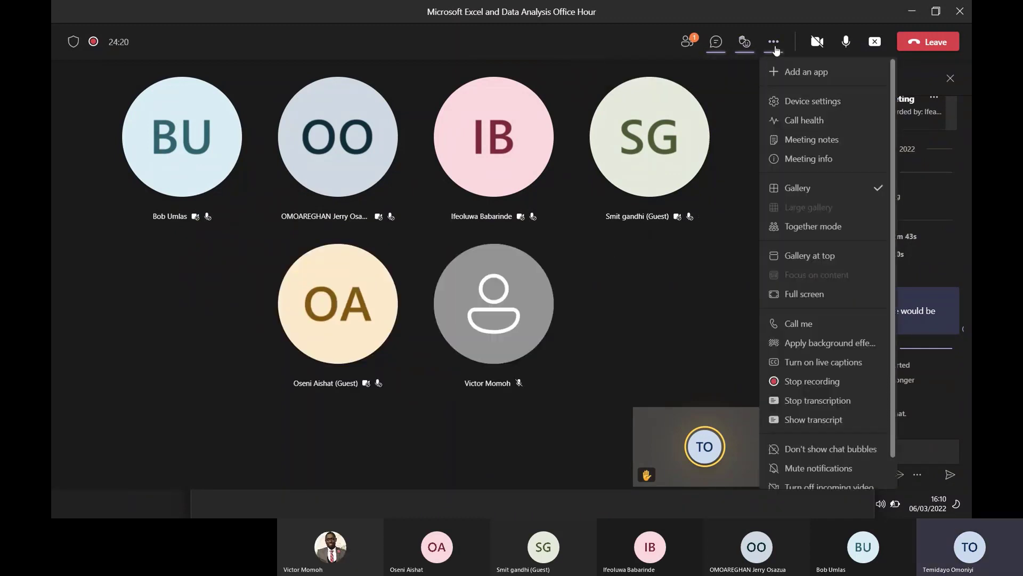
left_click(598, 293)
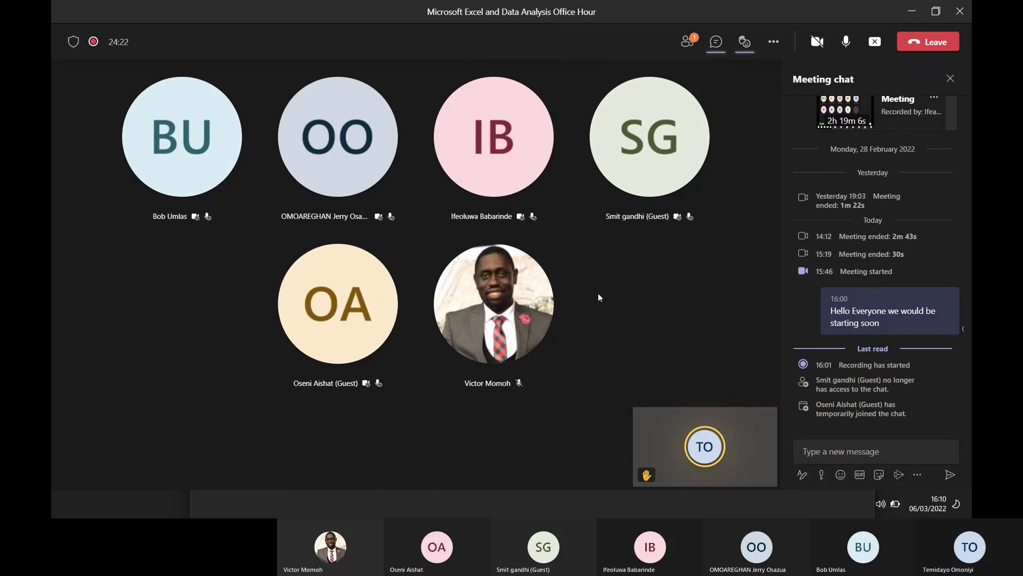
key("alt+Tab")
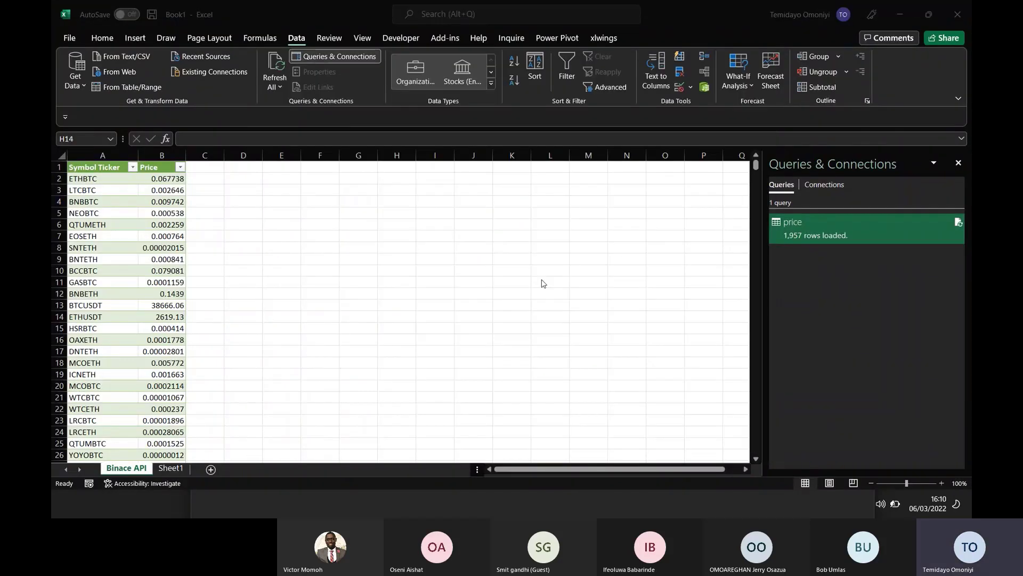
key("alt+Tab")
key("alt+Tab")
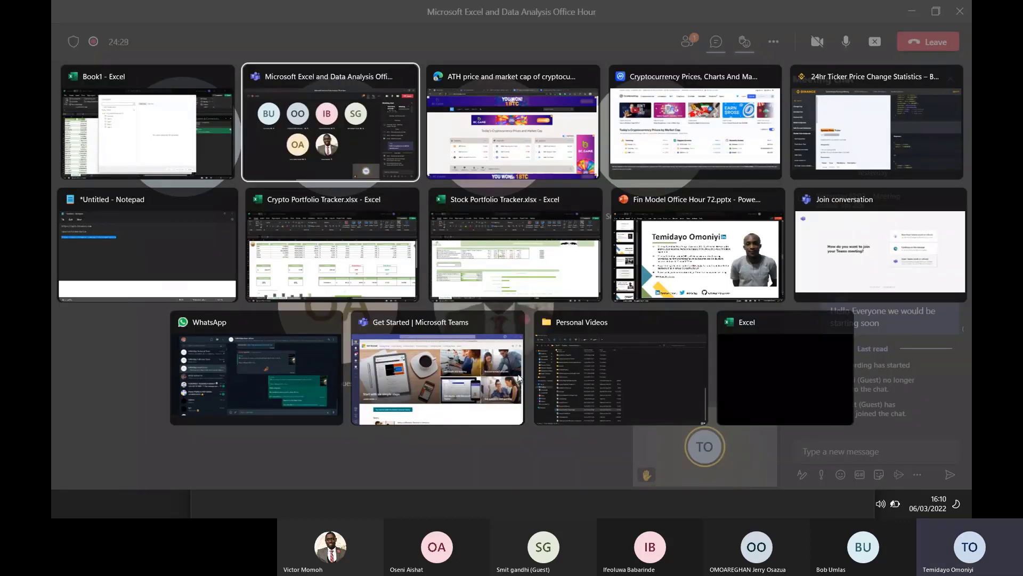
key("alt+Tab")
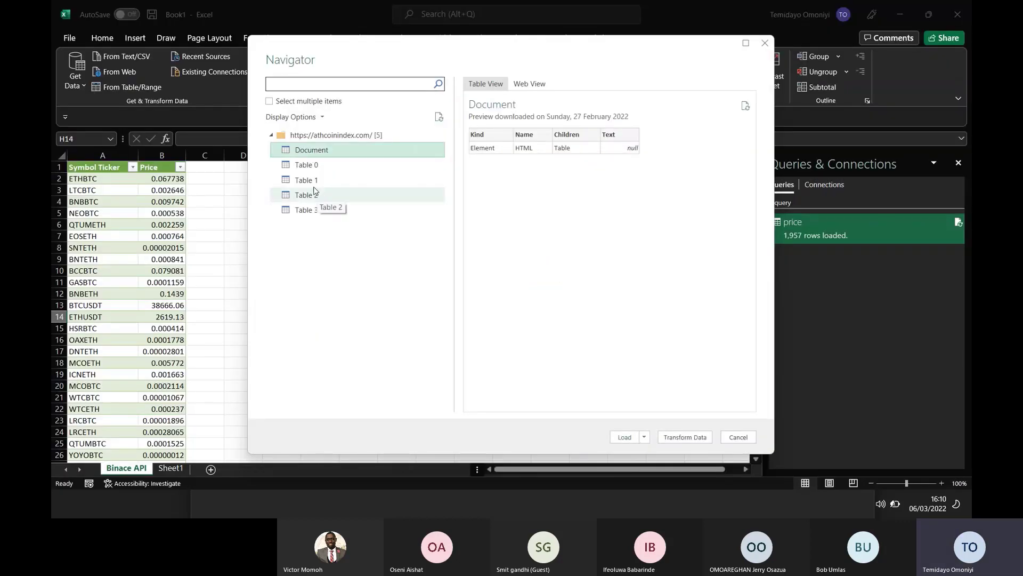
- Preview Table 0, Table 1 and Table 2 from athcoinindex.com, and select Table 3 as the table to import
left_click(304, 165)
left_click(305, 181)
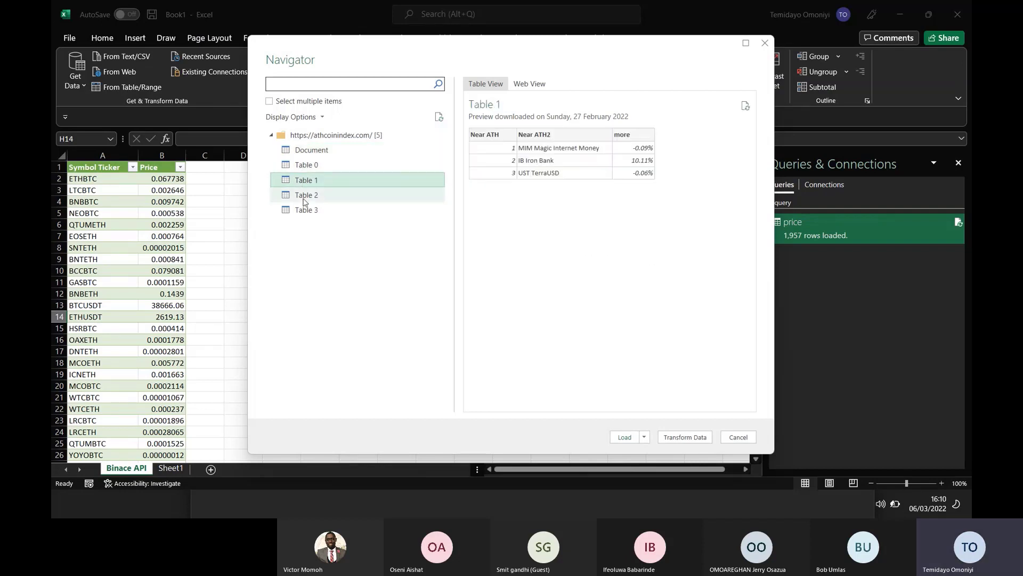
left_click(306, 196)
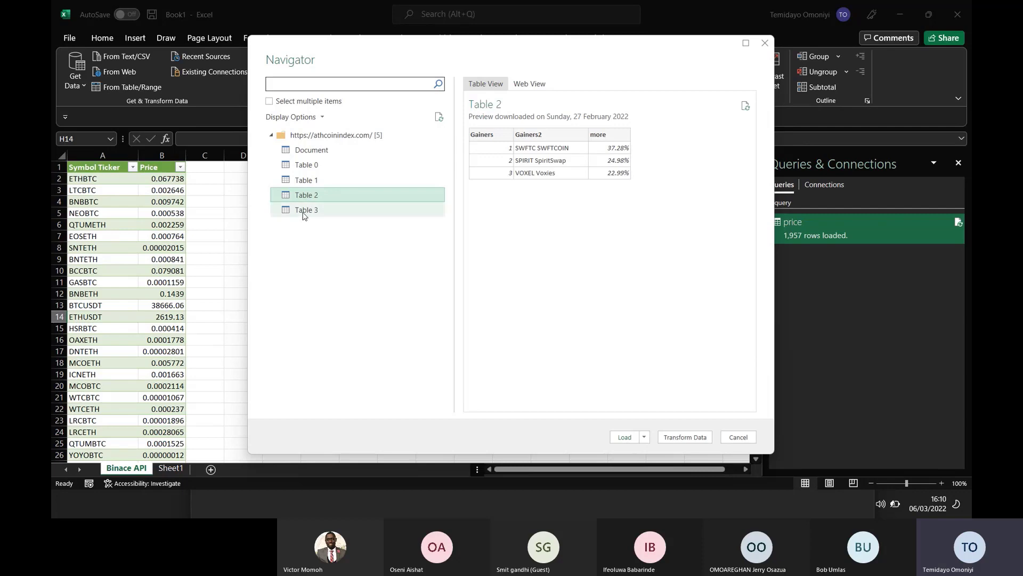
left_click(305, 212)
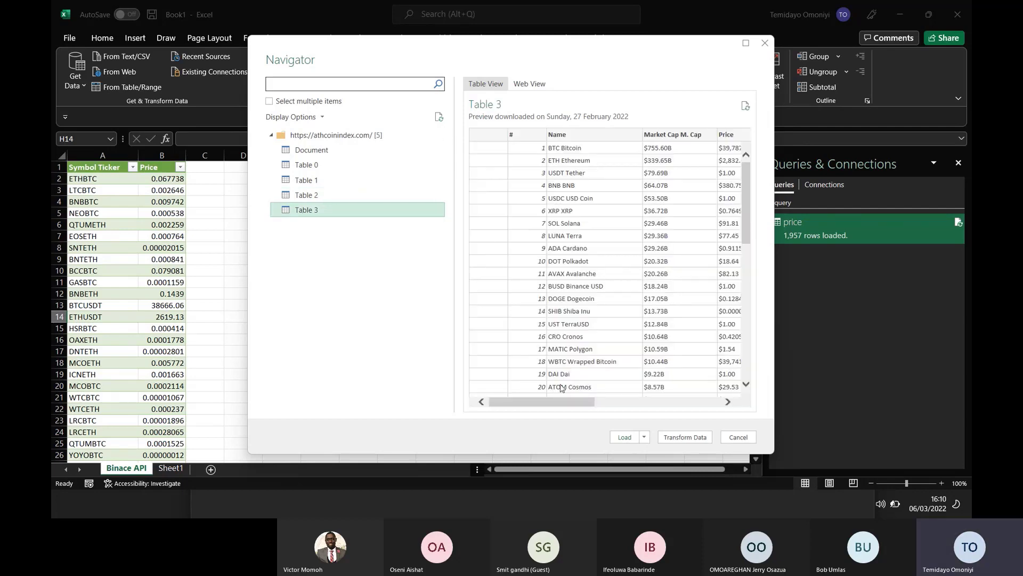
- Preview Document, Table 0, Table 1 and Table 2 from athcoinindex.com, and open Table 3 for transformation in the Power Query Editor
mouse_move(576, 405)
left_mouse_down()
mouse_move(642, 405)
mouse_move(575, 405)
left_mouse_up()
left_click(327, 153)
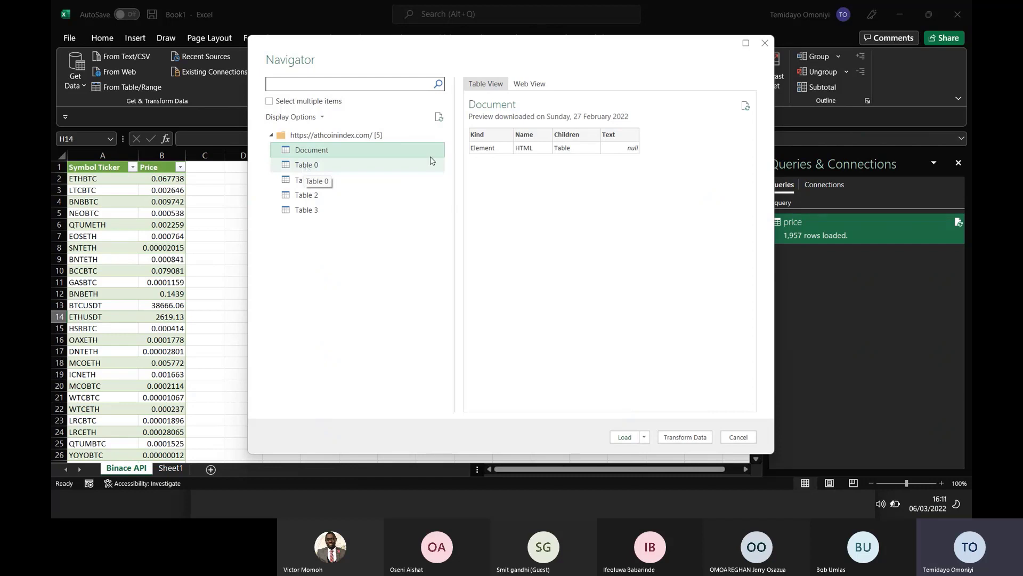
left_click(293, 171)
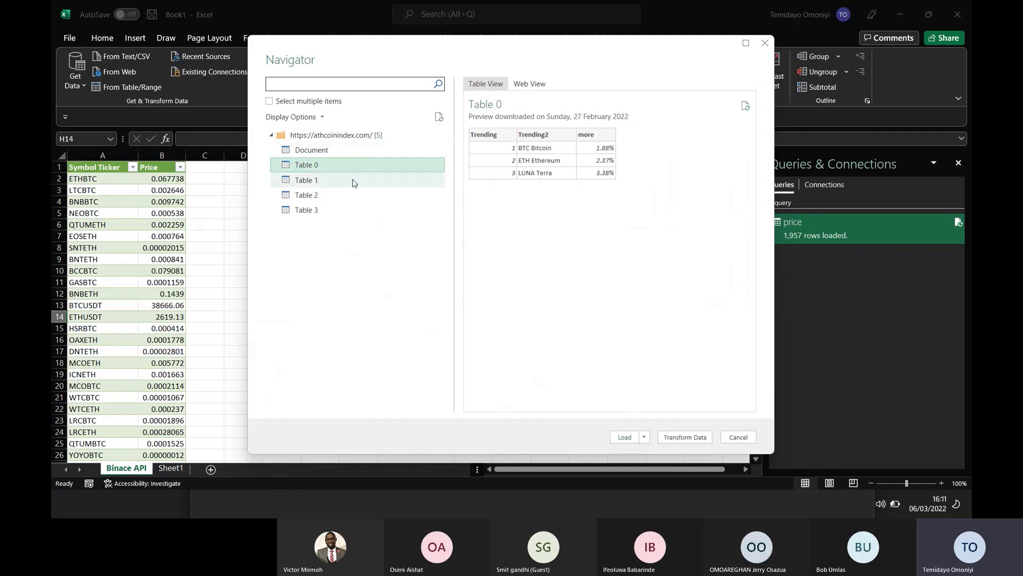
left_click(313, 182)
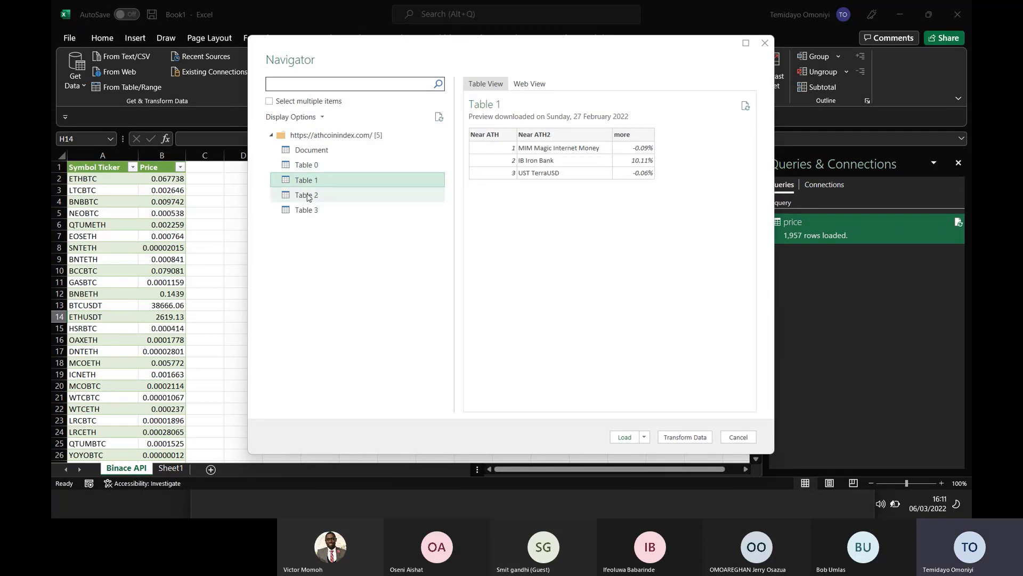
left_click(308, 197)
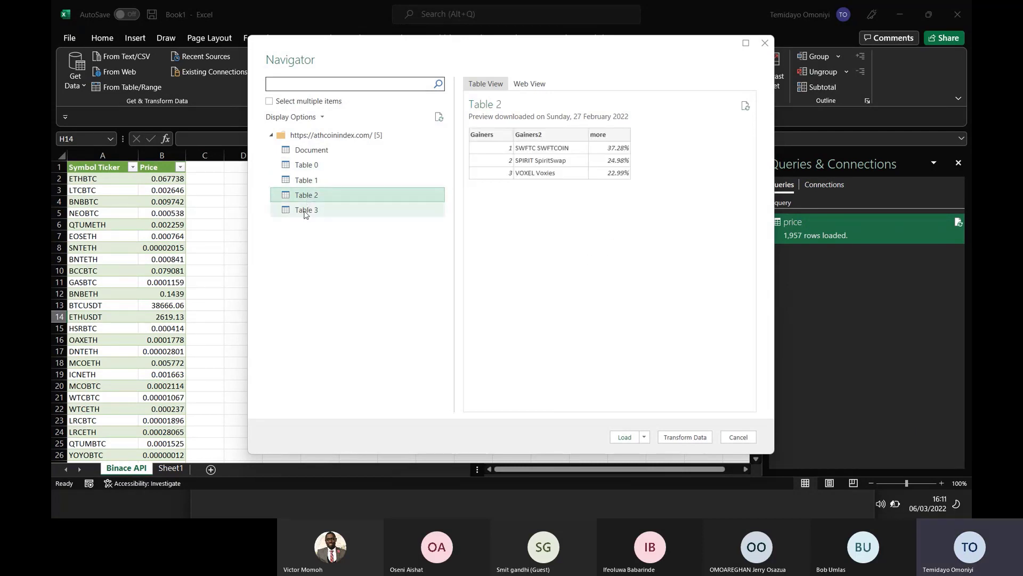
left_click(306, 211)
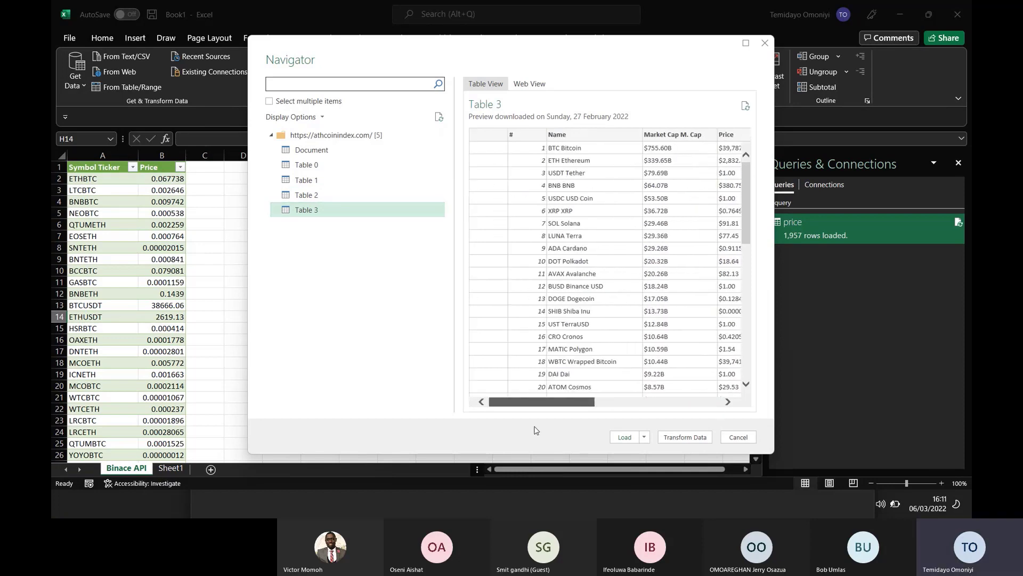
left_click(685, 437)
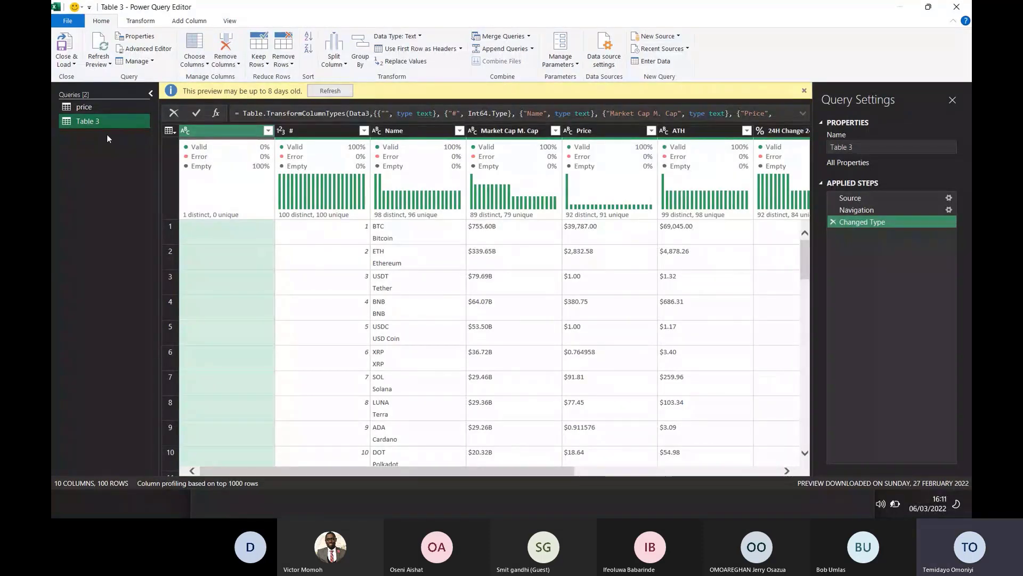
- Rename the Table 3 query as Athcoin and remove its empty first column
double_click(106, 120)
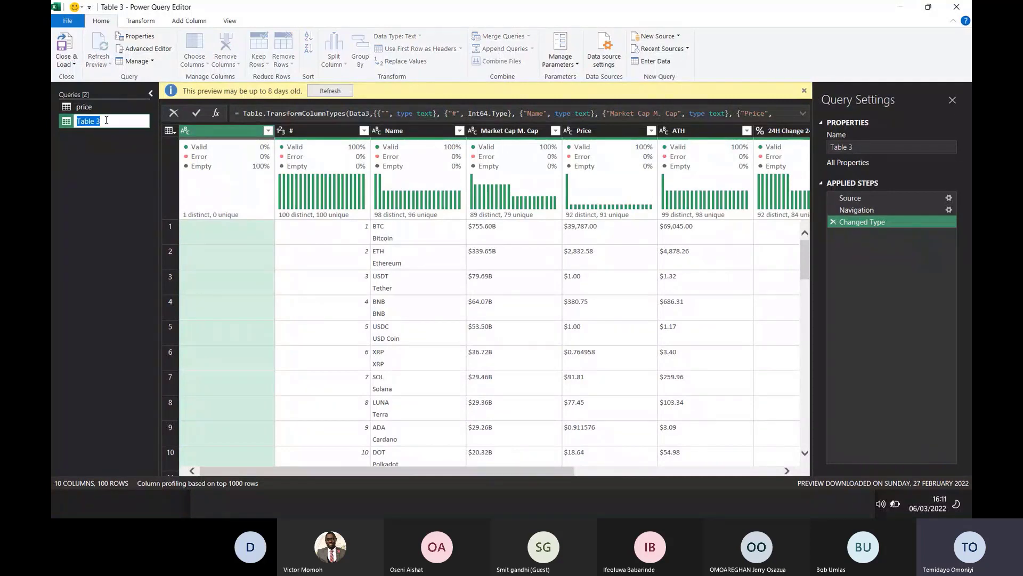
type("Athcoi")
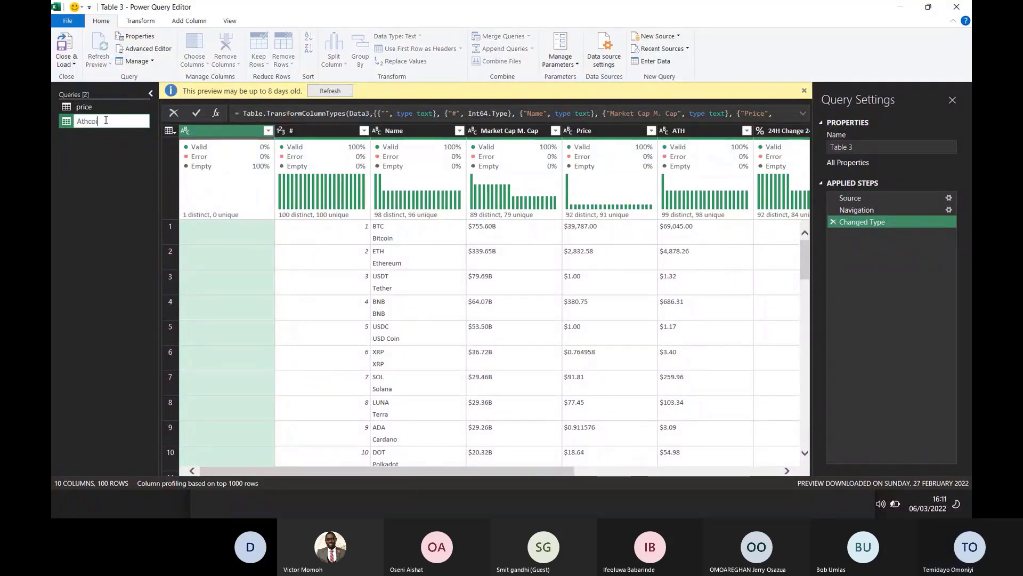
type("n")
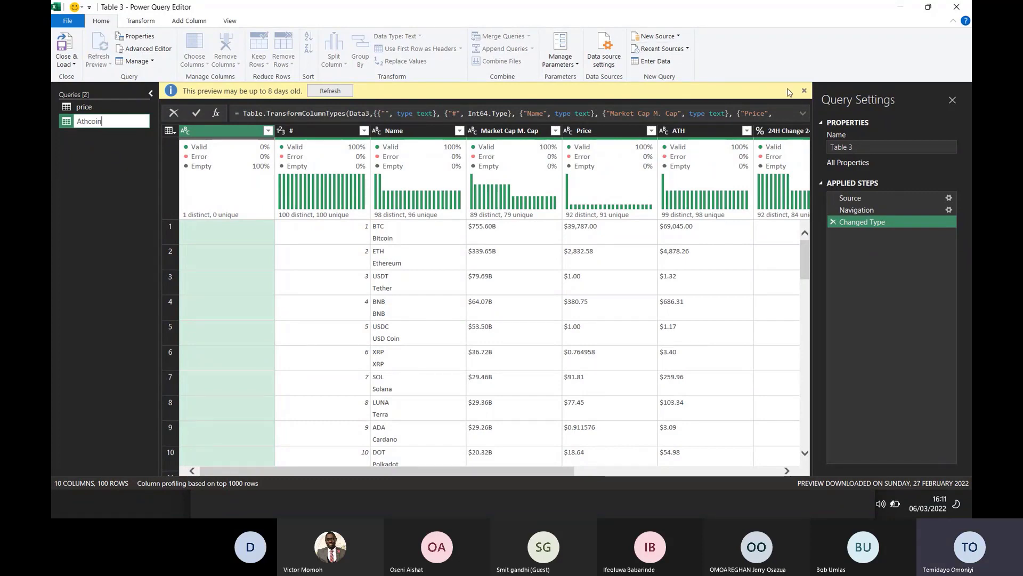
key("Return")
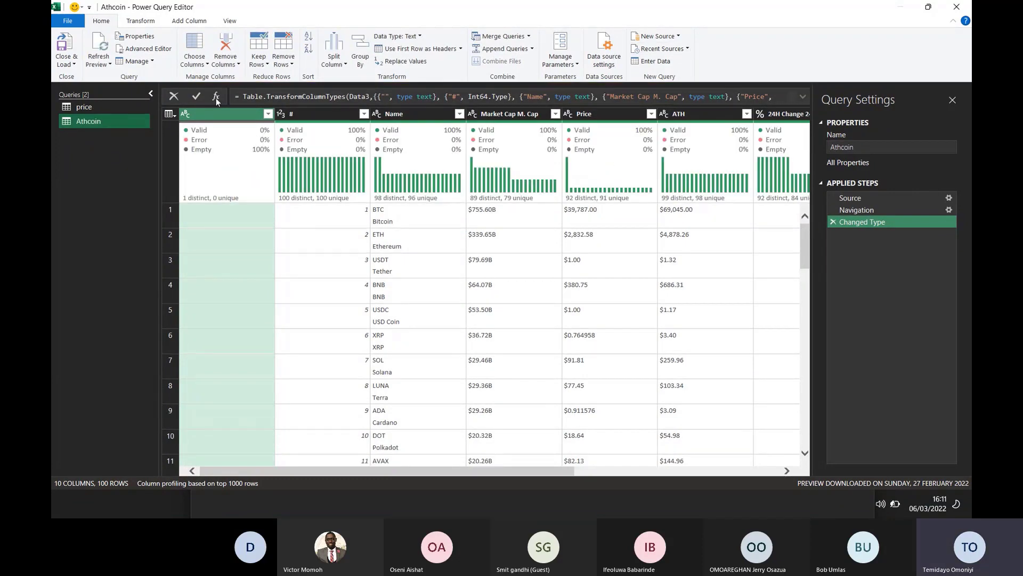
key("Delete")
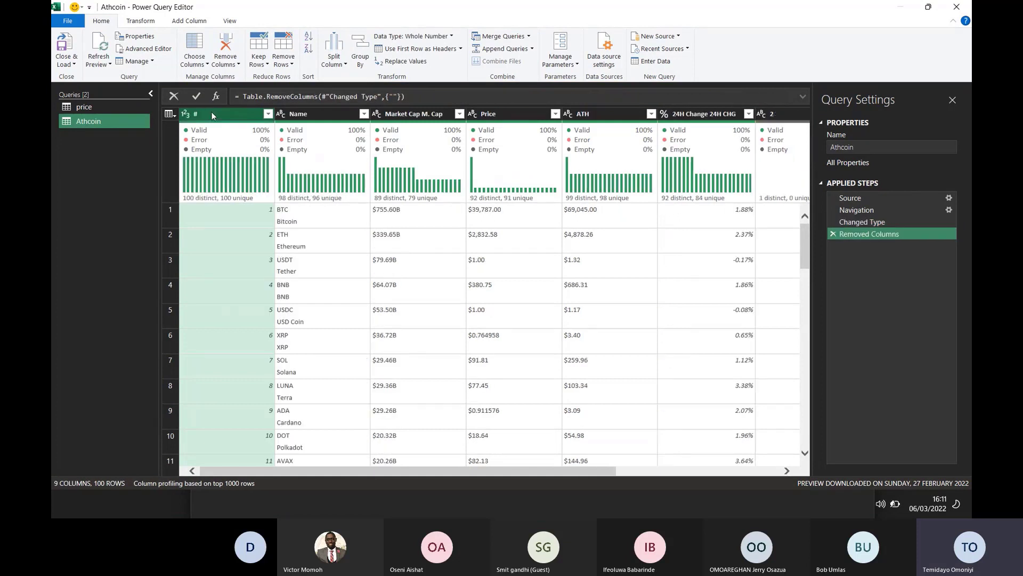
- Rename the # column as S/N and change its data type to Text
double_click(224, 115)
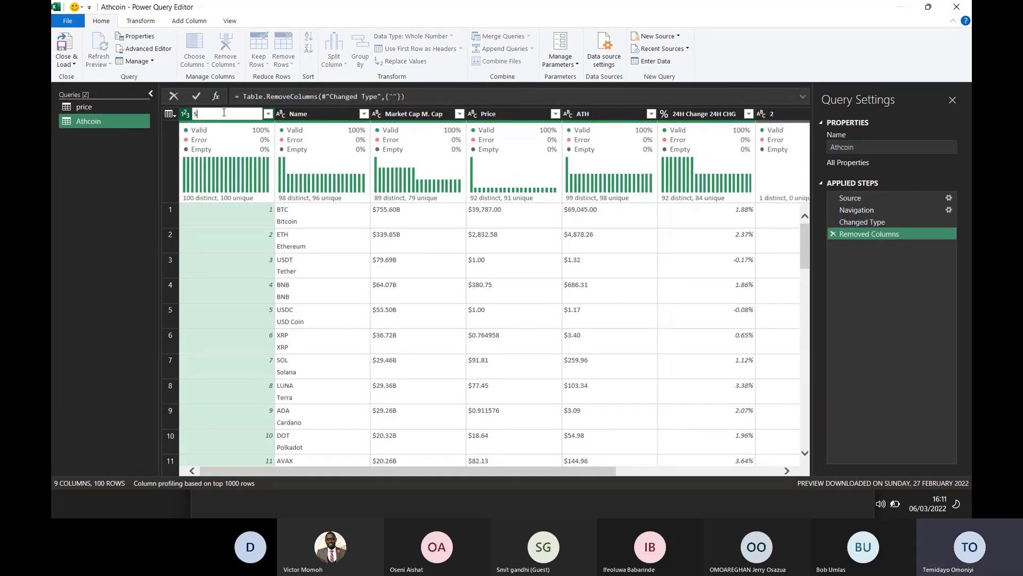
type("S/N")
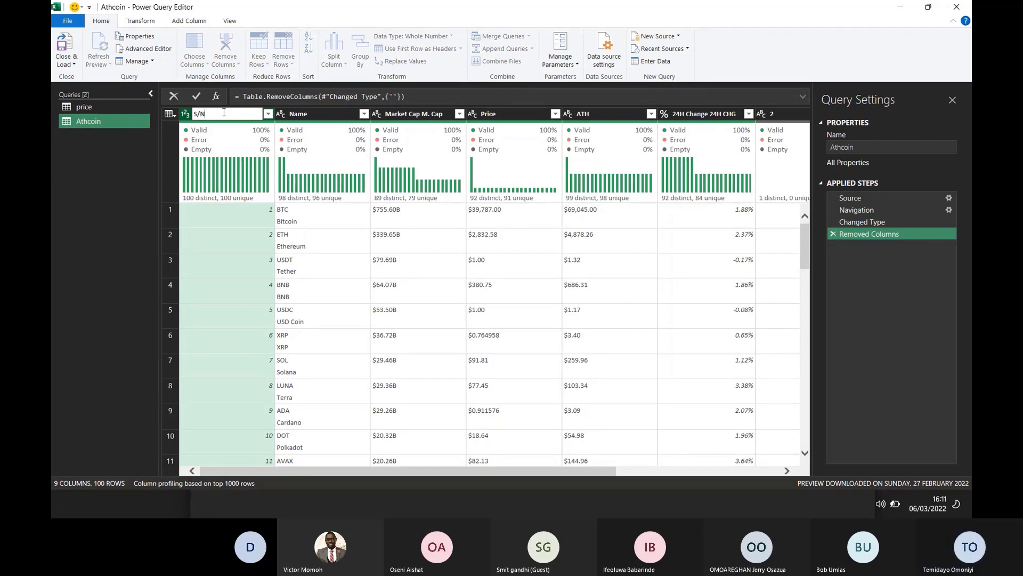
key("Return")
left_click(188, 113)
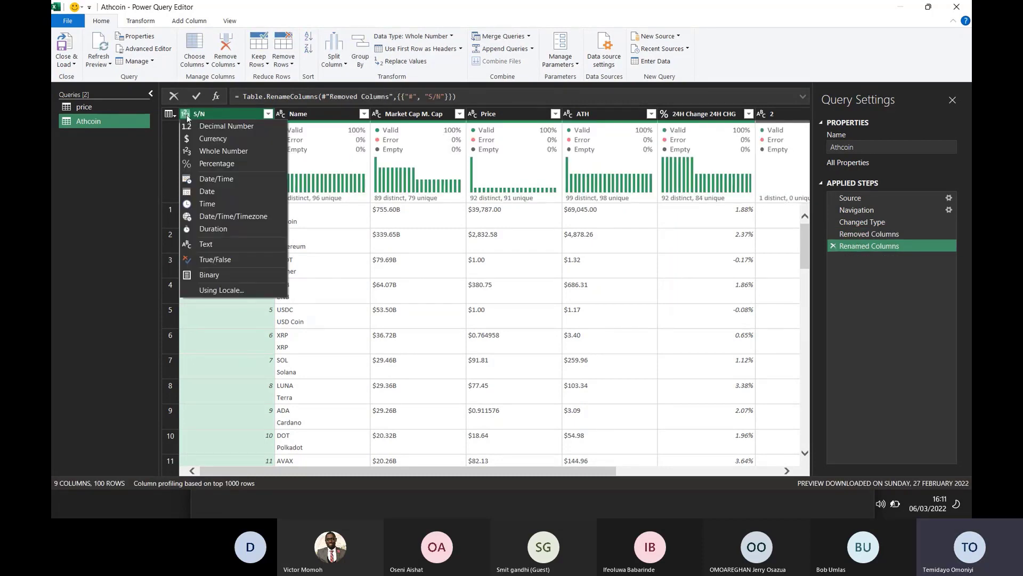
key("Escape")
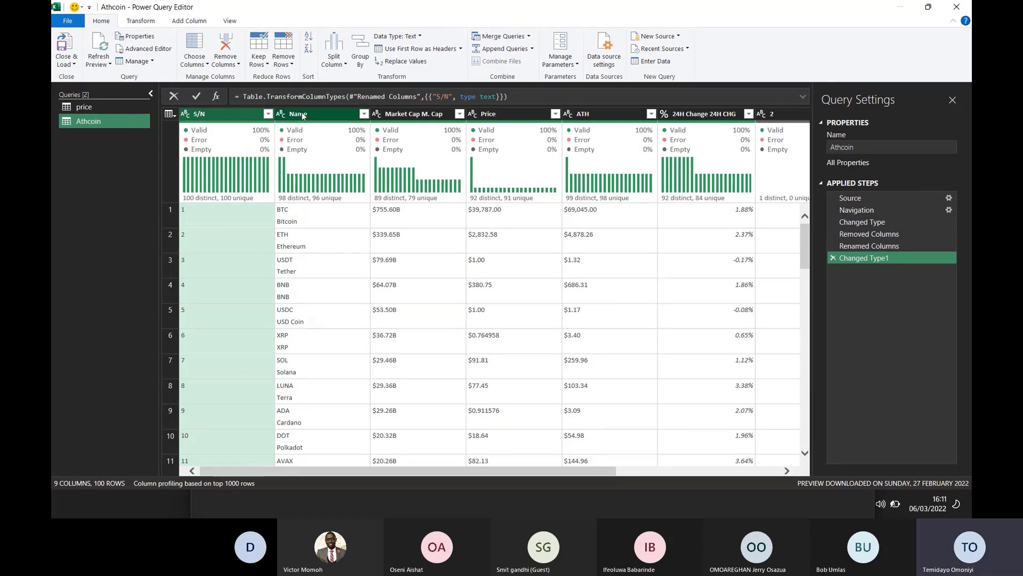
- Replace the $ sign with nothing in the Price column of the Athcoin query
left_click(416, 114)
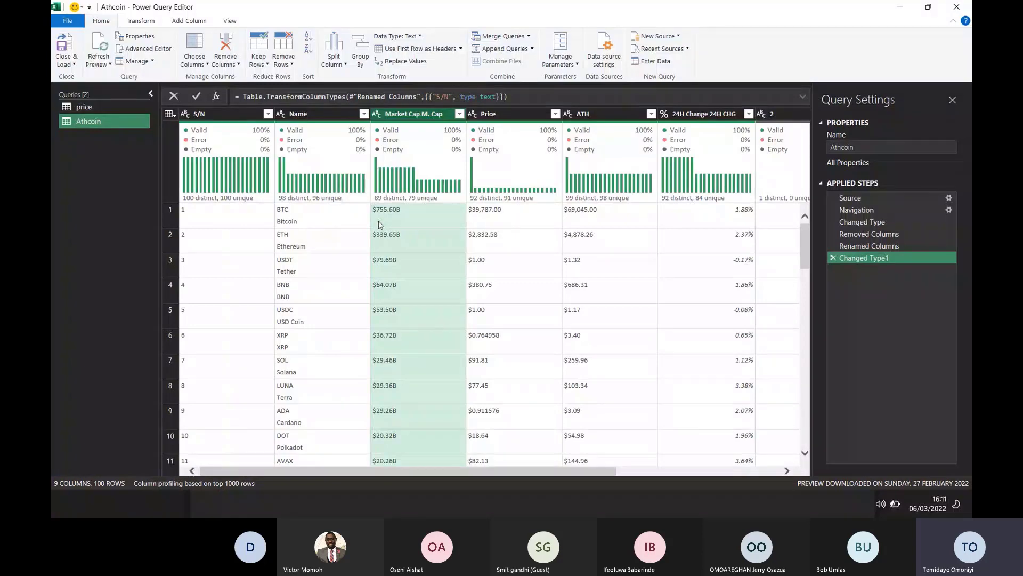
left_click_drag(324, 470, 349, 472)
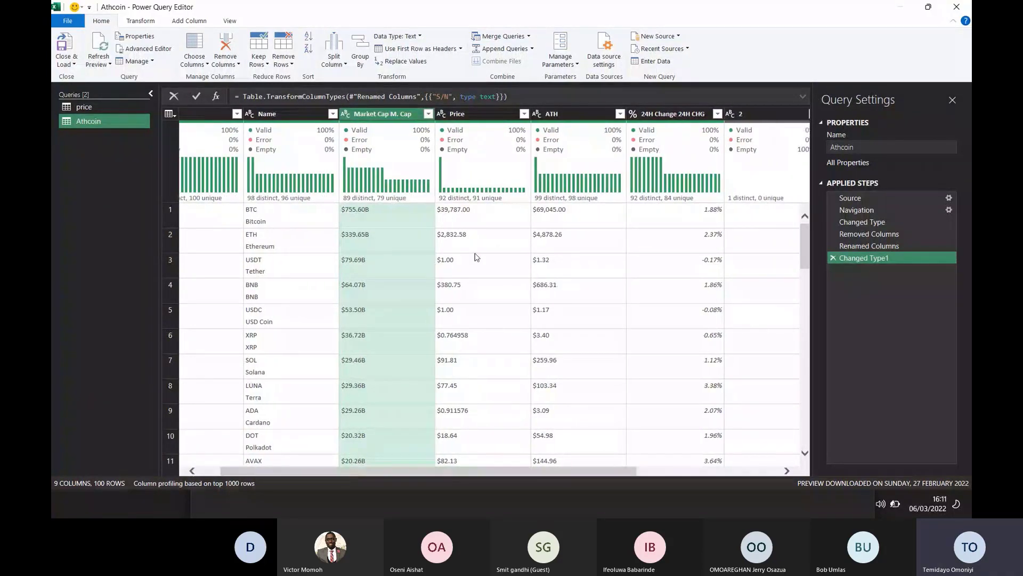
left_click(470, 115)
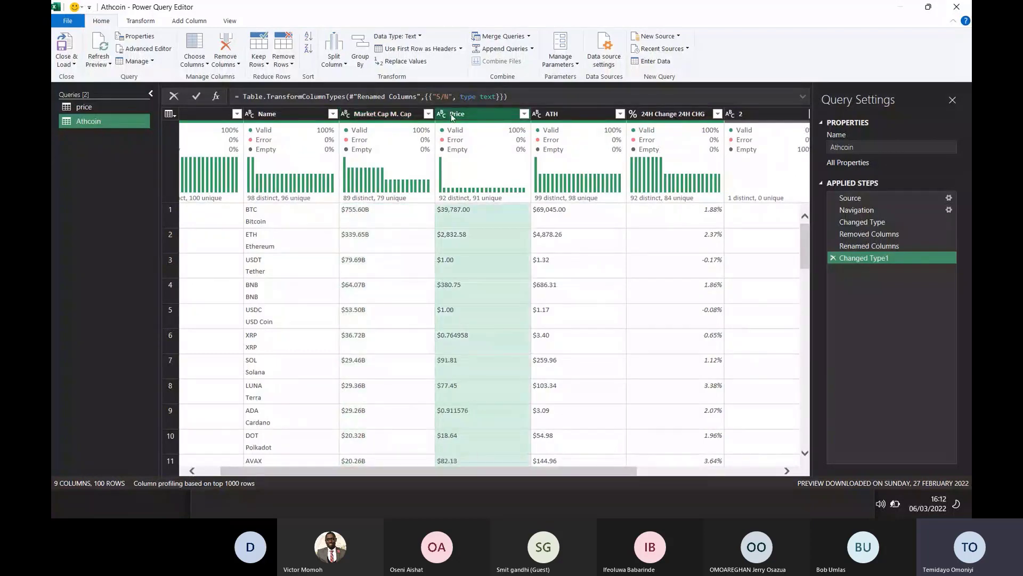
right_click(452, 118)
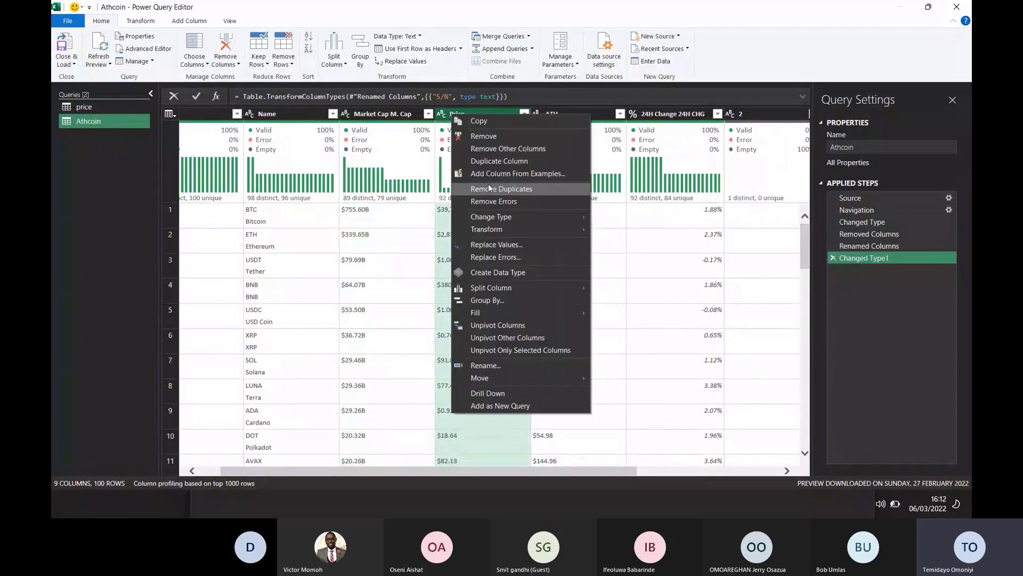
left_click(496, 248)
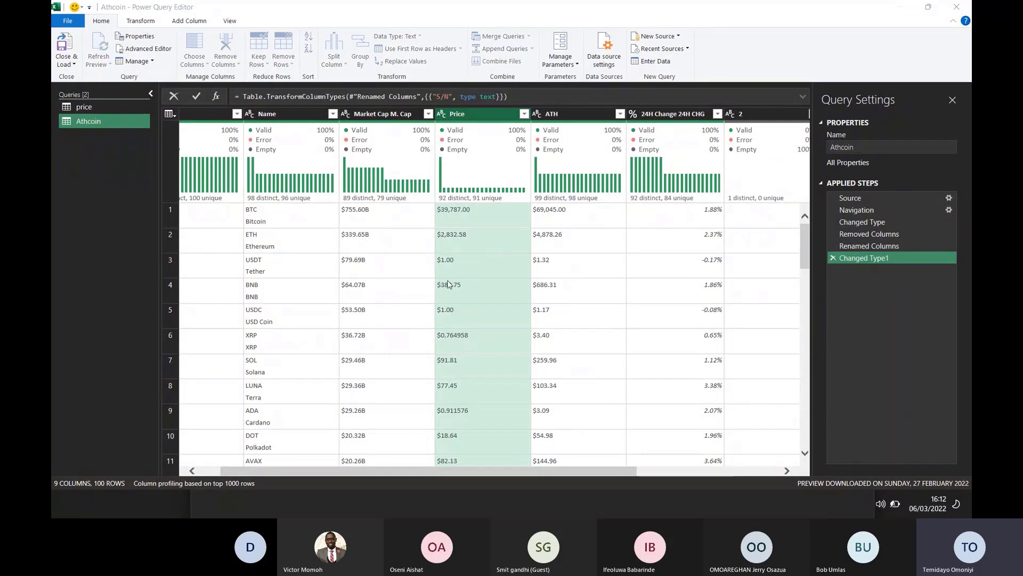
type("$")
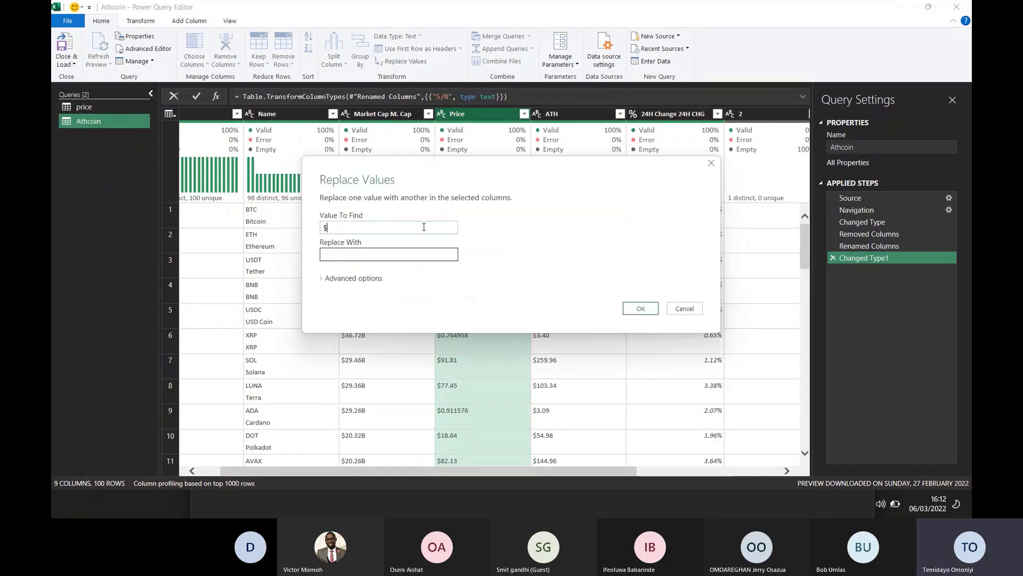
left_click(641, 309)
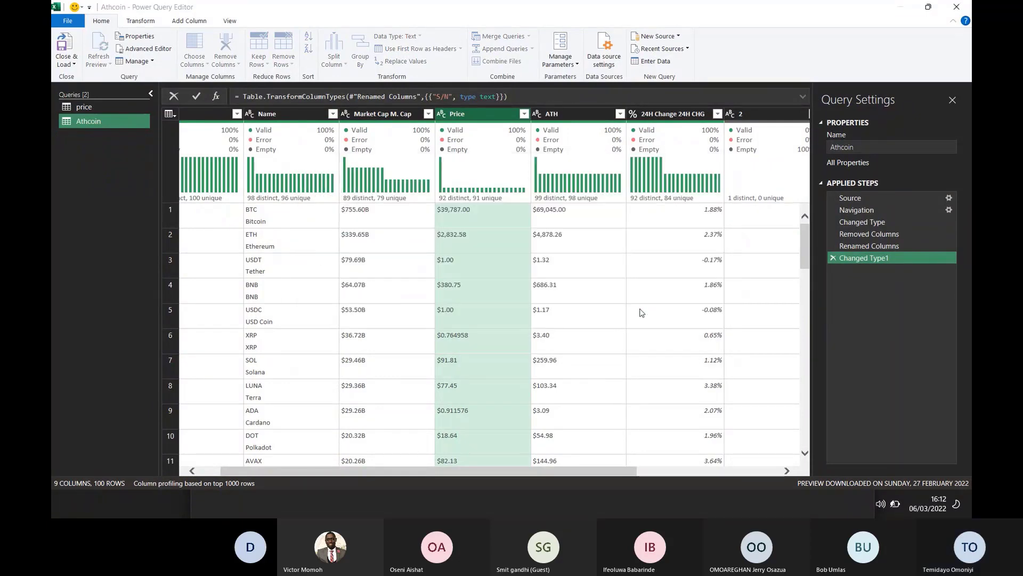
- Try to change the Price and ATH columns to Decimal Number, and delete the resulting type-change step from the query
left_click(441, 114)
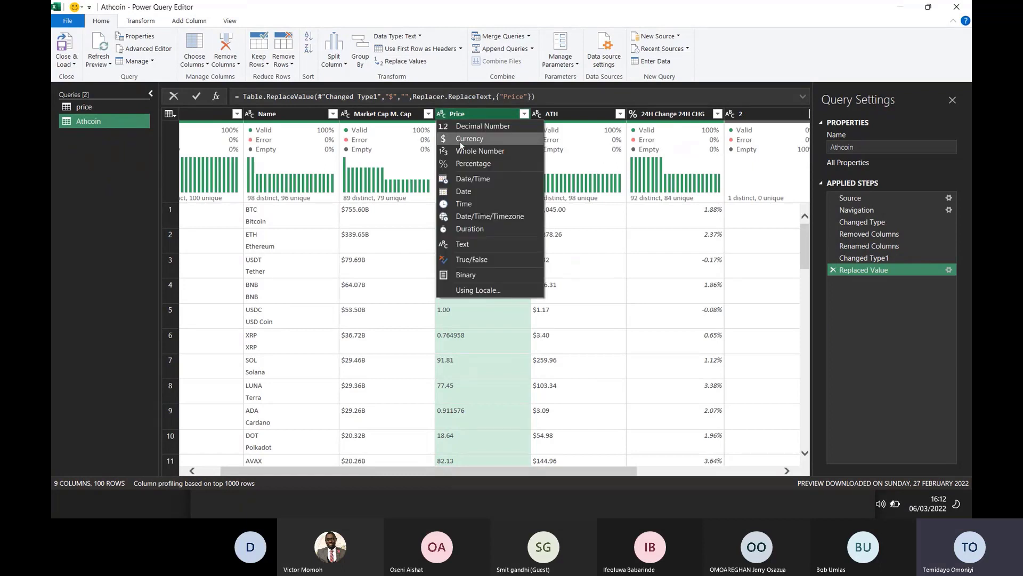
left_click(458, 127)
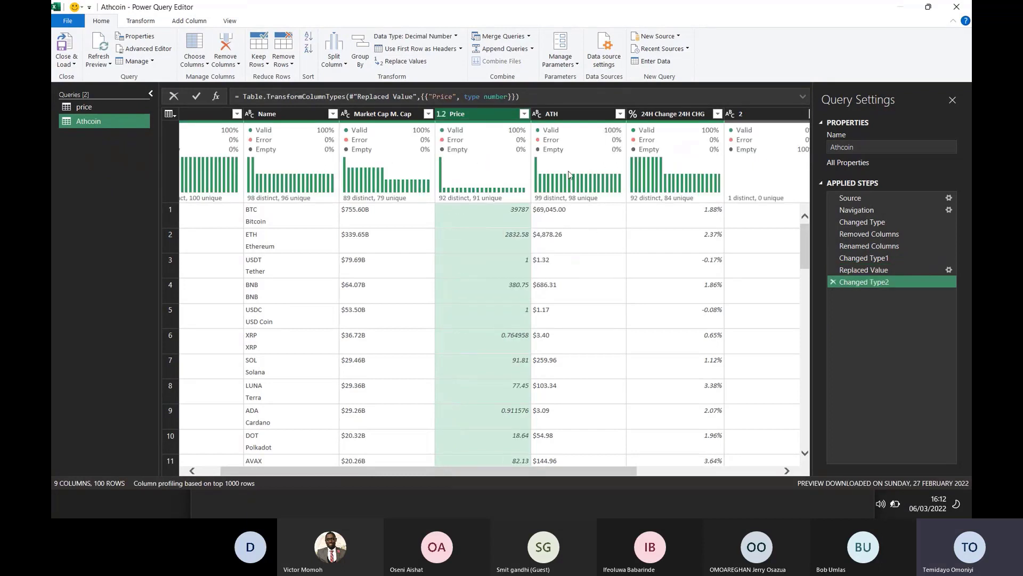
left_click(566, 113)
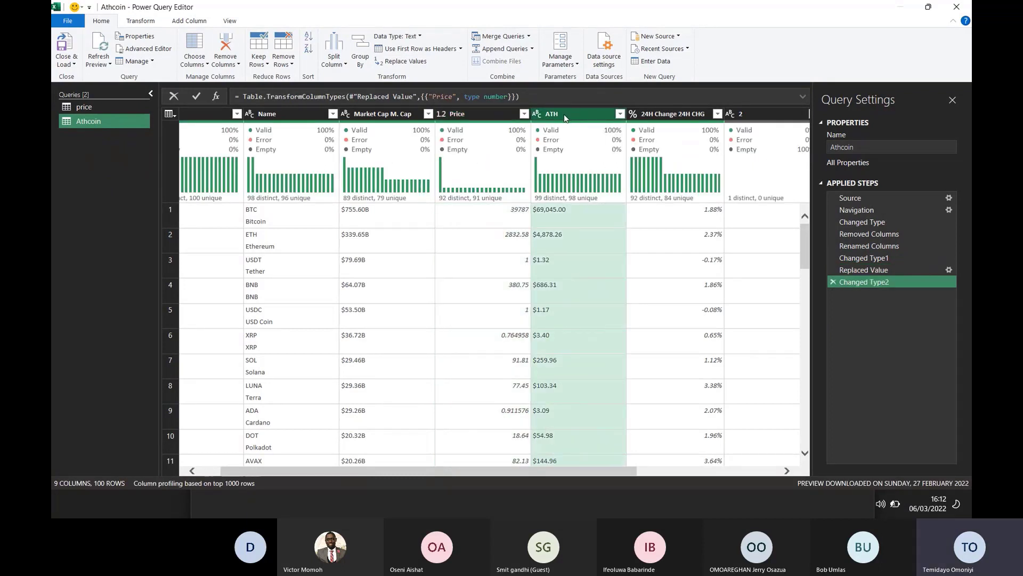
right_click(564, 114)
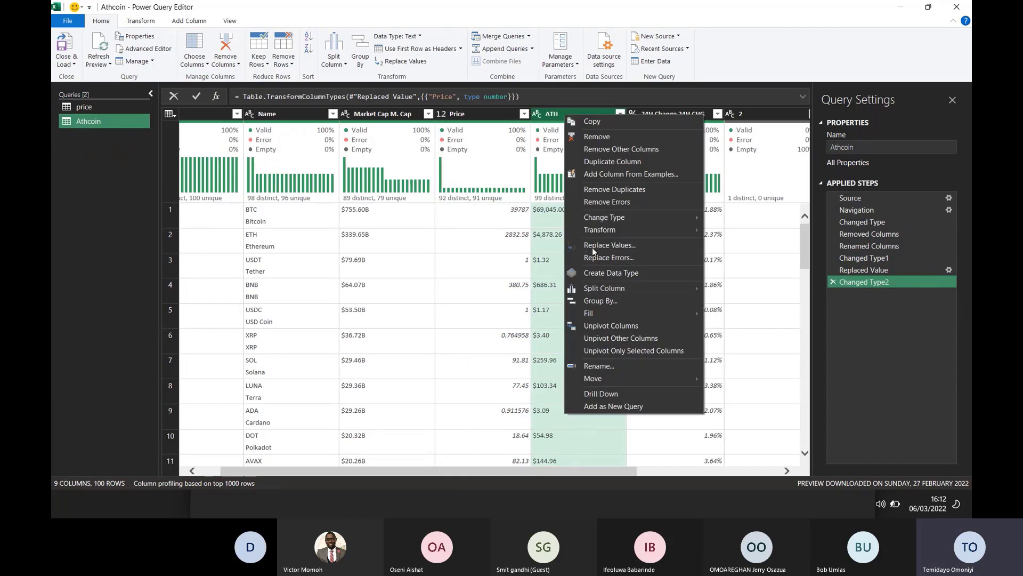
left_click(544, 114)
left_click(537, 114)
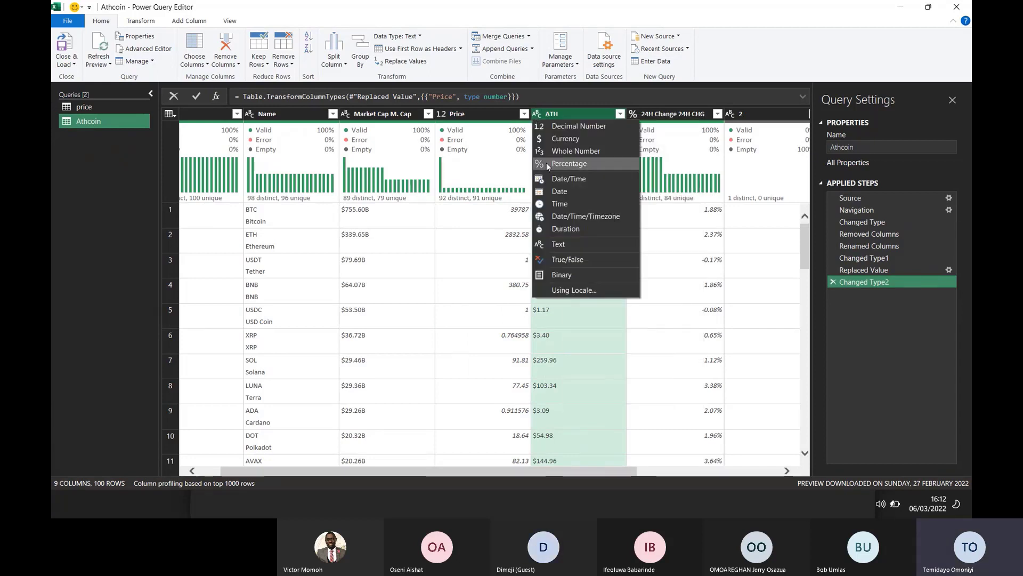
left_click(555, 131)
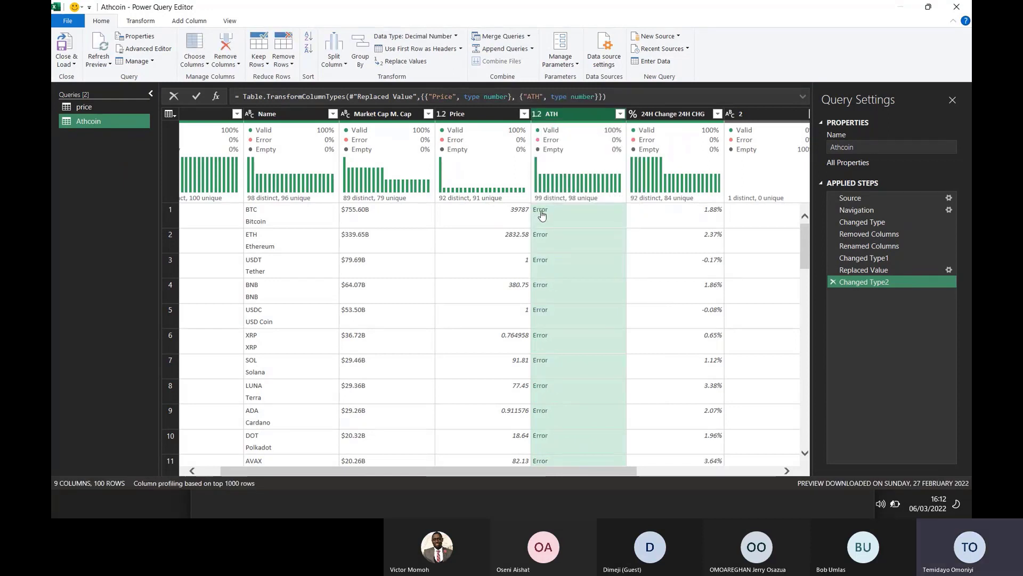
left_click(833, 282)
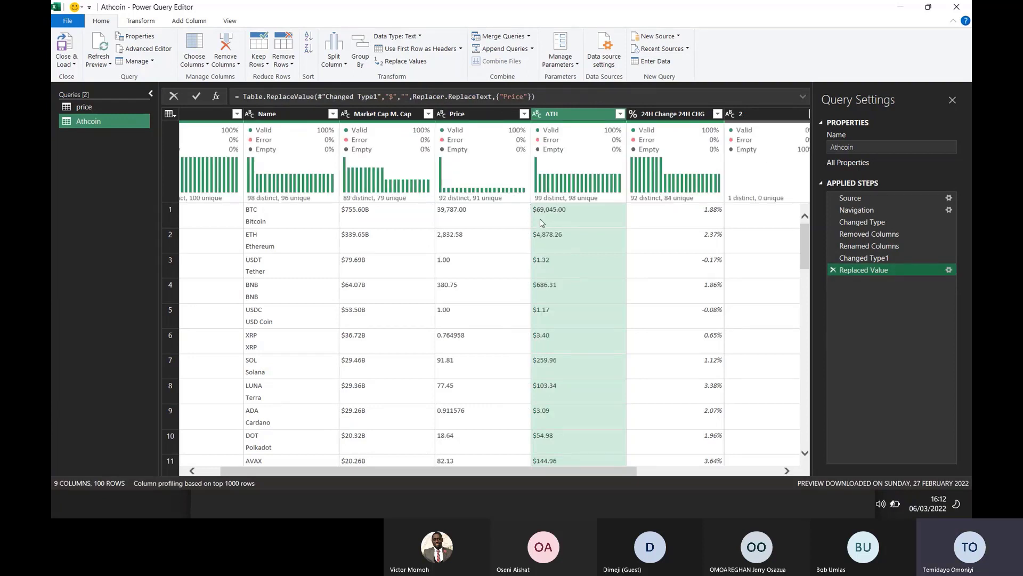
- Replace the $ sign with nothing in the ATH column
right_click(555, 116)
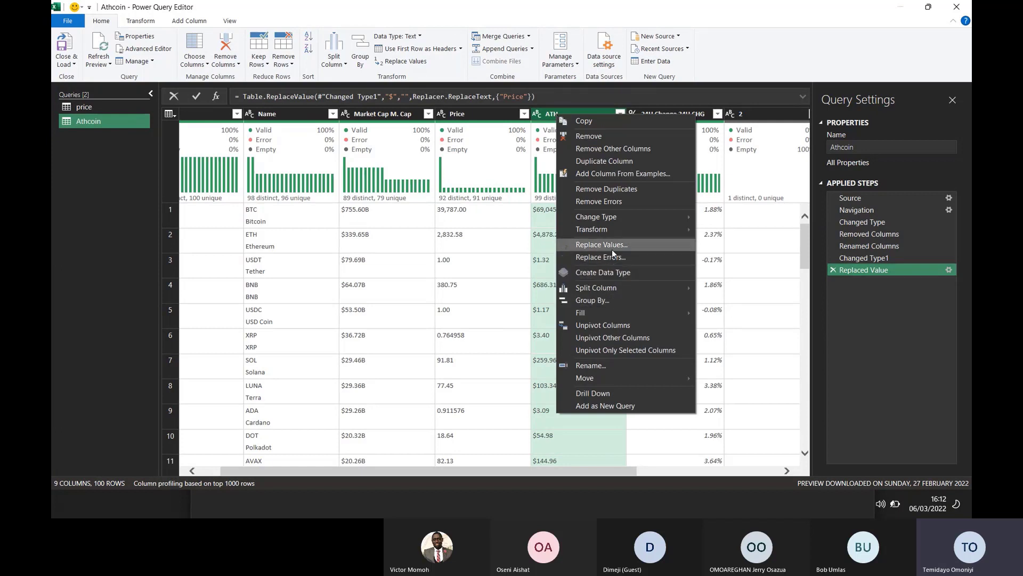
left_click(601, 244)
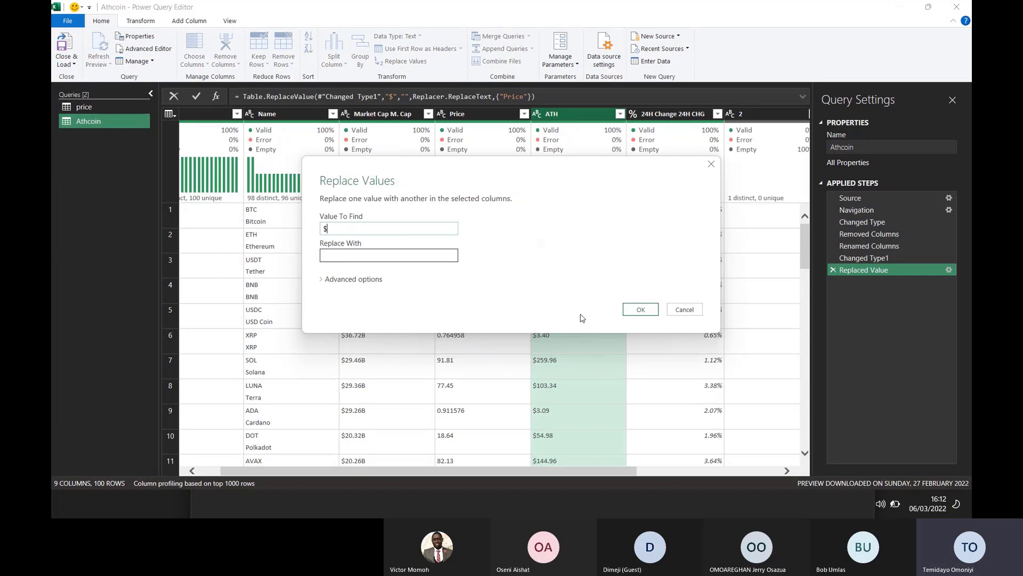
left_click(633, 311)
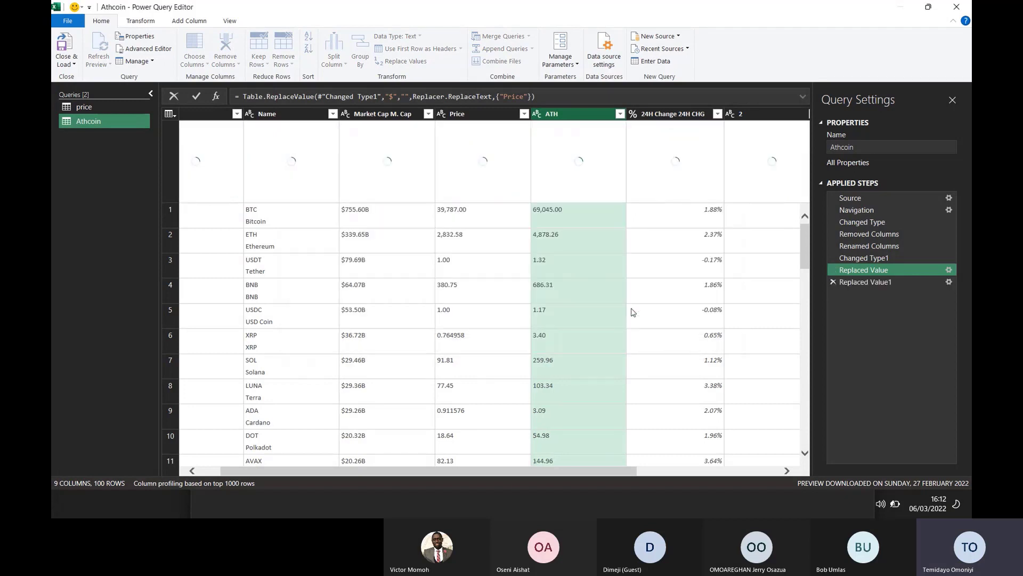
- Remove the empty column named 2 between 24H Change 24H CHG and From ATH Fr. ATH
left_click_drag(508, 472, 633, 484)
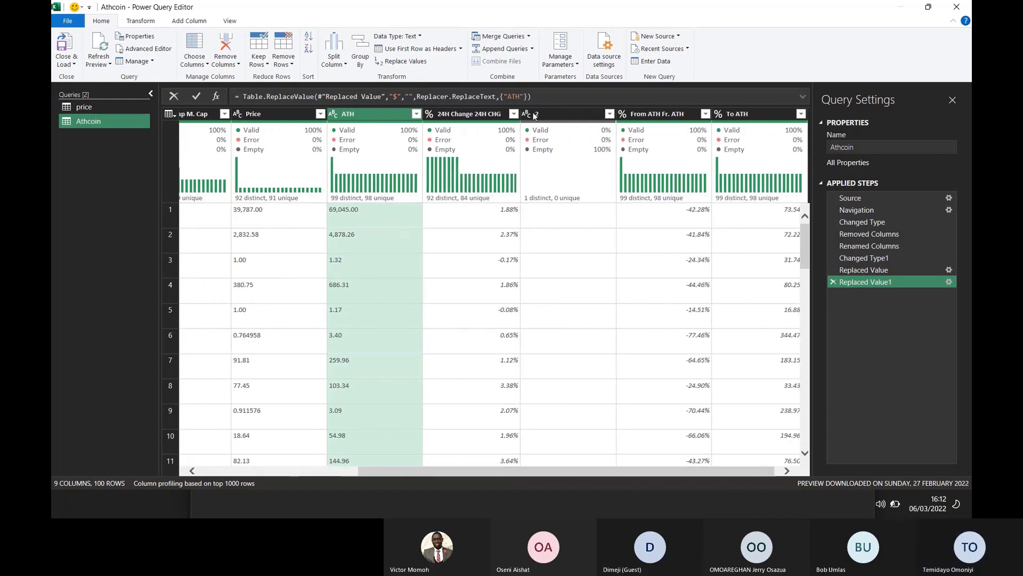
left_click(550, 113)
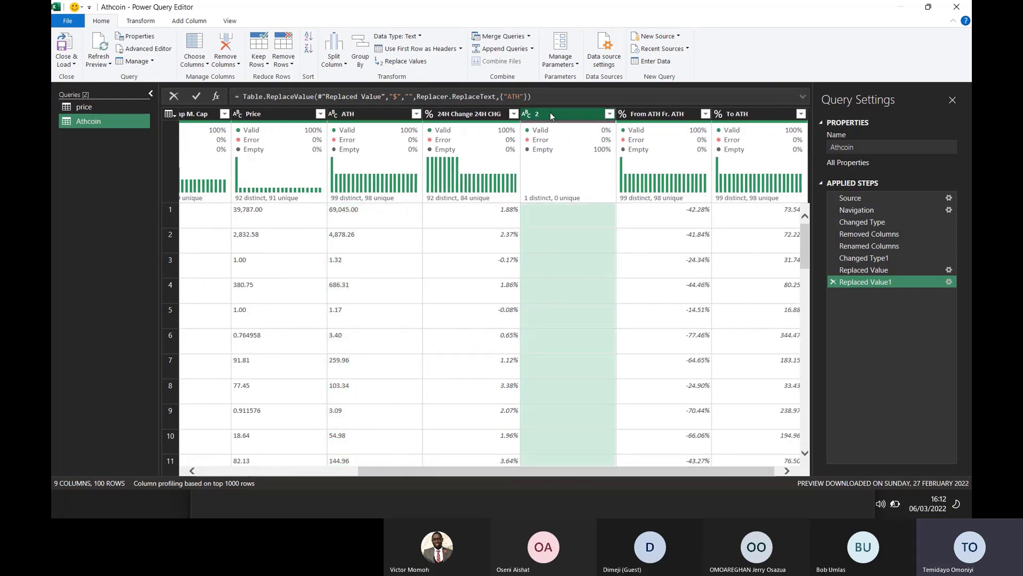
key("Delete")
left_click_drag(613, 470, 370, 473)
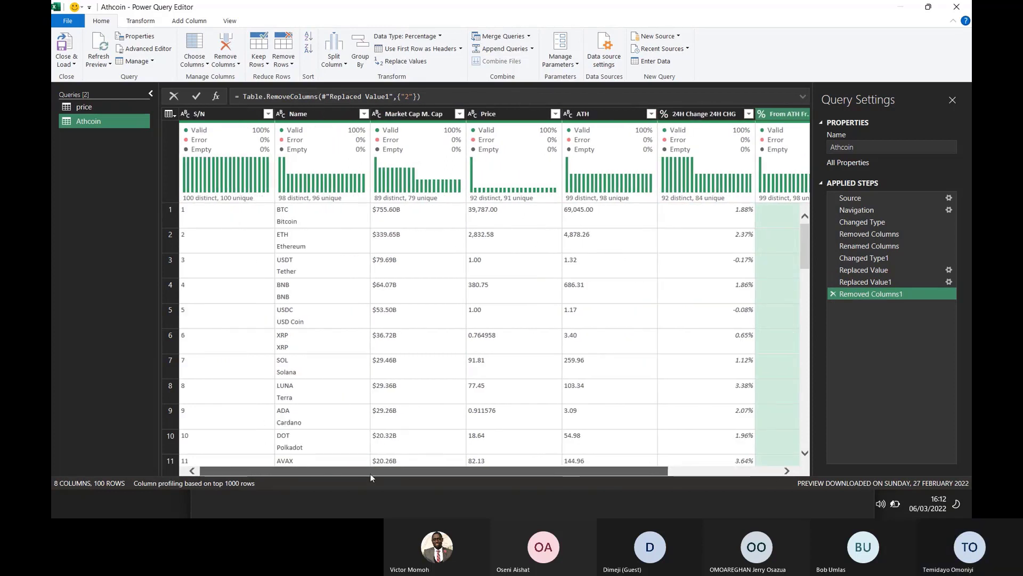
- Load the Athcoin query into the workbook and check the coin entries in the Name column
left_click(314, 116)
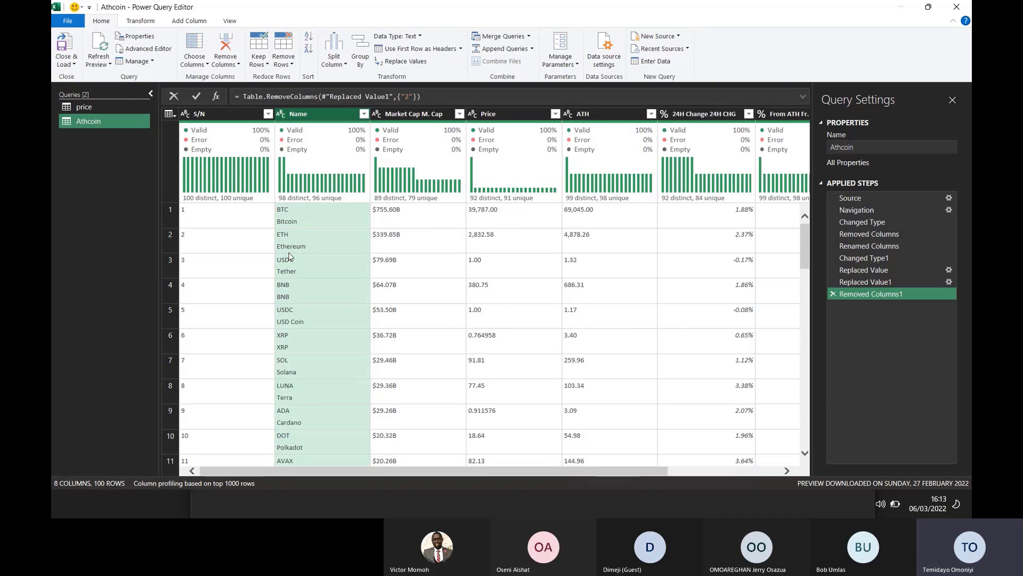
mouse_move(290, 139)
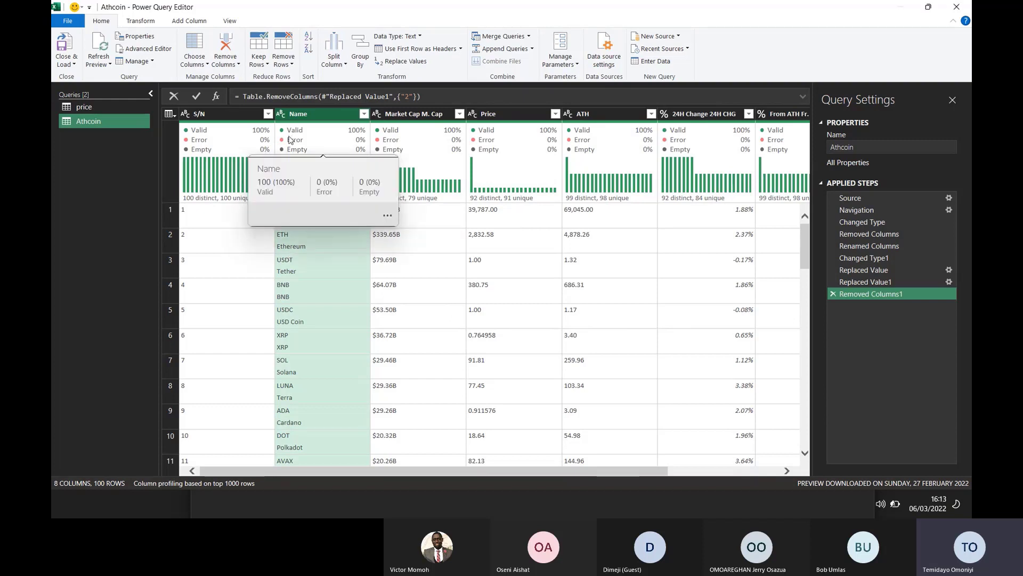
left_click(62, 51)
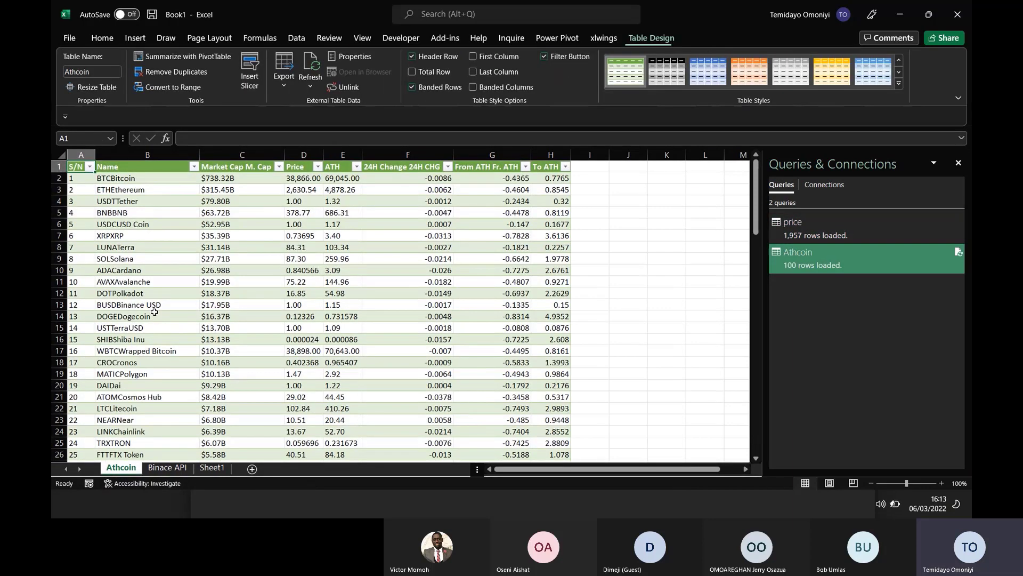
left_click(147, 190)
left_click(102, 37)
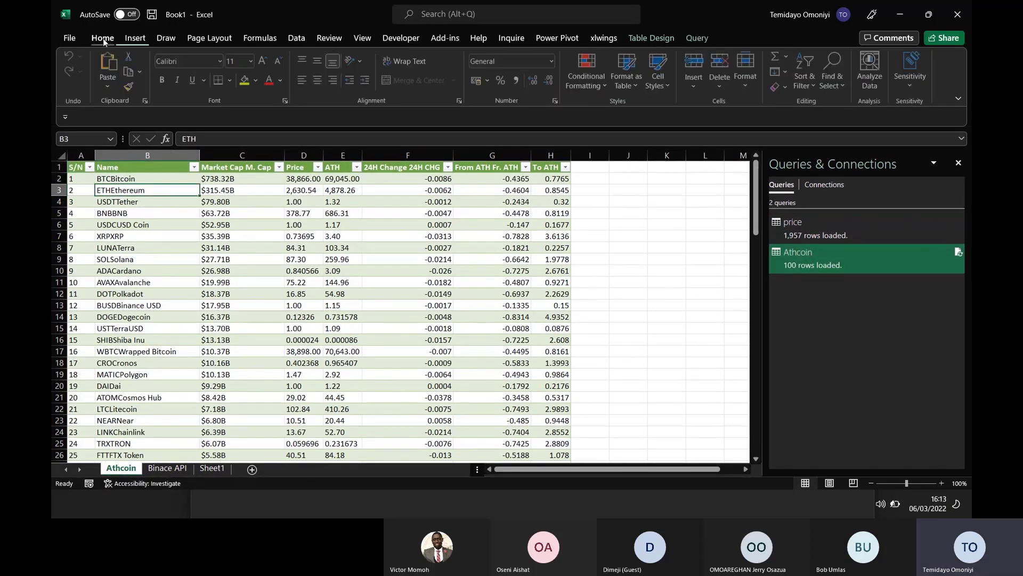
left_click(155, 212)
left_click(151, 248)
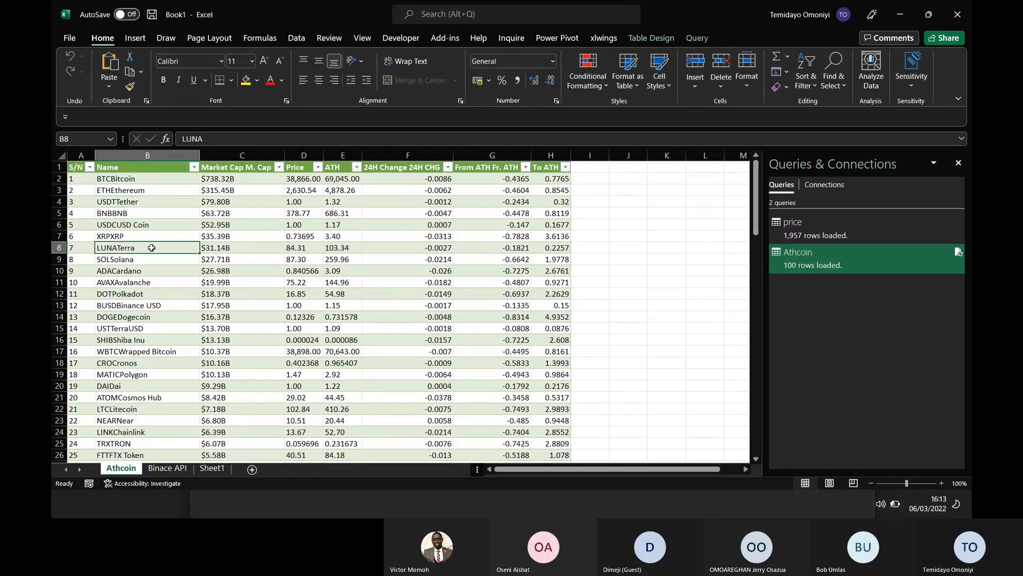
left_click(147, 202)
left_click(148, 190)
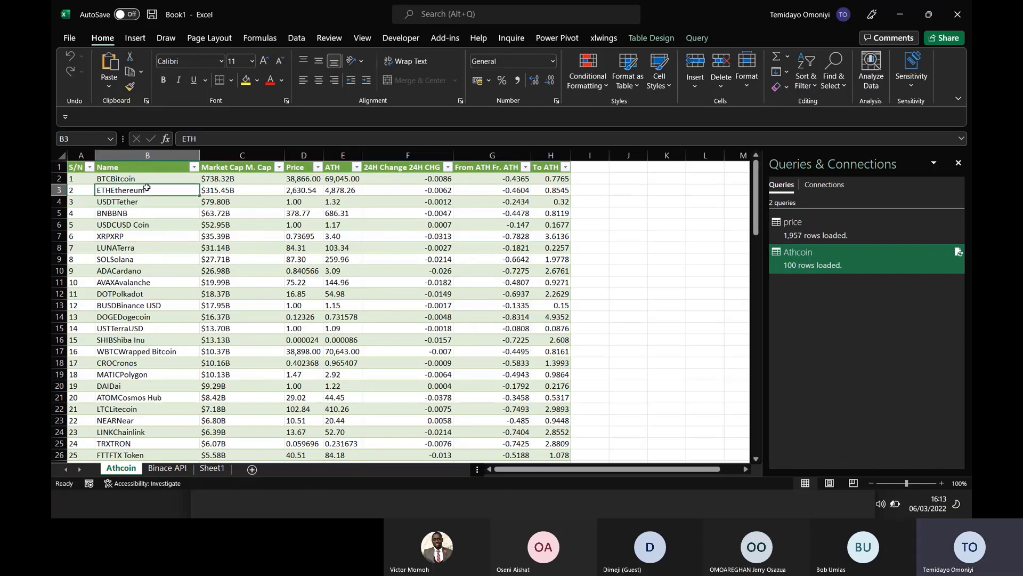
- Apply the Clean text transform to the Name column of the Athcoin query and load the result into the workbook
double_click(863, 257)
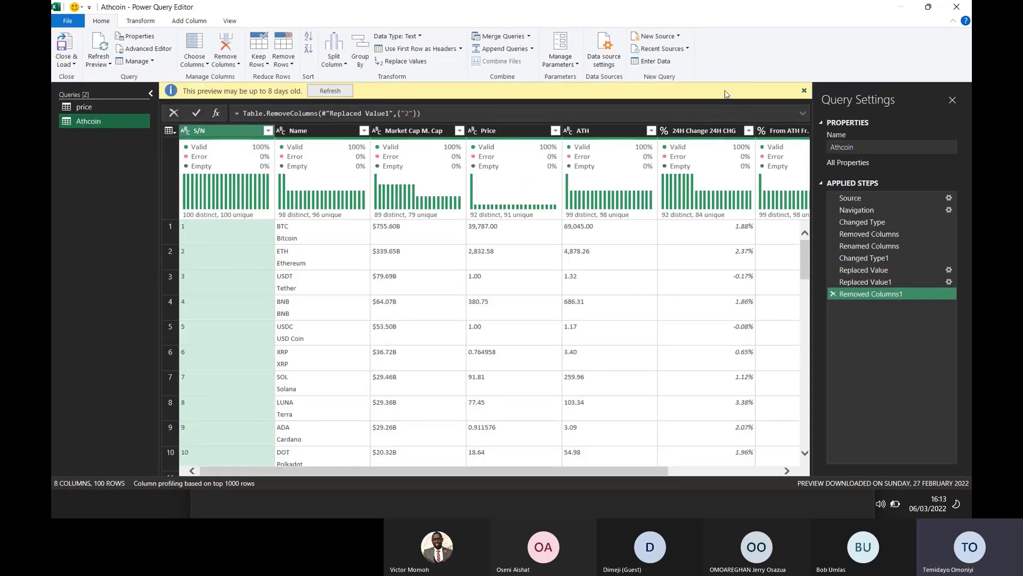
left_click(305, 115)
right_click(306, 116)
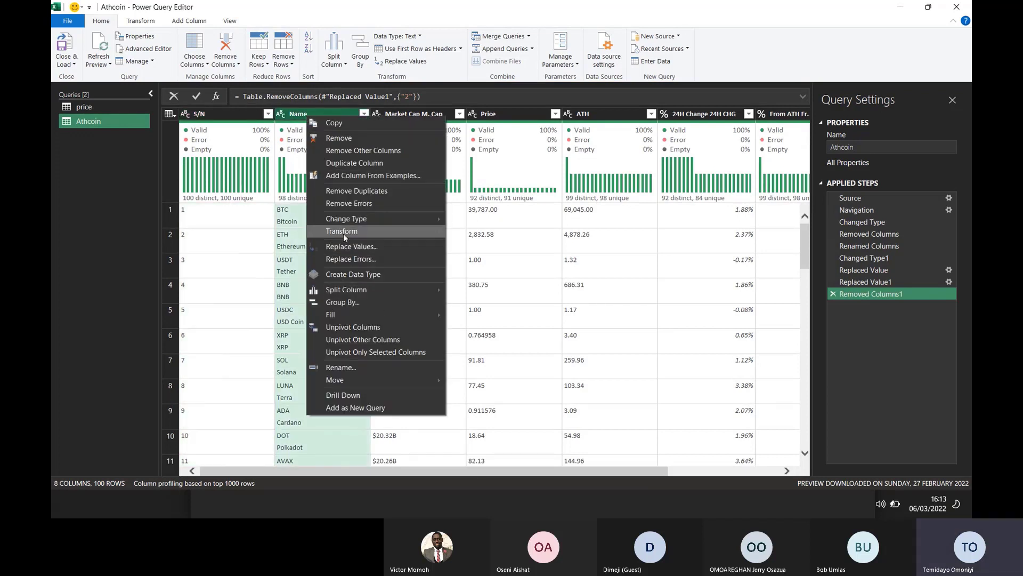
mouse_move(343, 234)
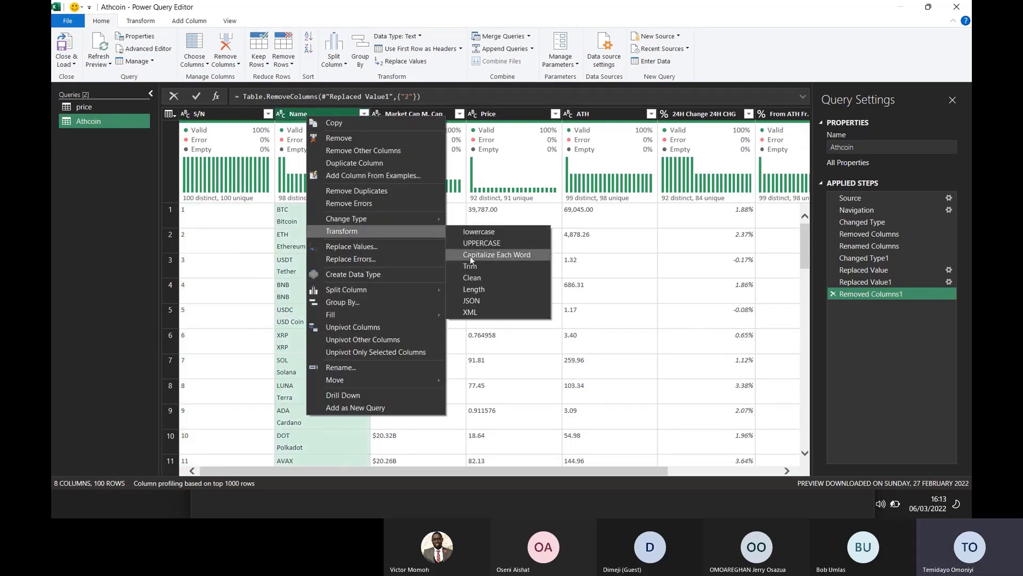
left_click(472, 278)
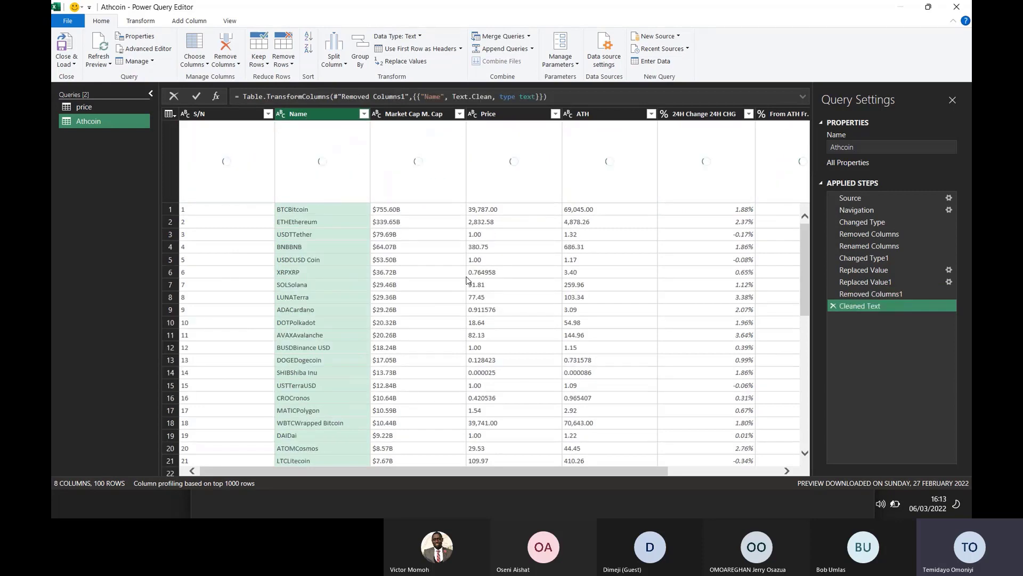
left_click(63, 47)
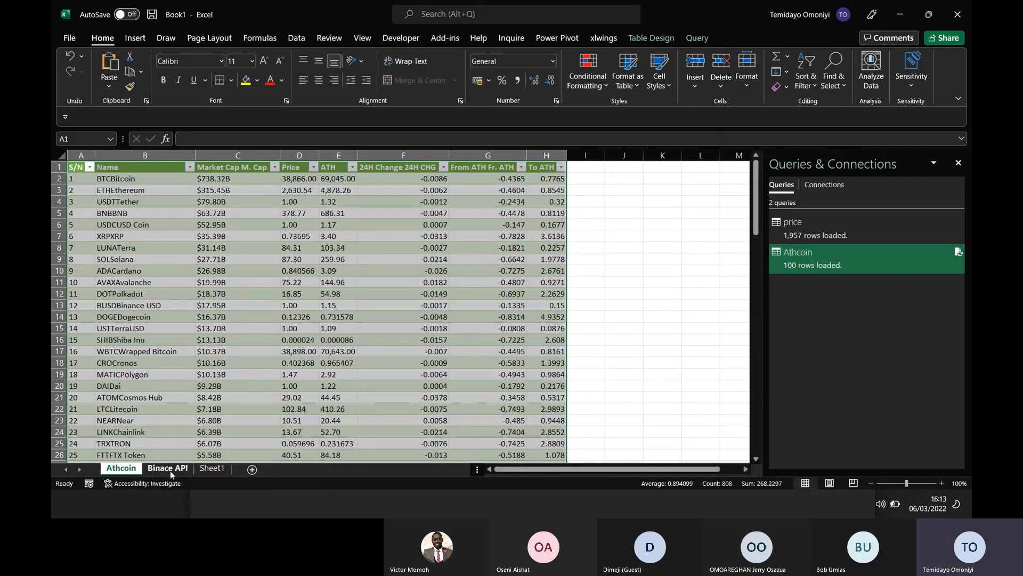
- Rename Sheet1 as Portfolio
left_click(218, 469)
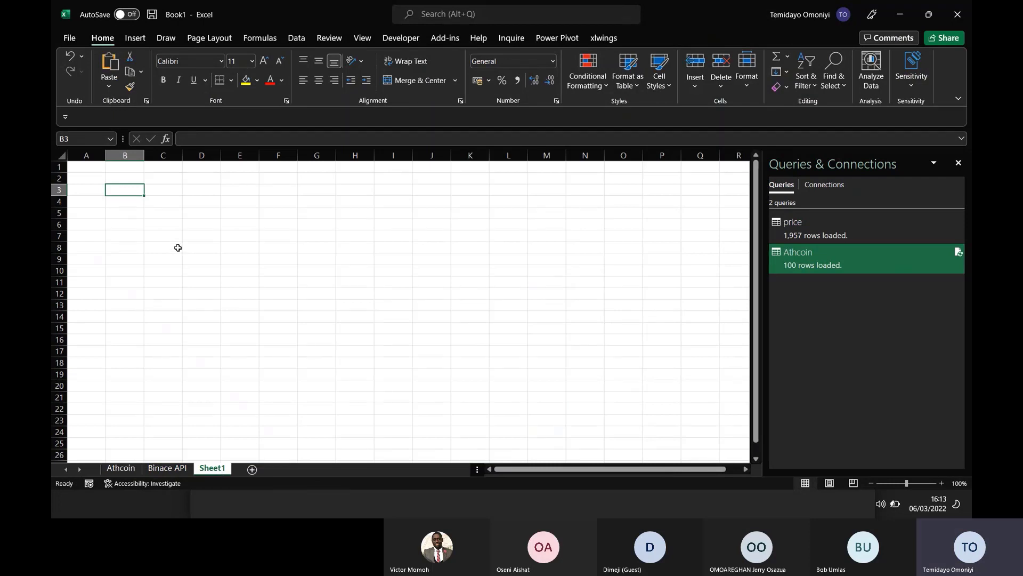
left_click(176, 248)
double_click(212, 468)
type("P")
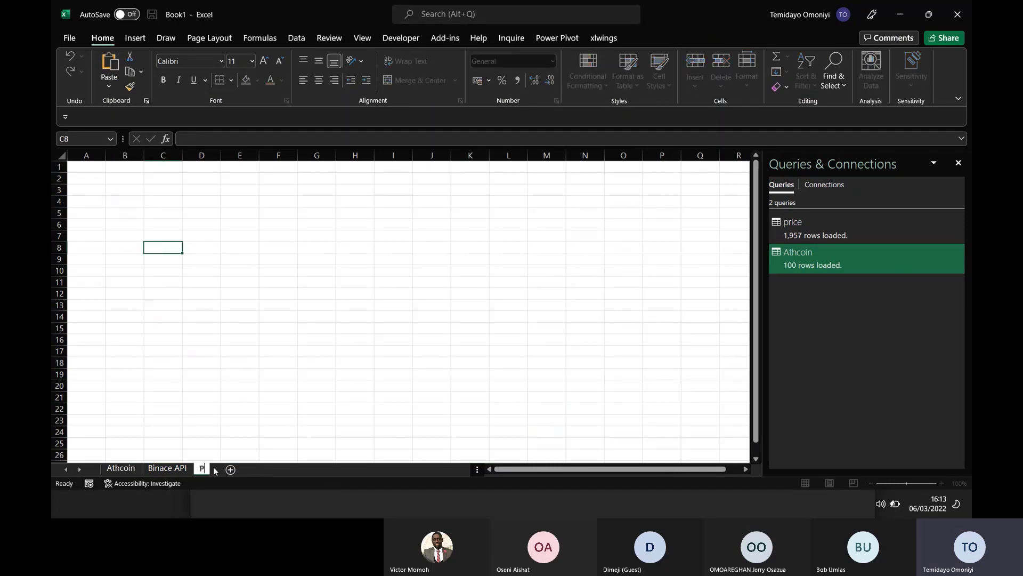
type("ortfolio")
key("Return")
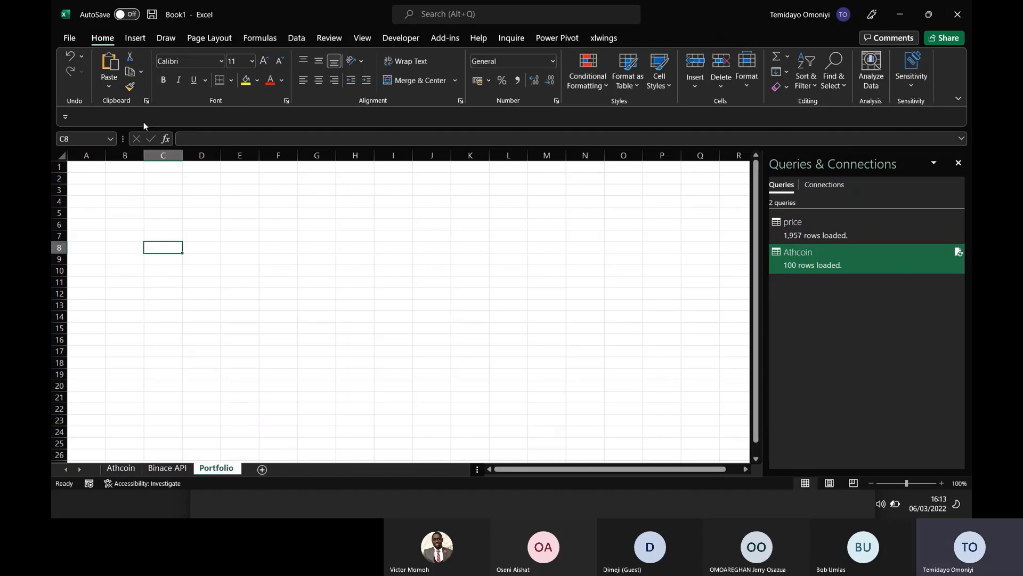
- Switch to the Crypto Portfolio Tracker.xlsx workbook and review the Coin through Total Invested $ columns of the portfolio table
key("alt+Tab")
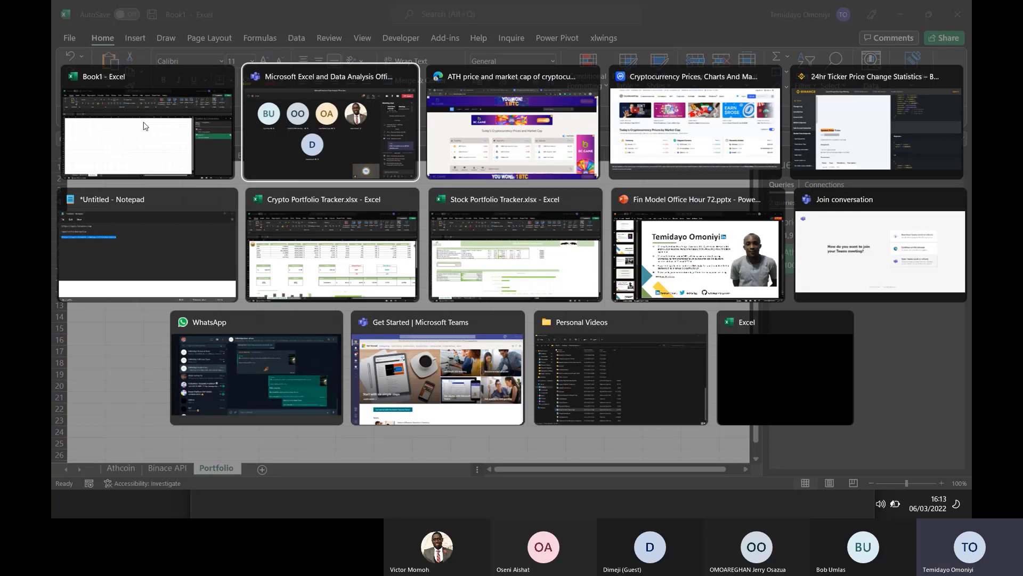
key("alt+Tab")
key("alt+Tab")
key("alt+Tab")
key("alt+Tab")
key("alt+Tab")
left_click(127, 182)
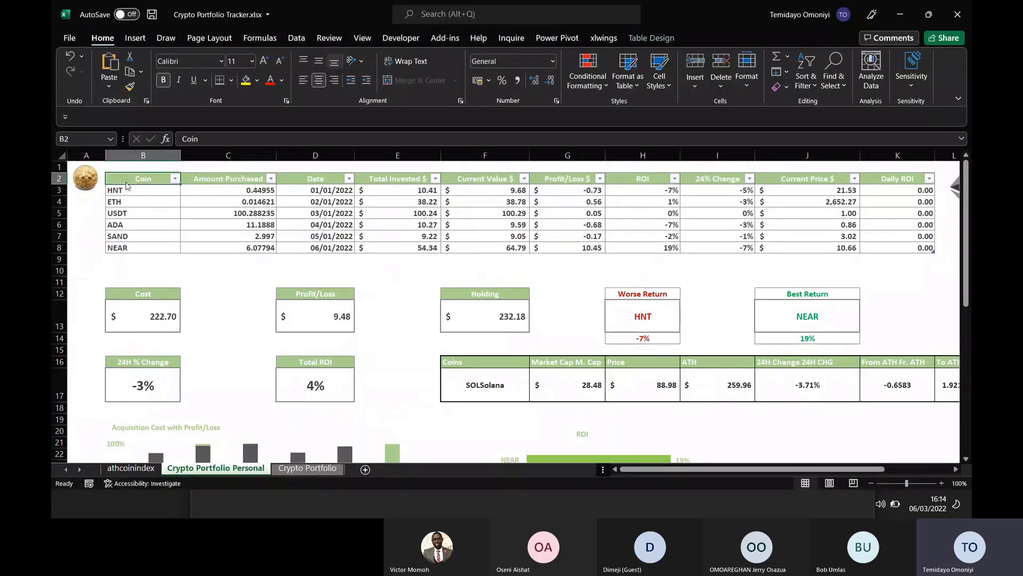
key("shift+Right")
key("shift+Right")
key("shift+Right")
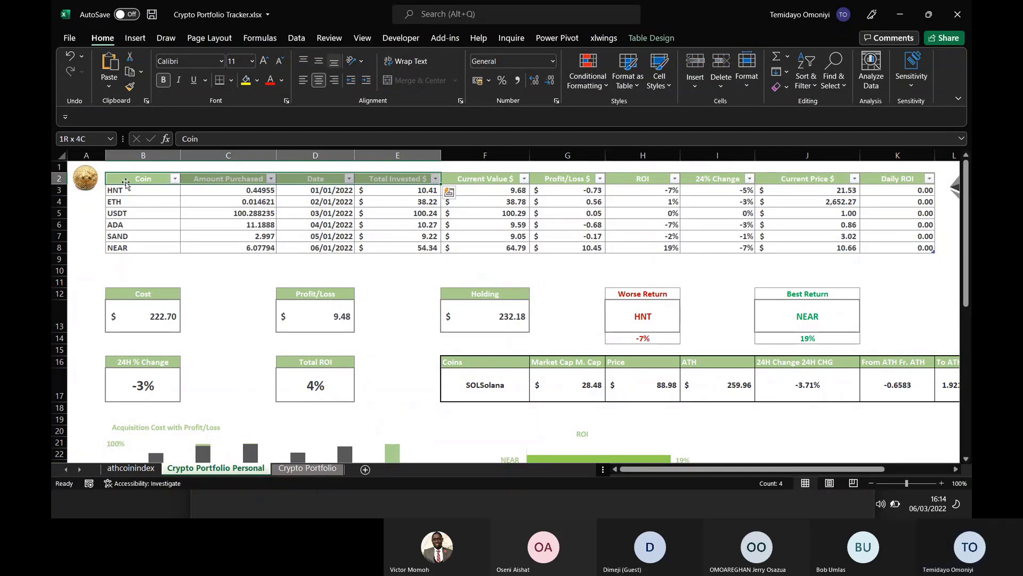
key("Right")
key("Down")
key("Right")
key("Right")
key("Right")
key("Left")
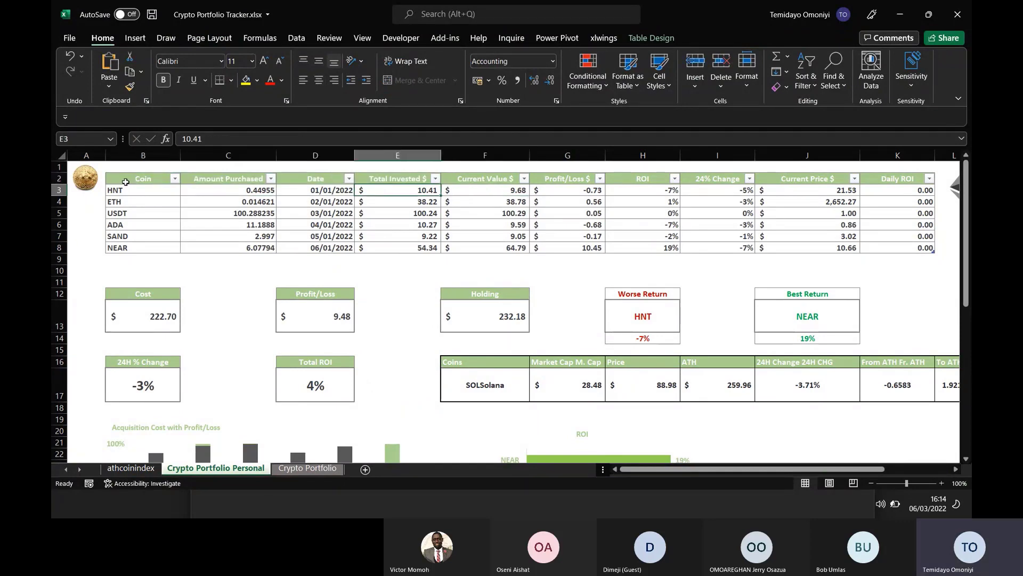
- Copy the Coin, Amount Purchased, Date and Total Invested $ columns with their headers, range B2:E8
key("Up")
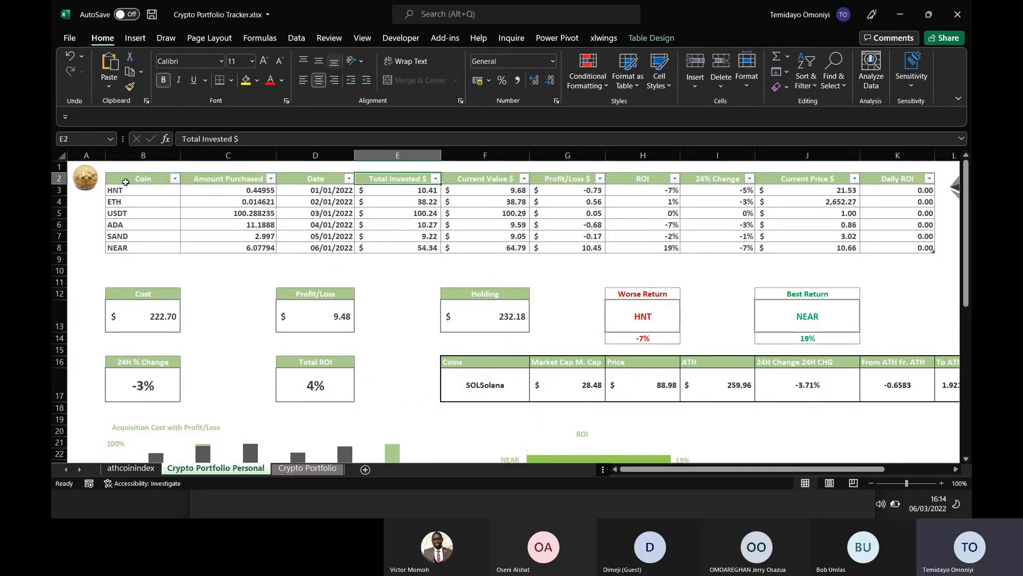
key("shift+Left")
key("shift+Left")
key("shift+Left")
key("shift+Down")
key("shift+Down")
key("shift+Down")
key("shift+Down")
key("shift+Down")
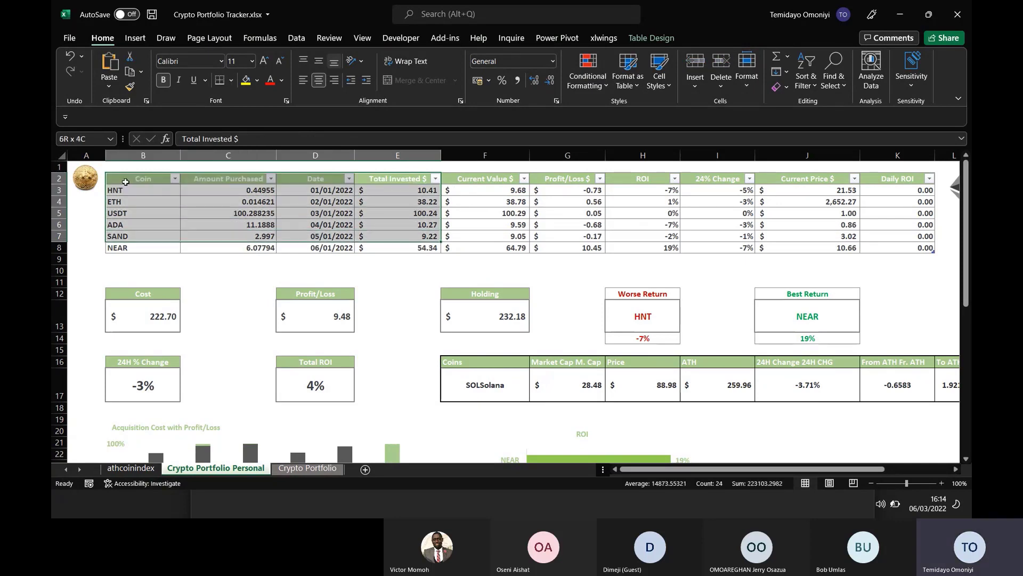
key("shift+Down")
key("ctrl+c")
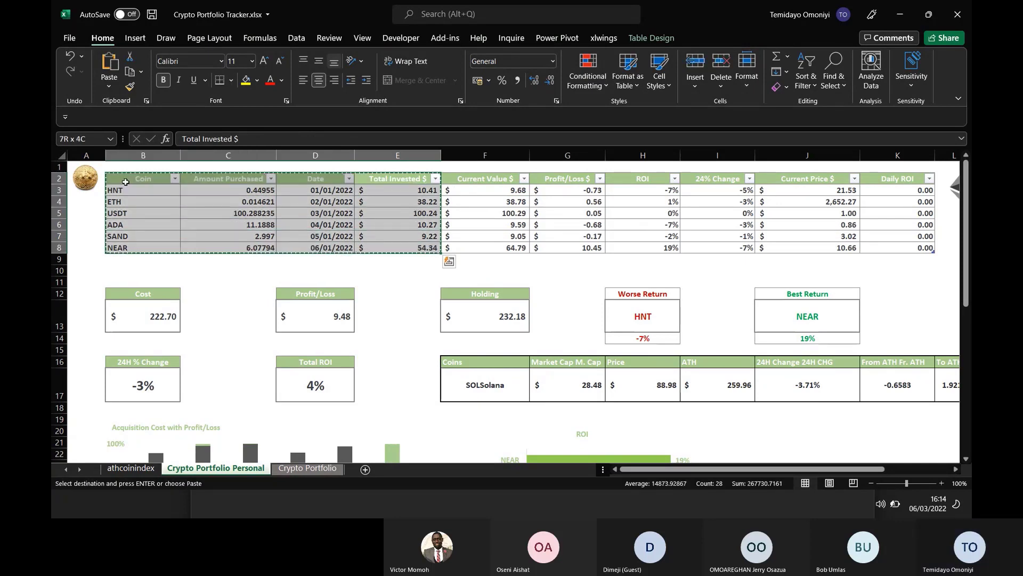
- Paste the copied table at C4 of the Portfolio sheet in Book1 and widen columns C to F
key("alt+Tab")
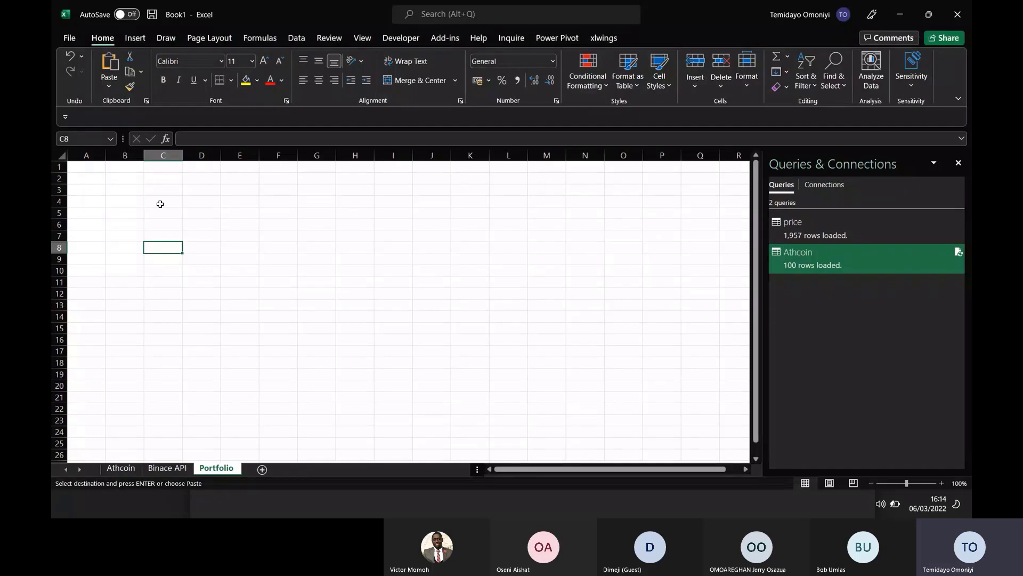
left_click(160, 204)
key("ctrl+v")
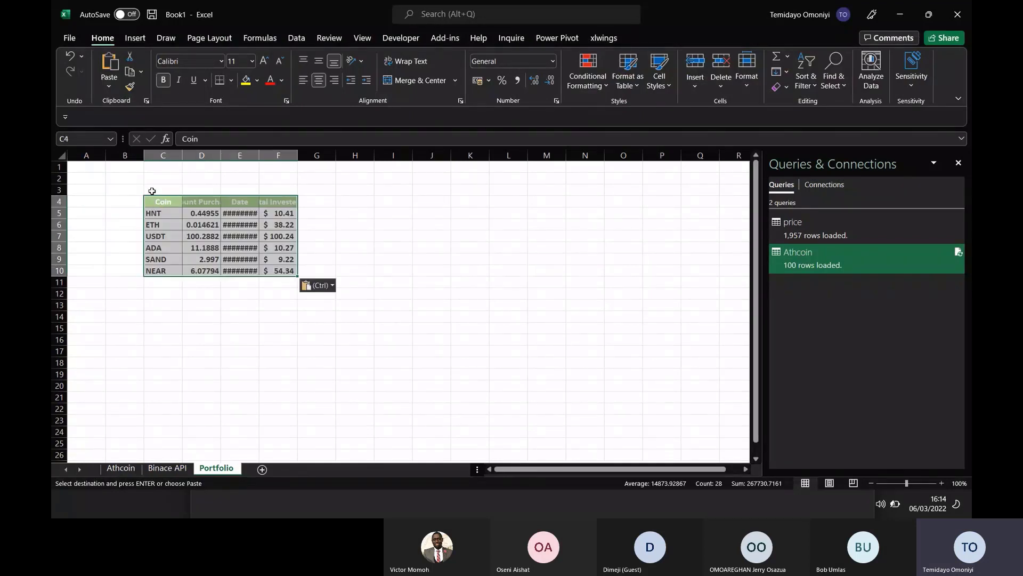
left_click_drag(164, 155, 336, 154)
left_click(261, 259)
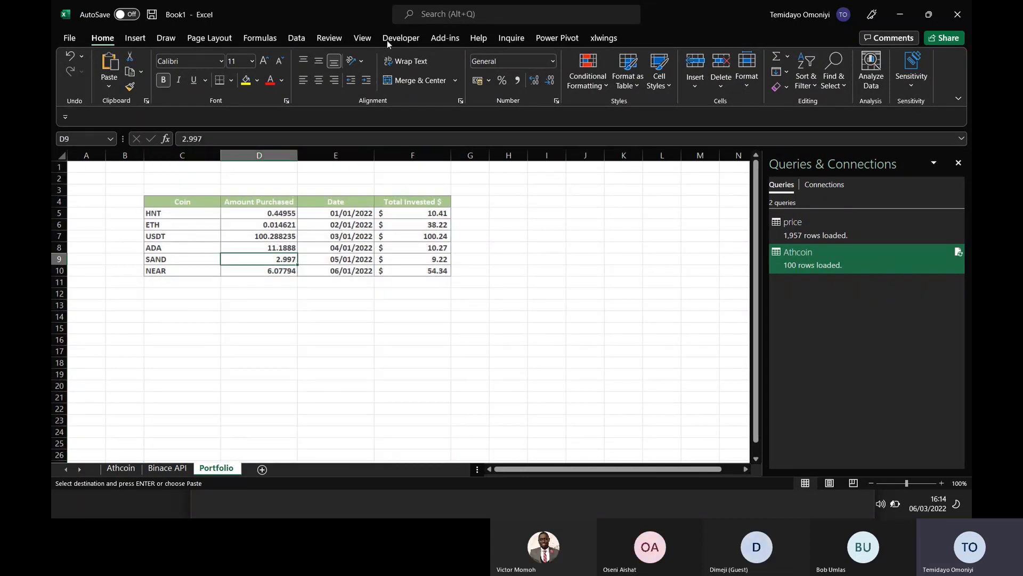
- Hide the gridlines on the Portfolio sheet
left_click(362, 38)
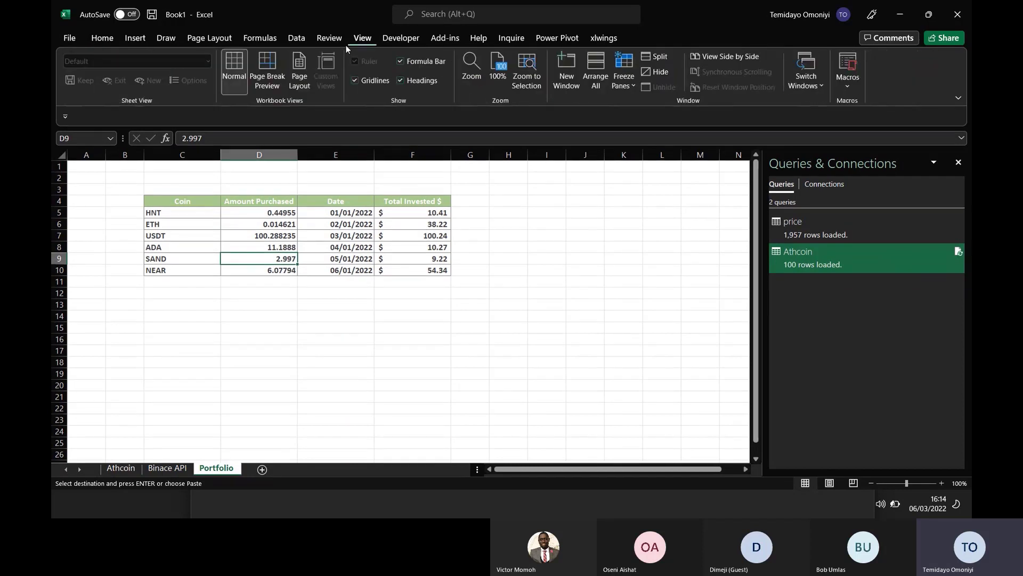
left_click(355, 83)
left_click(151, 263)
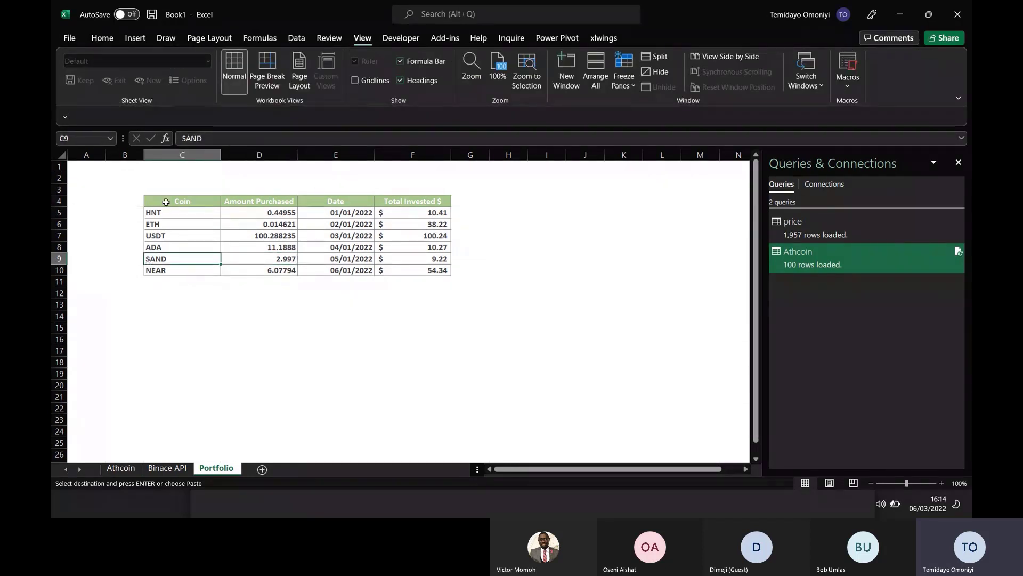
left_click(165, 203)
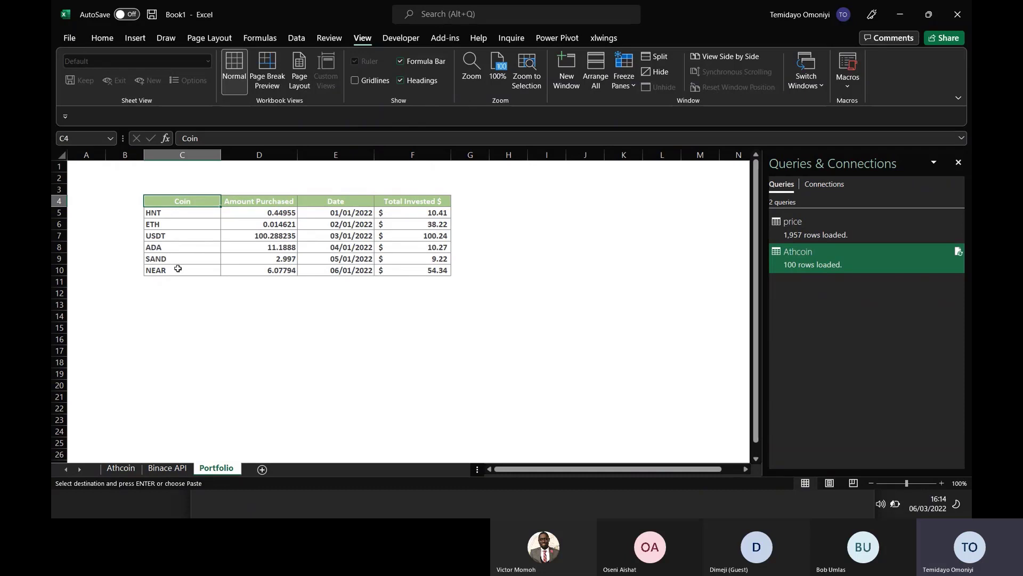
left_click(170, 272)
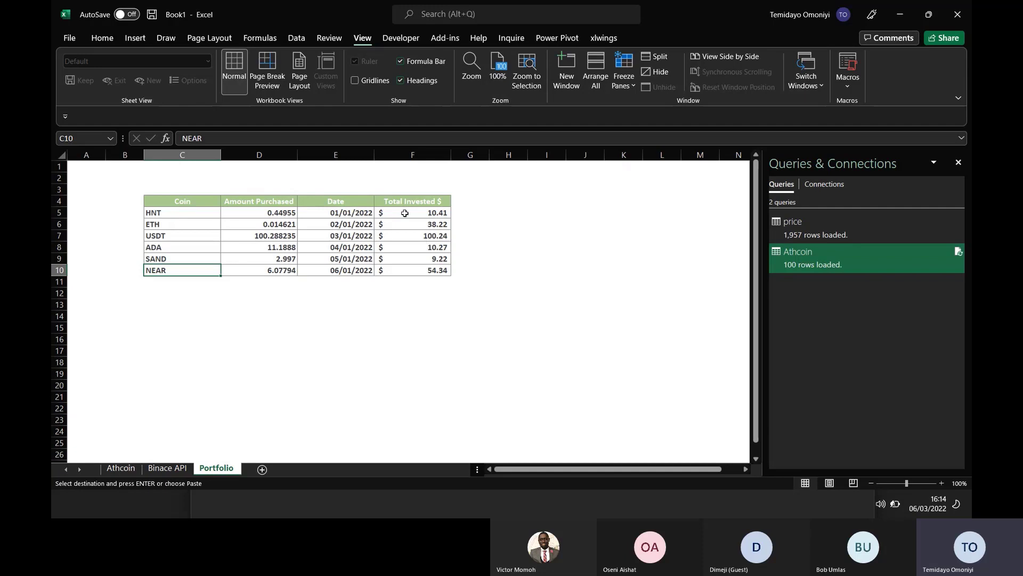
left_click(394, 209)
left_click(427, 230)
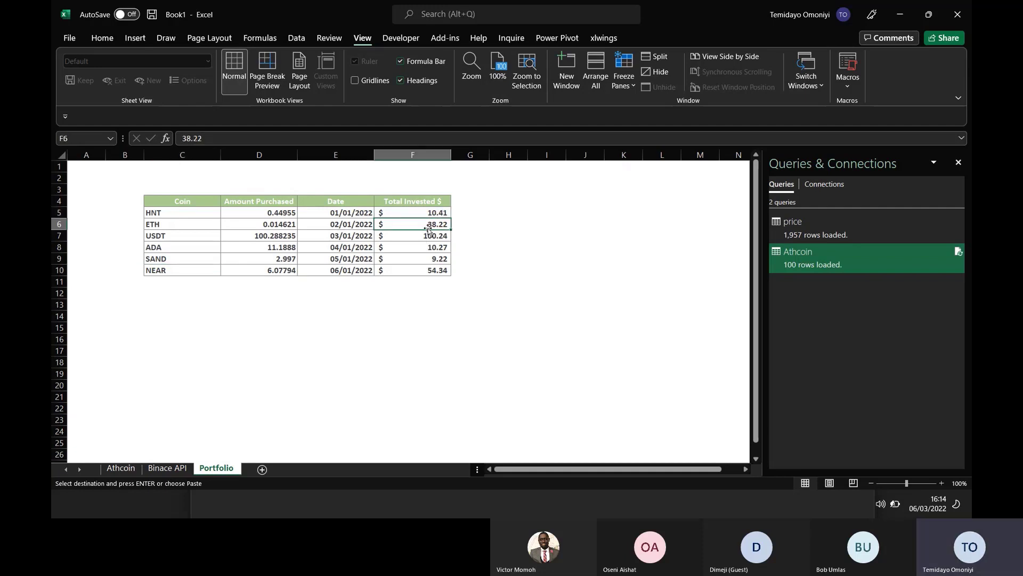
left_click(425, 247)
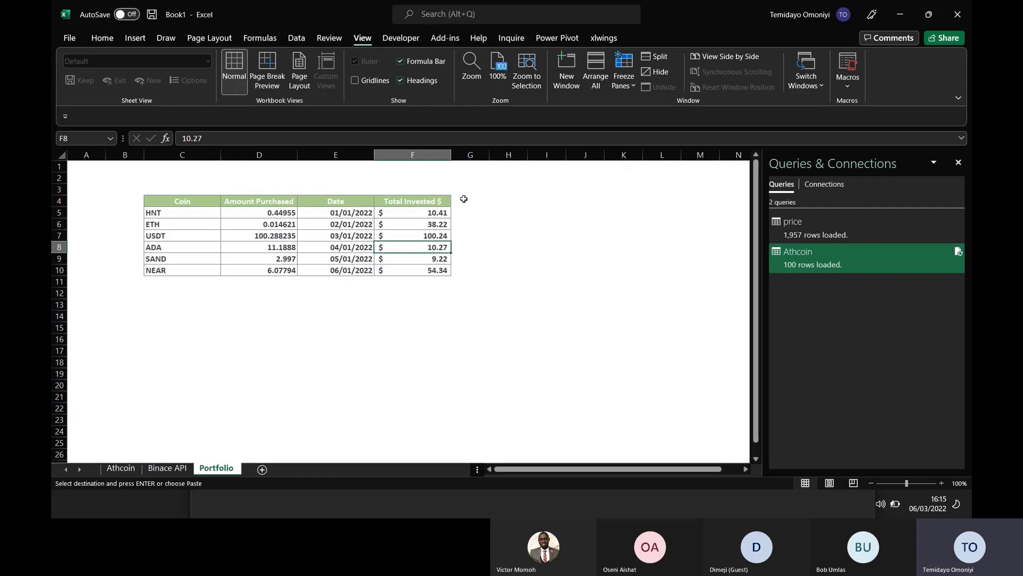
- Add the header "Cuurent Value" in G4, beside the Total Invested $ column
left_click(458, 201)
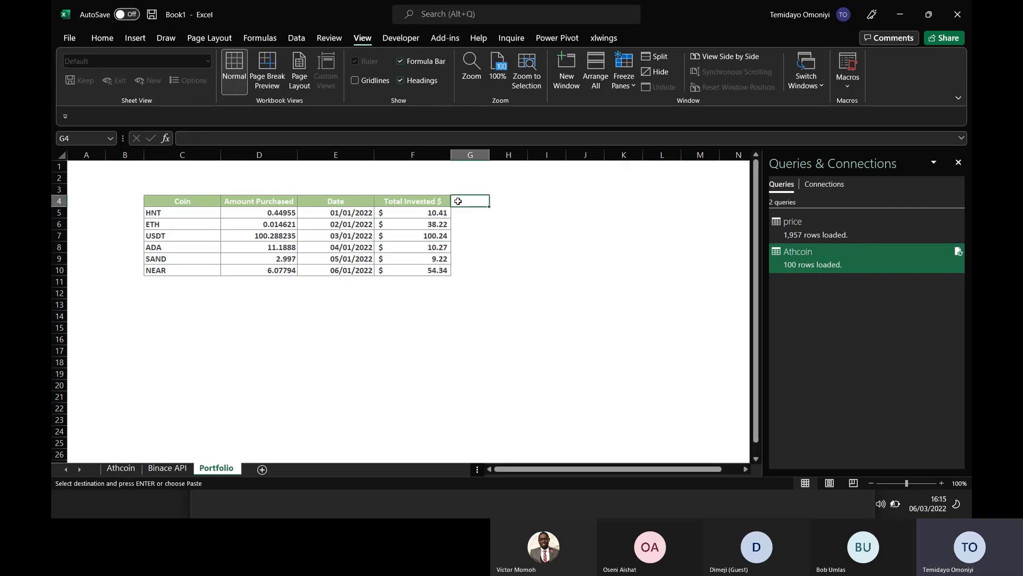
type("Cuurent V")
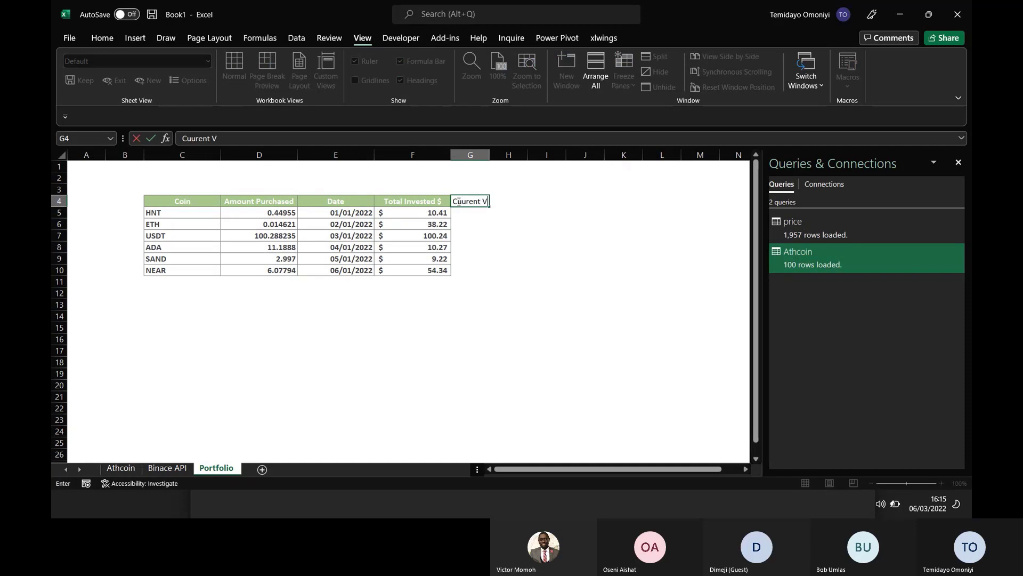
type("alue")
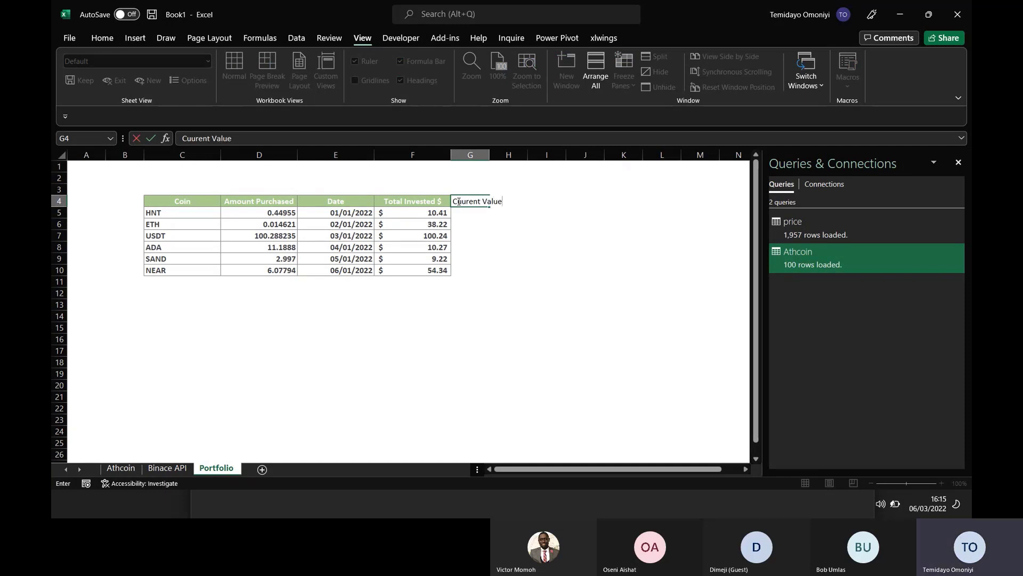
key("Return")
key("Right")
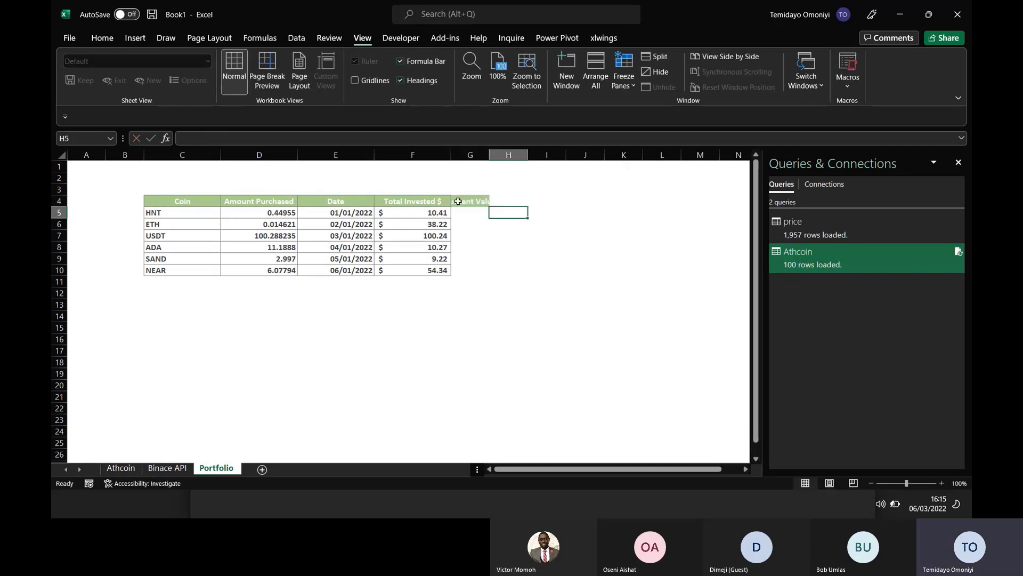
left_click(495, 198)
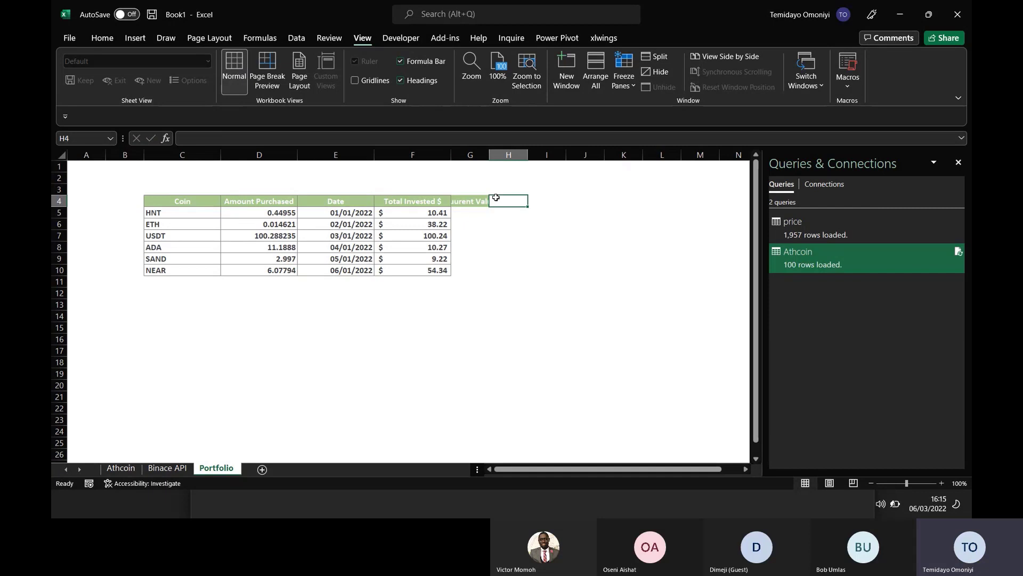
- Add the headers "Profit/Loss" in H4 and "ROI" in I4 of the portfolio table
type("Prof")
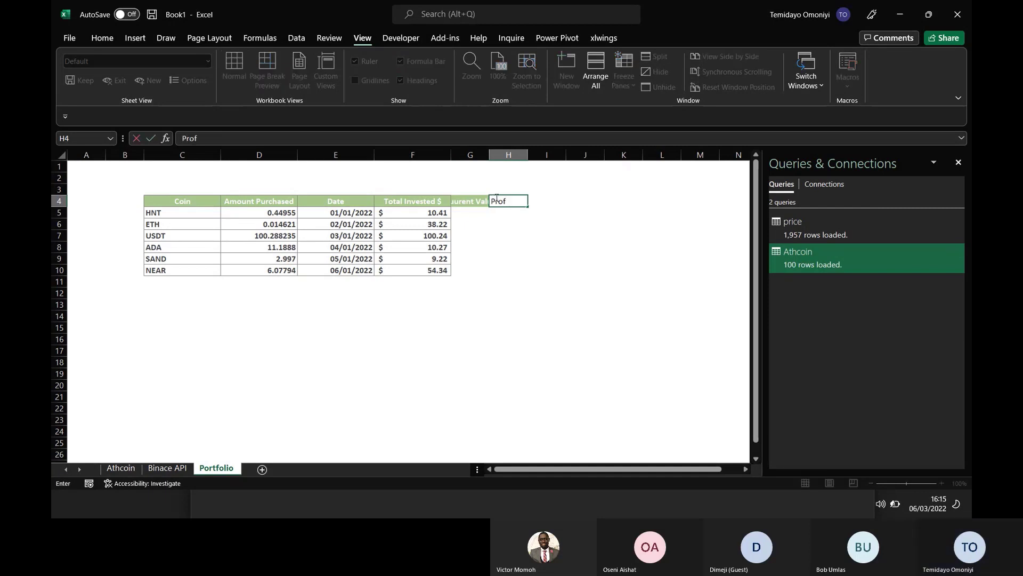
type("it/Loss")
key("Tab")
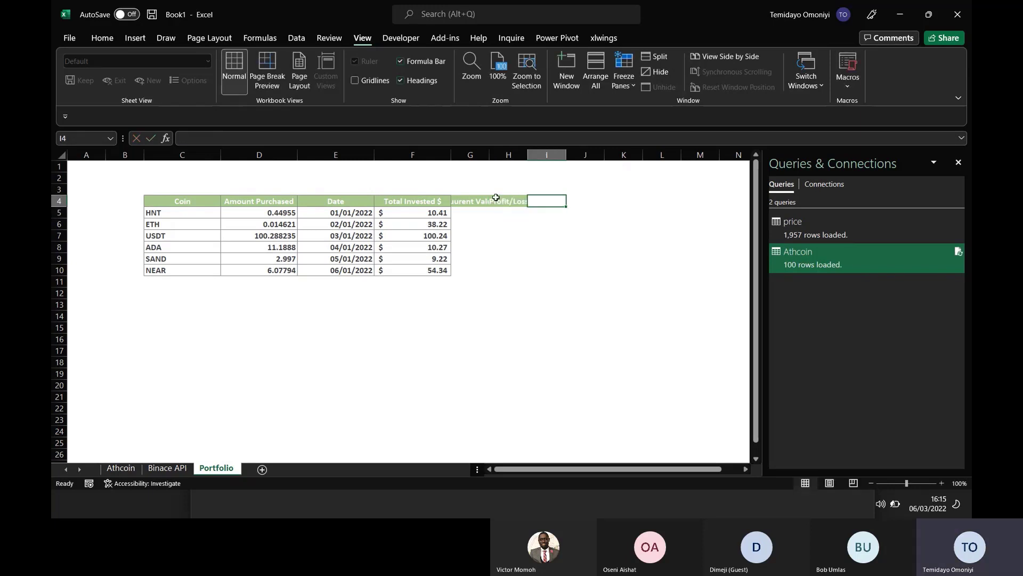
type("ROI")
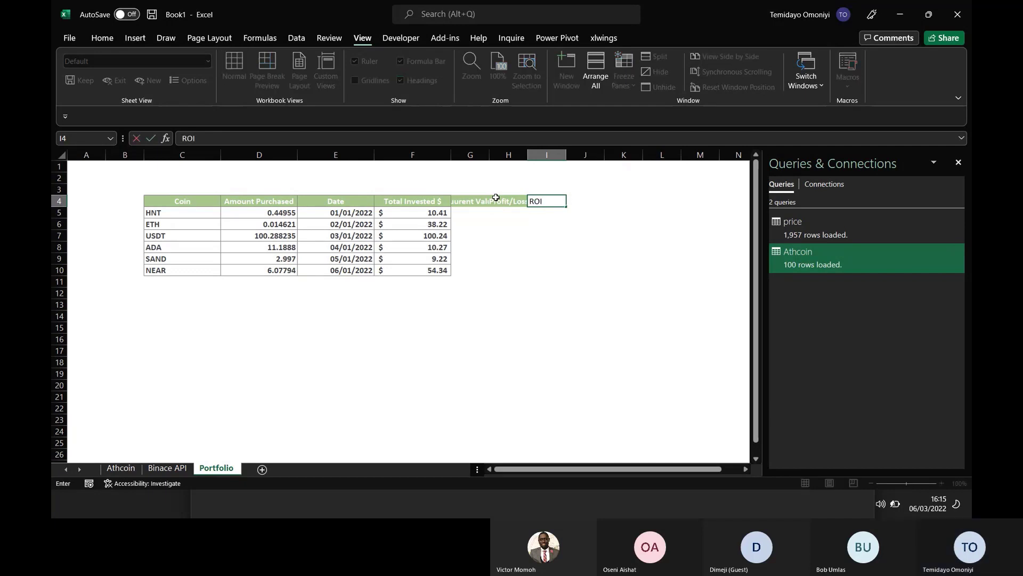
key("Tab")
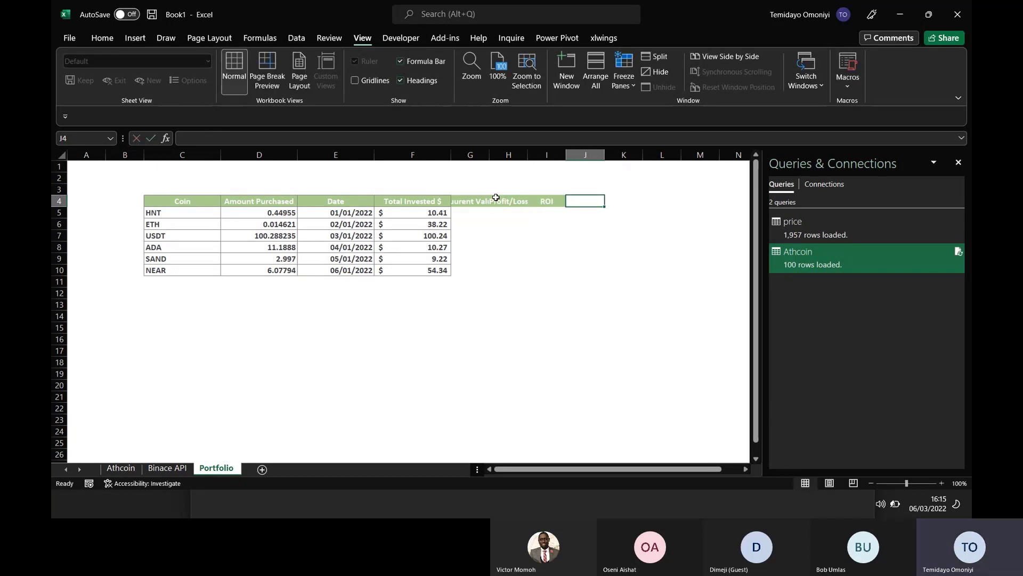
- Add the headers "24% Change" in J4 and "Current Price" in K4
type("24")
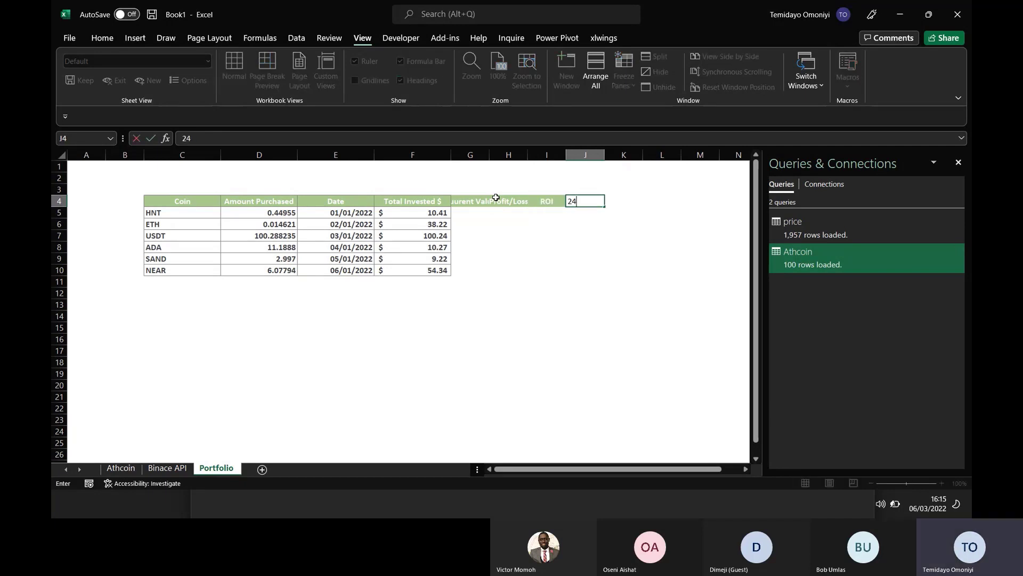
type("%")
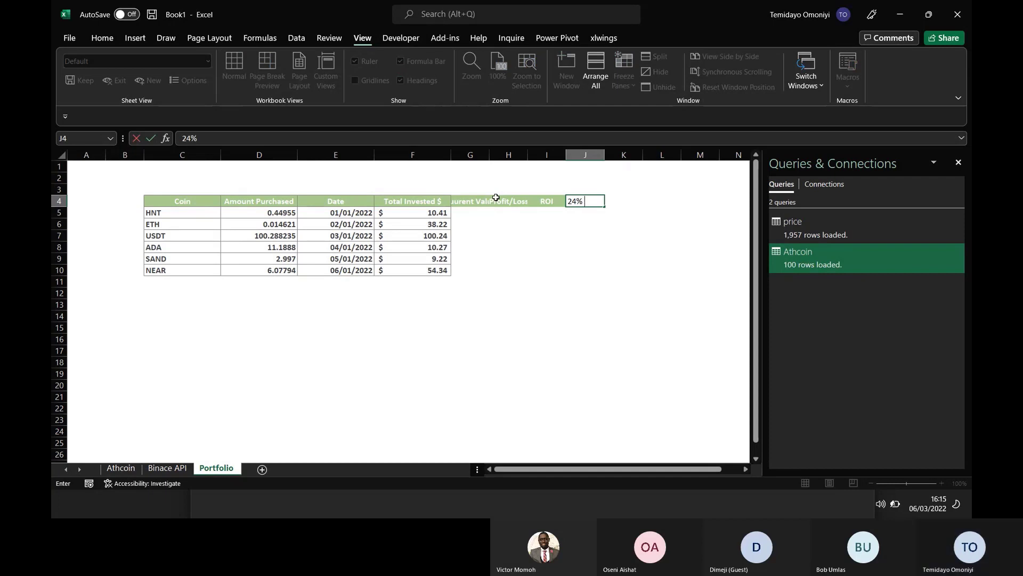
type(" Chang")
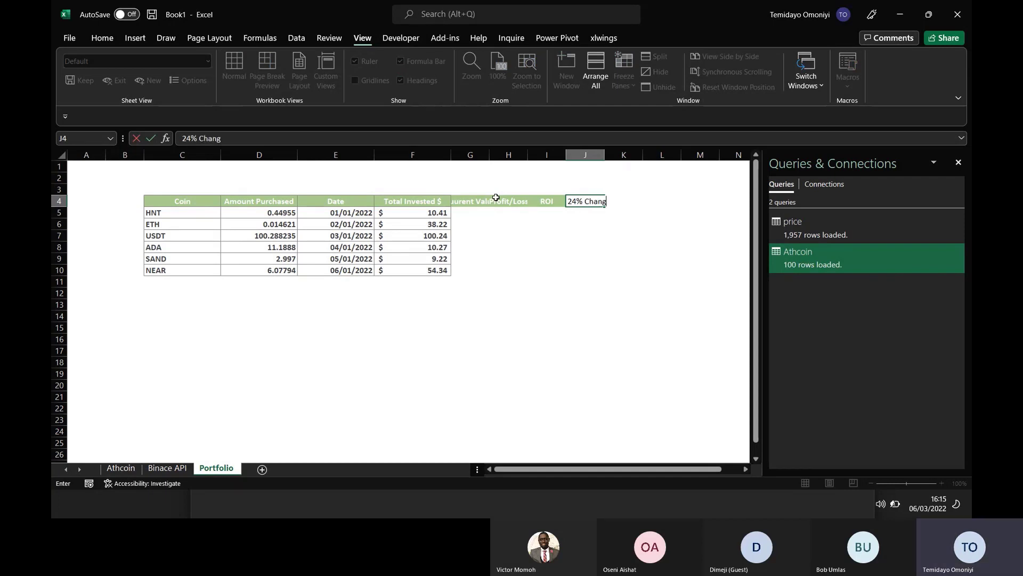
type("e")
key("Tab")
type("C")
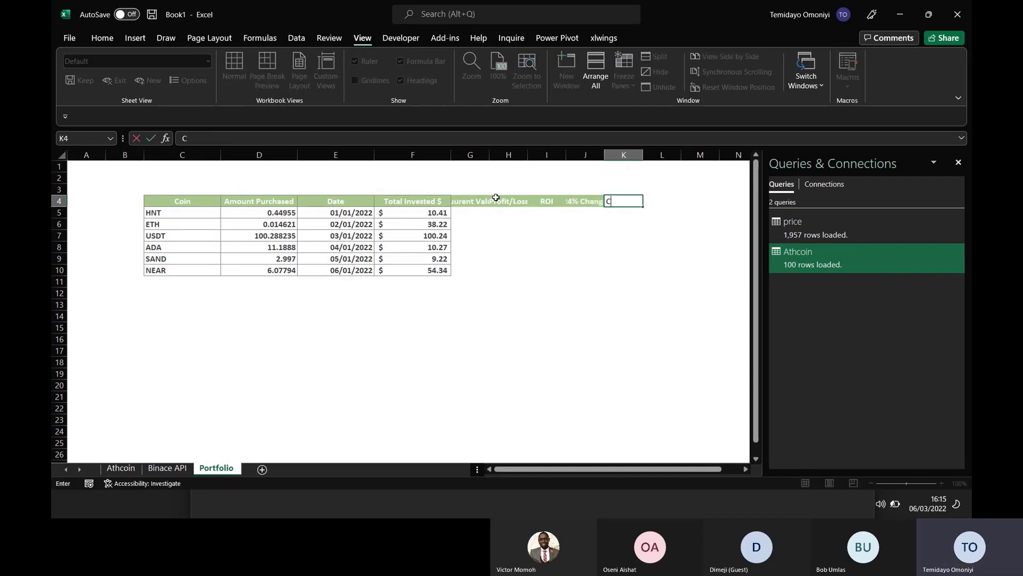
type("urrent Price")
key("Return")
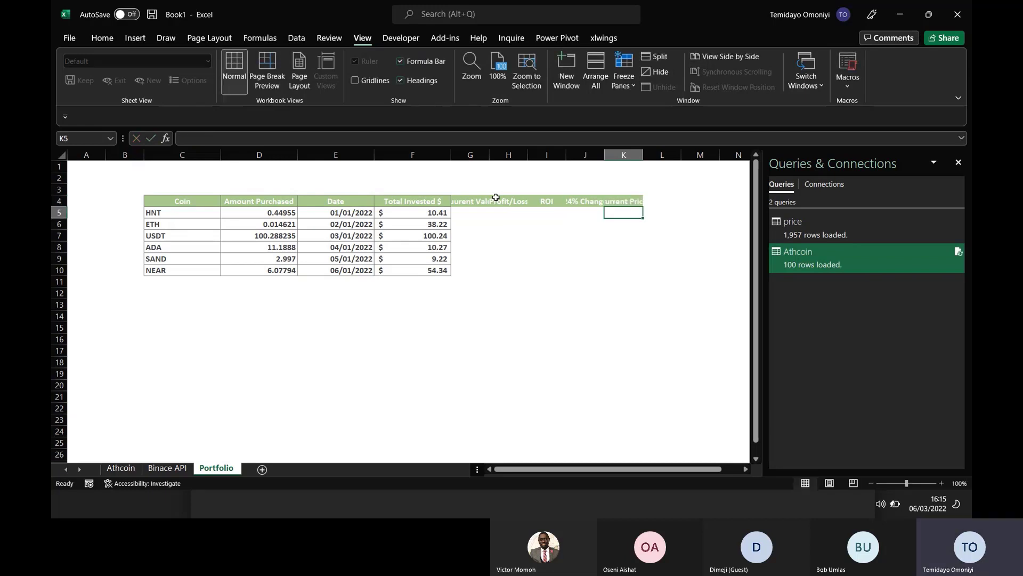
- Apply all borders and a thick outside border to the whole portfolio table, C4:K10
left_click(175, 203)
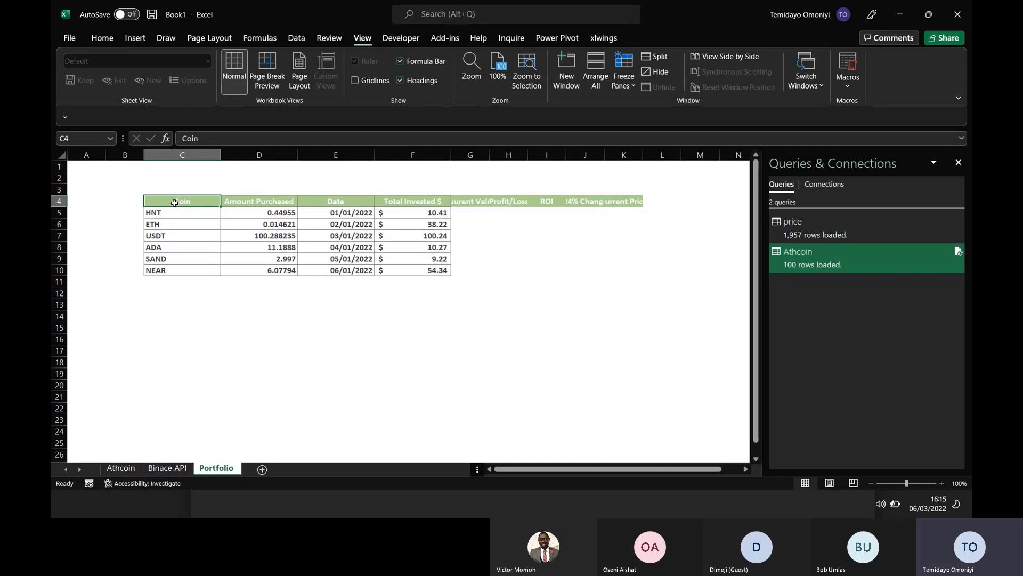
key("ctrl+a")
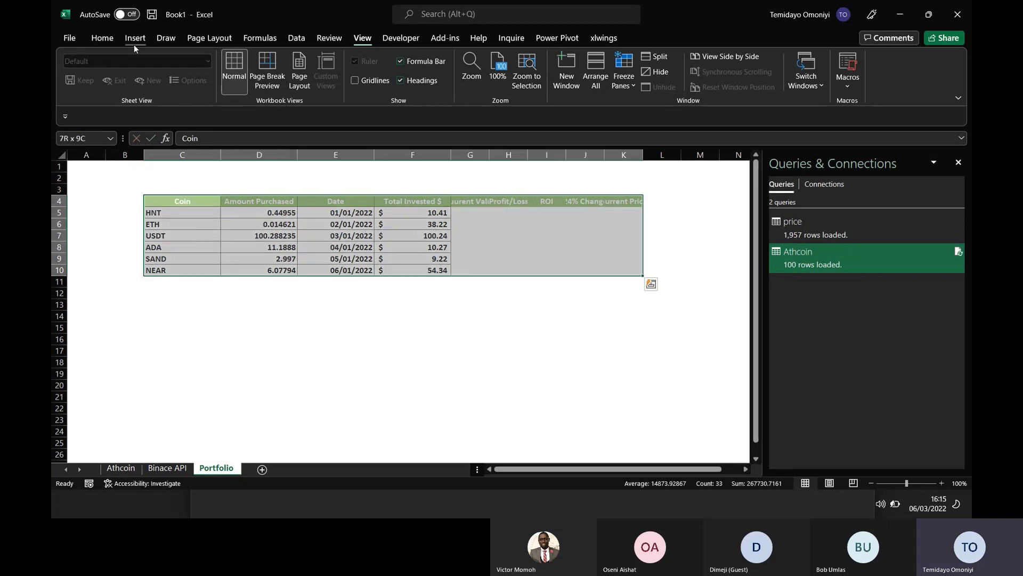
left_click(103, 38)
left_click(231, 80)
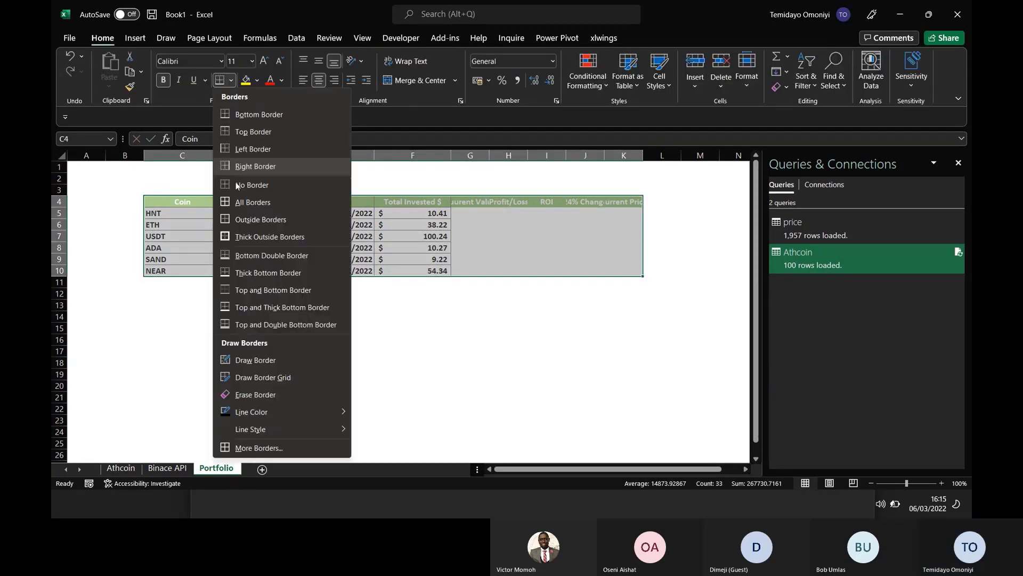
left_click(234, 202)
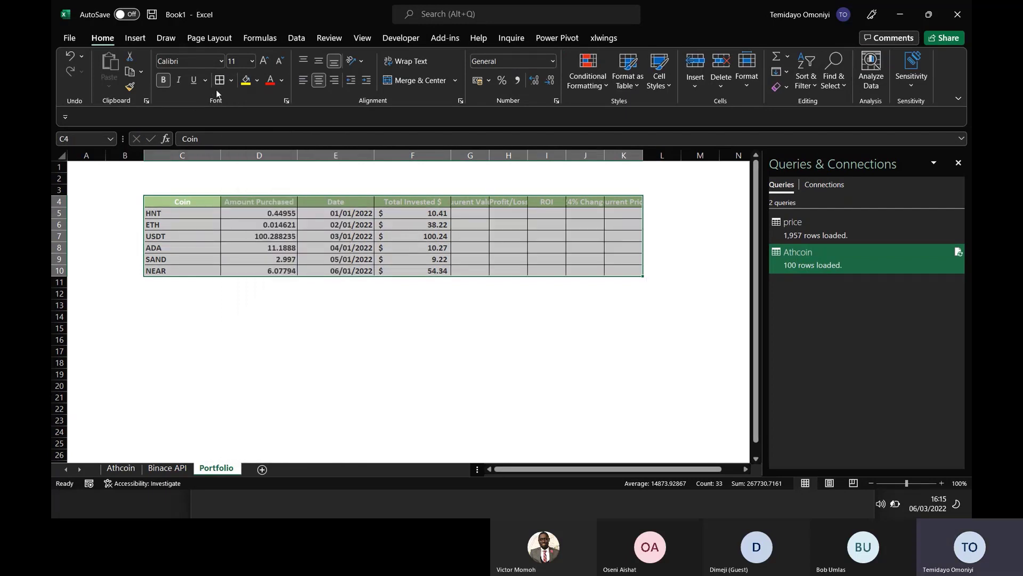
left_click(231, 80)
left_click(235, 235)
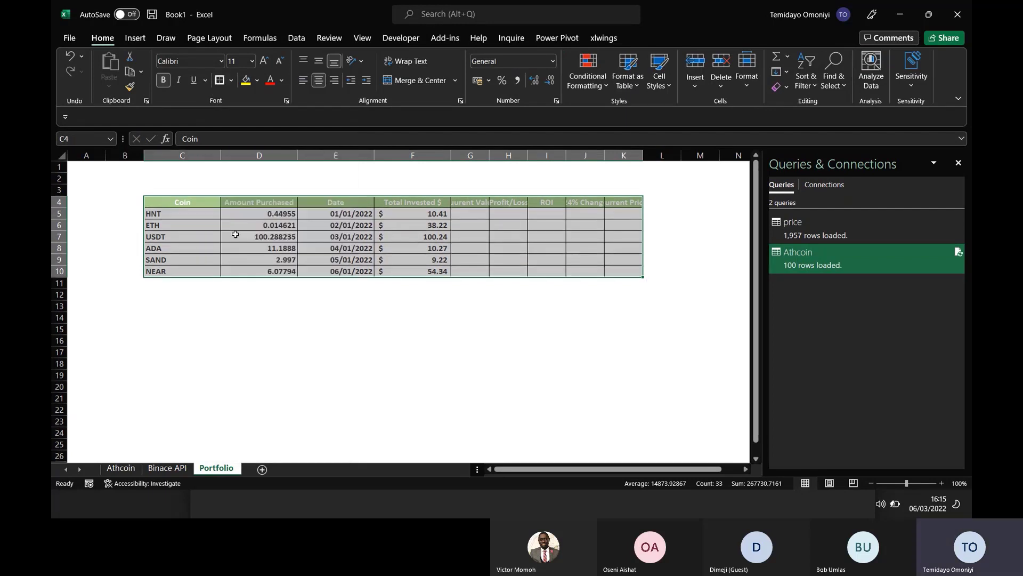
- Close the Queries & Connections pane and widen columns C to K equally so every header fits
left_click(958, 163)
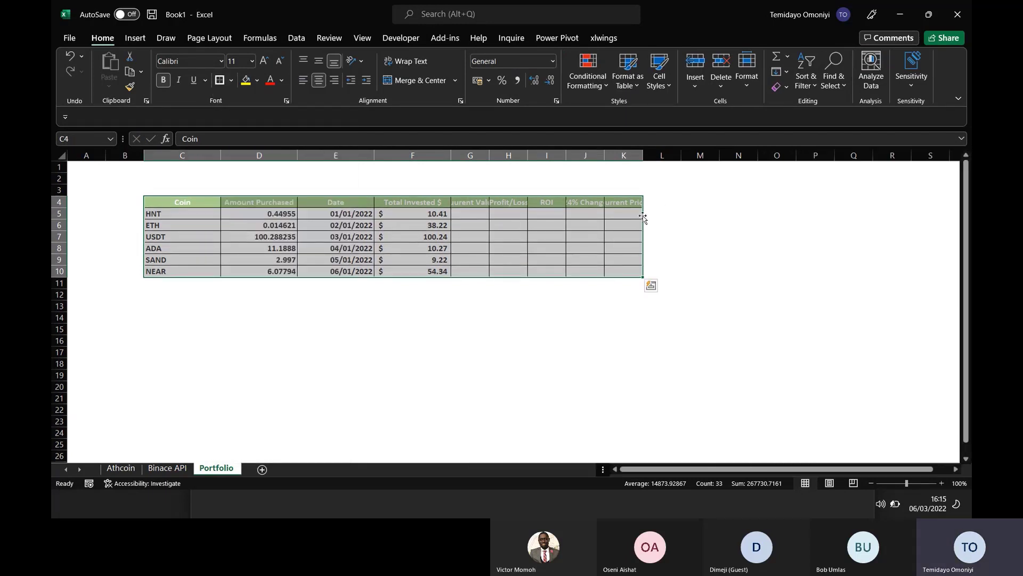
double_click(643, 155)
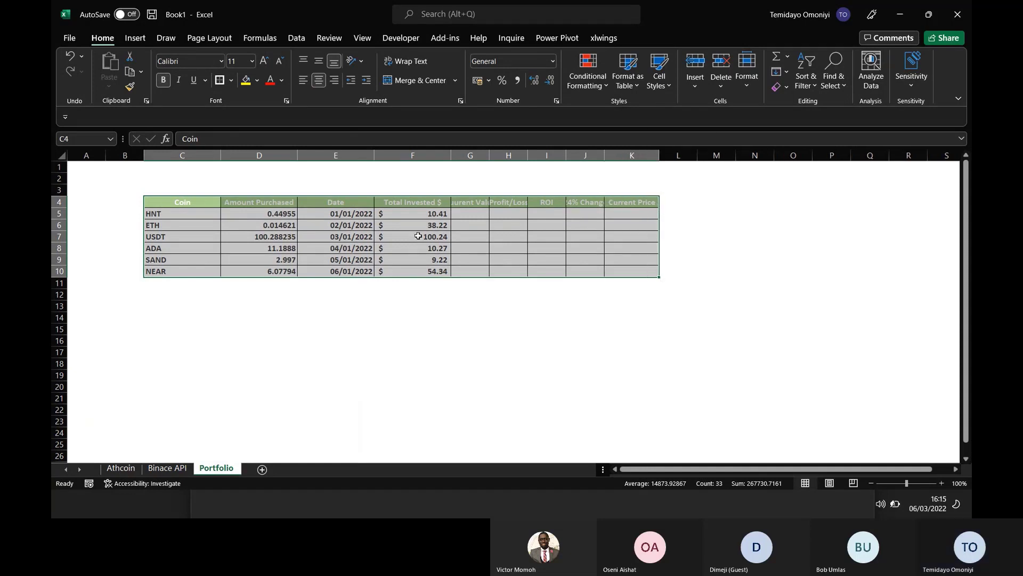
left_click_drag(163, 156, 684, 156)
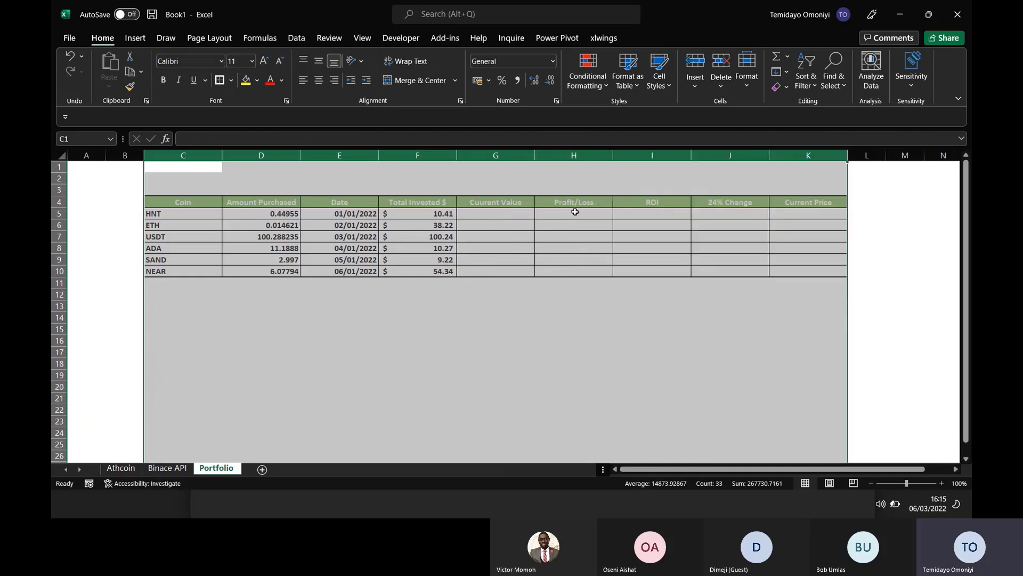
left_click(518, 271)
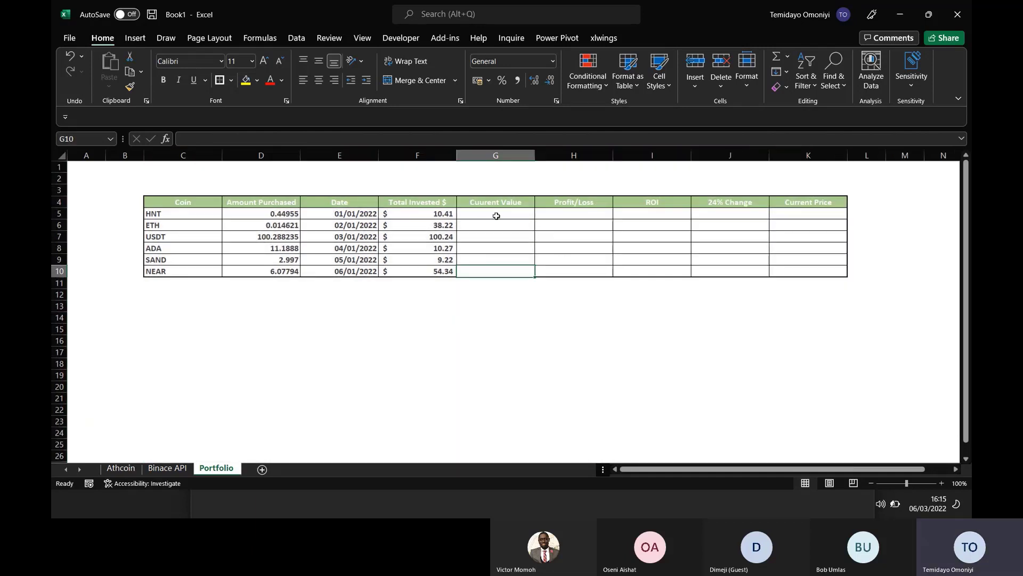
- Correct the spelling of the header in G4 to "Current Value"
left_click(486, 204)
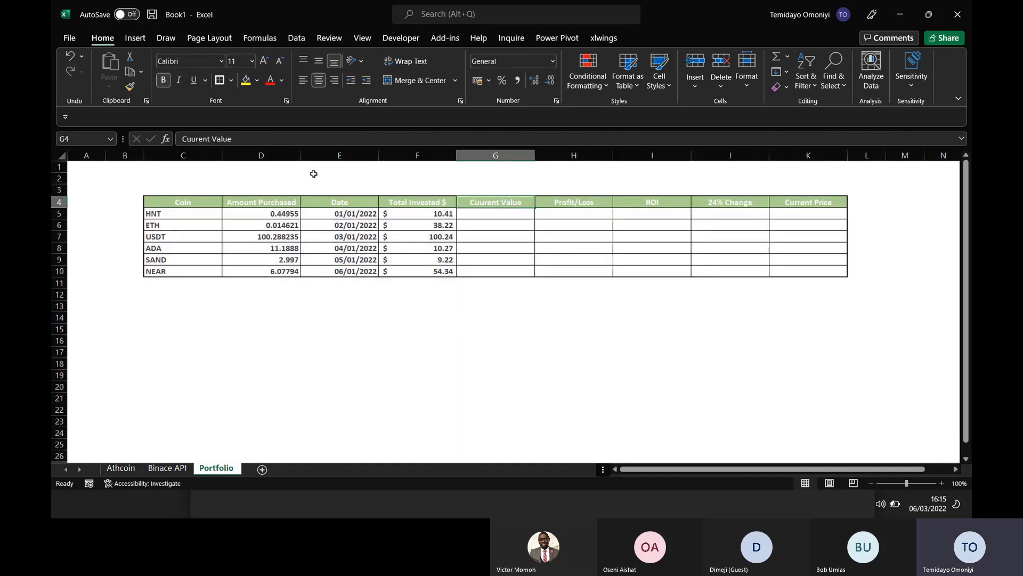
left_click(193, 139)
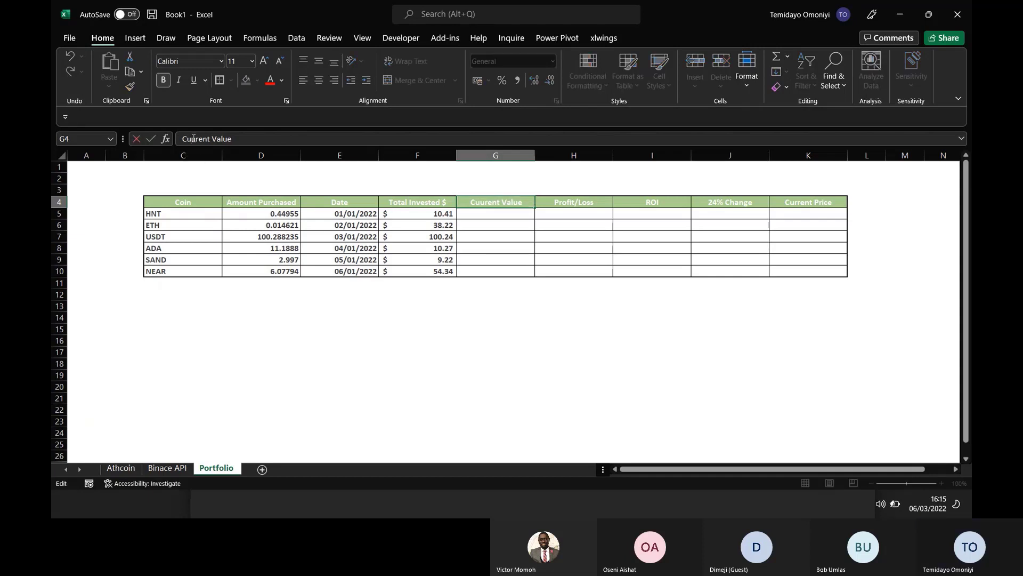
key("BackSpace")
left_click(475, 212)
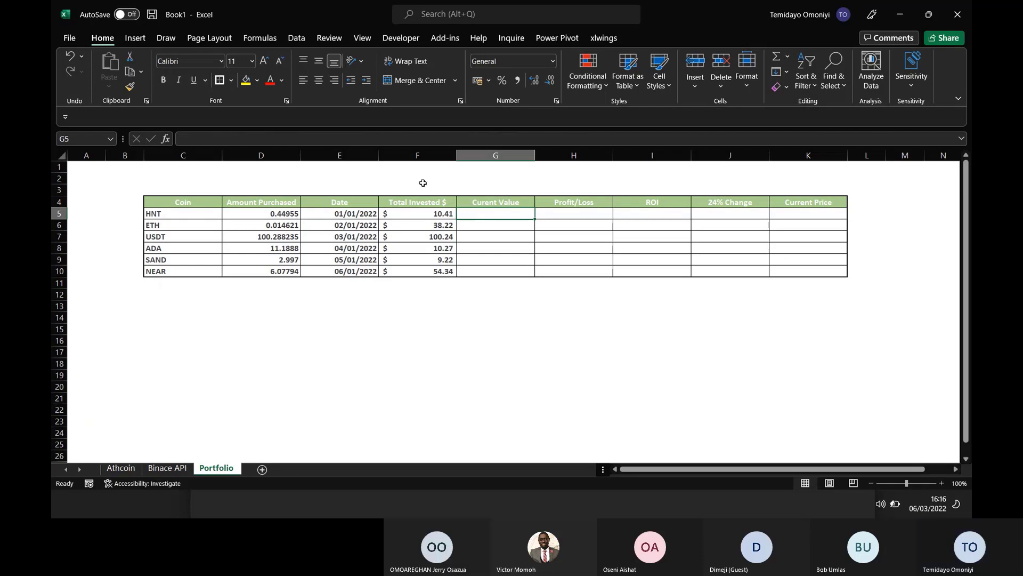
left_click(501, 203)
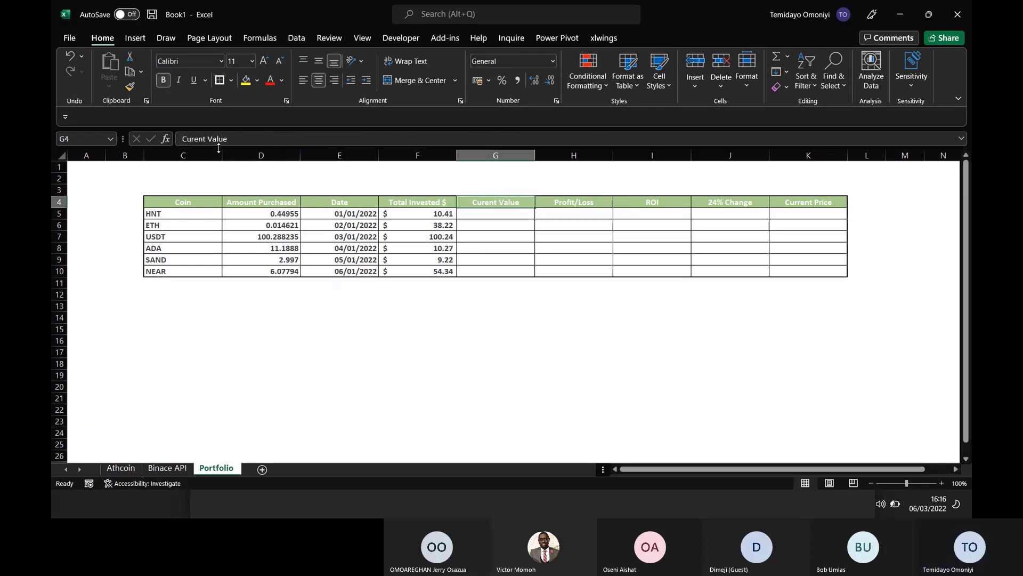
left_click(195, 139)
type("r")
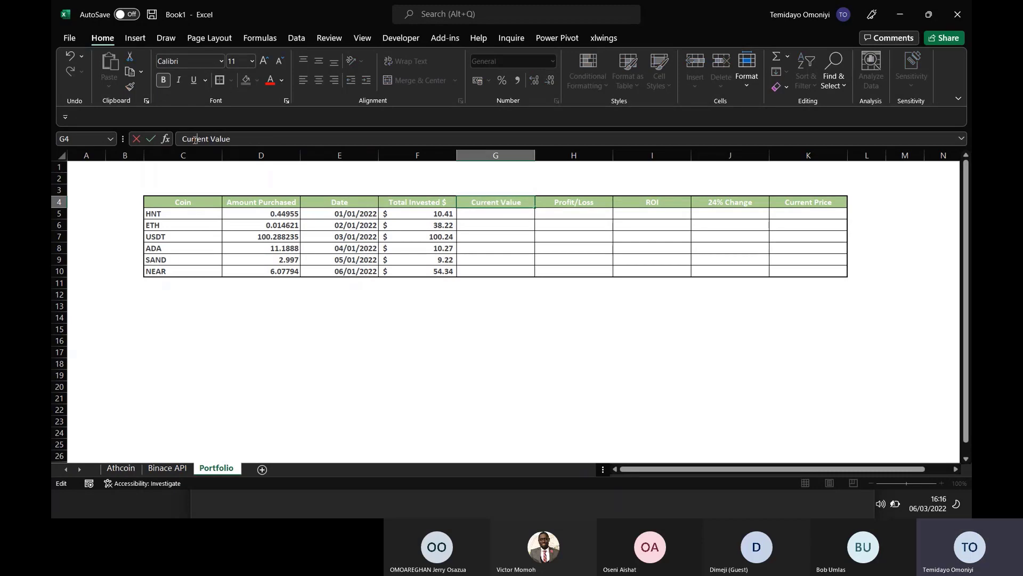
key("Return")
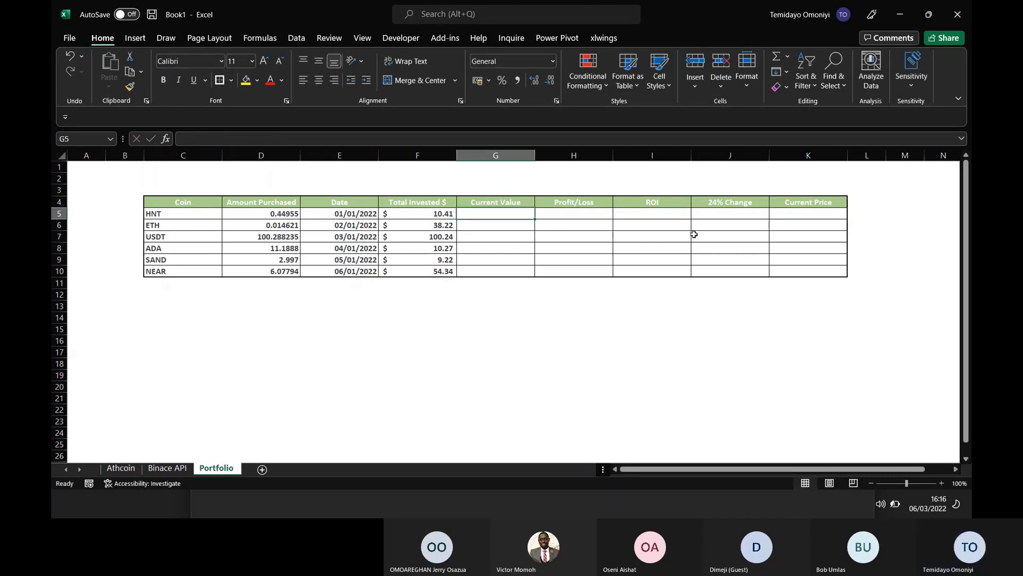
- Check the Price column on the Athcoin sheet as a source for the Current Price column, and return to the Portfolio sheet
left_click(789, 212)
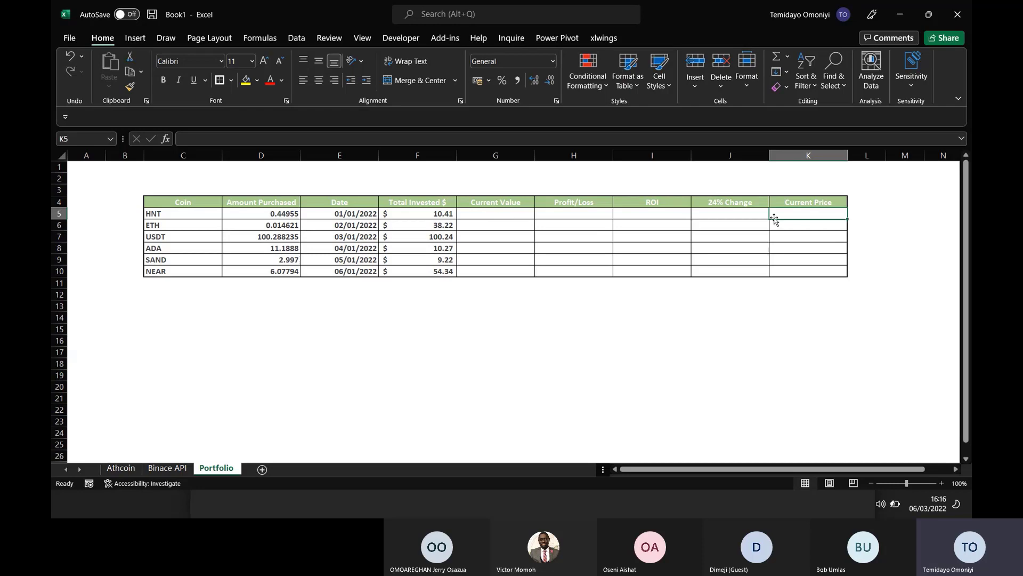
left_click(108, 469)
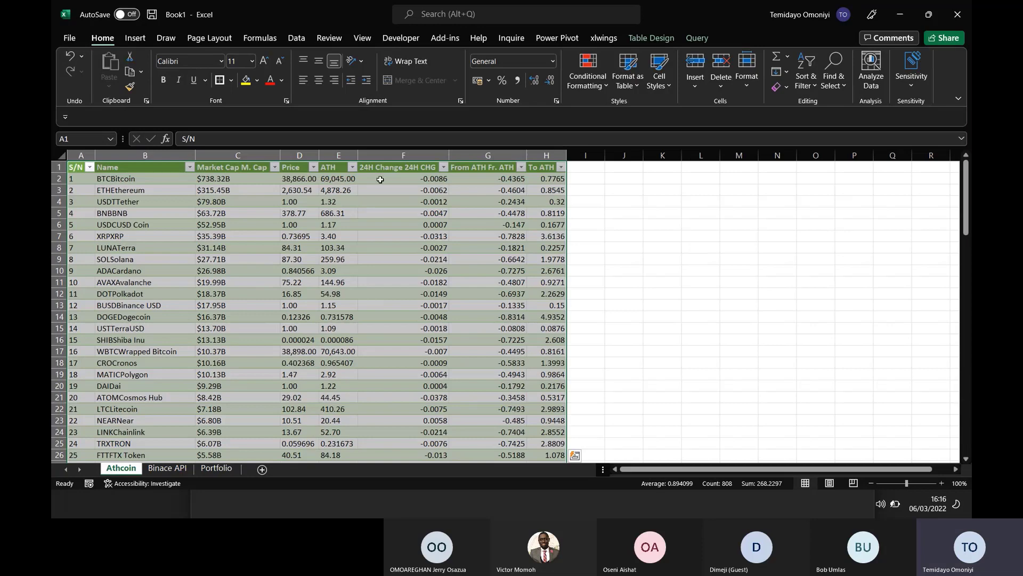
left_click(290, 180)
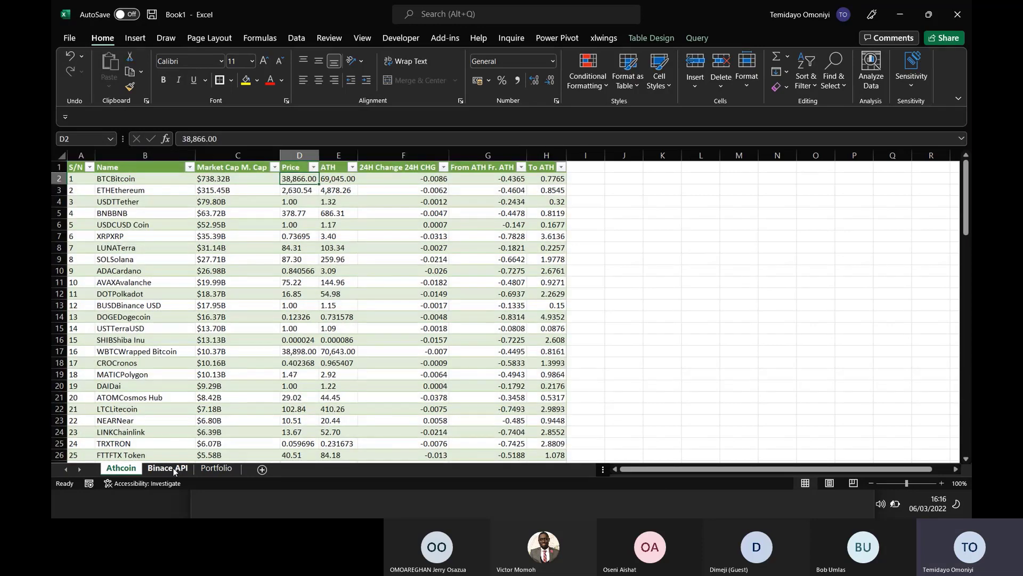
left_click(223, 469)
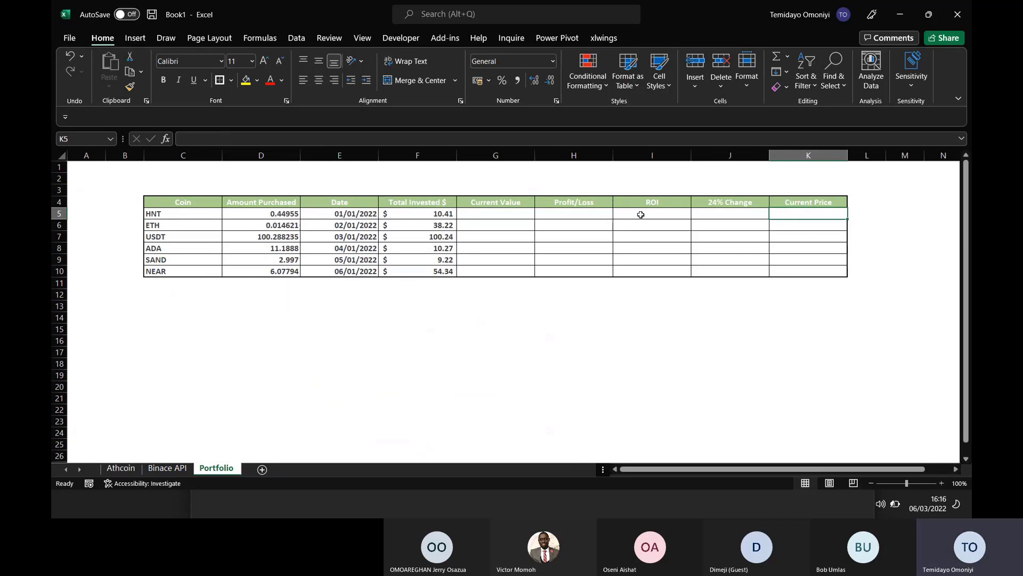
left_click(480, 213)
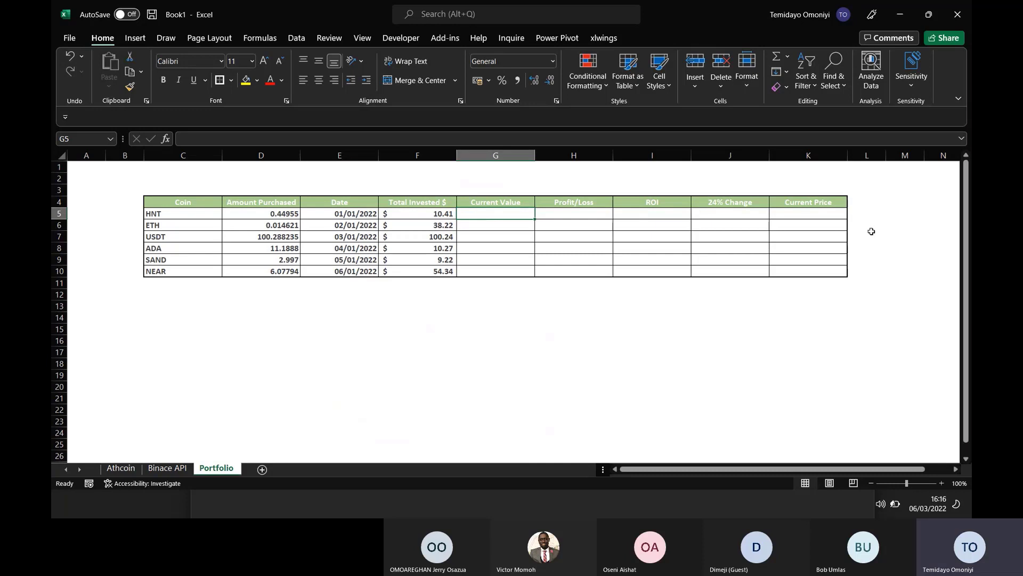
- Enter =VLOOKUP(C5,Athcoin[[Name]:[Price]],3,0) in K5 on the Portfolio sheet and fill it down to K10
left_click(803, 213)
type("=")
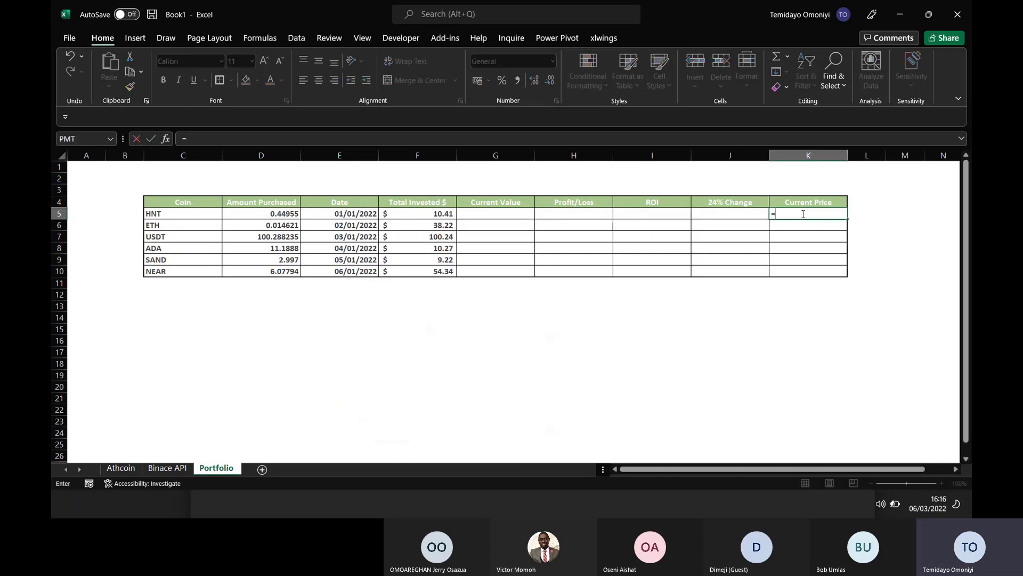
type("vl")
key("Tab")
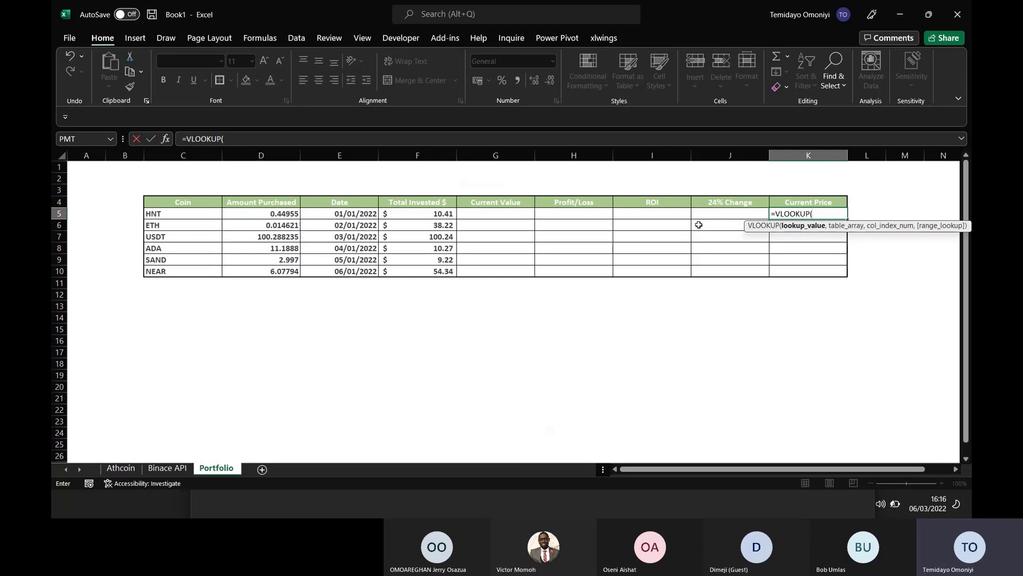
left_click(168, 213)
type(",")
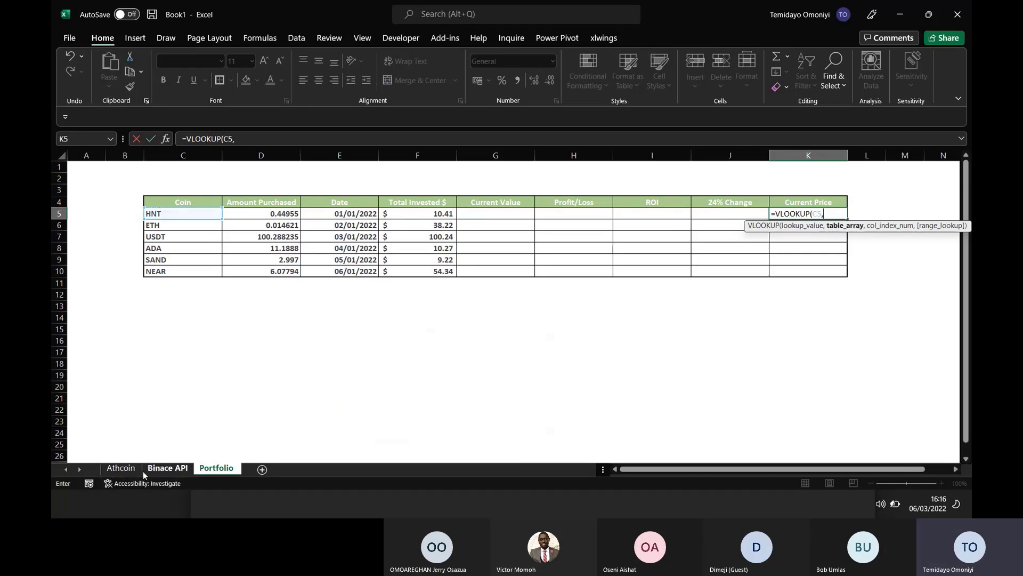
left_click(122, 468)
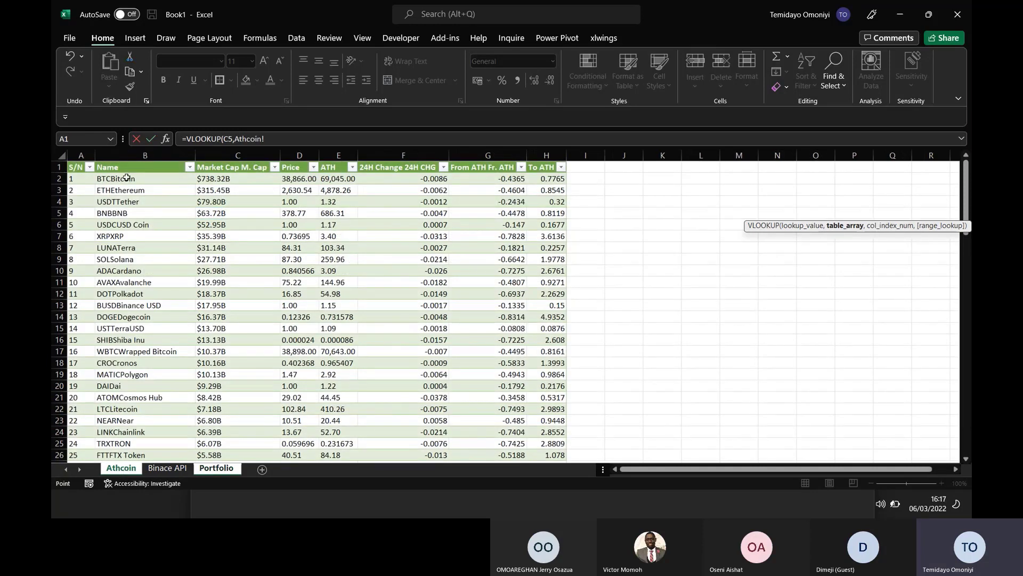
left_click_drag(126, 177, 309, 180)
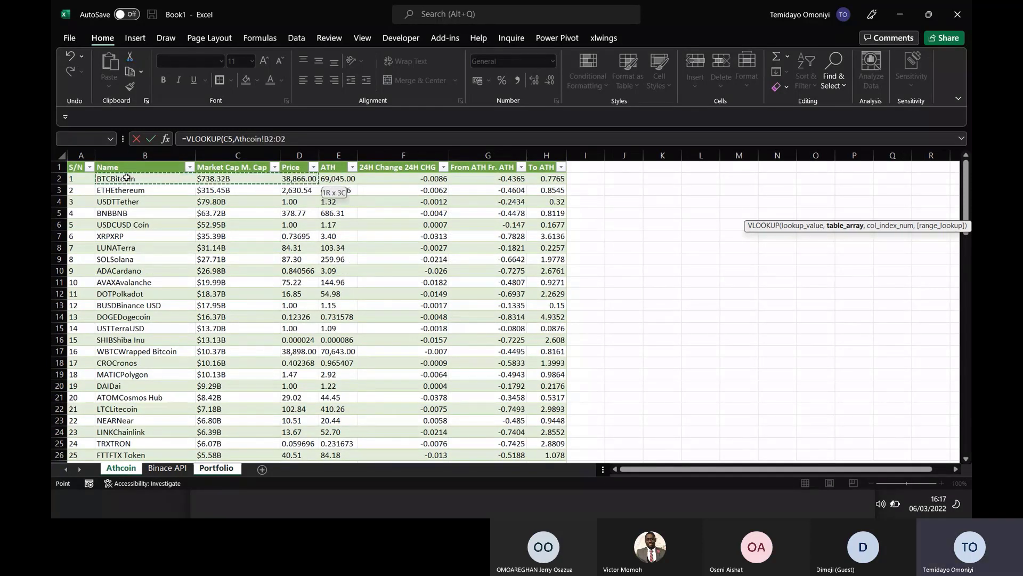
key("ctrl+shift+Down")
type(",")
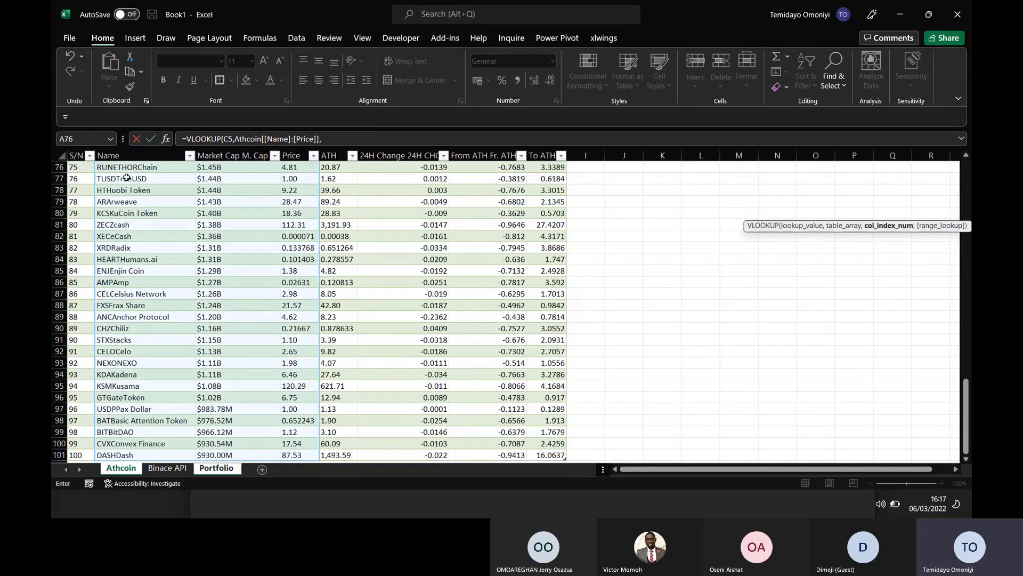
type("3,0")
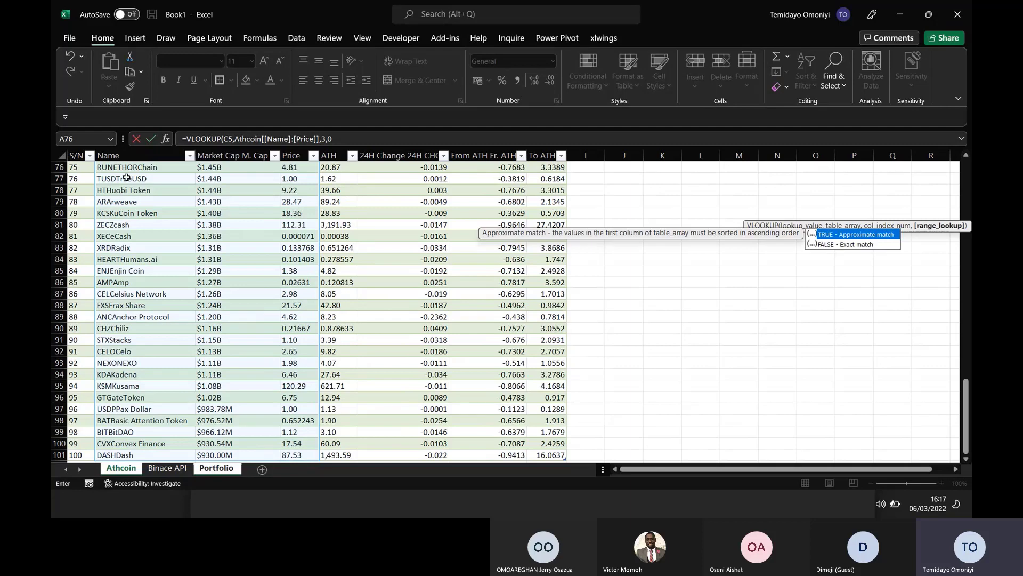
type(")")
key("Return")
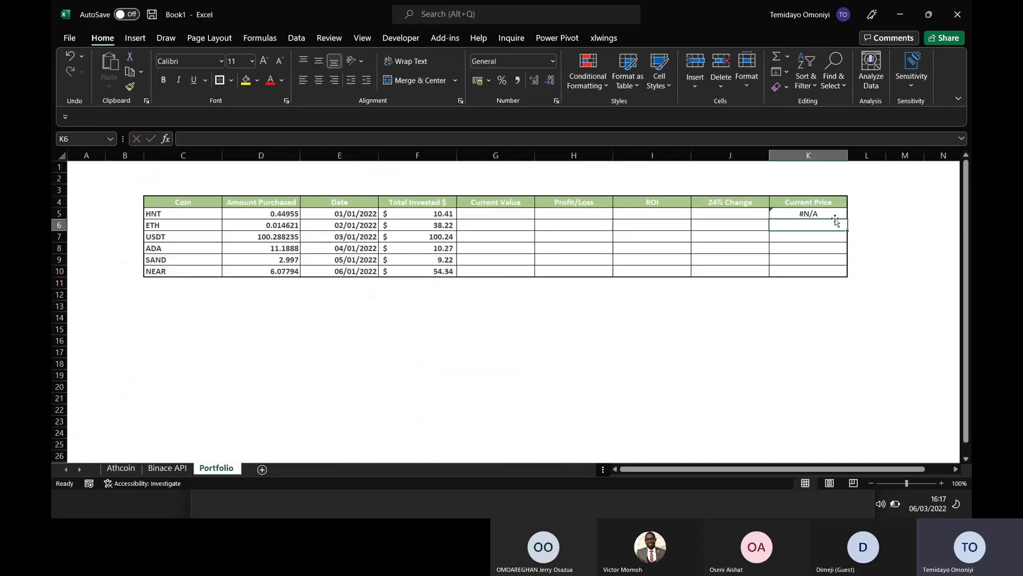
left_click(821, 214)
double_click(847, 219)
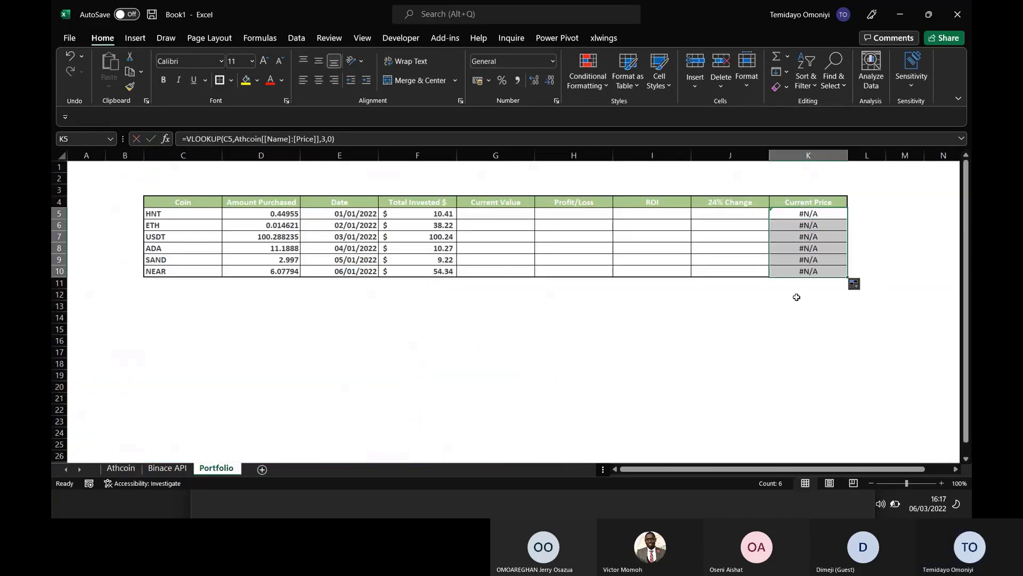
- Compare the coin ticker in C5 with the entries in the Athcoin sheet's Name column, and return to K5 on the Portfolio sheet
left_click(149, 215)
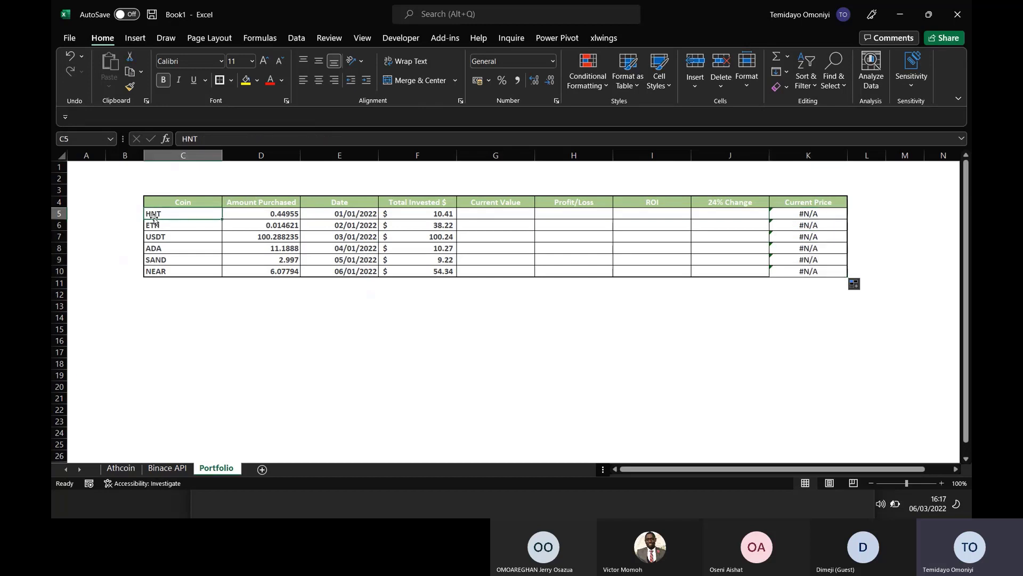
left_click(121, 468)
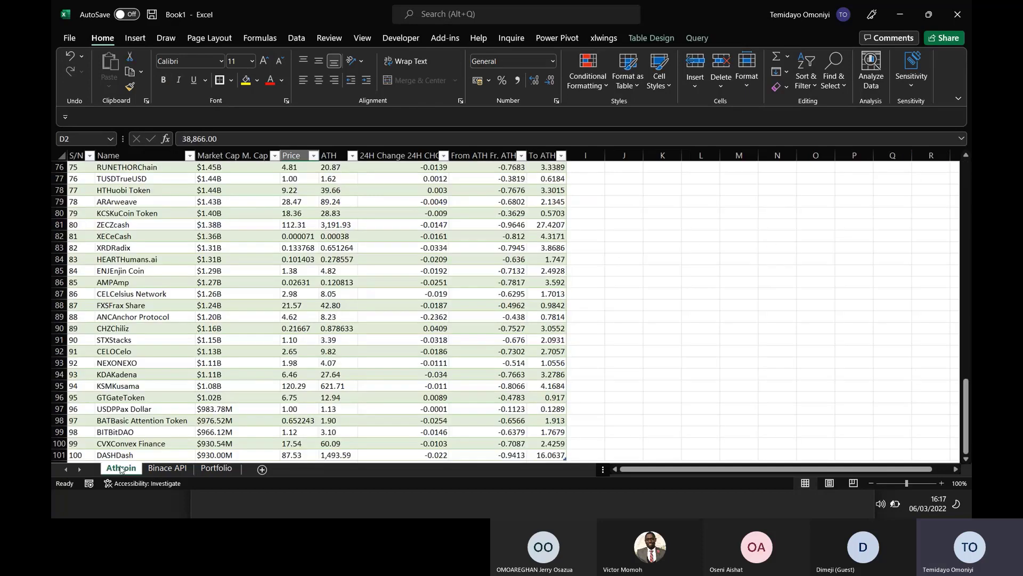
scroll(108, 195, "up", 20)
left_click(140, 182)
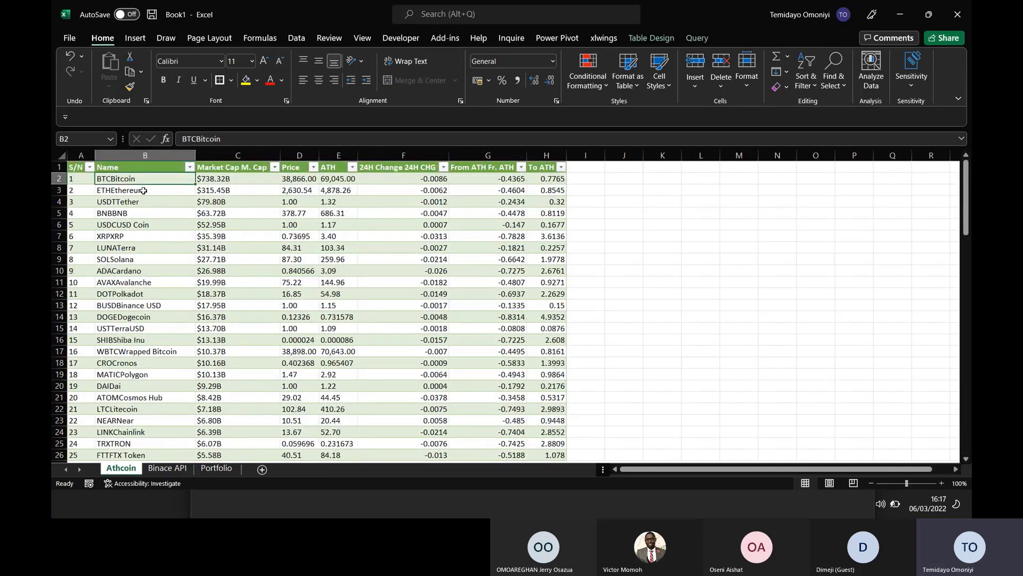
left_click(142, 191)
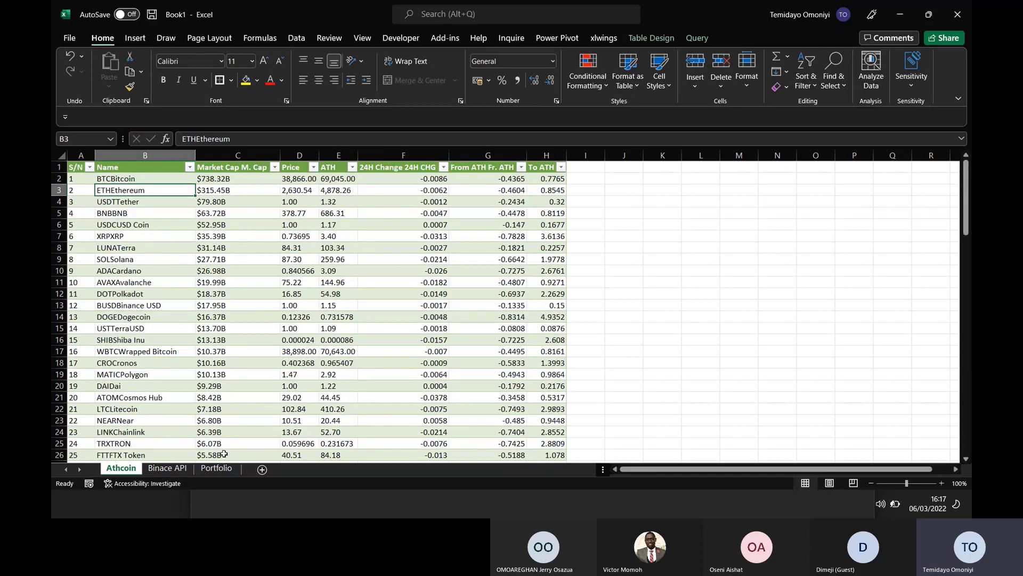
left_click(217, 468)
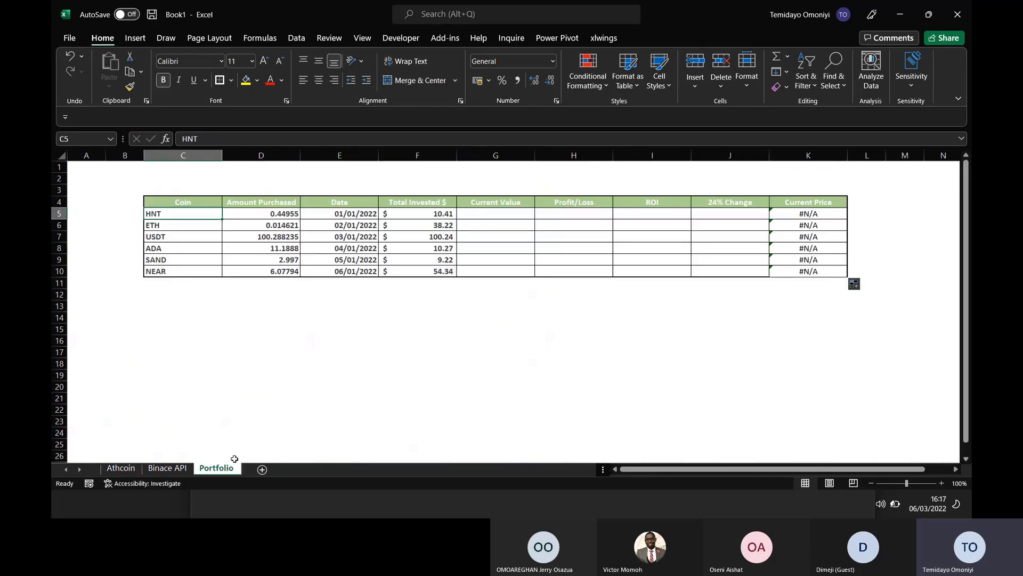
left_click(785, 211)
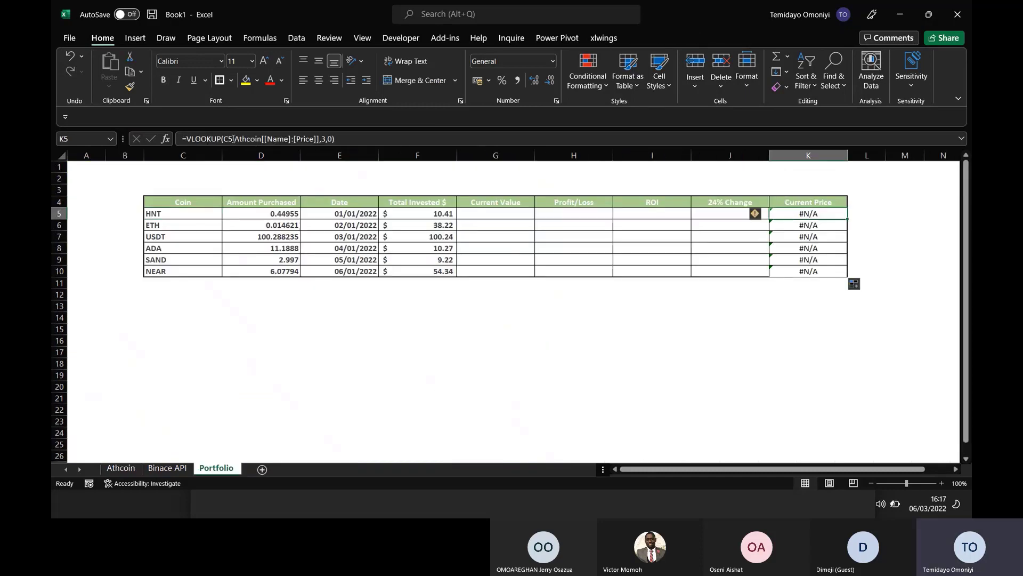
- List the wildcard characters *, ~ and ? in H18:H20 and clear them again
left_click(575, 362)
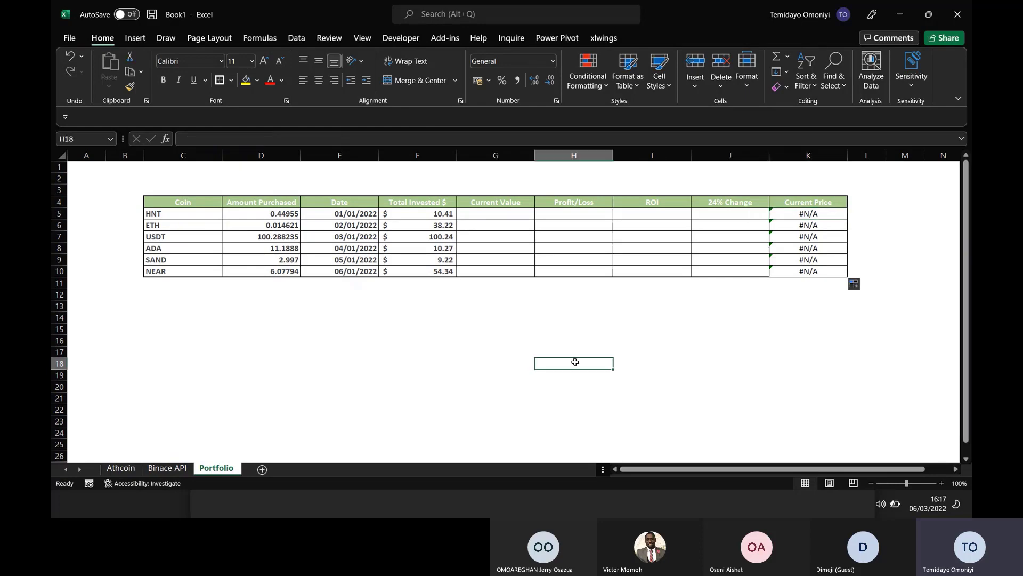
type("*")
key("Return")
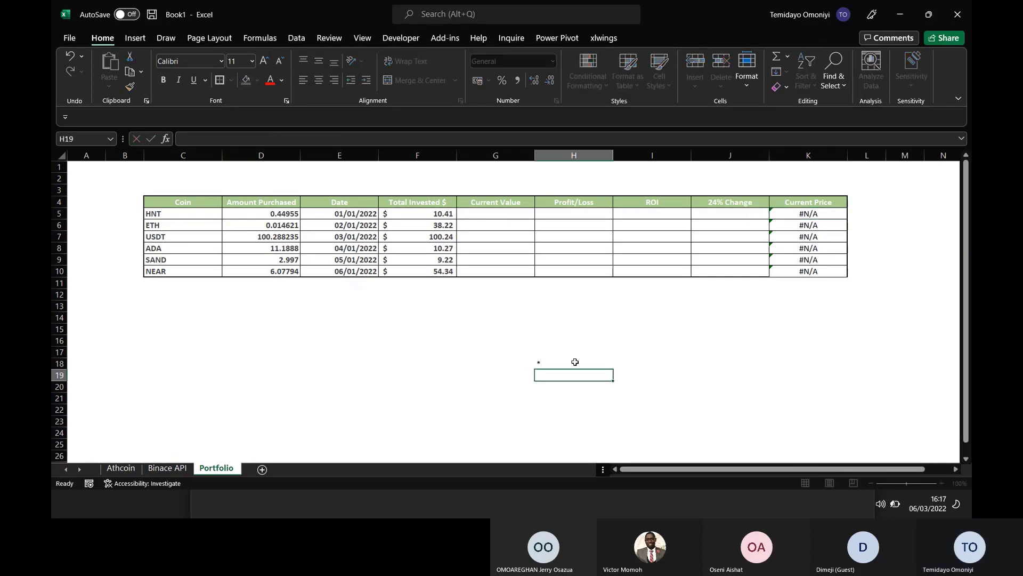
type("~")
key("Return")
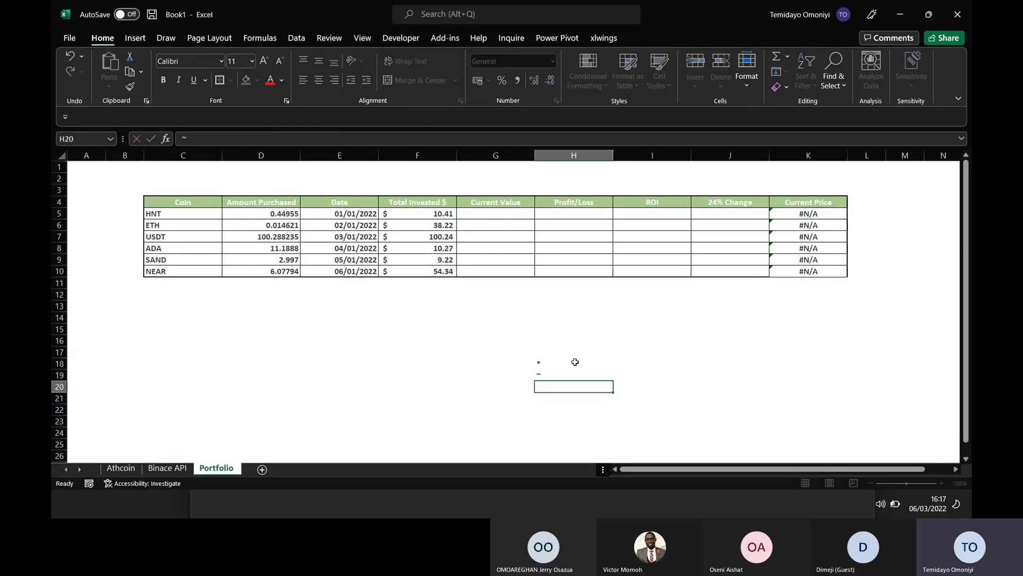
type("?")
key("Return")
left_click(541, 355)
left_click(540, 366)
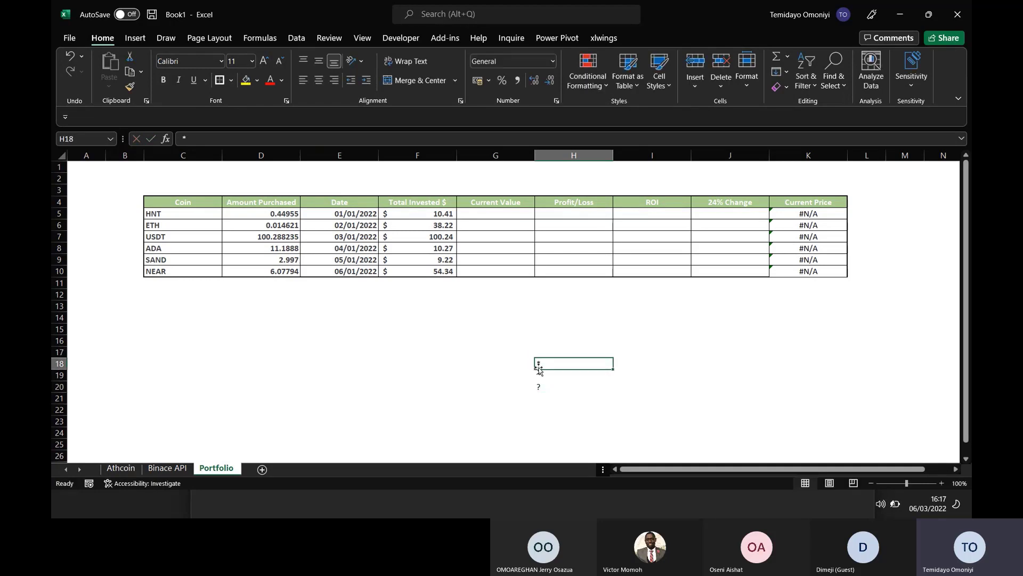
left_click_drag(541, 370, 539, 386)
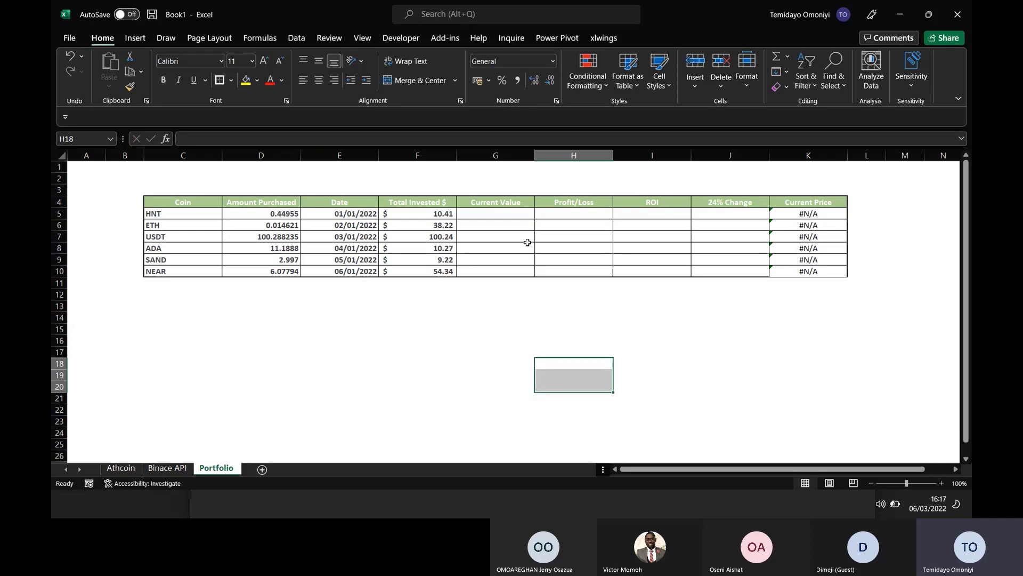
- Append the wildcard &"*" to the lookup value C5 in the K5 VLOOKUP formula and refill it down to K10
left_click(800, 211)
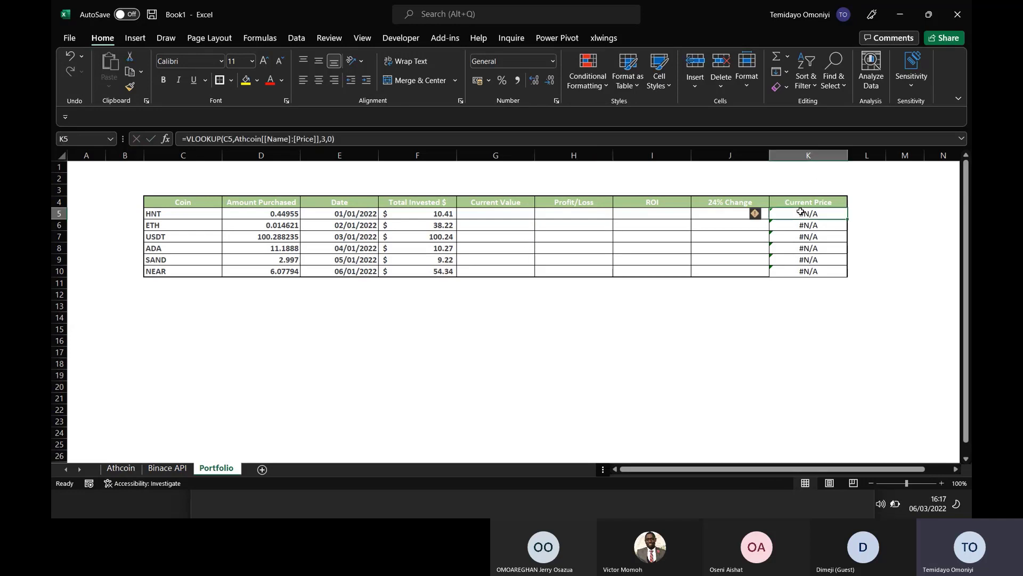
left_click(232, 139)
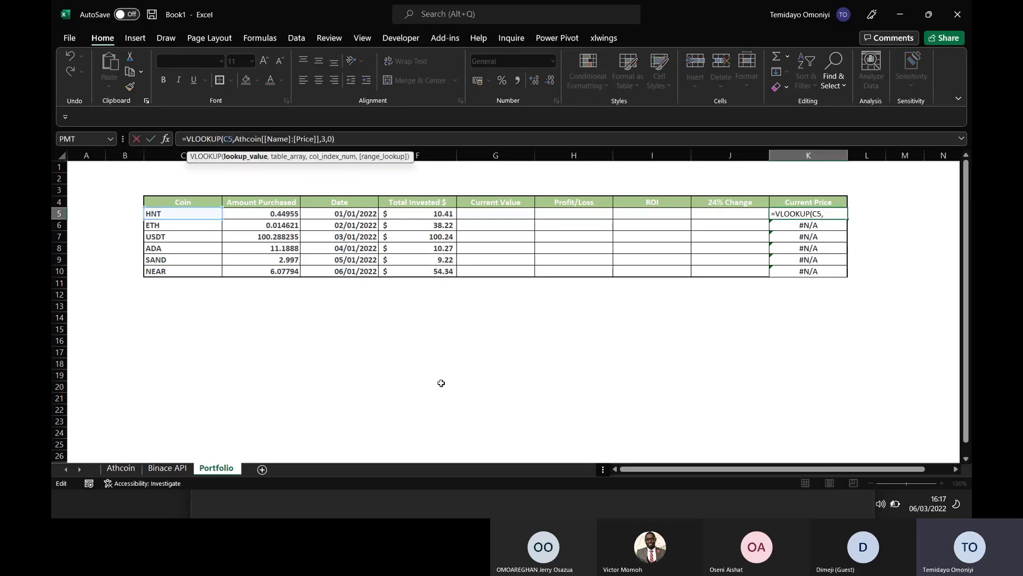
key("Escape")
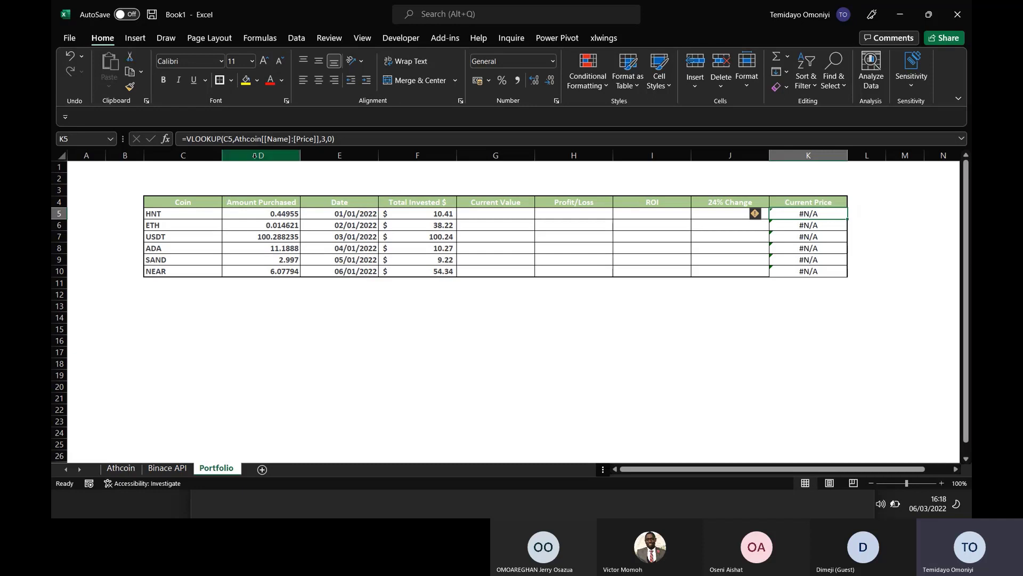
left_click(232, 139)
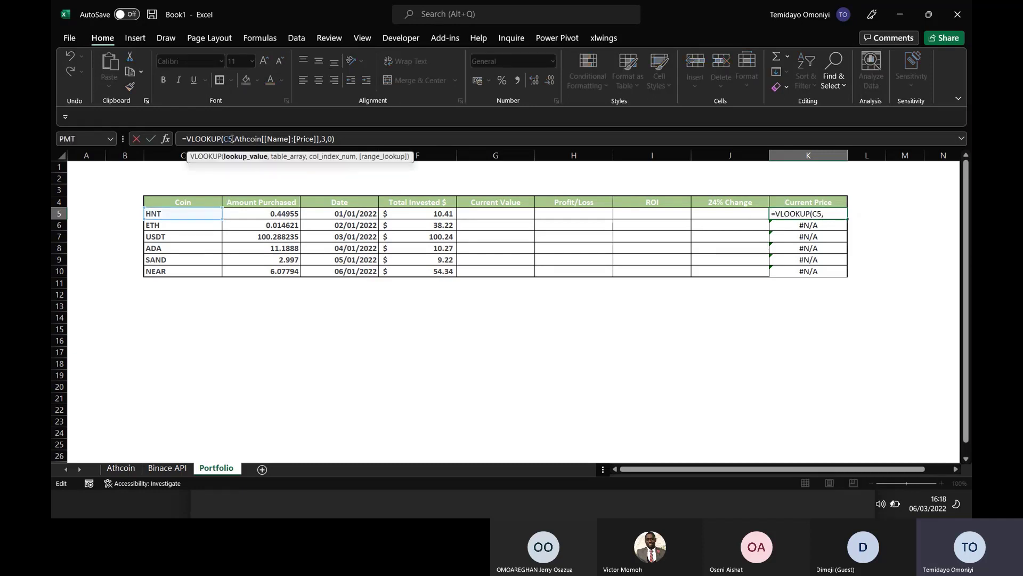
type("&")
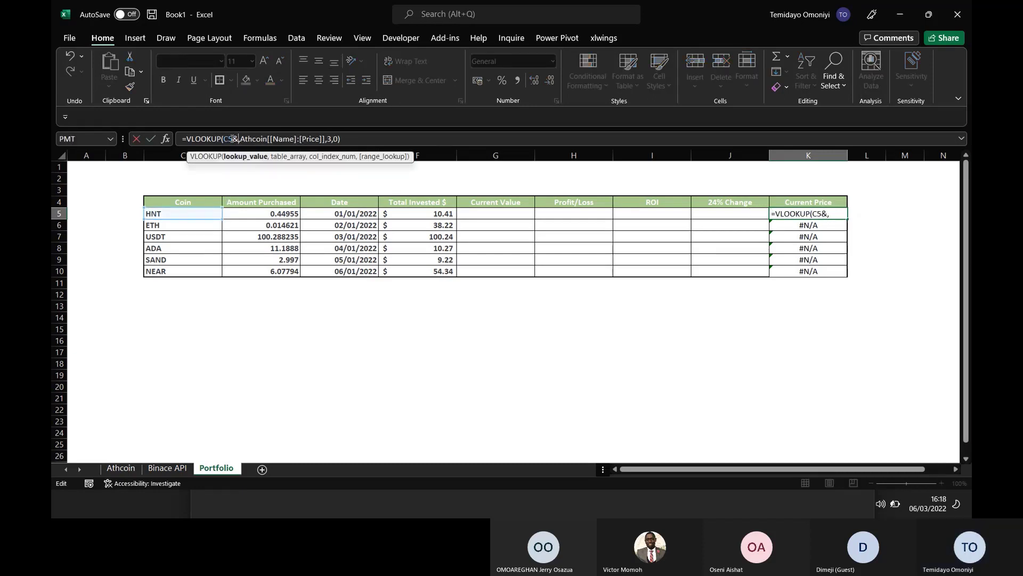
type("\"*\"")
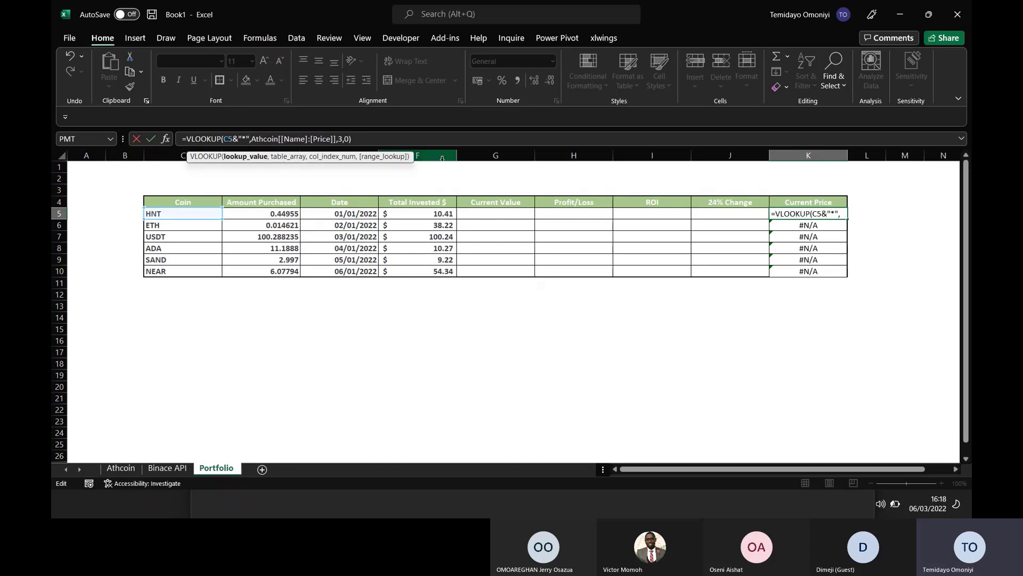
left_click(396, 143)
key("ctrl+Return")
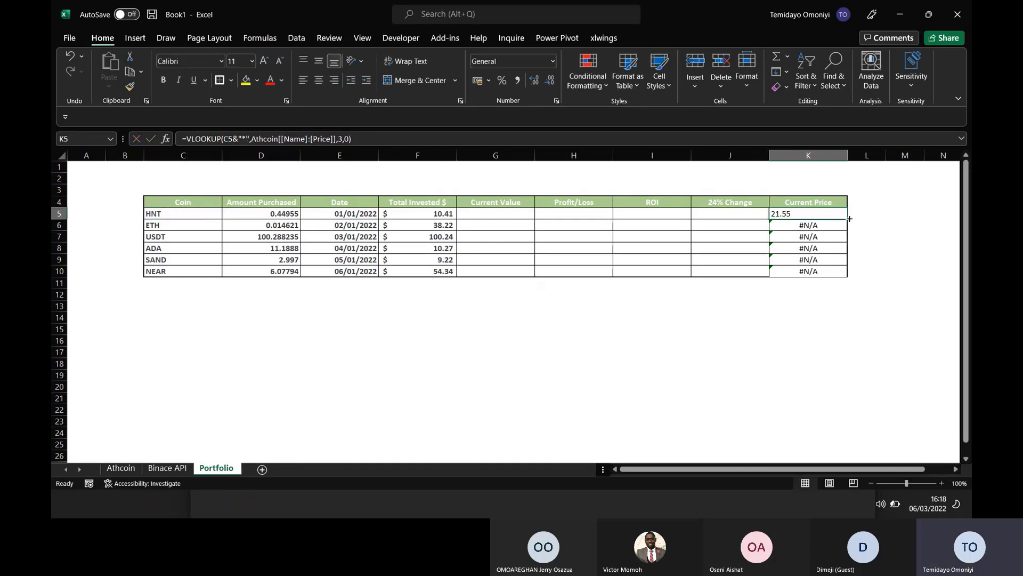
double_click(847, 219)
- Apply the Currency number format to the Current Price cells K5:K10
left_click(787, 213)
left_click_drag(787, 214, 789, 272)
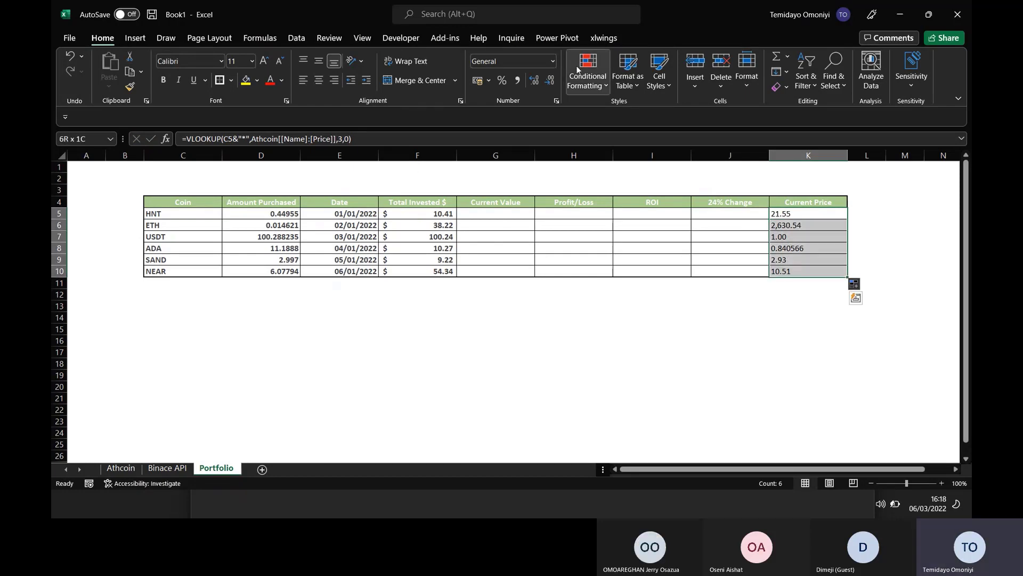
left_click(553, 60)
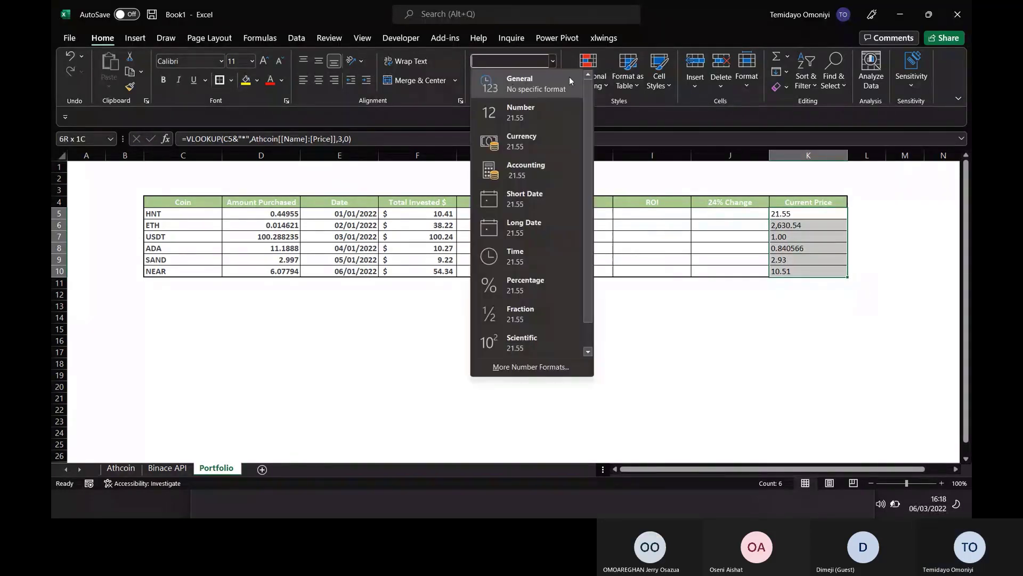
left_click(539, 145)
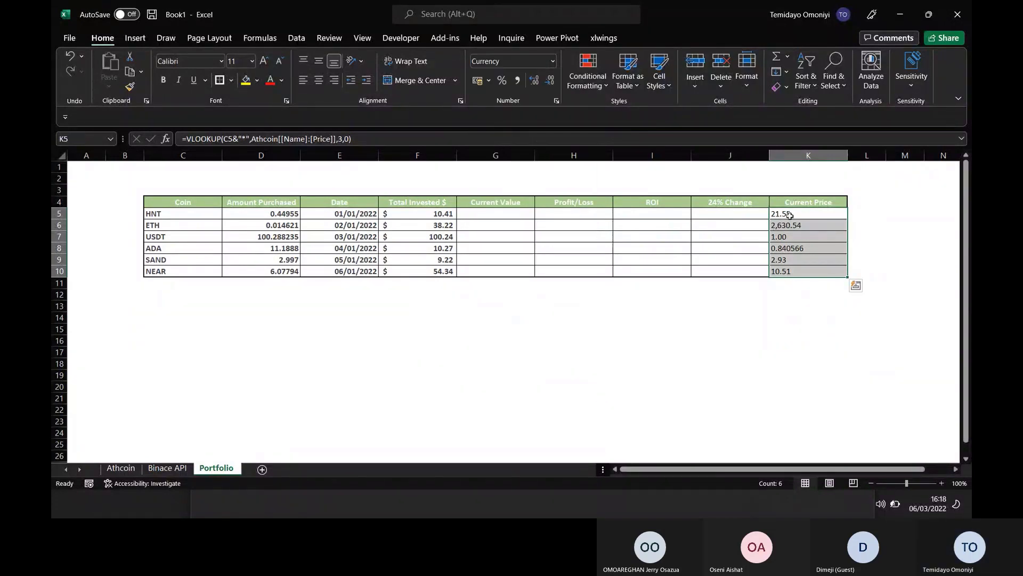
left_click_drag(790, 215, 791, 260)
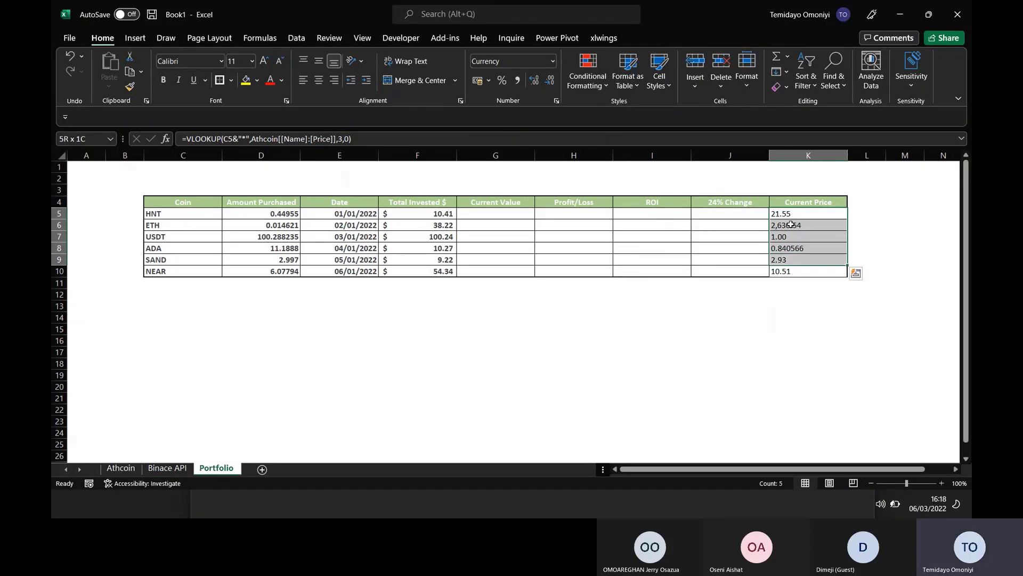
left_click(782, 213)
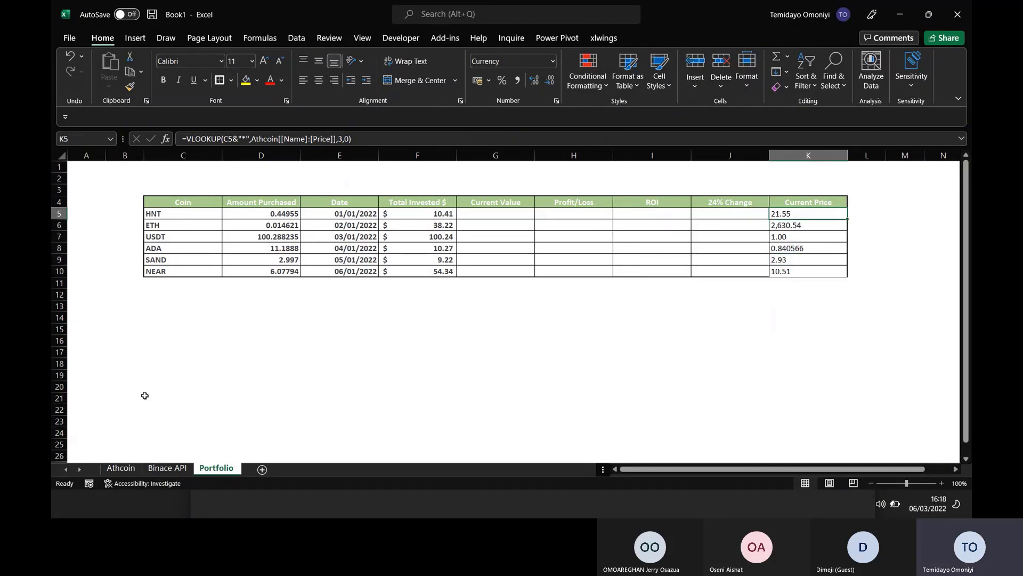
- Open the Athcoin query in the Power Query Editor and change the Price column's data type to Decimal Number
left_click(301, 38)
left_click(312, 60)
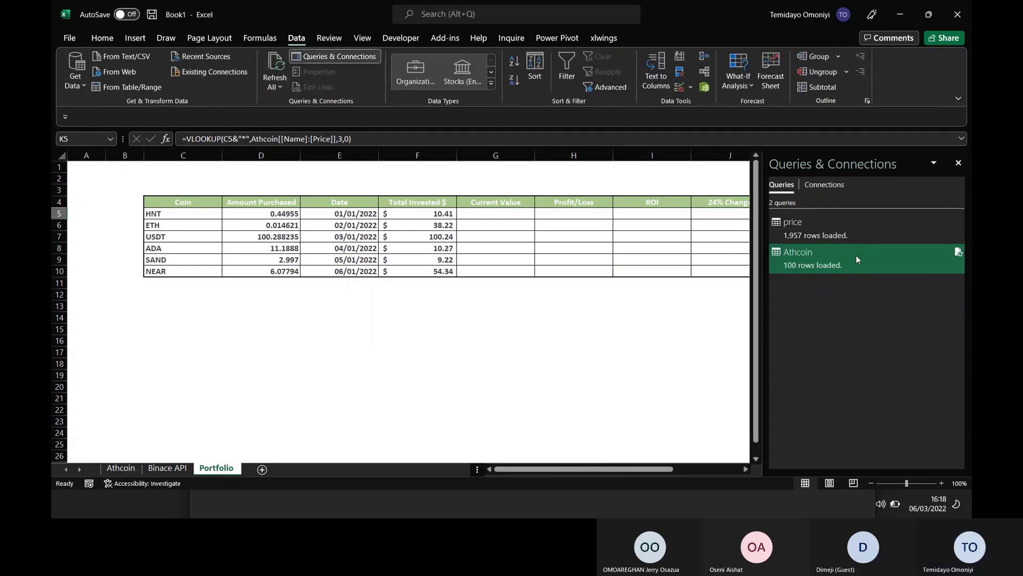
double_click(856, 256)
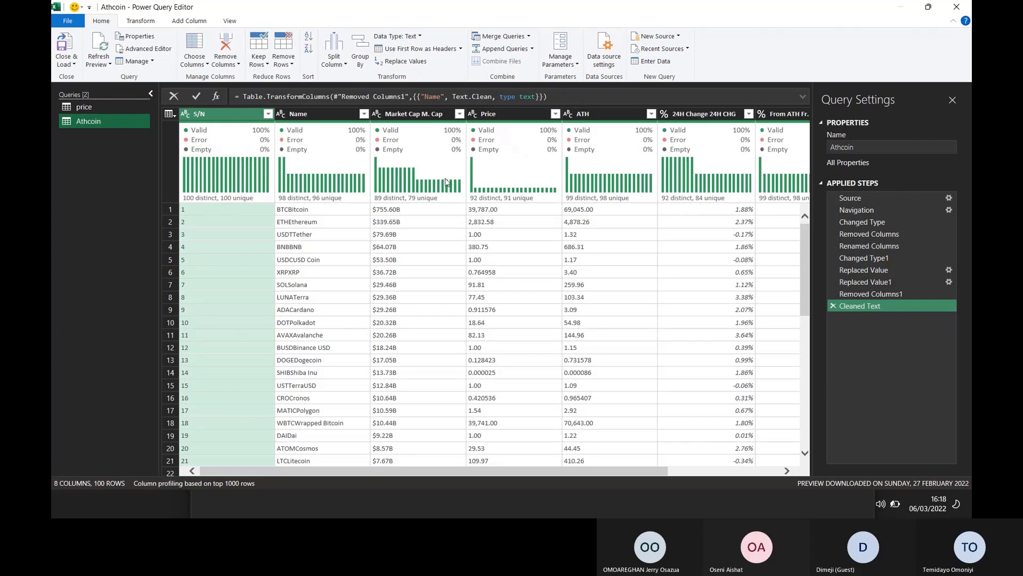
left_click(475, 114)
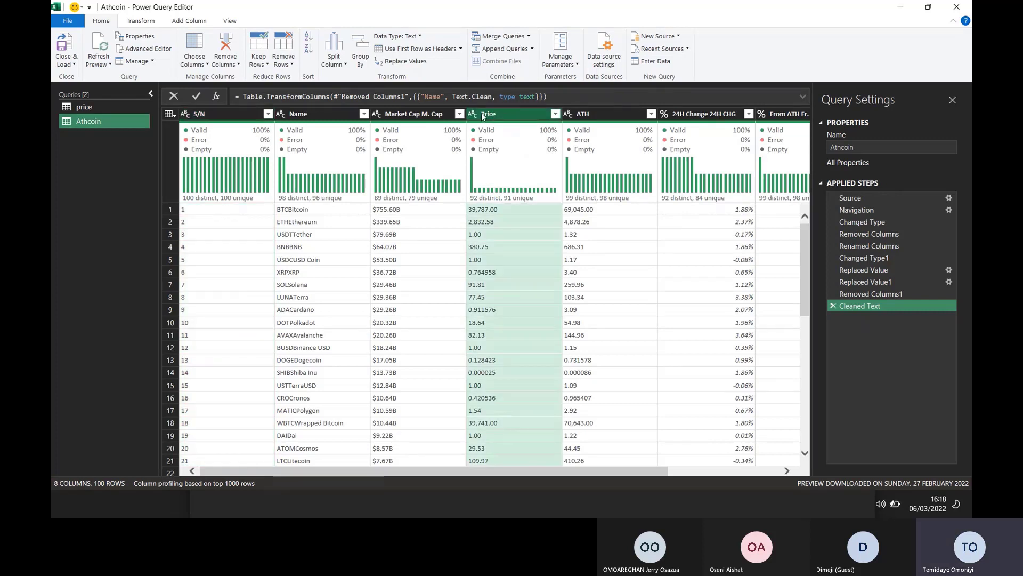
left_click(475, 114)
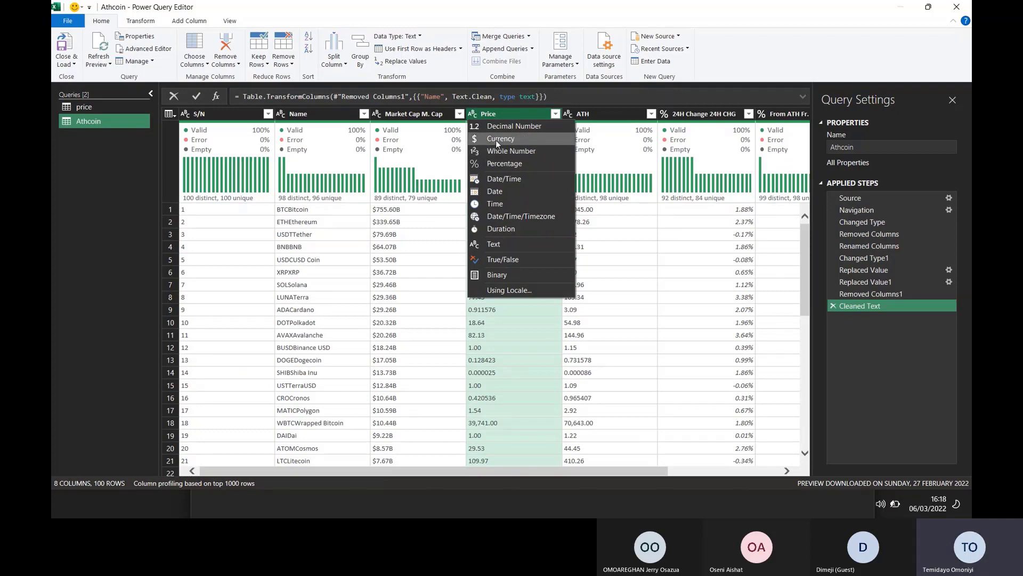
left_click(498, 127)
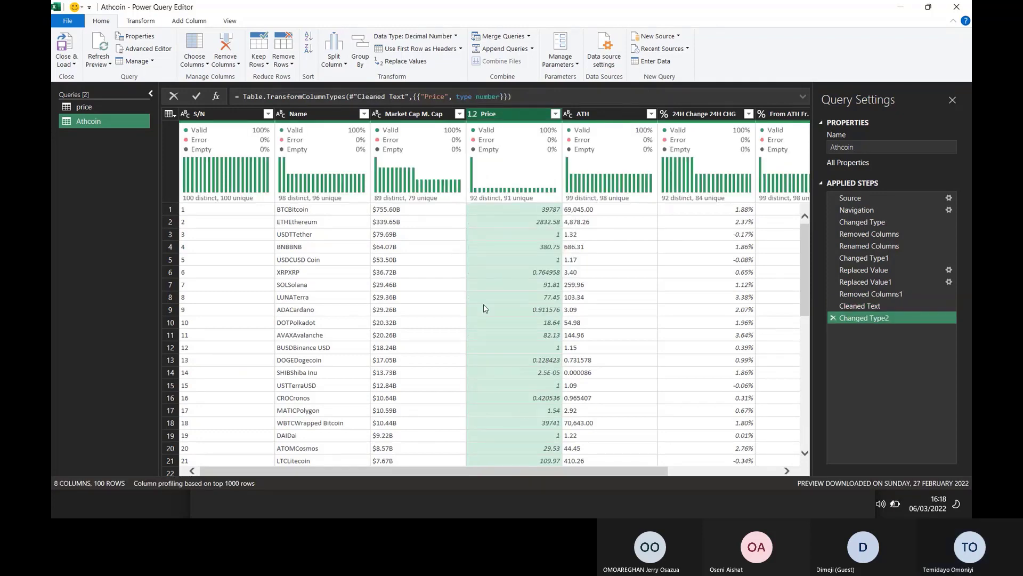
- Change the ATH column's data type to Decimal Number and load the updated Athcoin query back into the workbook
left_click(568, 115)
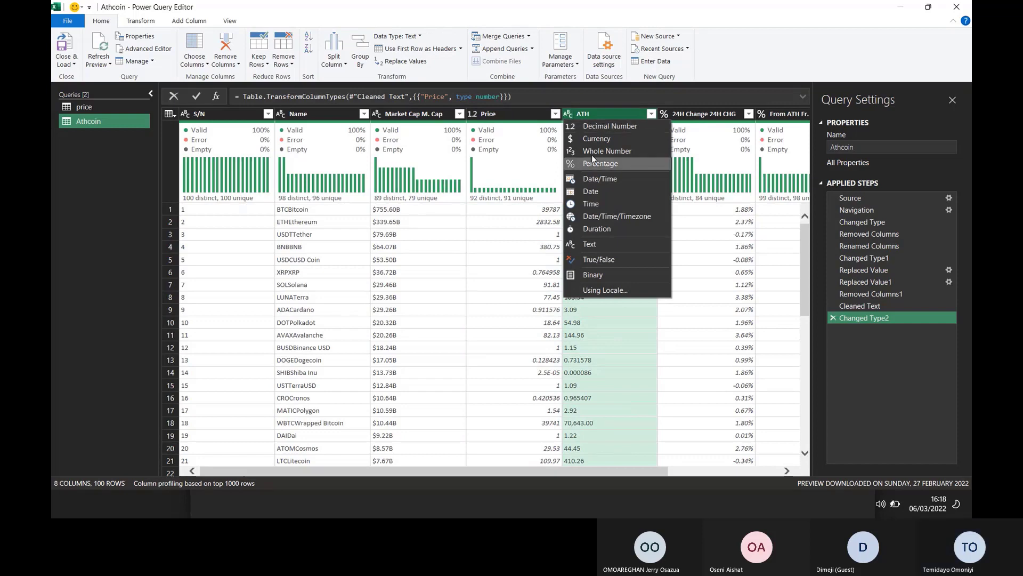
left_click(607, 126)
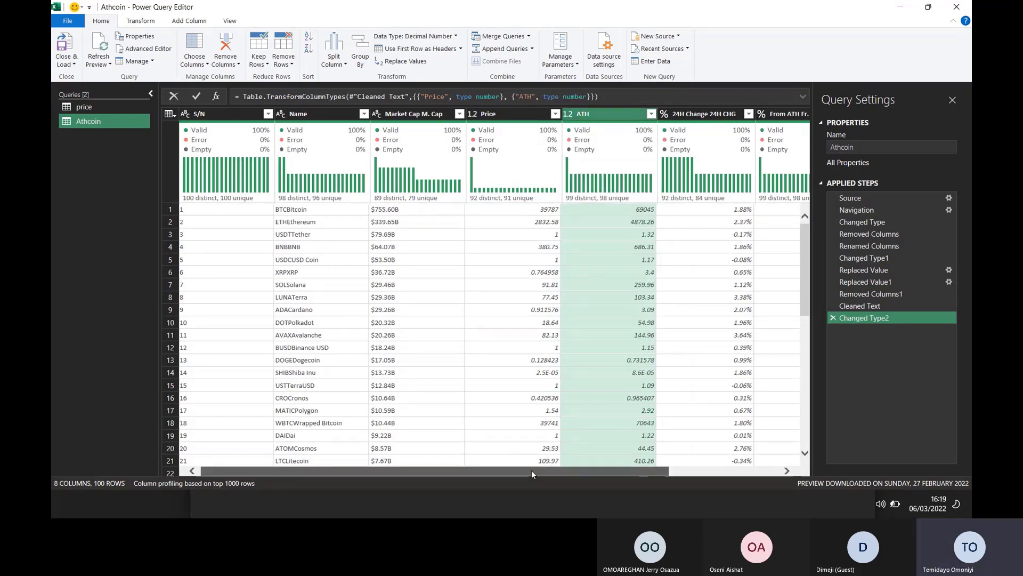
mouse_move(532, 470)
left_mouse_down()
mouse_move(652, 465)
mouse_move(520, 465)
left_mouse_up()
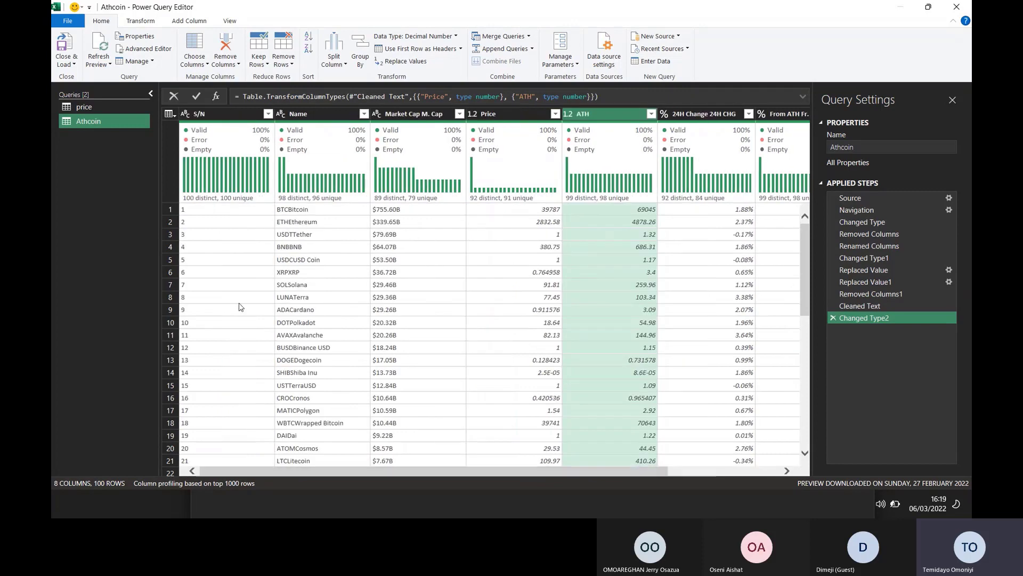
left_click(61, 48)
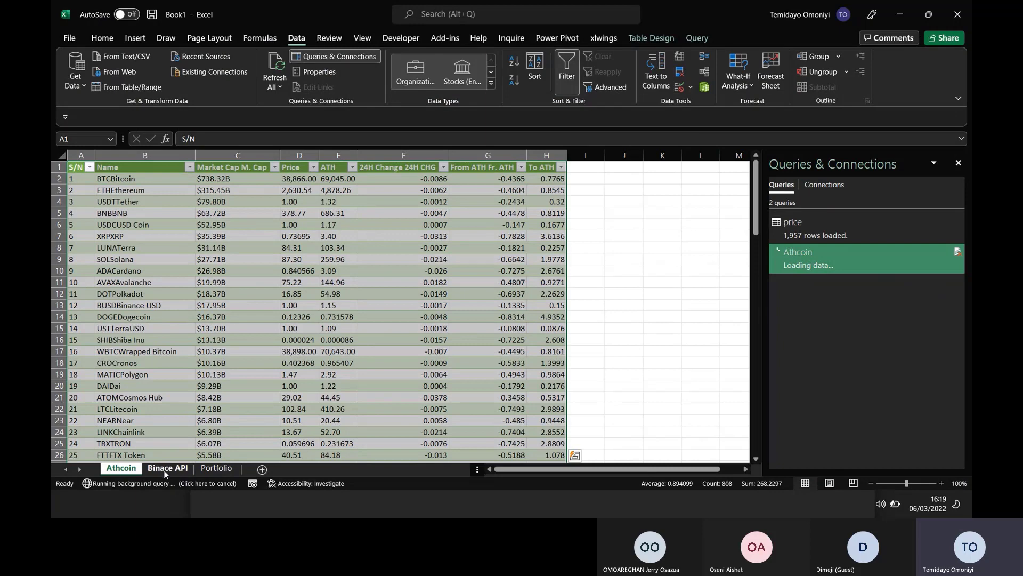
- Format the Current Price cells K5:K10 on the Portfolio sheet as Currency with the $ English (United States) symbol
left_click(216, 468)
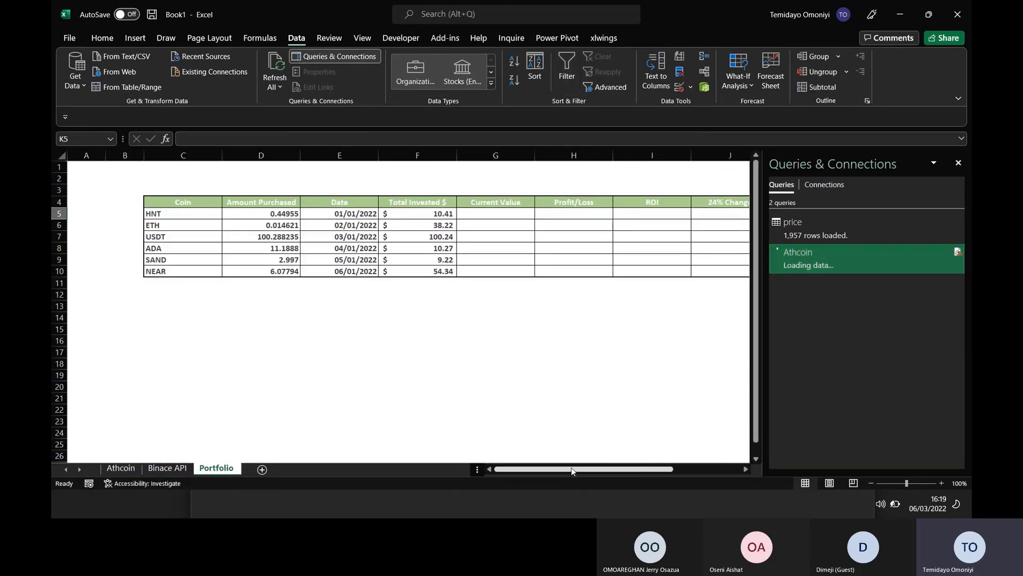
left_click_drag(572, 470, 634, 471)
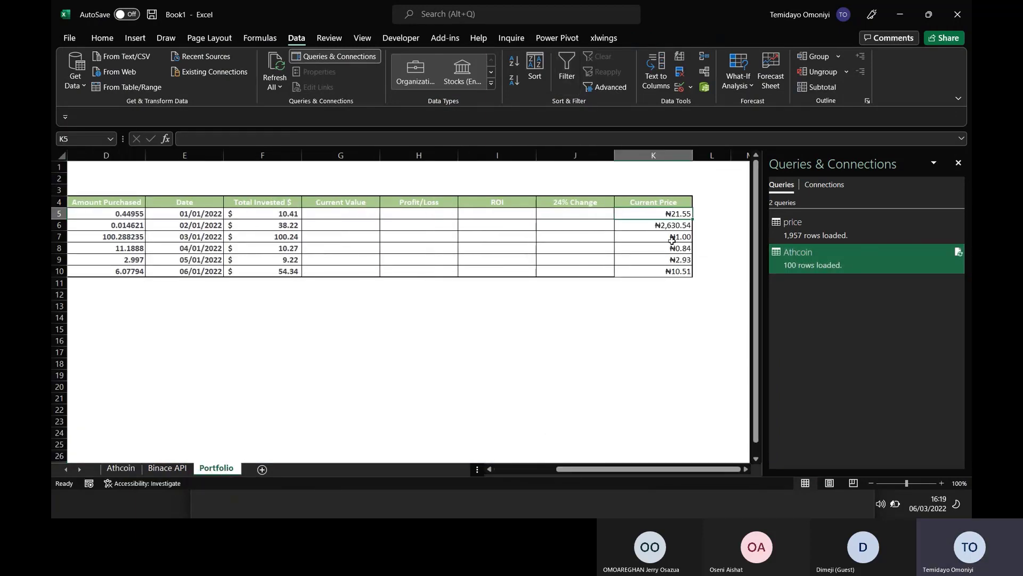
left_click(665, 215)
key("ctrl+shift+Down")
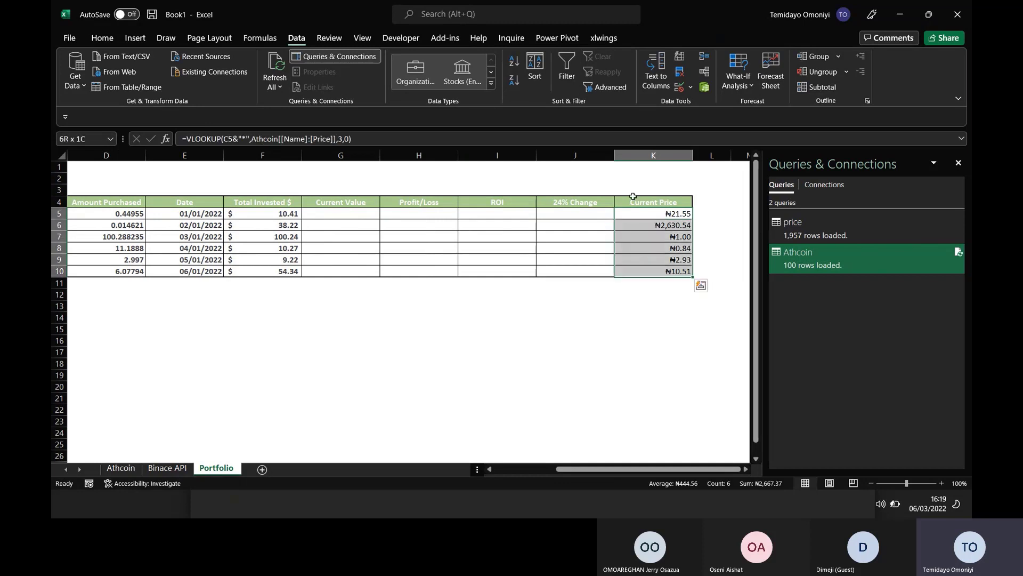
left_click(110, 38)
left_click(489, 81)
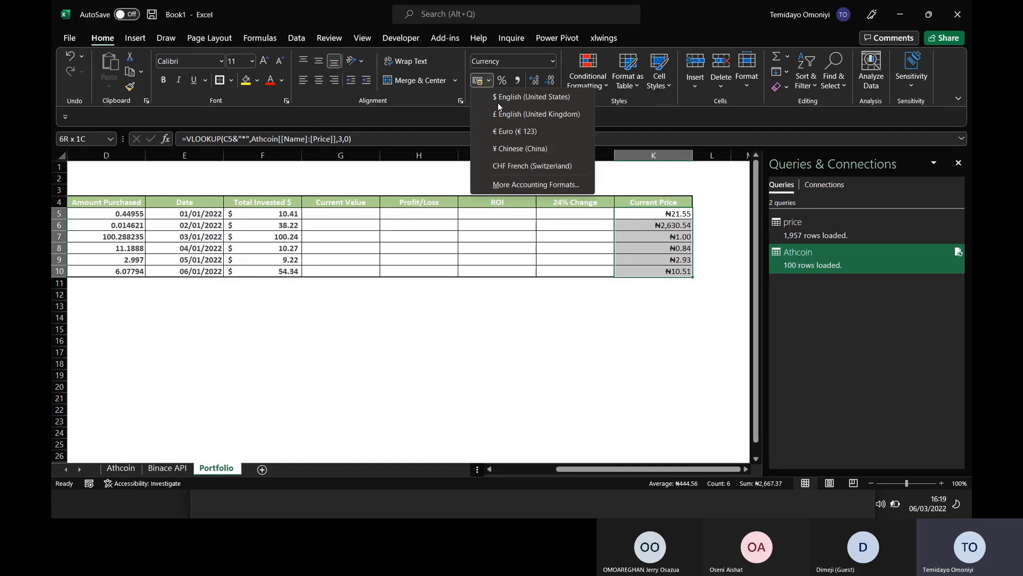
left_click(506, 186)
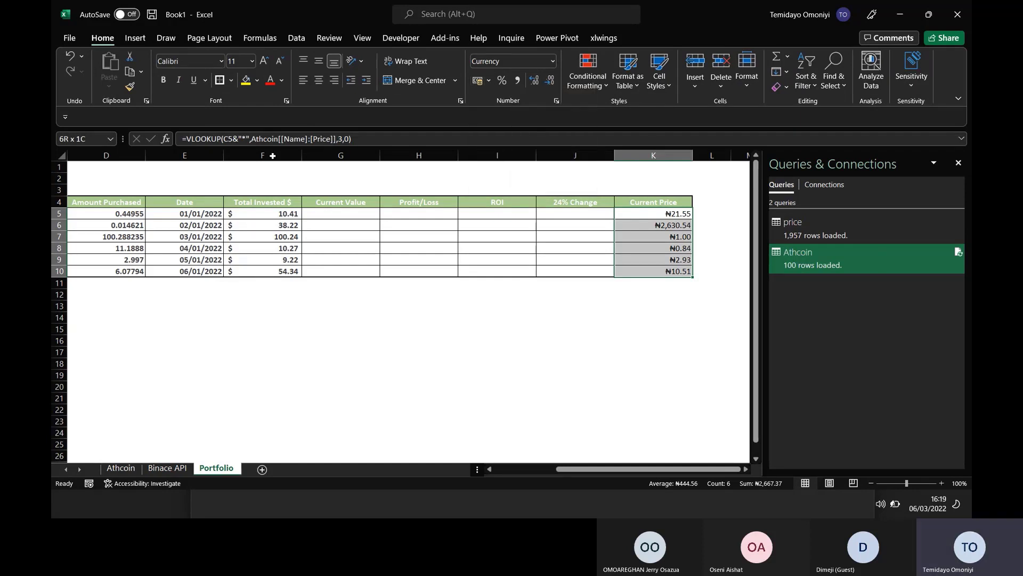
left_click(469, 249)
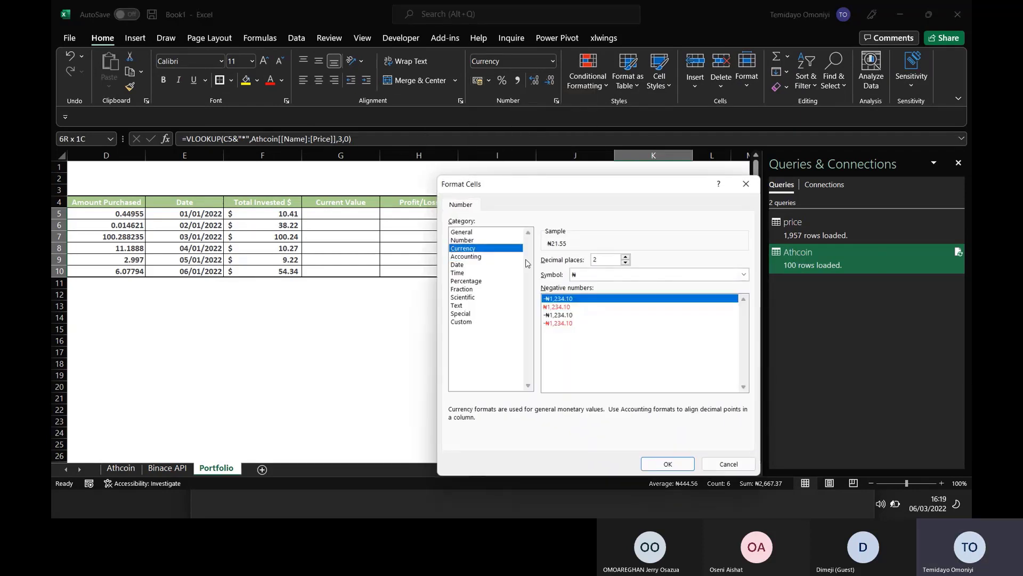
left_click(744, 274)
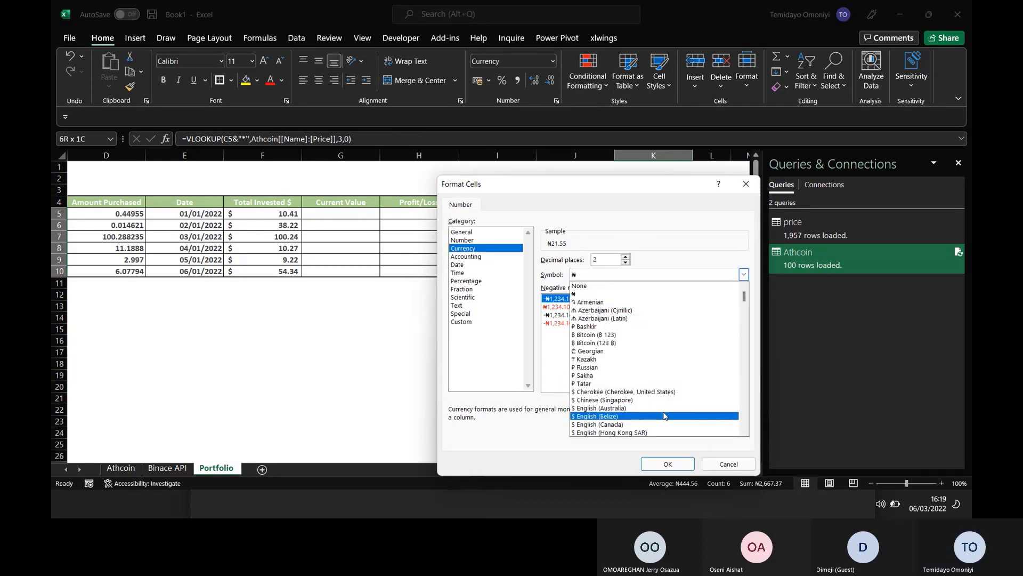
left_click_drag(744, 297, 743, 302)
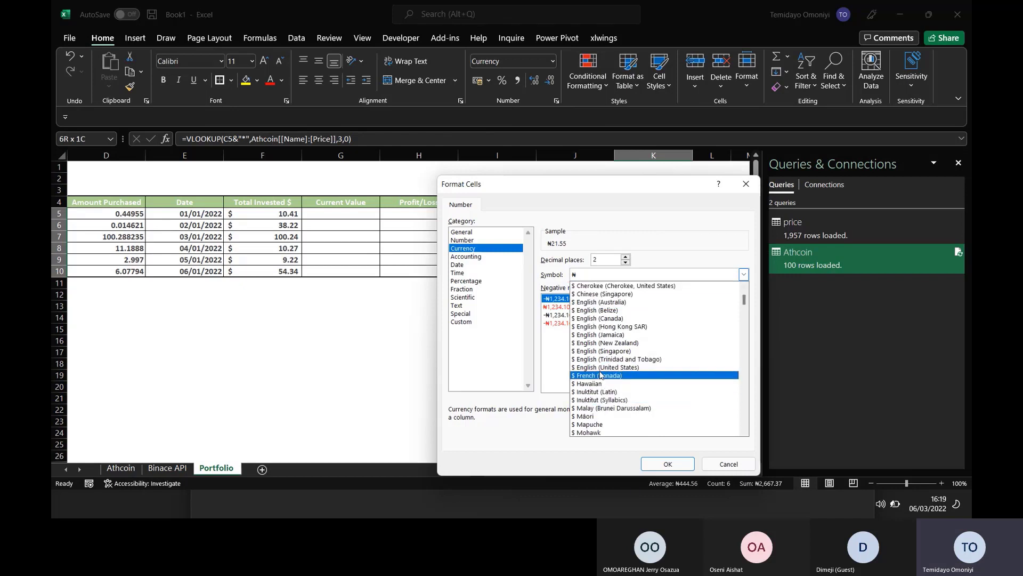
left_click(600, 376)
key("Return")
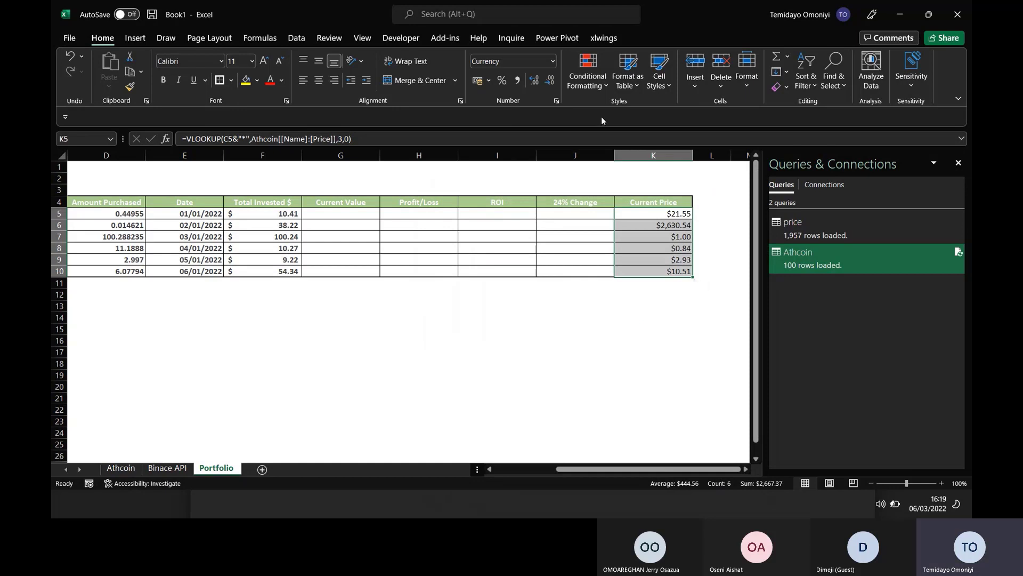
- Switch the number format of K5:K10 to Accounting with two decimal places and the $ English (United States) symbol
left_click(554, 61)
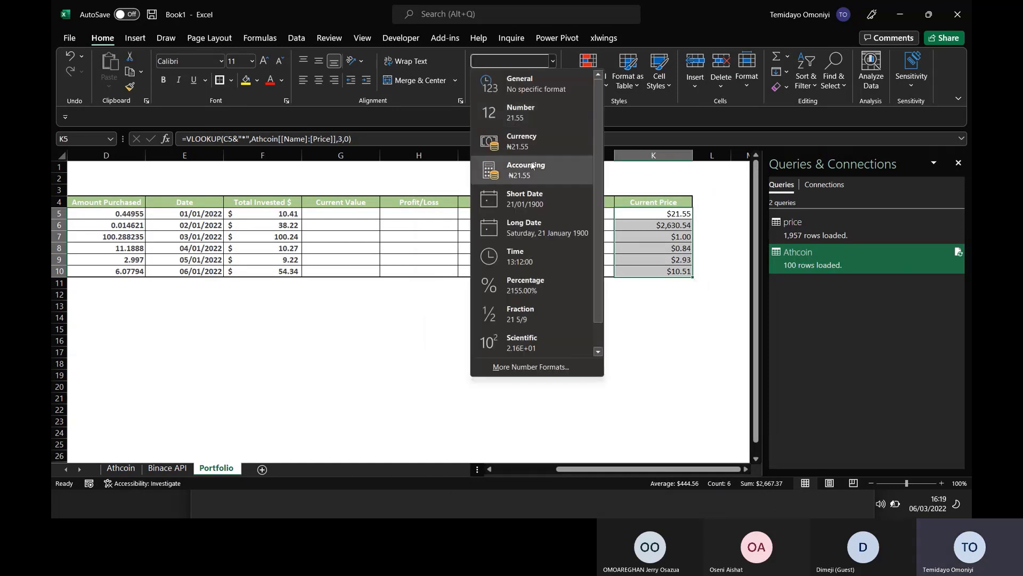
left_click(531, 366)
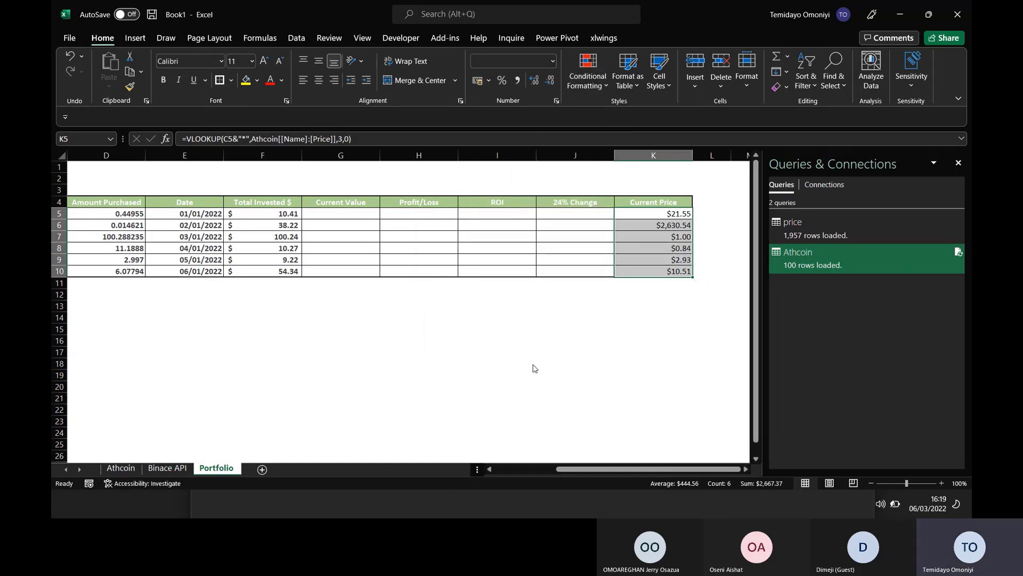
left_click(466, 256)
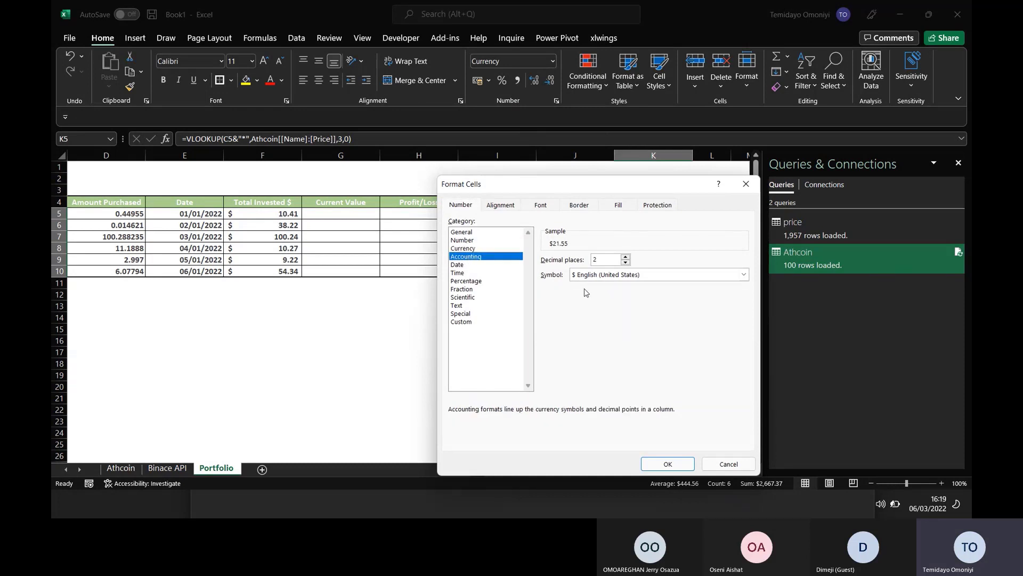
left_click(668, 464)
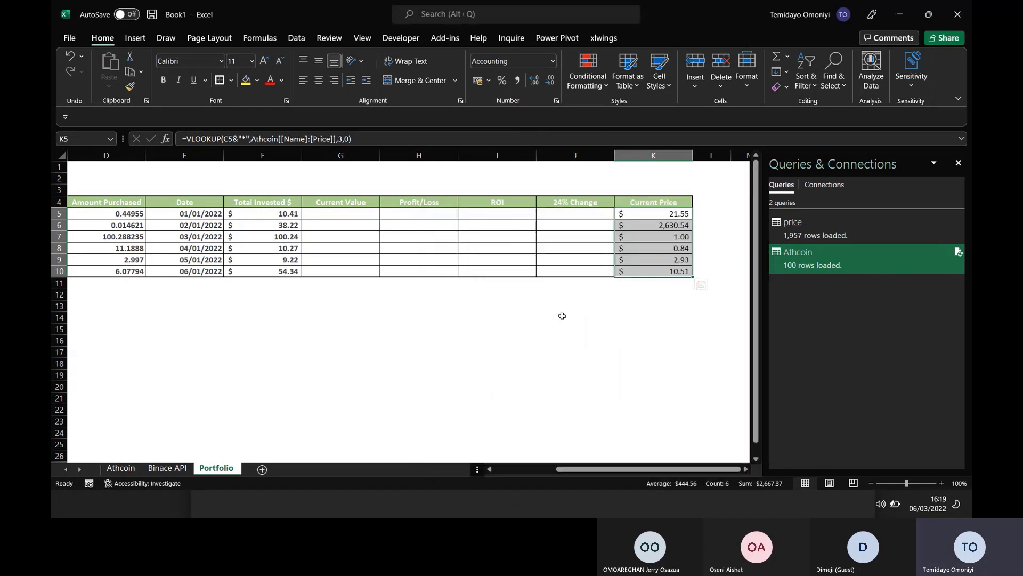
- Calculate Current Value in G5 with the formula =K5*D5 and fill it down to G10
left_click(329, 210)
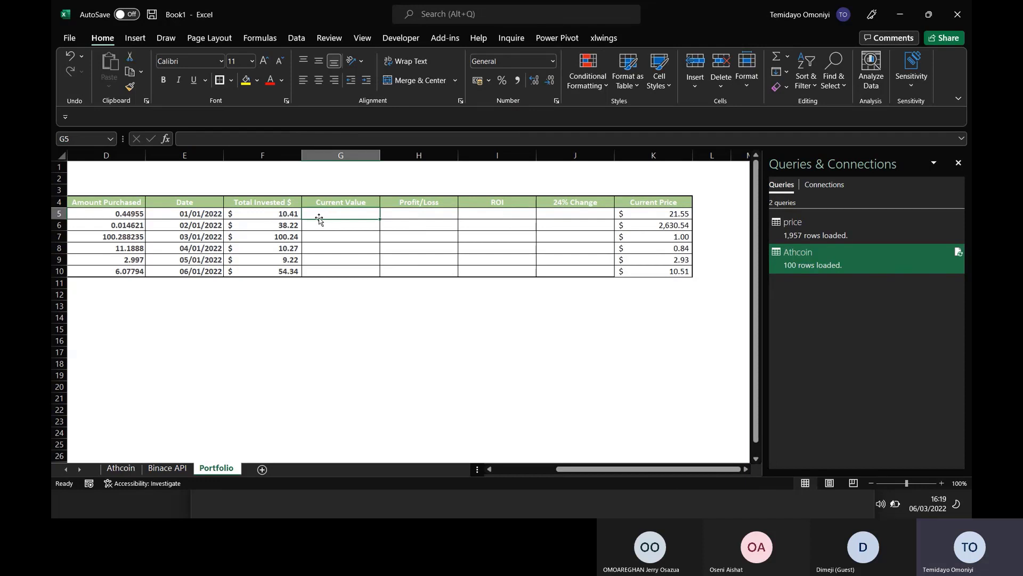
type("=")
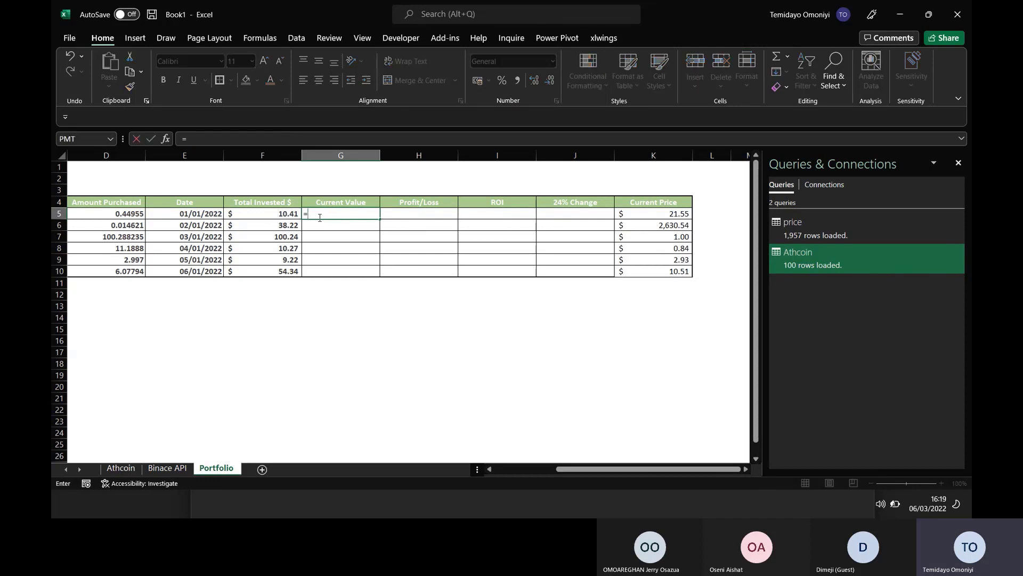
left_click(640, 213)
type("*")
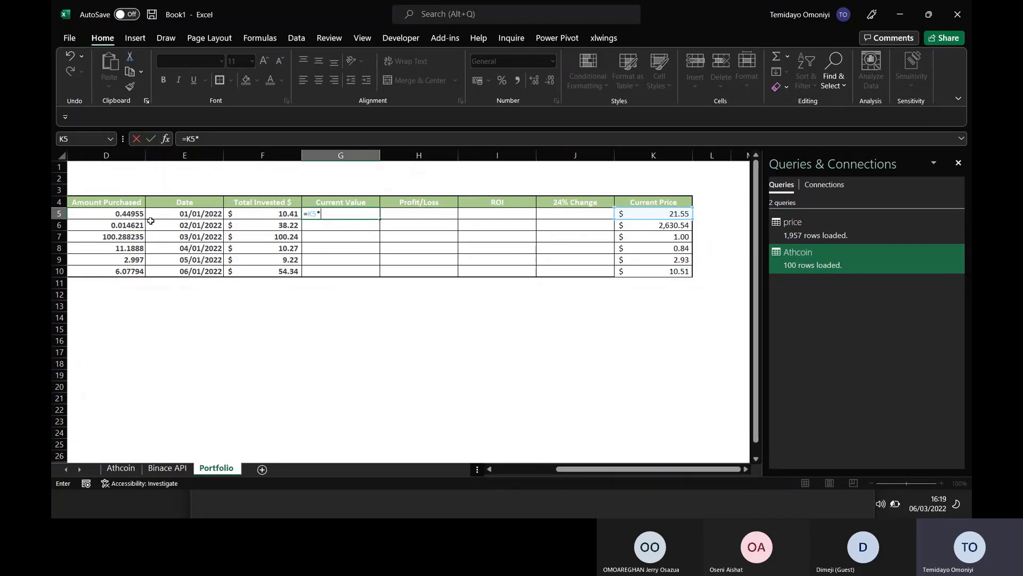
left_click(126, 215)
key("Return")
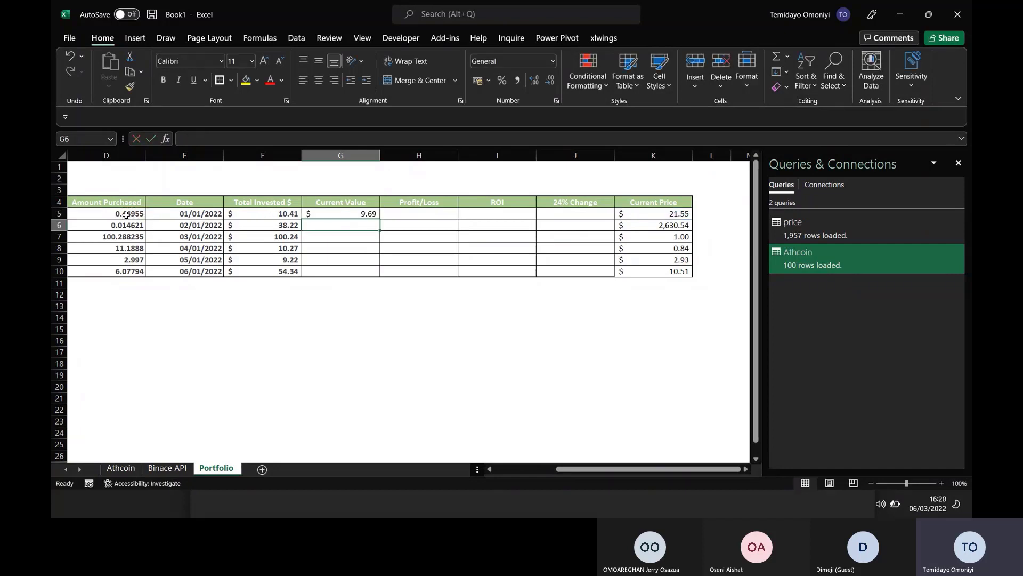
left_click(331, 213)
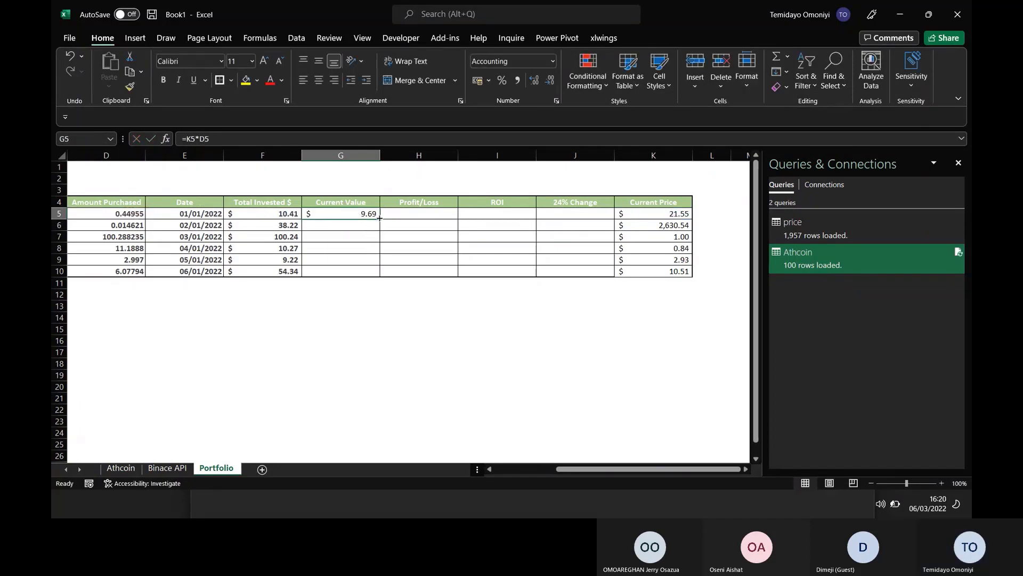
double_click(379, 218)
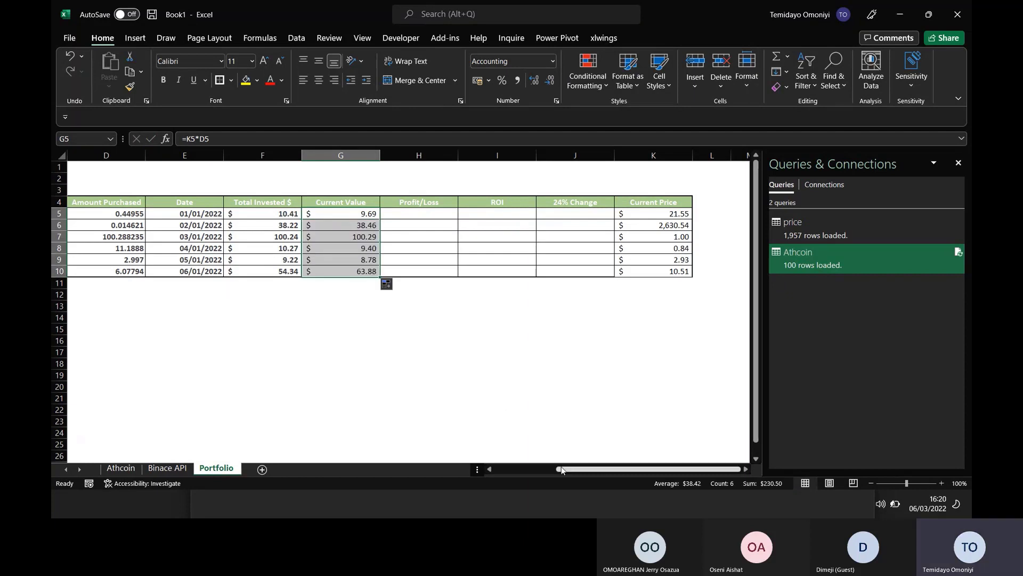
- Calculate Profit/Loss in H5 with the formula =G5-F5 and fill it down to H10
left_click_drag(562, 469, 521, 470)
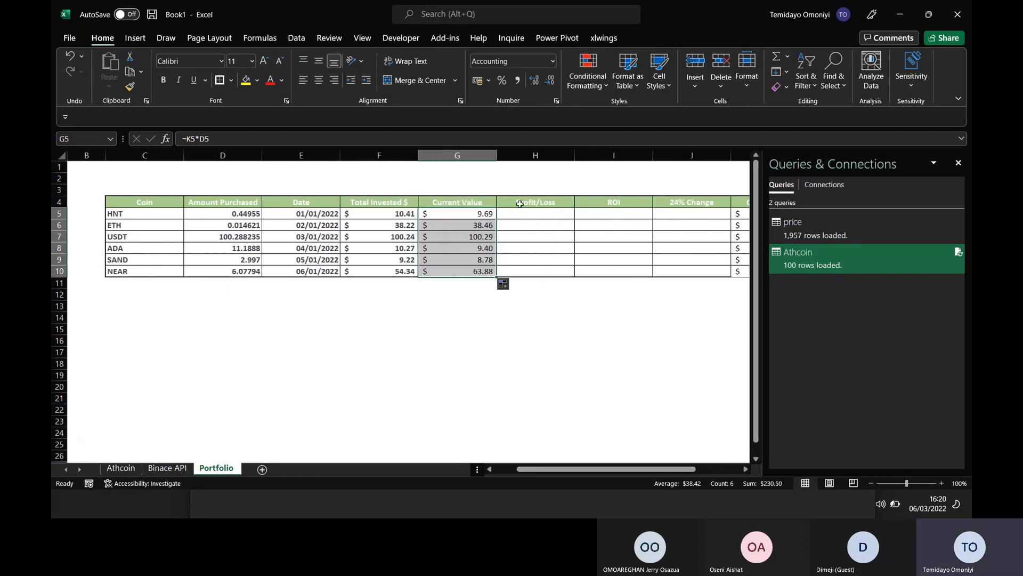
left_click(516, 213)
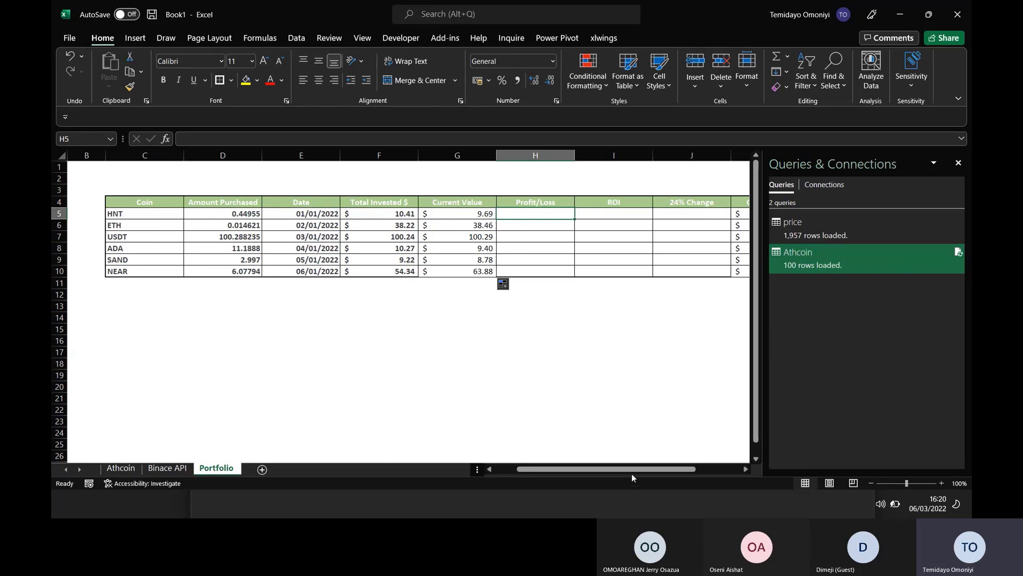
left_click_drag(632, 469, 655, 469)
type("=")
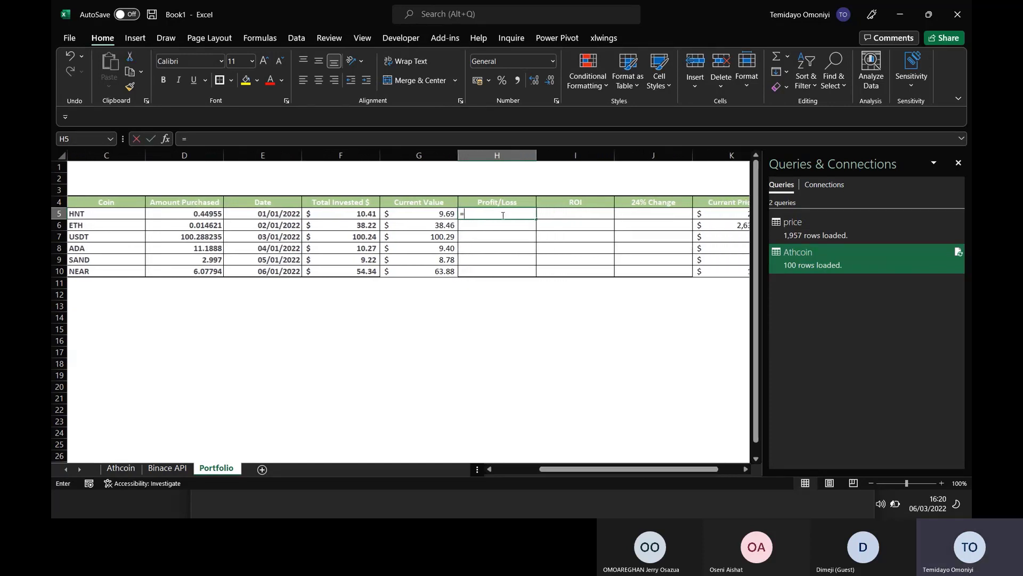
left_click(416, 213)
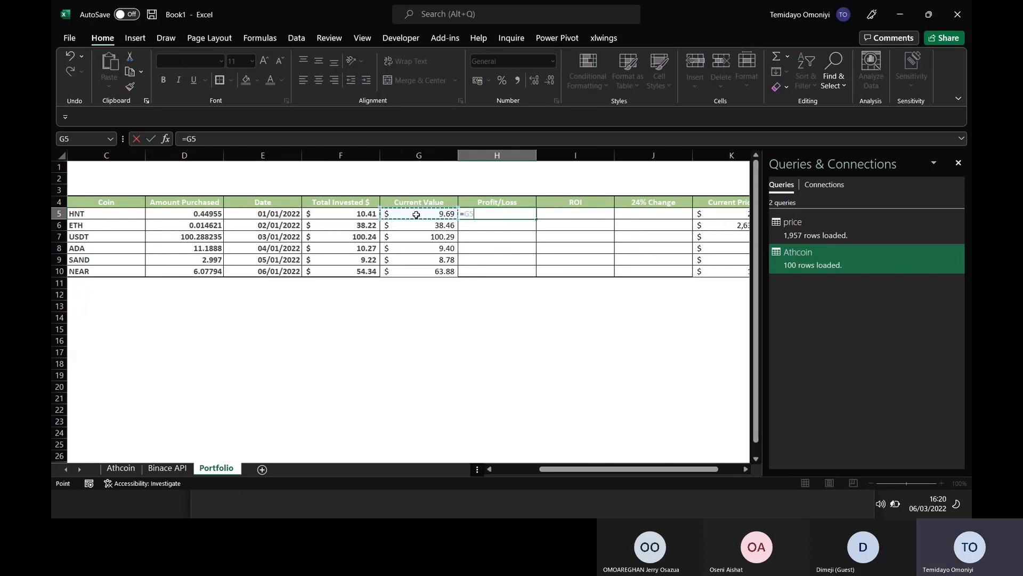
type("-")
left_click(318, 215)
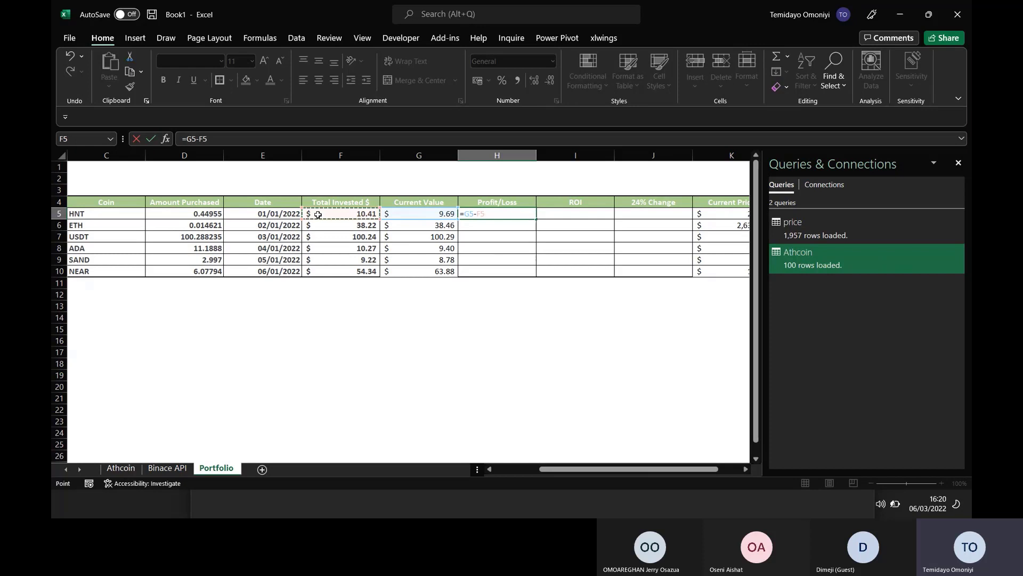
key("Return")
left_click(497, 212)
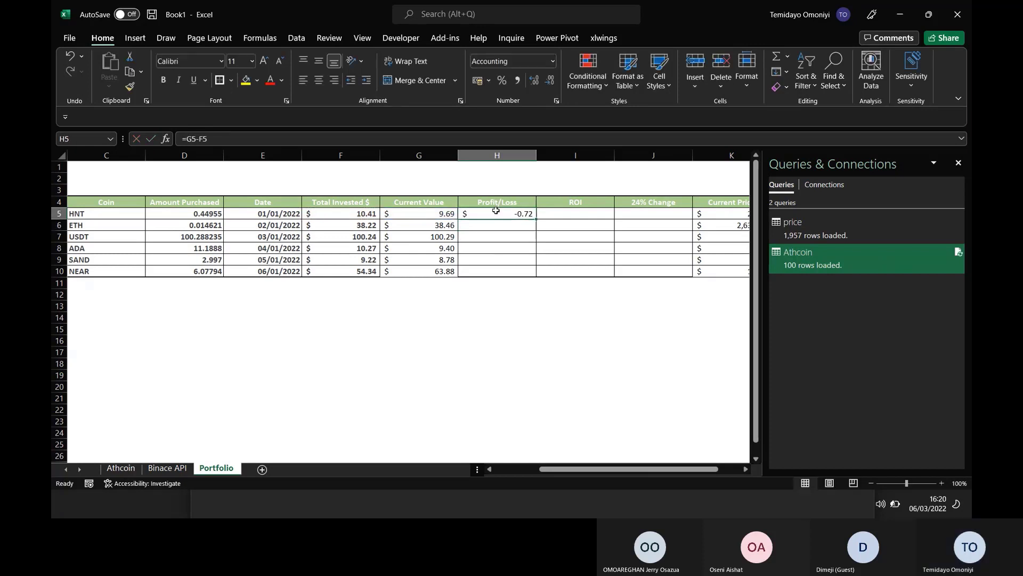
double_click(535, 219)
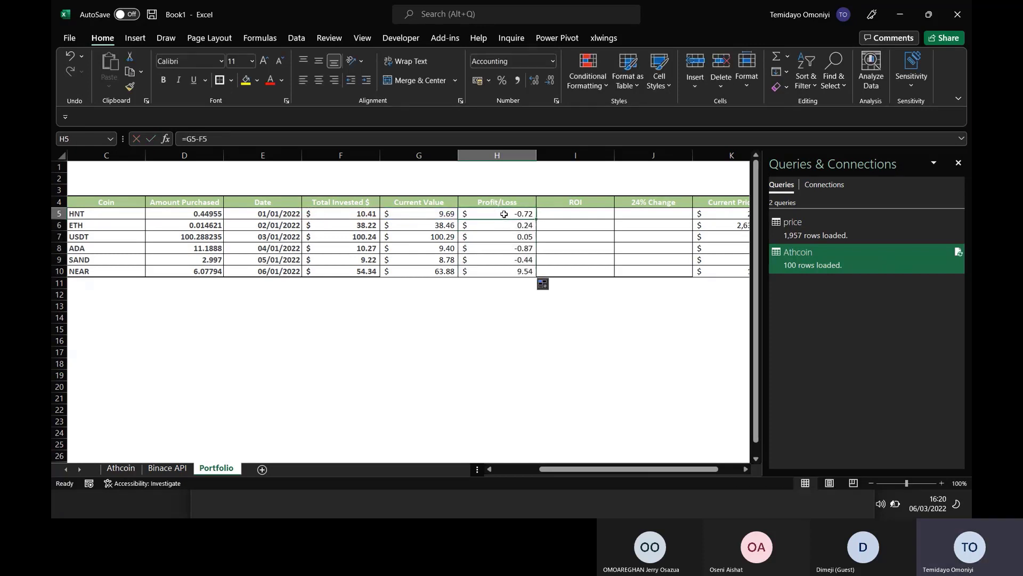
- Format the Profit/Loss cells H5:H10 as Percentage with two decimal places
left_click(501, 80)
left_click(535, 80)
left_click(534, 80)
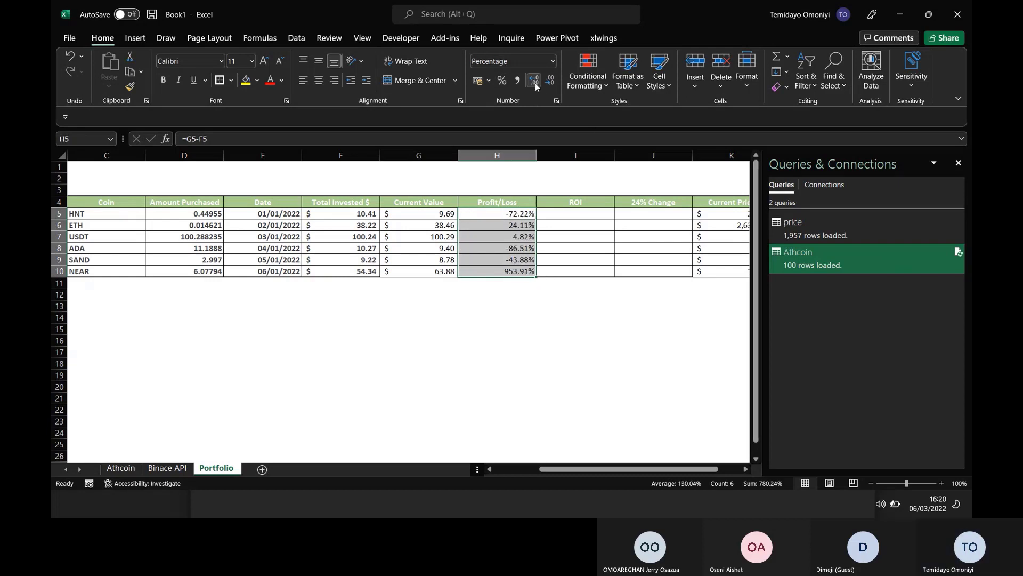
left_click(541, 319)
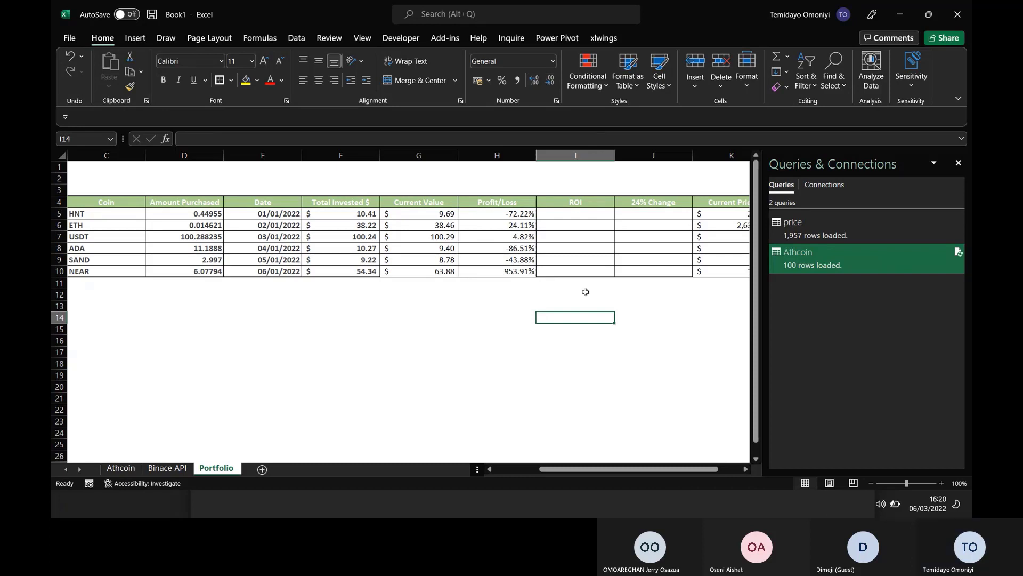
- Clear the contents of the Profit/Loss cells H5:H10
left_click(502, 215)
key("ctrl+shift+Down")
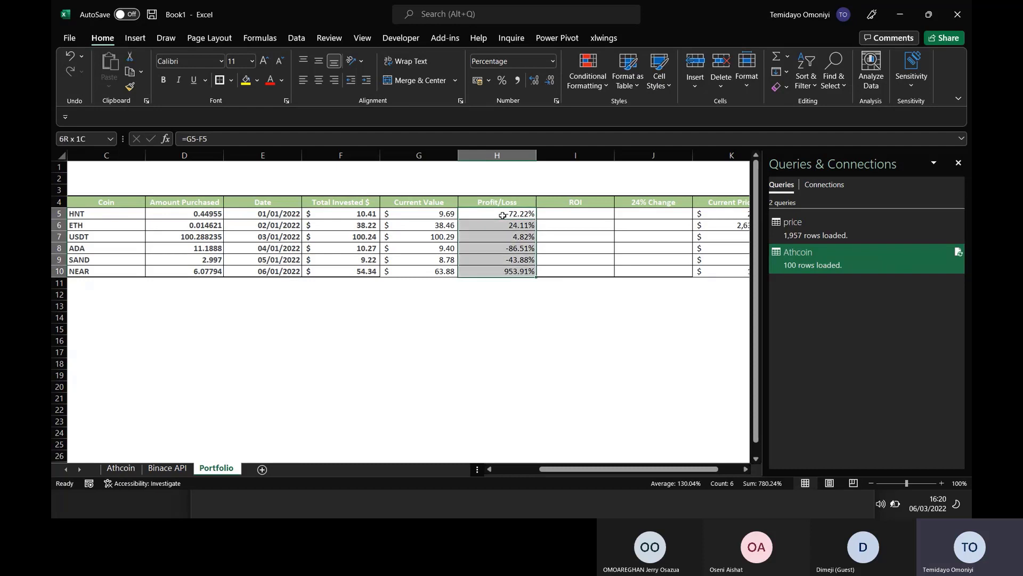
key("Delete")
left_click(496, 215)
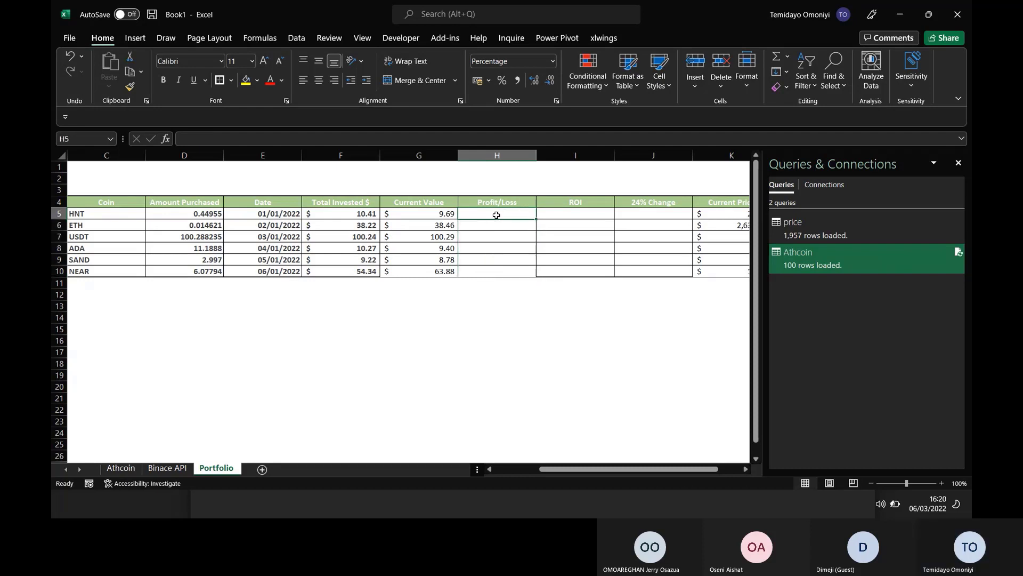
type("=")
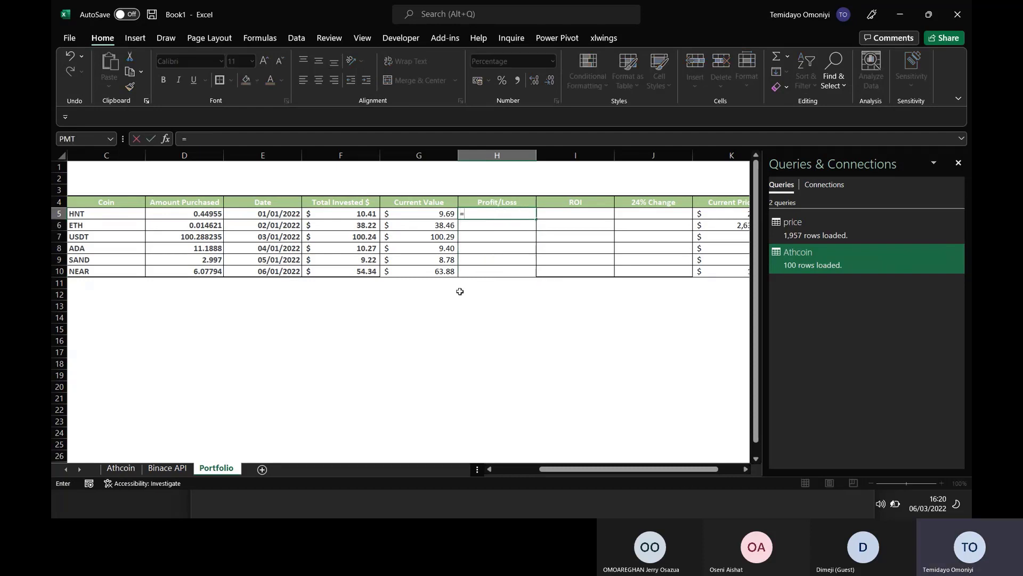
left_click(425, 213)
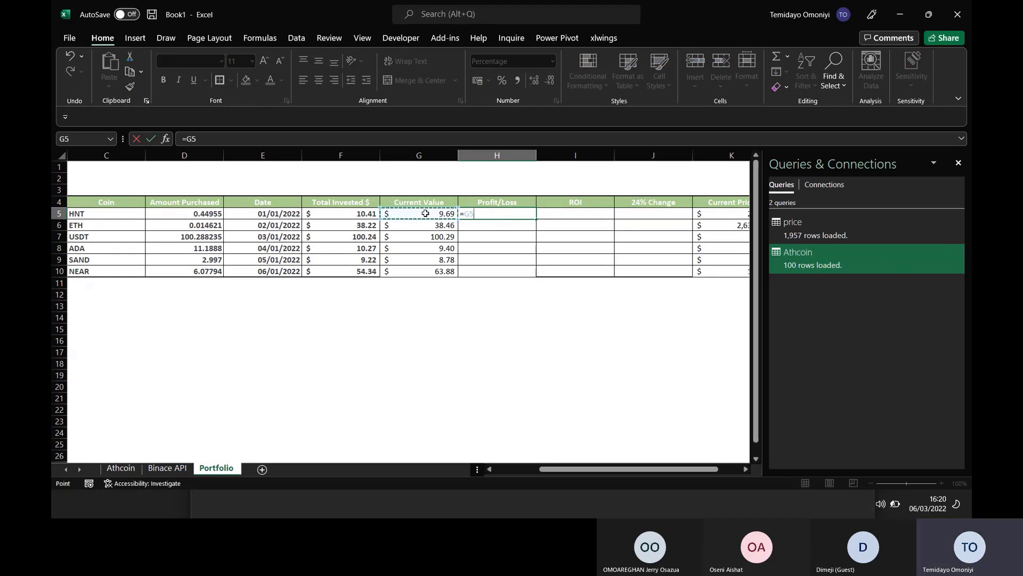
key("Escape")
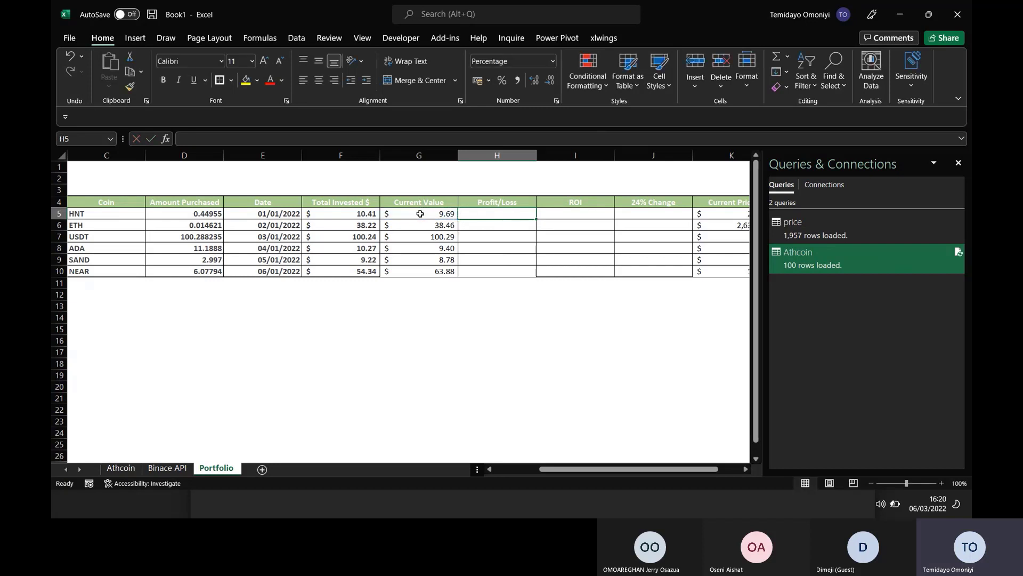
- Set the number format of the Current Value cells G5:G10 to General
left_click_drag(420, 213, 426, 271)
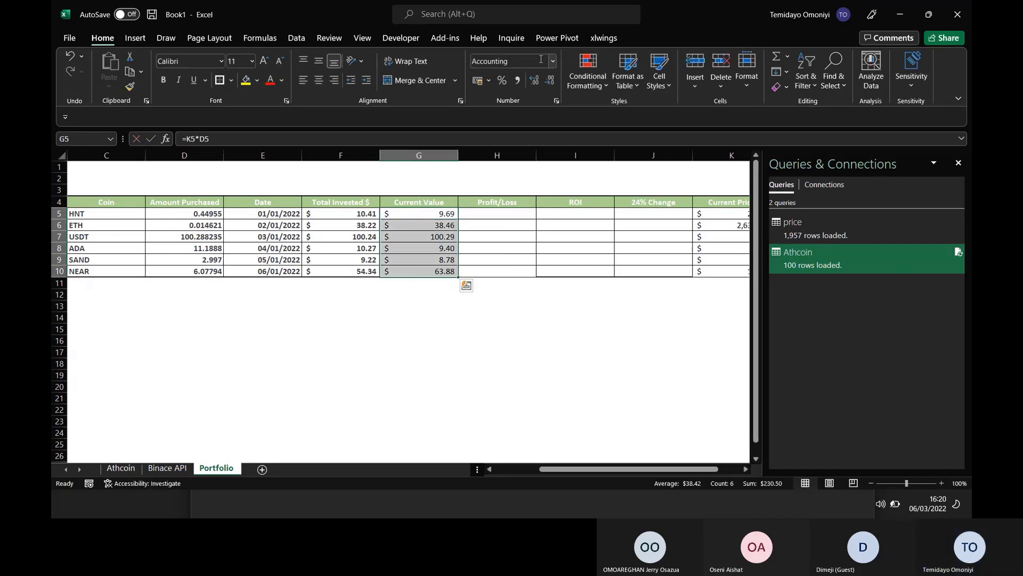
left_click(553, 65)
left_click(511, 86)
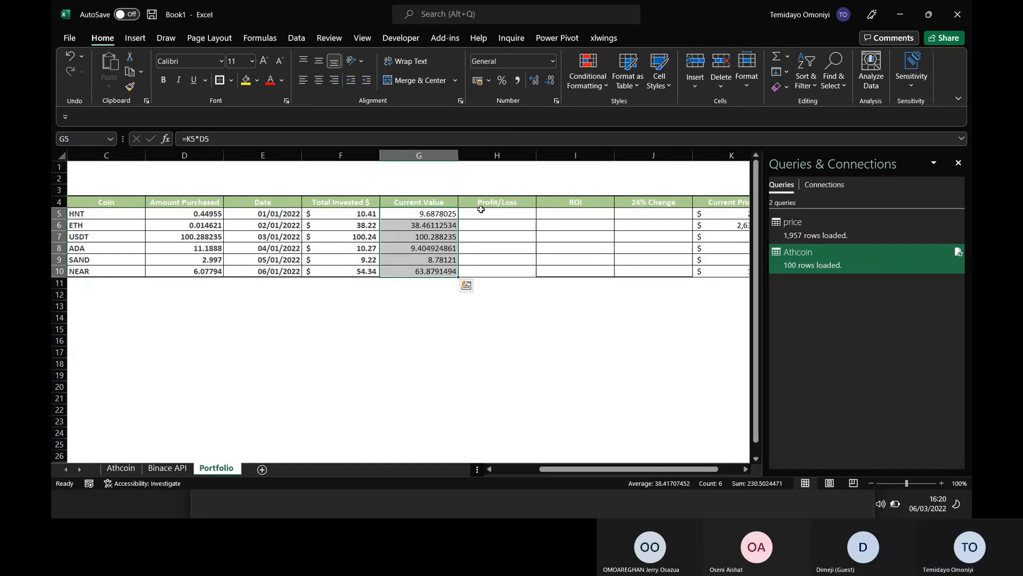
- Enter the Profit/Loss formula =G5-F5 in H5 and fill it down to H10
left_click(485, 211)
type("=")
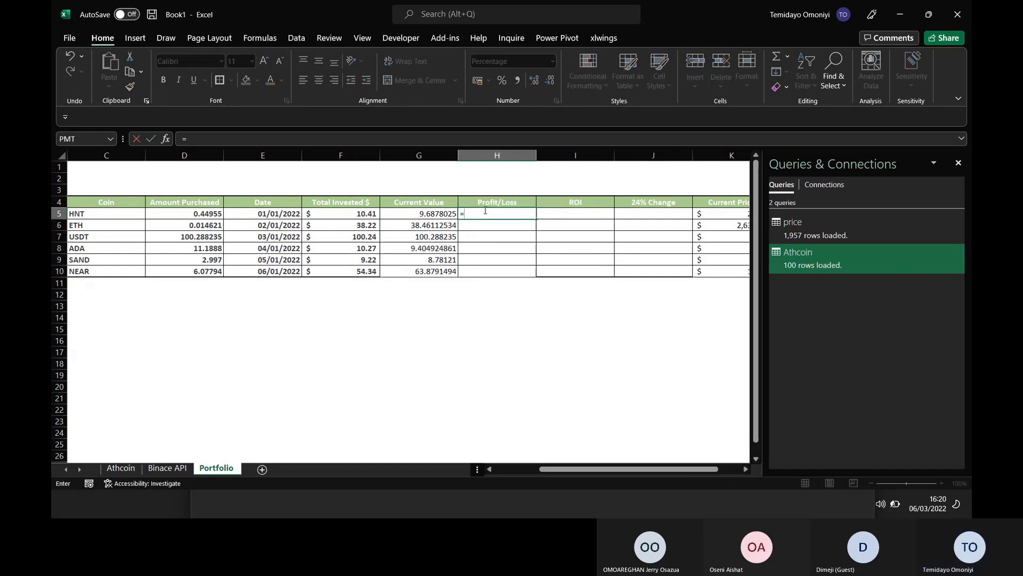
left_click(423, 214)
type("-")
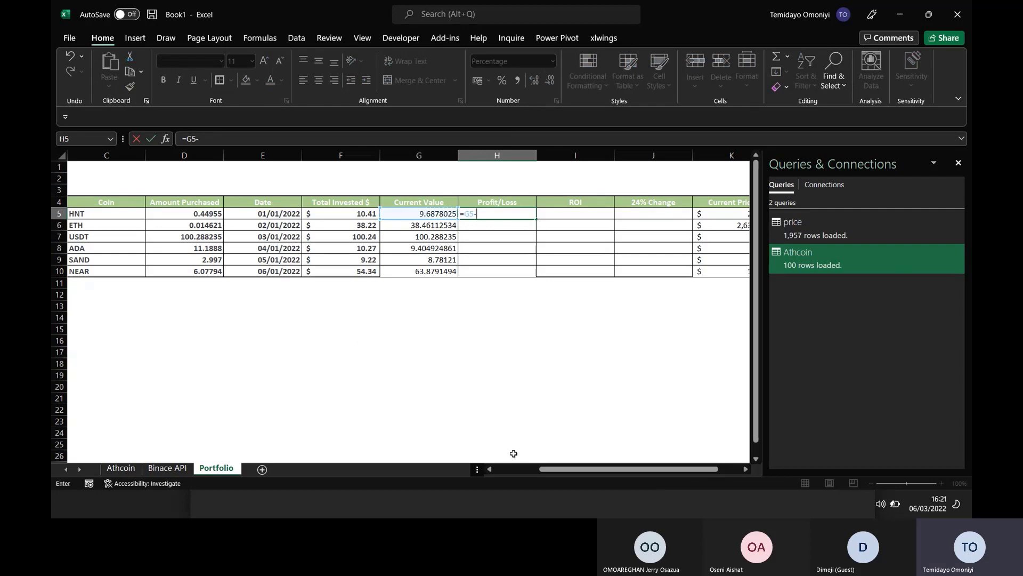
left_click(367, 214)
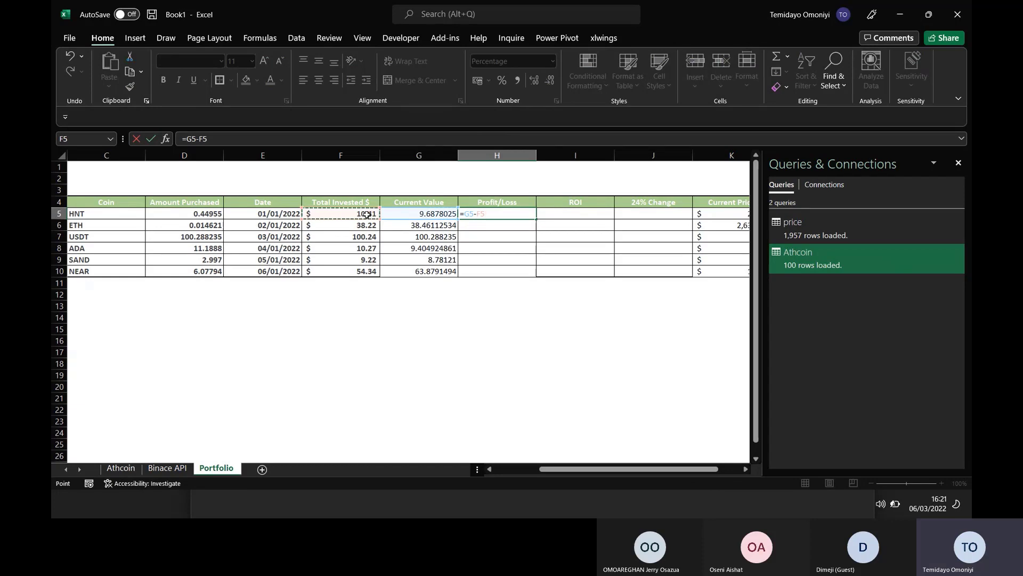
key("Return")
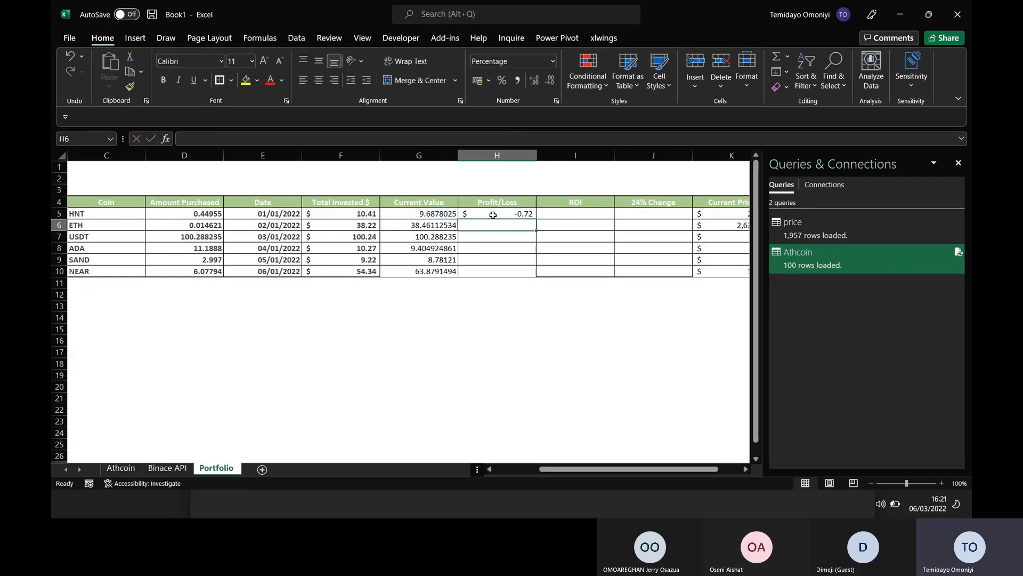
left_click(494, 214)
double_click(536, 219)
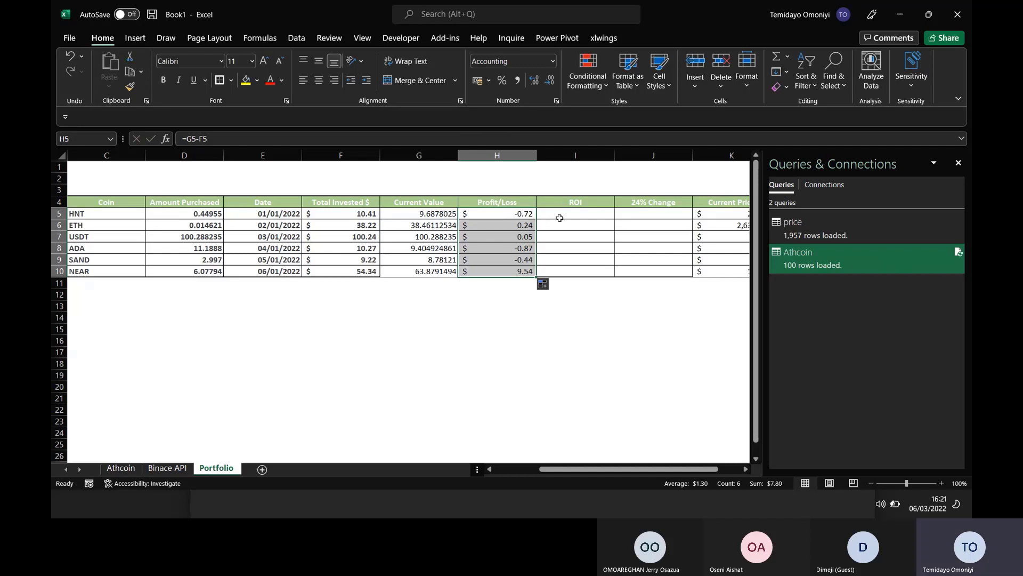
- Calculate ROI in I5 with the formula =H5/F5 and fill it down to I10
left_click(560, 218)
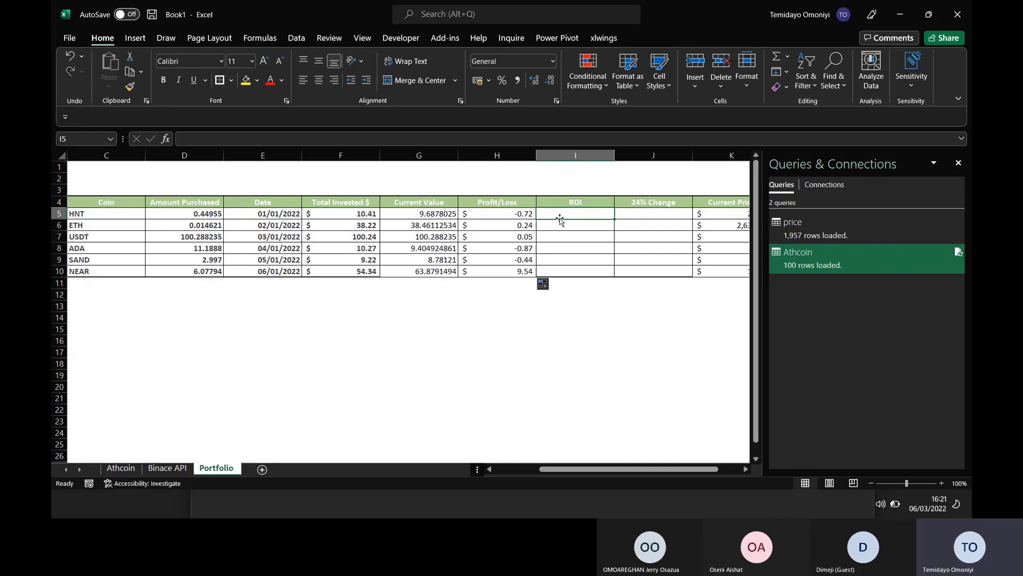
type("=")
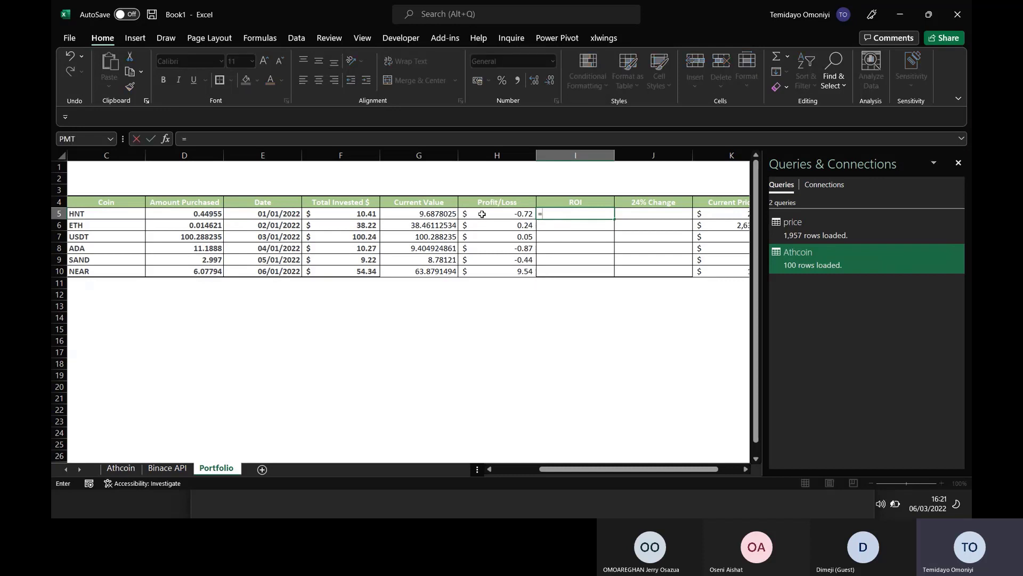
left_click(482, 214)
type("/")
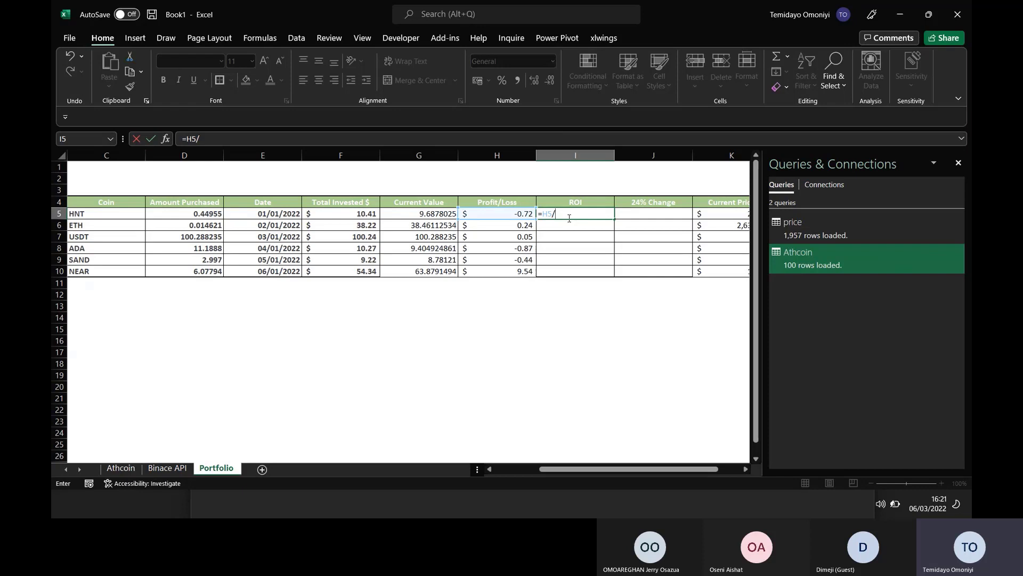
left_click(347, 214)
key("Return")
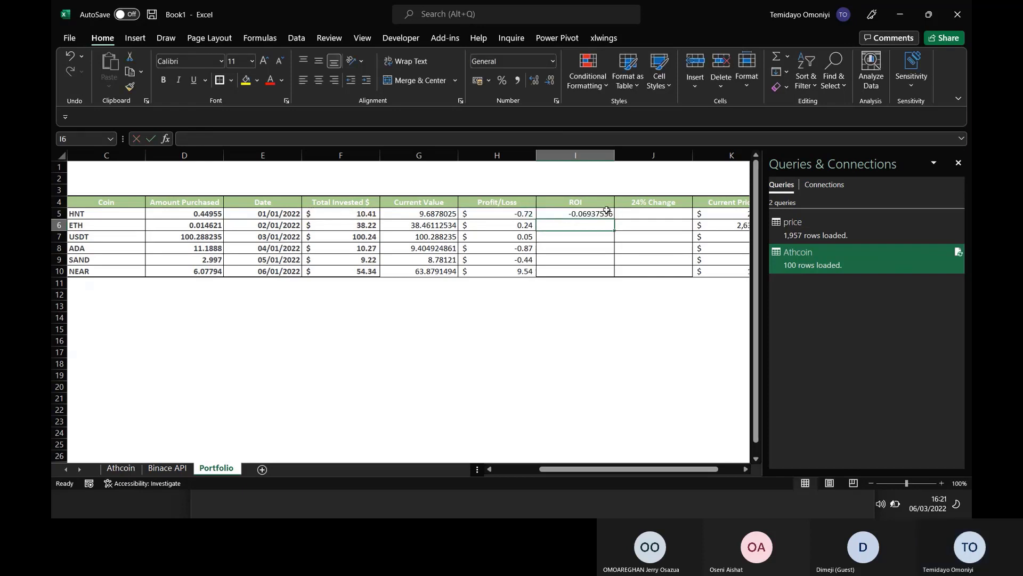
left_click(608, 213)
double_click(615, 218)
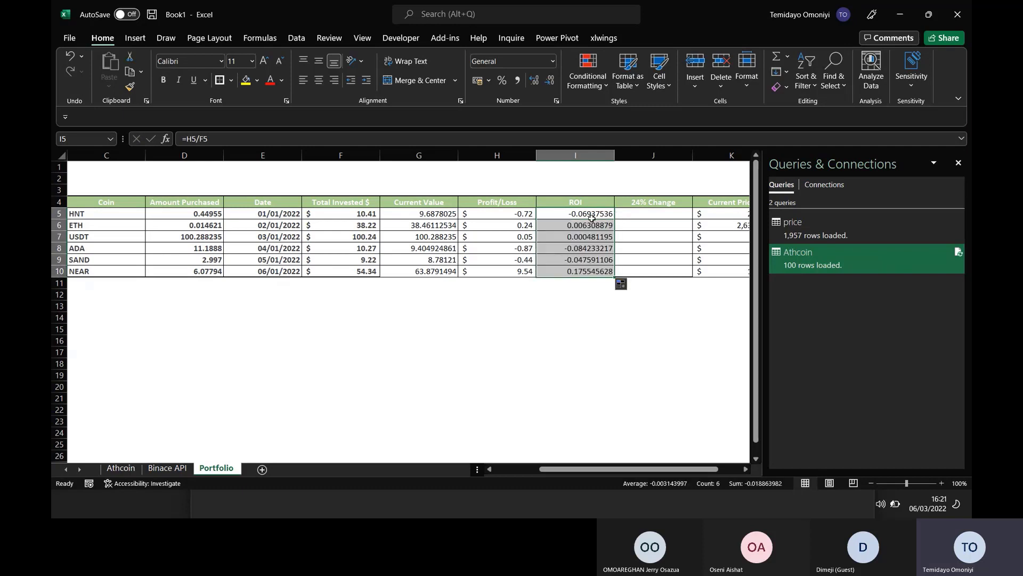
- Format the ROI cells I5:I10 as Percentage with two decimal places
left_click(502, 80)
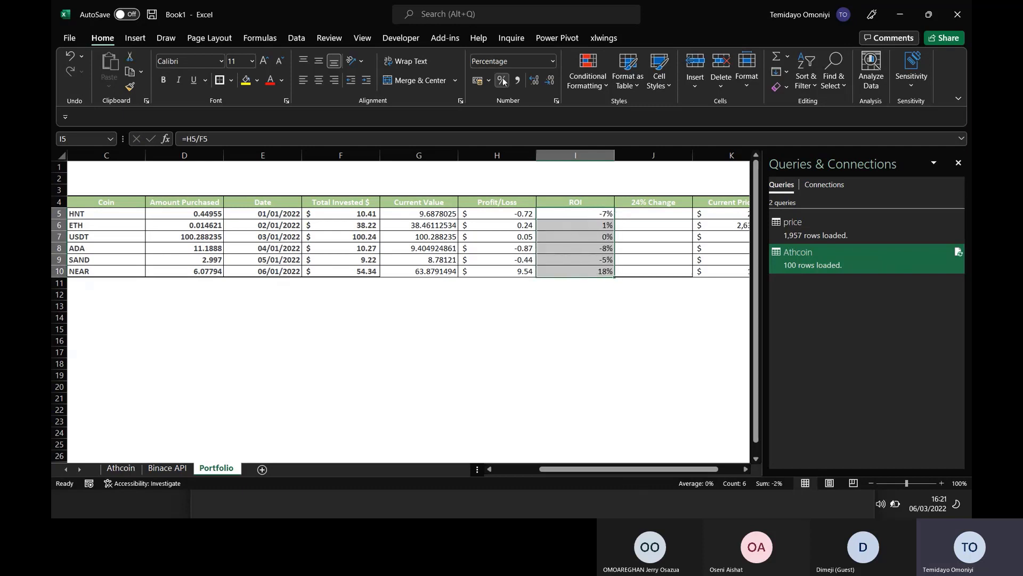
left_click(534, 80)
left_click(534, 80)
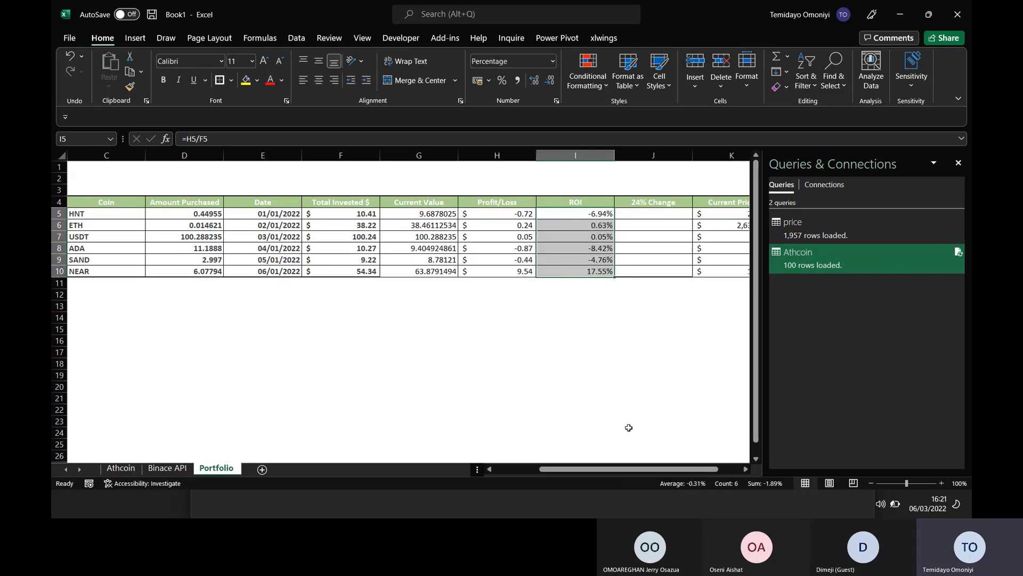
- Examine the 24H Change column on the Athcoin sheet as the source for cell J5 on the Portfolio sheet
left_click_drag(622, 469, 641, 468)
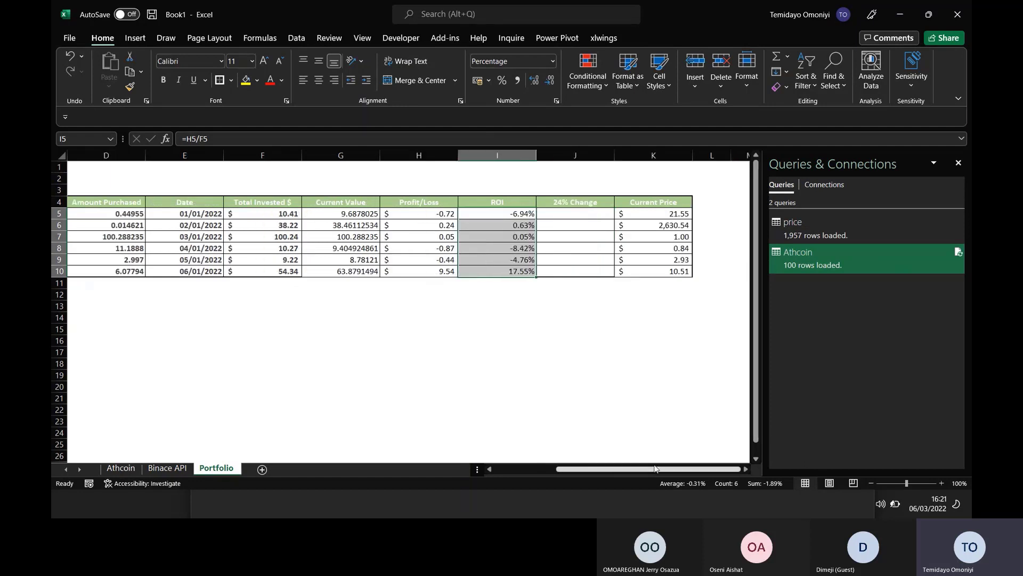
left_click(564, 214)
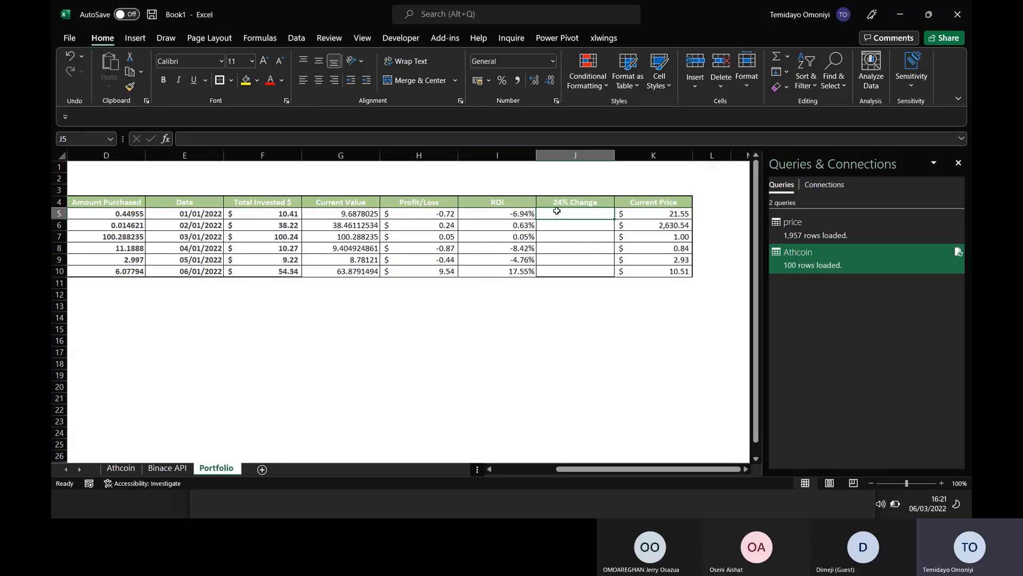
left_click(121, 468)
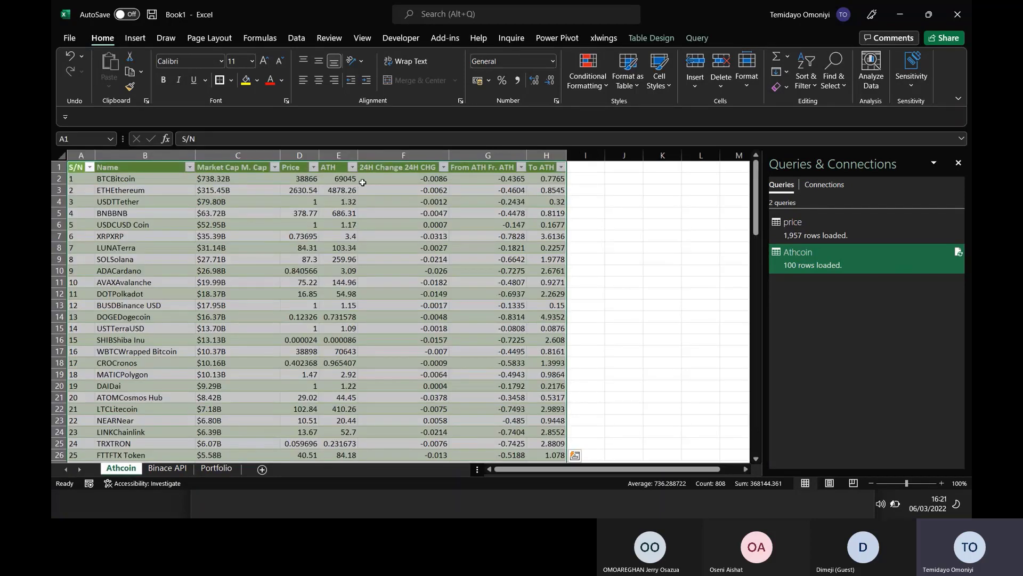
left_click(389, 177)
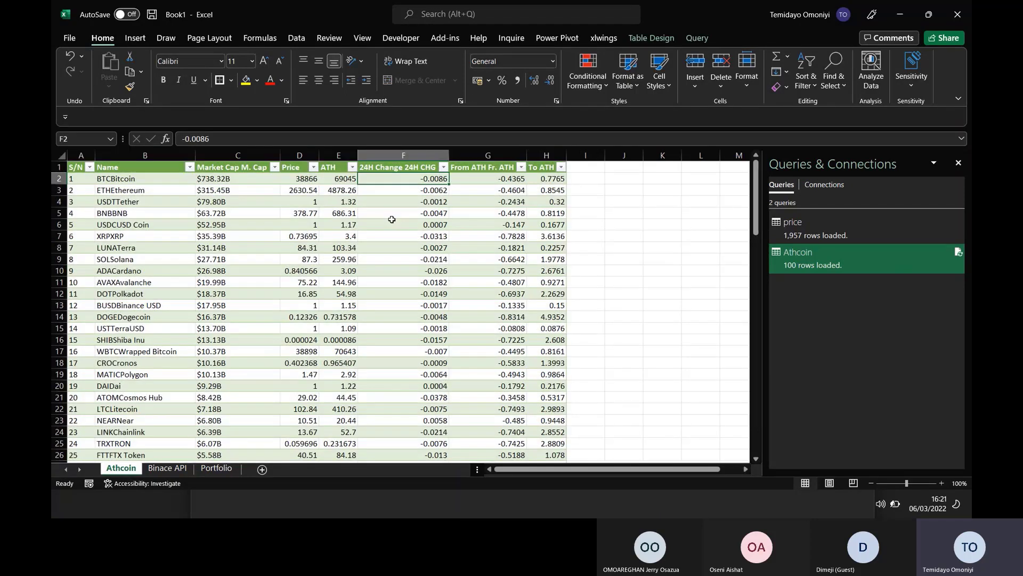
left_click(211, 469)
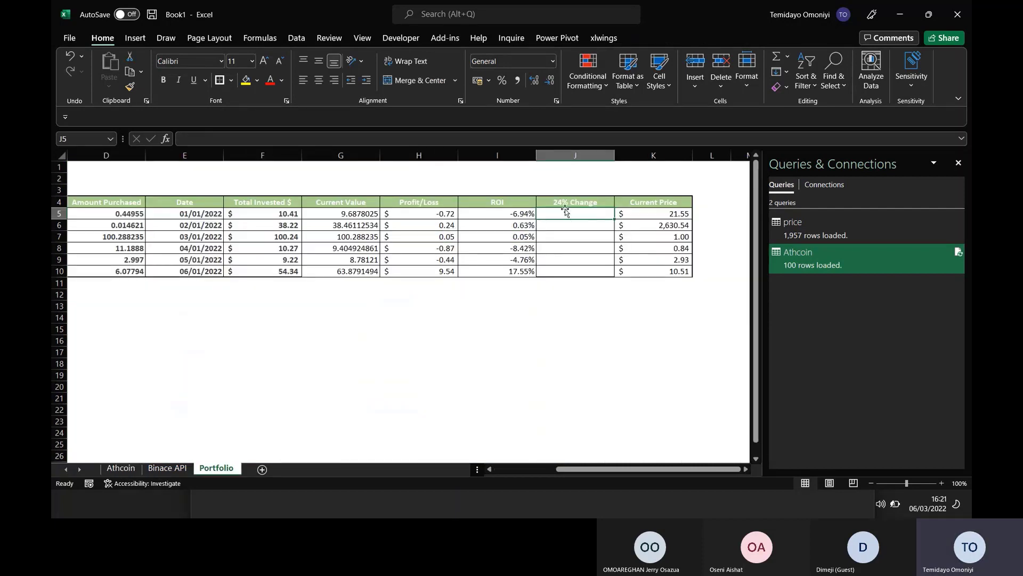
type("=vl")
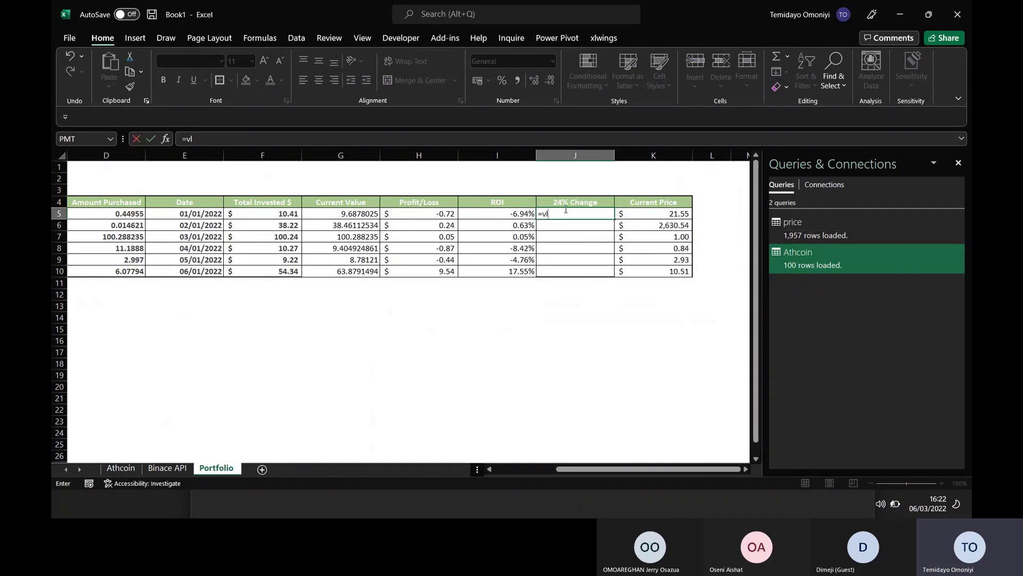
key("alt+Tab")
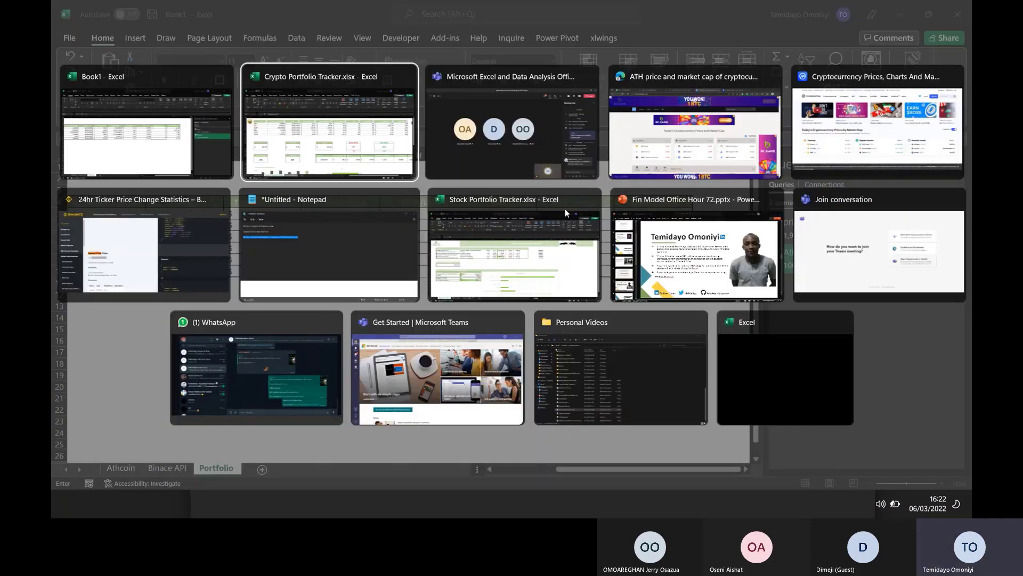
key("alt+Tab")
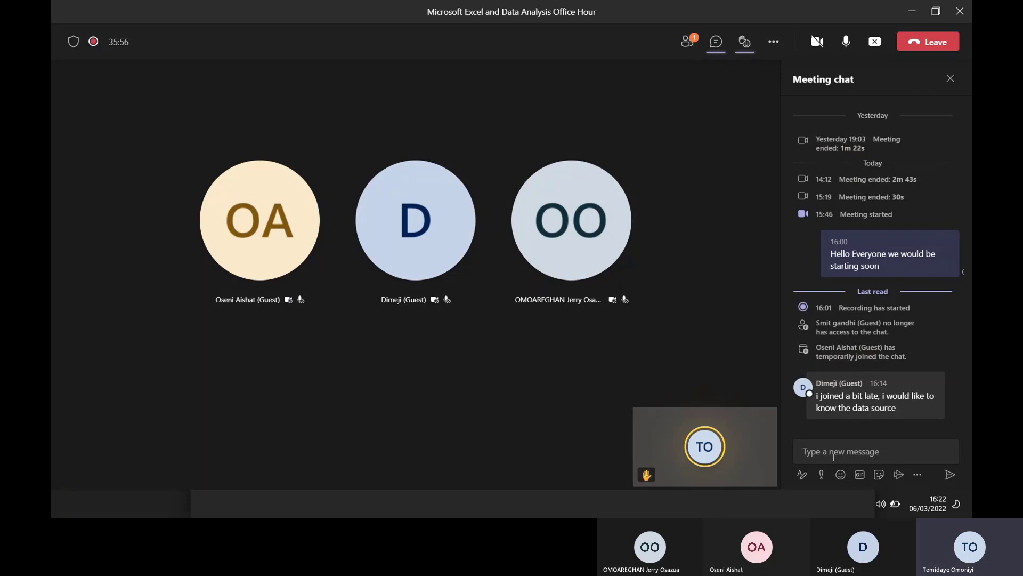
key("alt+Tab")
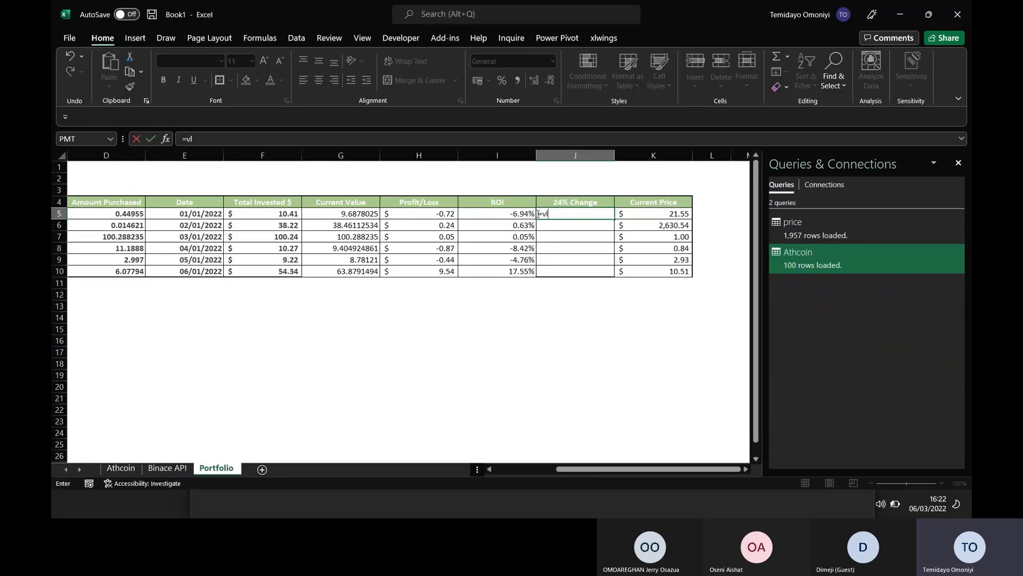
key("BackSpace")
key("BackSpace")
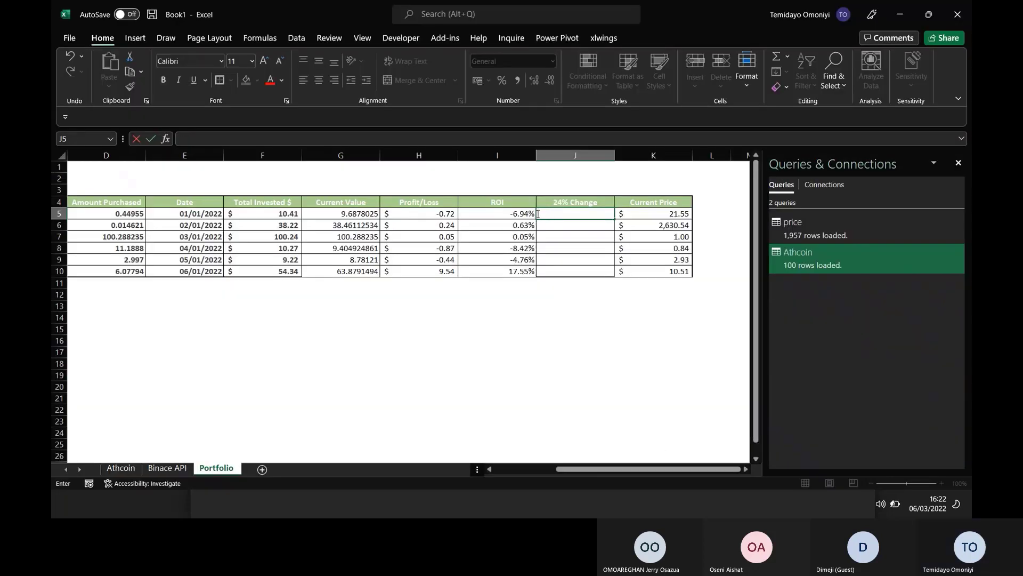
- Start a VLOOKUP formula in J5 with the wildcard lookup value C5&"*", and close Queries & Connections to free up space
type("vl")
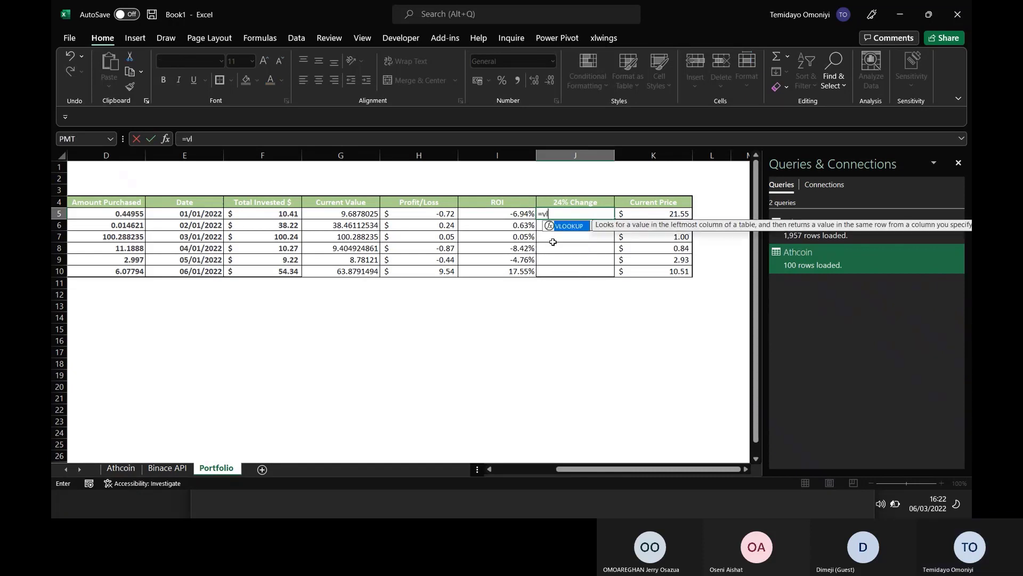
key("Tab")
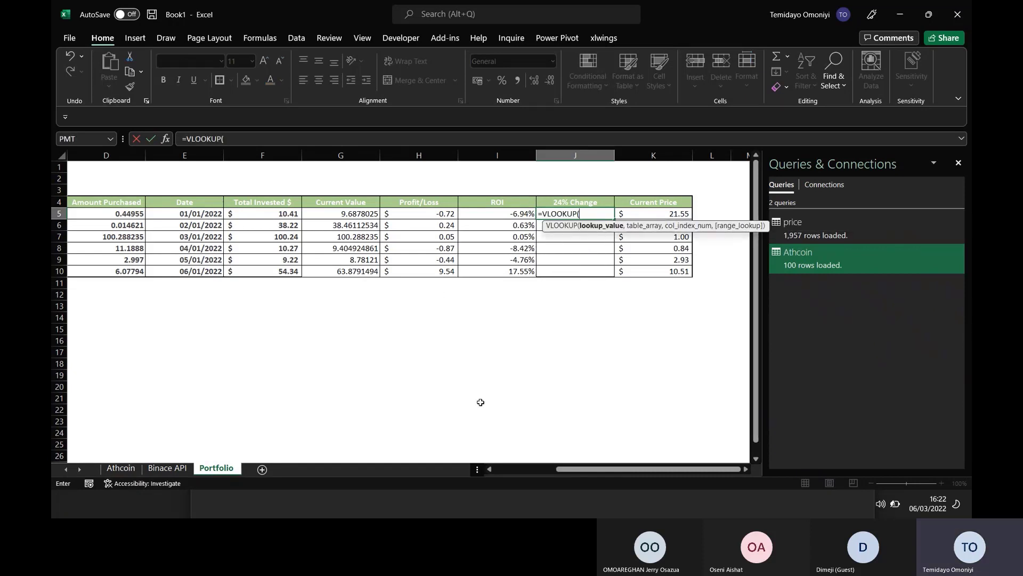
left_click_drag(605, 470, 541, 470)
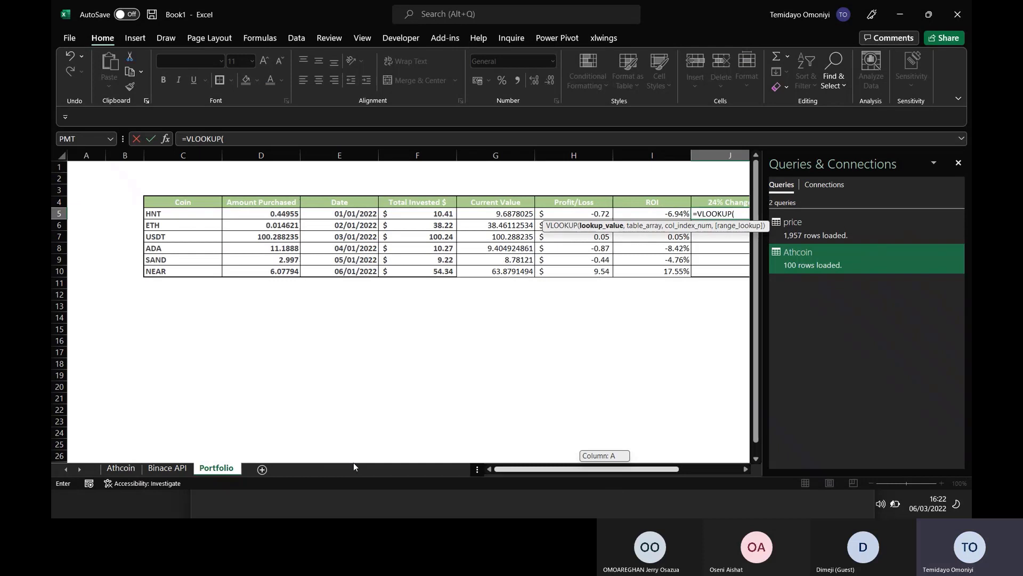
left_click(166, 212)
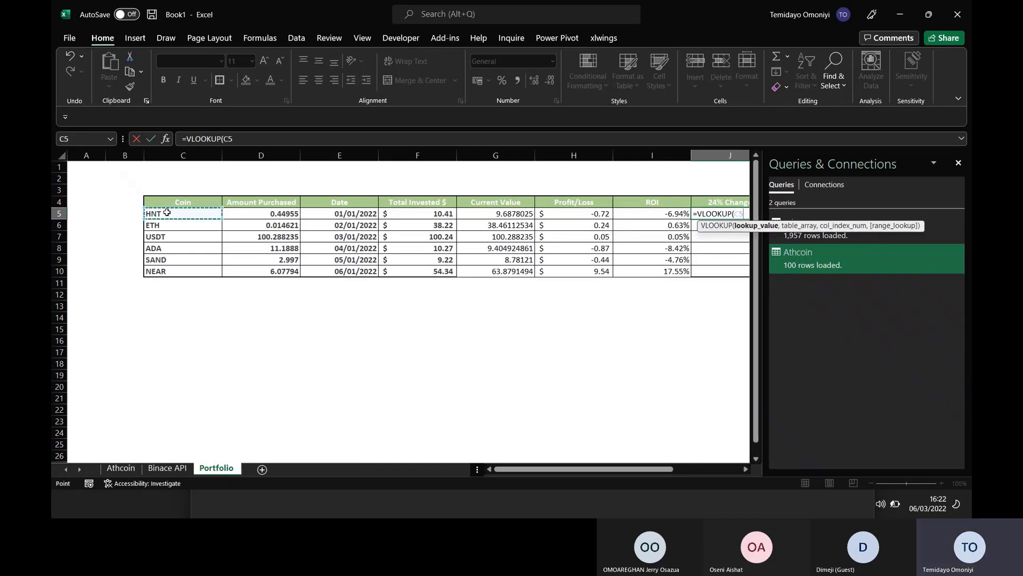
type("&\"")
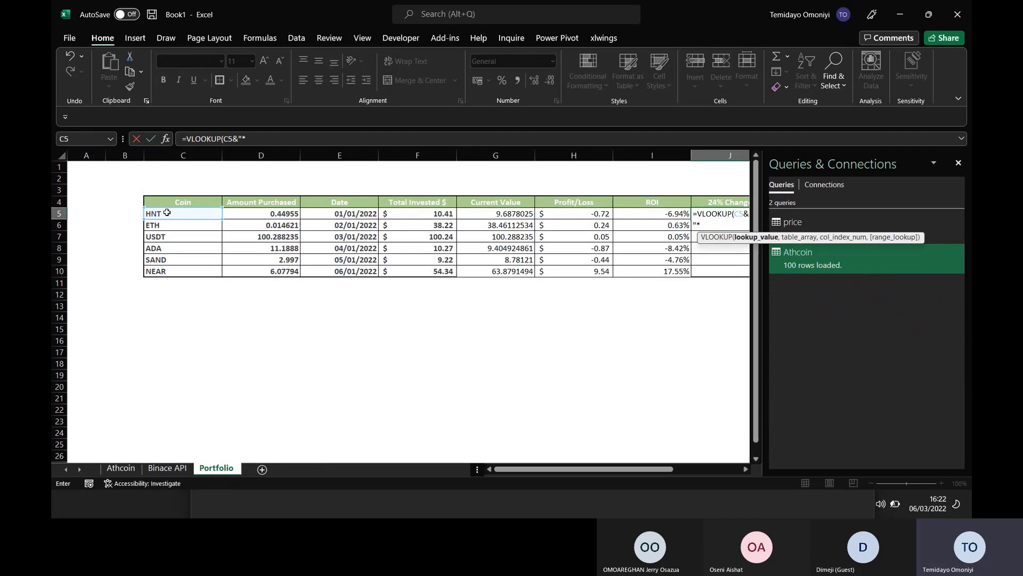
type("*\"")
left_click(959, 163)
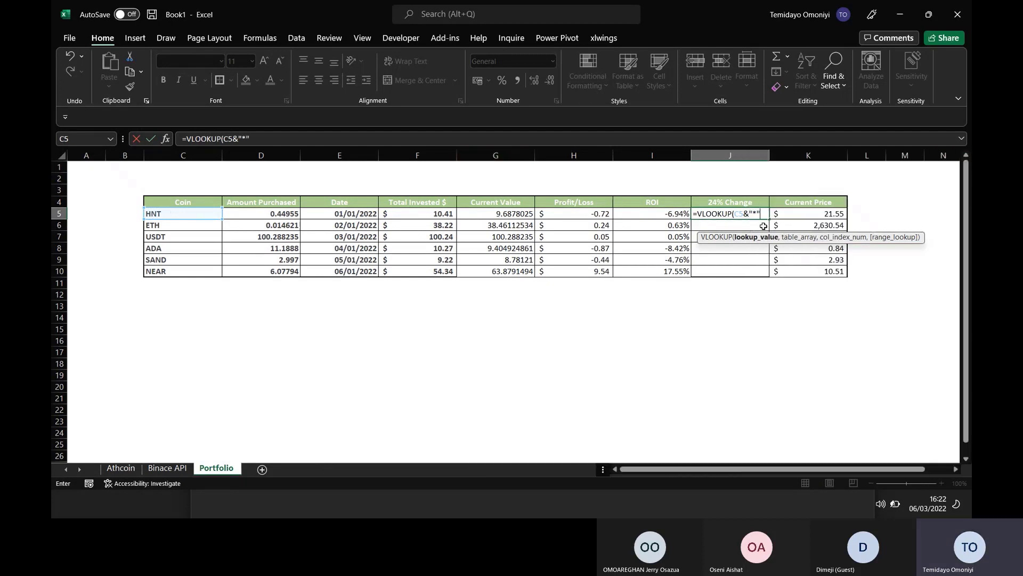
type(",")
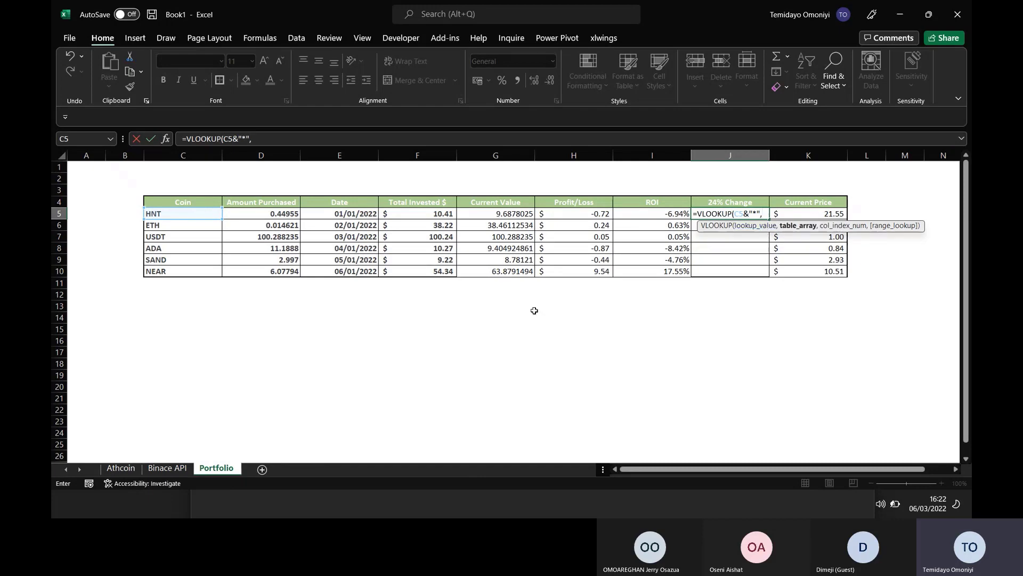
- Complete the VLOOKUP with Athcoin[[Name]:[24H Change 24H CHG]], column 5 and match type 0, and fill it down to J10
left_click(121, 469)
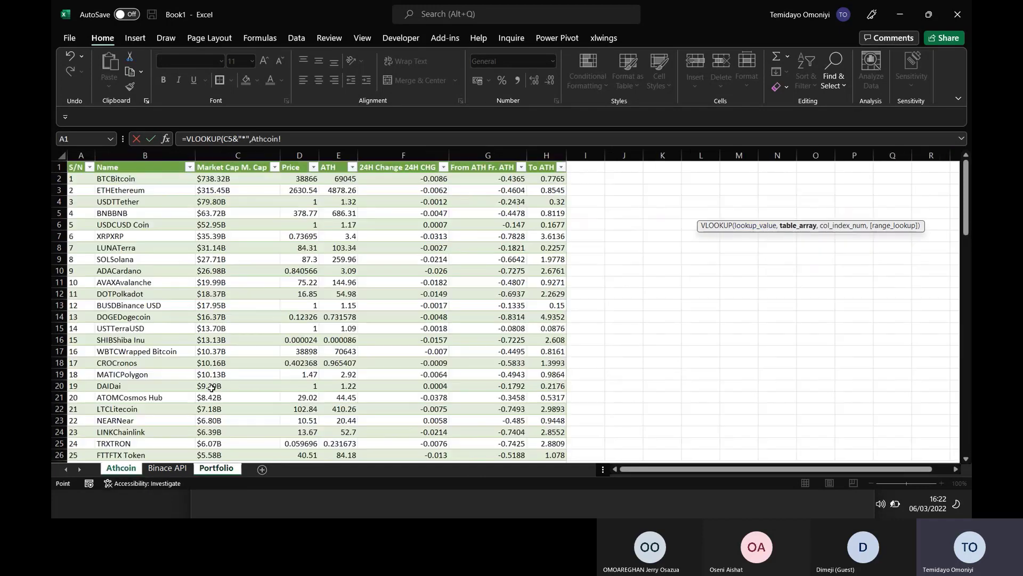
left_click_drag(116, 179, 453, 461)
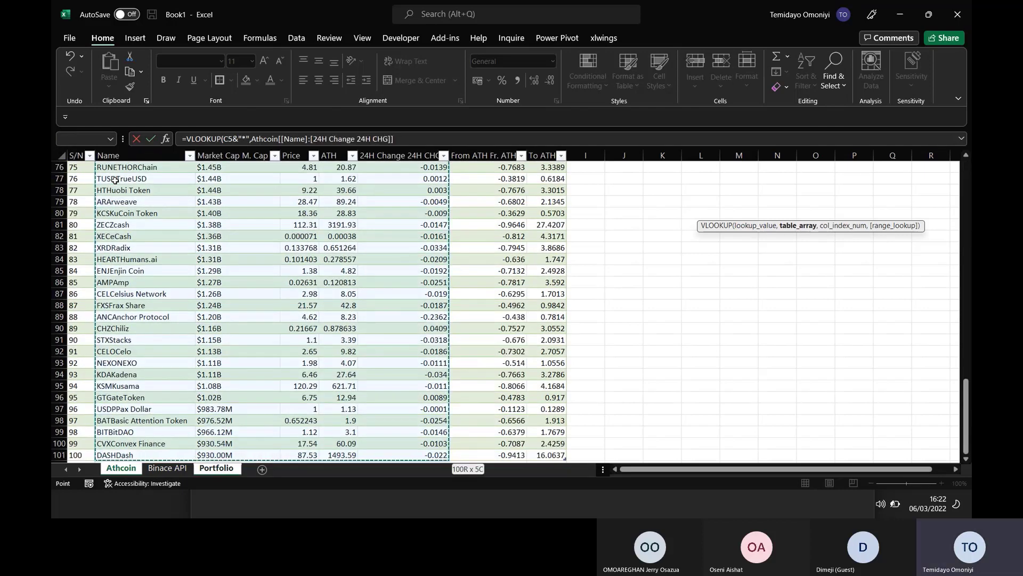
type(",5")
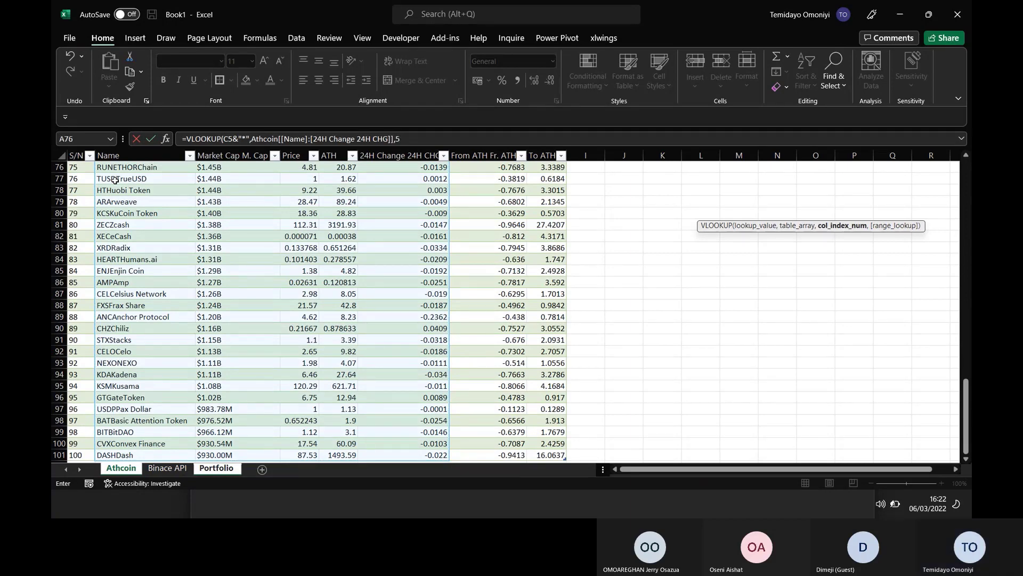
type(",0")
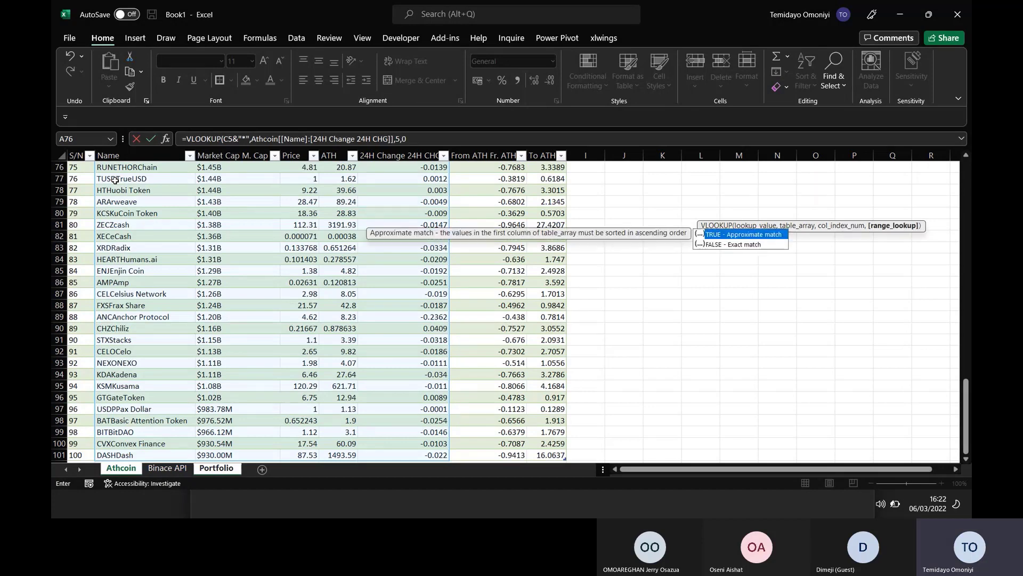
type(")")
key("Return")
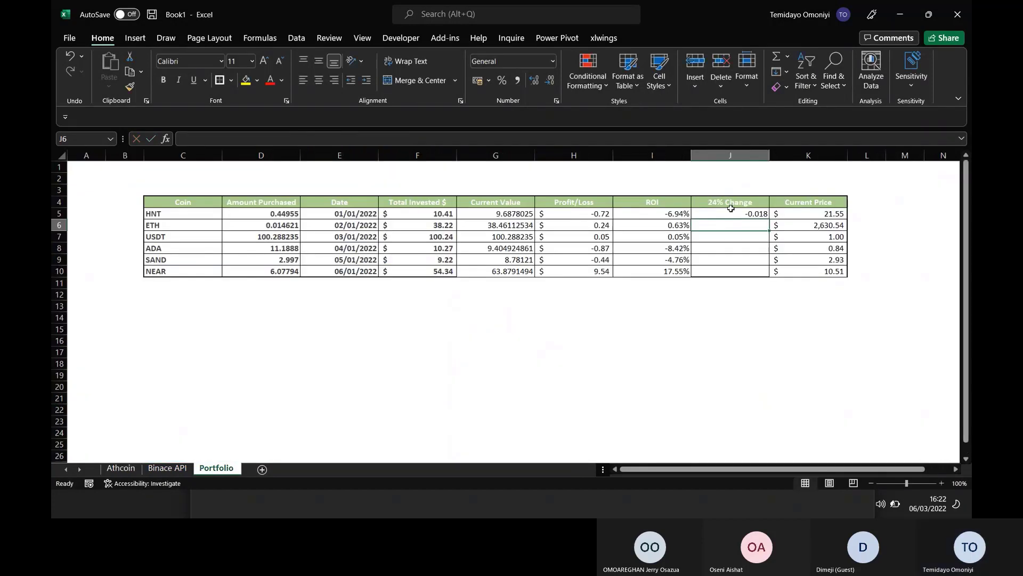
left_click(729, 213)
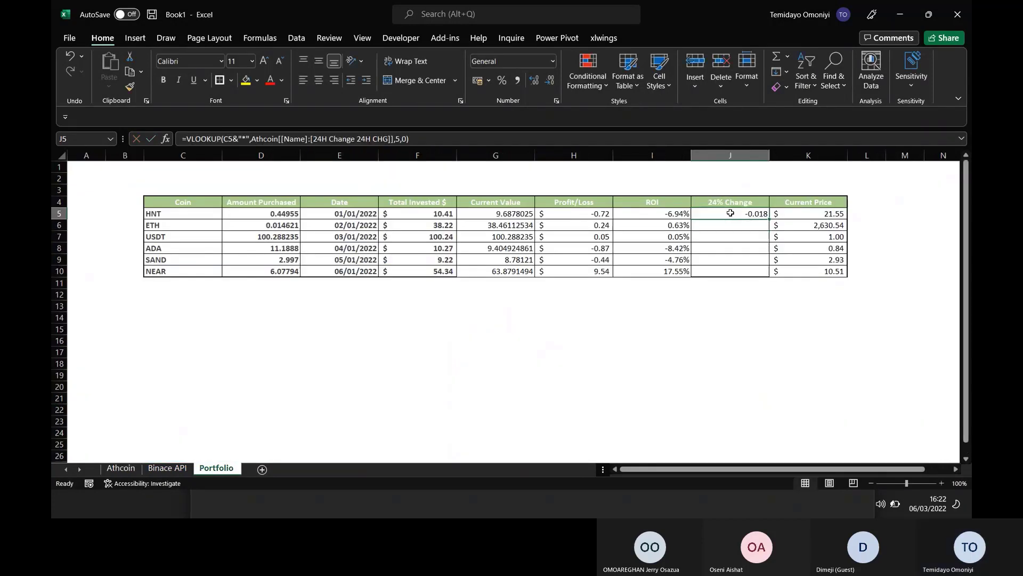
double_click(768, 220)
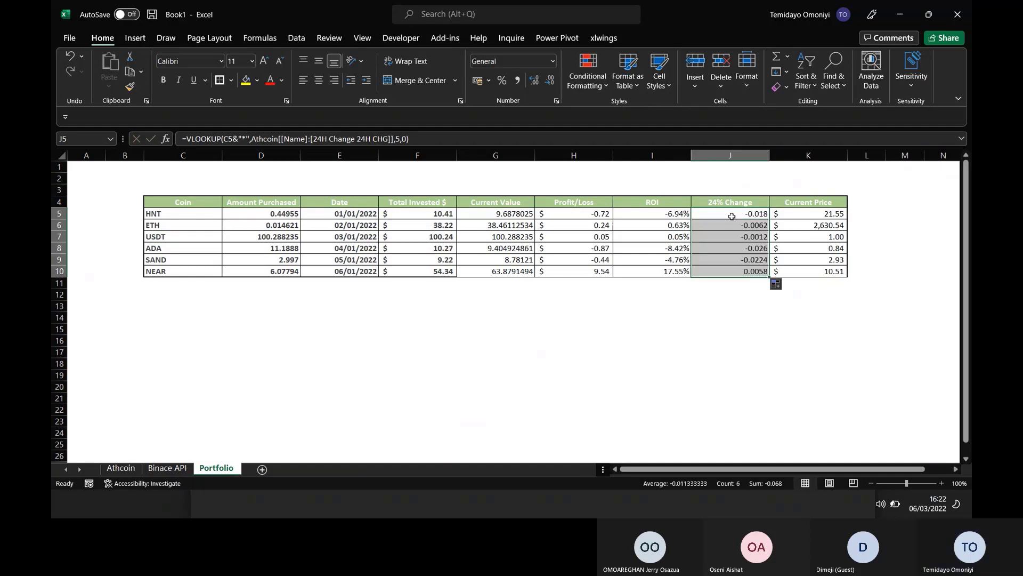
- Format the 24-hour change cells J5:J10 as Percentage with two decimal places
left_click(501, 80)
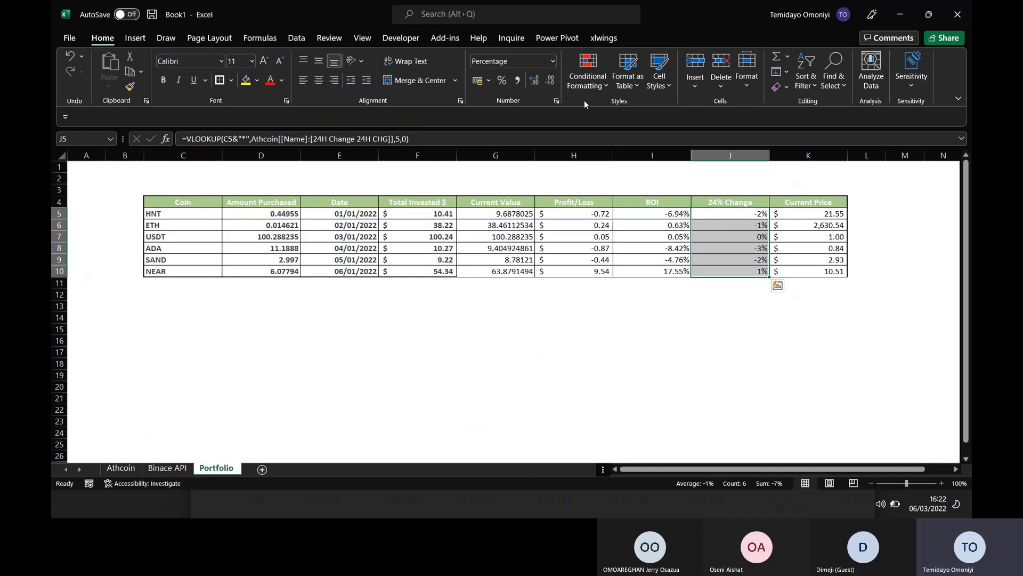
left_click(529, 81)
left_click(529, 81)
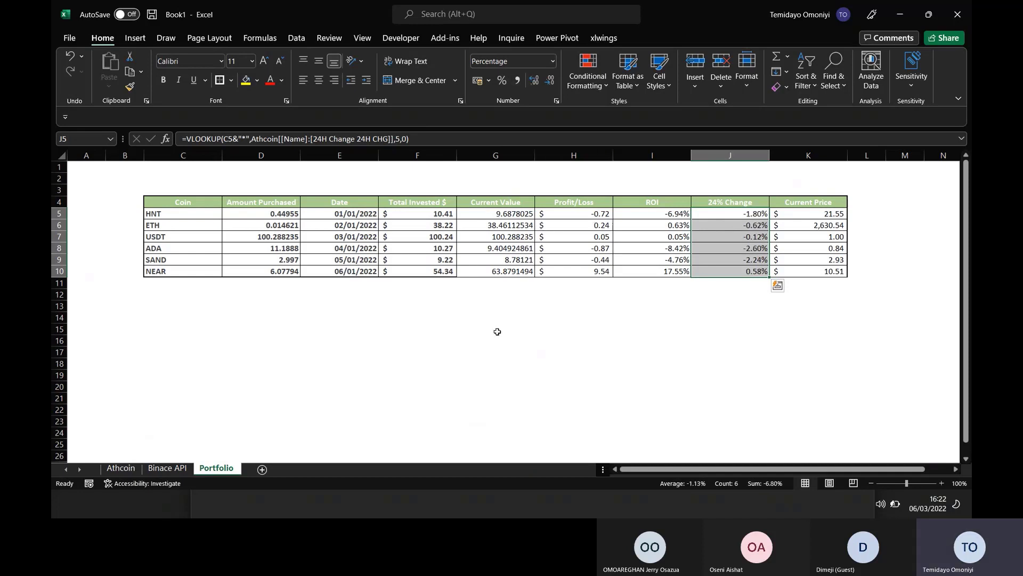
left_click(498, 331)
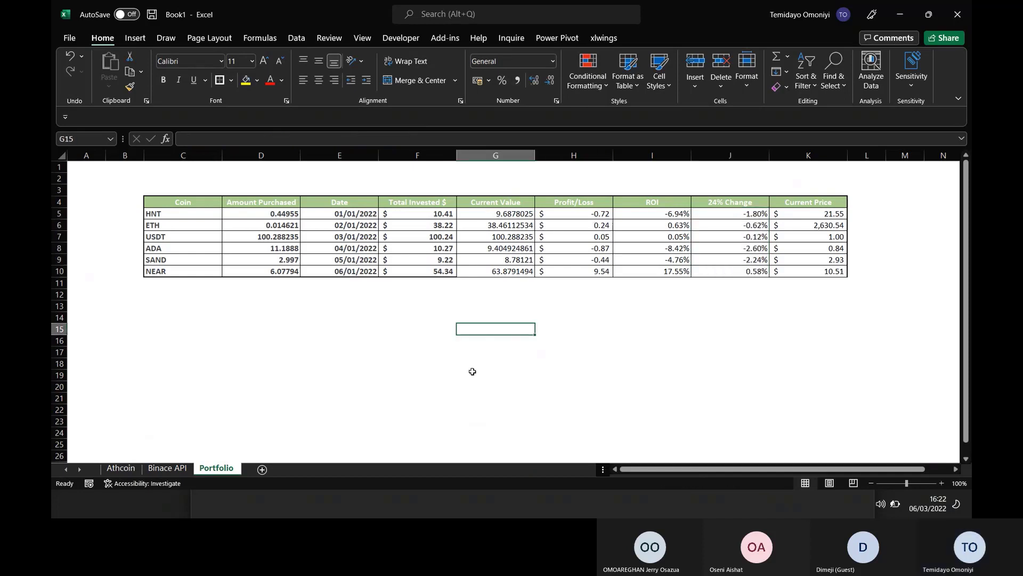
left_click(209, 331)
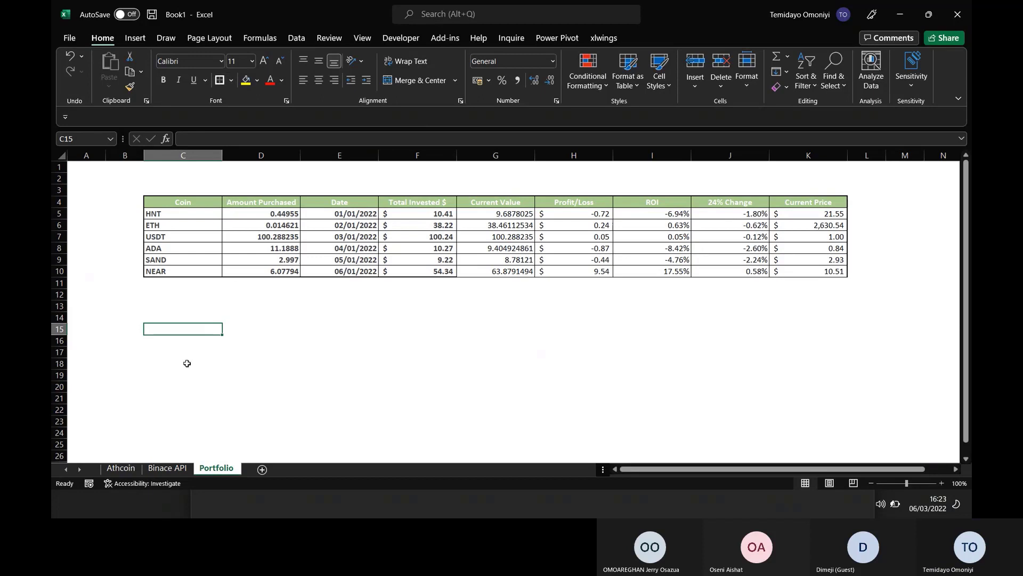
- Merge cells C15:C16 below the coin table and add an outside border around the merged cell
key("shift+Down")
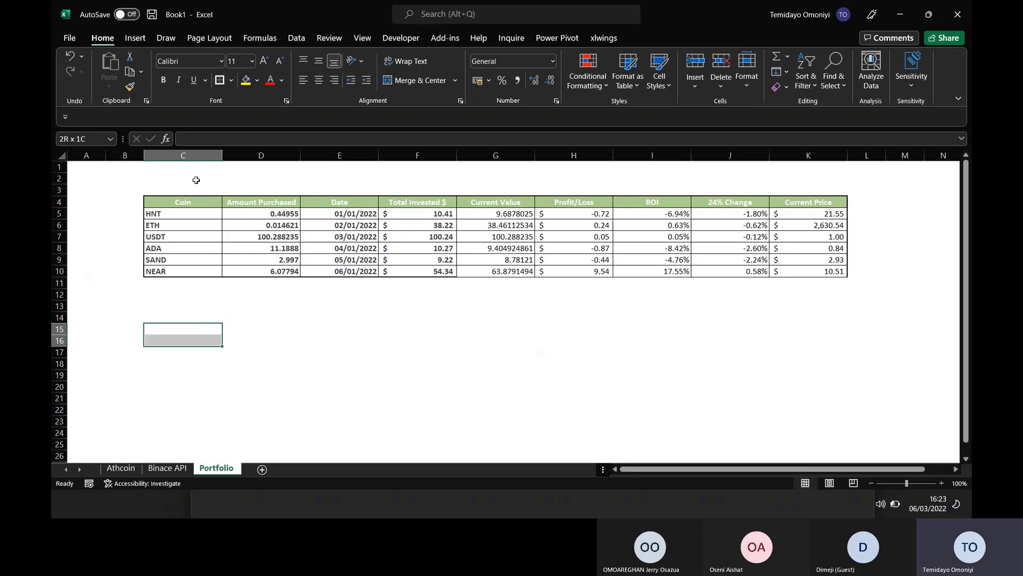
left_click(409, 79)
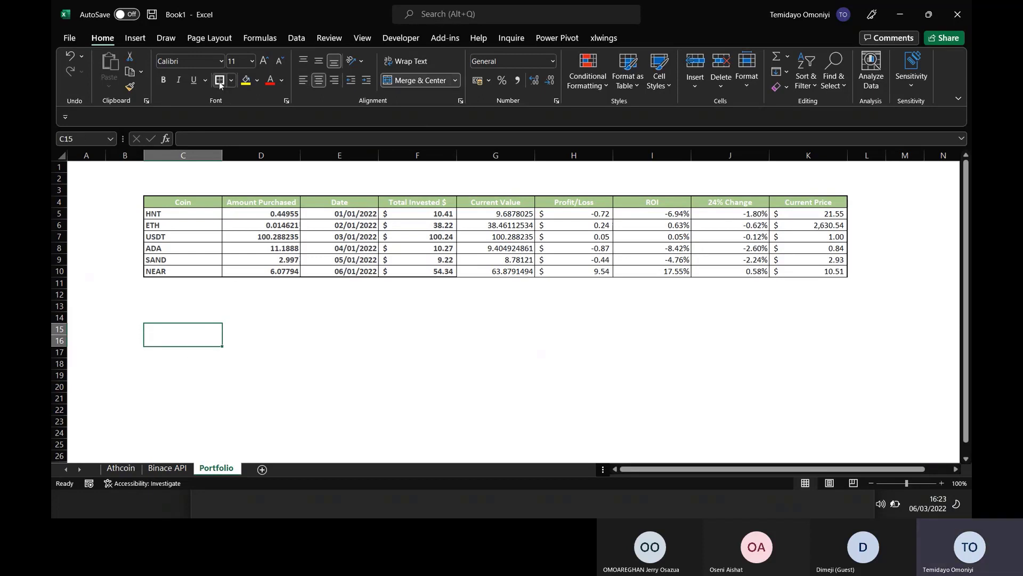
left_click(242, 350)
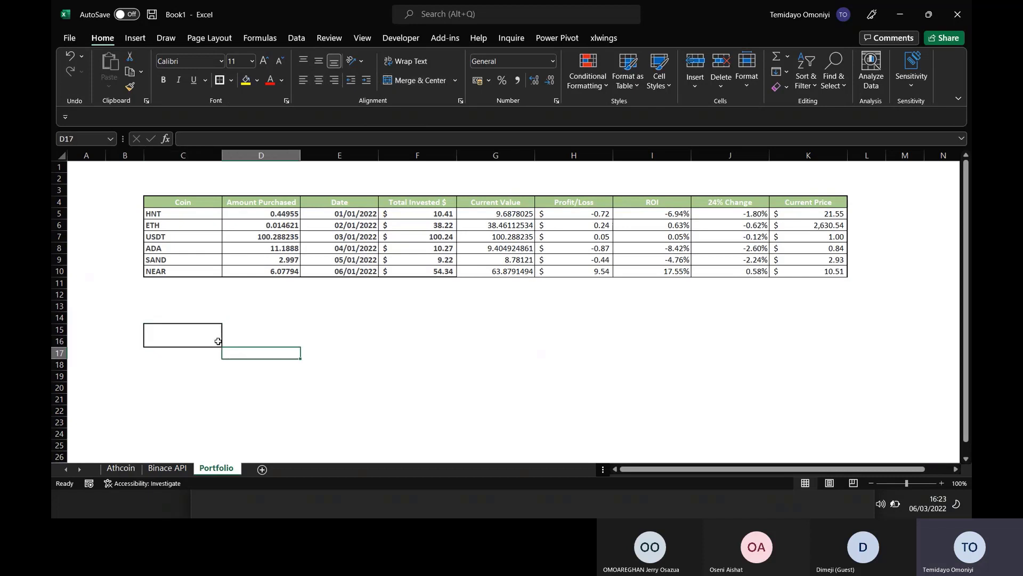
- Label the box in C14 with the heading Total Cost
left_click(171, 317)
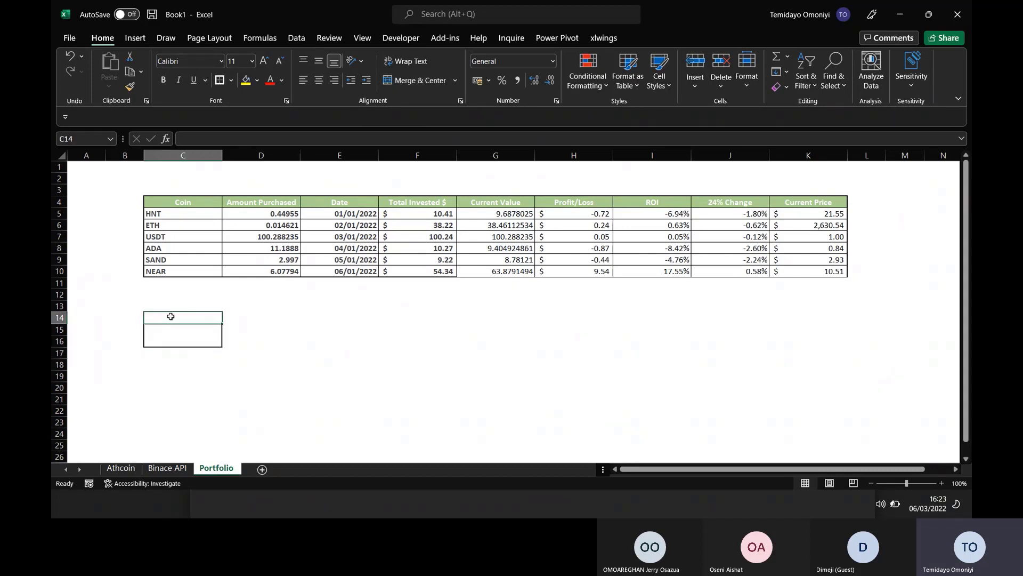
type("Co")
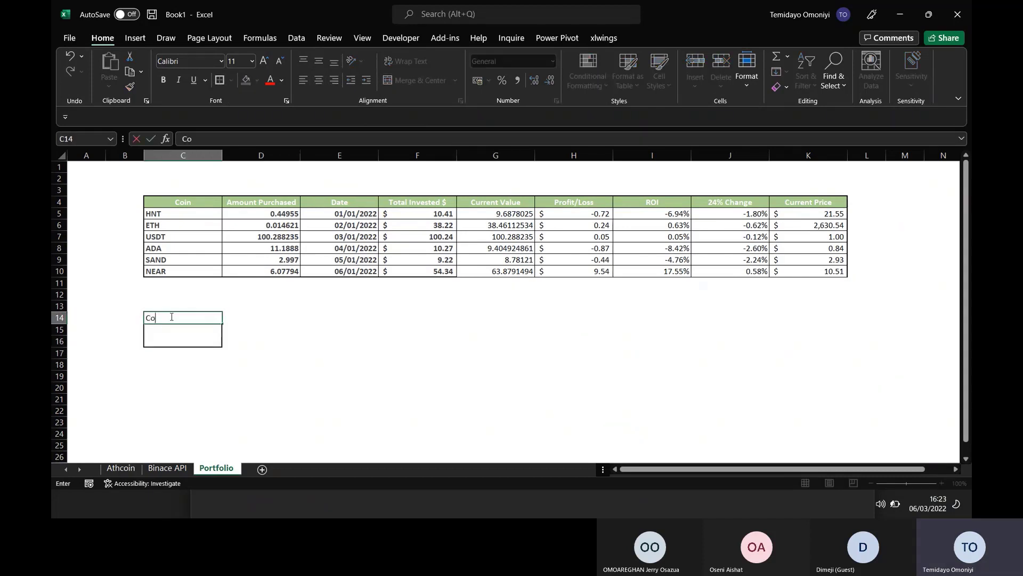
key("BackSpace")
key("BackSpace")
type("Total Cost")
key("Return")
- Sum the Total Invested $ values F5:F10 in the merged cell under Total Cost
type("=")
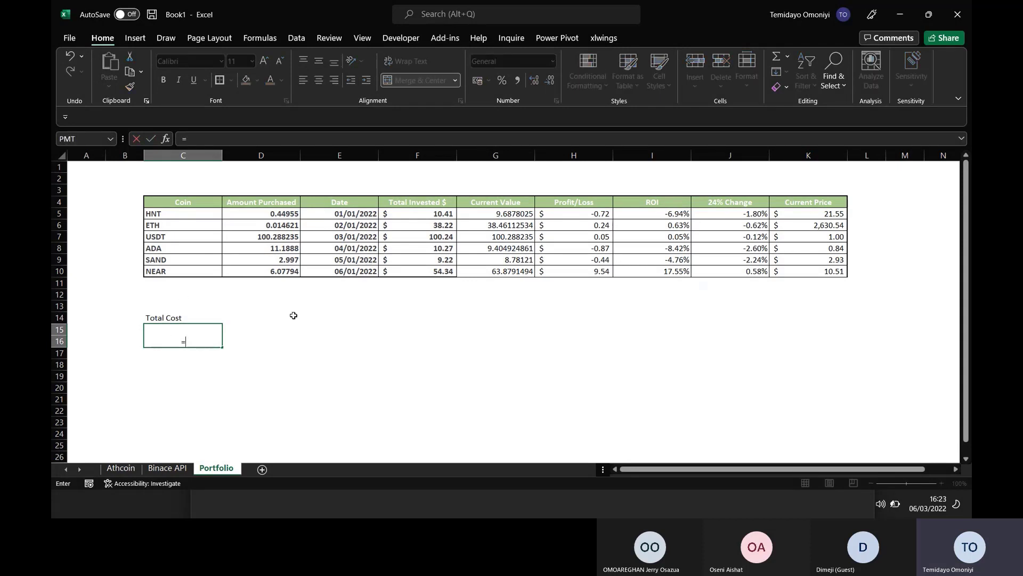
type("sum")
key("Tab")
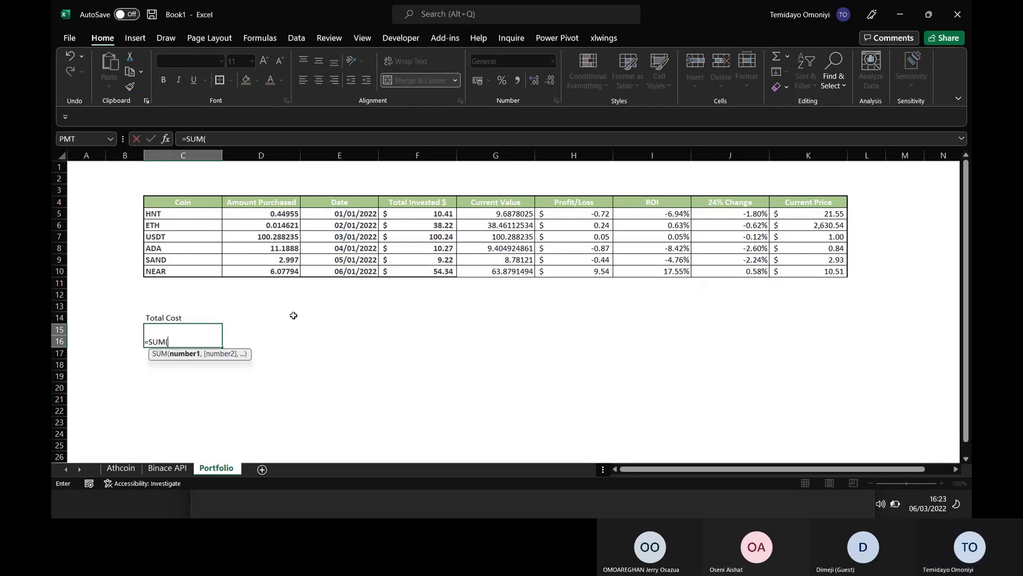
left_click(436, 214)
key("ctrl+shift+Down")
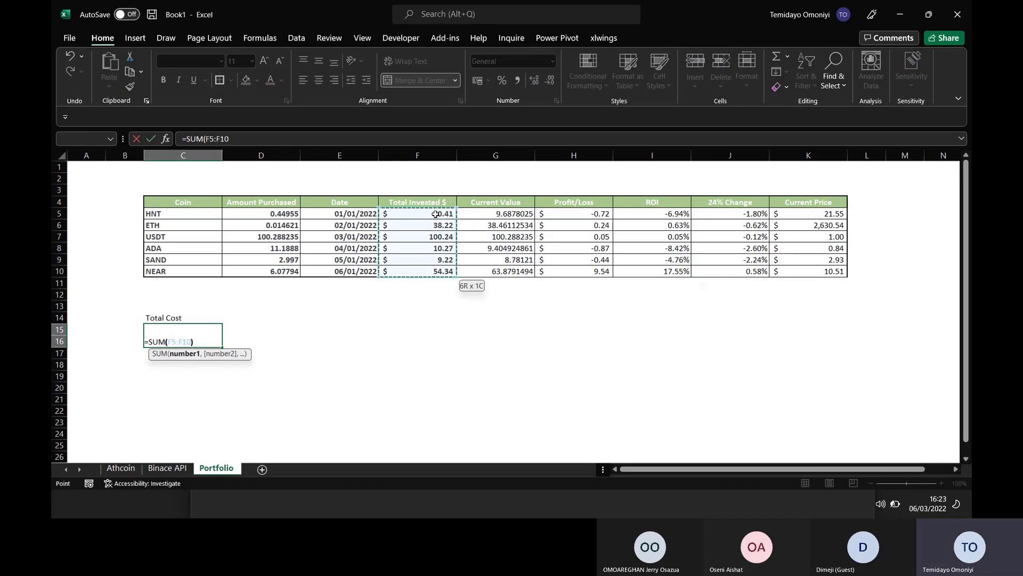
key("Return")
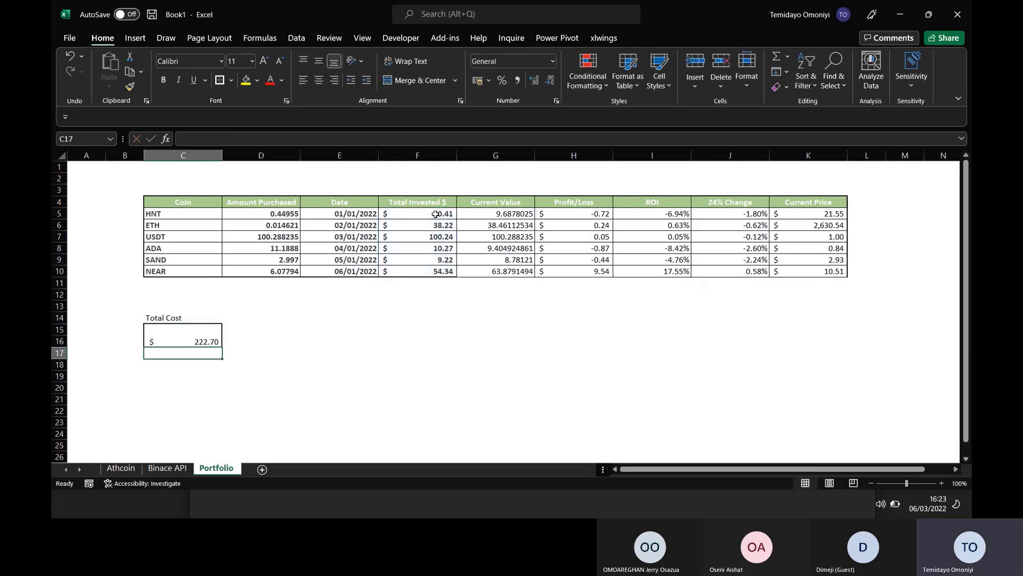
- Make the Total Cost label and its amount bold, and align the amount to the vertical middle of its cell
left_click(212, 329)
key("ctrl+b")
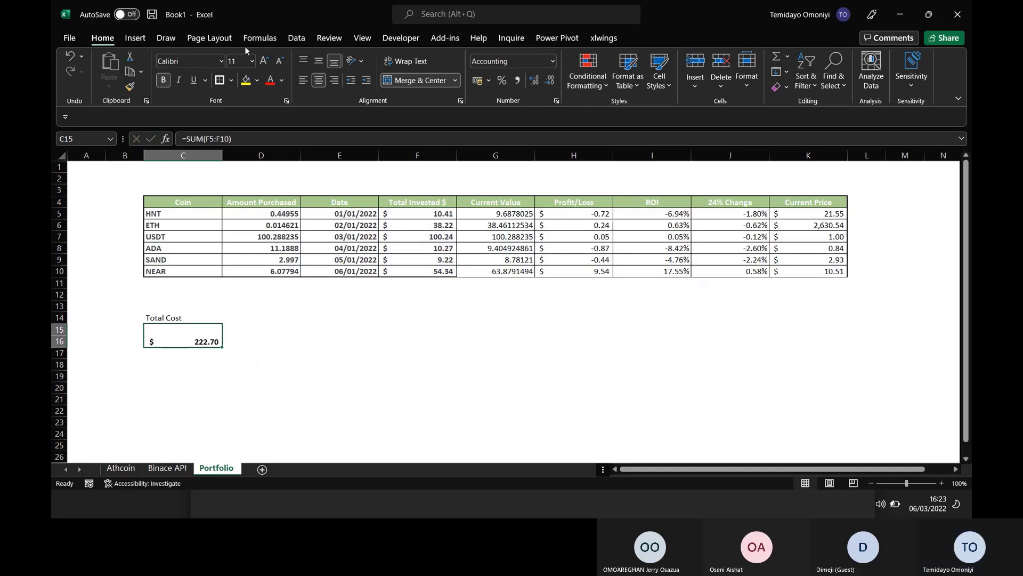
left_click(318, 62)
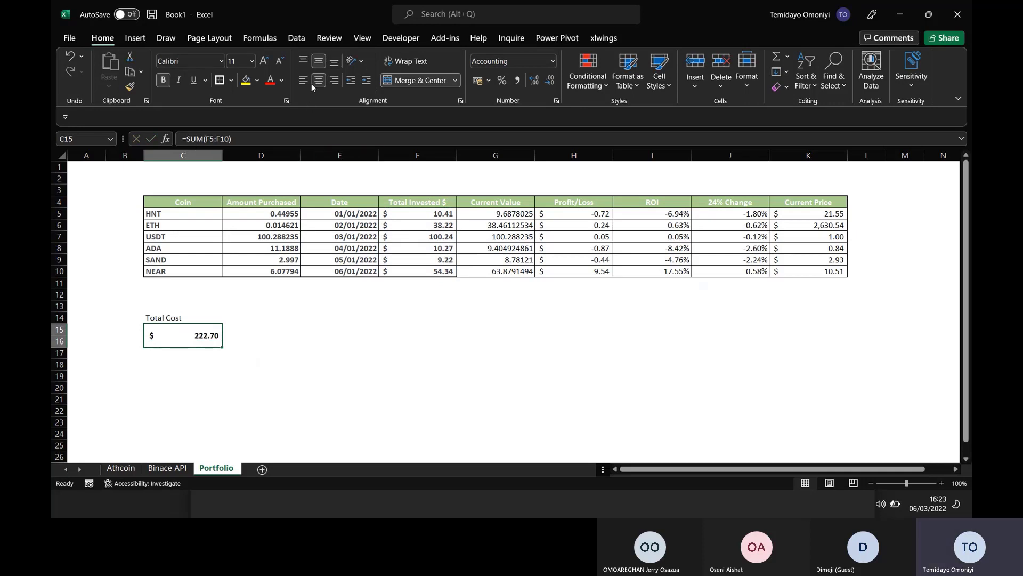
left_click(177, 318)
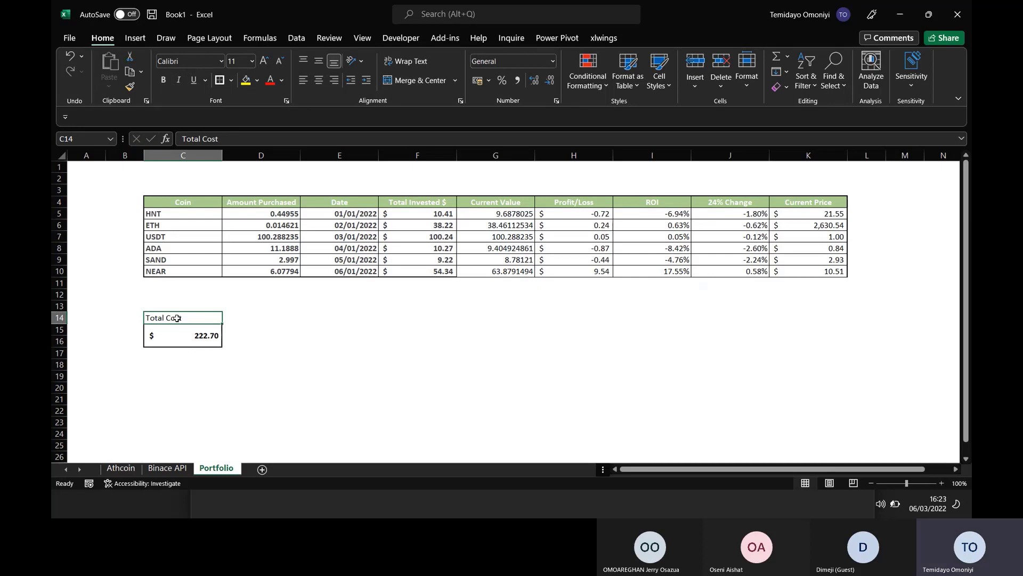
key("ctrl+b")
- Enter the heading Profit/Loss in cell E14
left_click(285, 321)
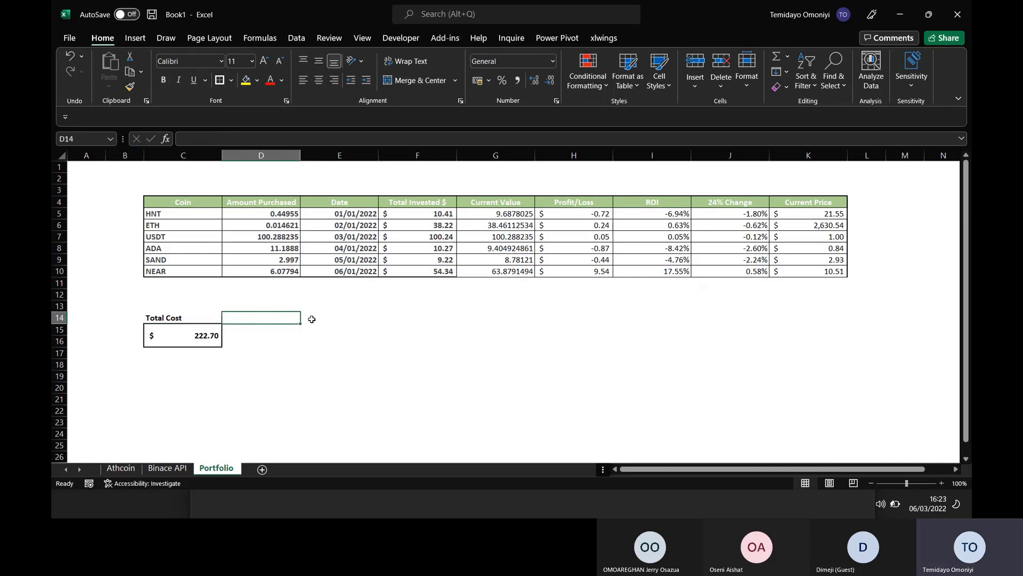
left_click(338, 321)
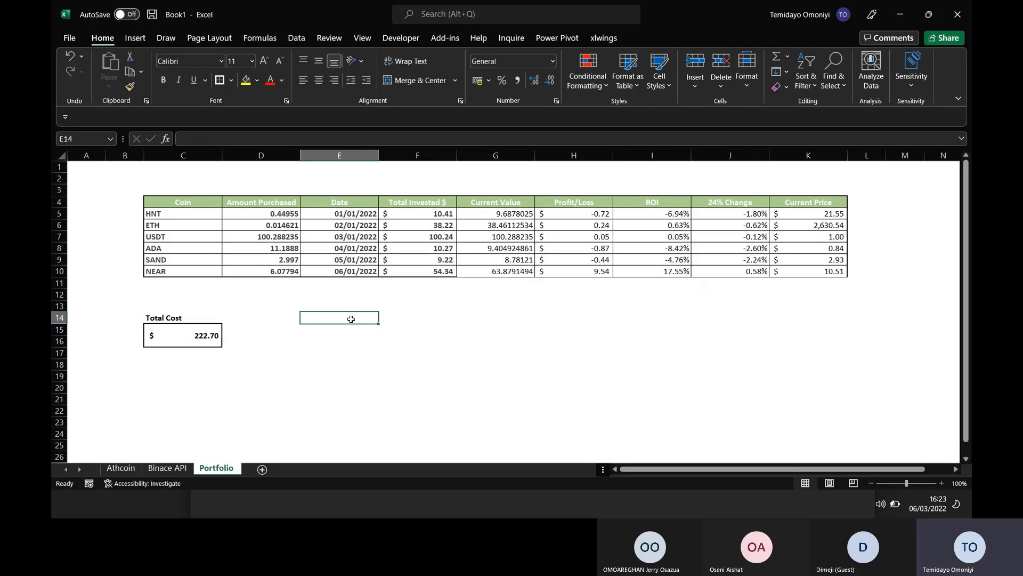
type("Profit")
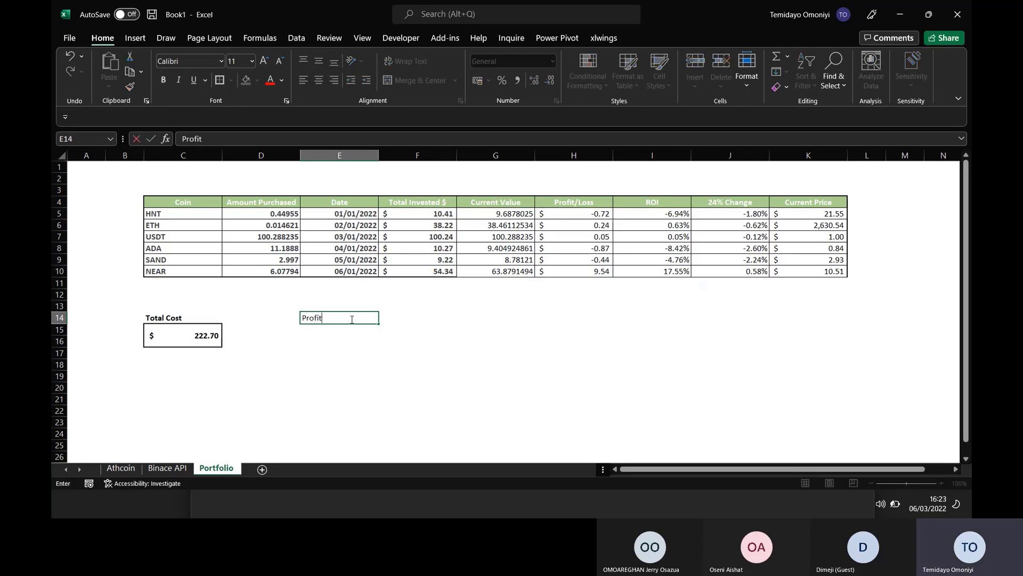
type("/Loss")
key("Return")
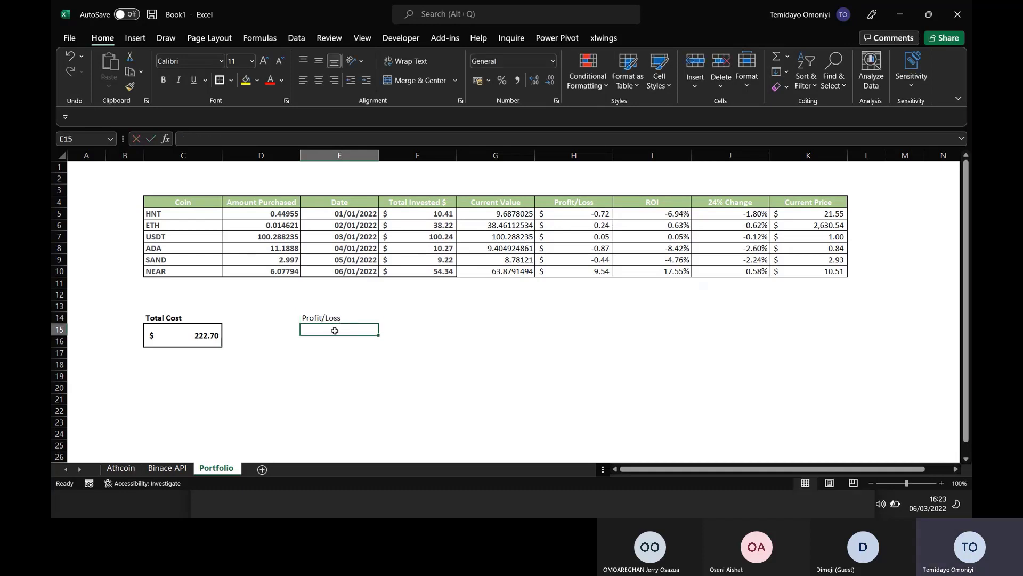
- Merge cells E15:E16 and sum the Profit/Loss column H5:H10 in the merged cell
left_click_drag(335, 331, 335, 342)
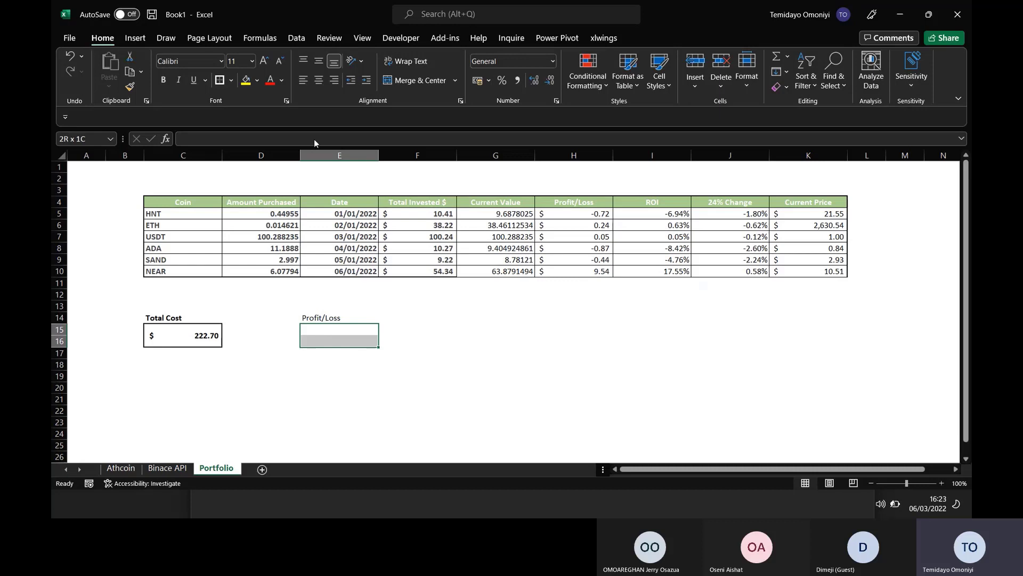
left_click(416, 79)
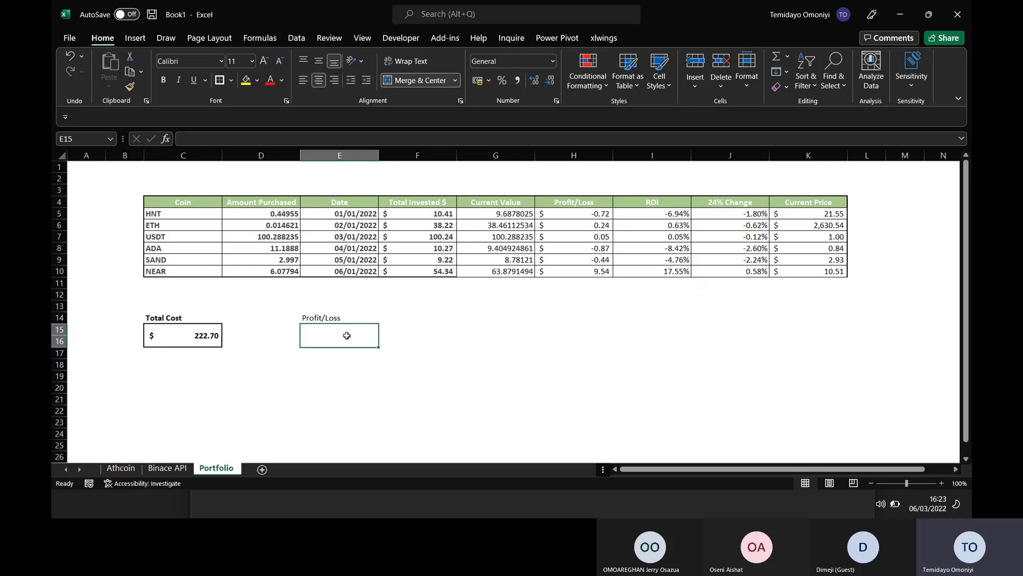
type("=")
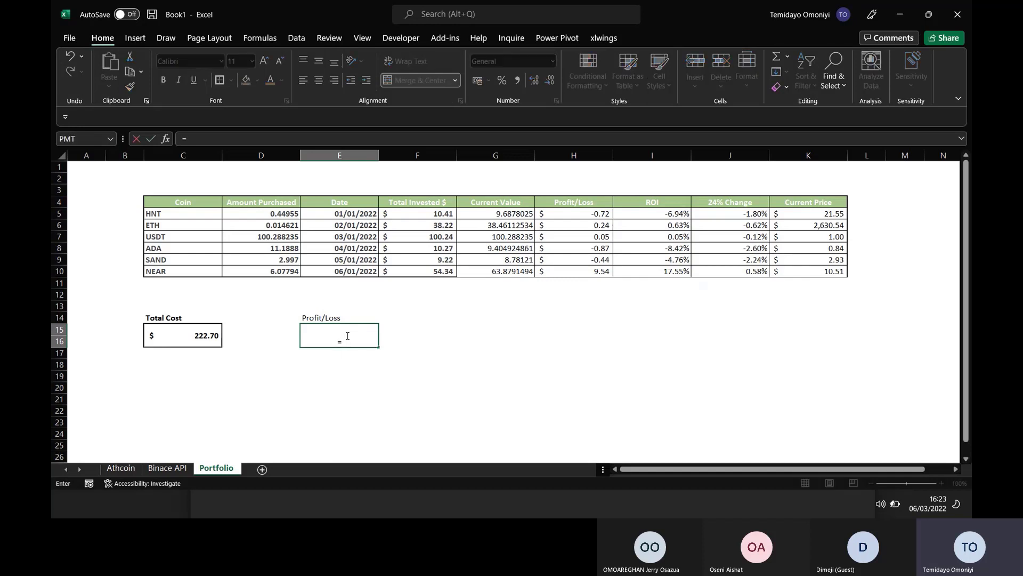
type("SUM(")
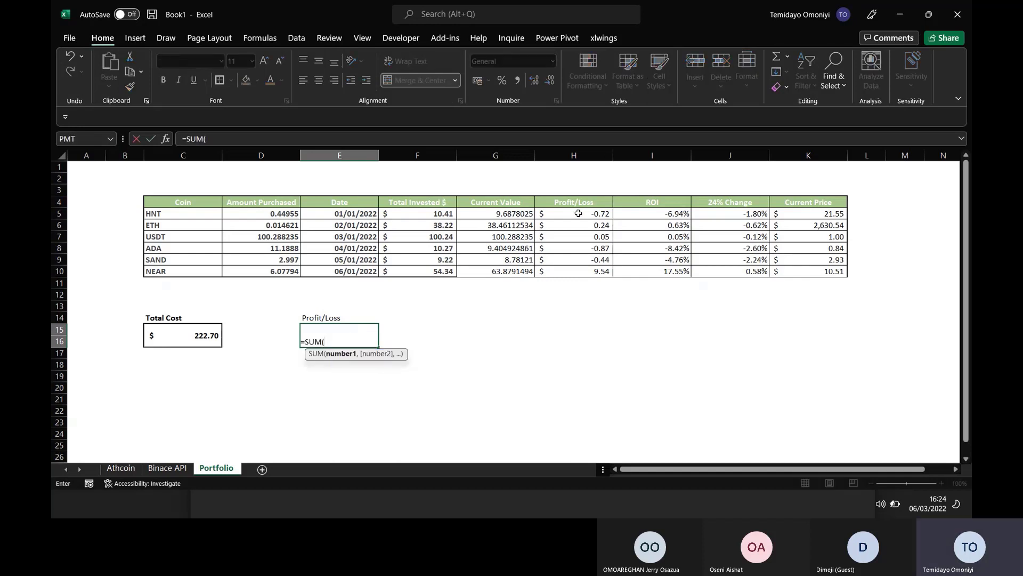
left_click_drag(575, 214, 579, 271)
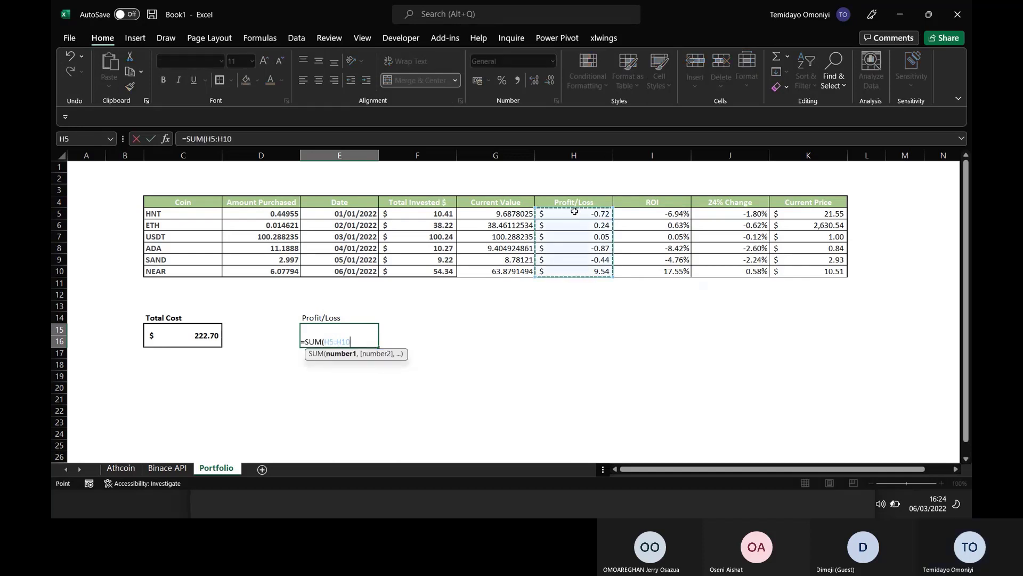
key("Return")
- Format the Profit/Loss label and amount as bold, with the amount vertically centred inside an outside border
left_click(331, 336)
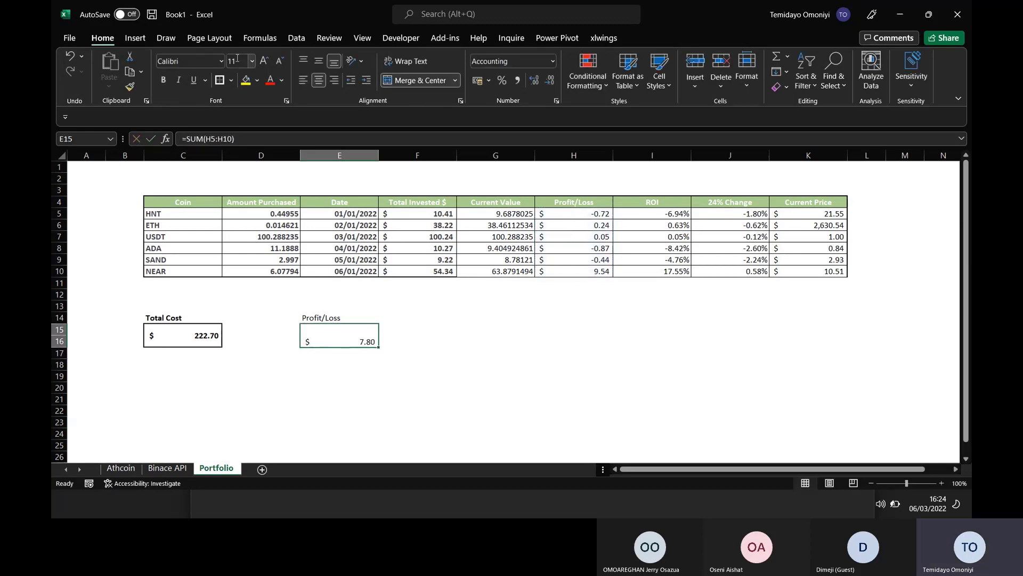
left_click(318, 62)
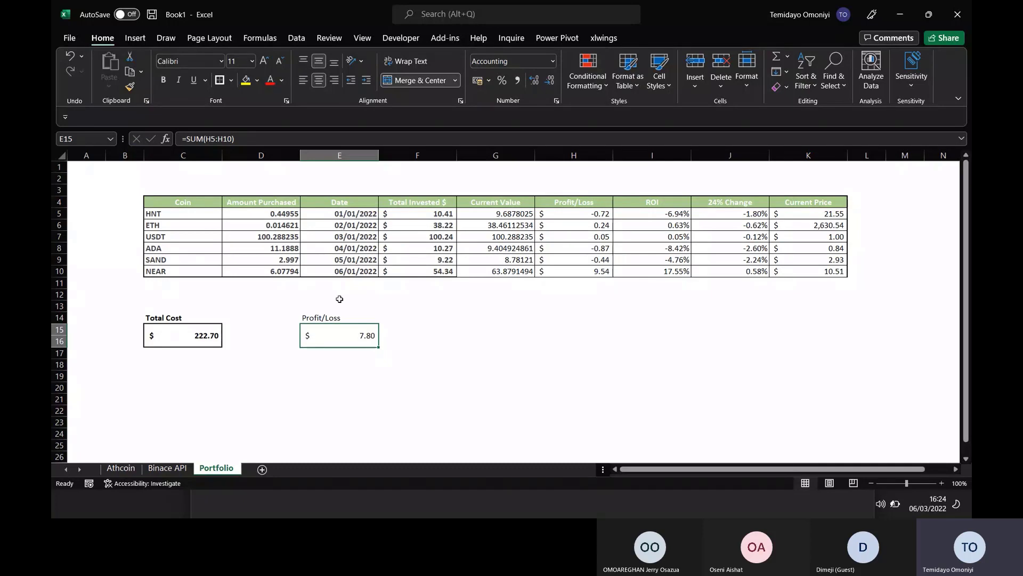
key("ctrl+b")
left_click(332, 316)
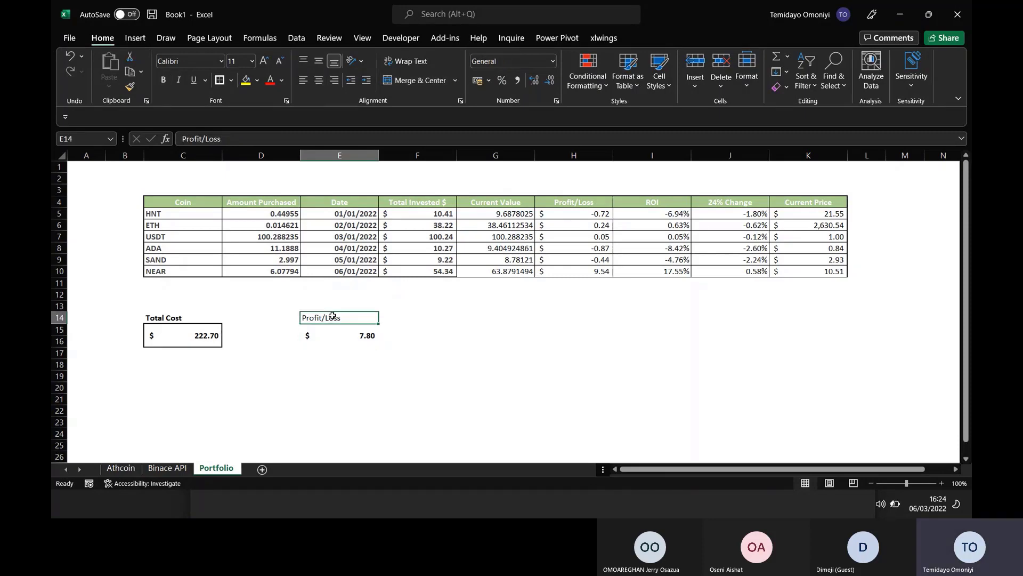
key("ctrl+b")
left_click(340, 336)
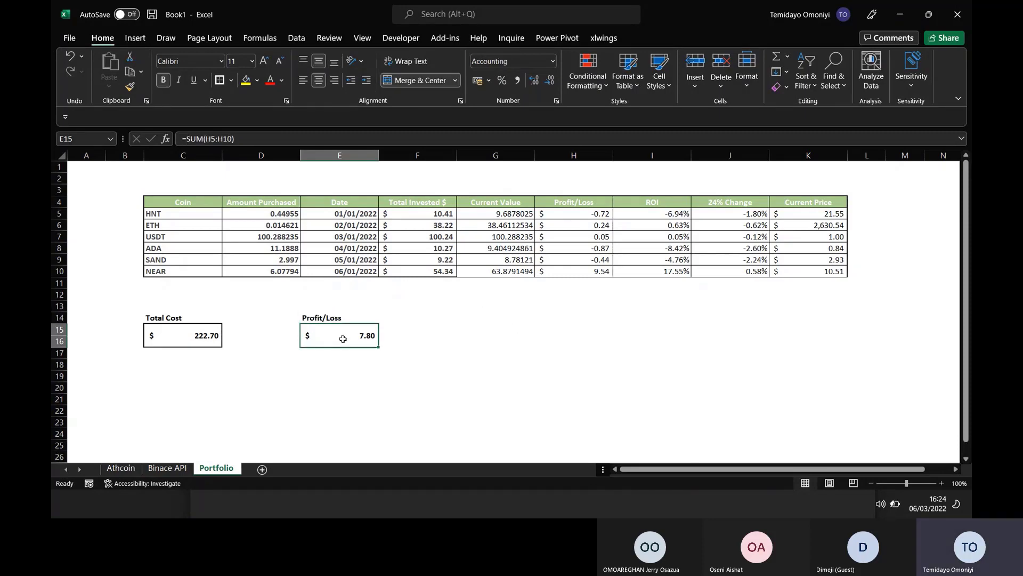
- Enter the heading Total ROI in cell G14
left_click(464, 302)
left_click(469, 315)
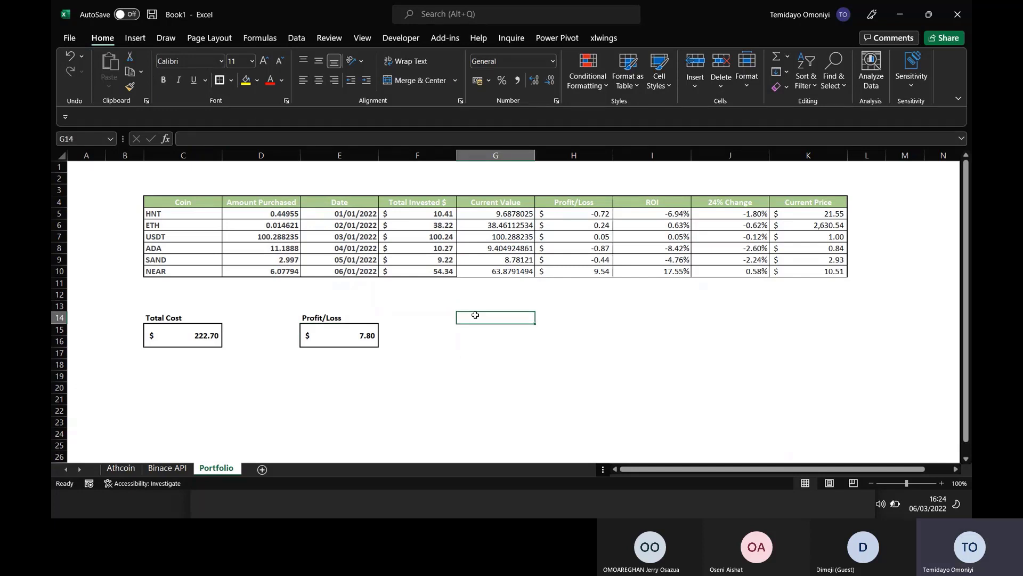
type("Tota")
type("l ROI")
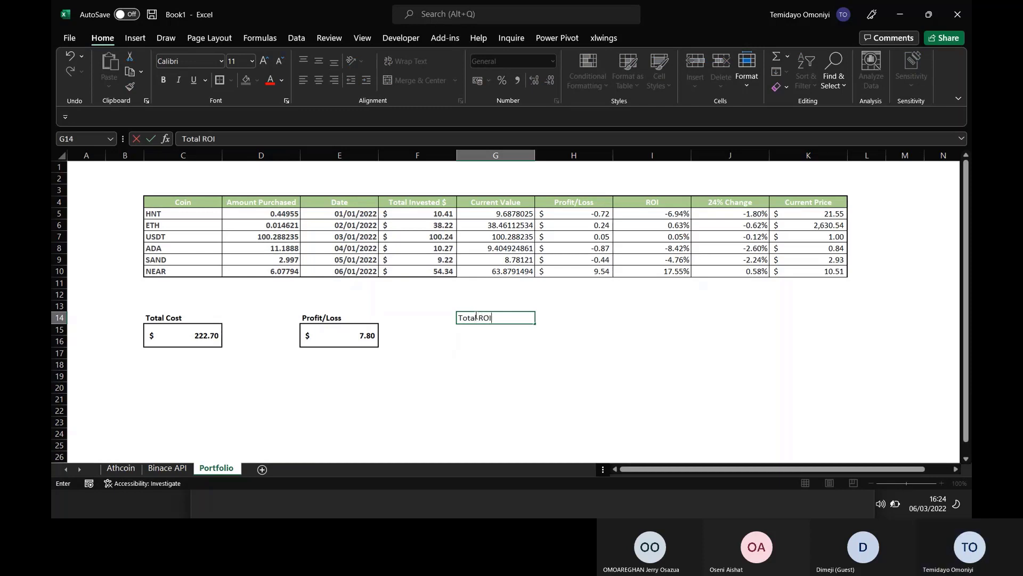
key("Return")
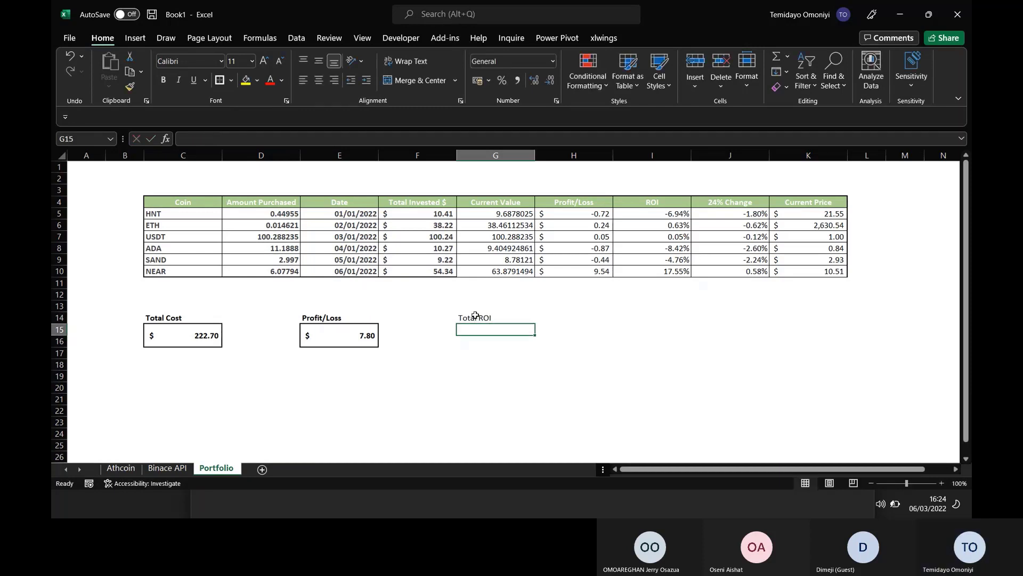
- Merge cells G15:G16 into one bordered cell and calculate the overall ROI there with =E15/C15
left_click_drag(476, 333, 476, 339)
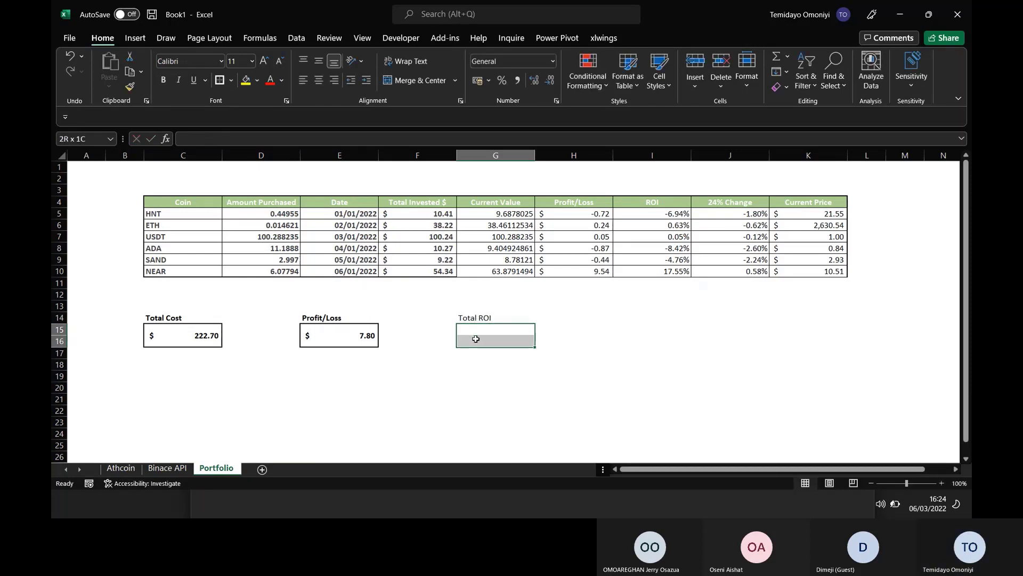
left_click(411, 82)
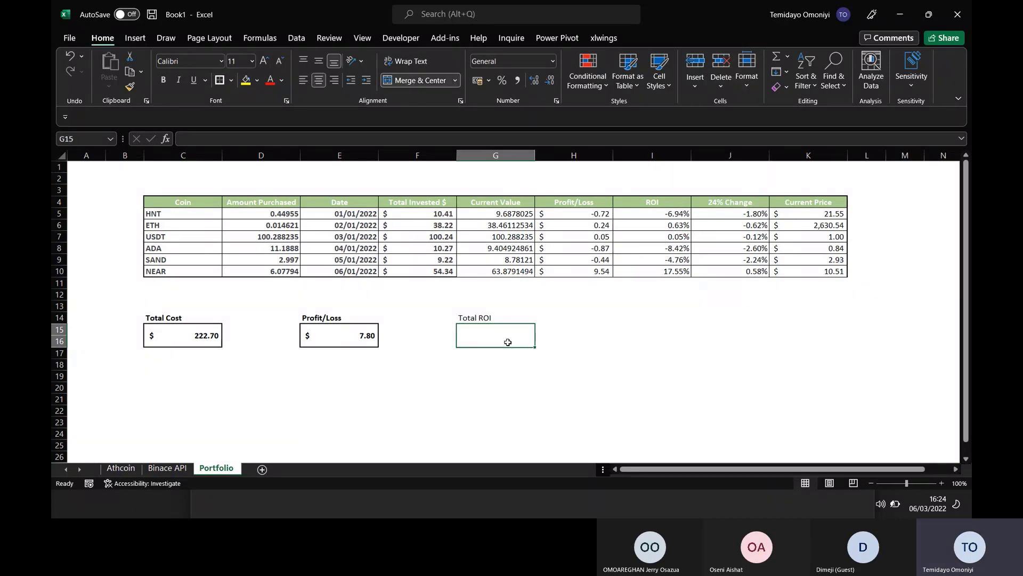
type("=")
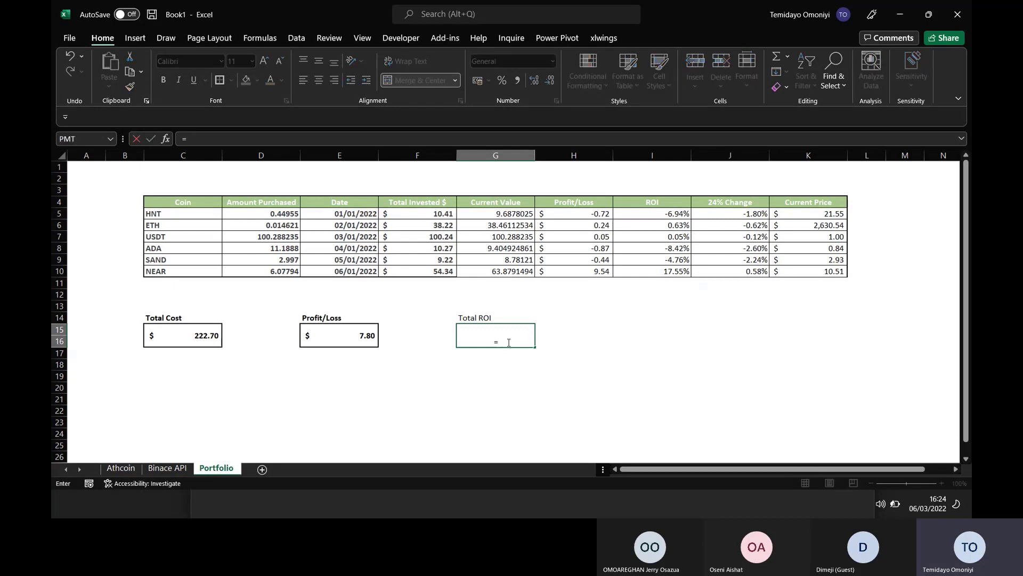
left_click(362, 339)
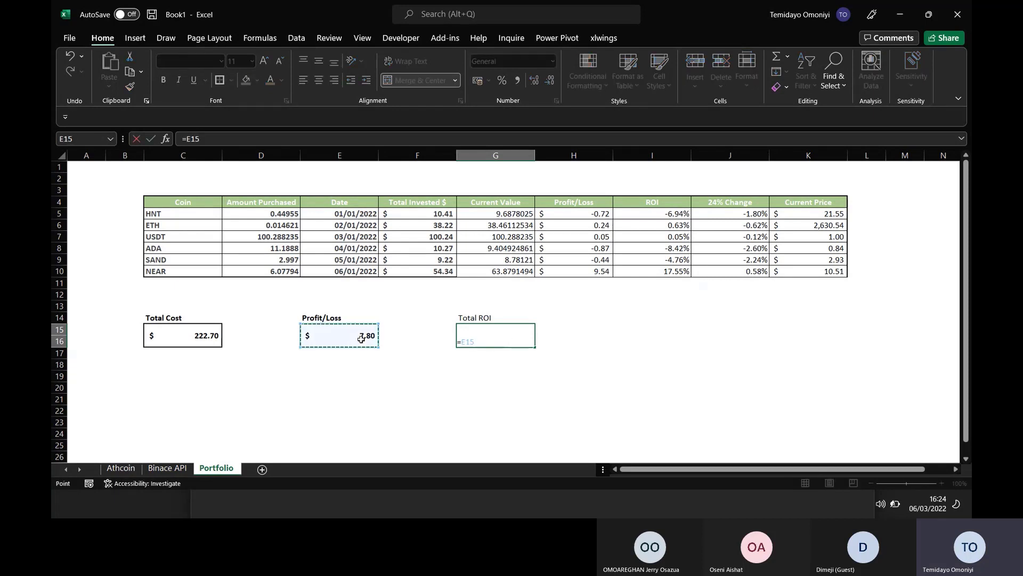
type("/")
left_click(162, 336)
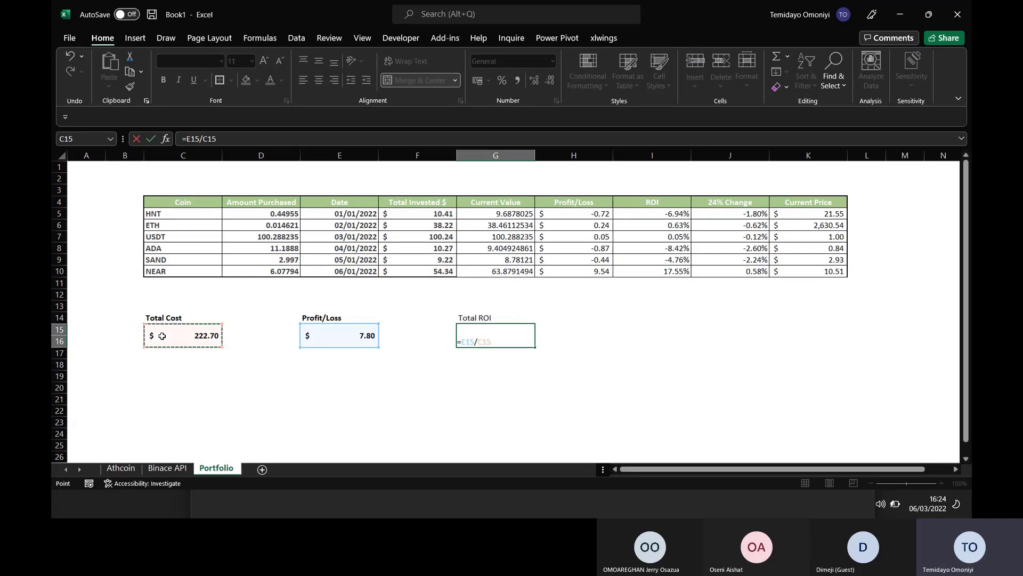
key("Return")
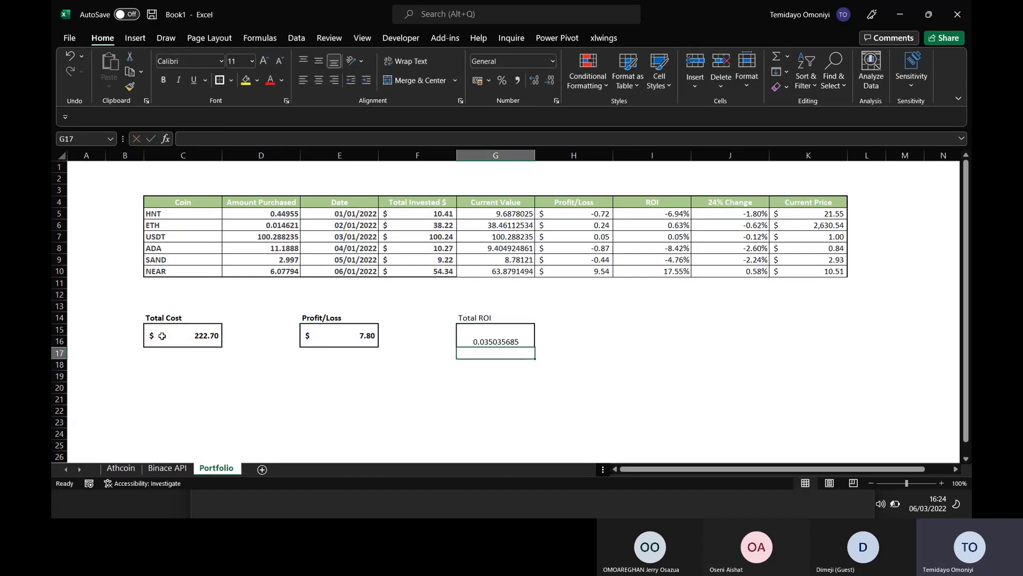
- Format the Total ROI result in G15 as a percentage with two decimal places
left_click(507, 336)
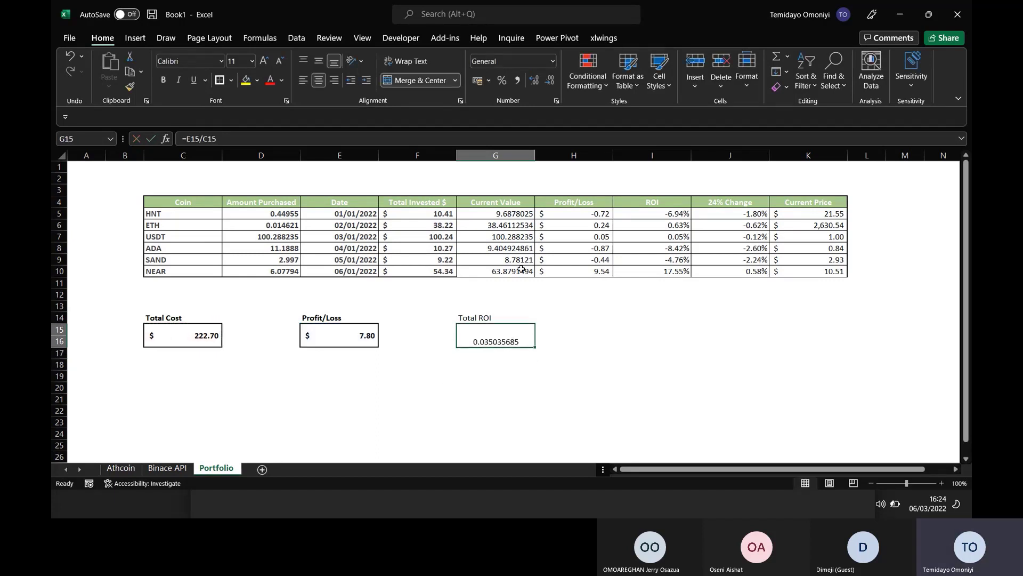
left_click(503, 81)
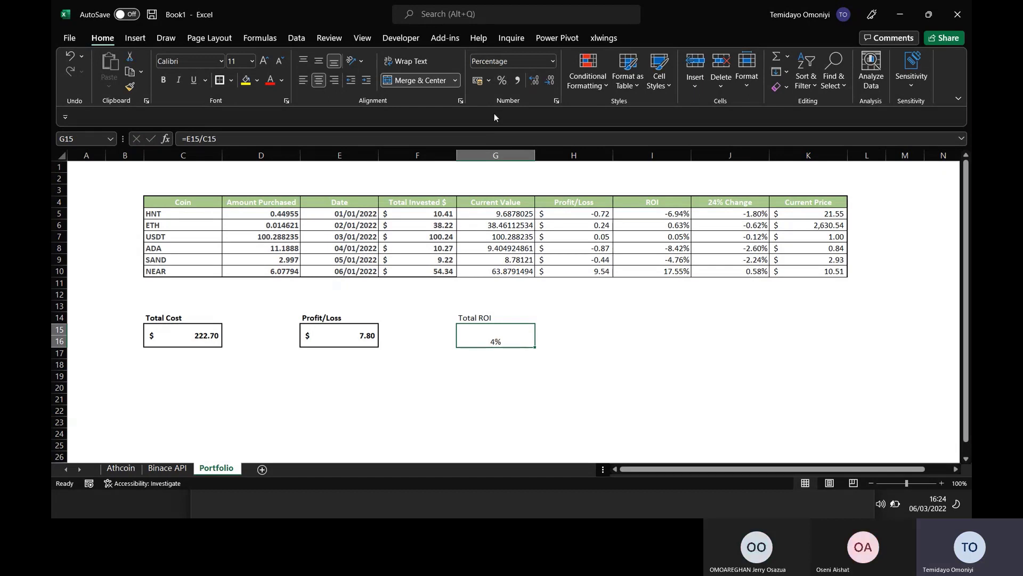
double_click(531, 82)
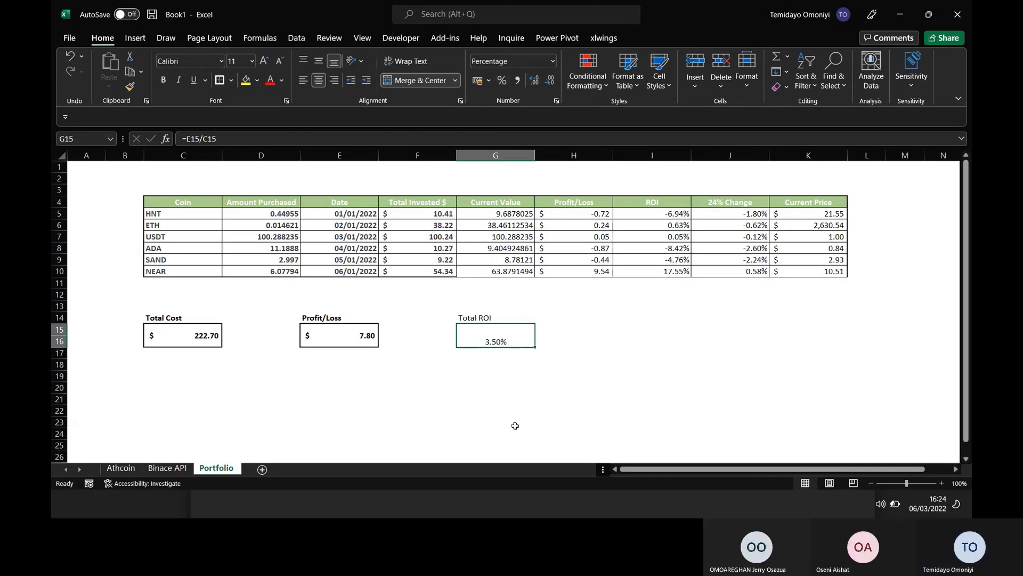
left_click(496, 409)
- Make the Total ROI heading bold and centre the Total ROI, Profit/Loss and Total Cost headings horizontally in row 14
left_click(477, 318)
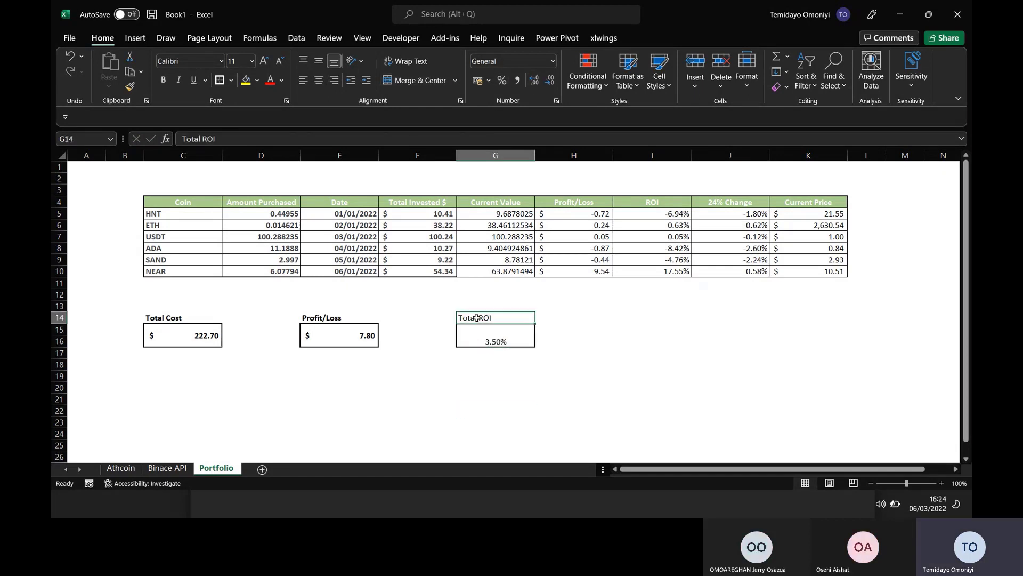
key("ctrl+b")
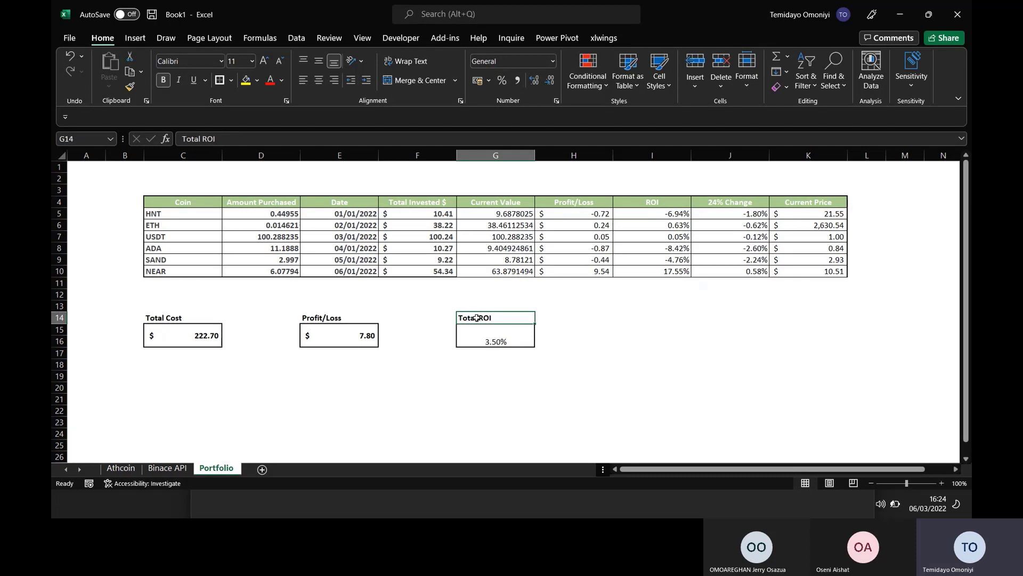
left_click(321, 81)
left_click(326, 321)
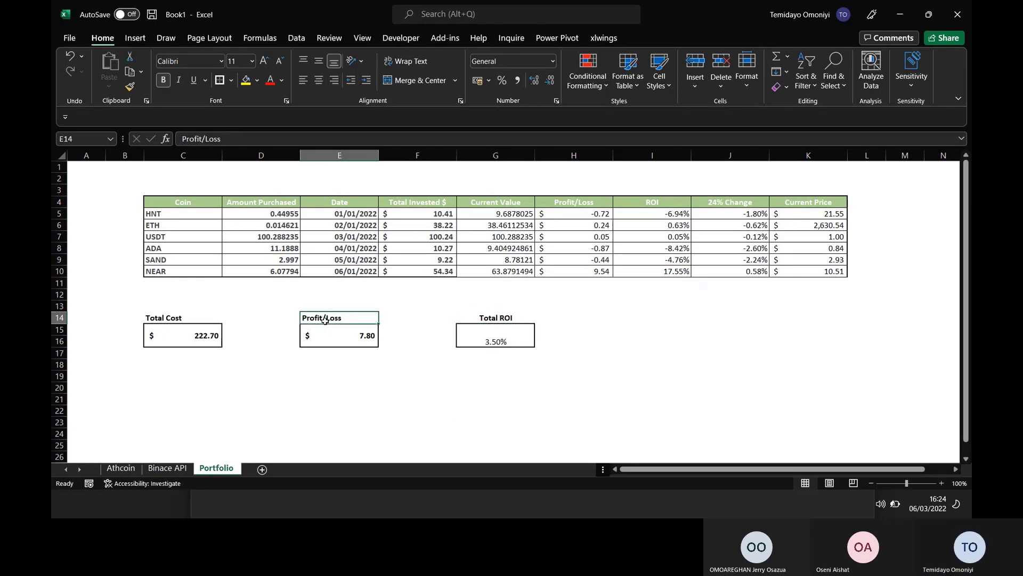
left_click(318, 84)
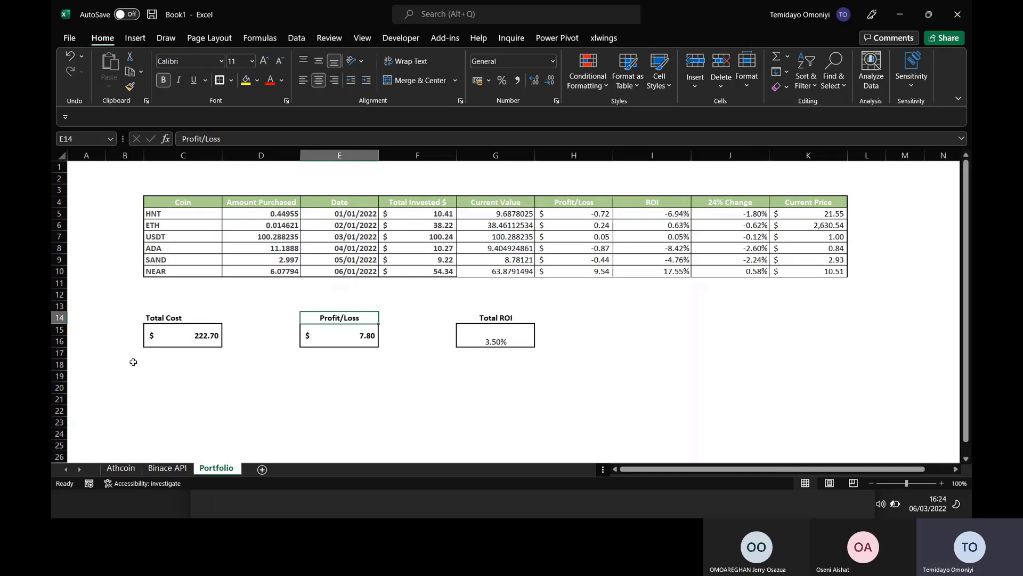
left_click(160, 323)
left_click(319, 81)
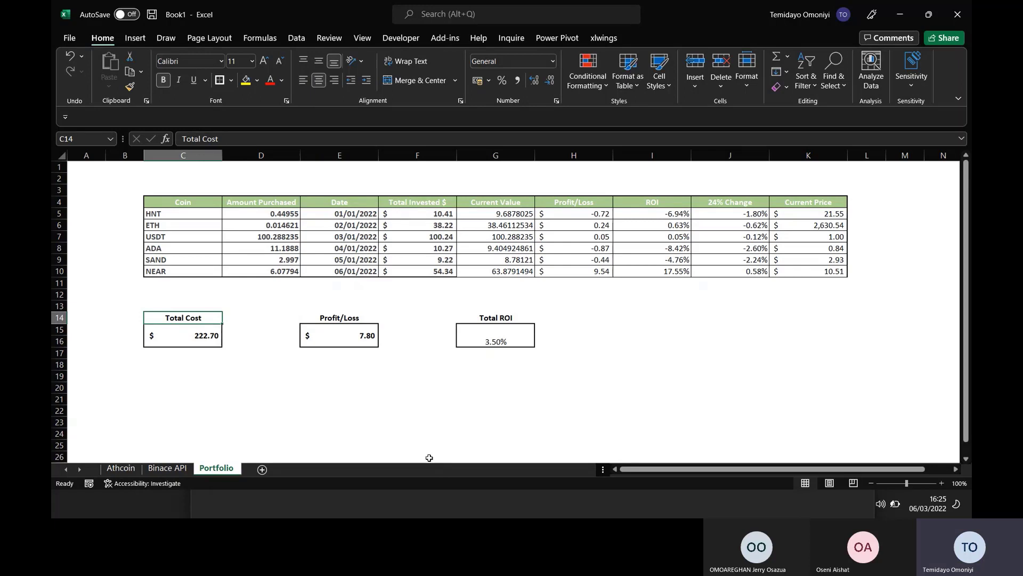
- Enter the heading 24% Change in cell I14 and make it bold
left_click(581, 329)
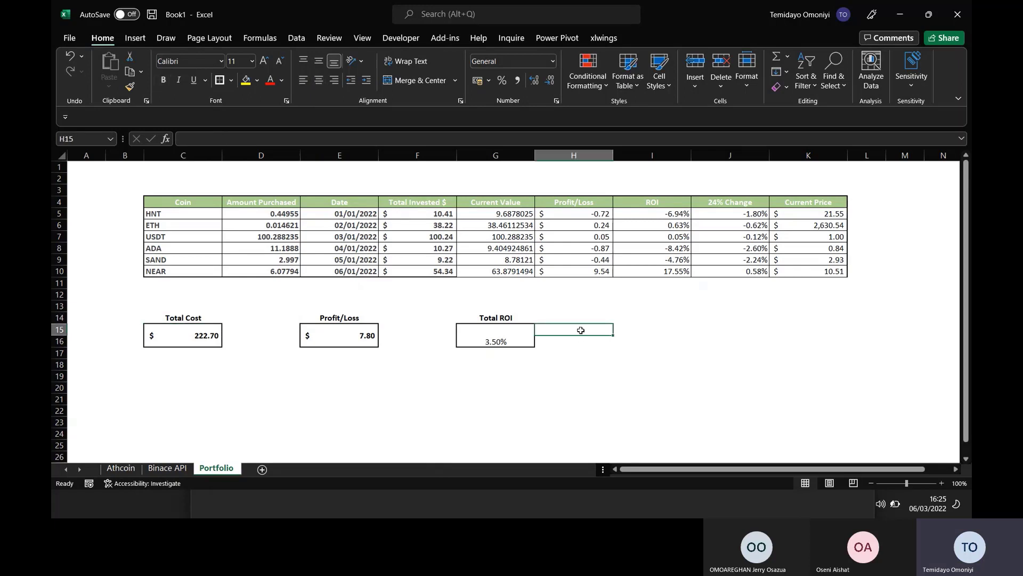
left_click(635, 320)
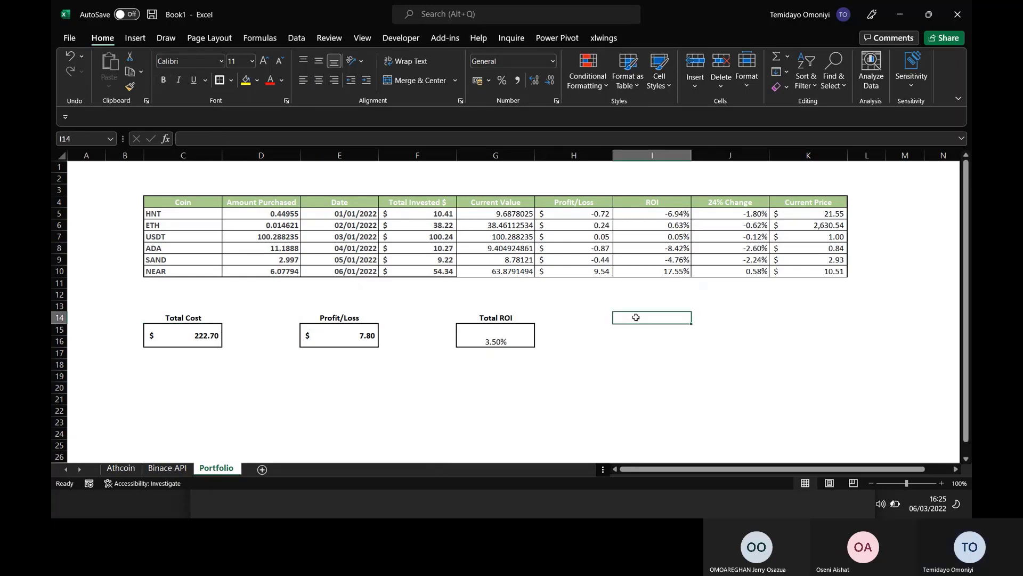
type("24")
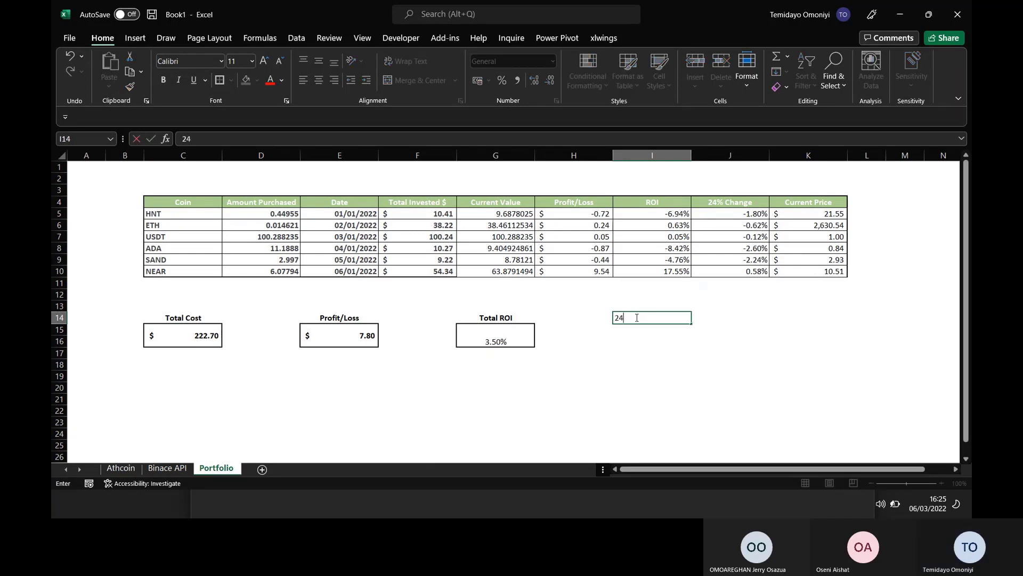
type("%")
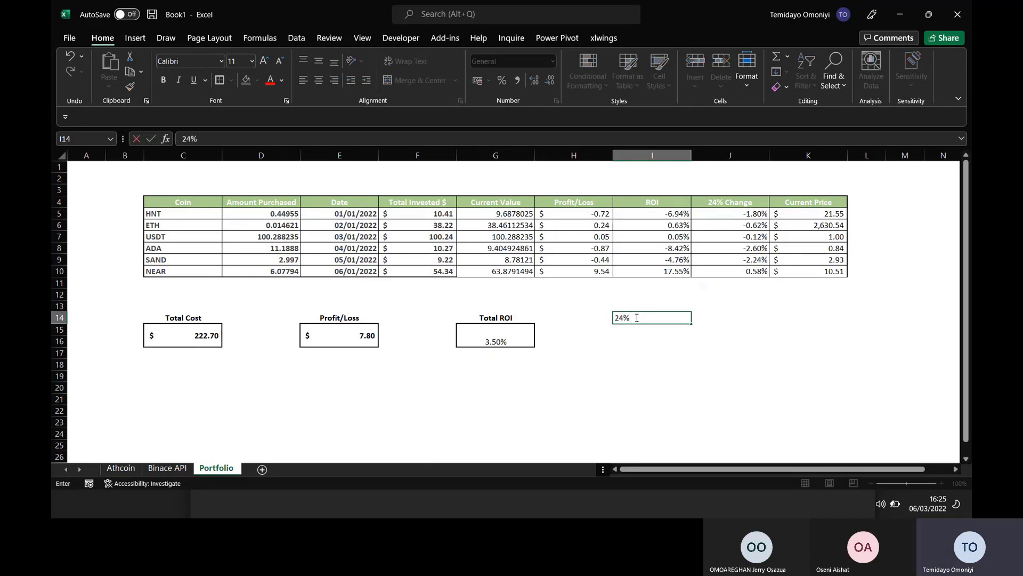
type(" Change")
key("ctrl+Return")
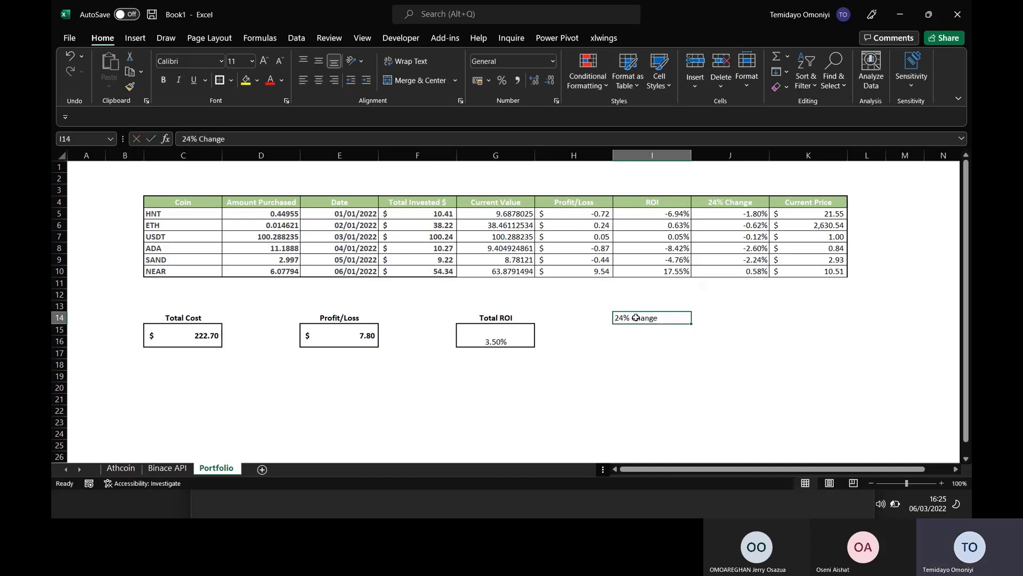
key("ctrl+b")
- Merge cells I15:I16 below the 24% Change heading into one cell with an outside border
left_click(630, 338)
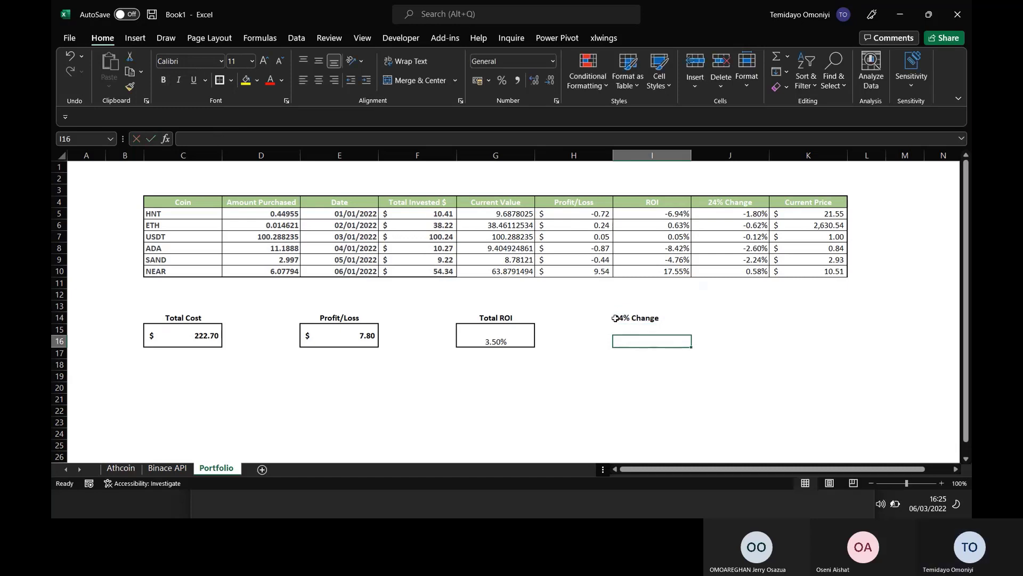
left_click(623, 328)
key("shift+Down")
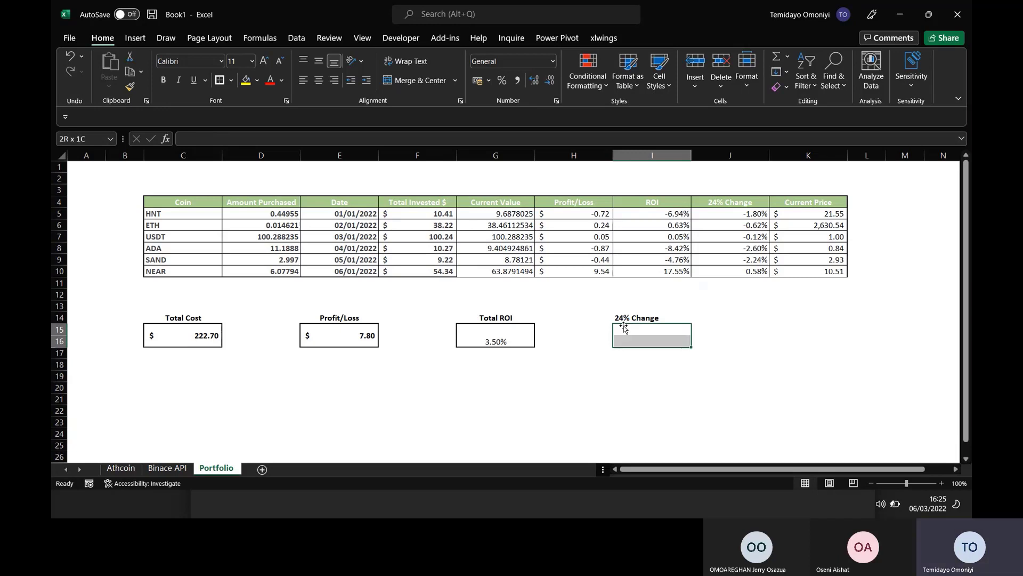
left_click(415, 81)
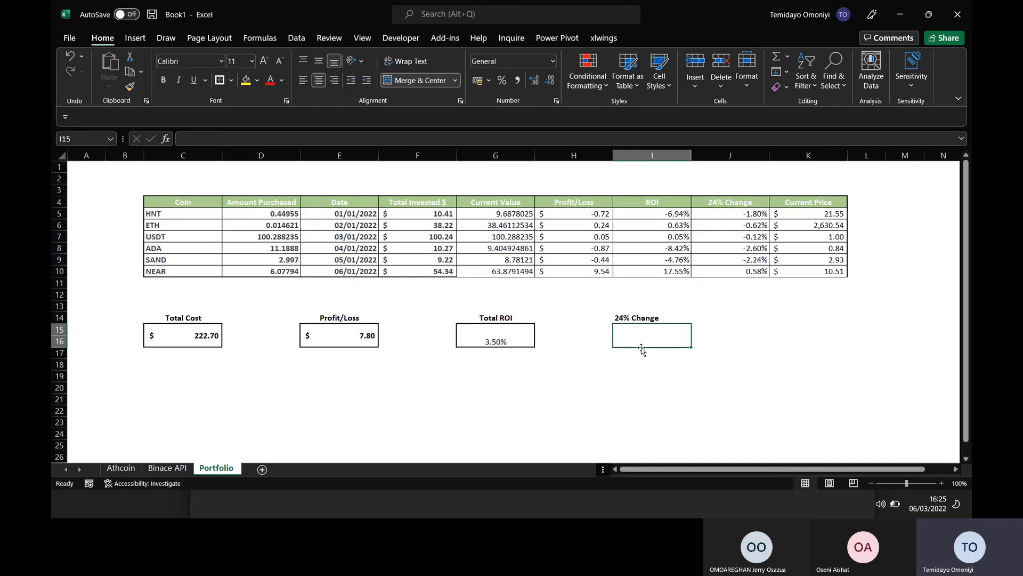
- Make the Total ROI percentage in G15 bold and centre it vertically in its box
left_click(509, 338)
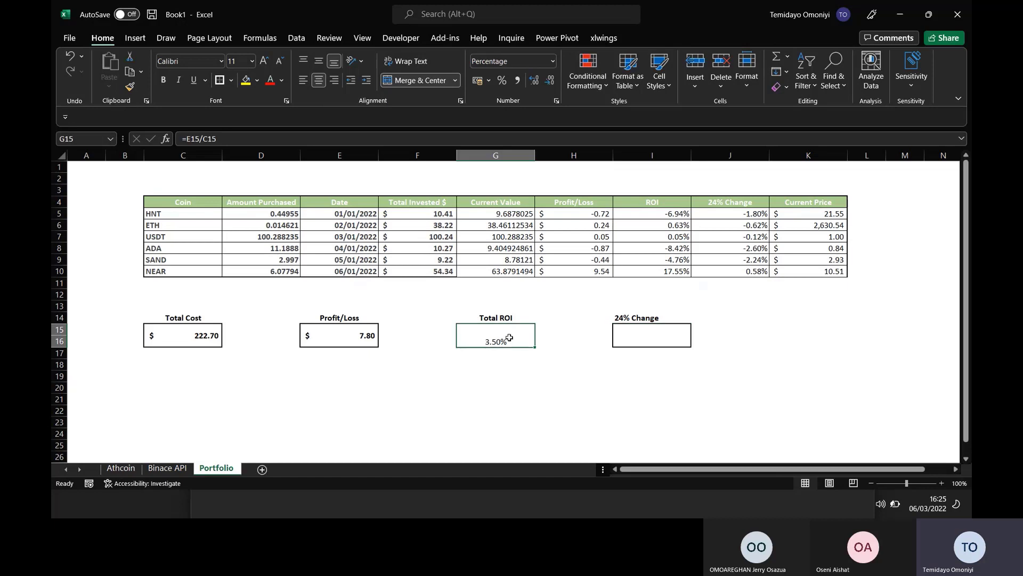
key("ctrl+b")
right_click(510, 337)
left_click(318, 61)
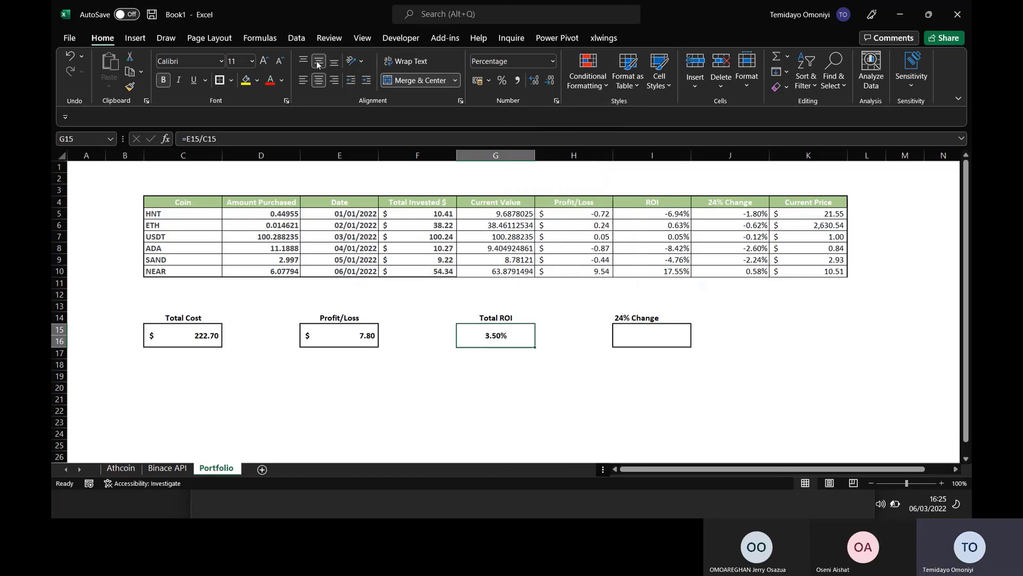
- Calculate the average of the 24% Change column in merged cell I15 with =AVERAGE(J5:J10)
left_click(645, 334)
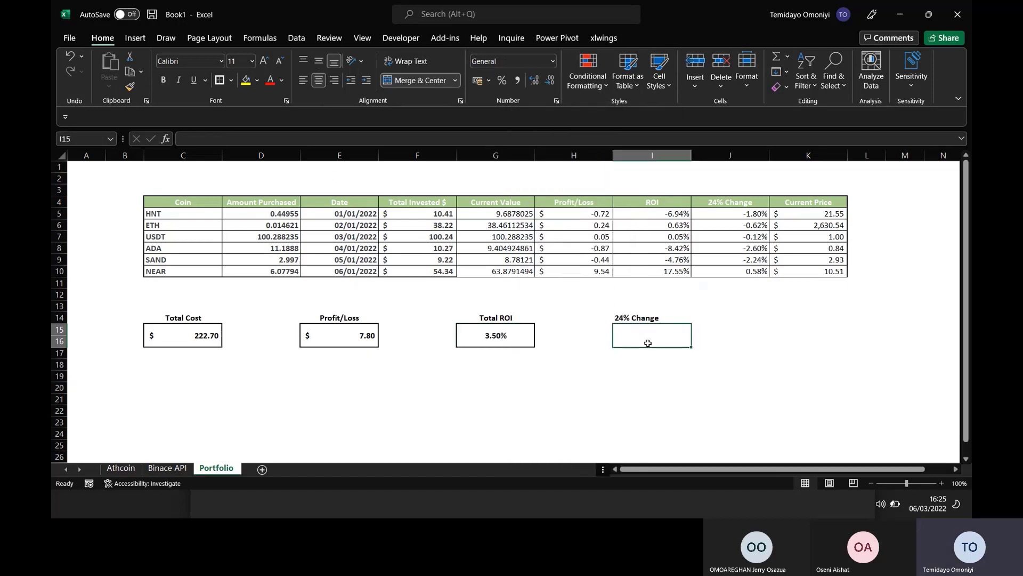
type("=av")
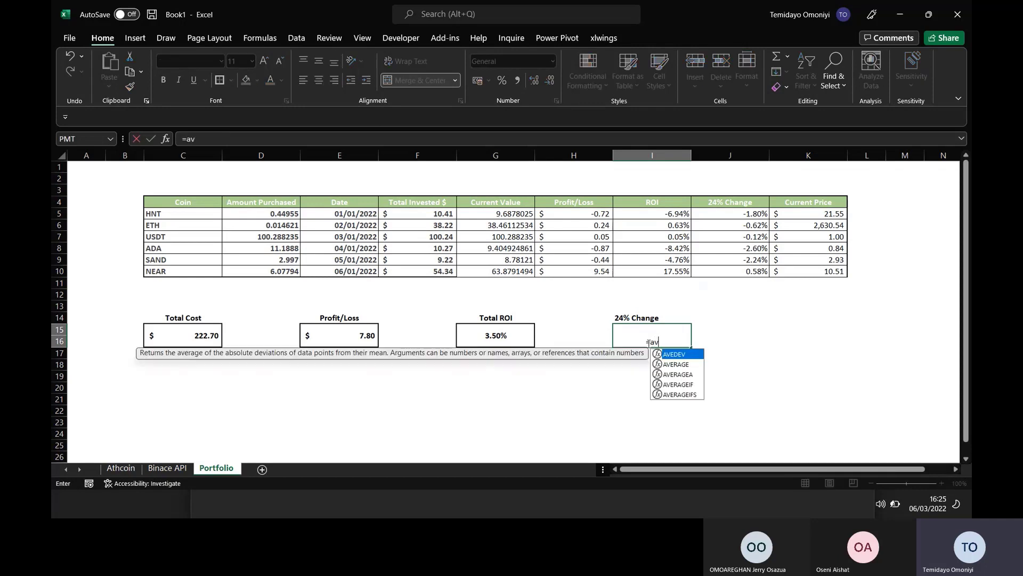
key("Down")
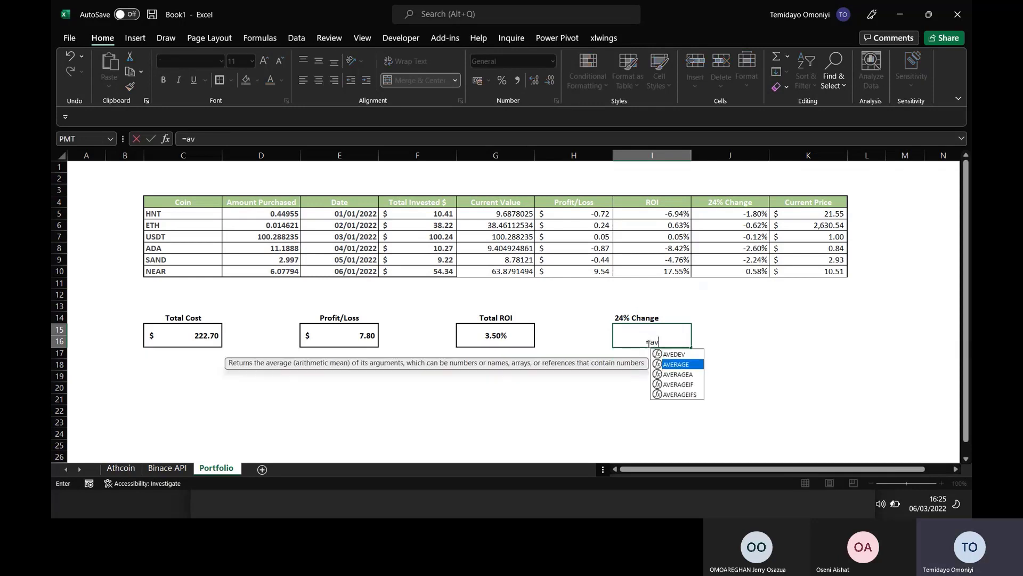
key("Tab")
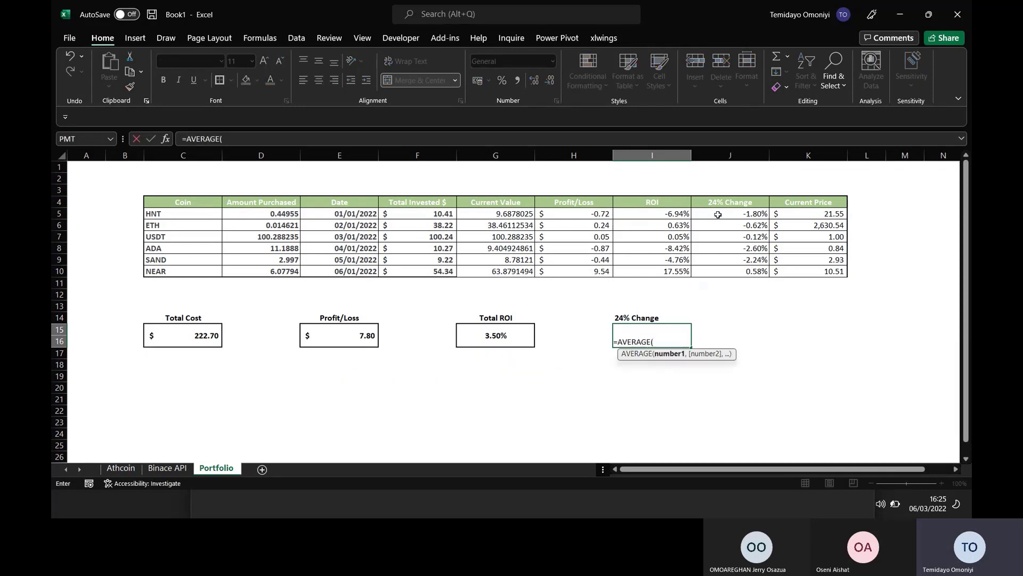
left_click_drag(717, 214, 730, 271)
key("Return")
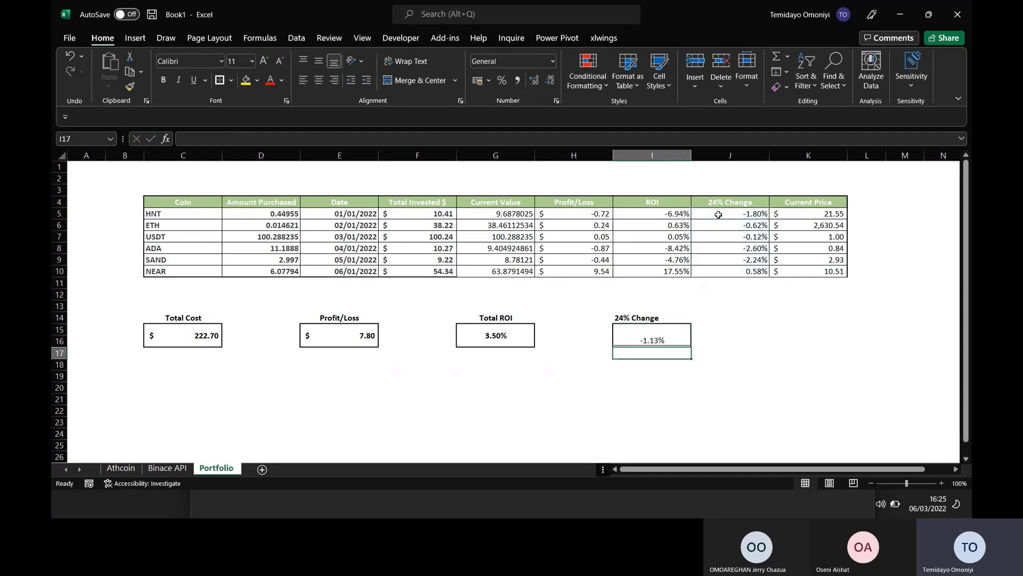
left_click(650, 335)
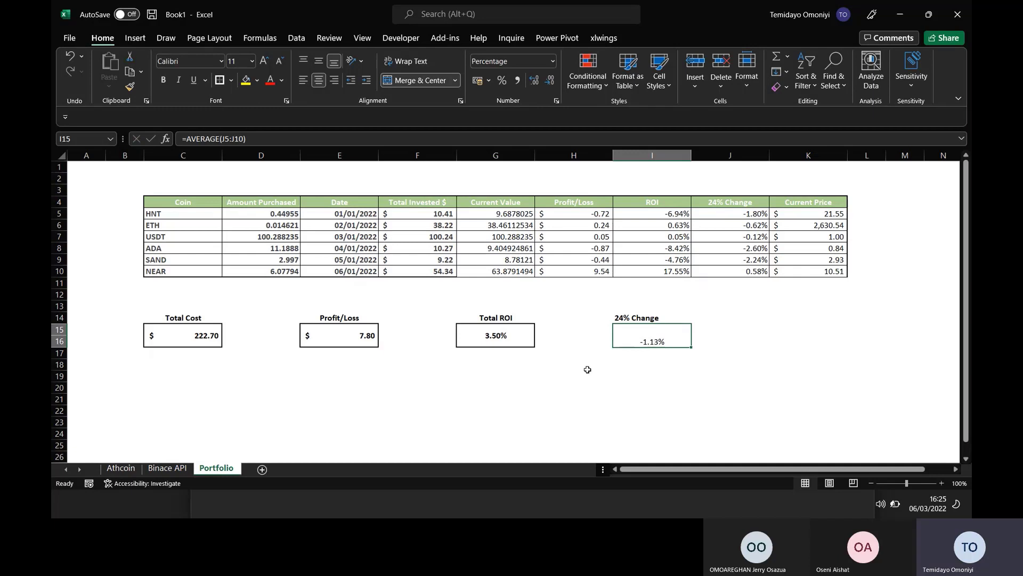
- Enter the heading Holding in cell C18 and merge C19:C20 below it into one cell with an outside border
left_click(162, 368)
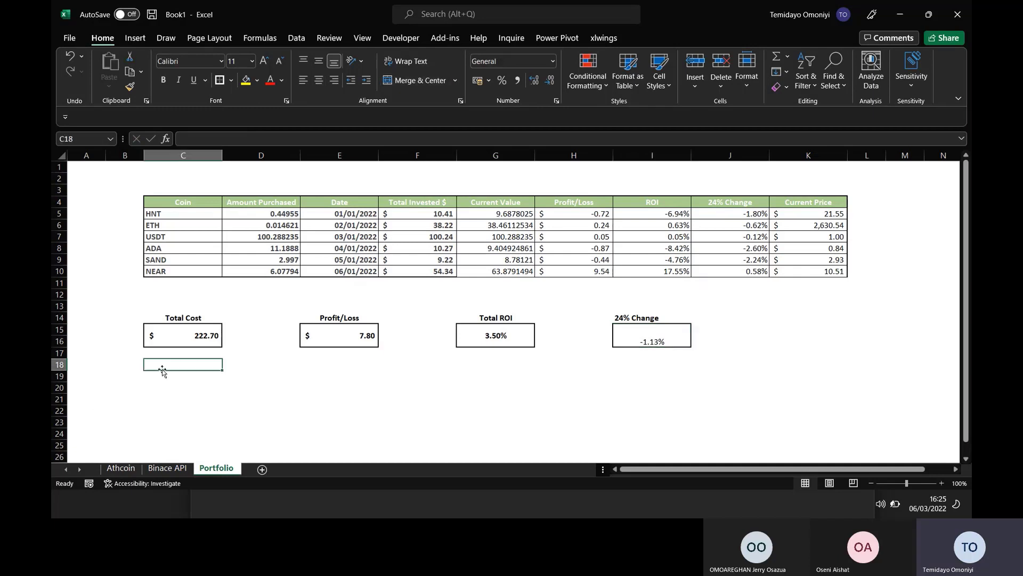
type("Holding")
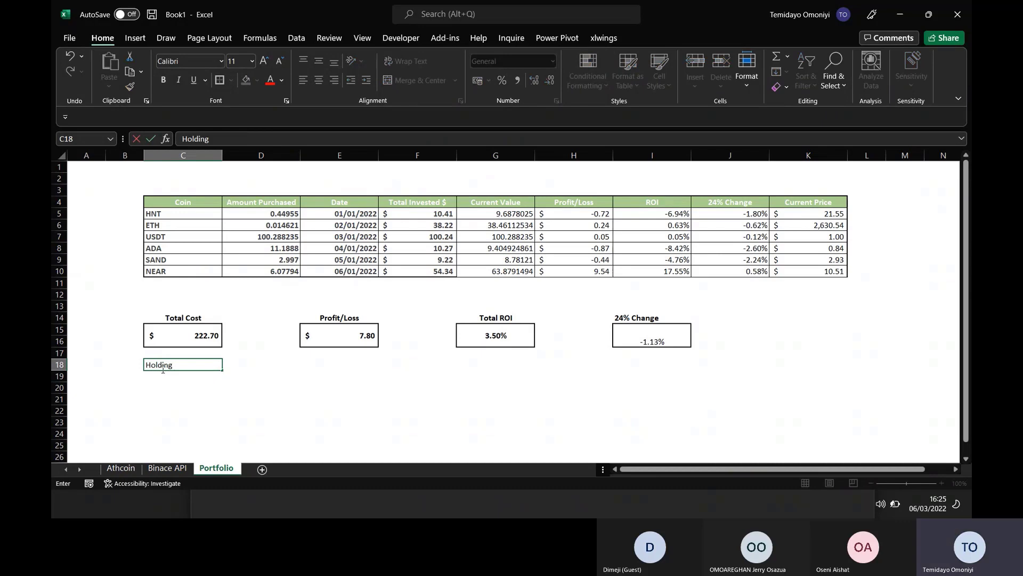
key("Return")
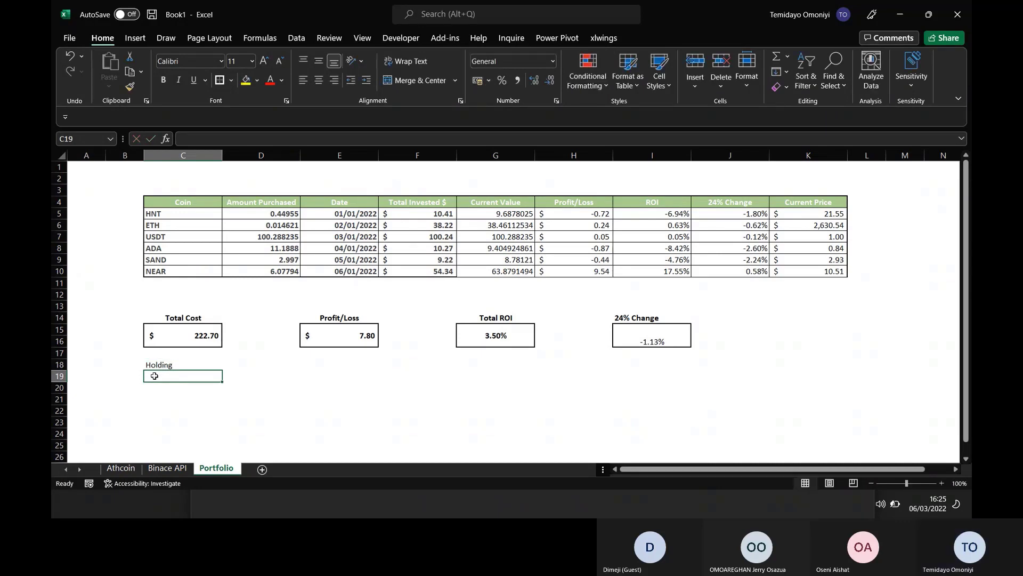
left_click_drag(154, 375, 155, 387)
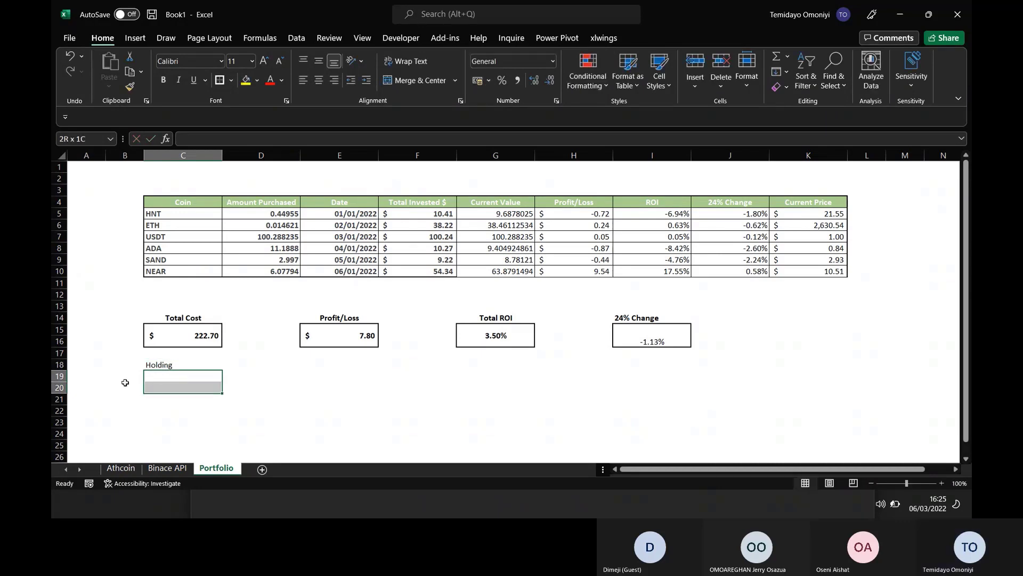
left_click(415, 81)
left_click(225, 81)
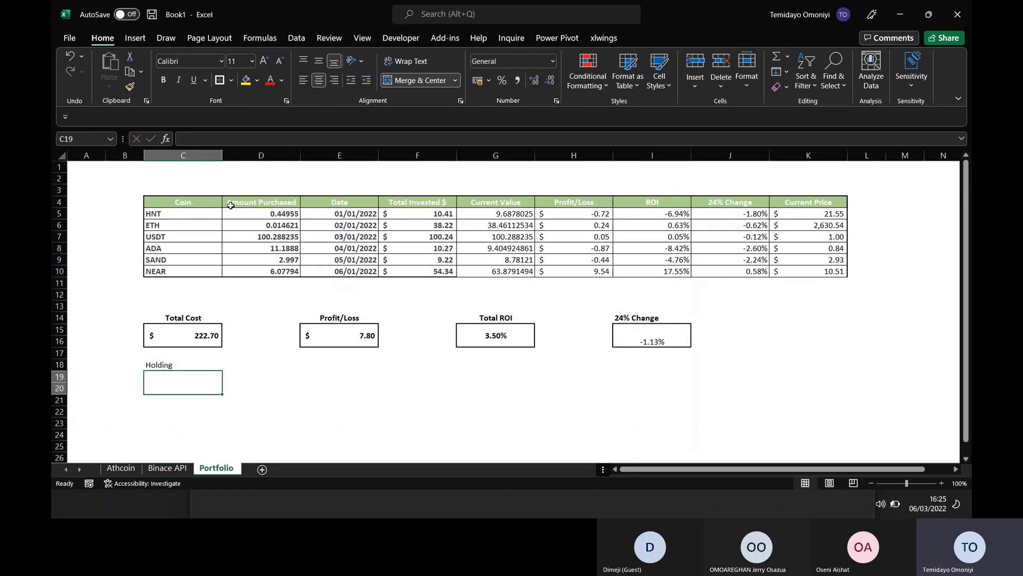
- Make the Holding heading in C18 bold and centre it horizontally
left_click(150, 364)
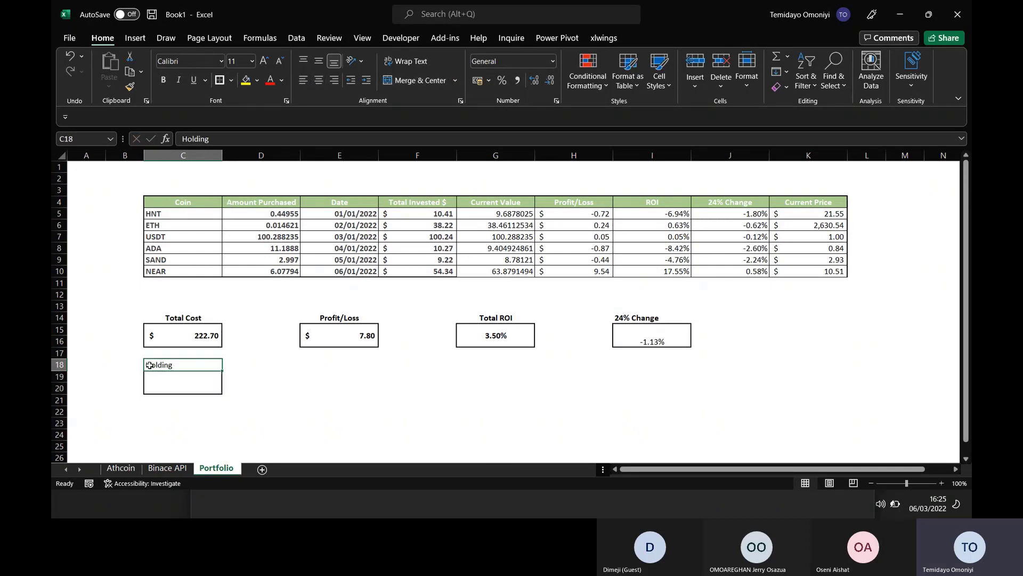
key("ctrl+b")
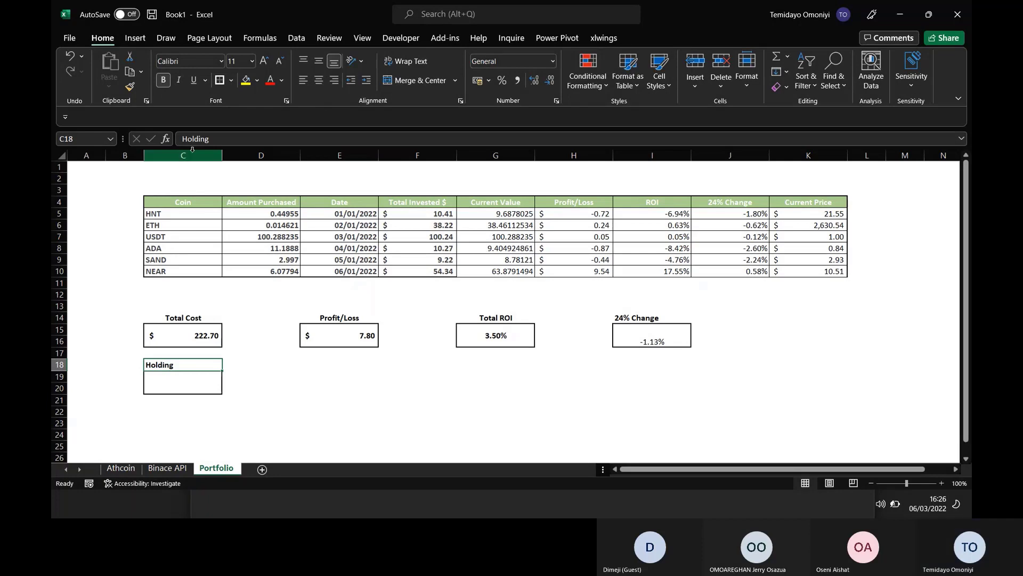
left_click(318, 80)
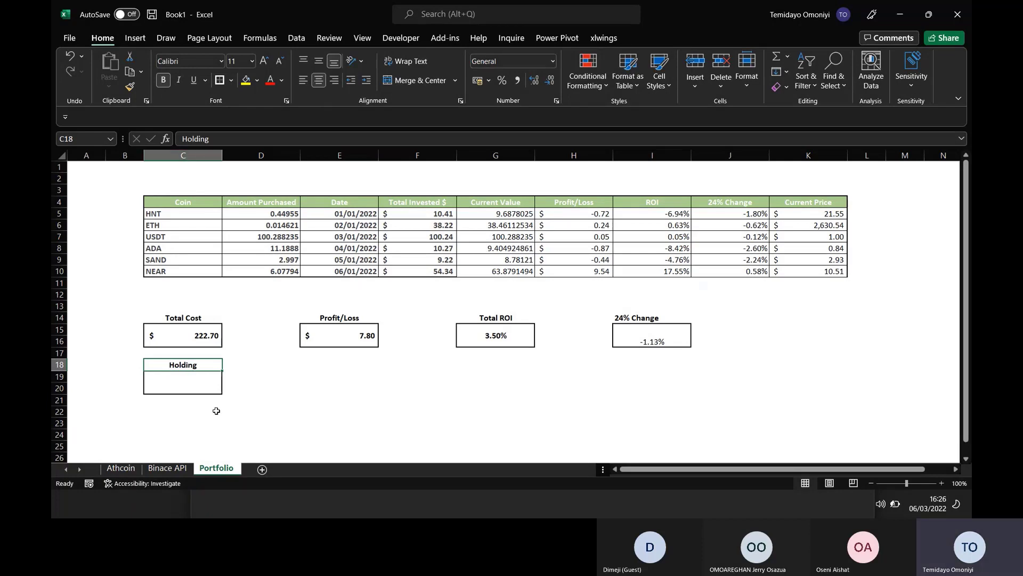
left_click(278, 421)
- Calculate the total of the Current Value column in merged cell C19 with =SUM(G5:G10)
left_click(183, 381)
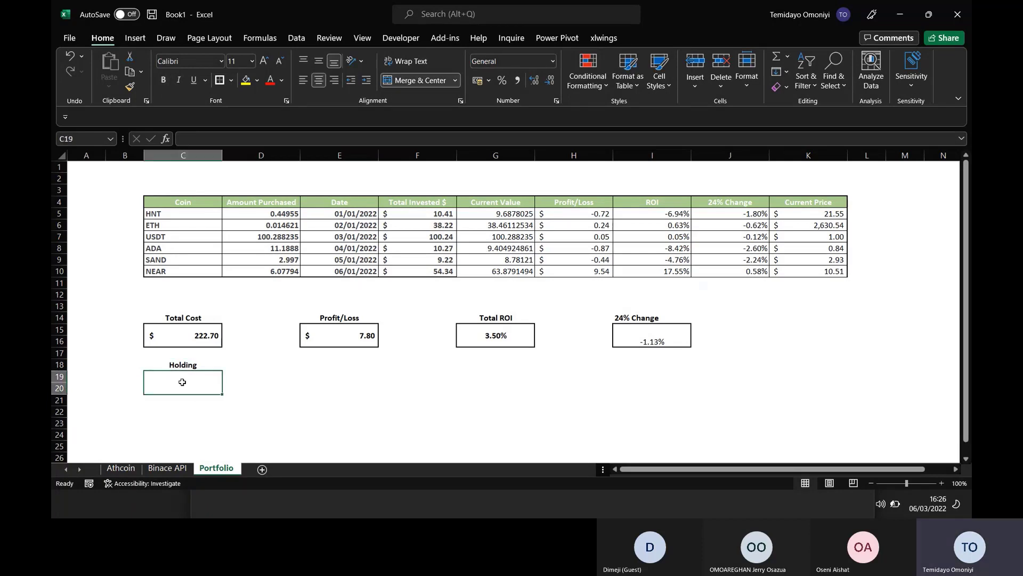
type("=")
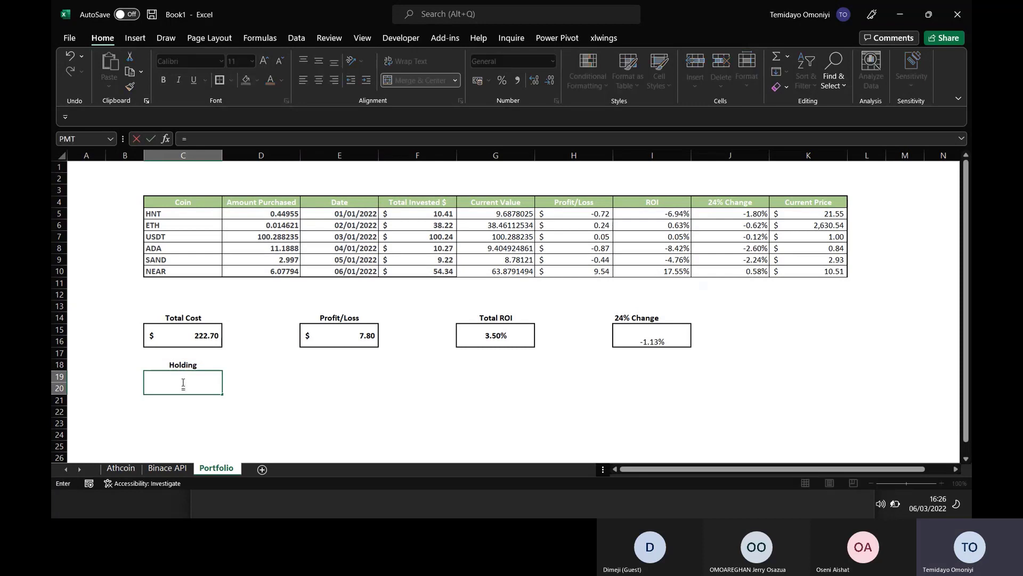
type("SUM(")
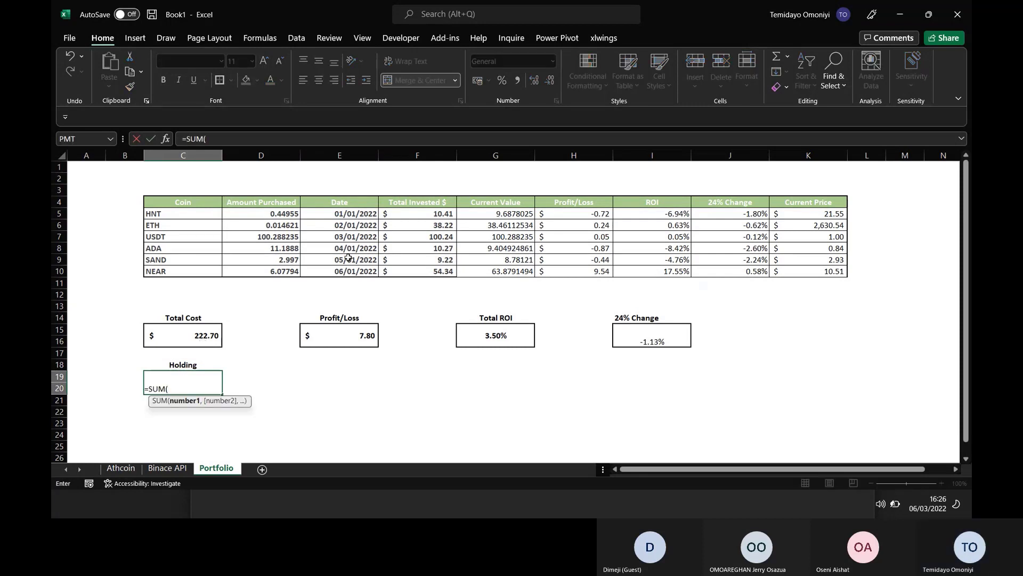
left_click_drag(486, 212, 495, 271)
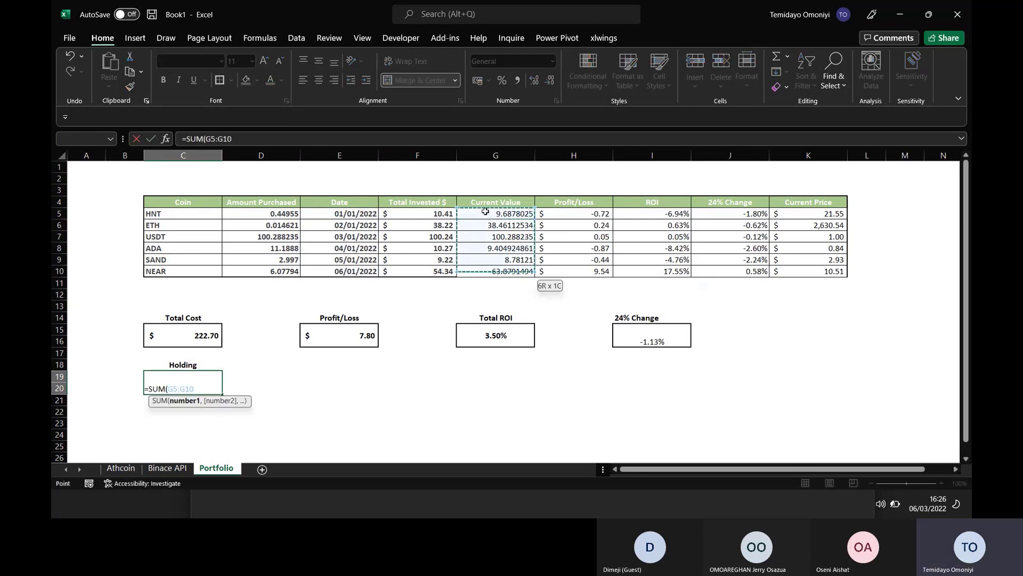
type(")")
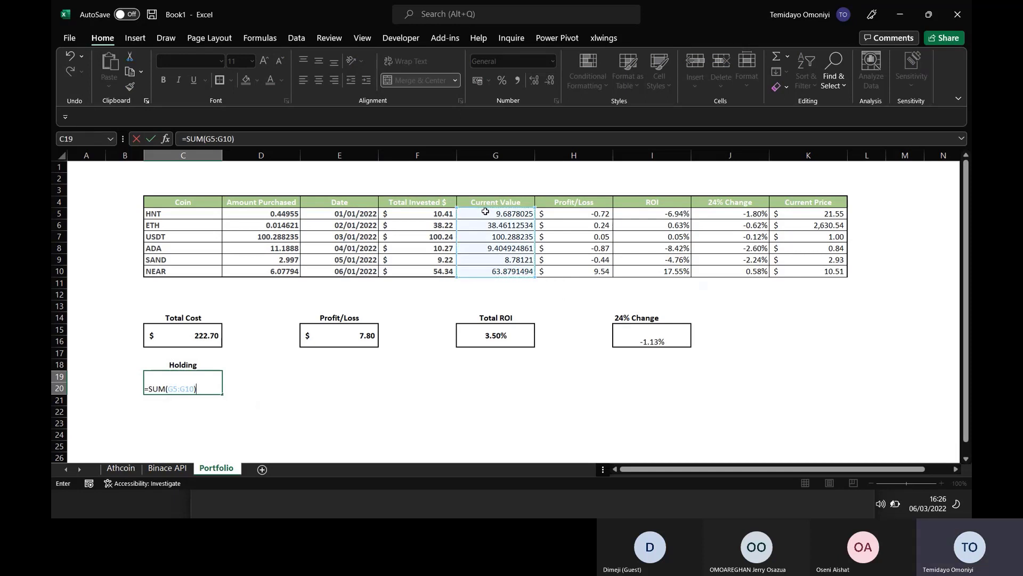
key("Return")
- Copy the formatting of the Profit/Loss value box in E15 onto the Holding total in C19
left_click(491, 206)
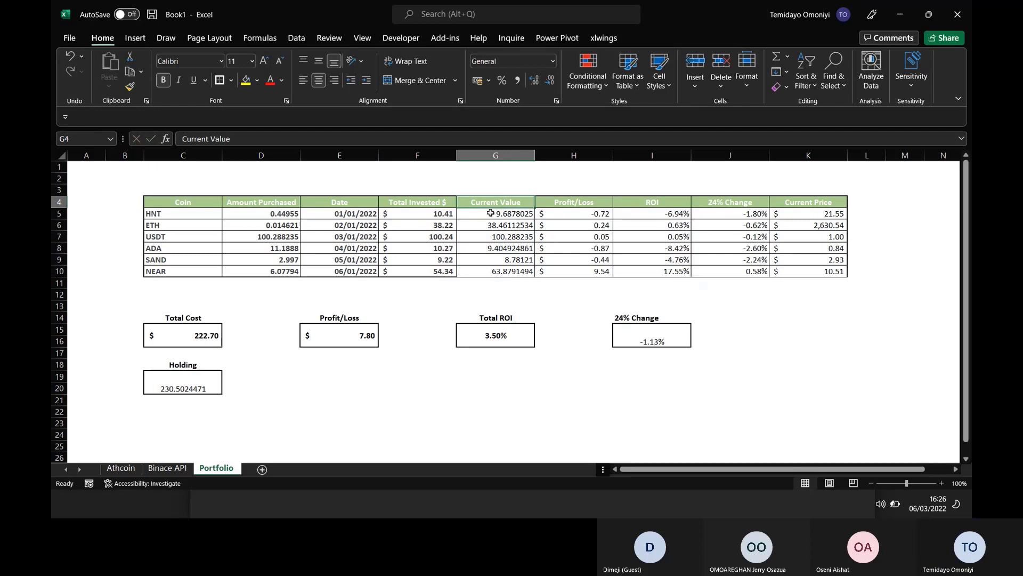
left_click(490, 212)
left_click(174, 390)
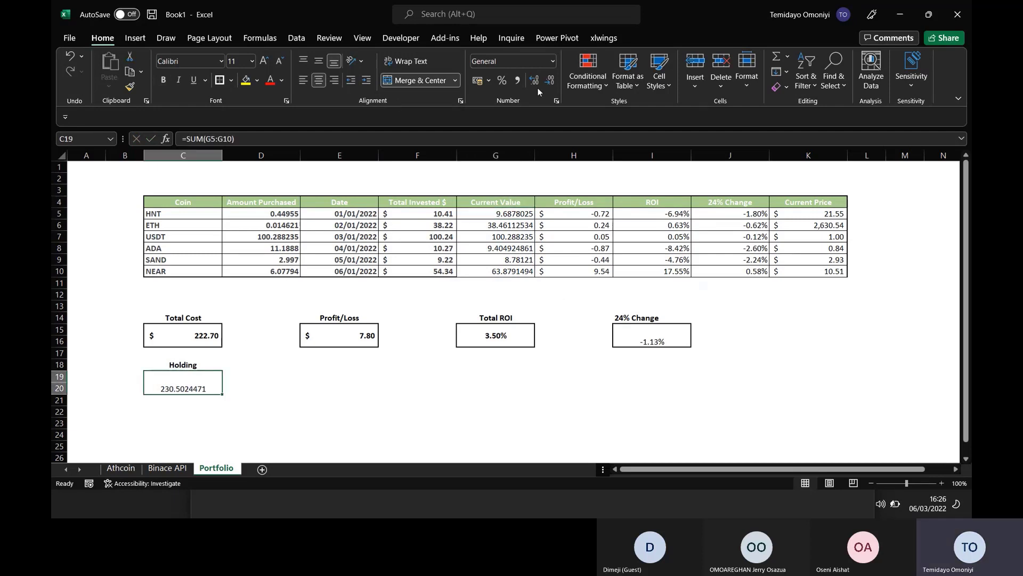
left_click(339, 336)
left_click(129, 86)
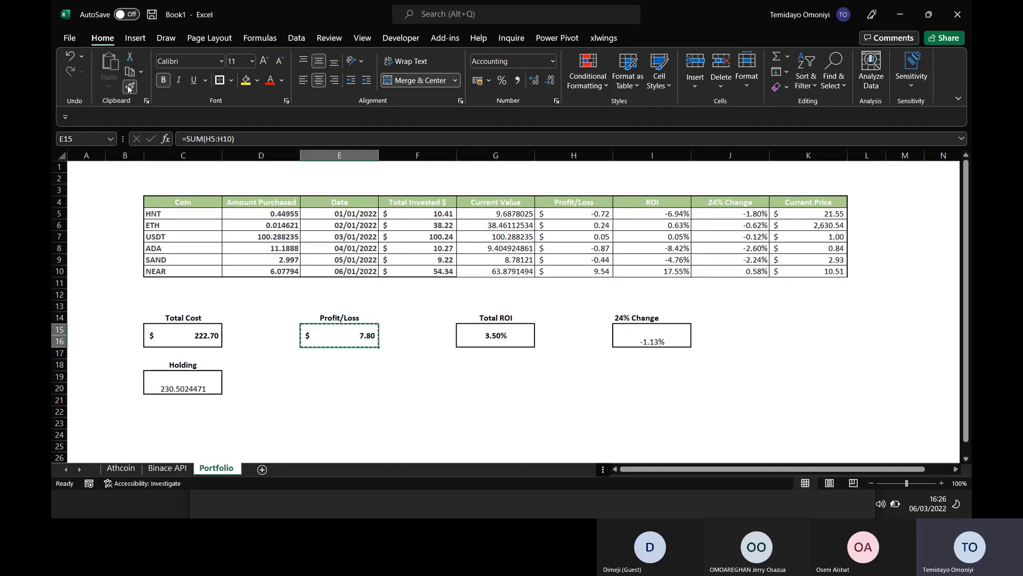
left_click(181, 379)
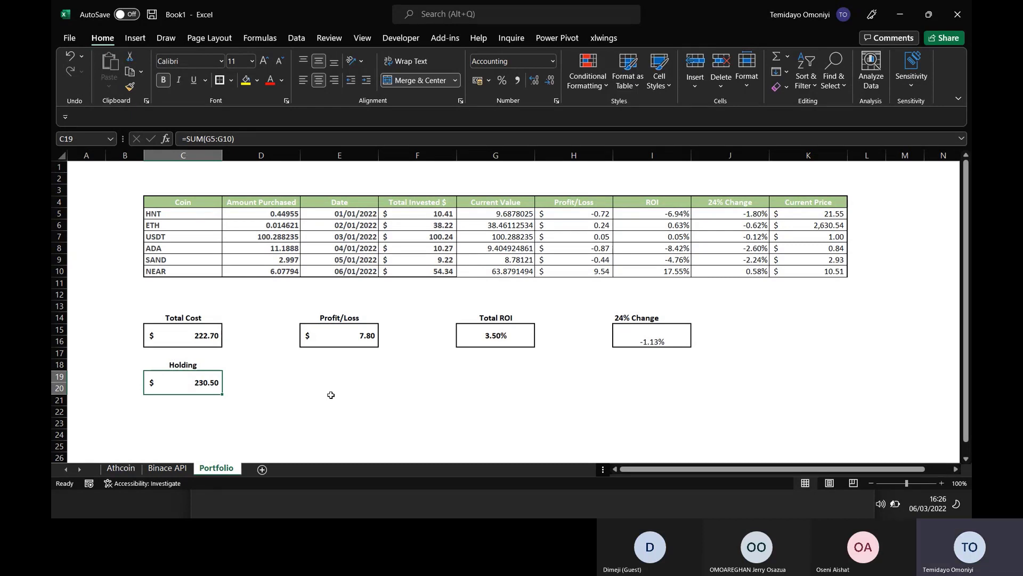
- Enter the heading Worse Performance in cell E18
left_click(308, 376)
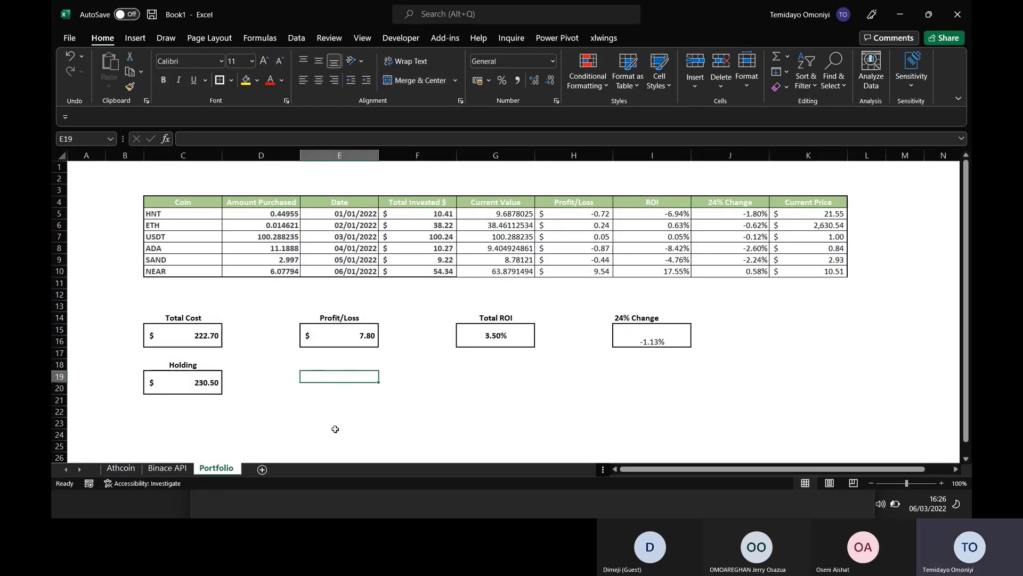
left_click(309, 363)
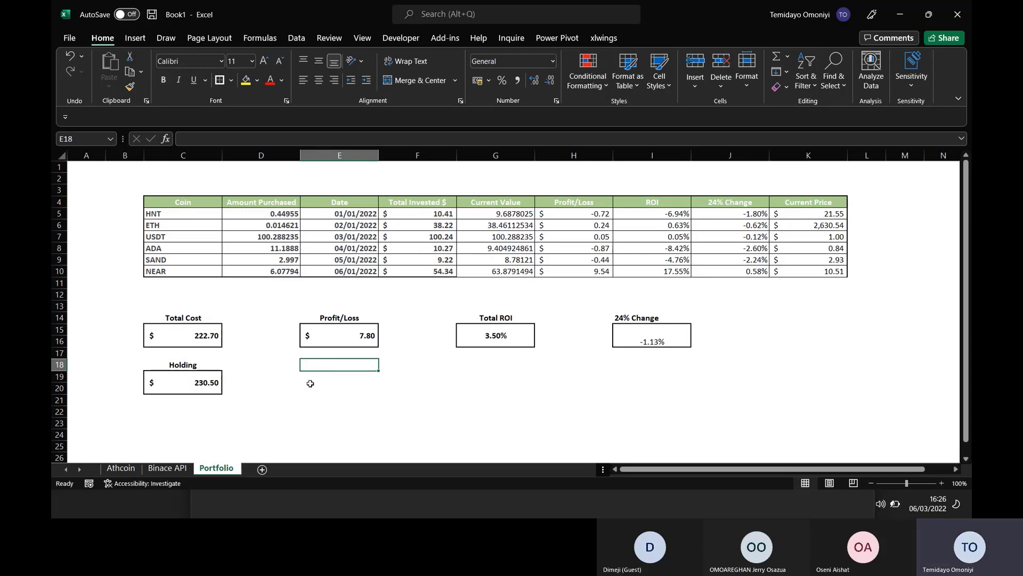
type("Worse")
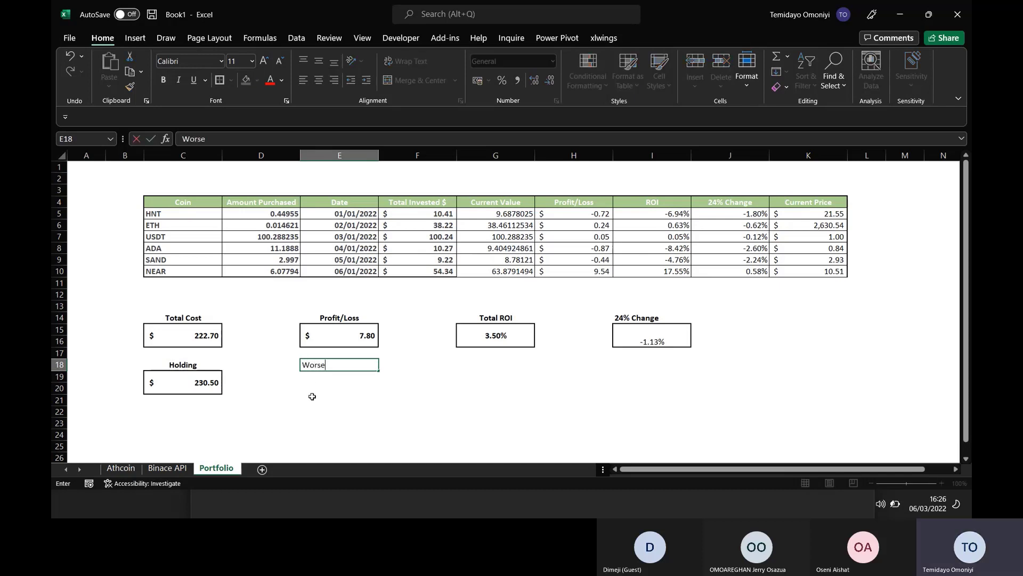
type(" Pe")
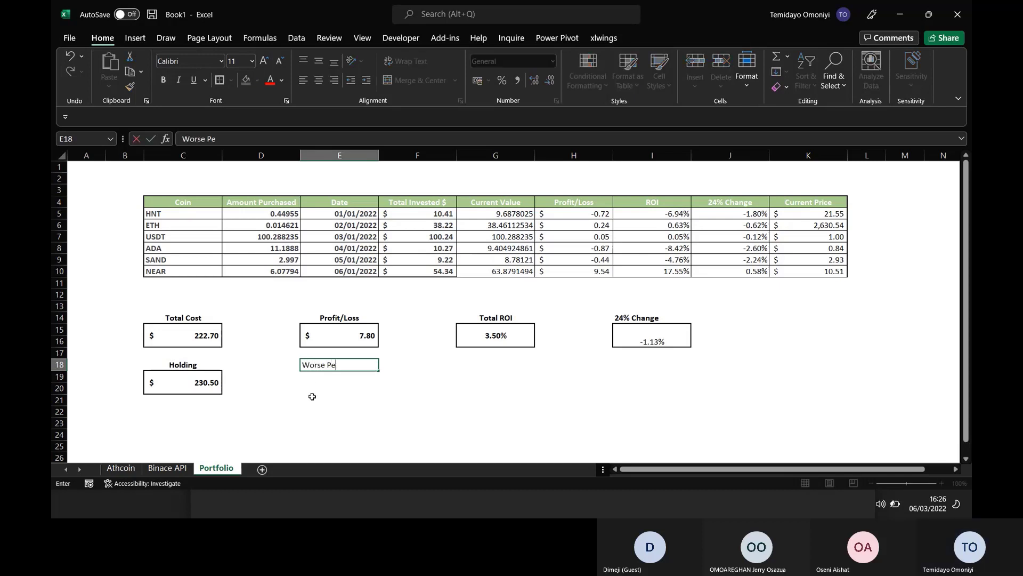
type("rformance")
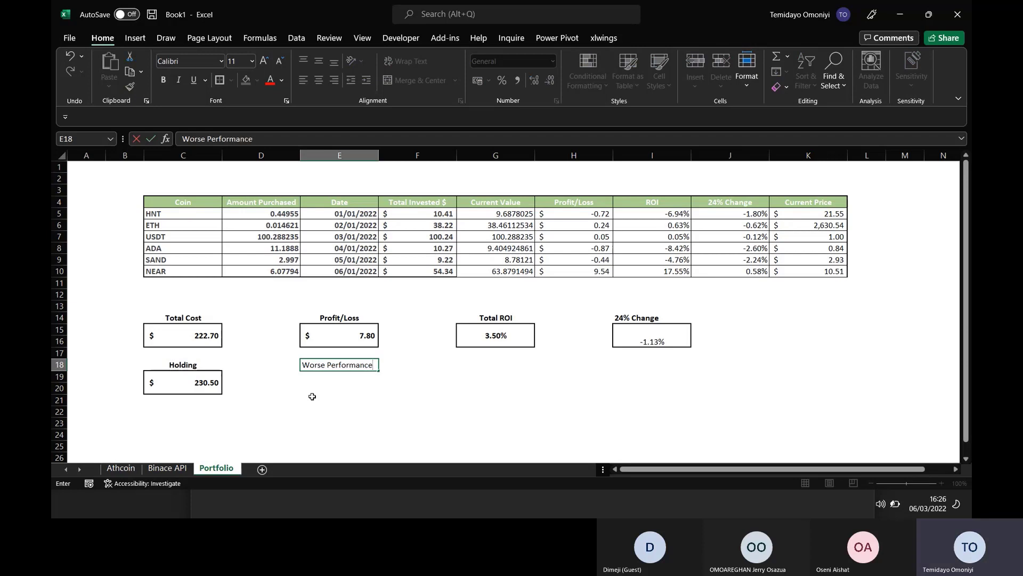
key("Return")
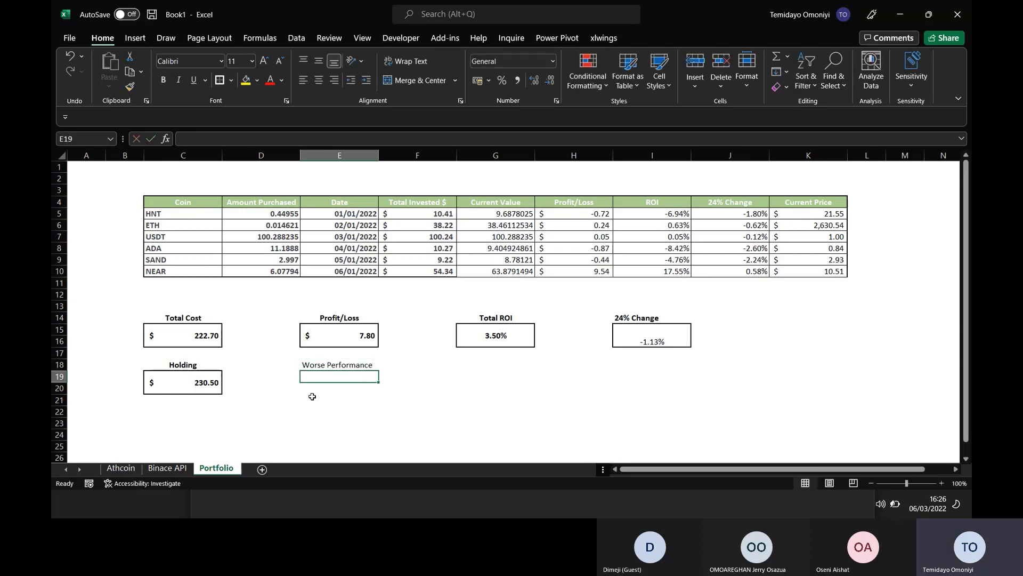
- Enter the heading Best Performance in cell G18
left_click(480, 367)
type("Best ")
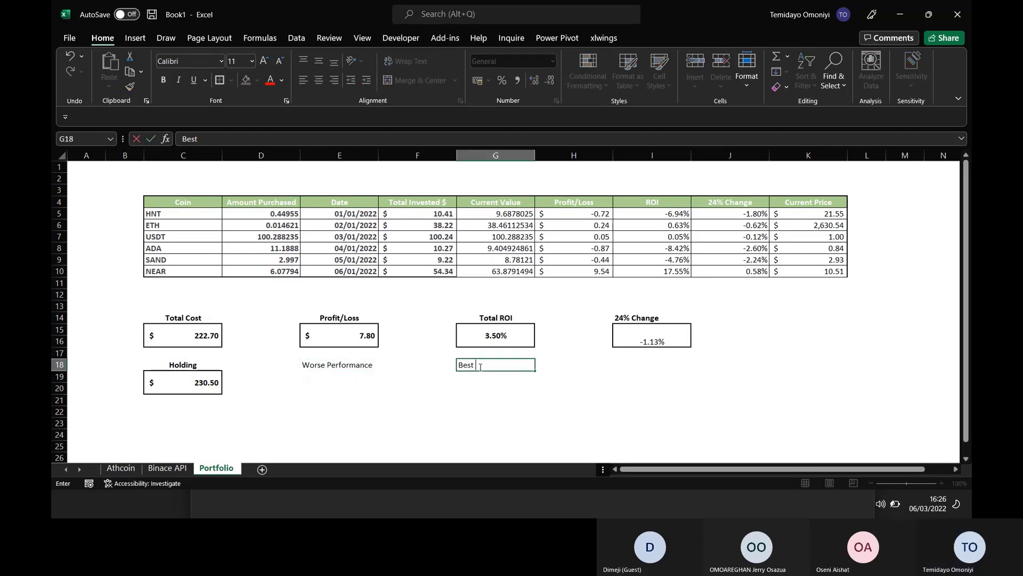
type("Perf")
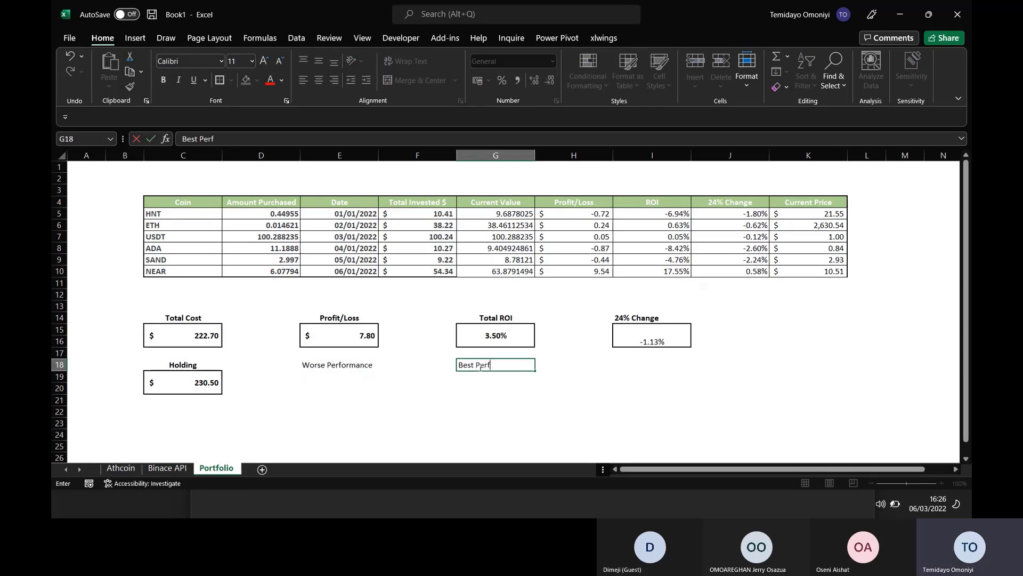
type("ormance")
key("Return")
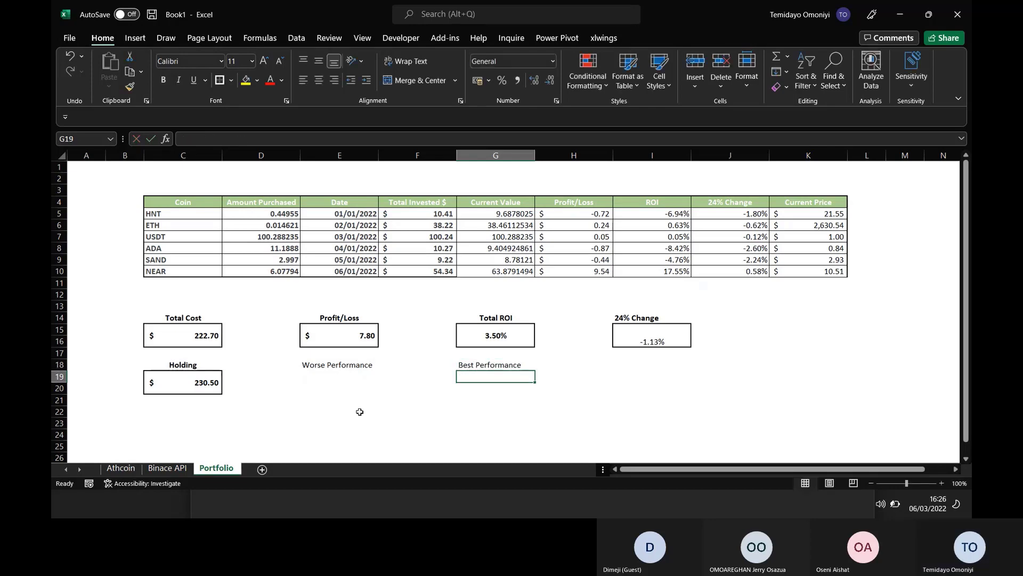
- Make the Worse Performance heading in E18 bold and merge E19:E20 below it into one cell with an outside border
left_click(316, 368)
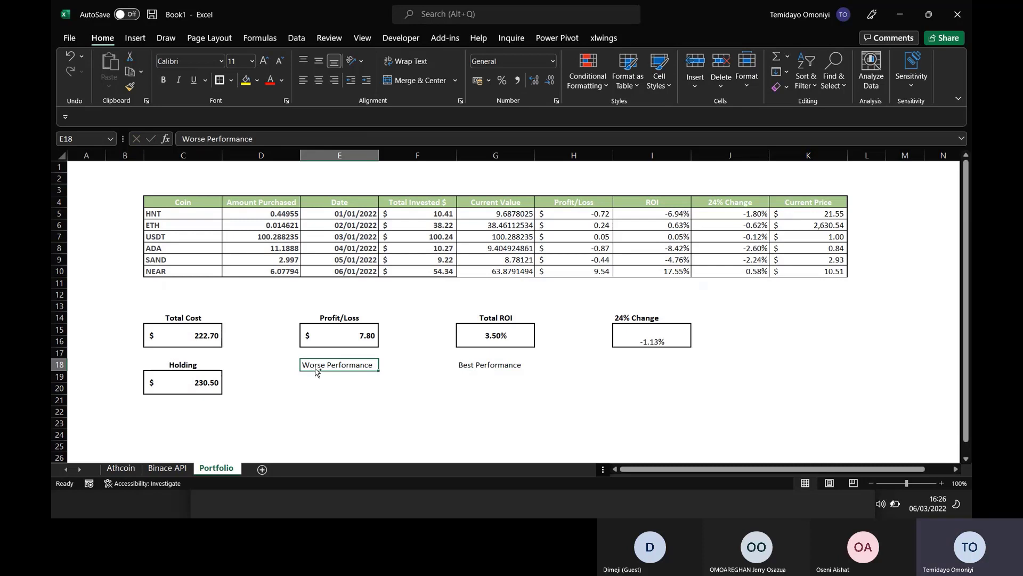
key("ctrl+b")
left_click(313, 386)
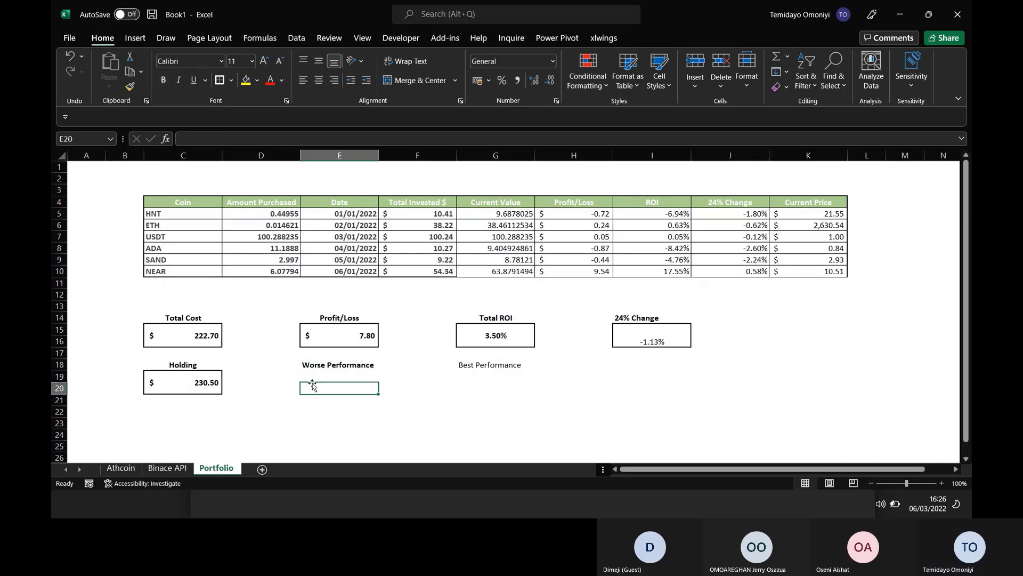
left_click_drag(313, 385, 313, 376)
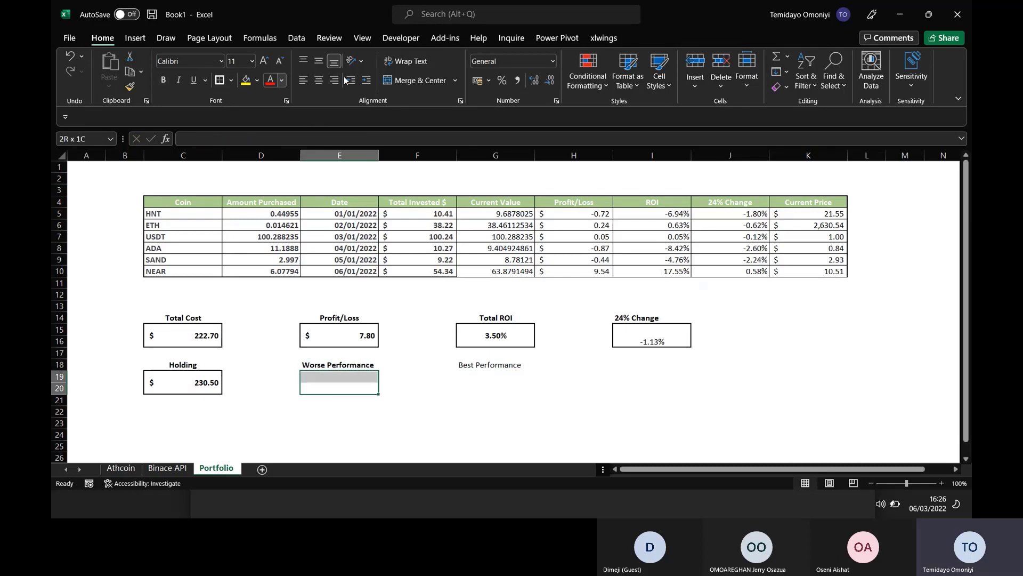
left_click(416, 80)
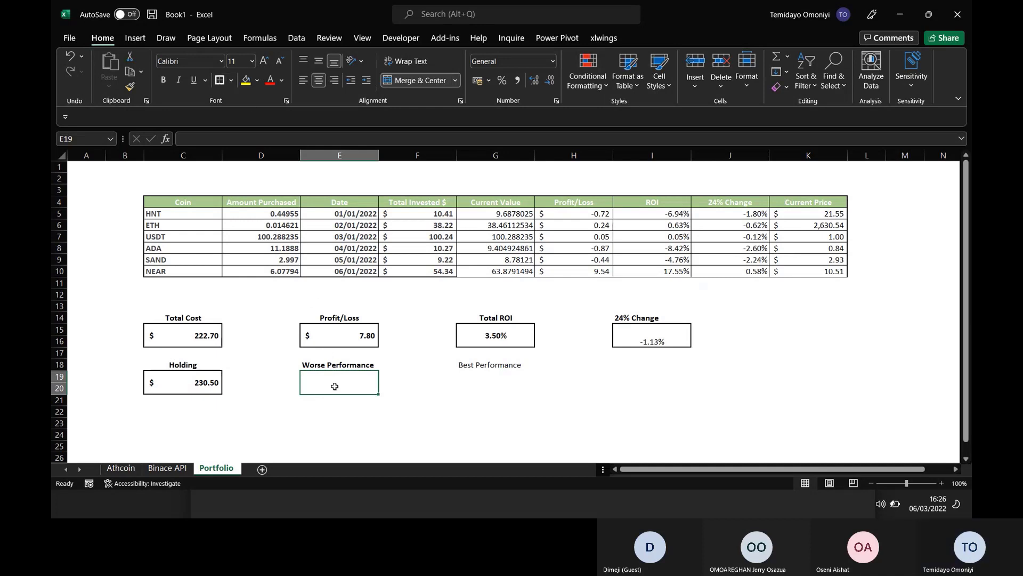
- Calculate the lowest ROI in cell E21, below the Worse Performance box, with =MIN(I5:I10)
left_click(323, 399)
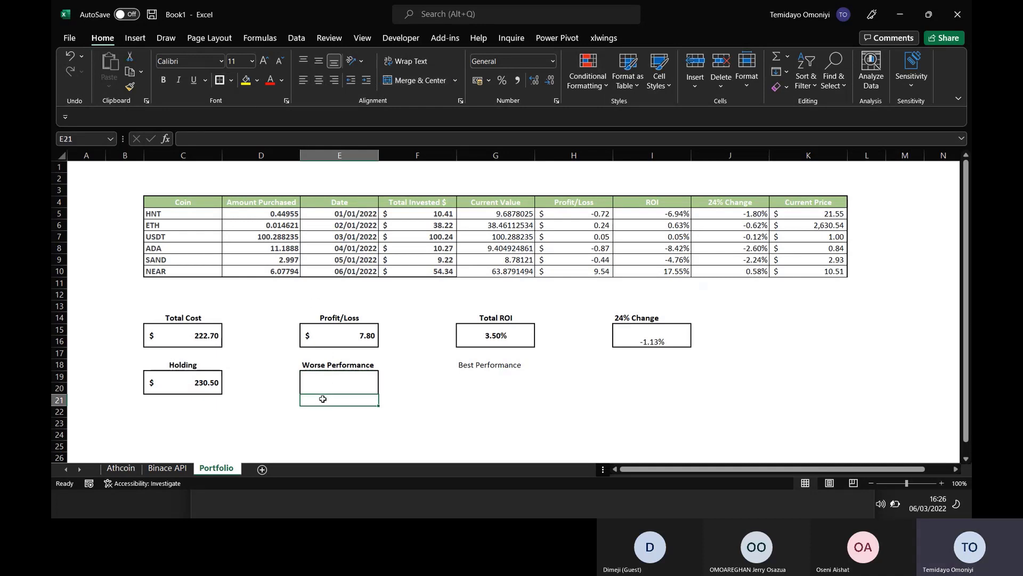
type("=")
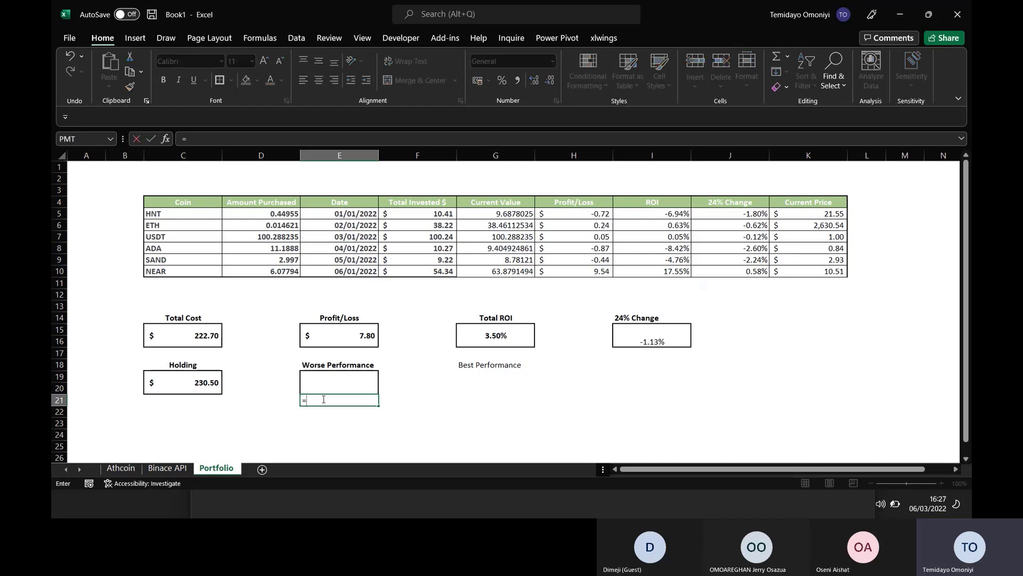
type("min")
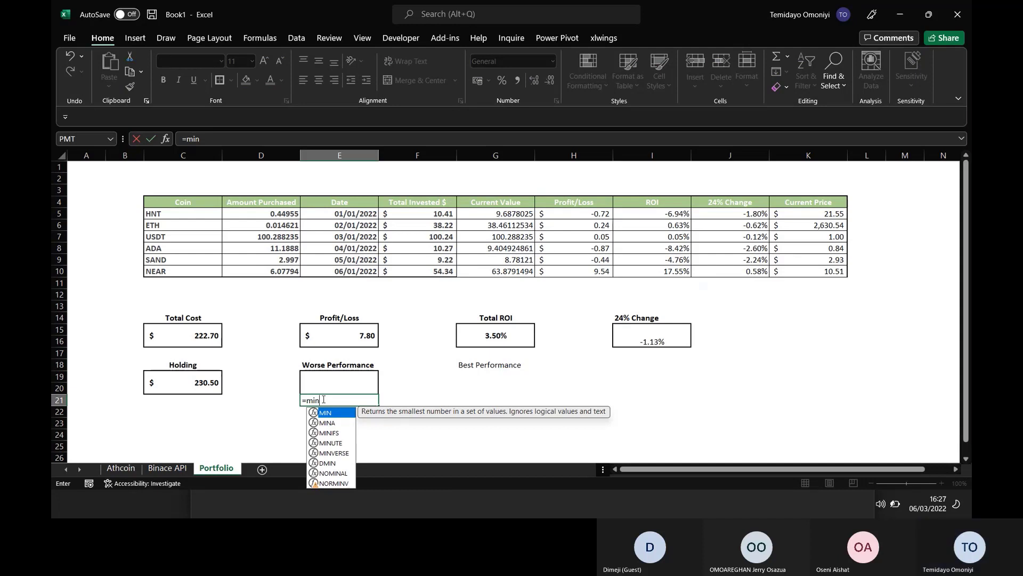
key("Tab")
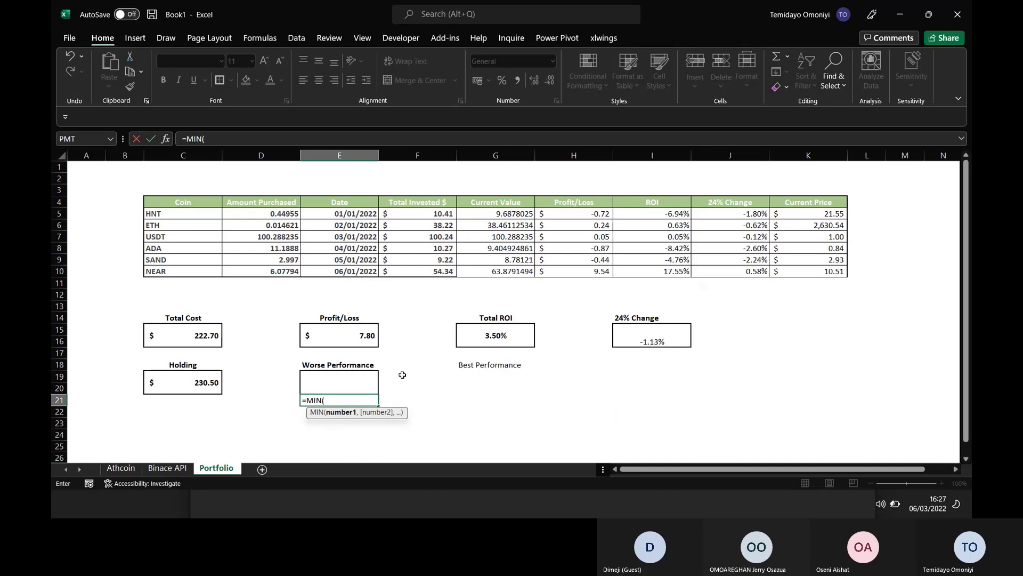
left_click(638, 211)
left_click_drag(638, 211, 688, 275)
type(")")
key("Return")
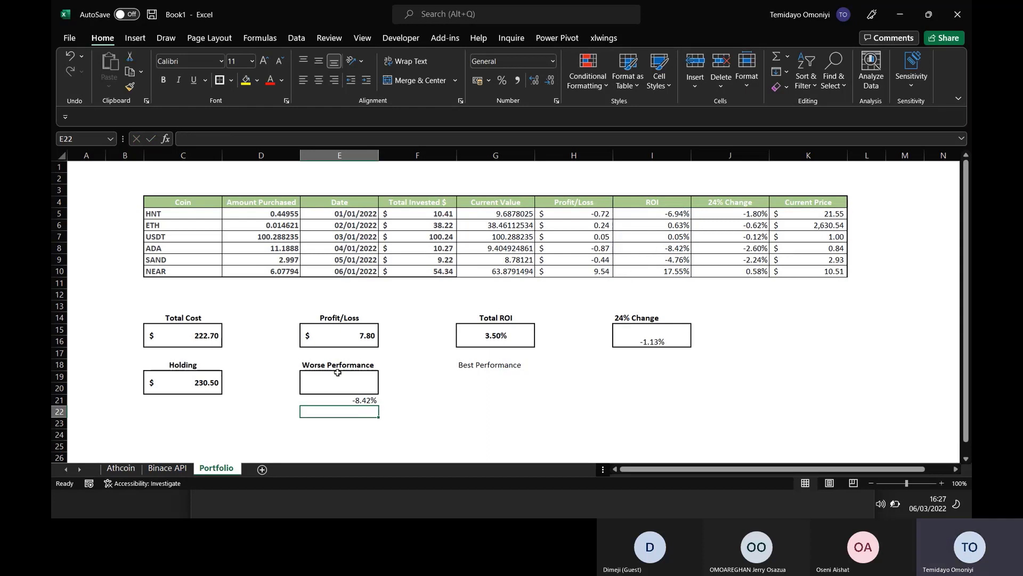
- Look up the worst performing coin in the Worse Performance box E19 with =INDEX(C5:C10,MATCH(E21,I5:I10,0))
left_click(328, 400)
left_click(326, 384)
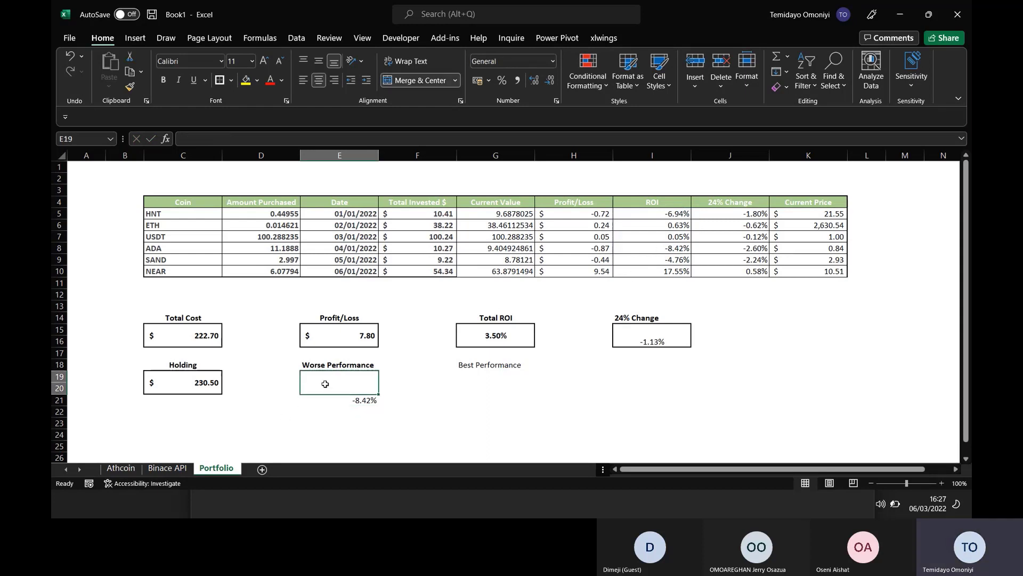
left_click(319, 404)
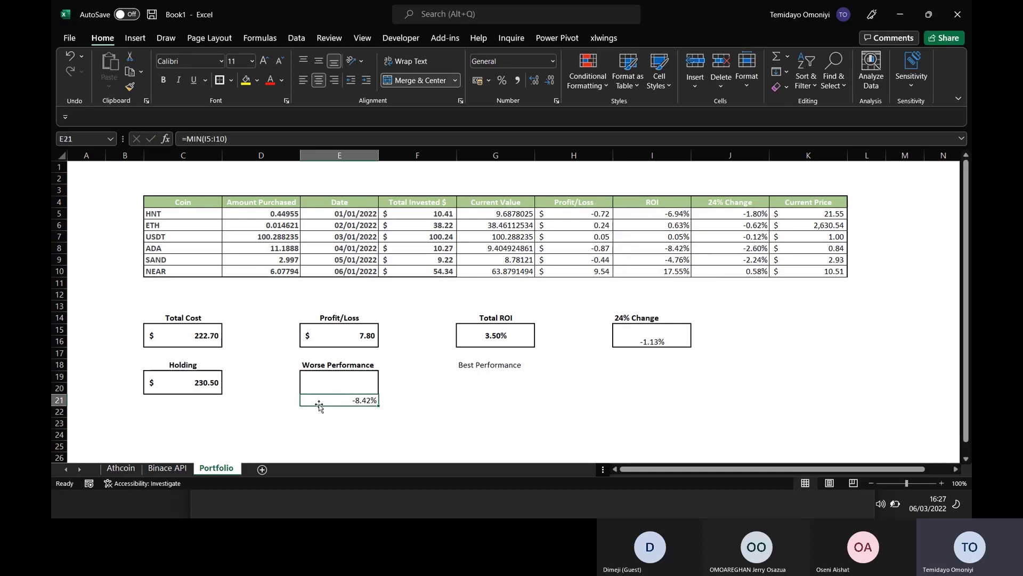
left_click(334, 380)
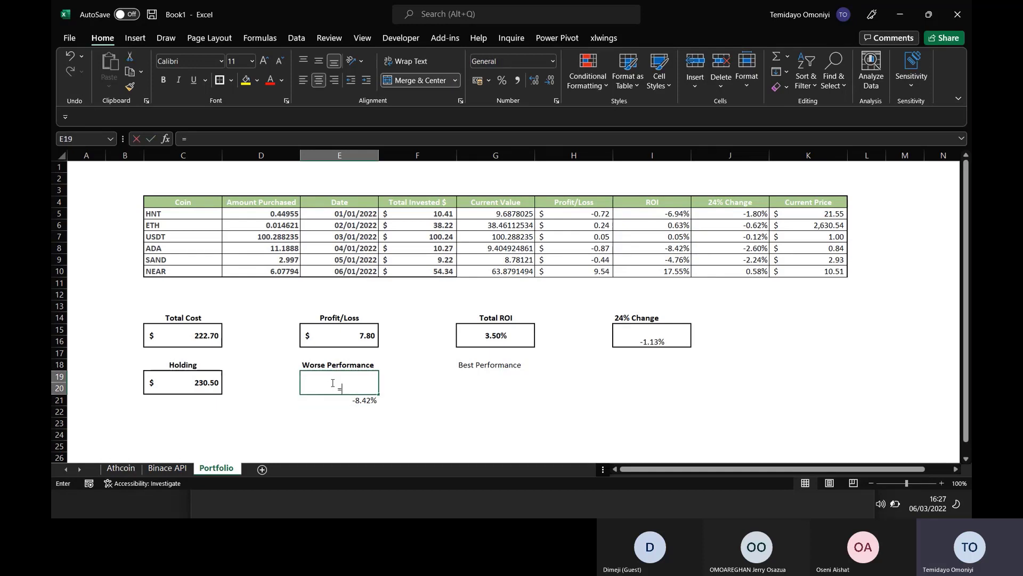
type("=INDEX(")
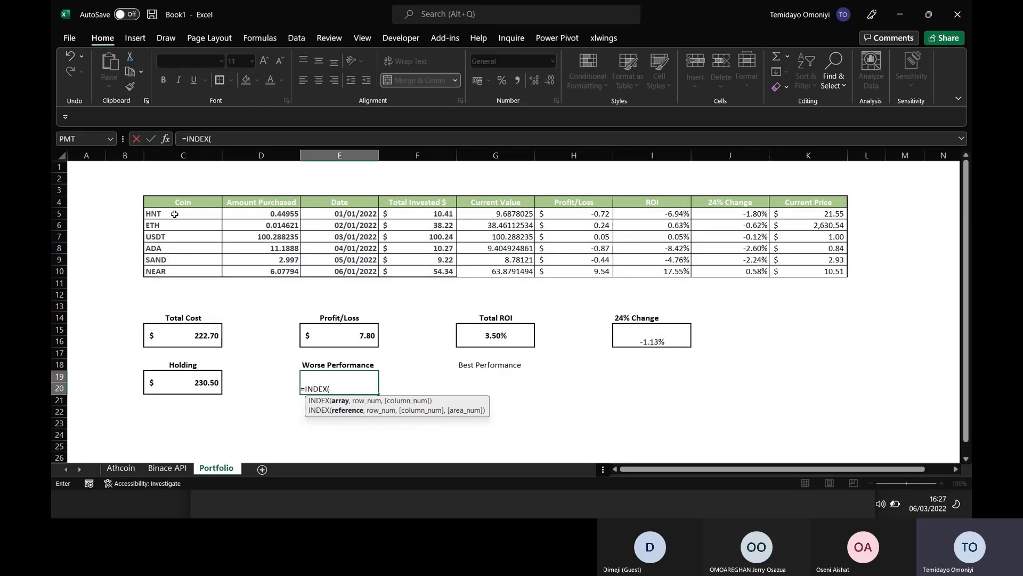
left_click(174, 214)
key("ctrl+shift+Down")
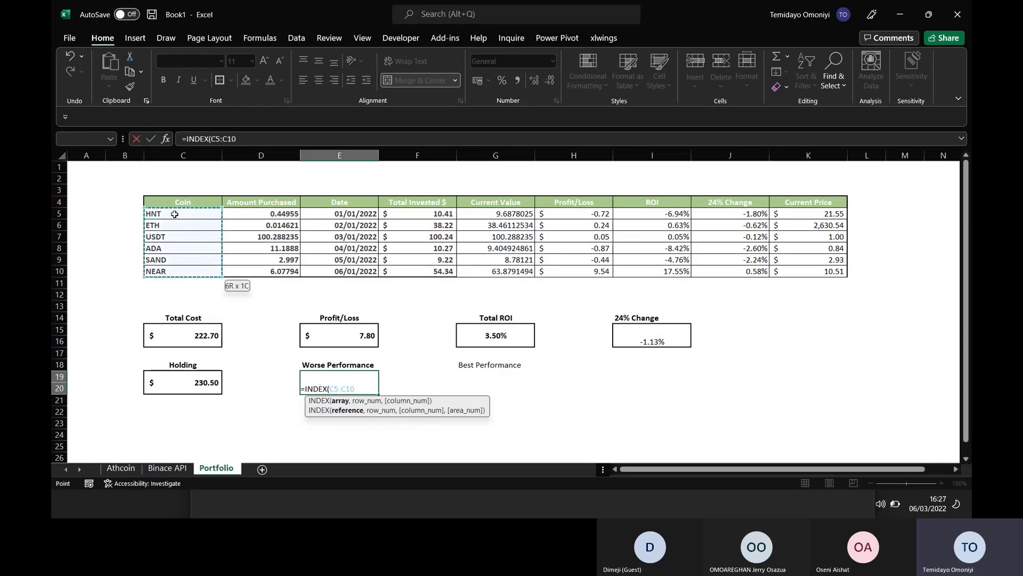
type(",")
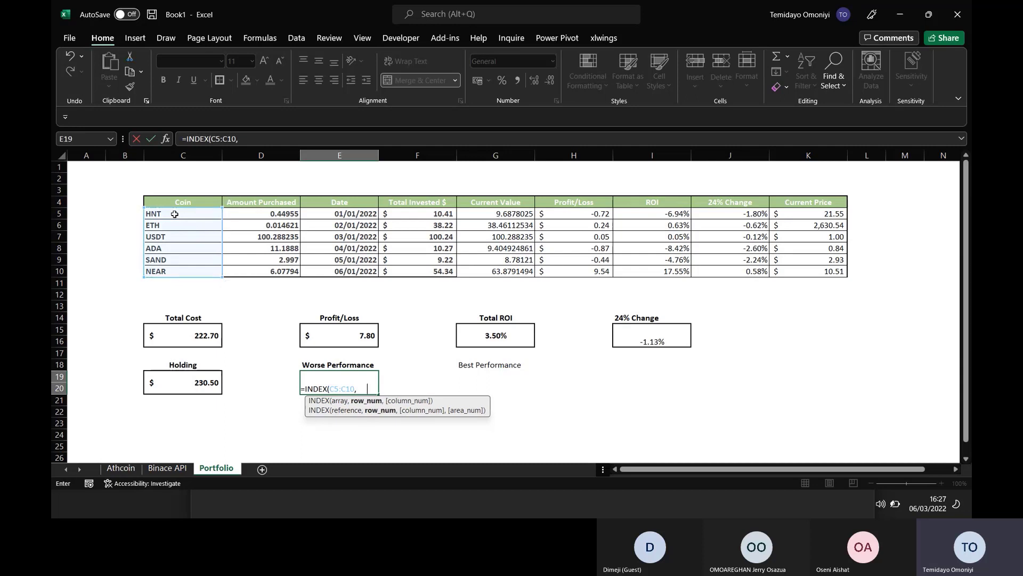
type("MATCH(")
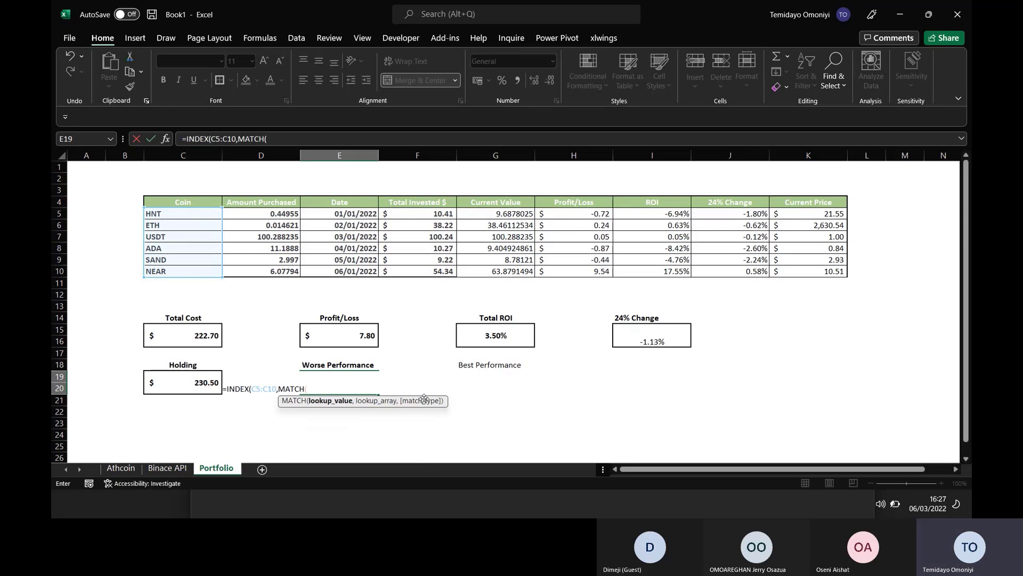
left_click(349, 401)
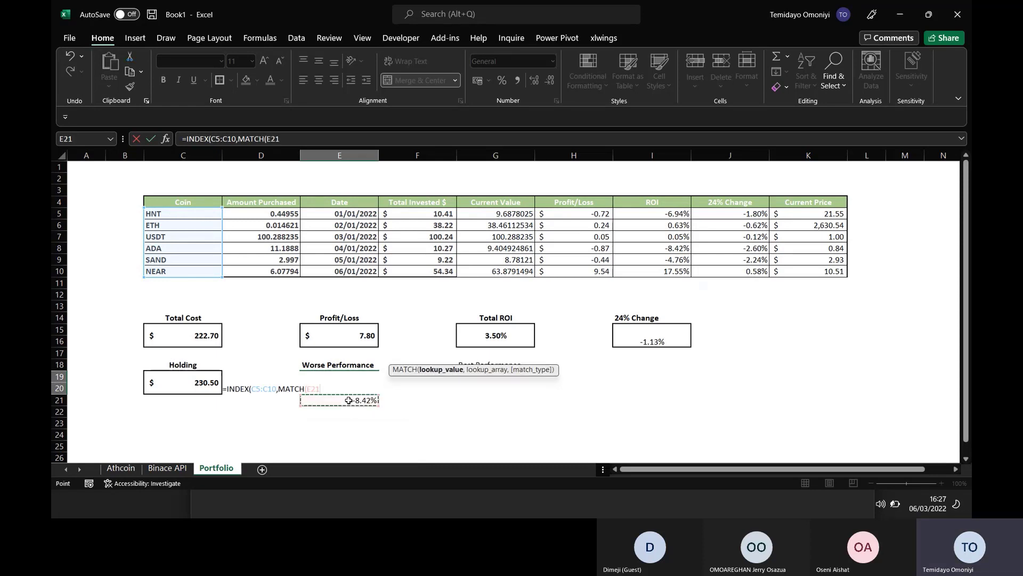
type(",")
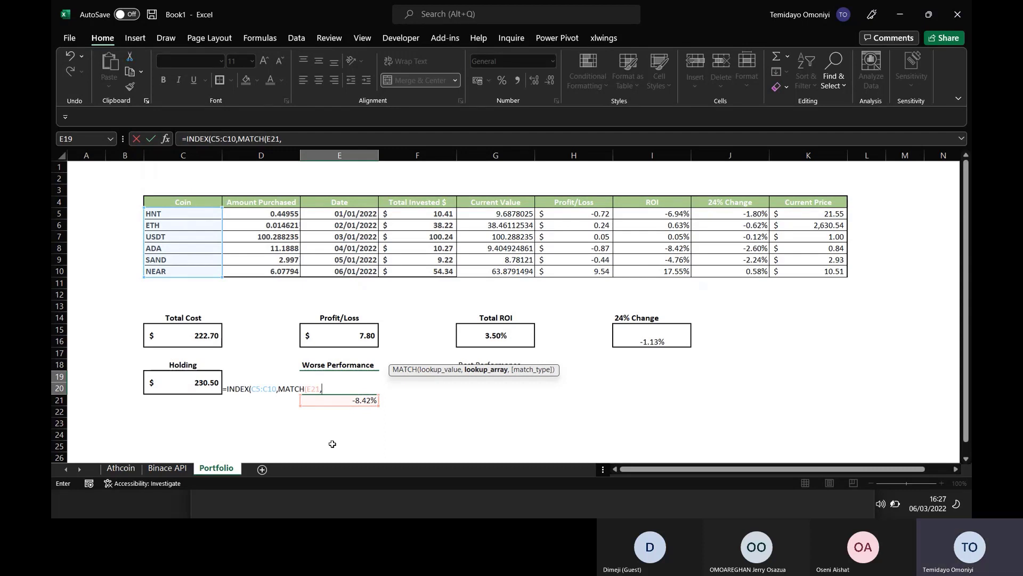
left_click(637, 211)
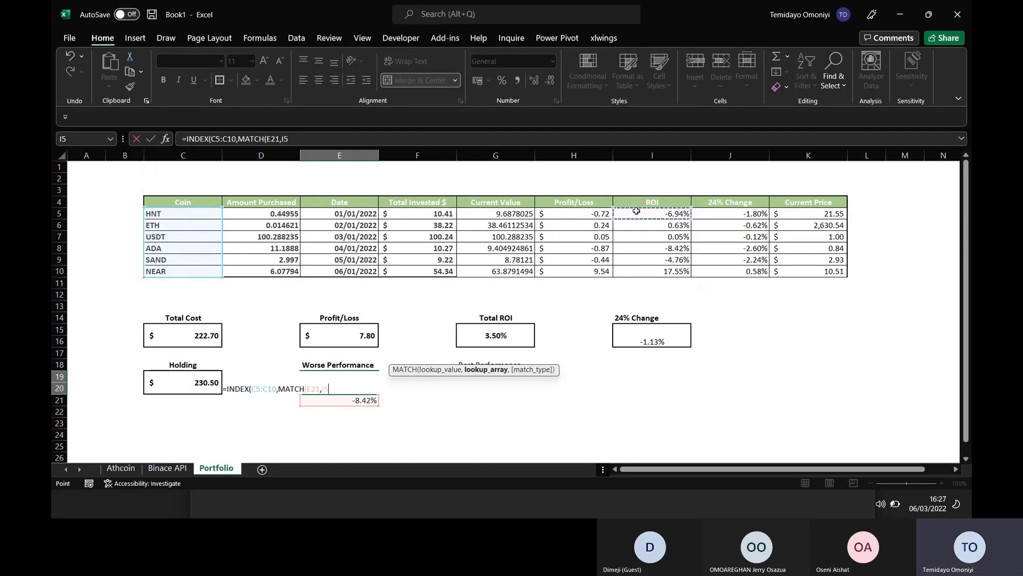
key("ctrl+shift+Down")
type(",")
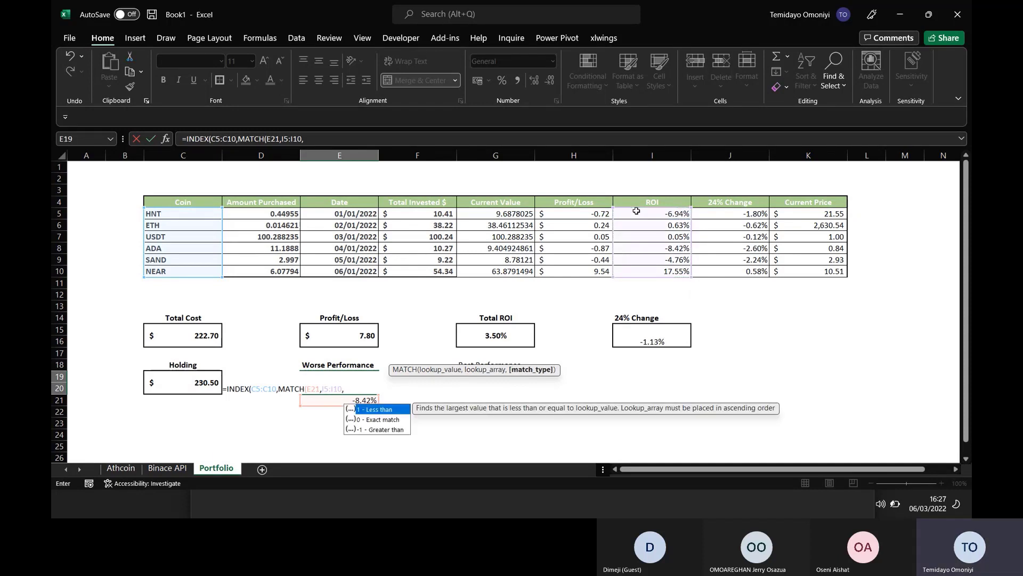
type("0")
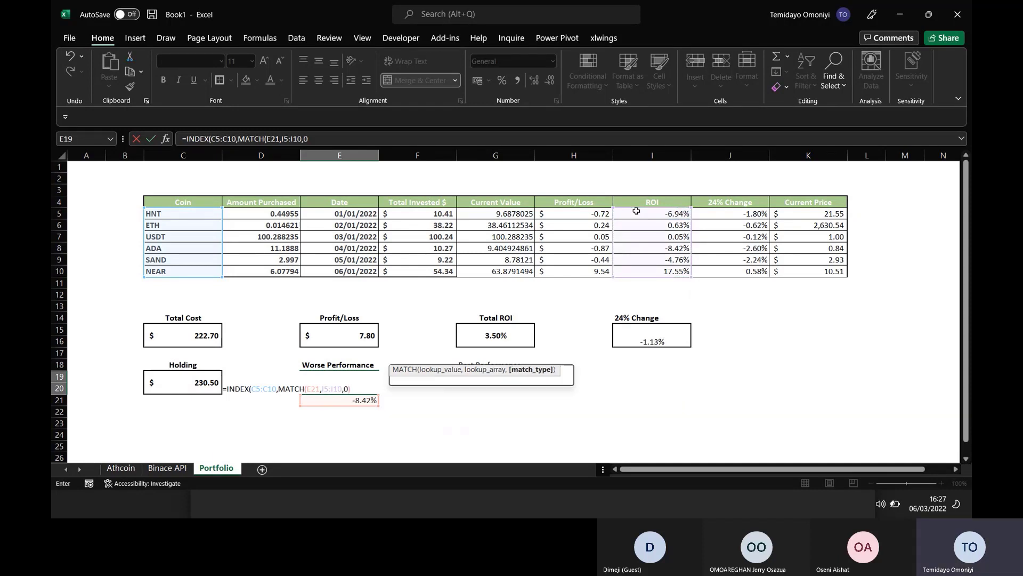
type("))")
key("ctrl+Return")
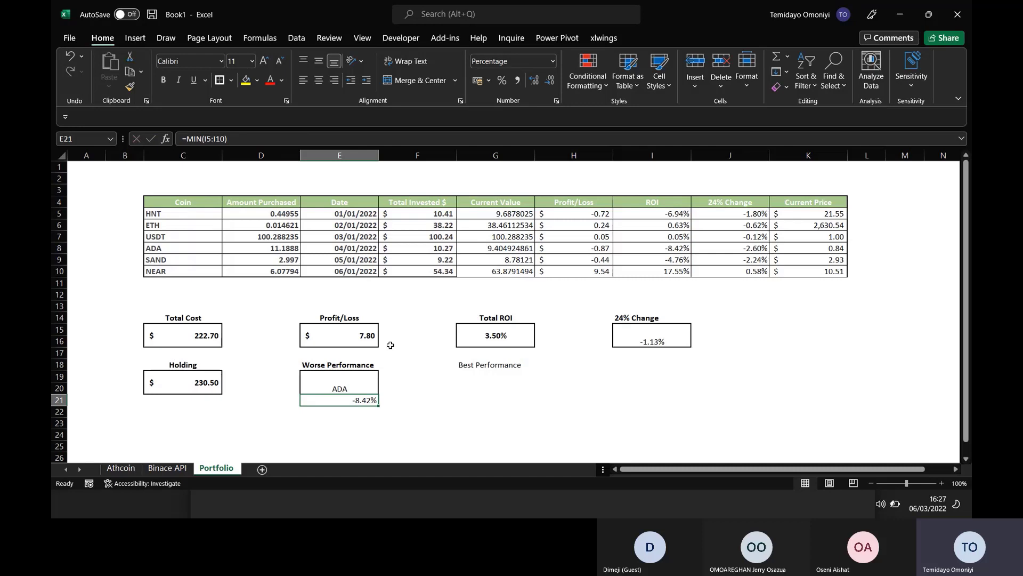
- Make the lowest ROI in E21 bold and horizontally centred, and check it against the ADA row of the table
left_click(355, 402)
key("ctrl+b")
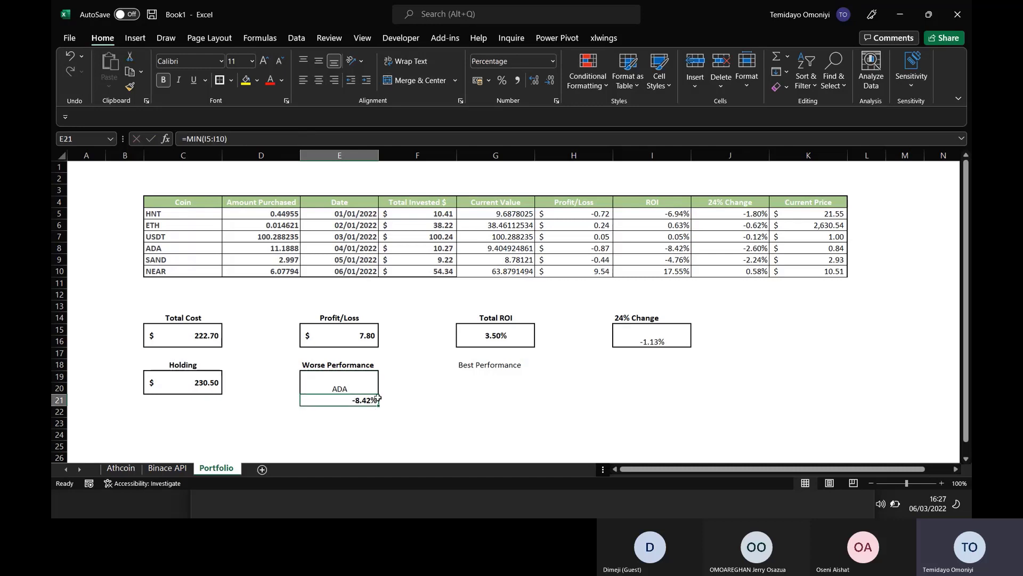
left_click(318, 80)
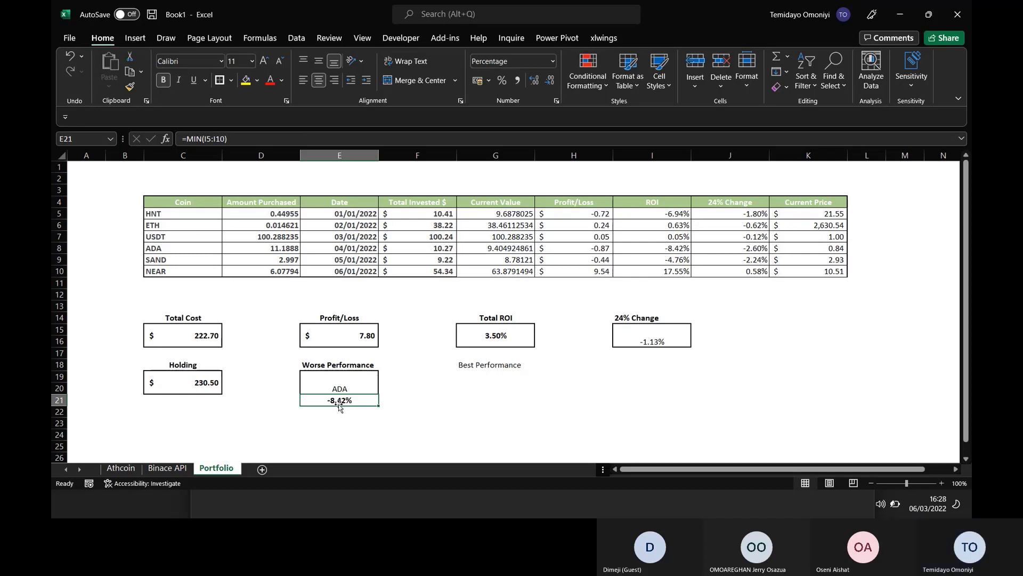
left_click(677, 250)
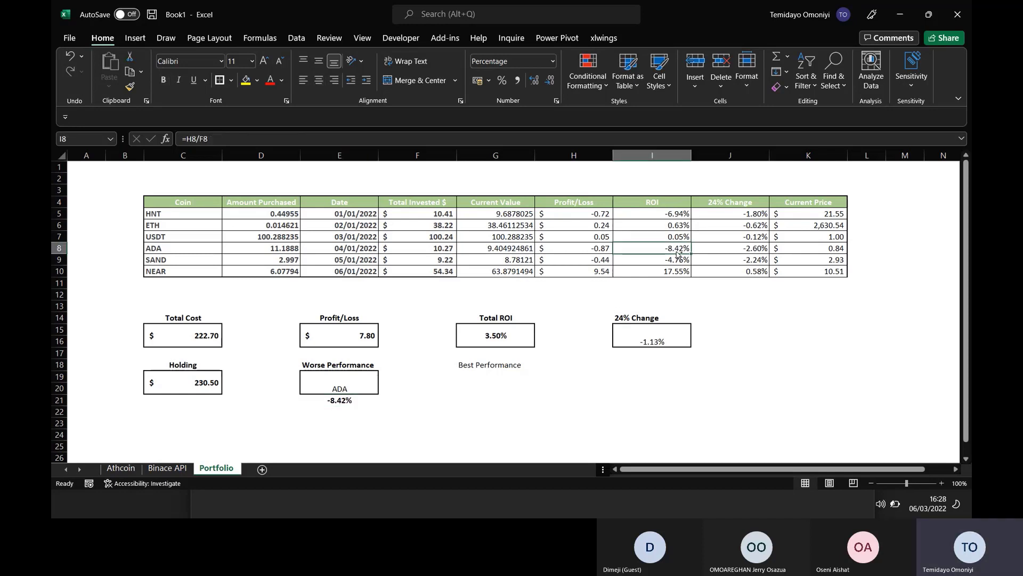
key("ctrl+Left")
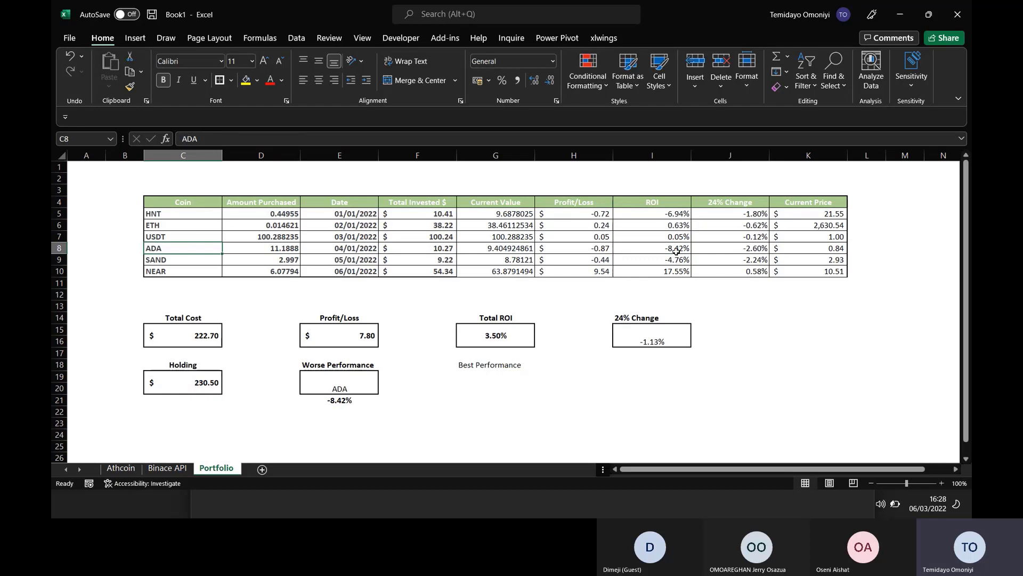
- Middle-align and bold the coin name in E19, and colour the Worse Performance text in E18:E21 red
left_click(336, 381)
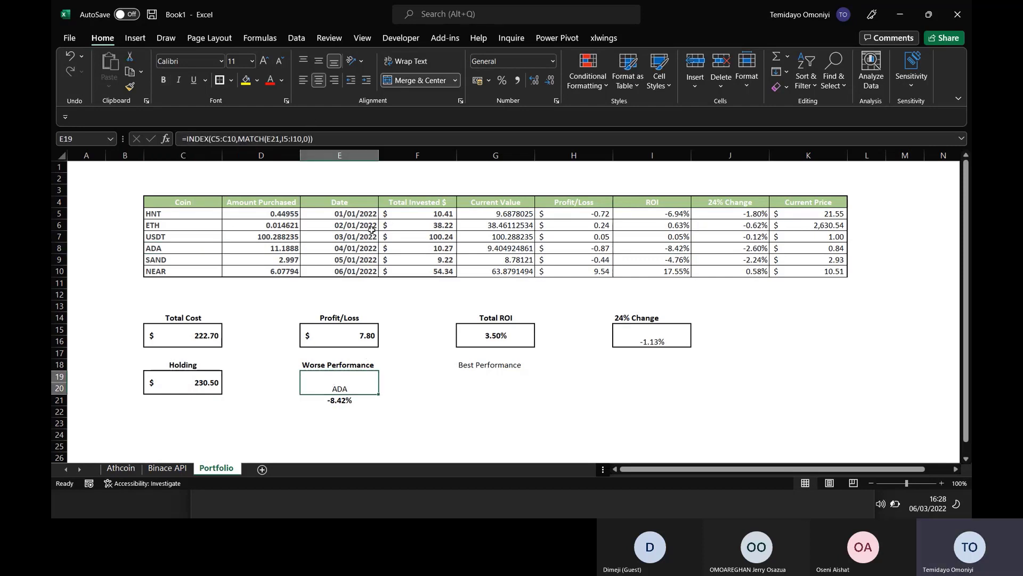
left_click(319, 62)
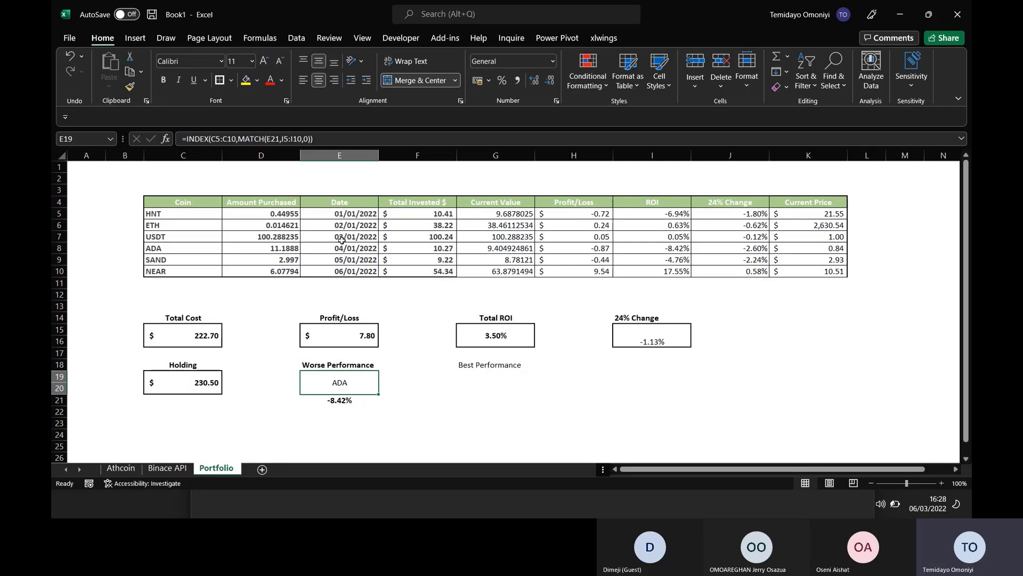
key("ctrl+b")
left_click(270, 81)
left_click_drag(326, 399, 323, 366)
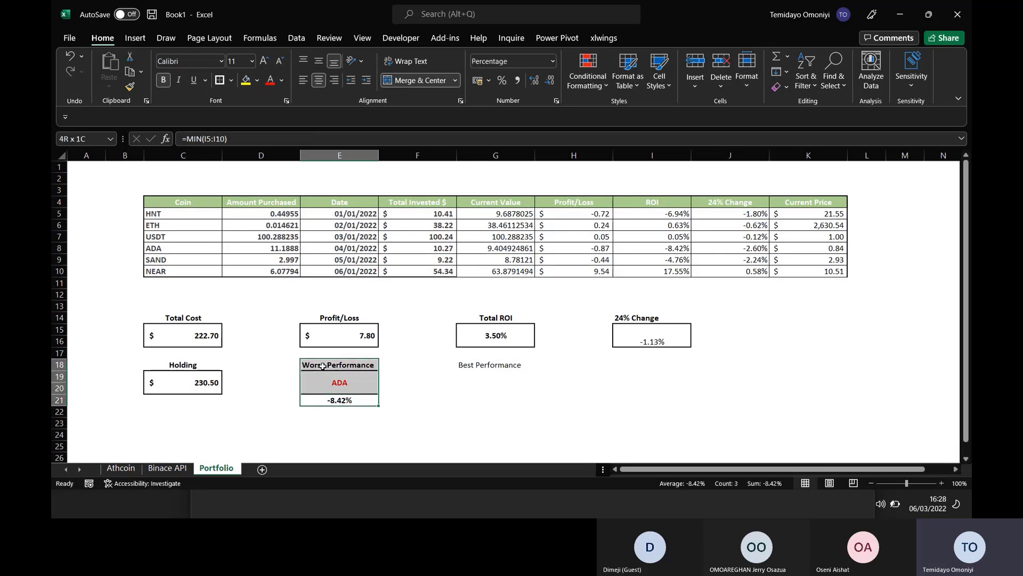
left_click(270, 81)
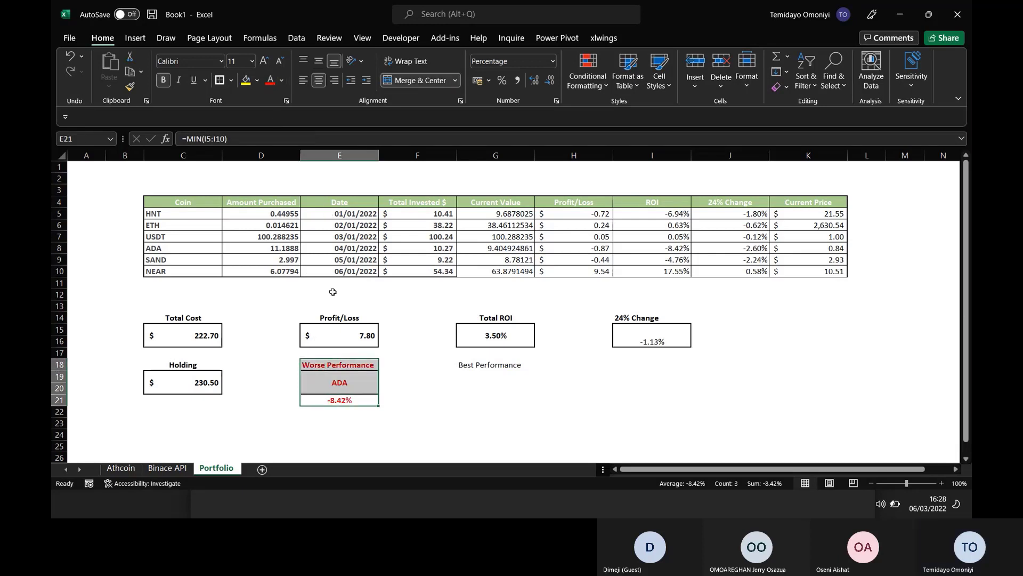
- Merge and centre G19:G20 below the Best Performance heading and give the merged cell an outside border
left_click(486, 425)
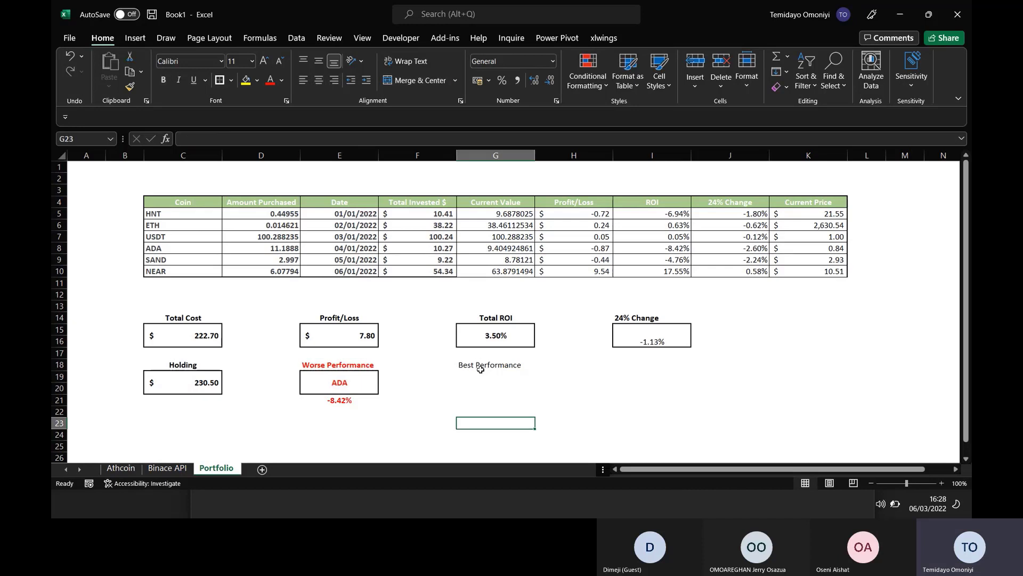
left_click(478, 379)
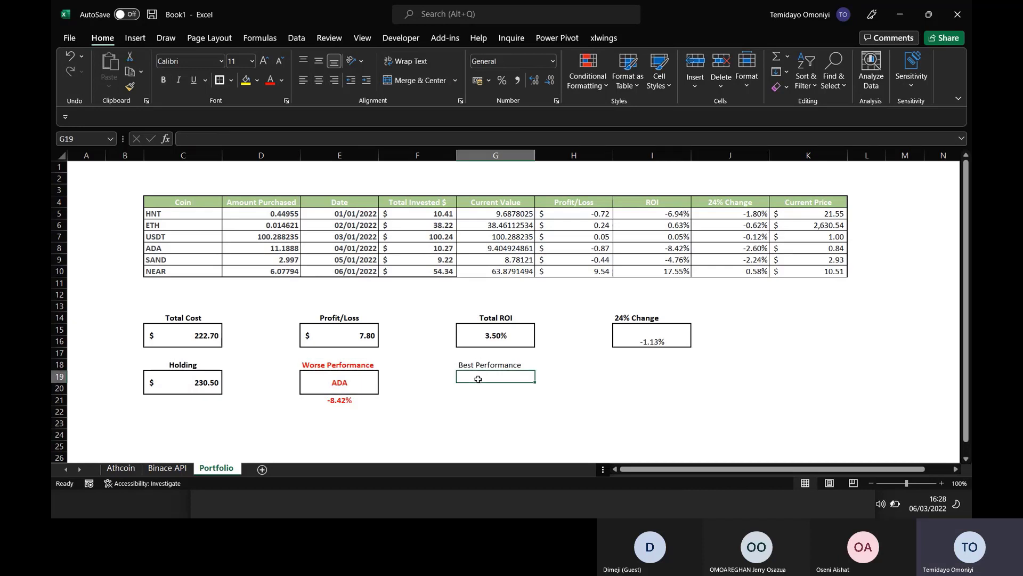
left_click_drag(478, 379, 428, 263)
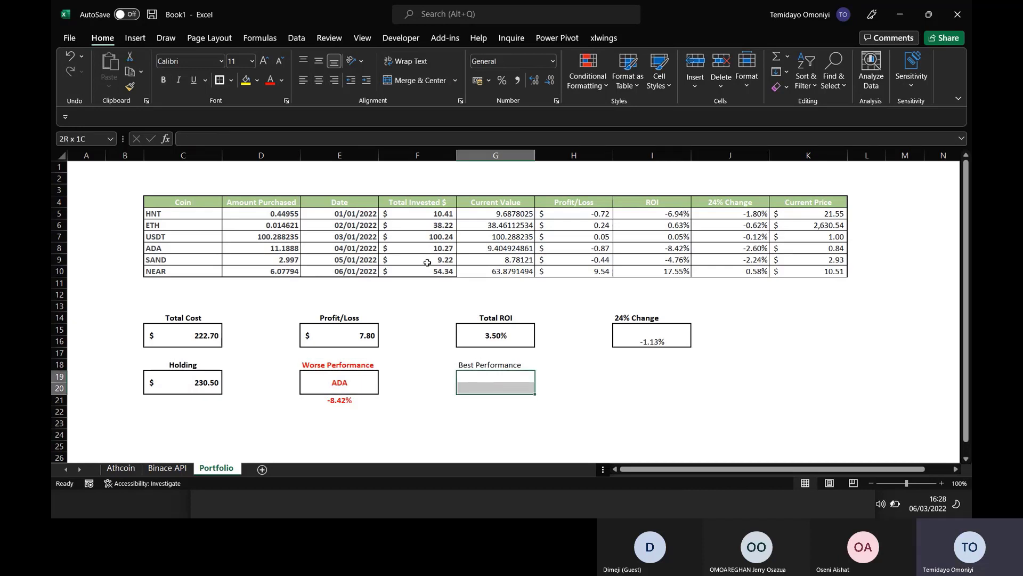
left_click(400, 81)
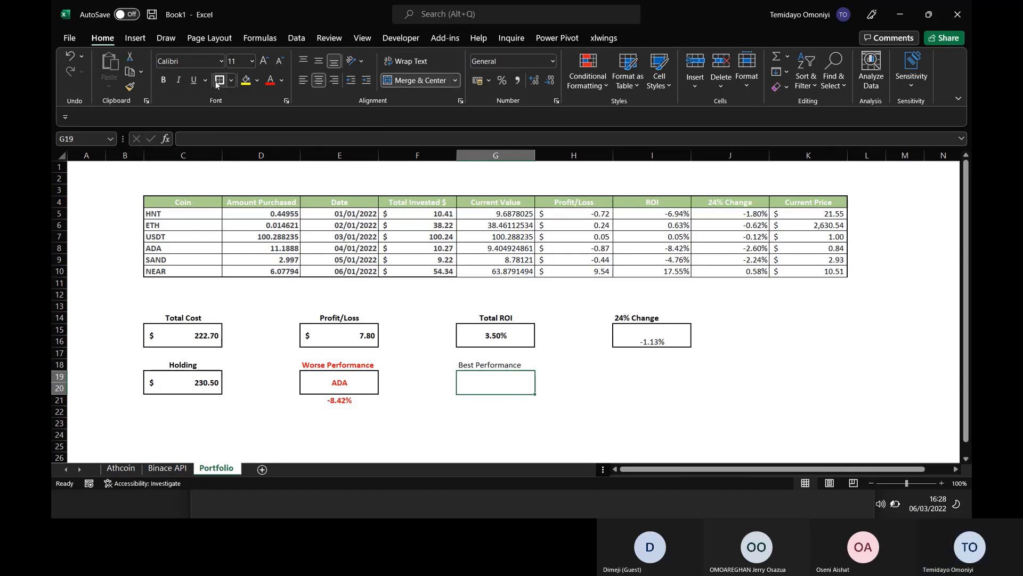
- Calculate the highest ROI in cell G21 with =MAX(I5:I10), and make it bold and centred
left_click(480, 400)
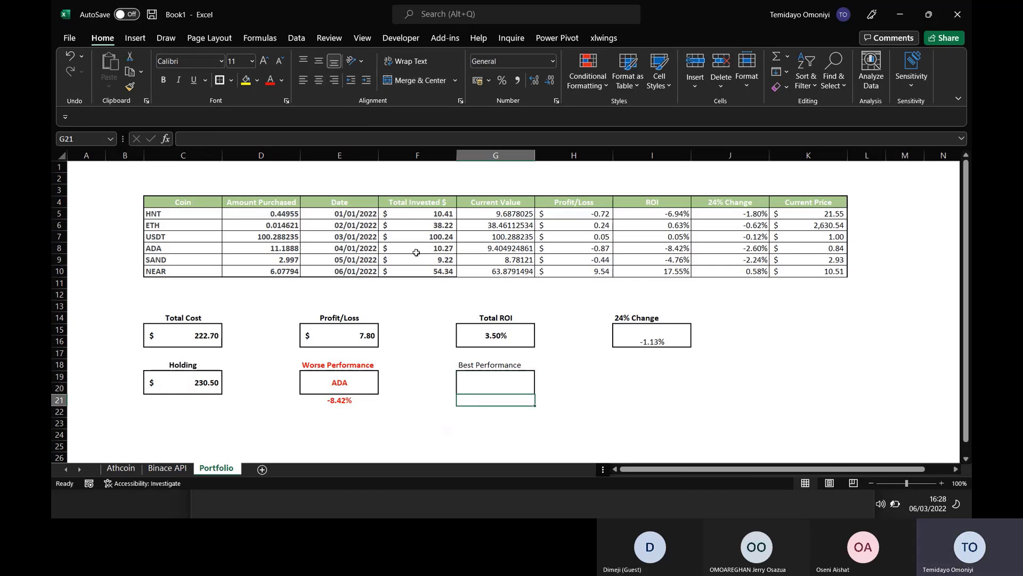
type("=max")
key("Tab")
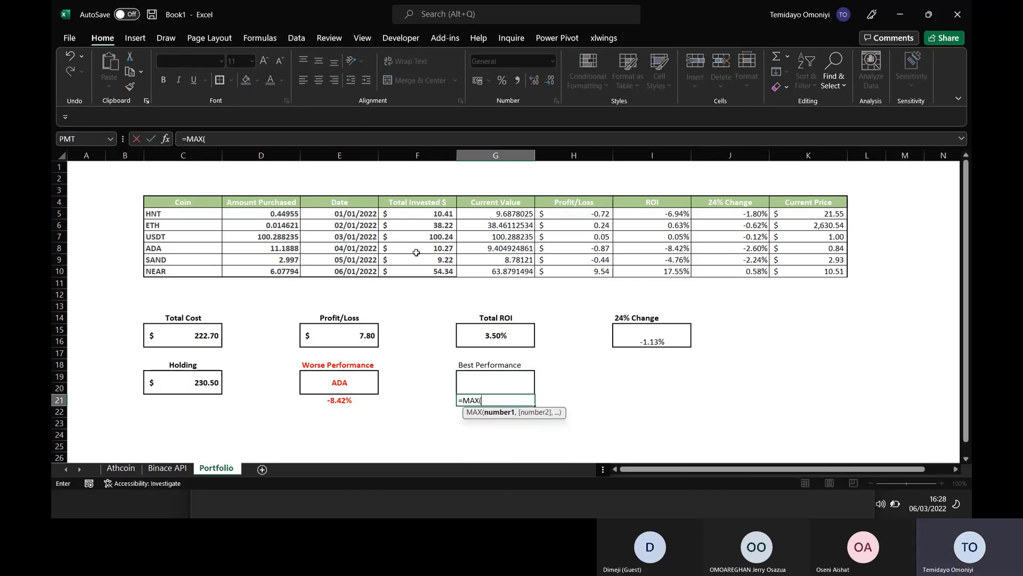
left_click_drag(646, 216, 661, 272)
key("Return")
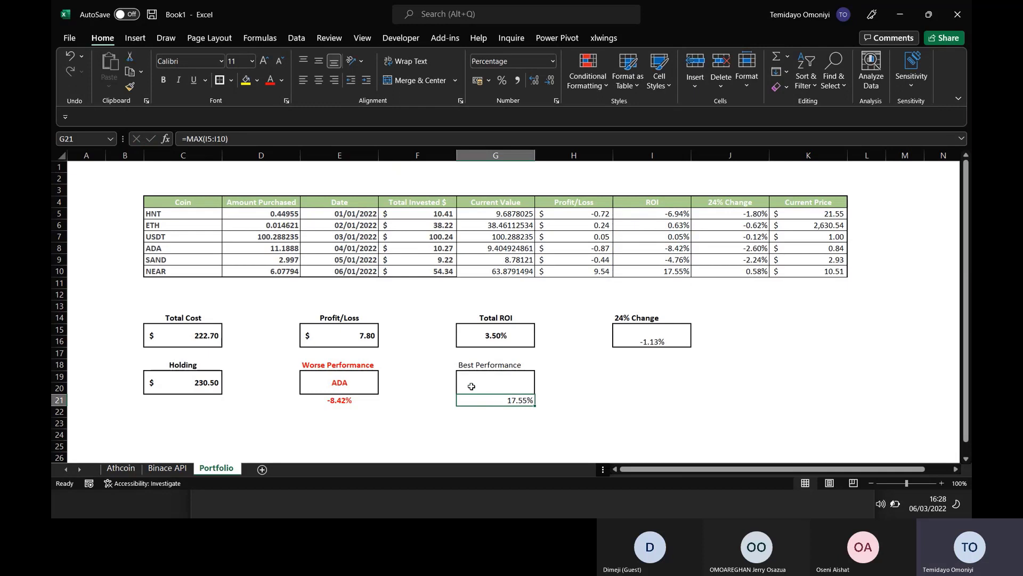
key("ctrl+b")
left_click(318, 80)
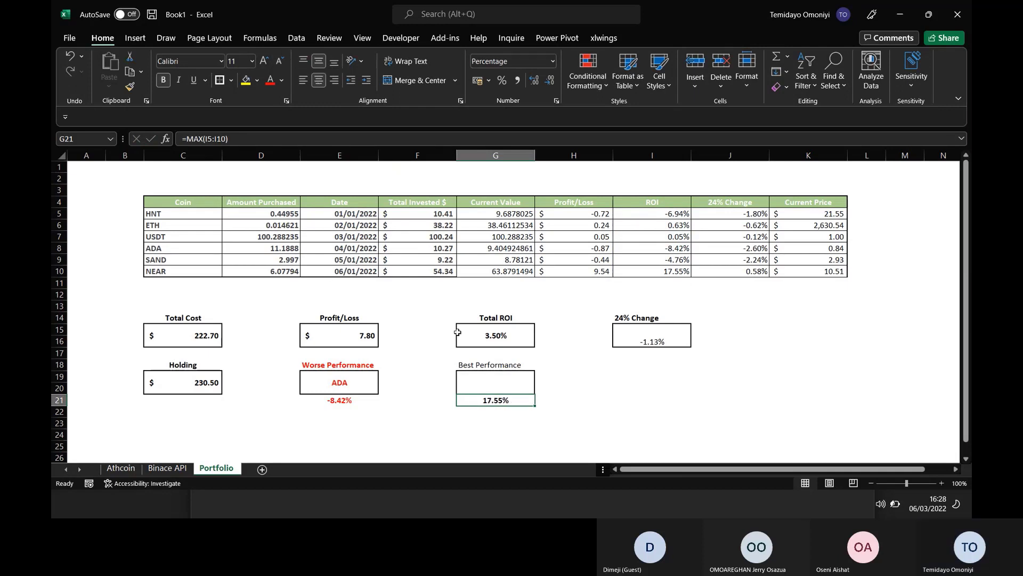
- Look up the best-performing coin's name in merged cell G19 with =INDEX(C5:C10,MATCH(G21,I5:I10,0))
left_click(486, 379)
type("=INDEX(")
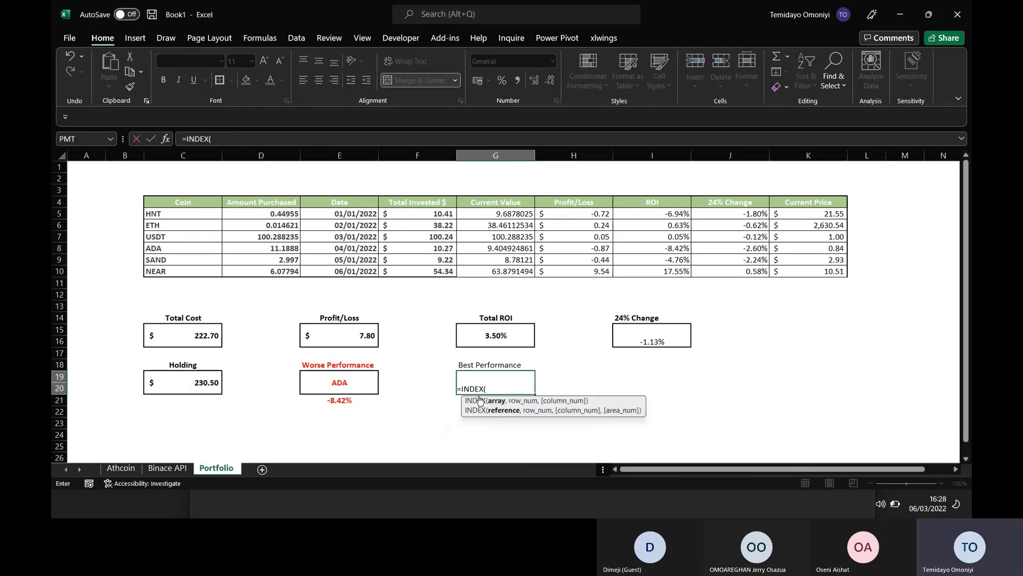
left_click_drag(189, 213, 191, 271)
type(",")
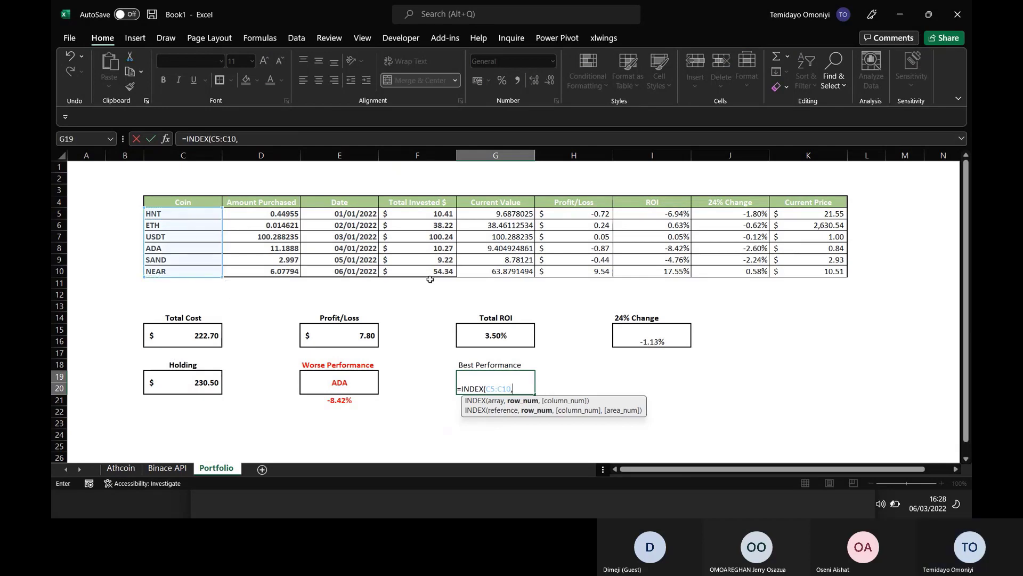
type("mat")
key("Tab")
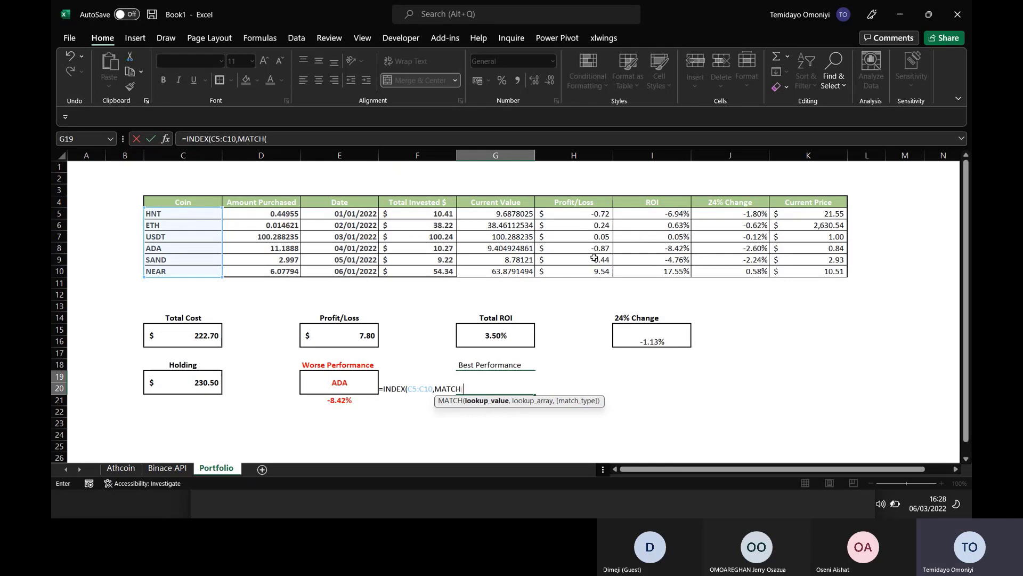
left_click_drag(549, 403, 670, 350)
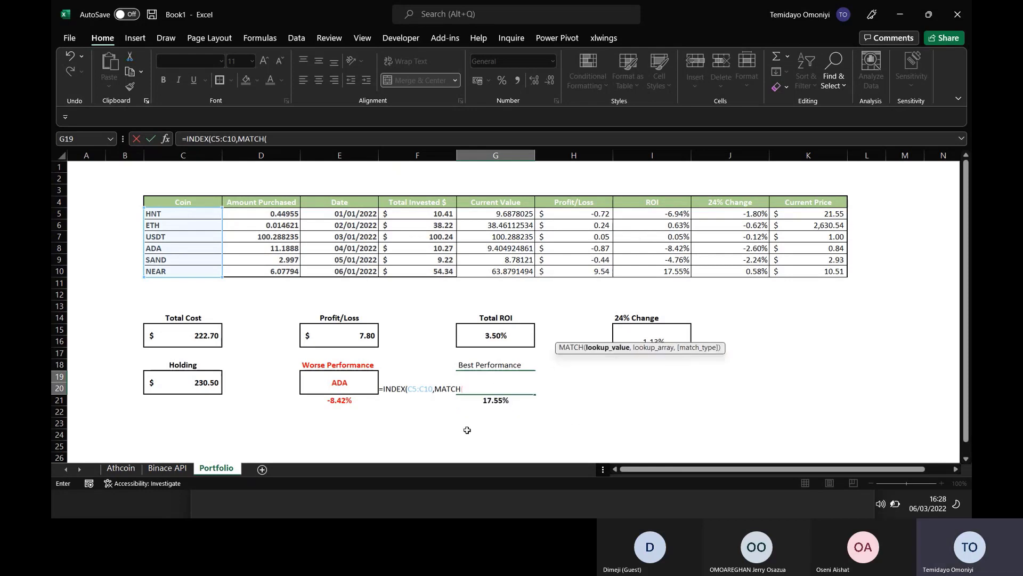
left_click(490, 401)
type(",")
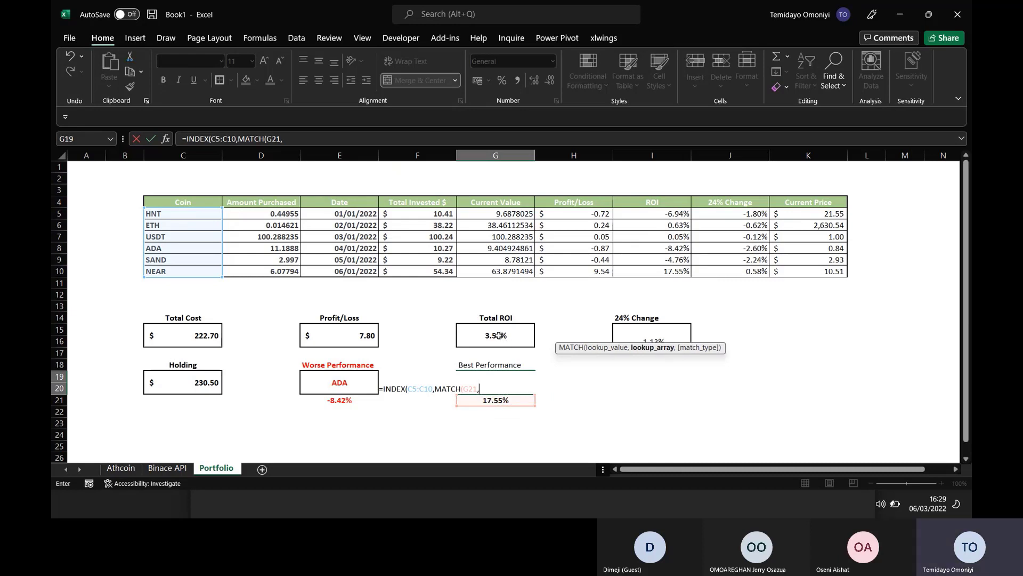
left_click(658, 214)
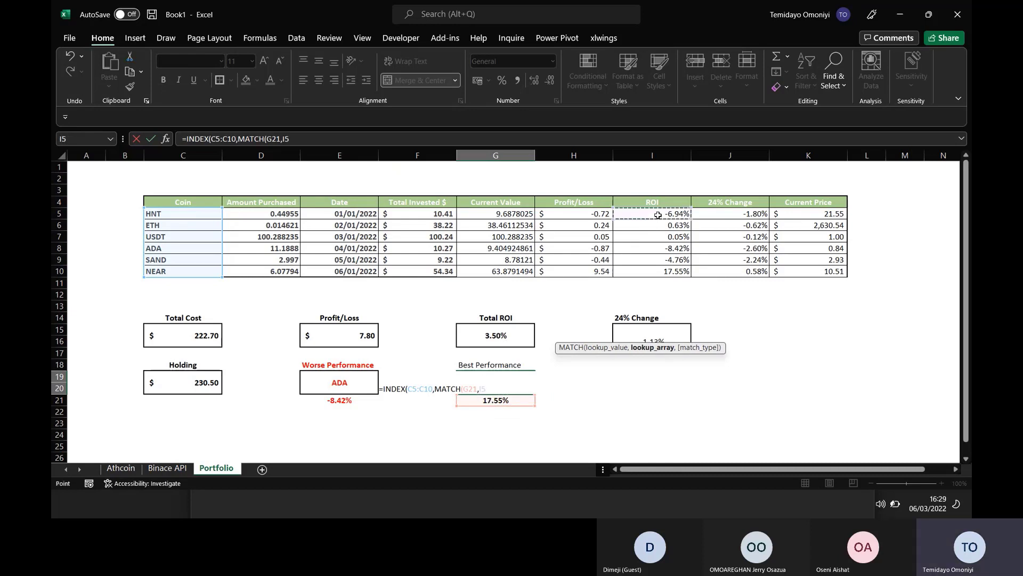
key("ctrl+shift+Down")
type(",")
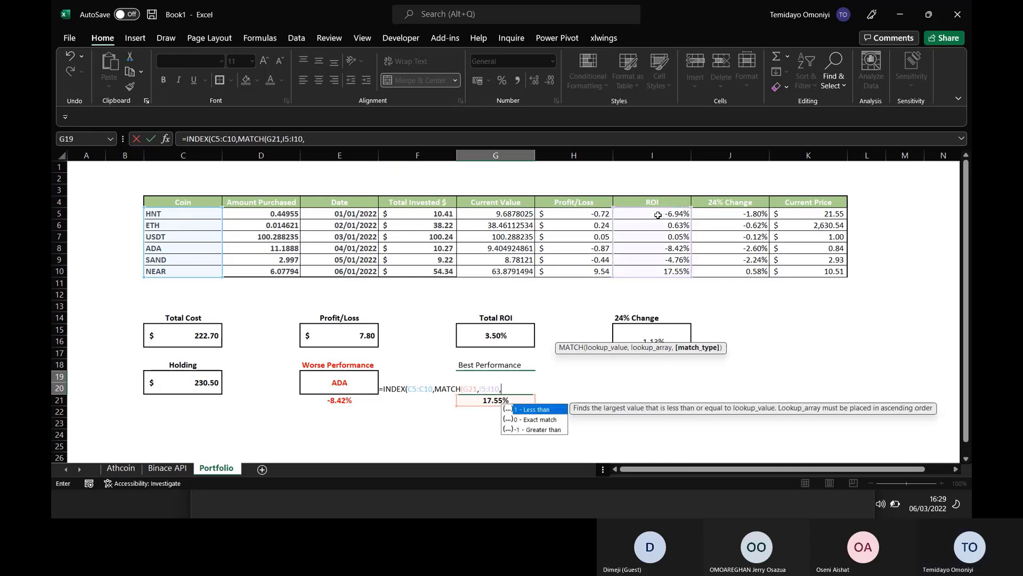
type("0")
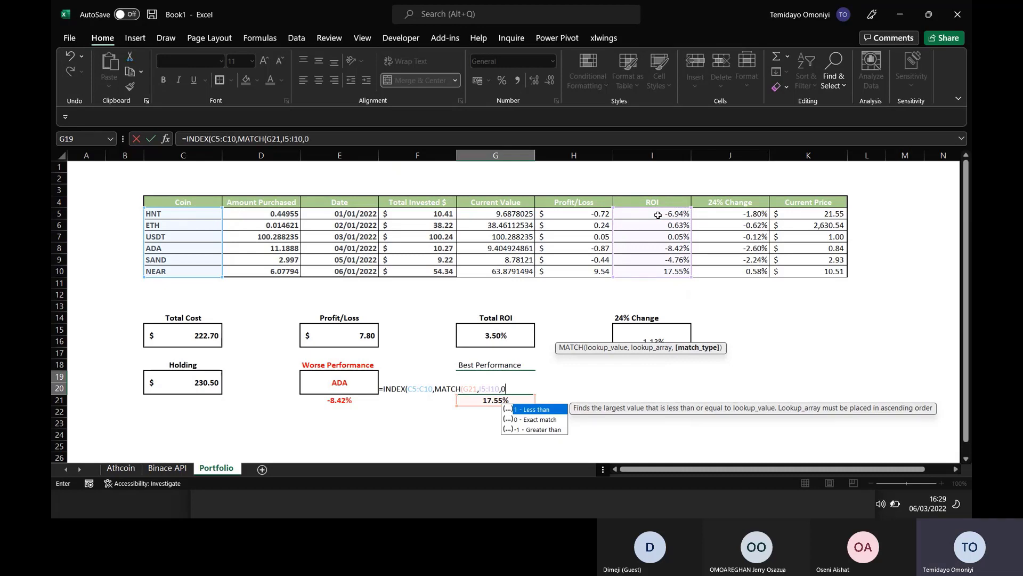
type("))")
key("Return")
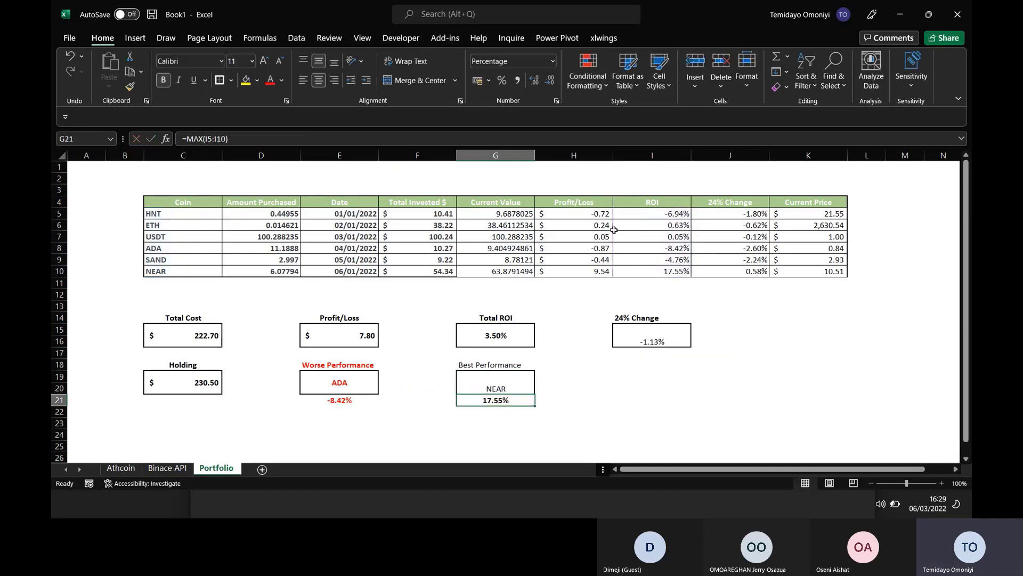
- Bold and middle-align the best-performing coin's name in G19
left_click(504, 385)
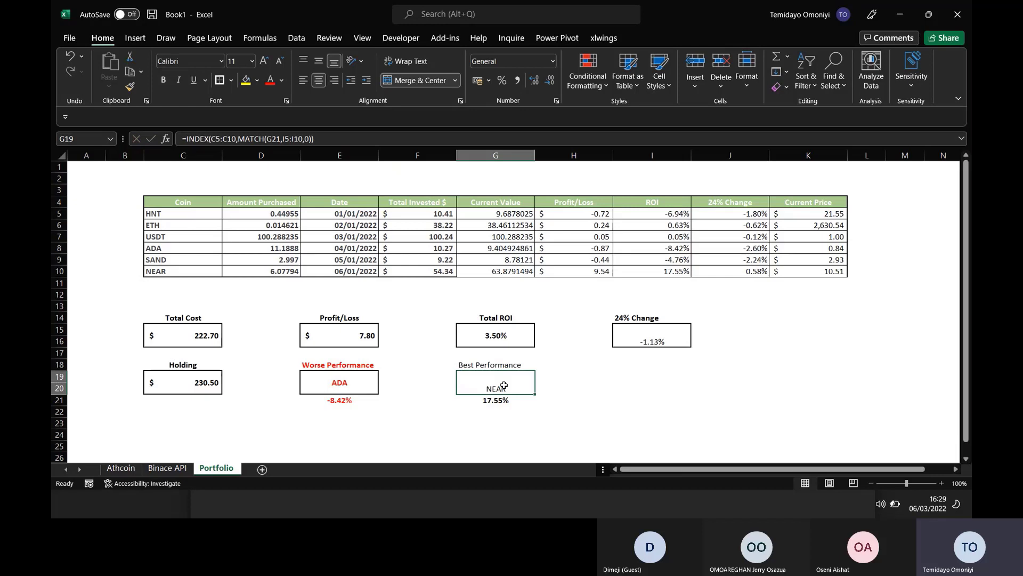
key("ctrl+b")
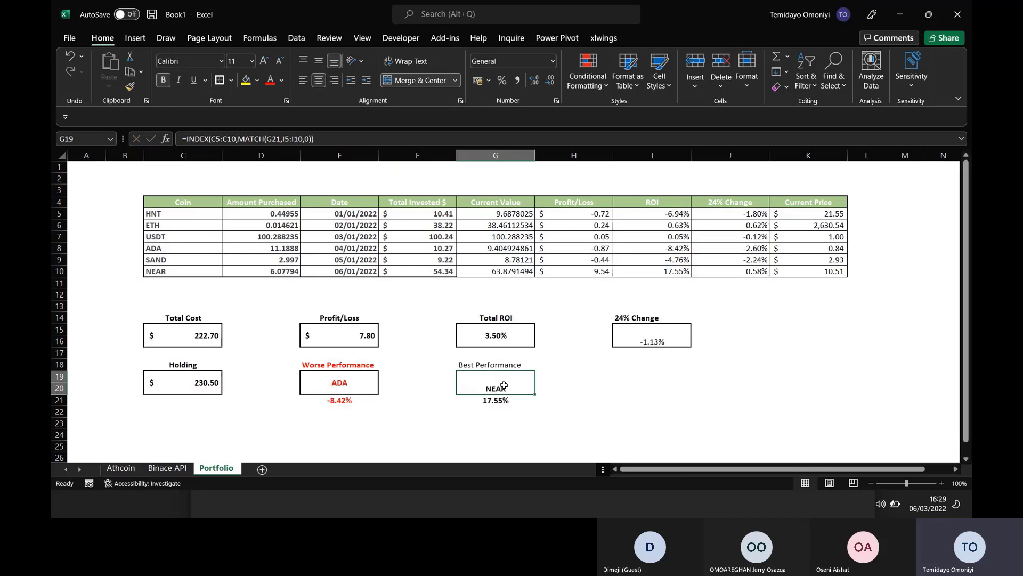
left_click(316, 64)
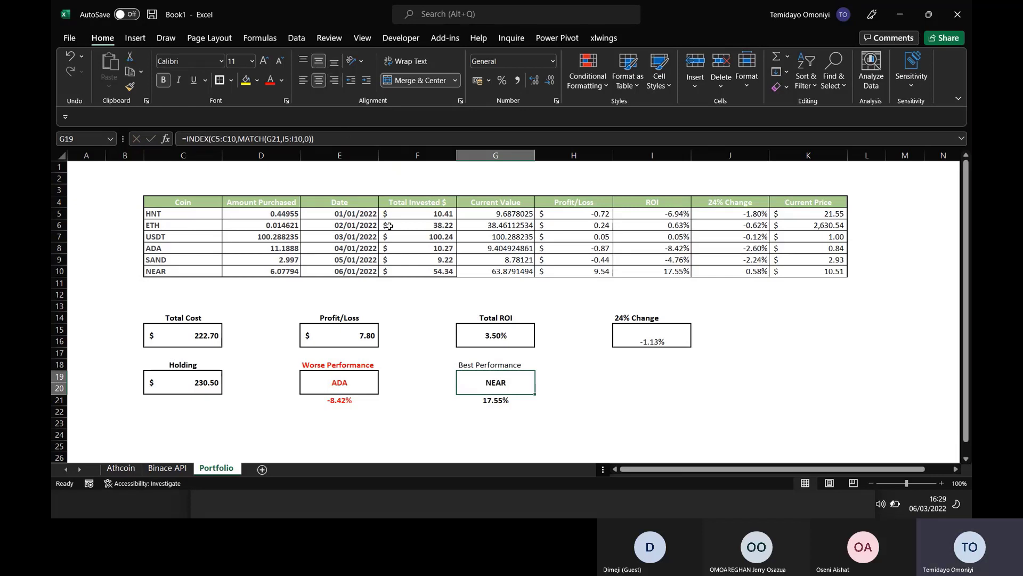
- Colour the Best Performance text in G18:G21 light green
left_click(489, 364)
key("shift+Down")
key("shift+Down")
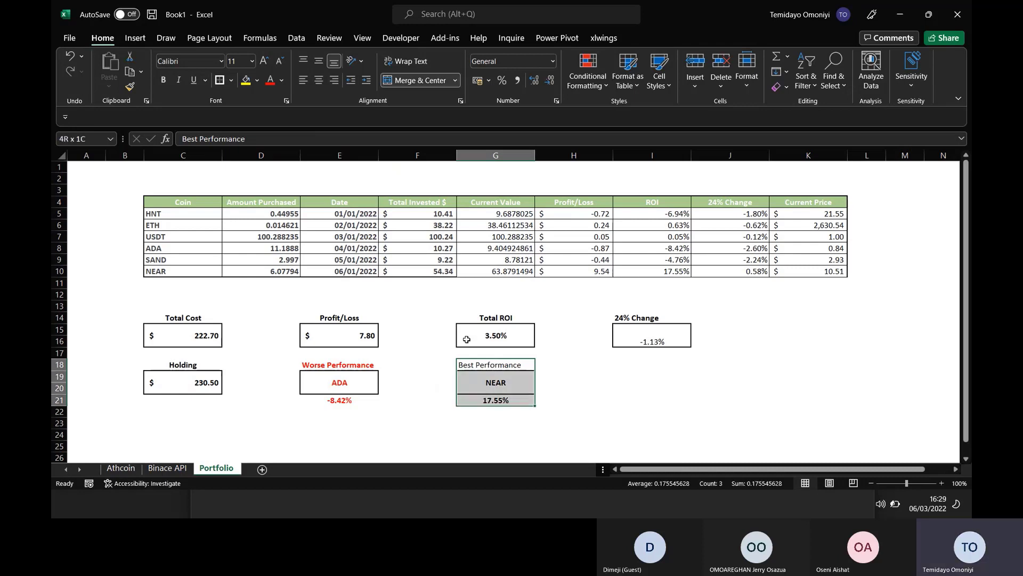
left_click(282, 80)
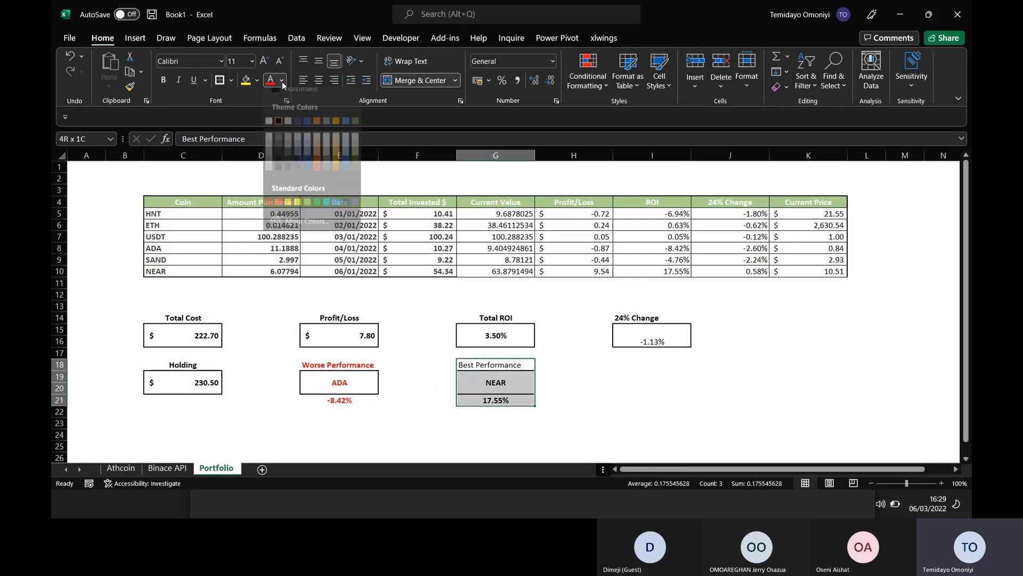
left_click(356, 163)
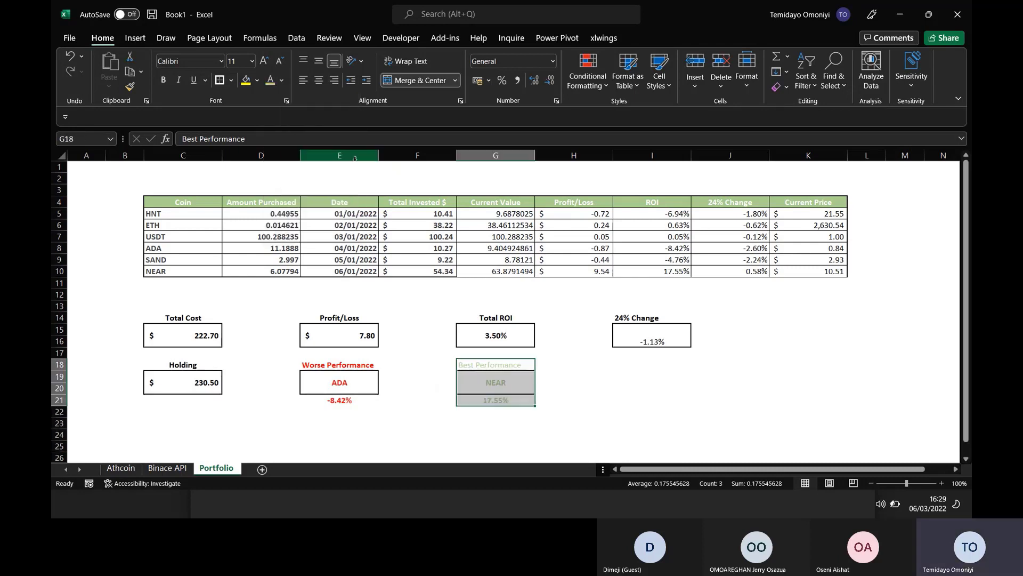
left_click(571, 405)
left_click(485, 429)
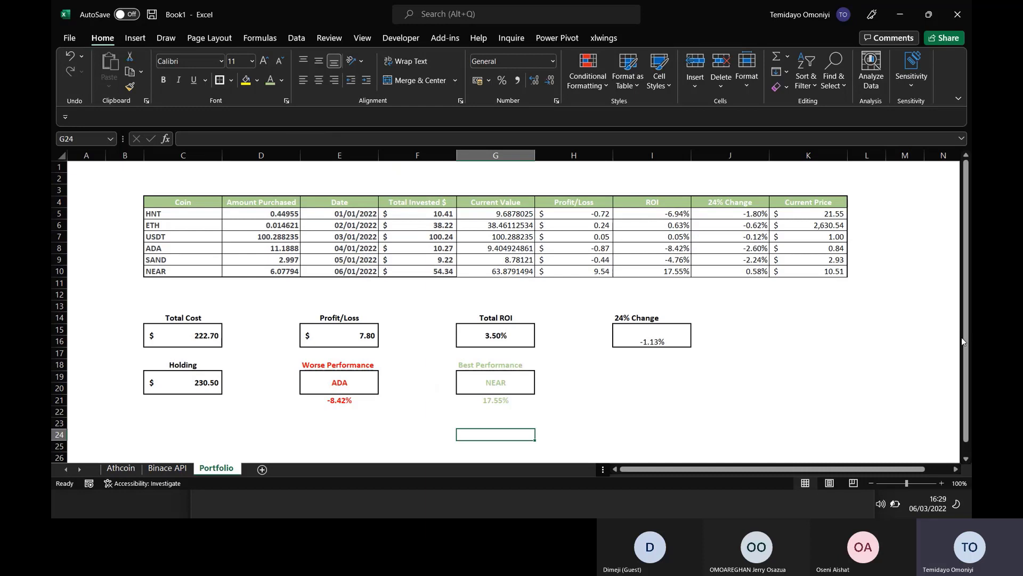
- Copy the headers from Name to To ATH on the Athcoin sheet into the Portfolio sheet, starting at C24
left_click_drag(966, 338, 966, 352)
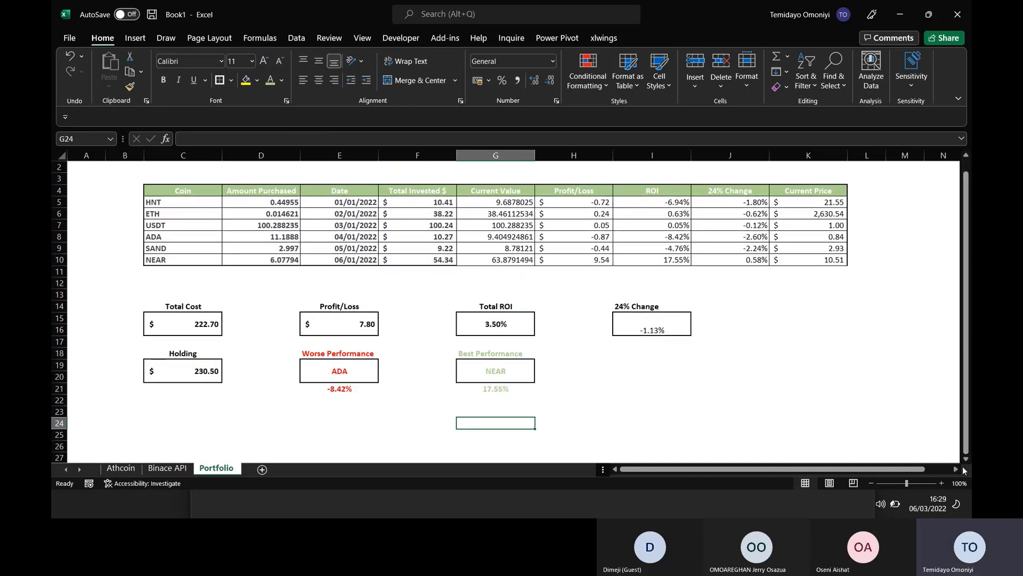
left_click(966, 460)
left_click(965, 459)
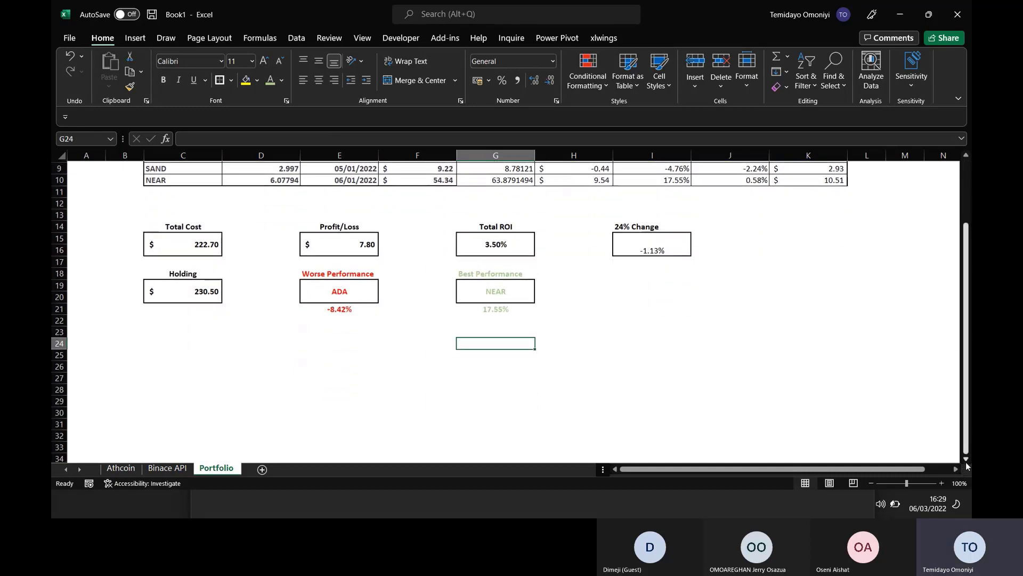
left_click(432, 316)
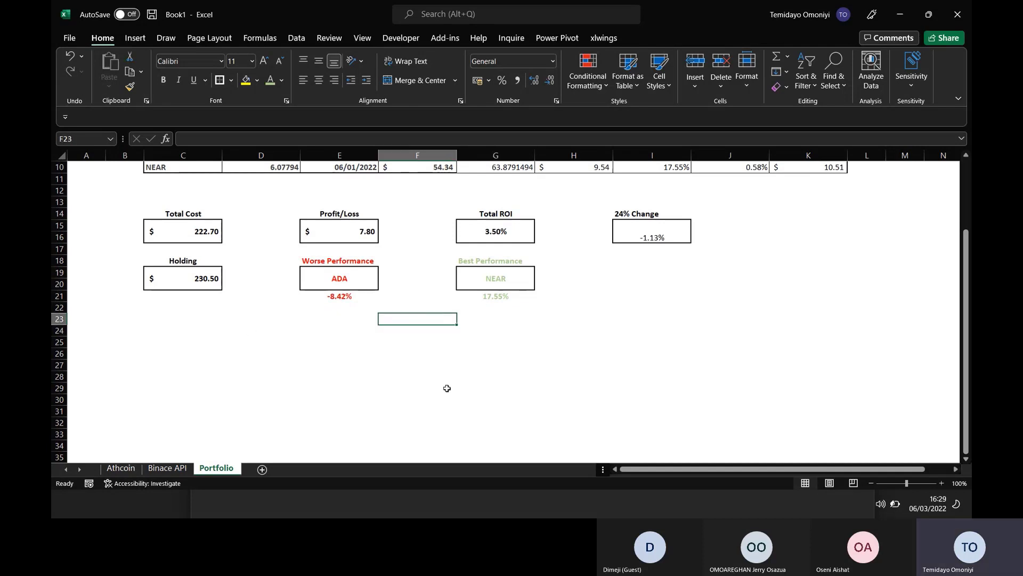
left_click(155, 330)
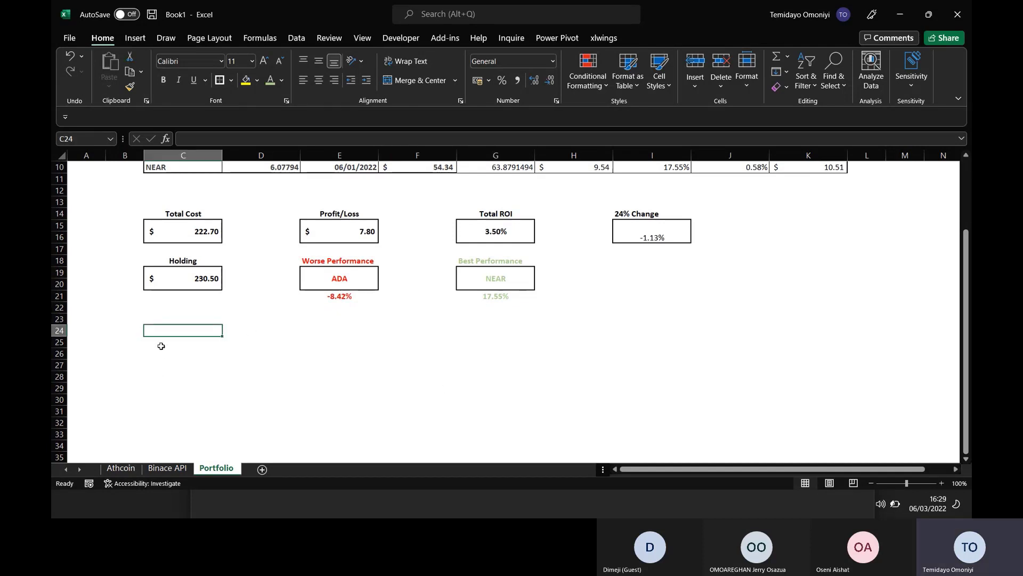
left_click(119, 469)
scroll(114, 169, "up", 20)
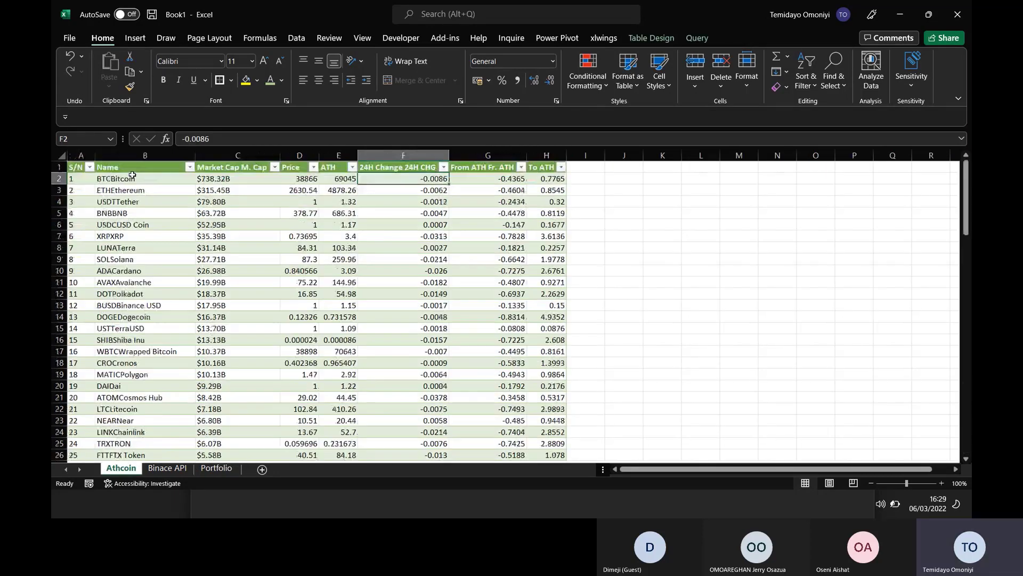
left_click_drag(114, 169, 547, 167)
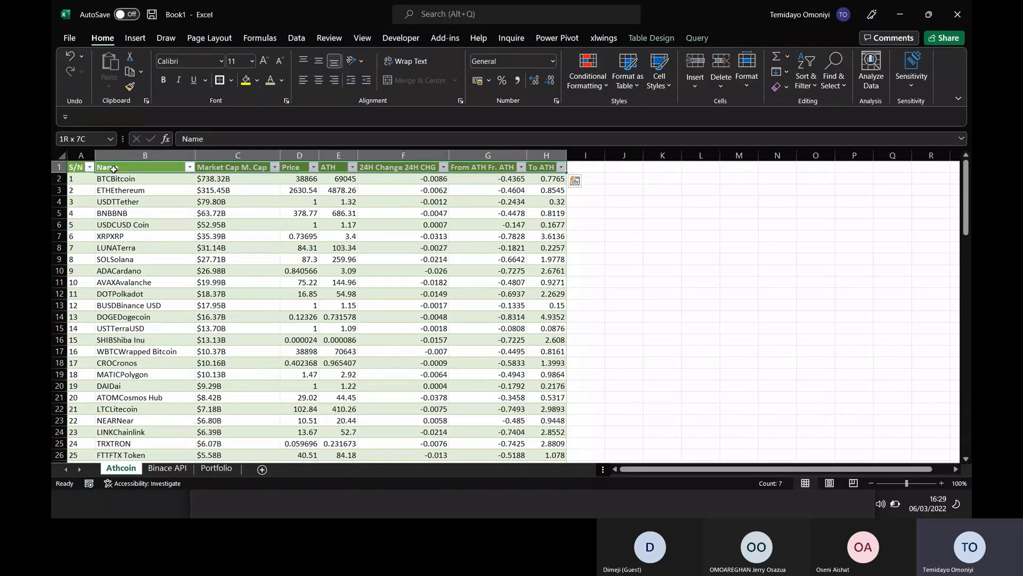
key("ctrl+c")
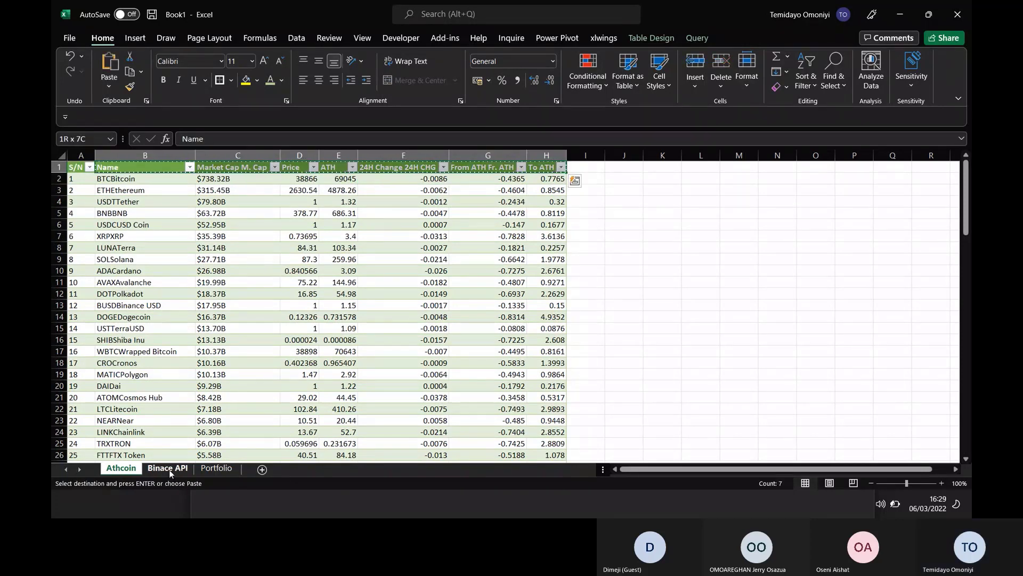
left_click(211, 469)
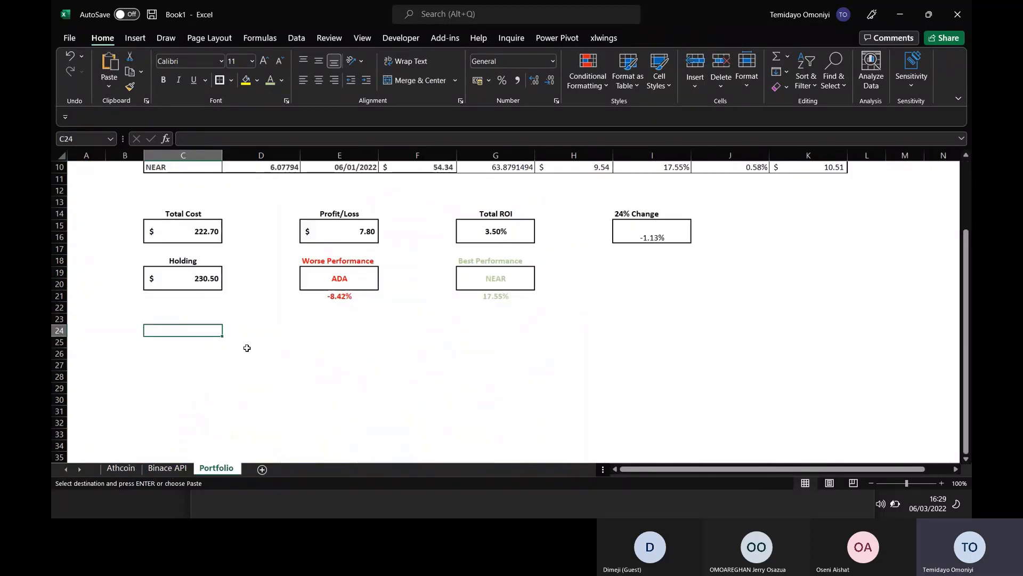
key("ctrl+v")
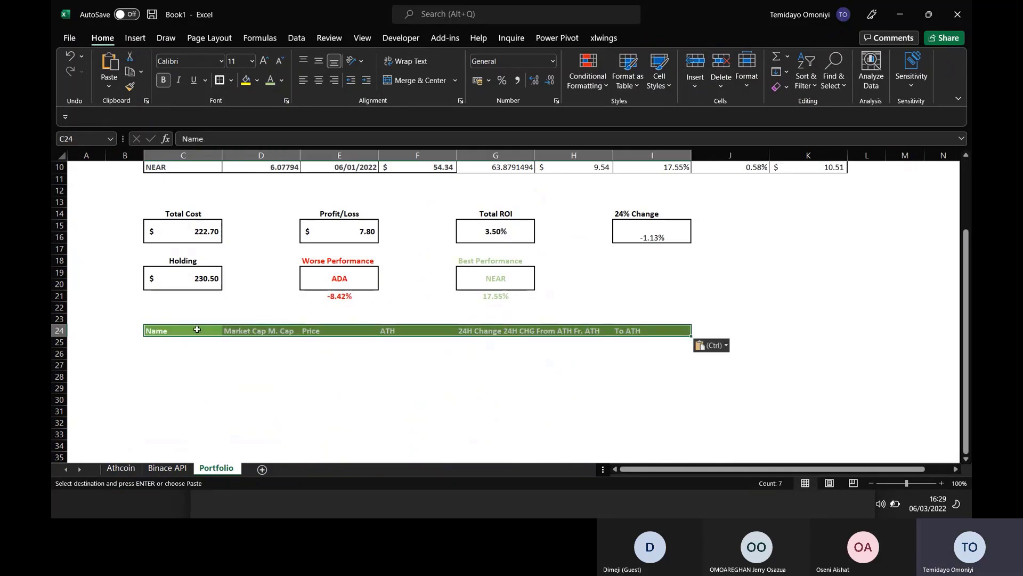
- Add a list data validation to C25 below the Name header, with source =Athcoin!$B$2:$B$101
left_click(169, 341)
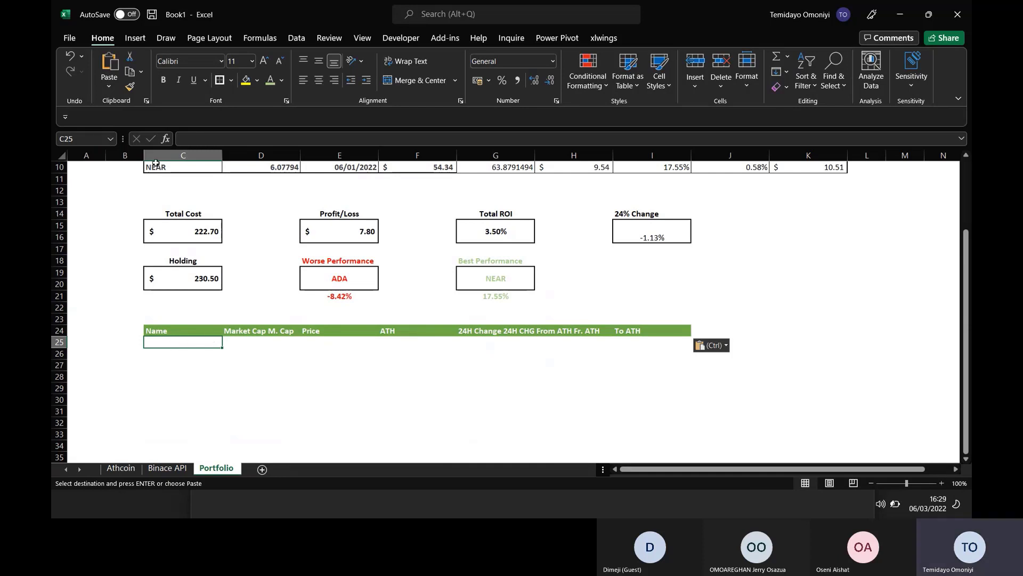
left_click(294, 39)
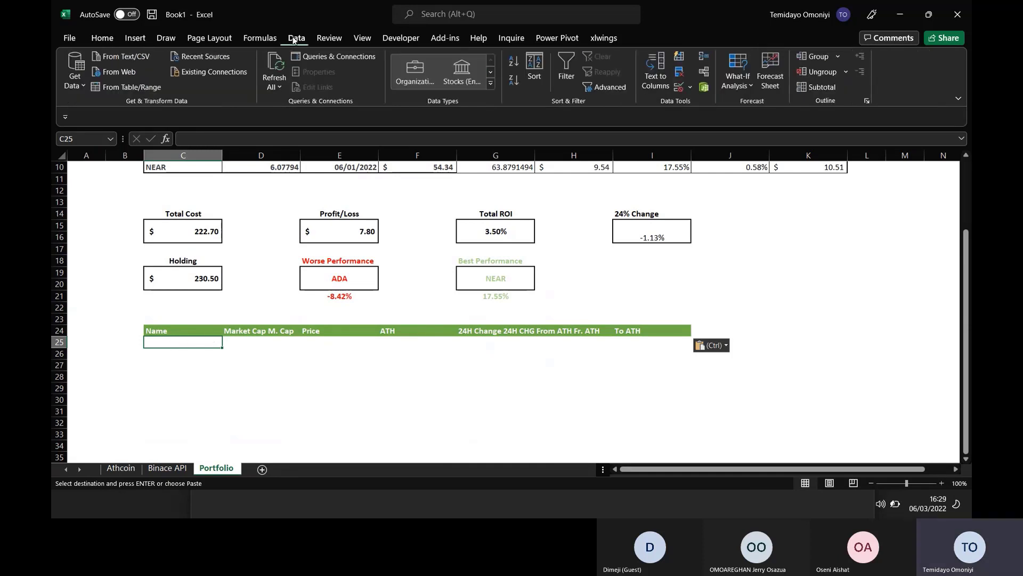
left_click(679, 87)
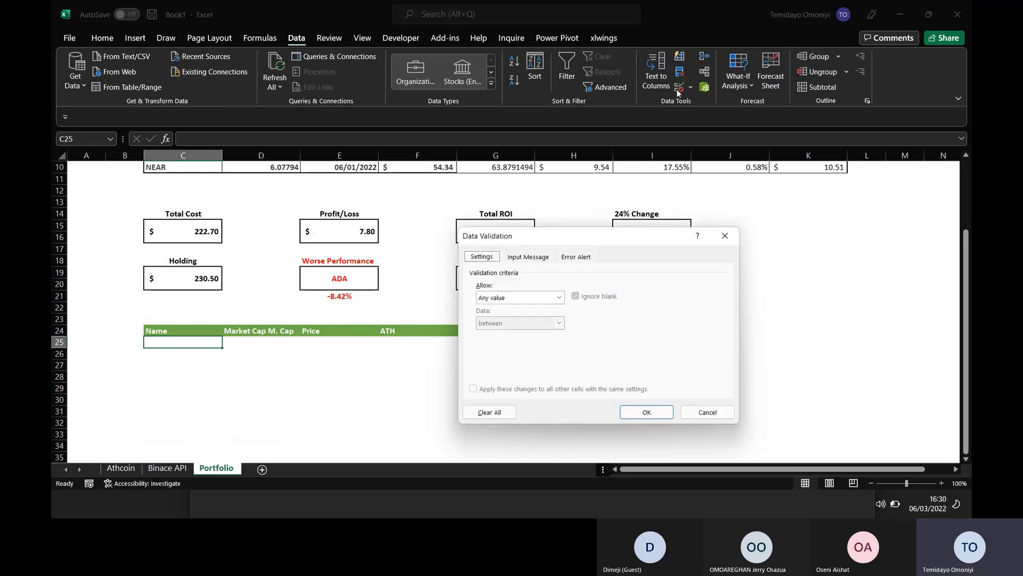
left_click(559, 298)
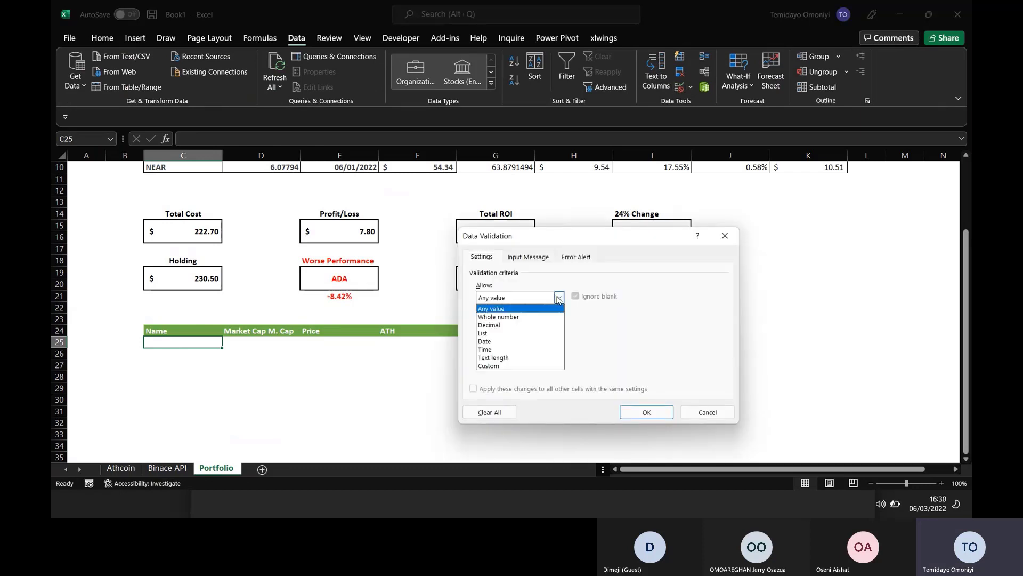
left_click(501, 333)
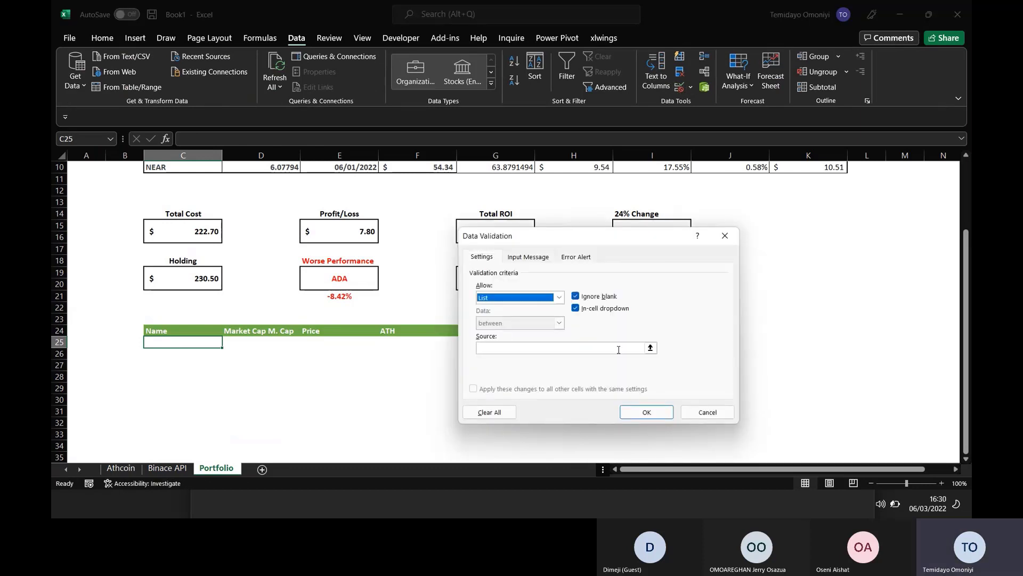
left_click(650, 348)
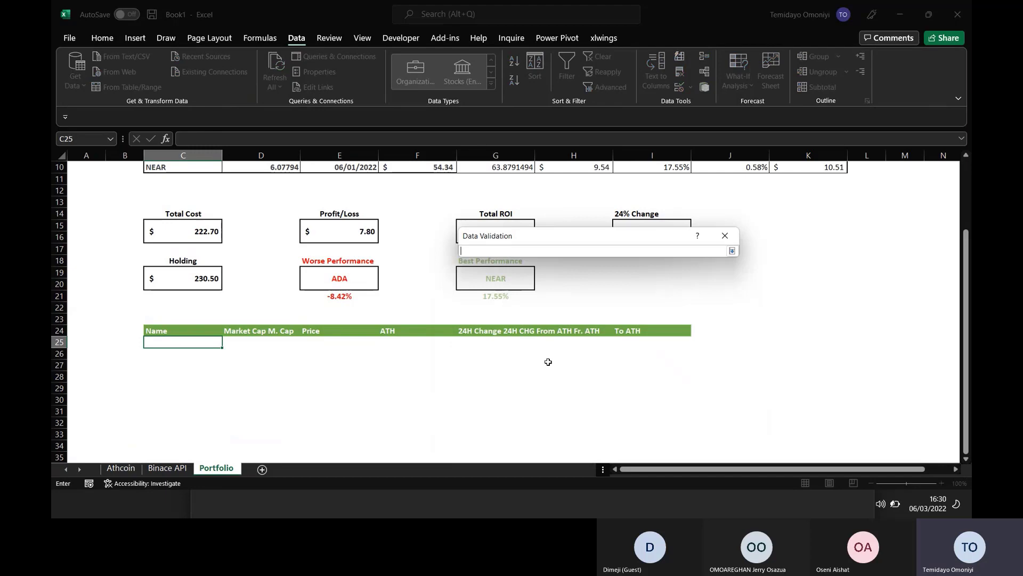
left_click(122, 469)
left_click(107, 183)
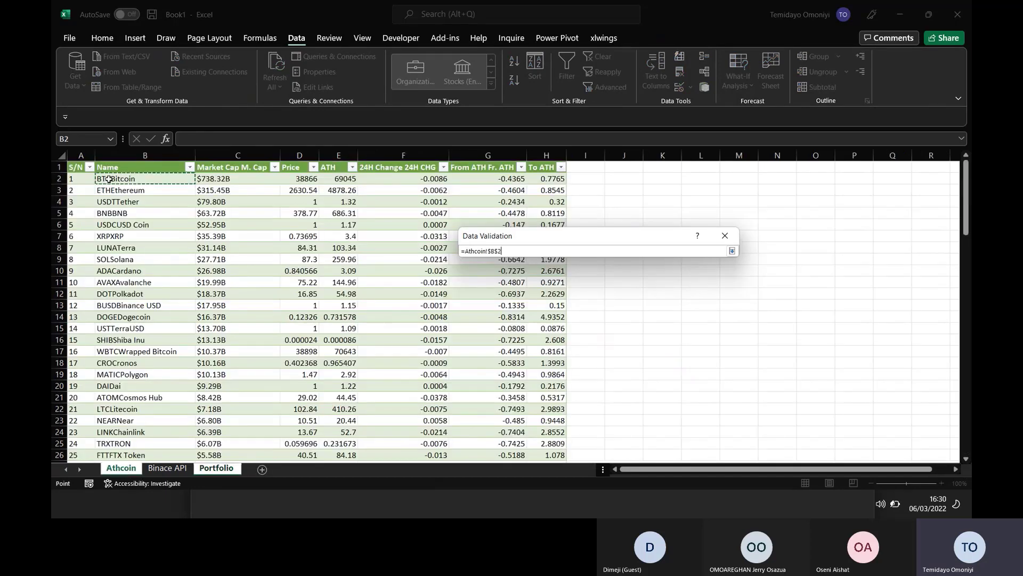
key("ctrl+shift+Down")
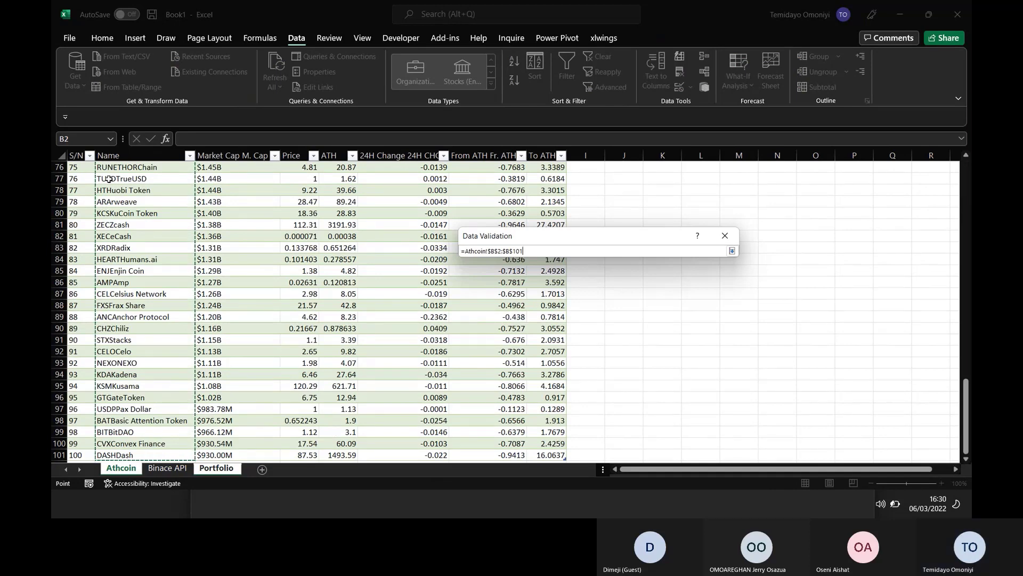
left_click(732, 250)
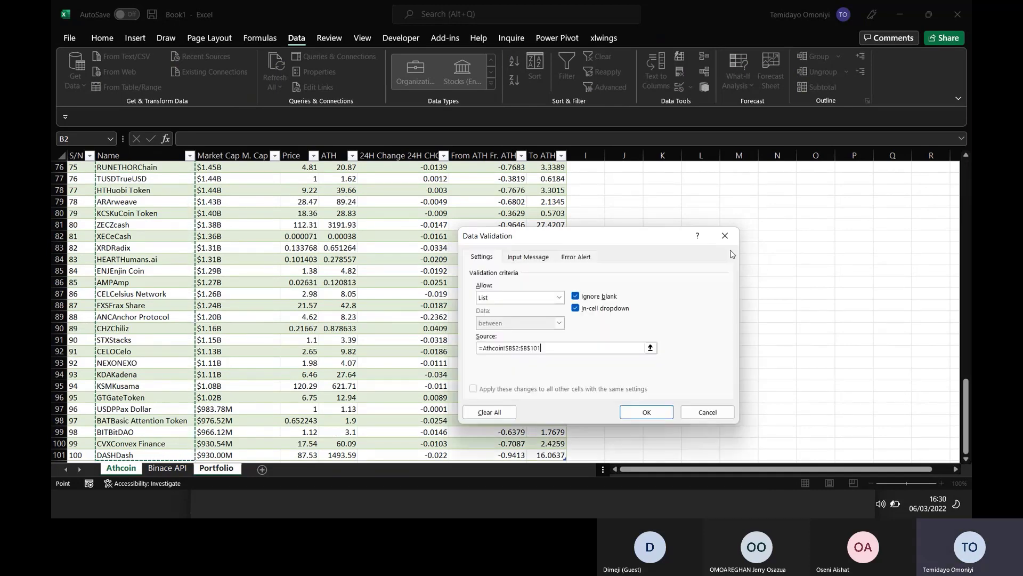
left_click(646, 412)
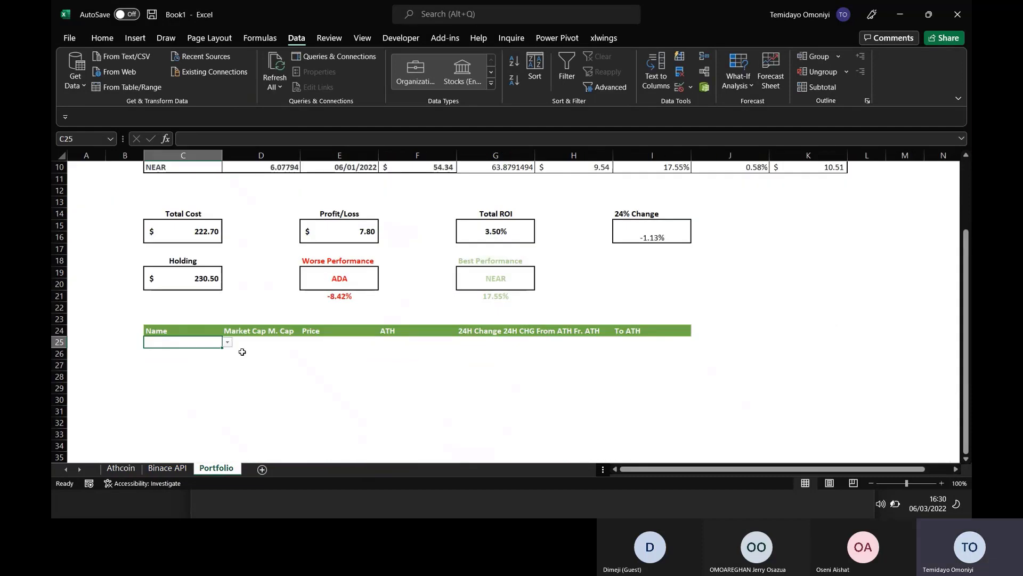
- Test the coin drop-down list in C25 with ETHEthereum, ending on BTCBitcoin
left_click(227, 342)
left_click(181, 354)
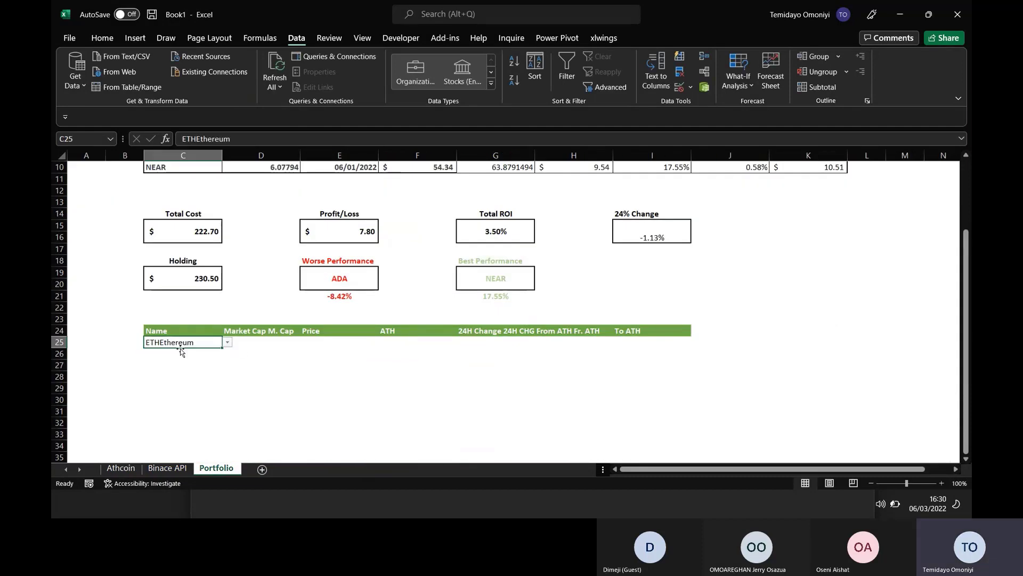
left_click(227, 341)
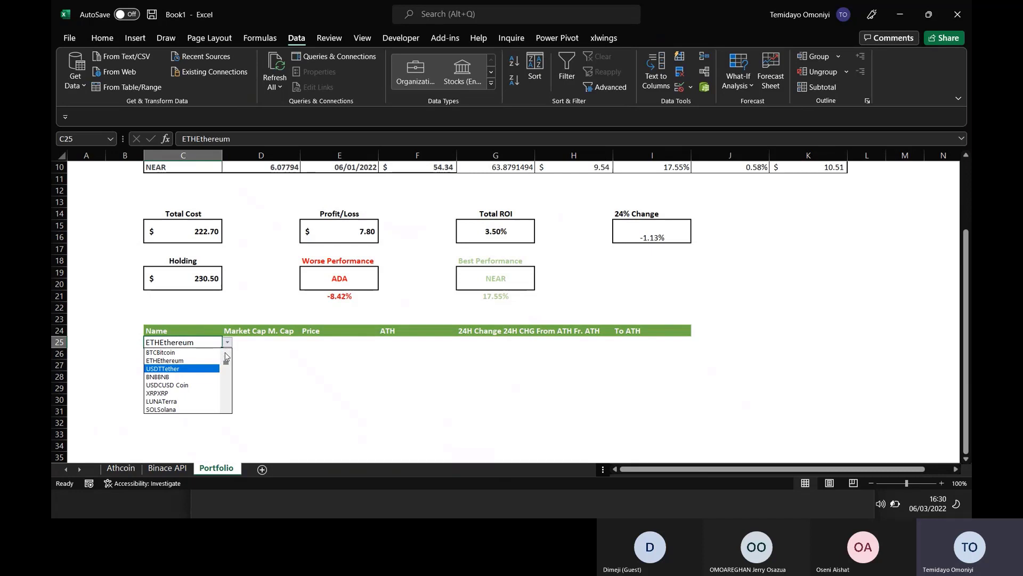
left_click(181, 353)
- Begin a FILTER formula in D25 whose array spans the Athcoin table's data from Market Cap M. Cap to To ATH
left_click(246, 344)
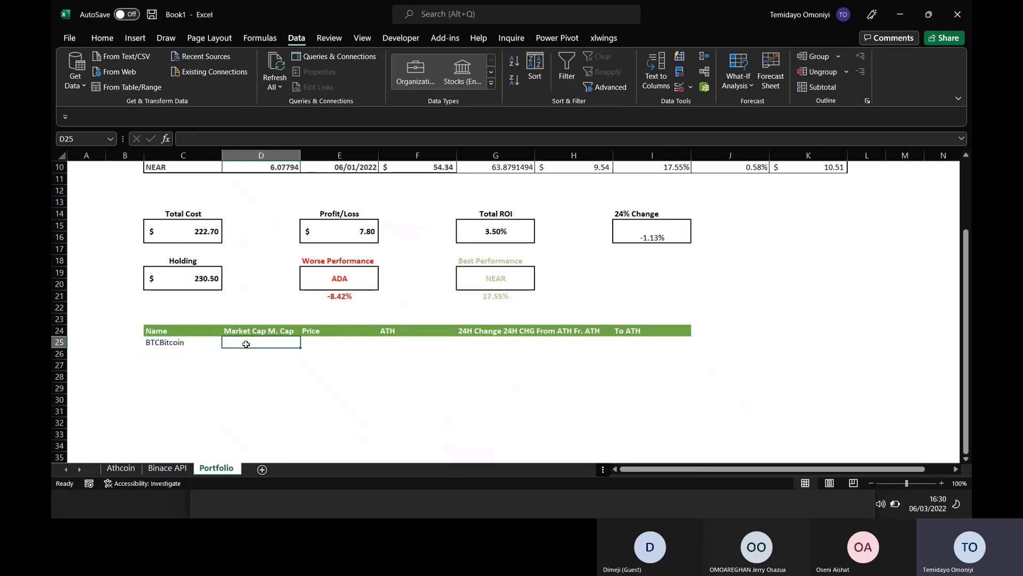
type("=fi")
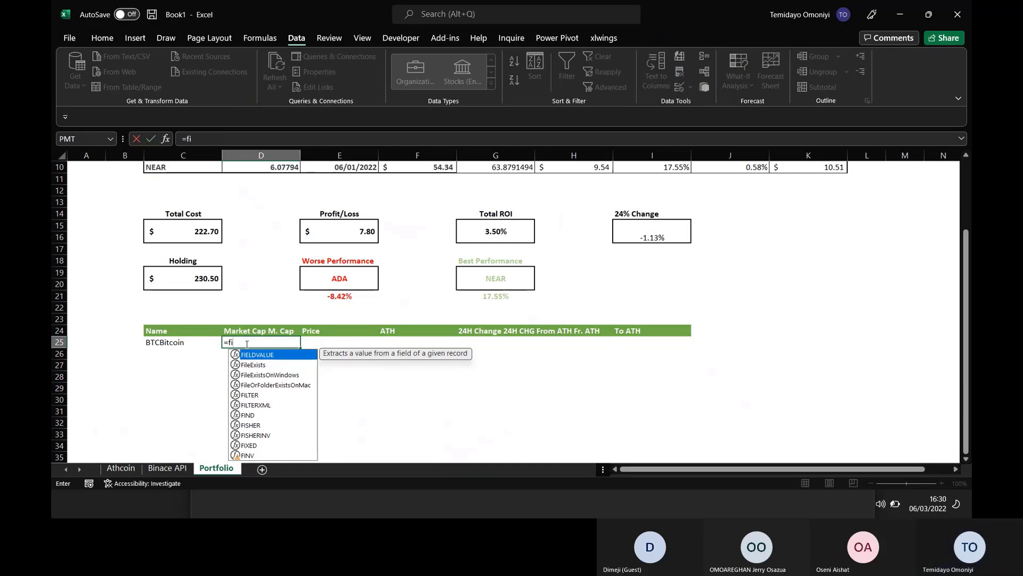
type("l")
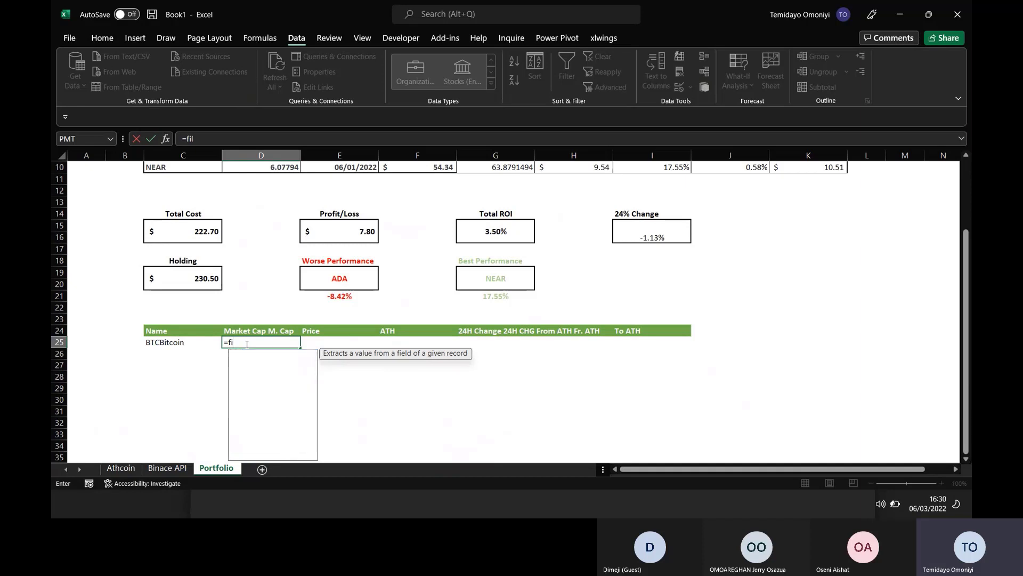
key("Down")
key("Down")
key("Down")
key("Down")
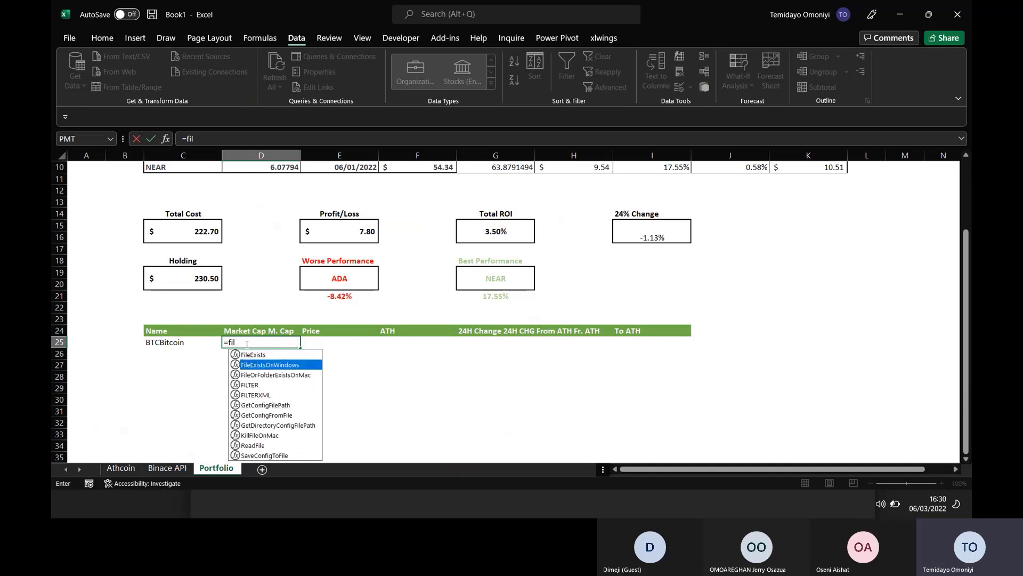
key("Up")
key("Tab")
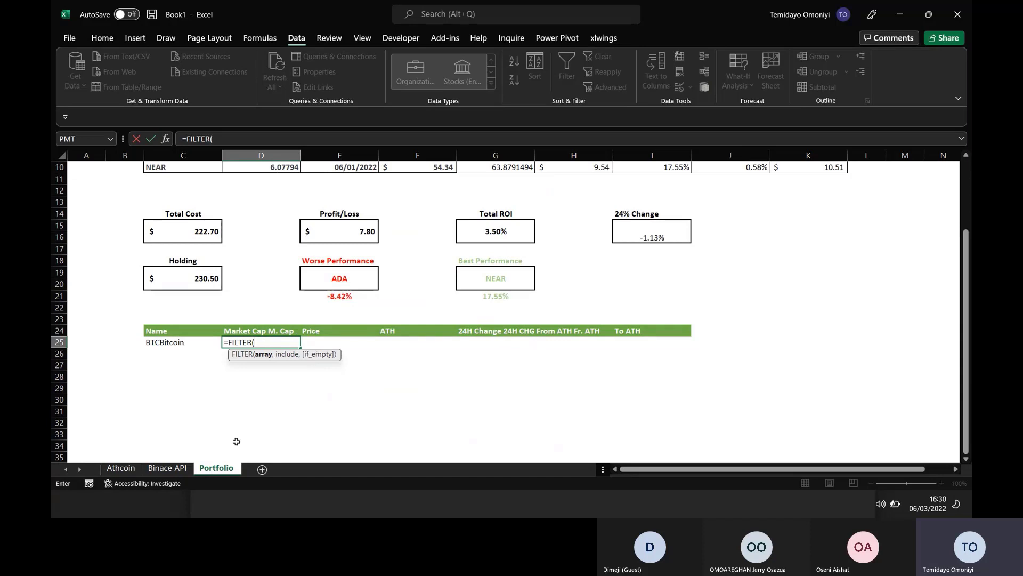
left_click(120, 468)
scroll(213, 266, "up", 20)
left_click(213, 180)
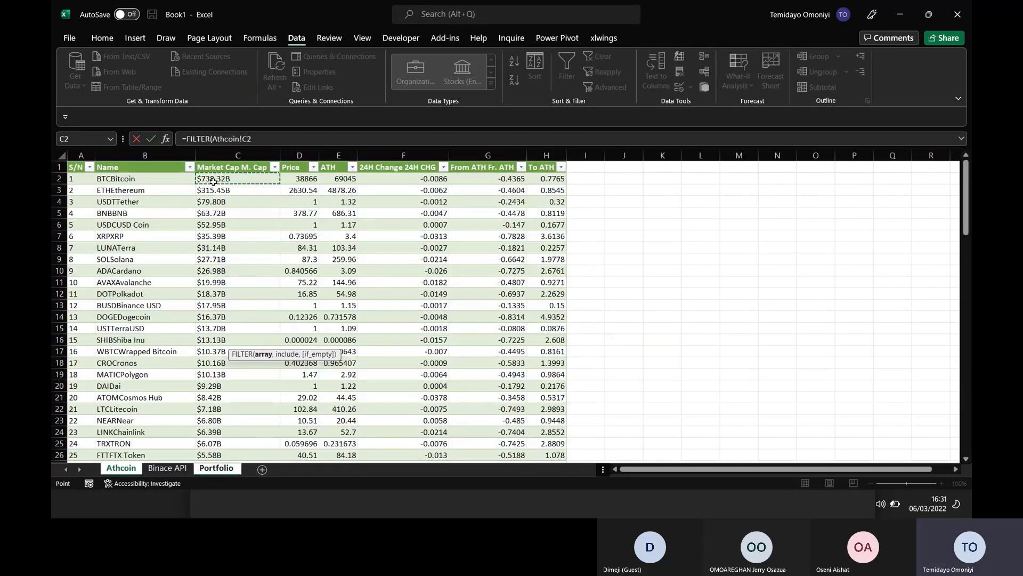
key("ctrl+shift+Right")
key("ctrl+shift+Down")
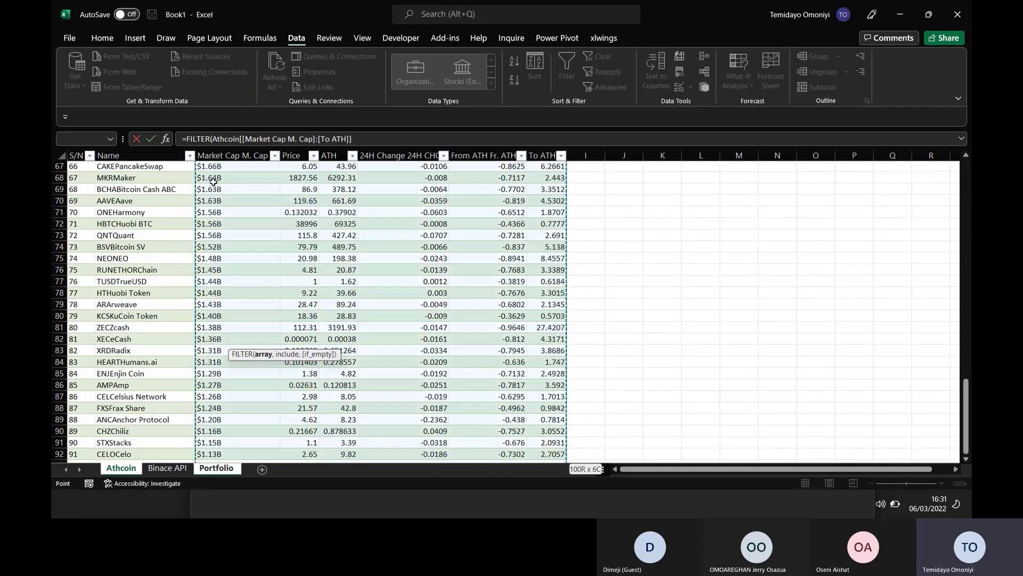
- Complete D25's FILTER formula so Athcoin[Name] must equal the coin chosen in Portfolio C25, returning "Not Available" when there is no match
type(",")
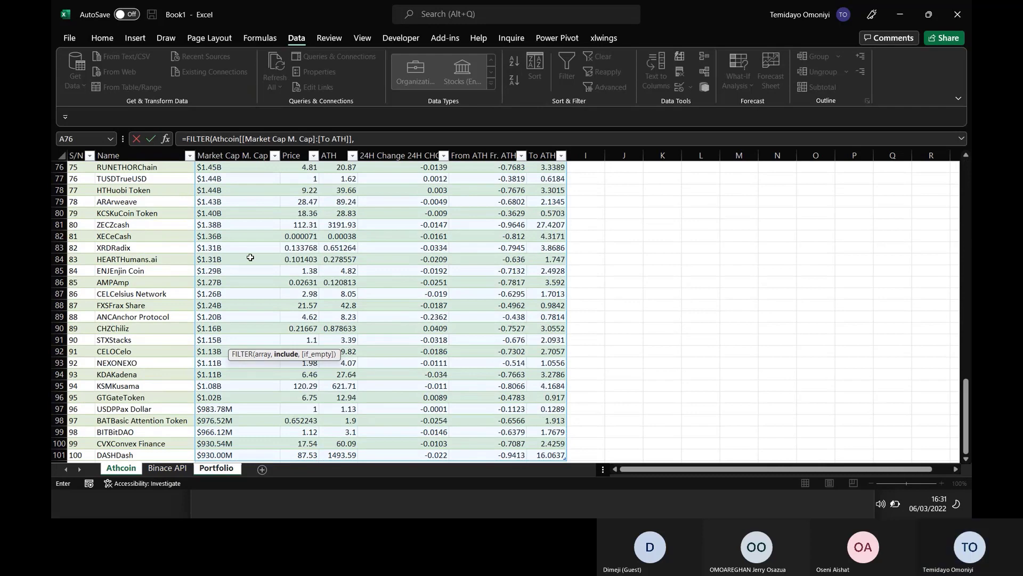
scroll(250, 258, "up", 20)
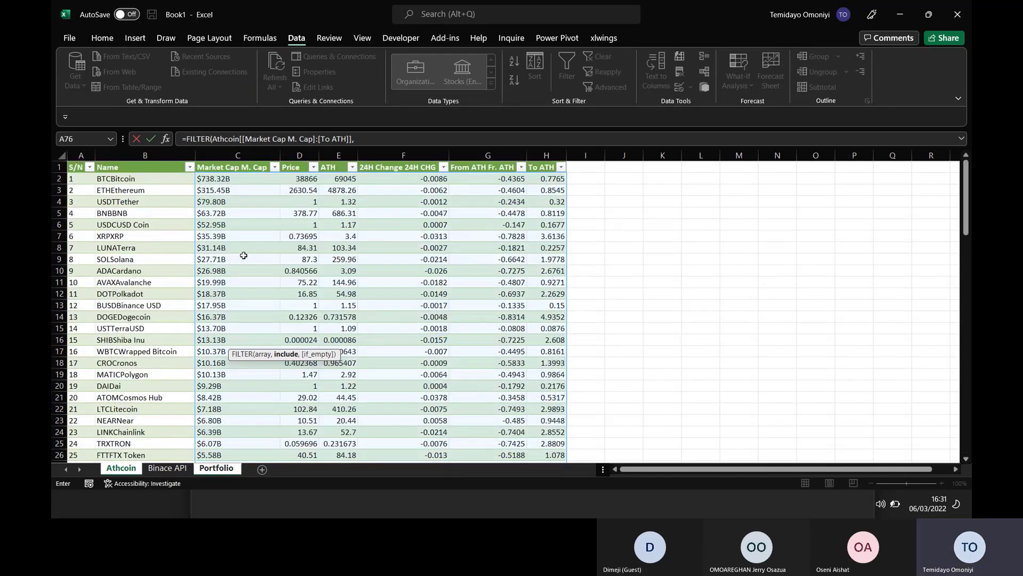
left_click(137, 180)
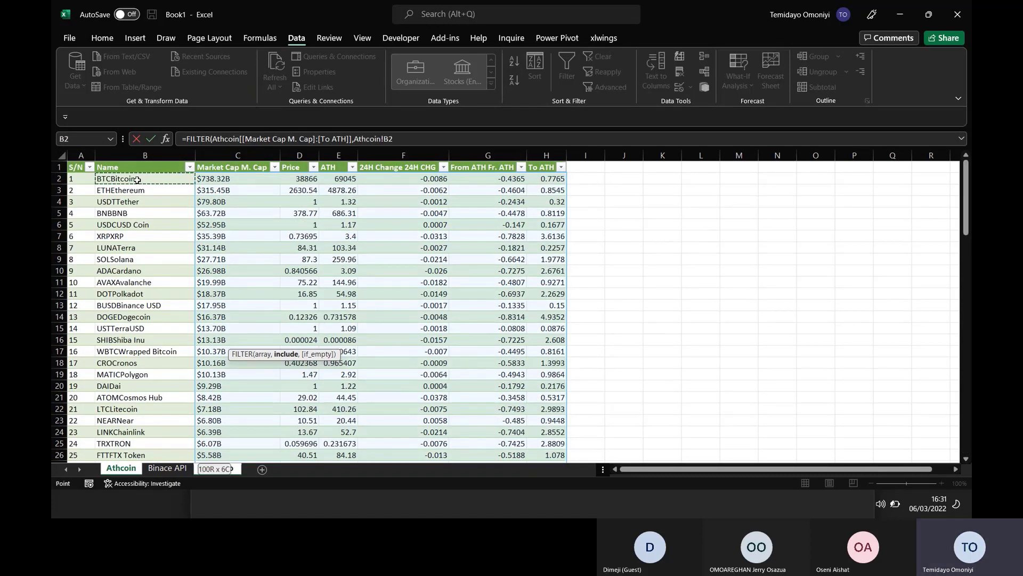
key("ctrl+shift+Down")
type("=")
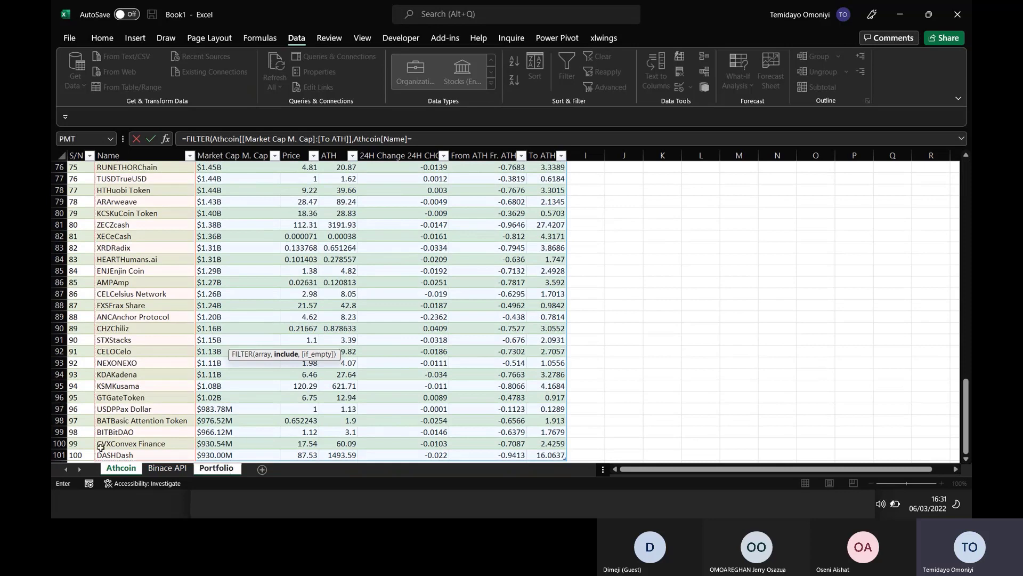
left_click(205, 468)
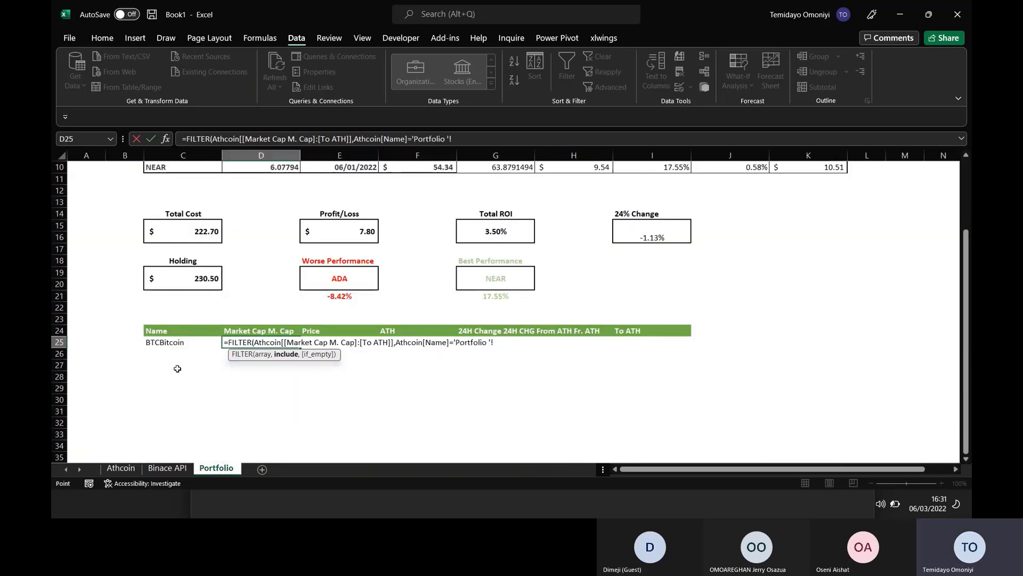
left_click(165, 343)
type(",\"")
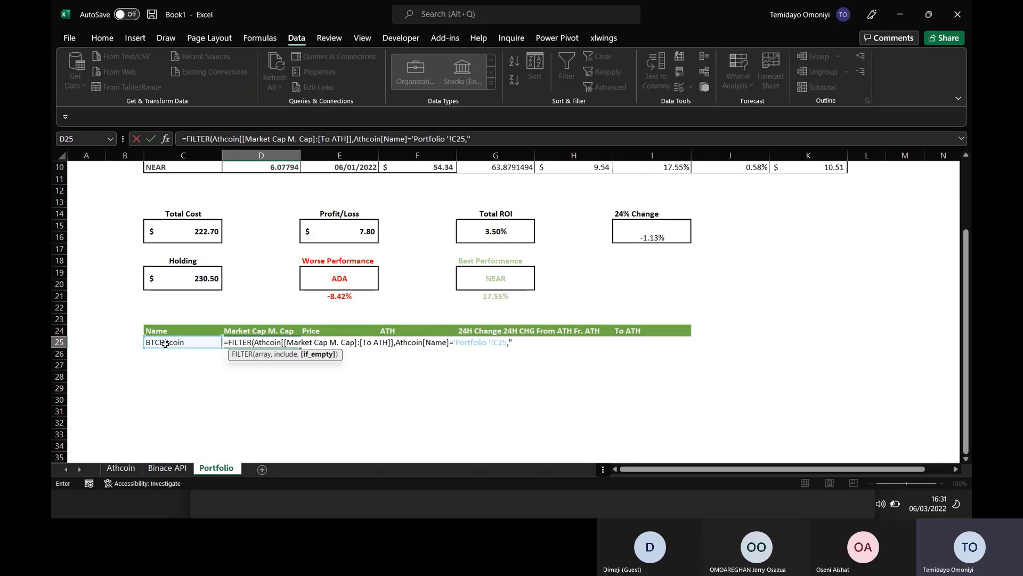
type("Not Available")
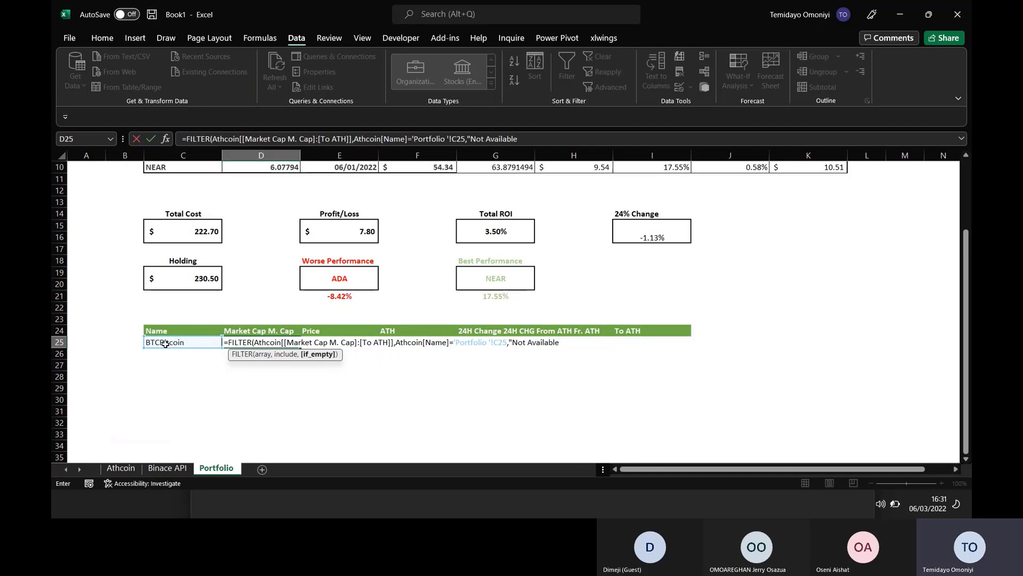
type("\")")
key("Return")
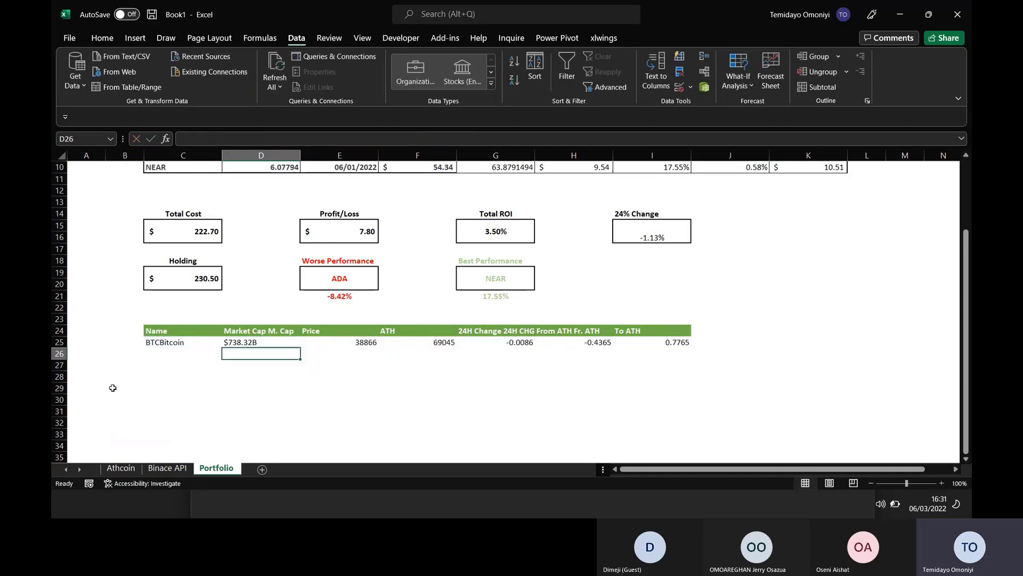
left_click(262, 341)
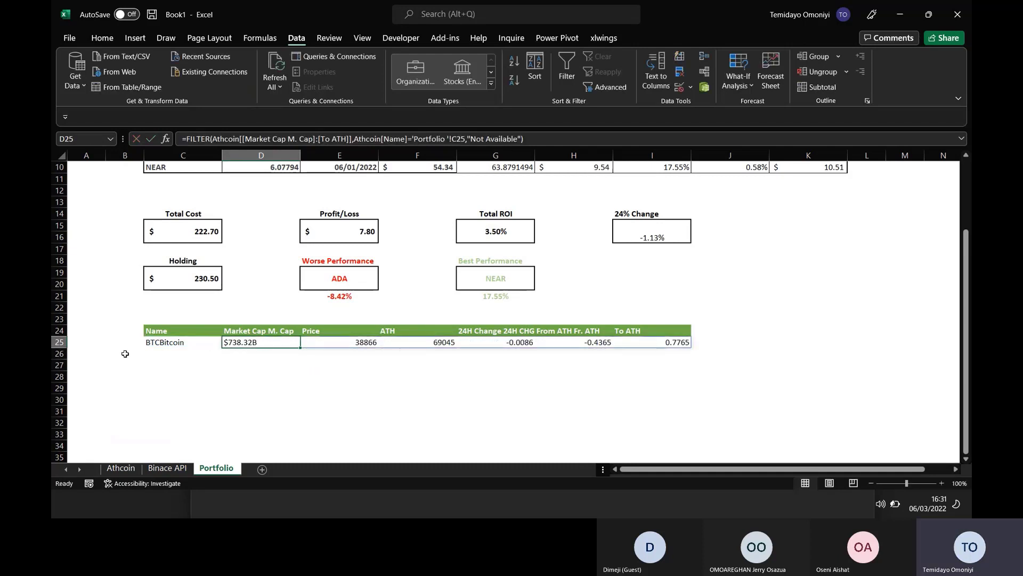
- Test the lookup by choosing ETHEthereum, USDCUSD Coin and finally SOLSolana from the coin list in C25
left_click(151, 344)
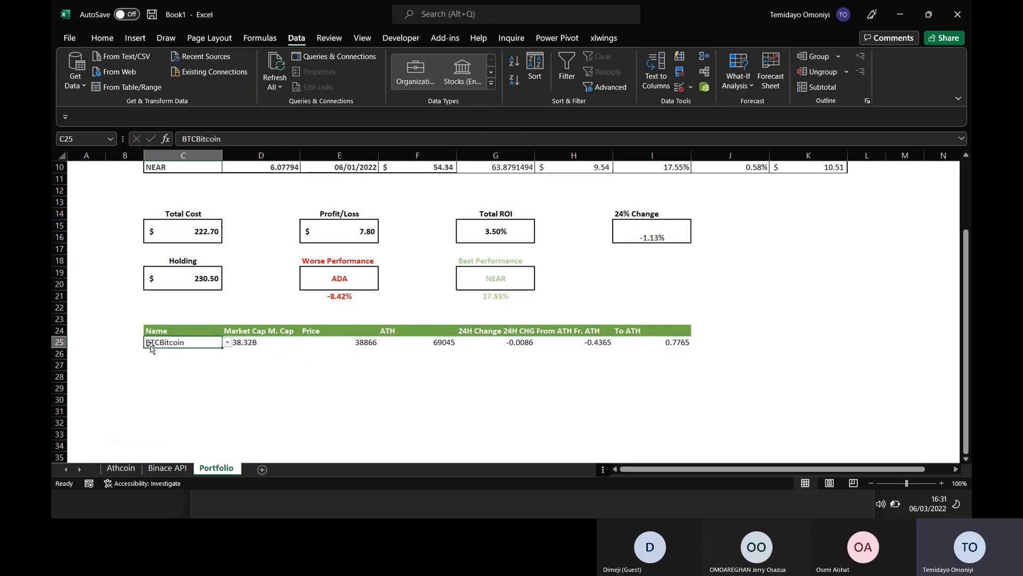
left_click(225, 342)
left_click(185, 359)
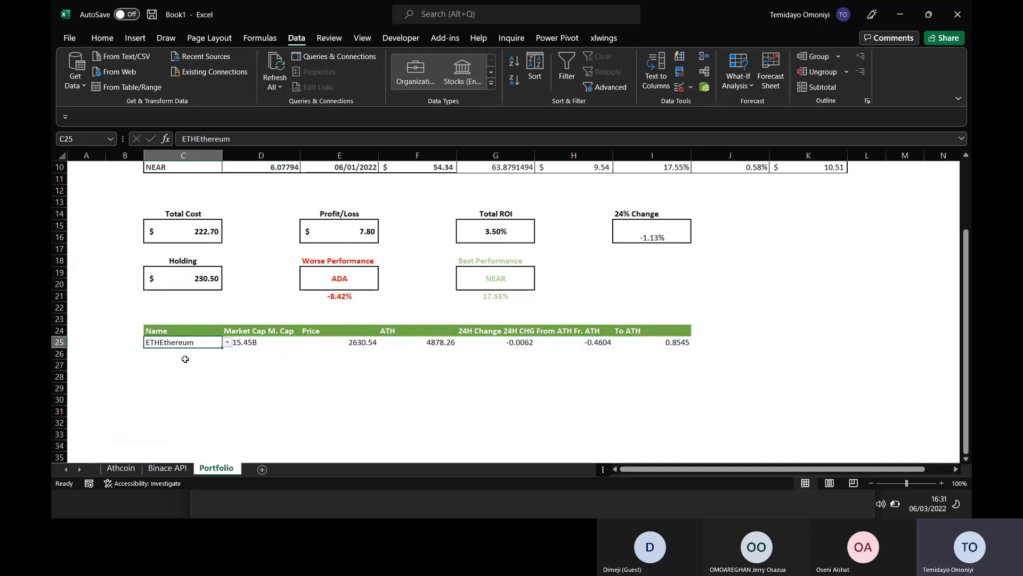
left_click(227, 342)
left_click(185, 382)
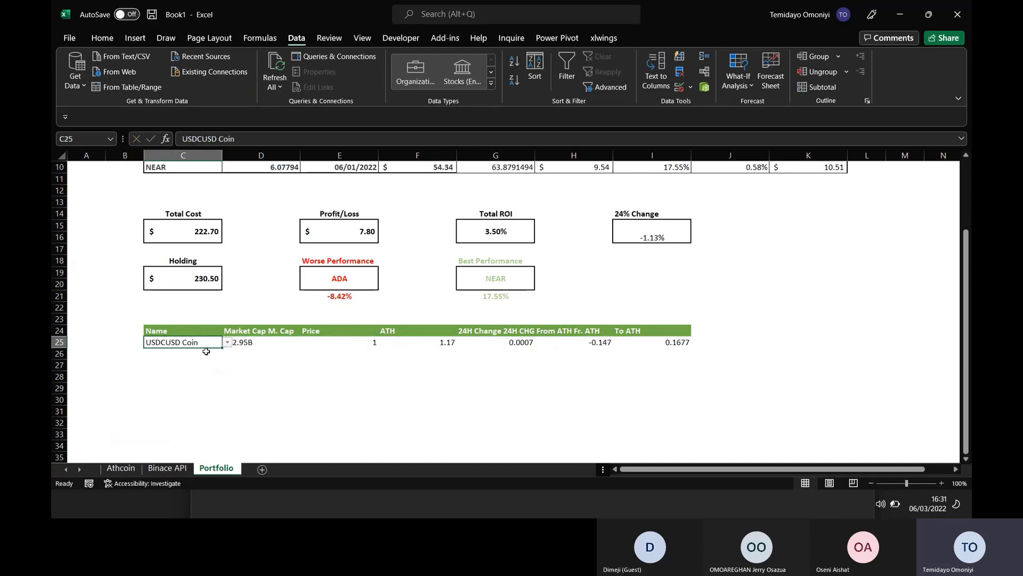
left_click(227, 343)
left_click(181, 372)
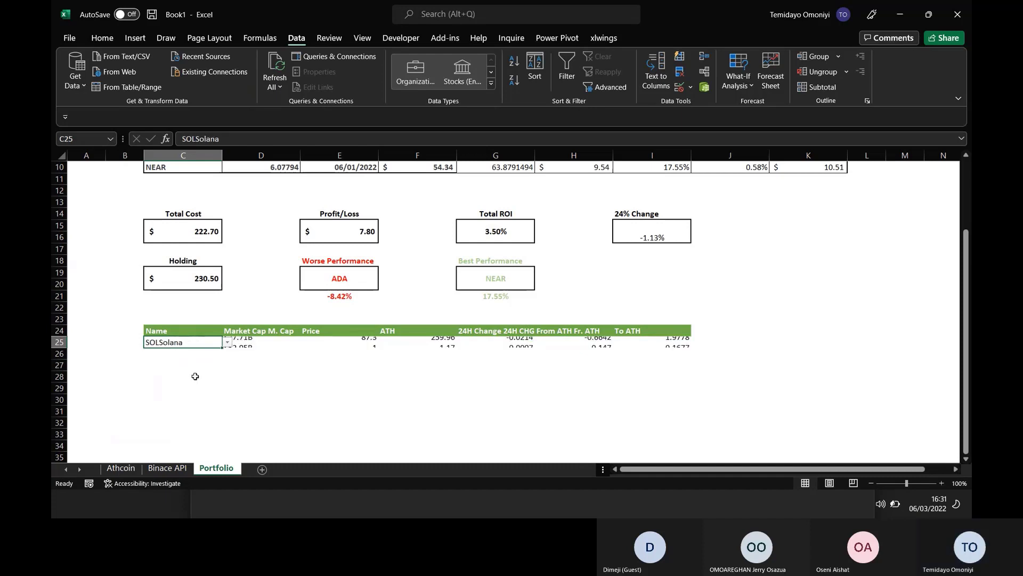
- Apply all borders plus thick outside borders to the lookup table C24:I25
left_click(173, 329)
key("ctrl+shift+Right")
key("ctrl+shift+Down")
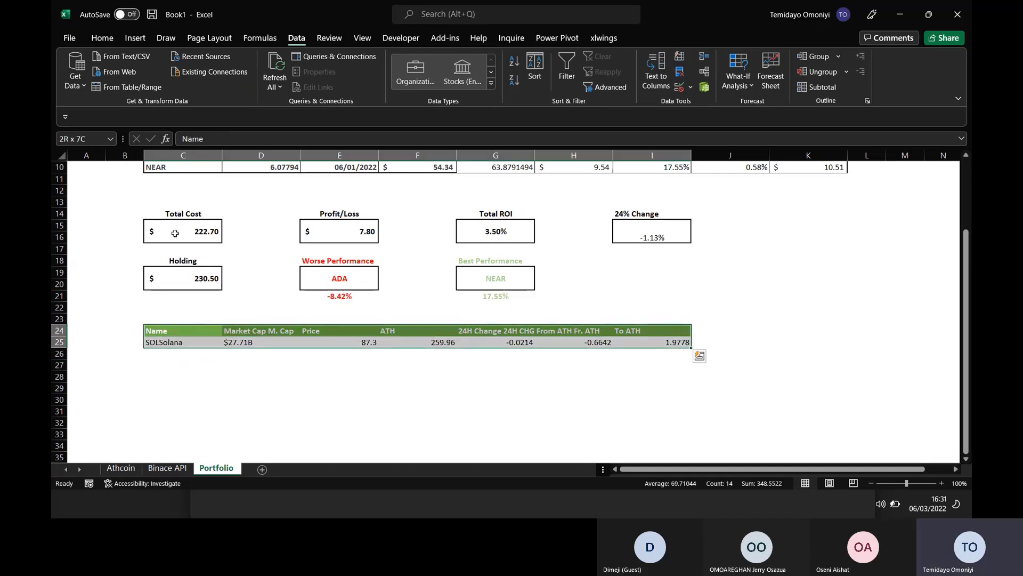
left_click(103, 38)
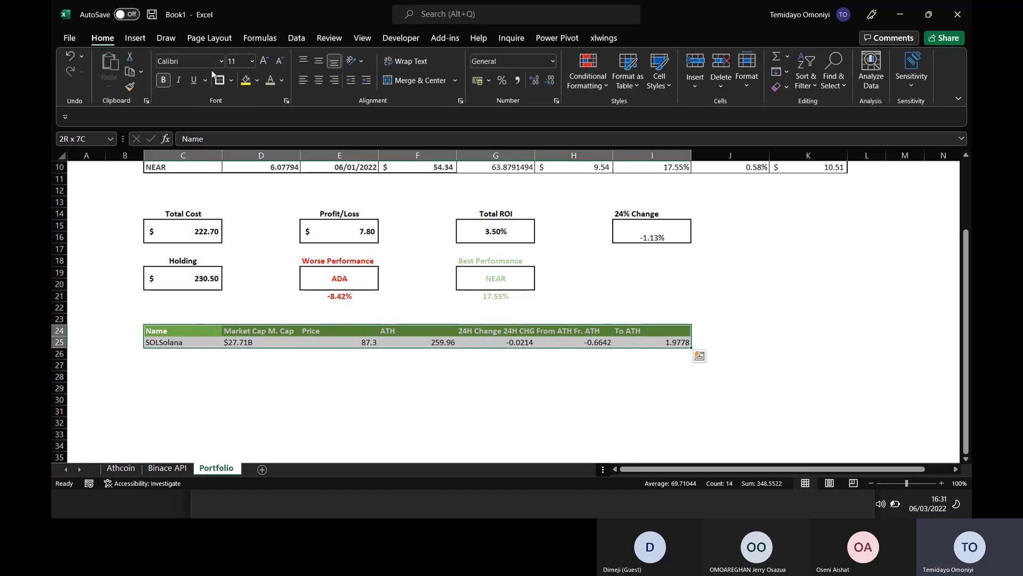
left_click(232, 80)
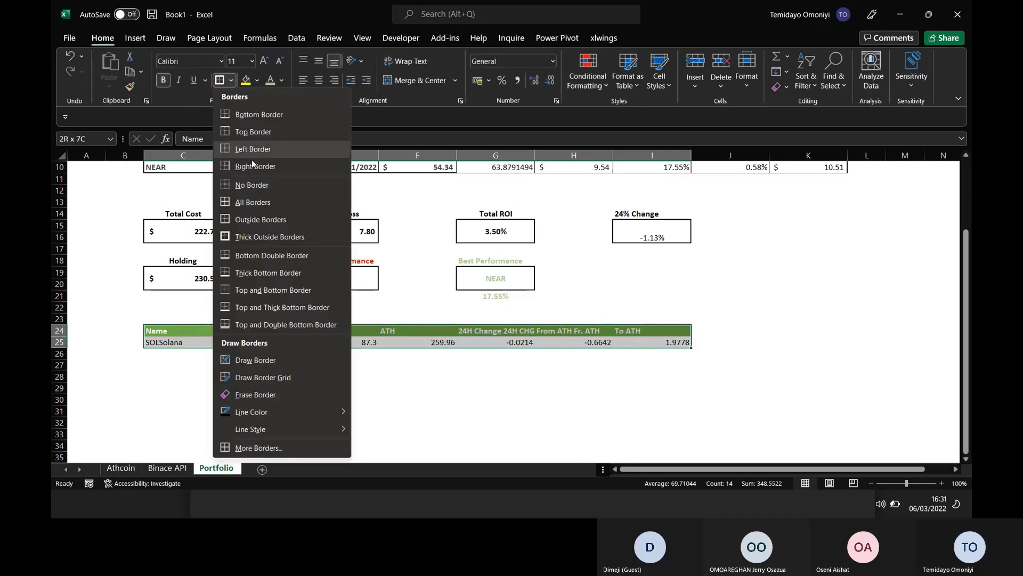
left_click(252, 202)
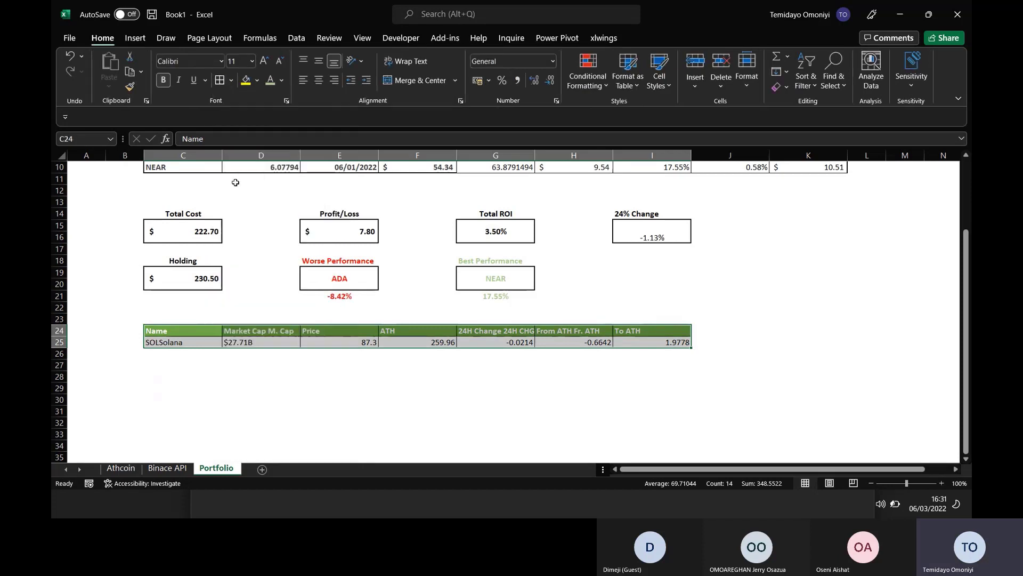
left_click(231, 81)
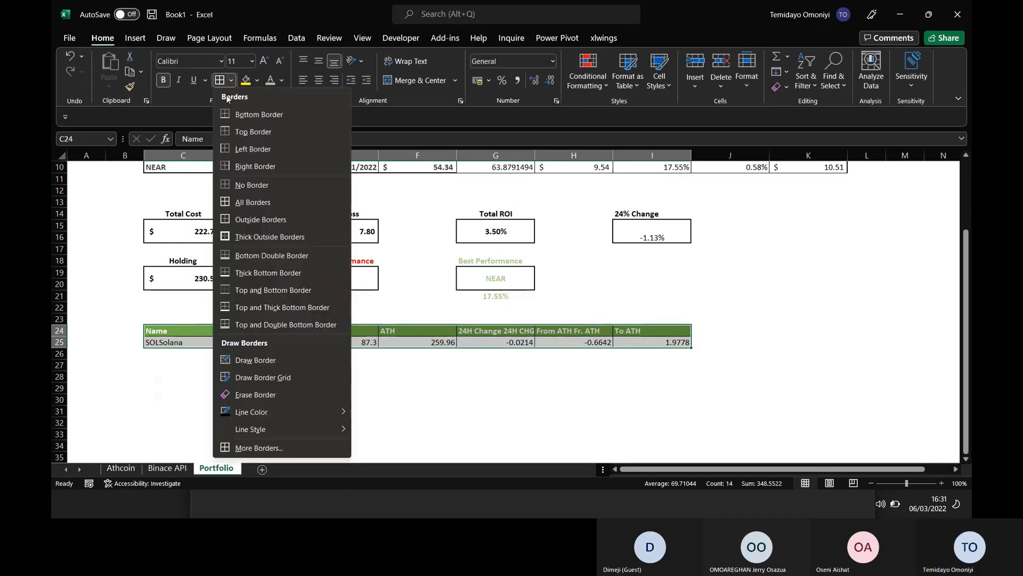
left_click(241, 236)
left_click(368, 367)
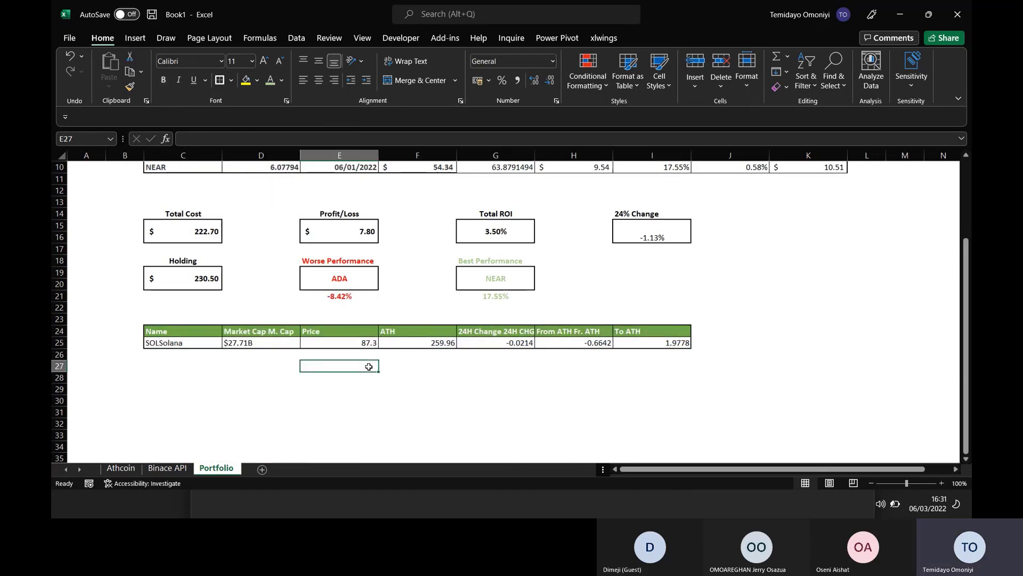
scroll(369, 367, "up", 3)
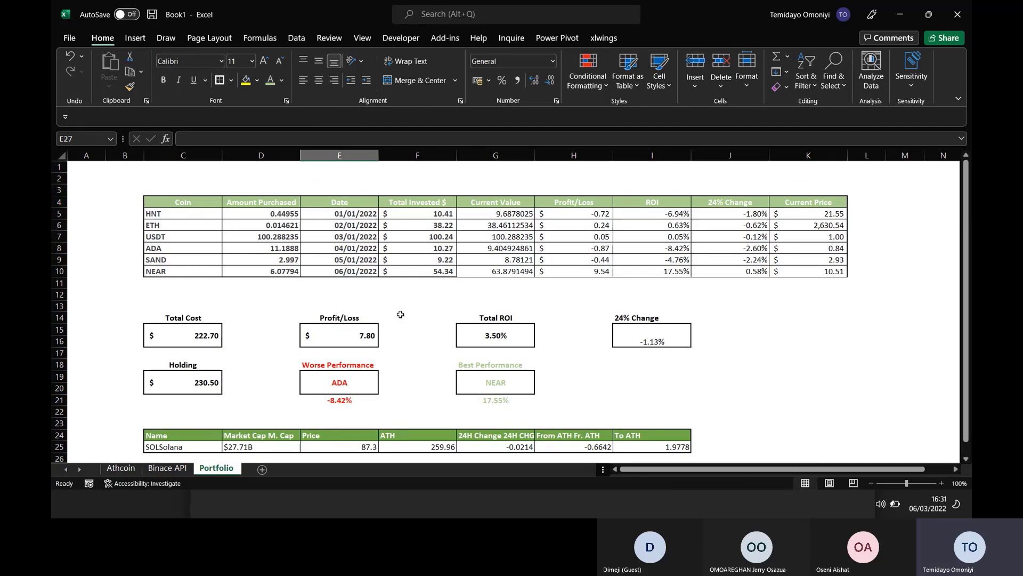
- Switch to the athcoinindex.com page in the browser and examine its list of coins, prices and ATH values
key("alt+Tab")
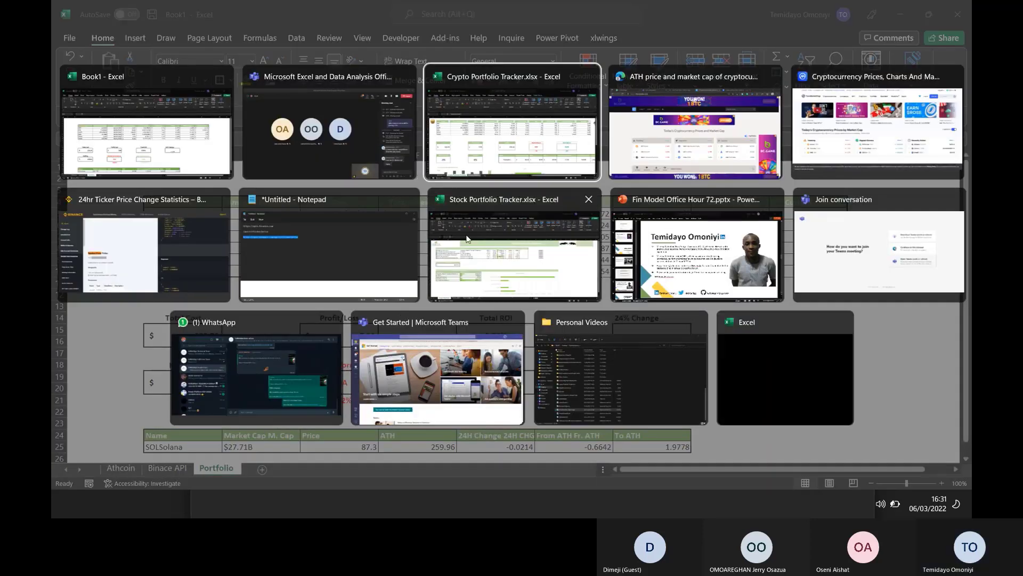
key("Tab")
key("Tab")
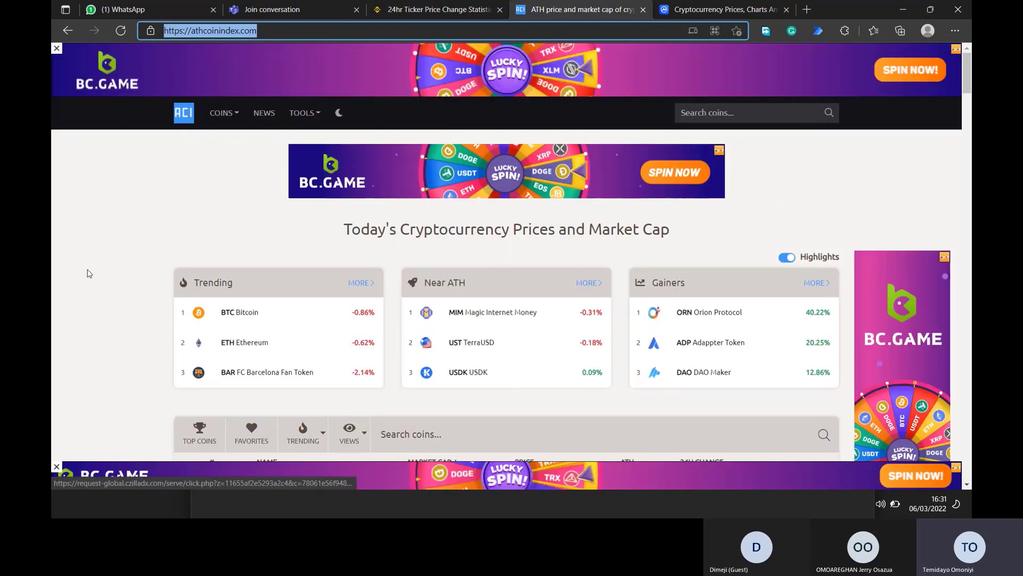
scroll(51, 292, "down", 2)
scroll(52, 293, "down", 4)
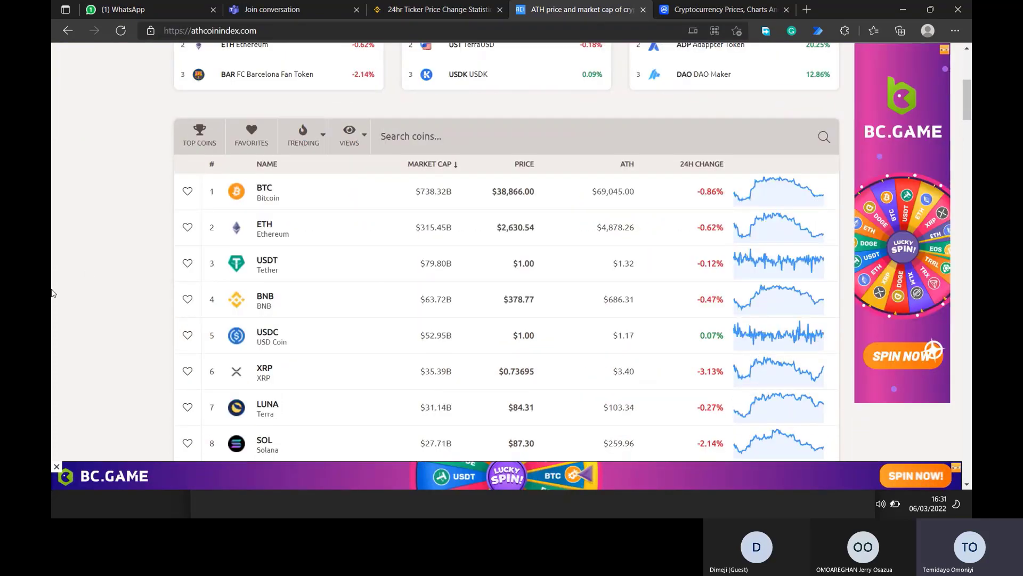
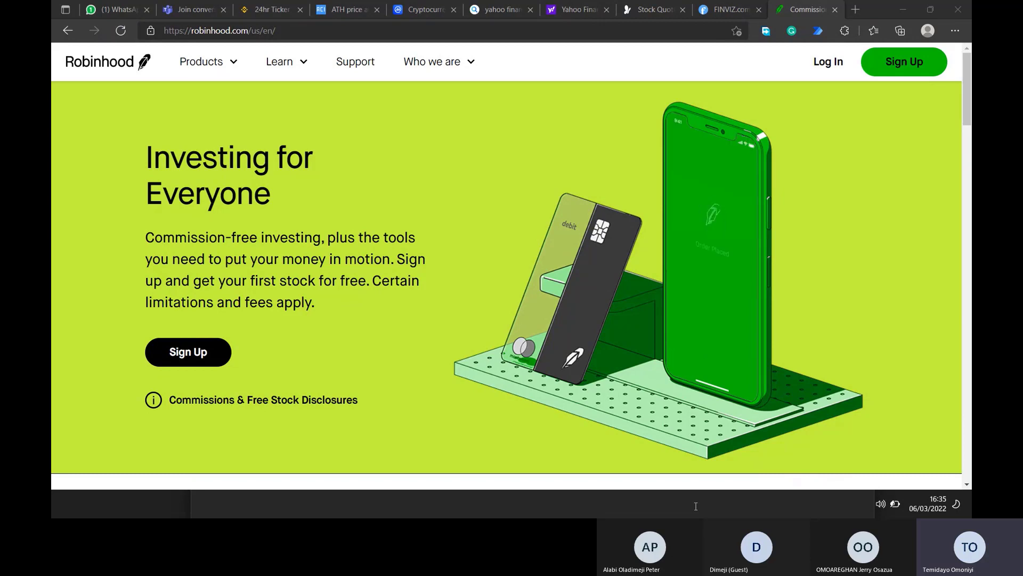
- Switch to the Teams meeting window and send the chat message "Can you see my screen now"
key("alt+Tab")
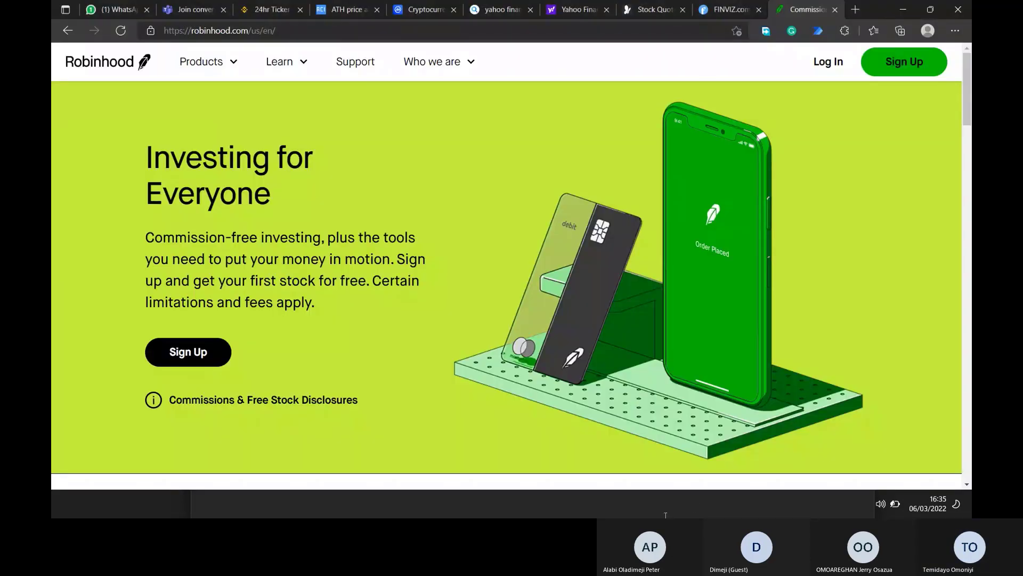
key("alt+Tab")
key("alt+Tab")
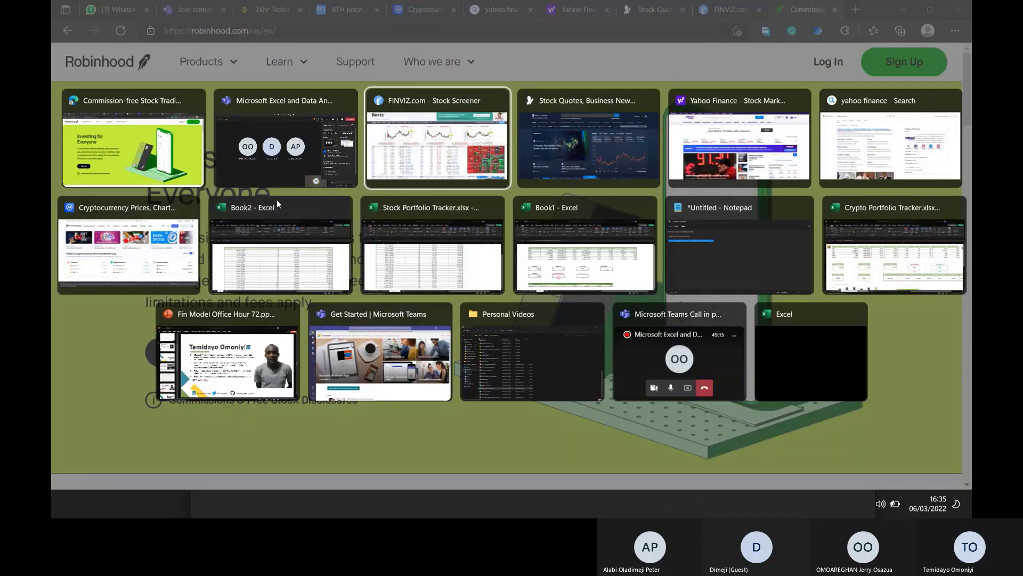
left_click(283, 161)
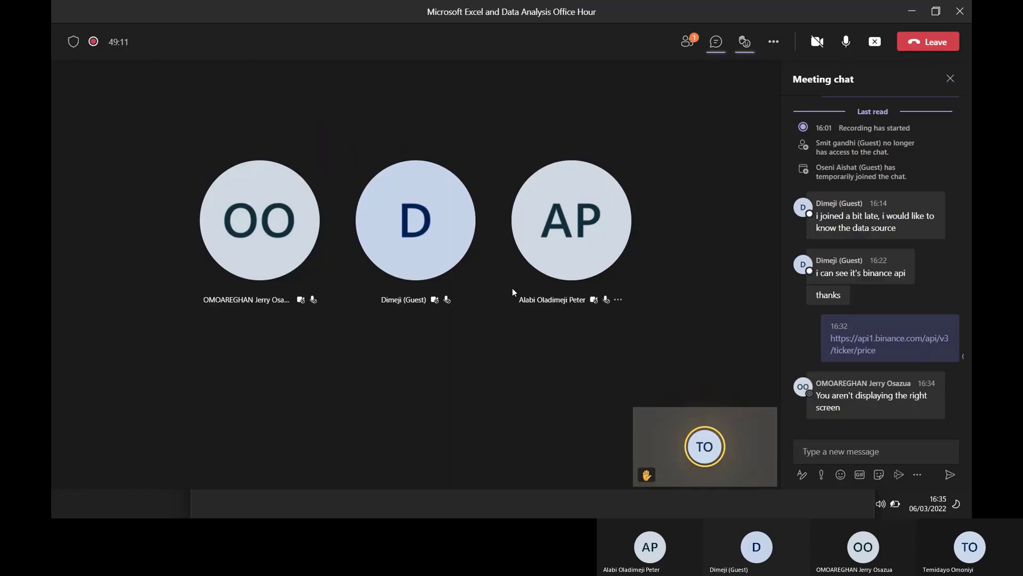
left_click(830, 451)
type("Can")
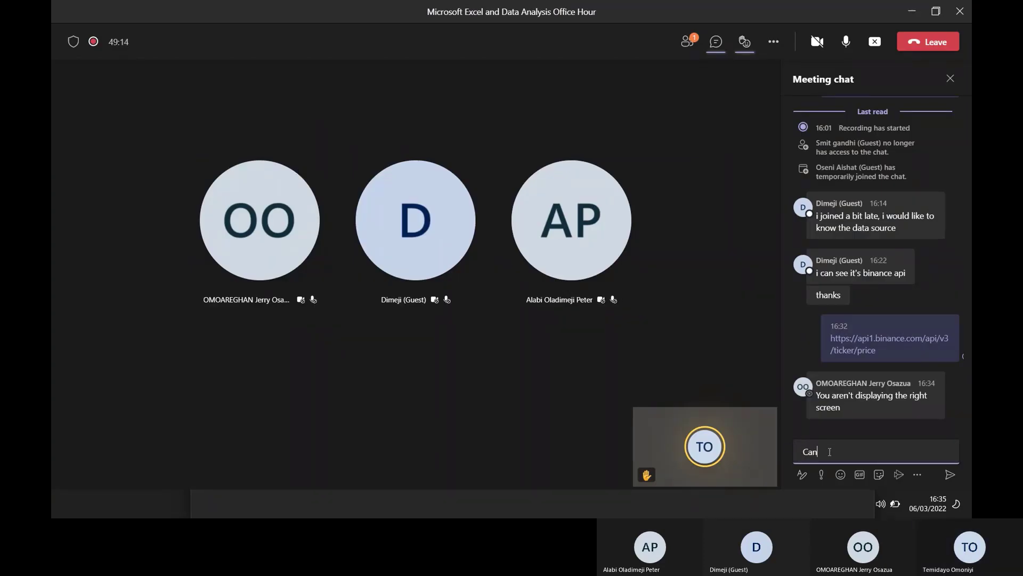
type(" you see my screen now")
key("Return")
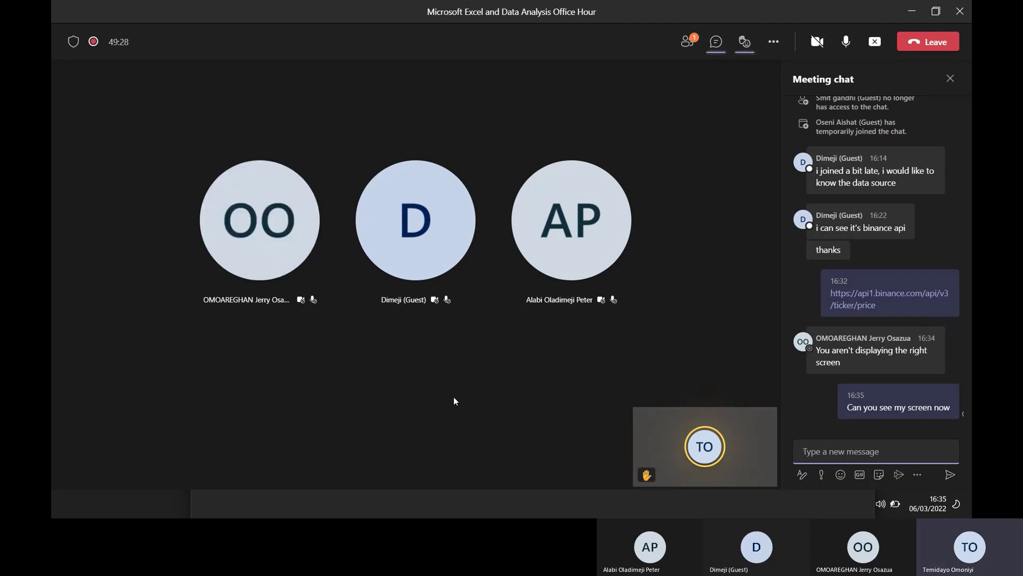
- Return to the browser and examine the Yahoo Finance, MSN Money and finviz.com home pages as stock data sources
key("alt+Tab")
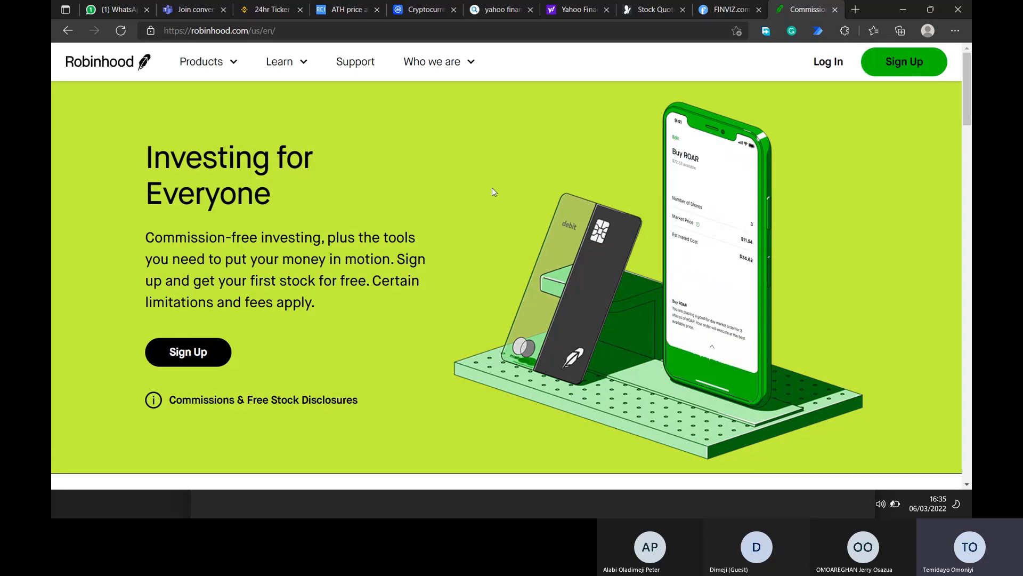
left_click(498, 11)
left_click(573, 14)
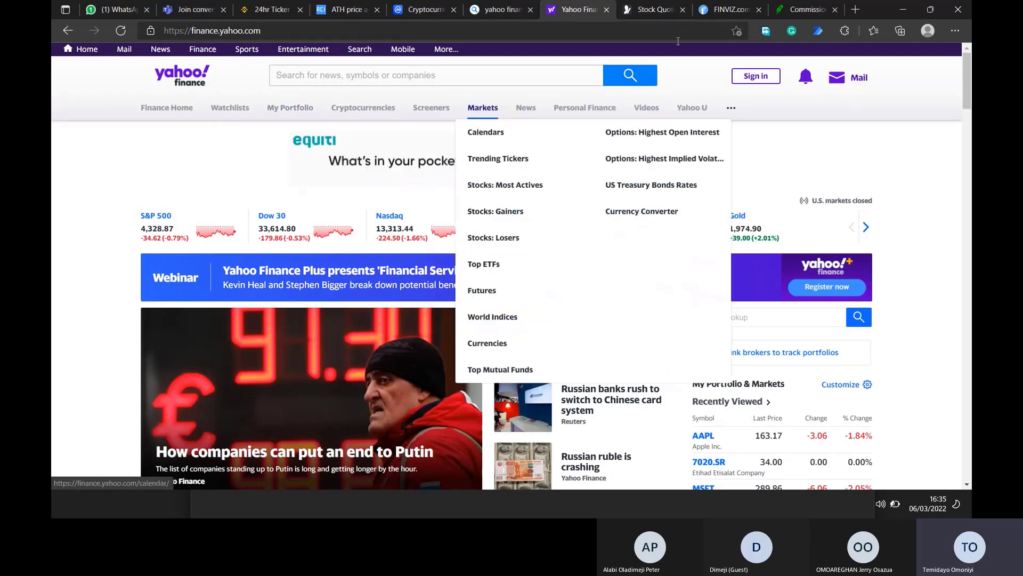
key("ctrl+Tab")
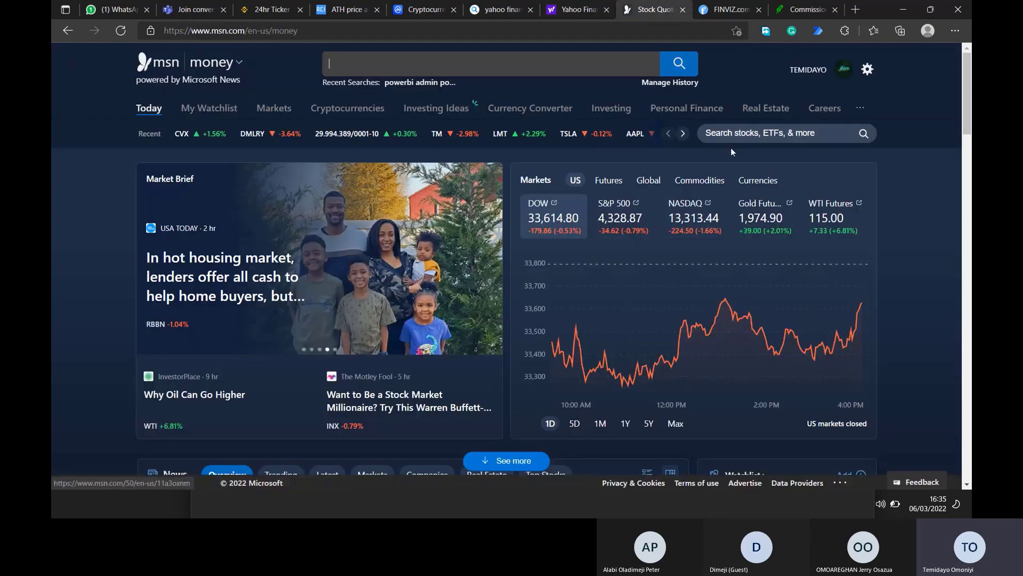
left_click(720, 12)
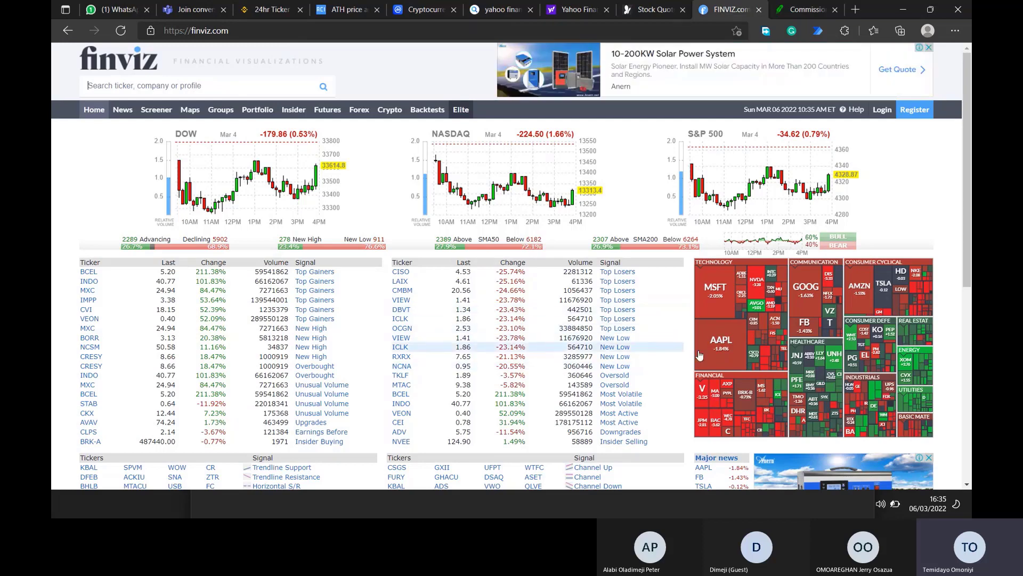
scroll(746, 363, "down", 2)
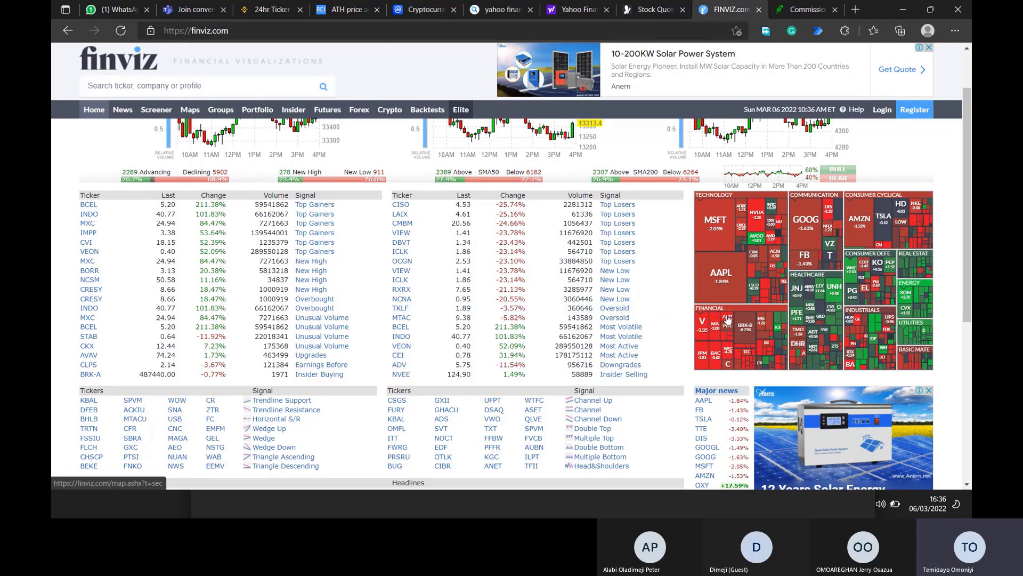
scroll(576, 336, "down", 3)
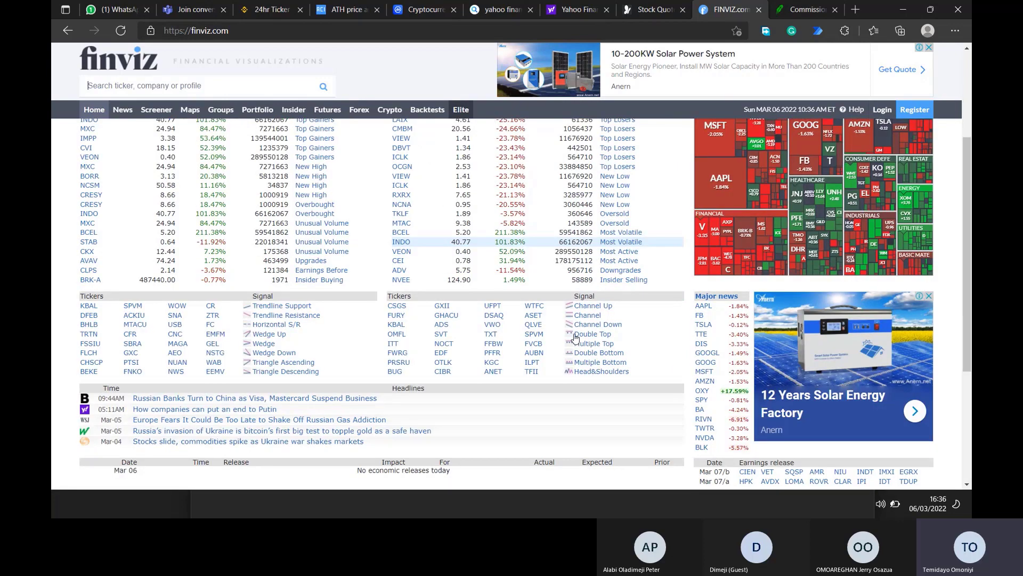
scroll(400, 347, "up", 4)
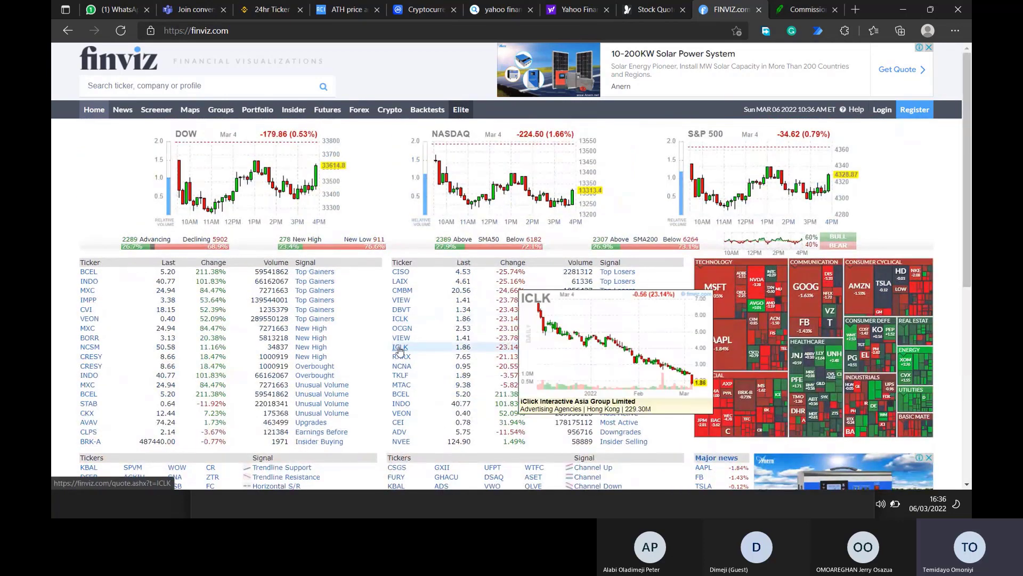
- Search Finviz for MSFT, open the Microsoft Corporation quote and examine its price chart and financial ratios table
left_click(123, 89)
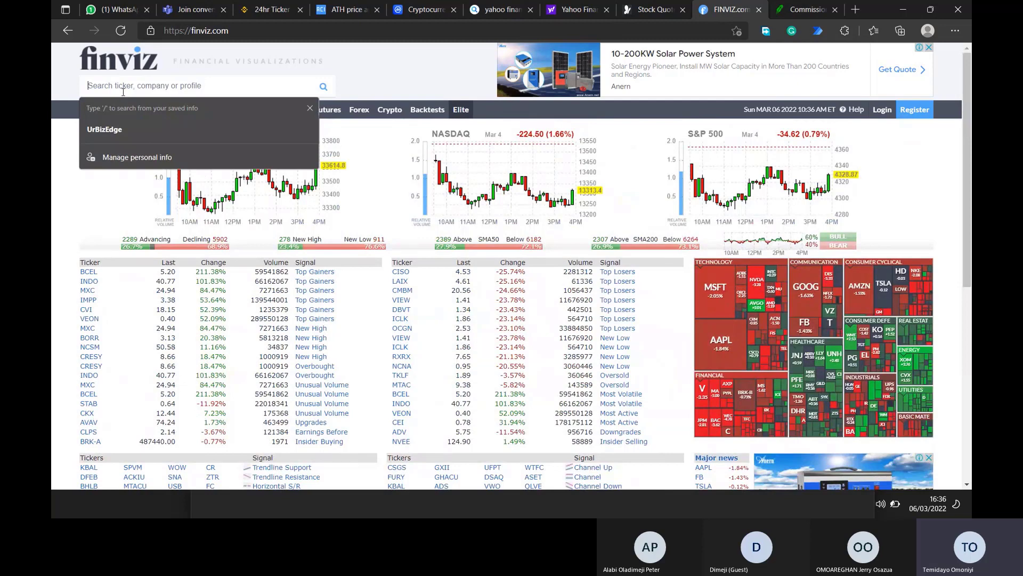
type("MSFT")
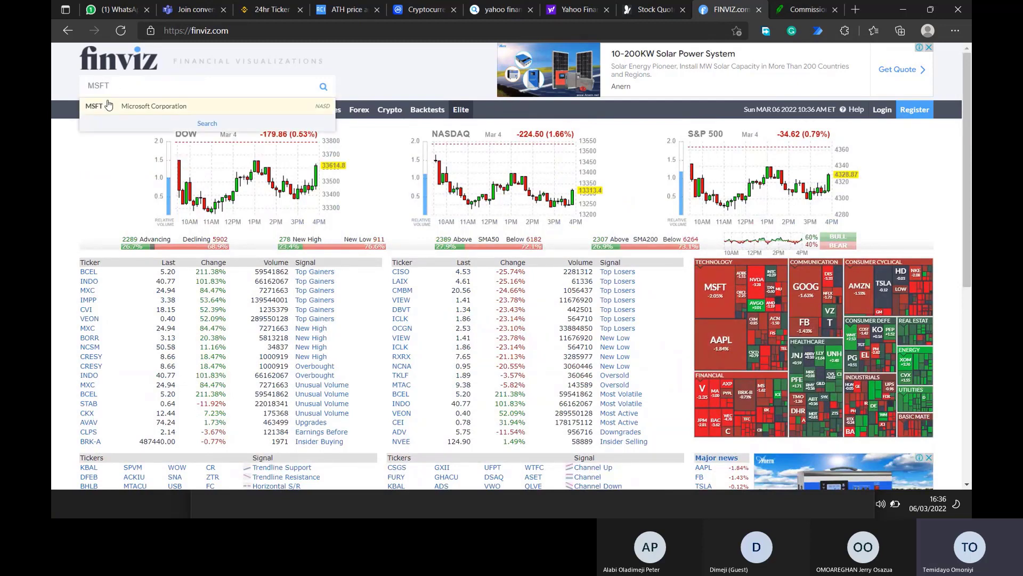
left_click(106, 105)
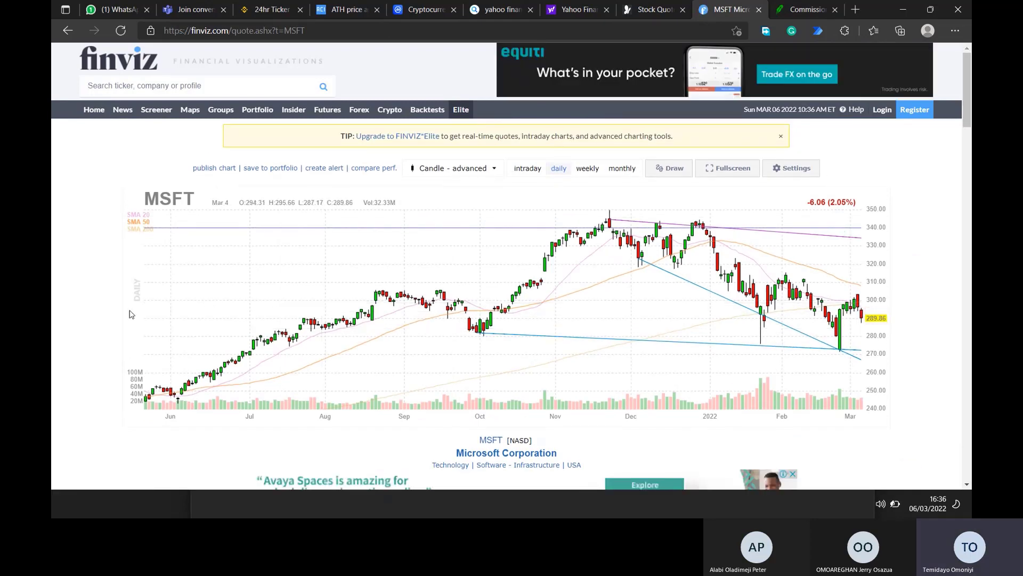
scroll(78, 321, "down", 2)
scroll(78, 320, "down", 3)
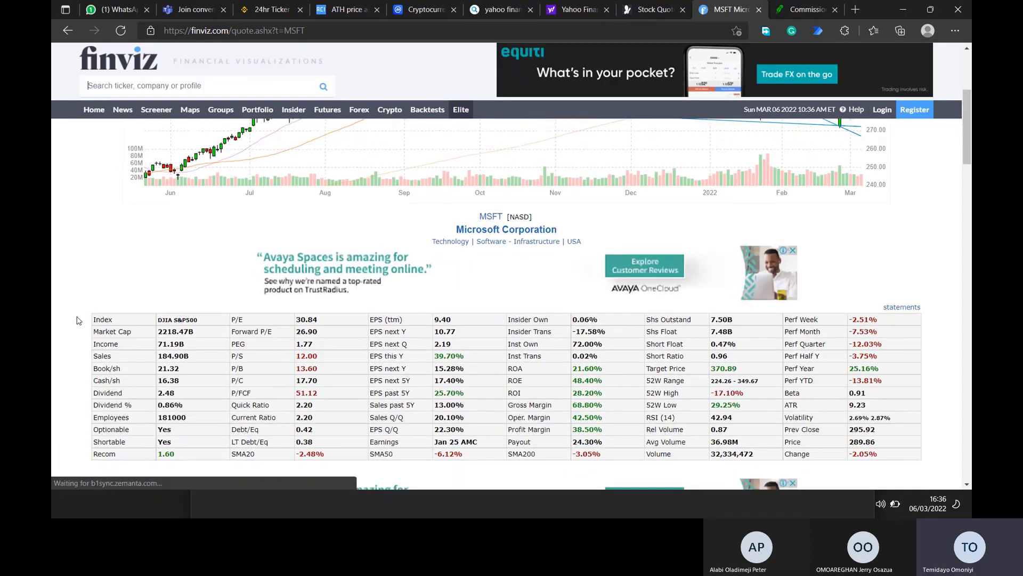
mouse_move(250, 244)
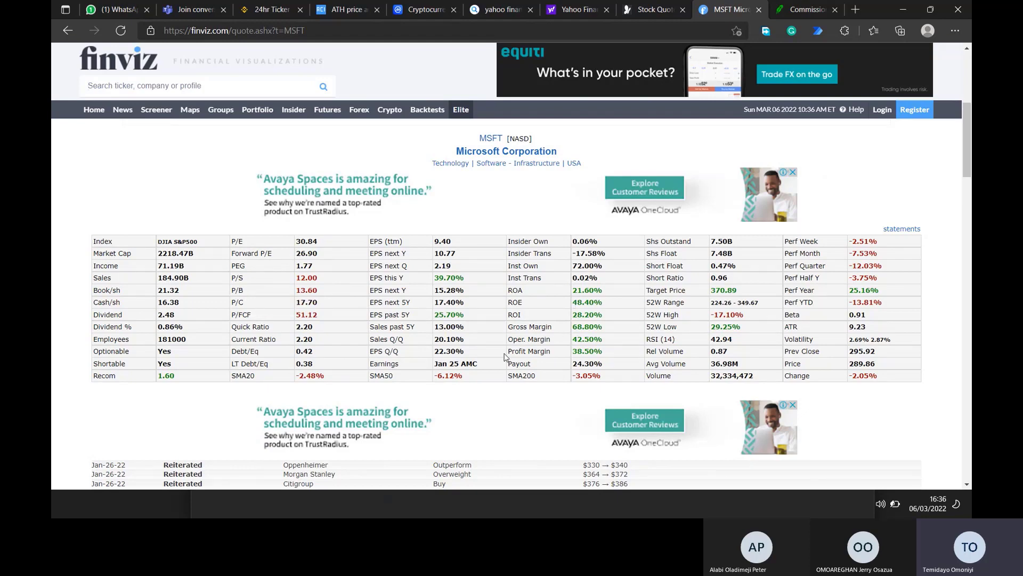
mouse_move(552, 364)
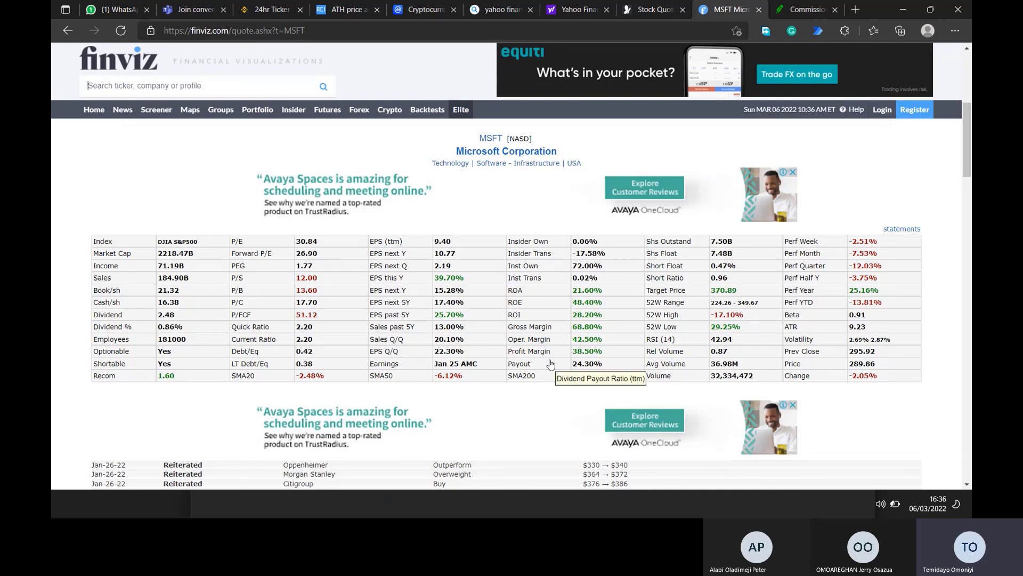
scroll(531, 321, "up", 2)
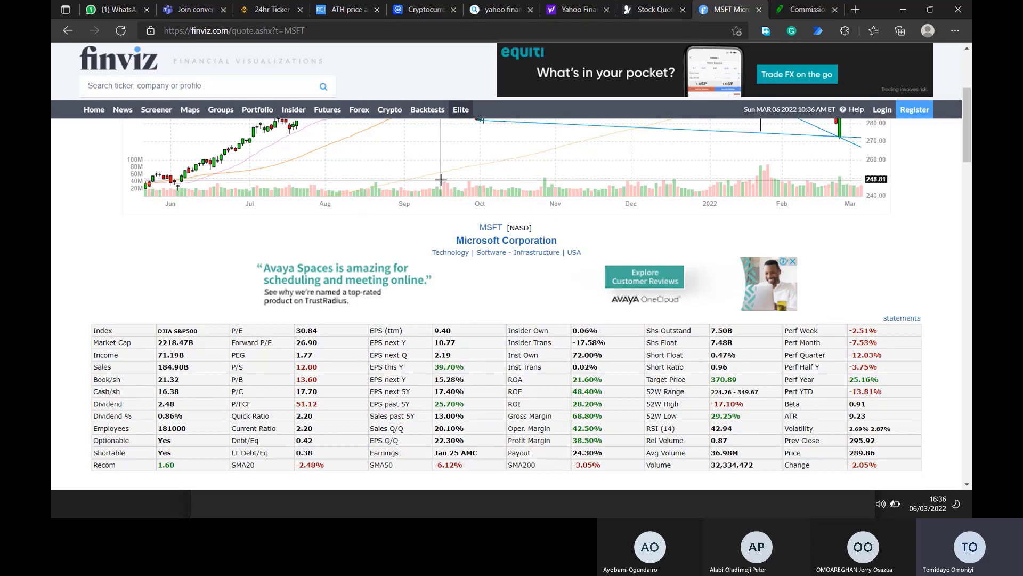
- Switch to the Stock Portfolio Tracker.xlsx workbook in Excel and examine the dashboard on its Stock Portfolio sheet
key("alt+Tab")
key("alt+Tab")
key("alt+Tab")
key("alt+Tab")
key("alt+Tab")
key("alt+Tab")
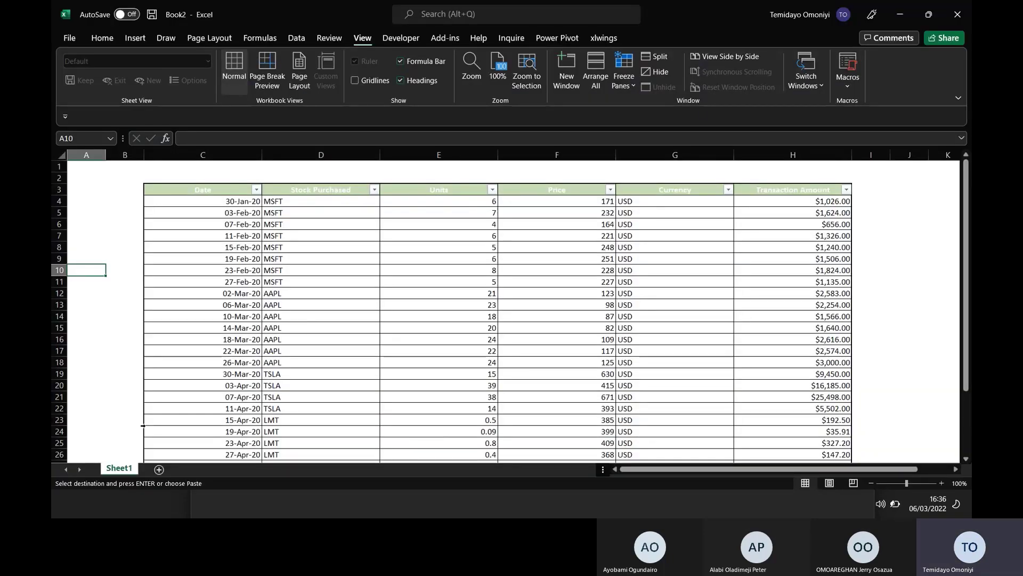
key("alt+Tab")
key("alt+Tab")
key("alt+Tab")
key("alt+Tab")
key("alt+Tab")
key("alt+Tab")
key("alt+Tab")
key("alt+Tab")
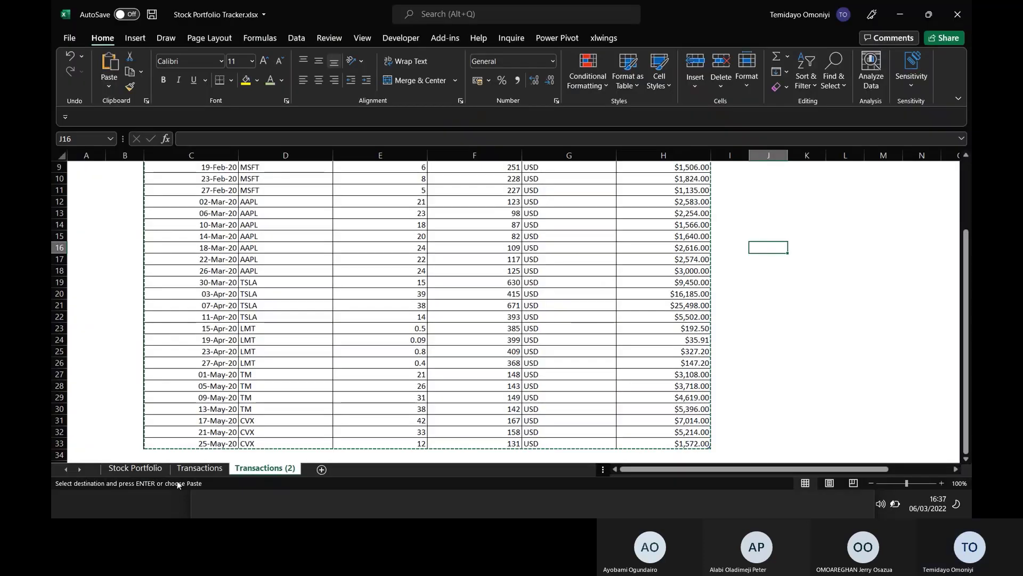
left_click(200, 468)
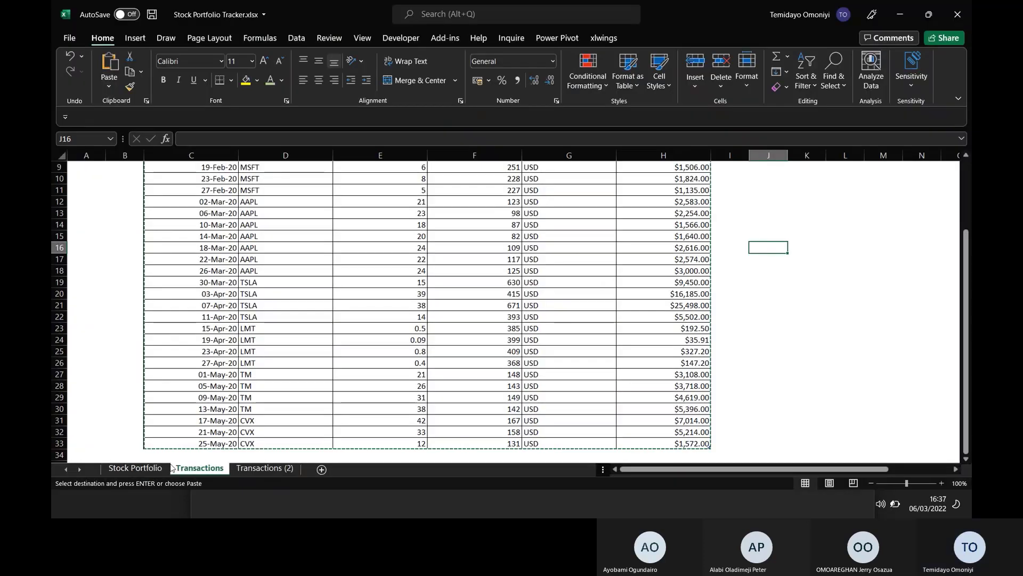
left_click(135, 468)
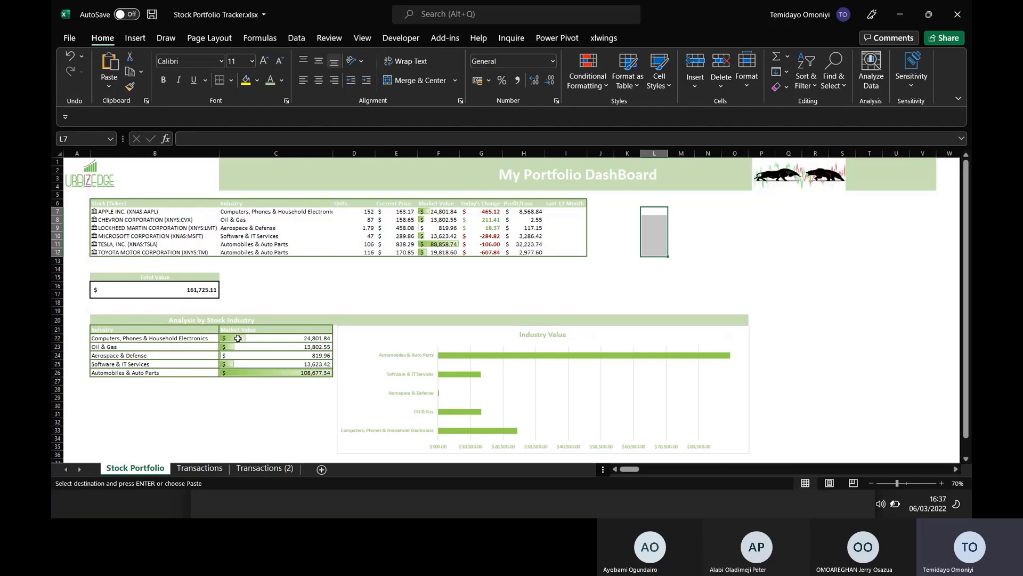
- Switch to the Book2 workbook, add a new sheet and enter the heading "Stock" in C3
key("alt+Tab")
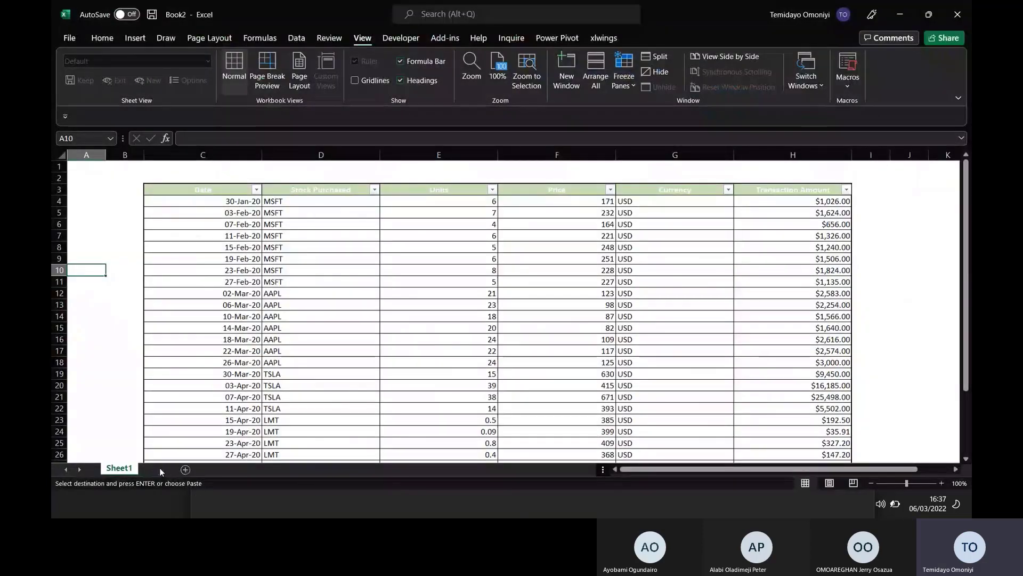
left_click(185, 469)
left_click(200, 193)
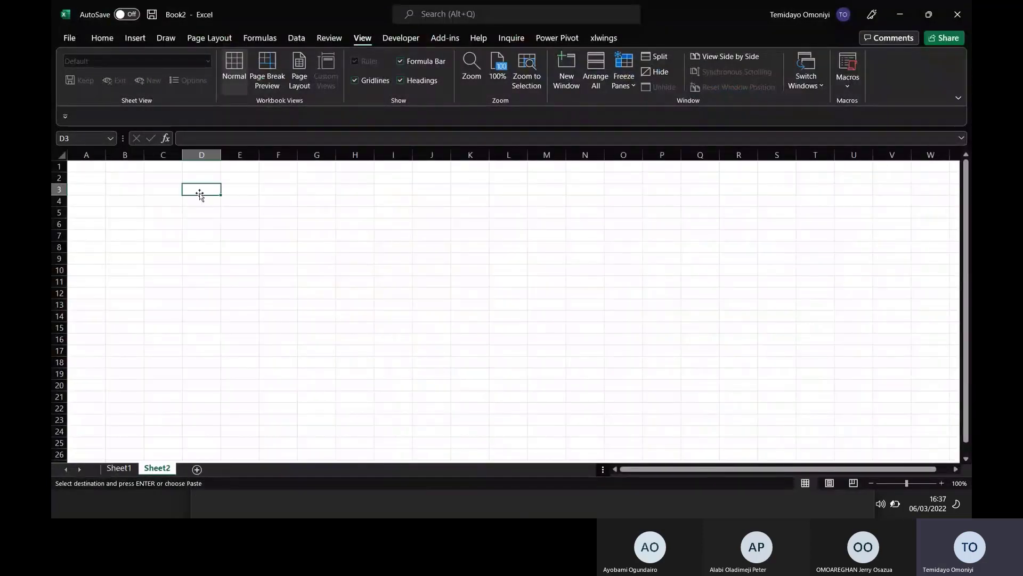
left_click(166, 195)
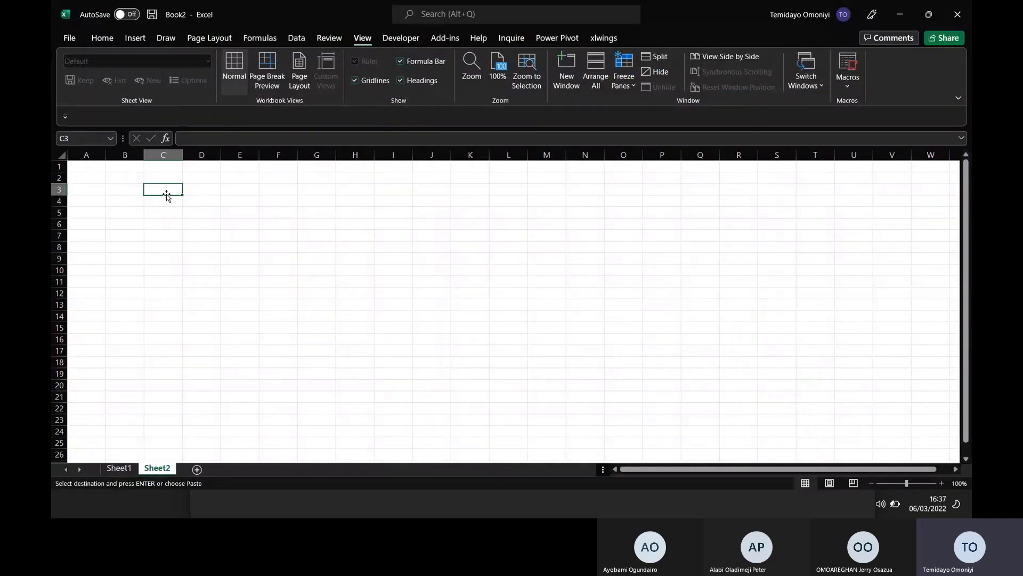
left_click(107, 40)
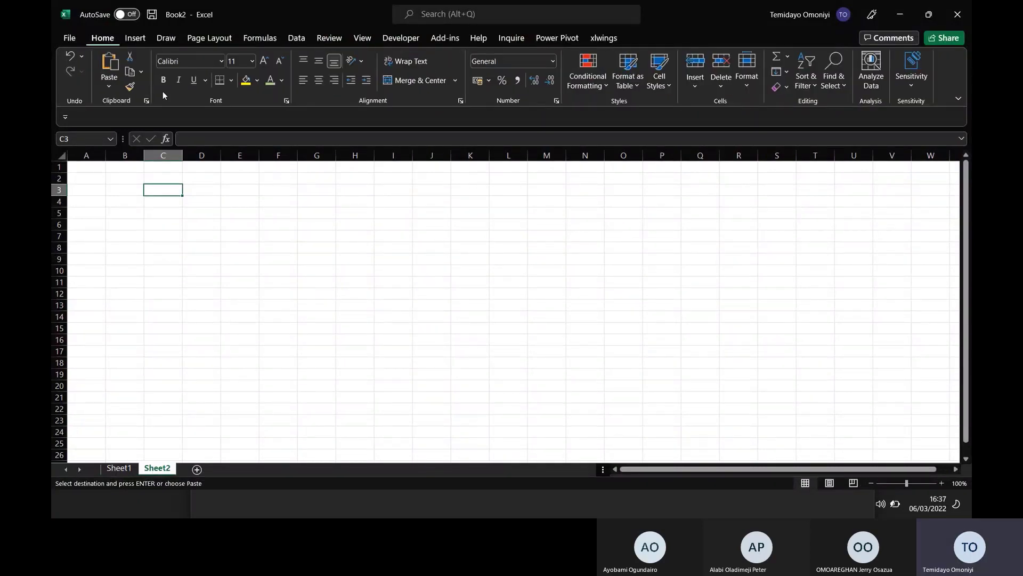
left_click(156, 193)
type("Stocj")
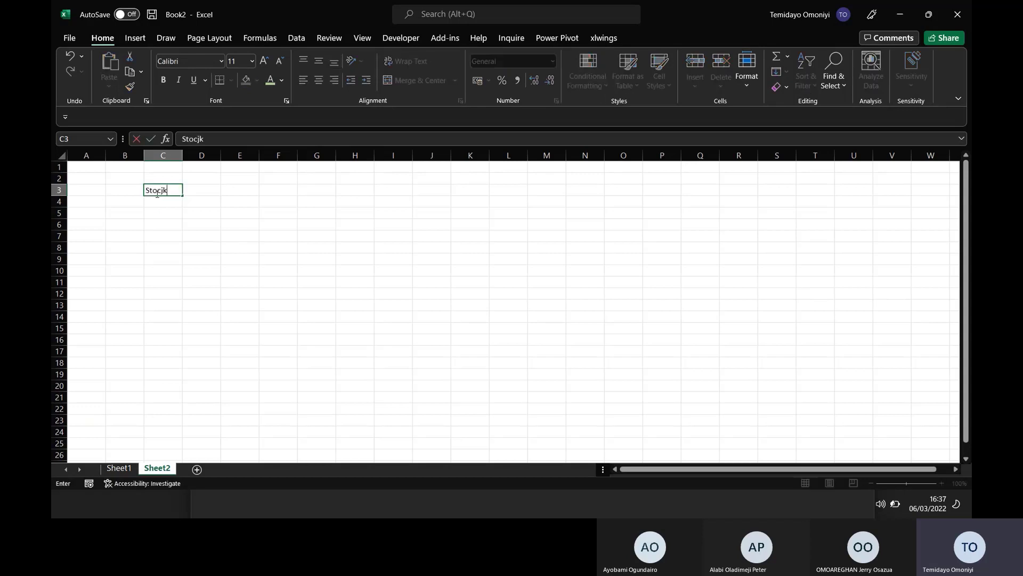
type("k")
key("Return")
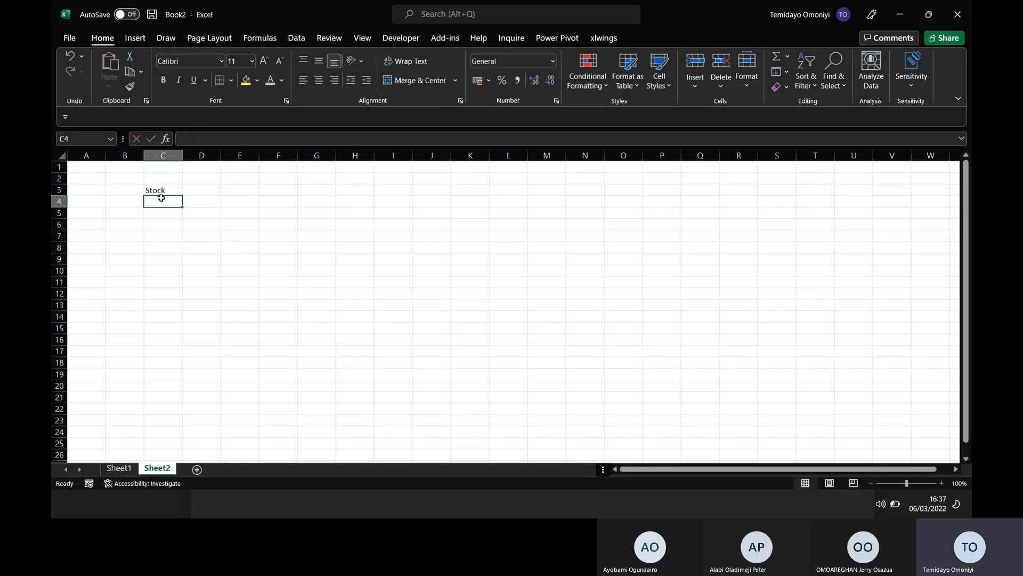
- Enter =UNIQUE(Transact3[Stock Purchased]) in C4, referencing the Stock Purchased column on Sheet1
type("=un")
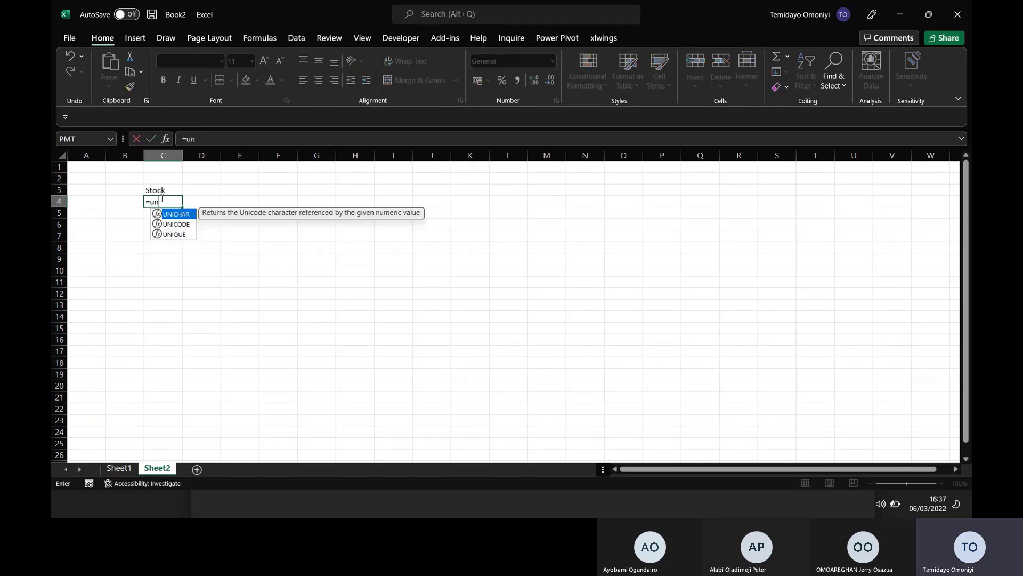
key("Down")
key("Down")
key("Tab")
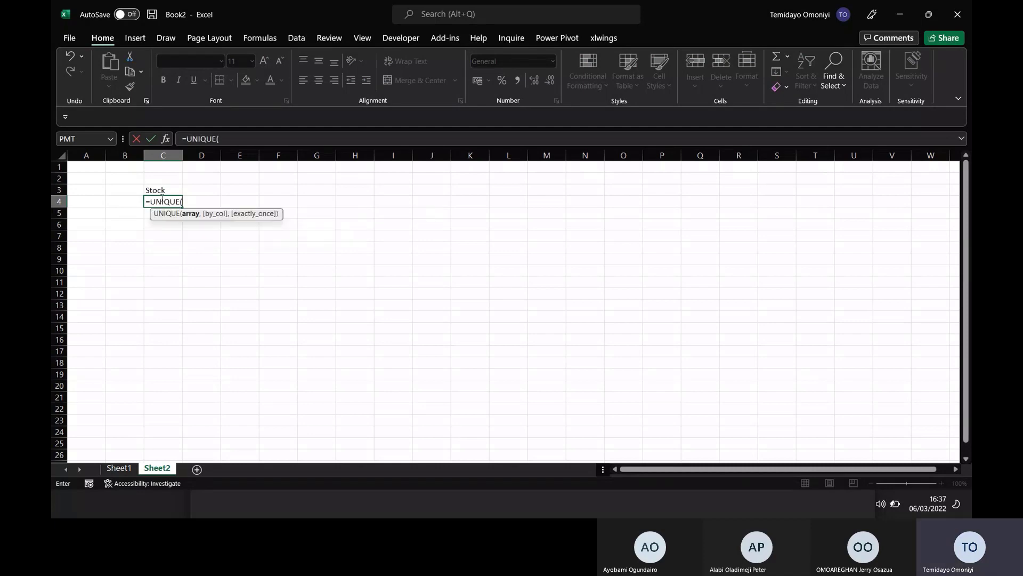
left_click(118, 468)
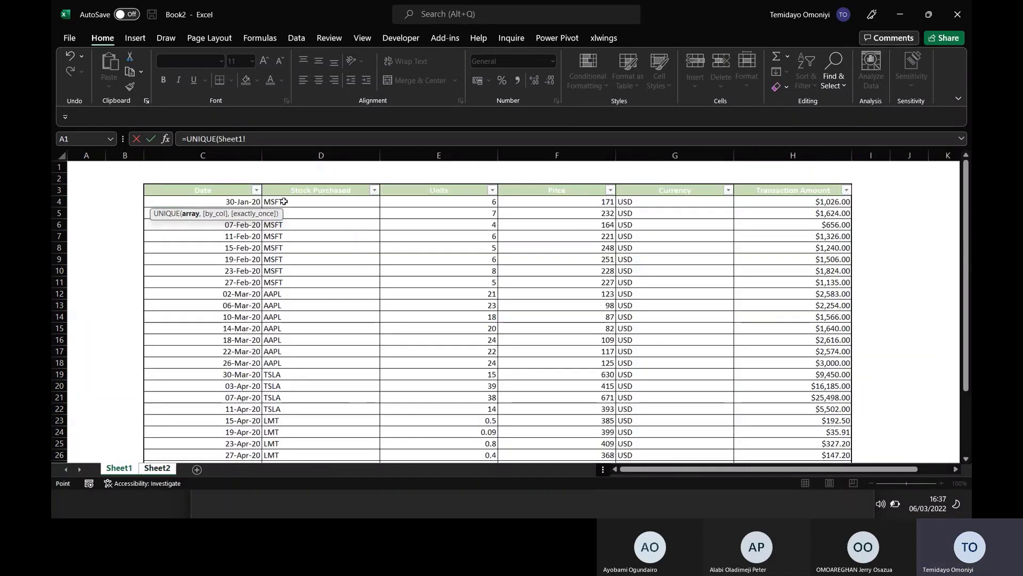
left_click(284, 201)
key("ctrl+space")
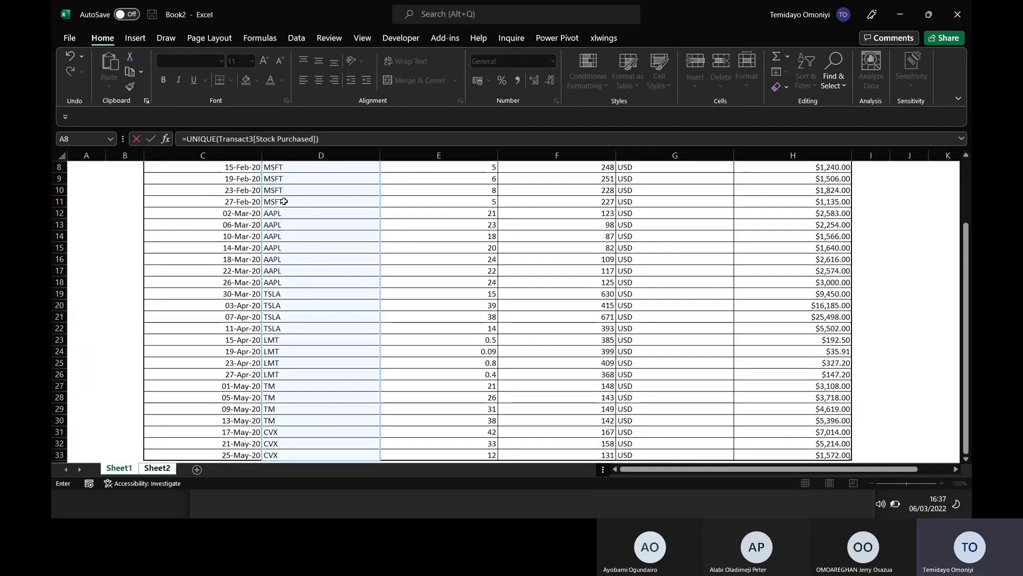
key("Return")
- Change the formula in C4 to =SORT(UNIQUE(Transact3[Stock Purchased]),1) so the stock list is sorted
left_click(164, 203)
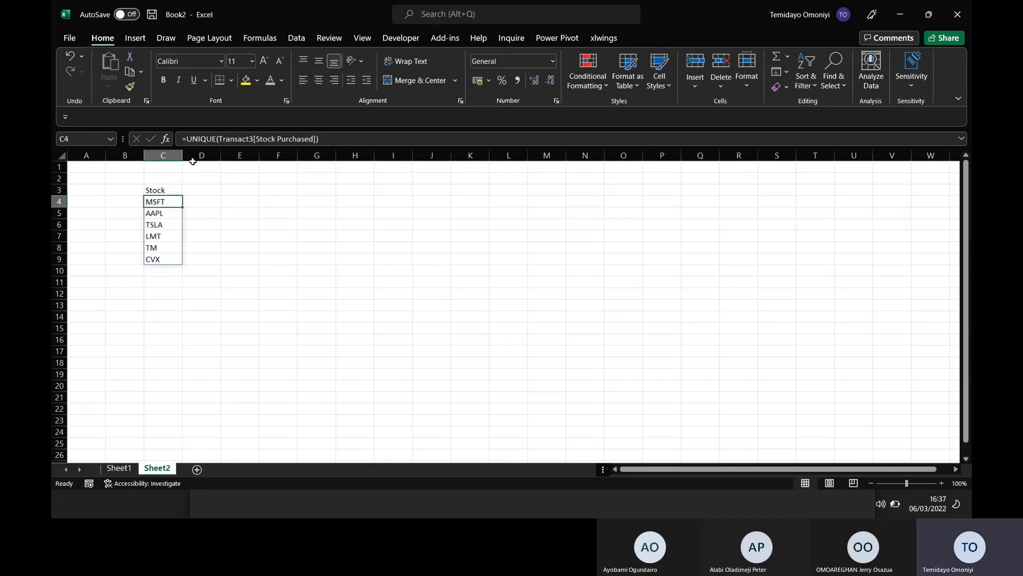
left_click(187, 139)
type("SORT(")
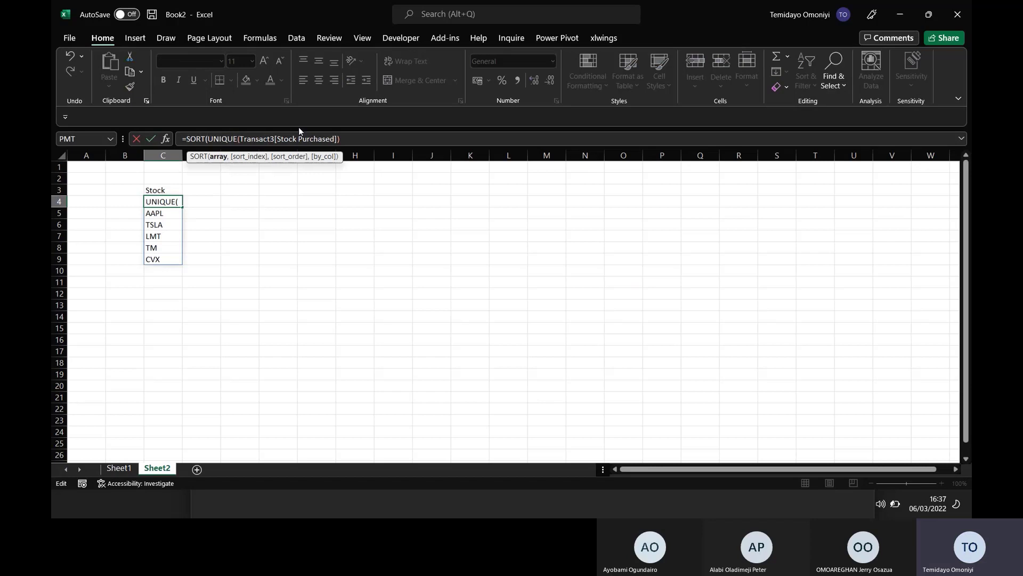
left_click(350, 139)
type(",1)")
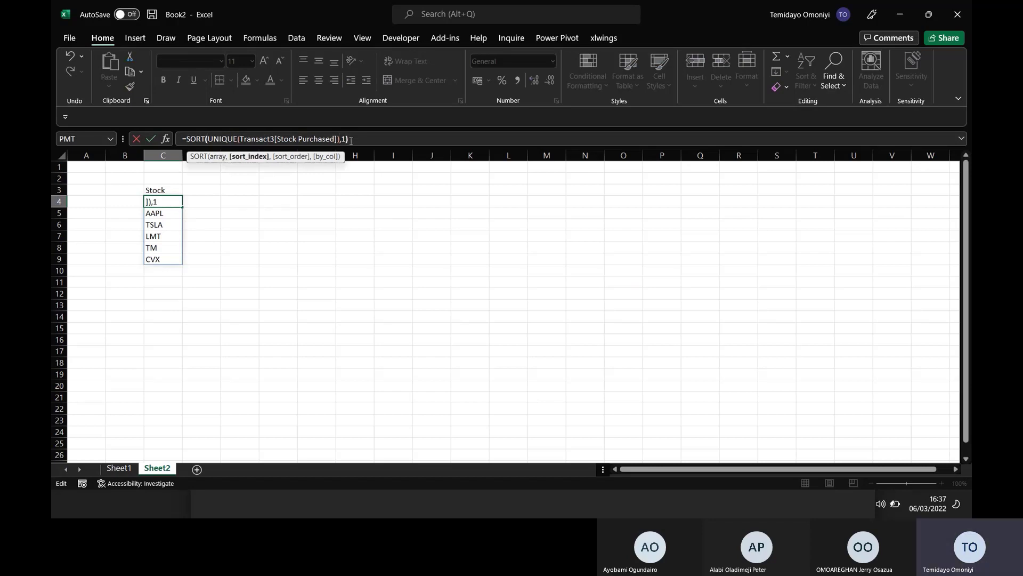
key("Return")
- Convert the stock list in C4:C9 from formula results to static values by copying and pasting values in place
left_click(153, 202)
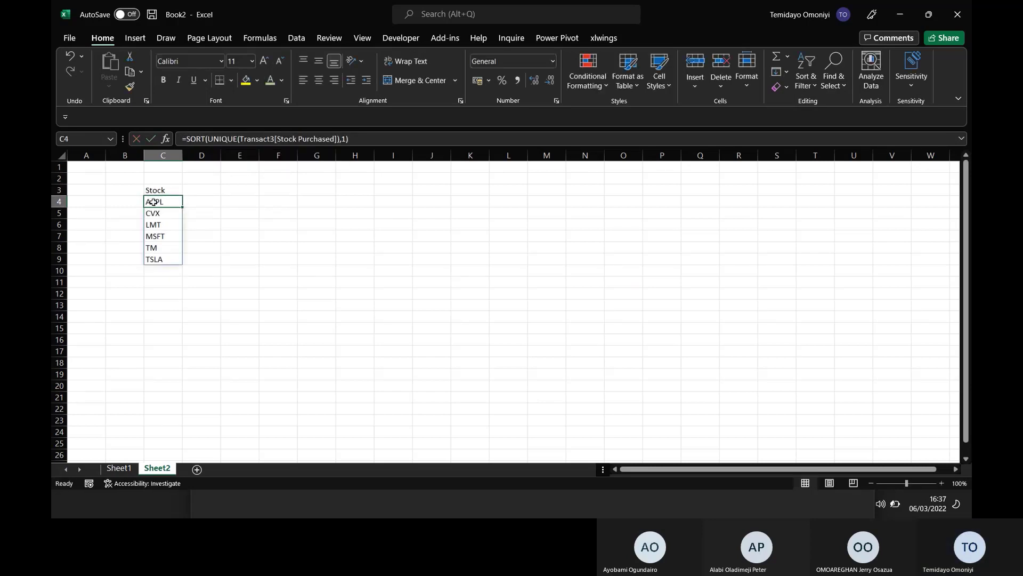
key("ctrl+shift+Down")
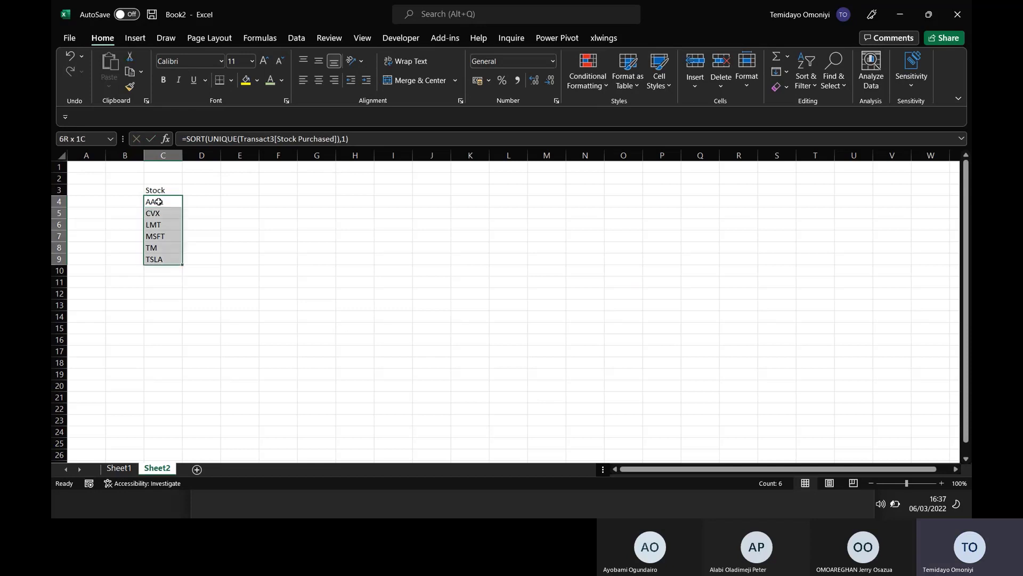
key("ctrl+c")
right_click(158, 202)
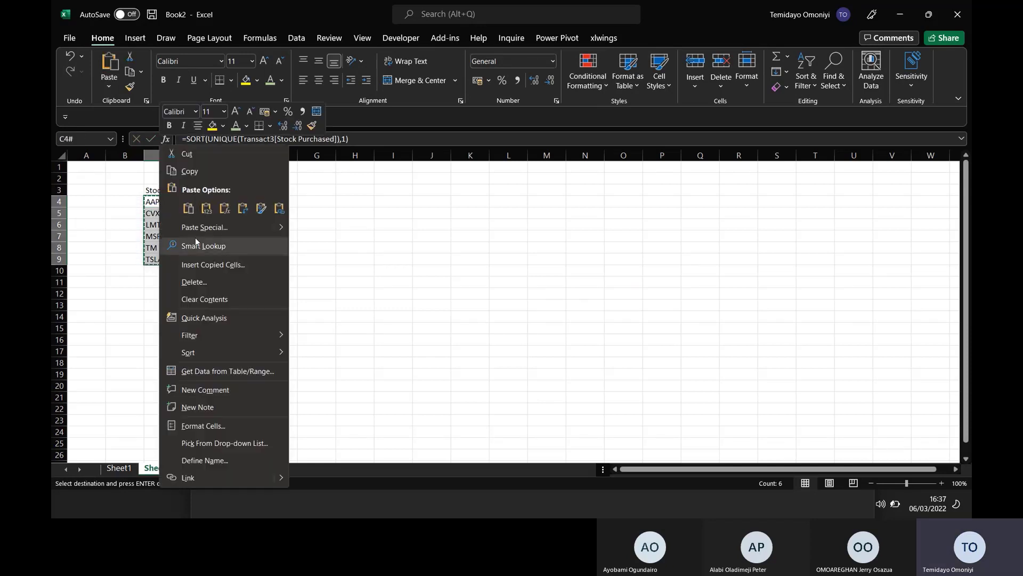
left_click(207, 208)
left_click(166, 192)
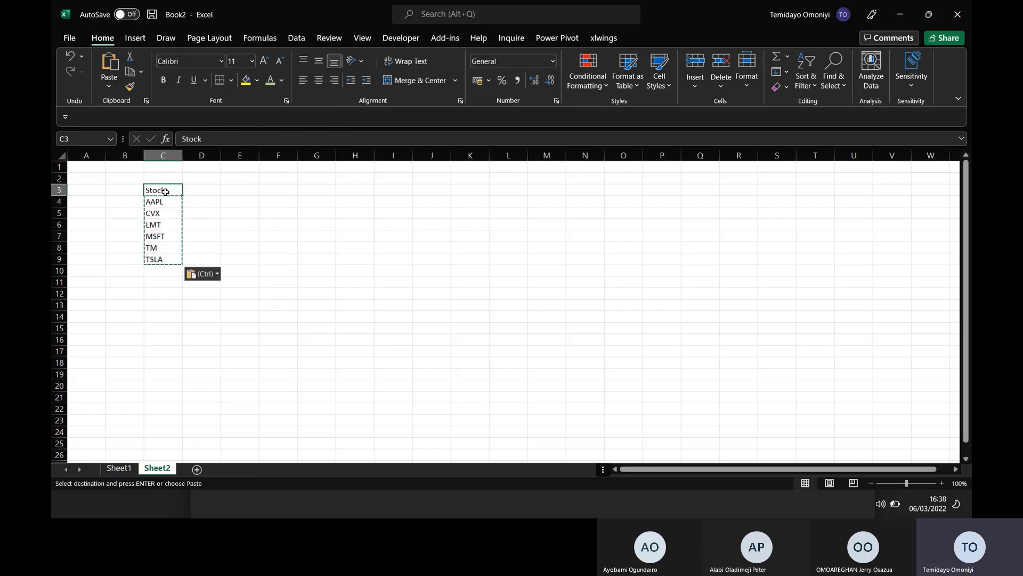
- Enter the headings "Industry" in D3 and "Unit" in E3
left_click(200, 188)
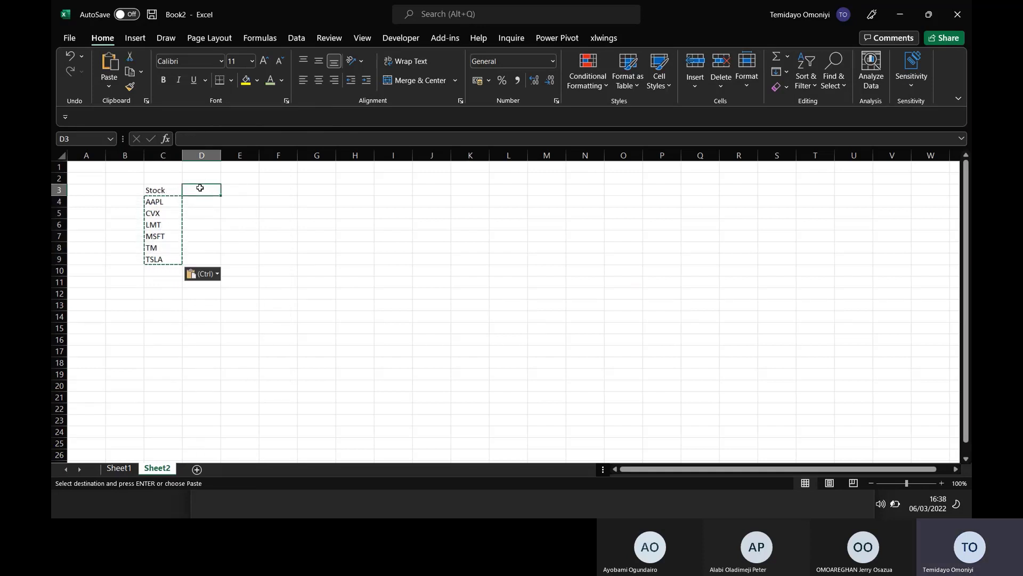
type("Industr")
key("BackSpace")
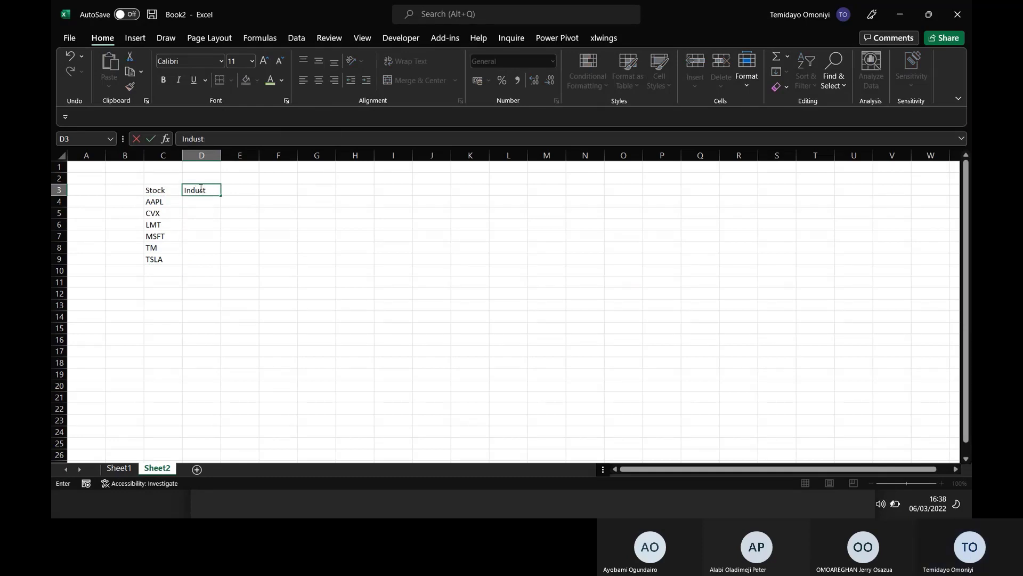
type("ry")
key("Return")
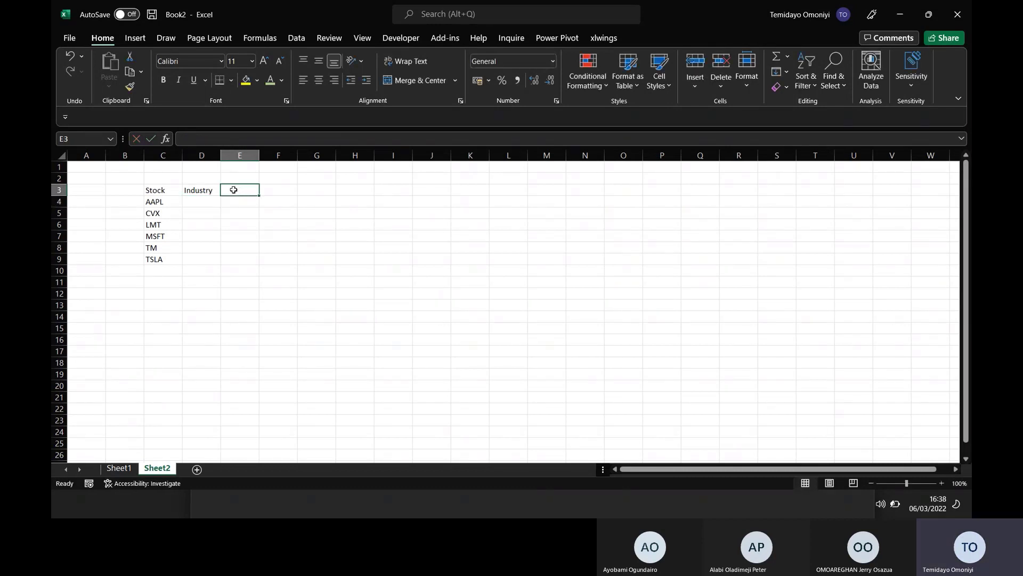
type("Unit")
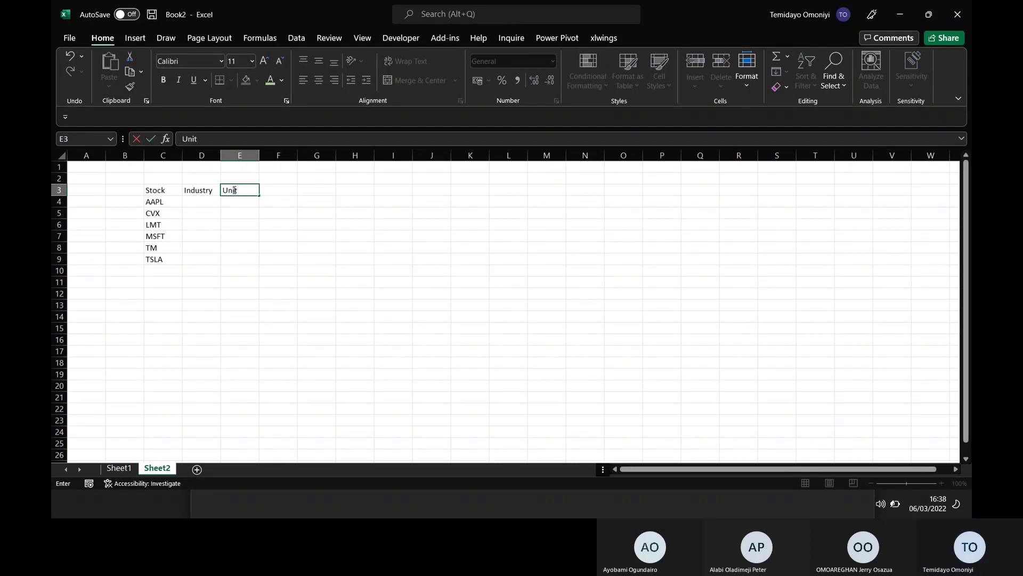
key("Tab")
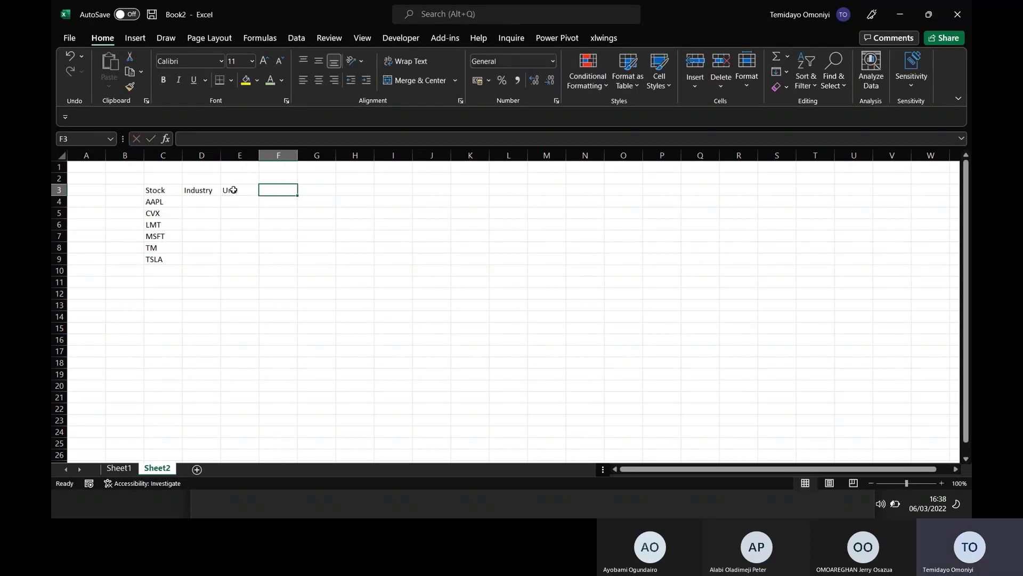
- Enter the headings "Current Price" in F3 and "Market Value" in G3
type("Current")
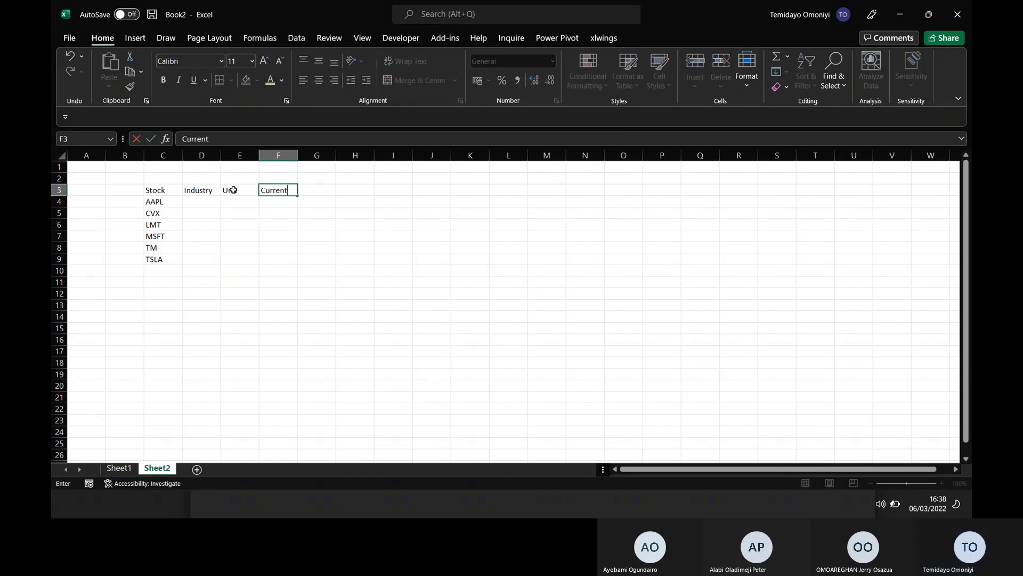
type(" Price")
key("Tab")
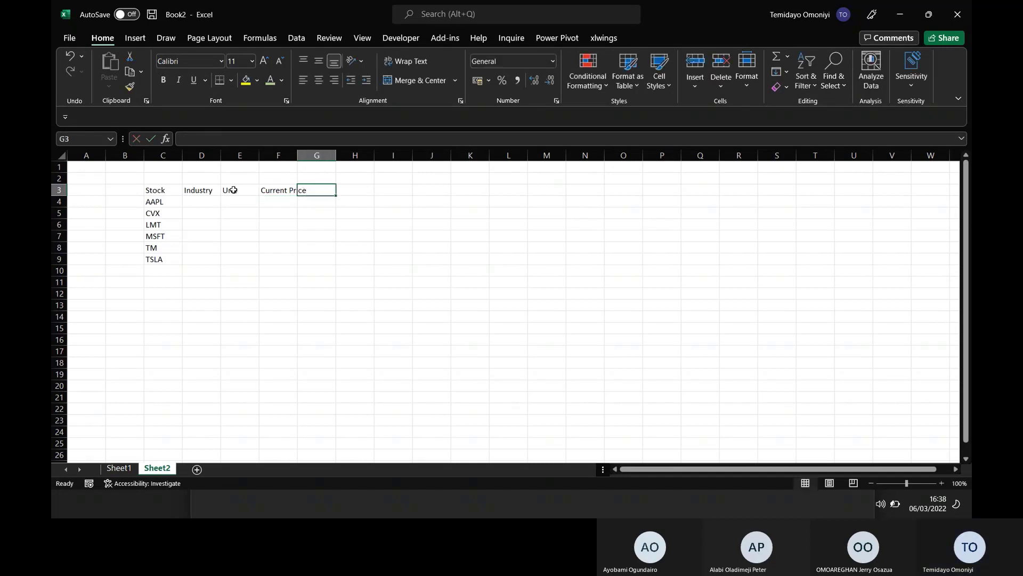
type("Ma")
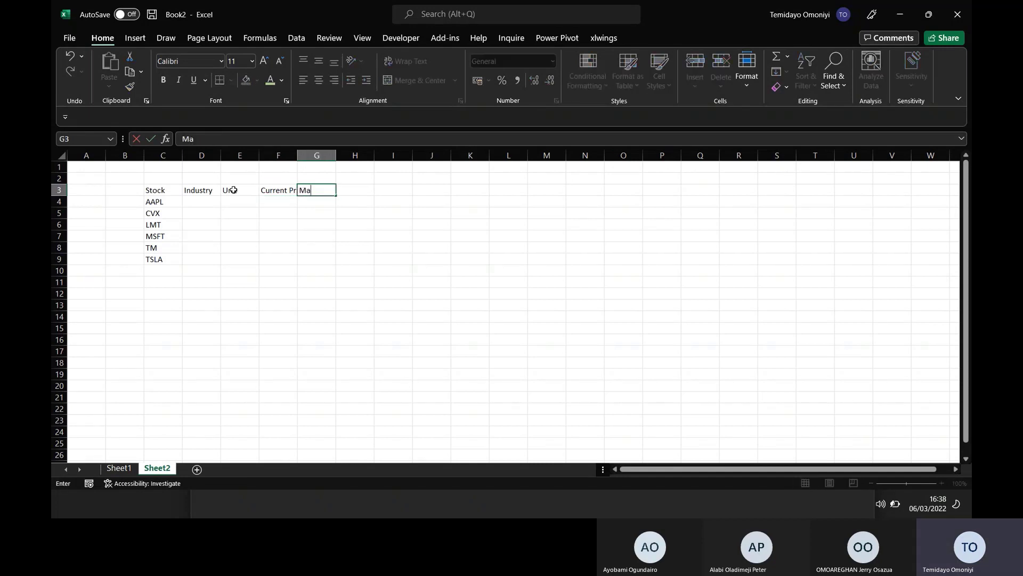
type("rket Value")
key("Tab")
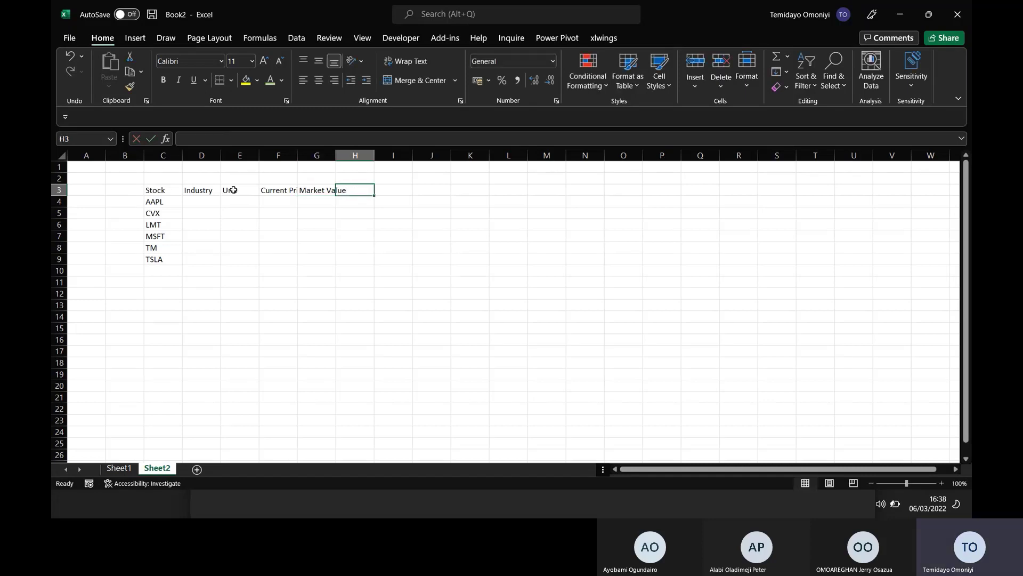
- Enter the headings "Today's Change" in H3 and "Profit&Loss" in I3
type("Toda")
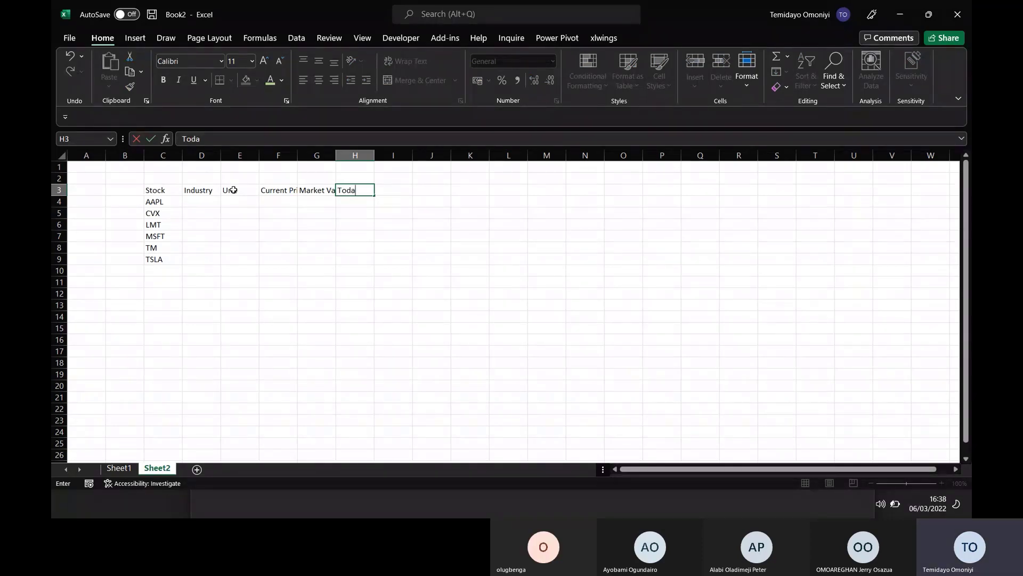
type("y's Change")
key("Tab")
type("Profit")
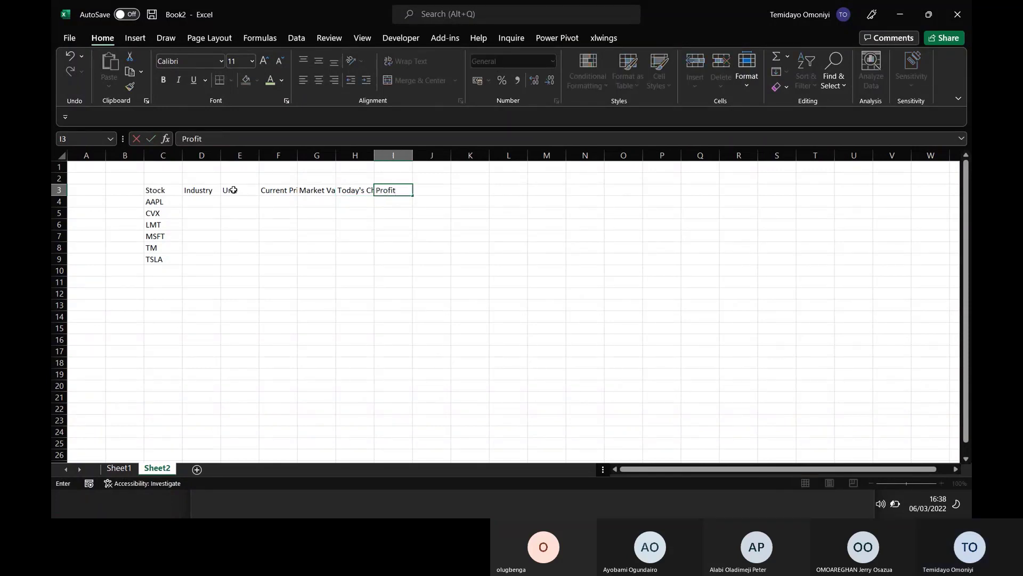
type(" Loss")
key("Return")
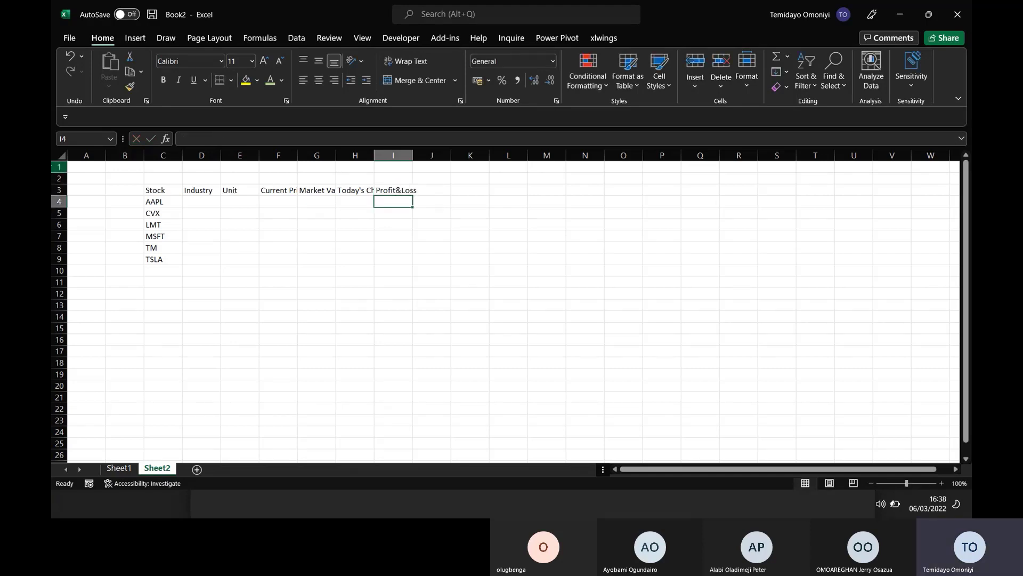
- Format the header row C3:I3 with a light green fill and bold white text
left_click_drag(155, 190, 394, 190)
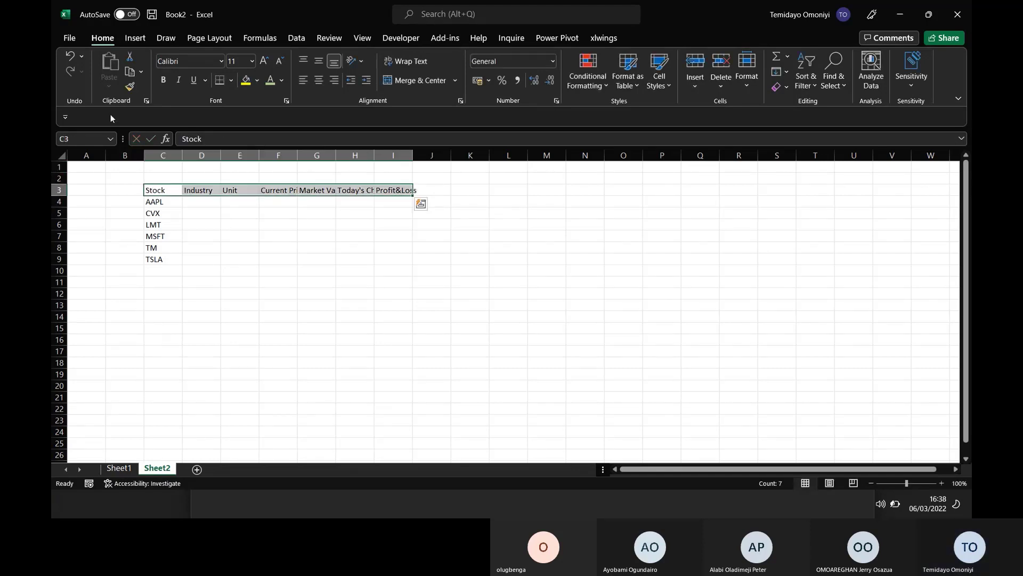
left_click(257, 80)
left_click(293, 192)
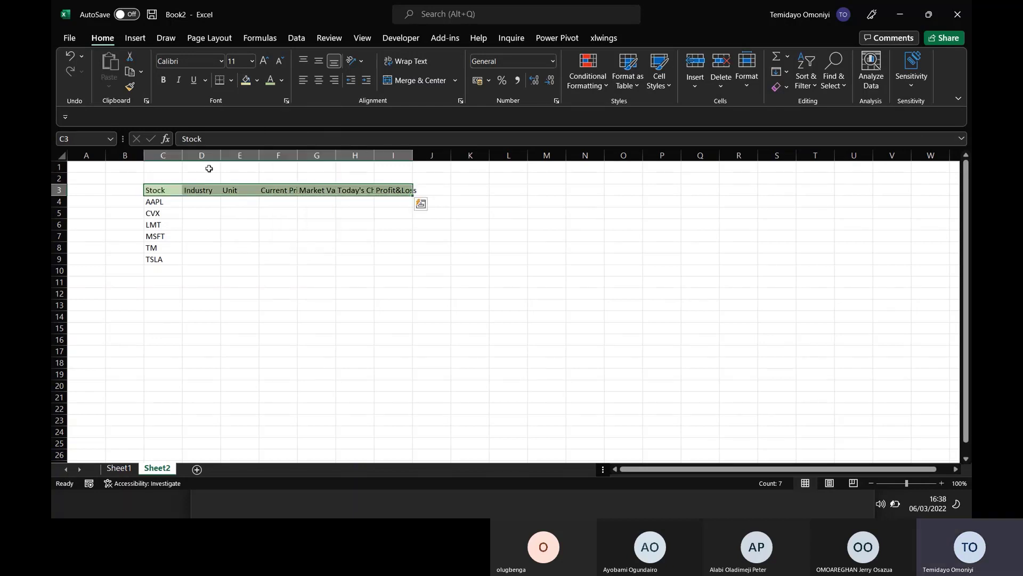
left_click(281, 80)
left_click(269, 129)
key("ctrl+b")
left_click(161, 206)
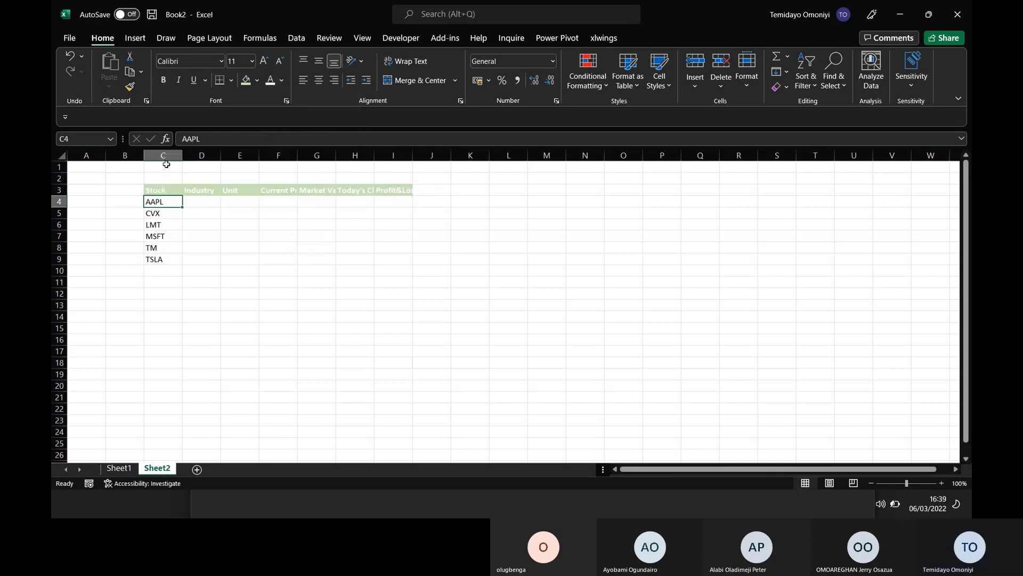
- Widen column C slightly and hide the sheet's gridlines
double_click(182, 155)
left_click_drag(165, 155, 192, 155)
left_click(160, 190)
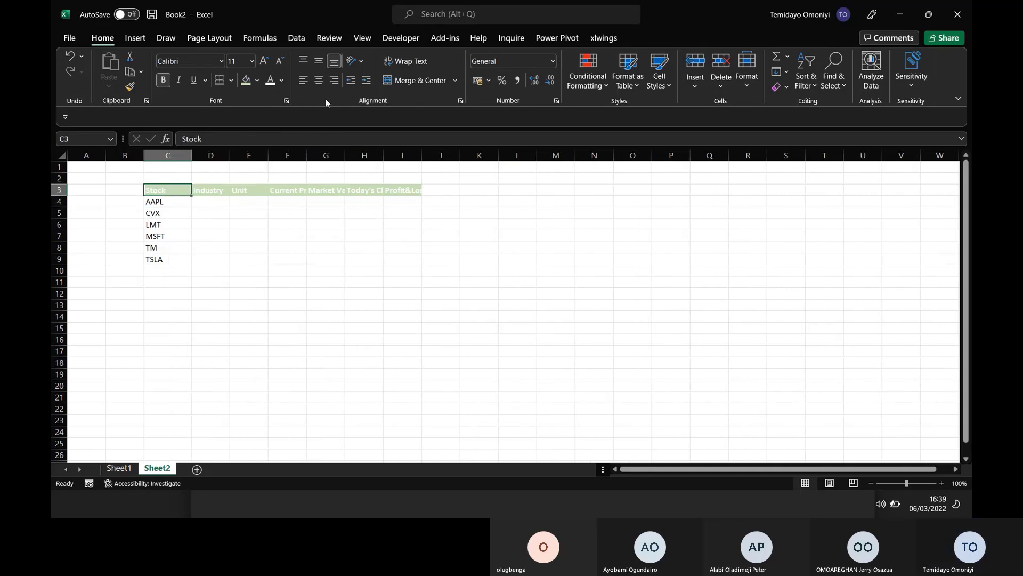
left_click(360, 39)
left_click(355, 80)
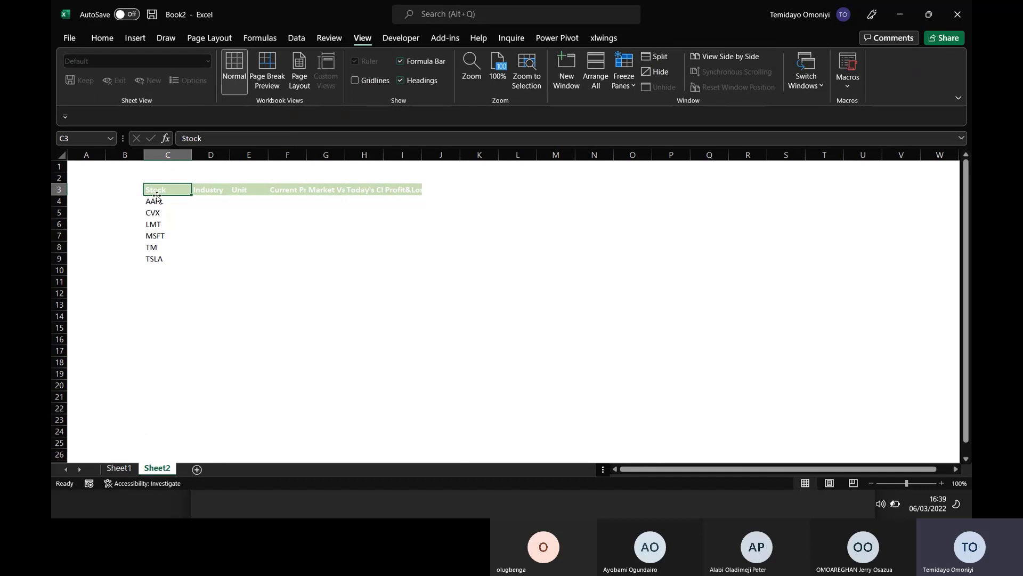
- Apply all borders and thick outside borders to the range C3:I9
left_click(155, 212)
key("ctrl+a")
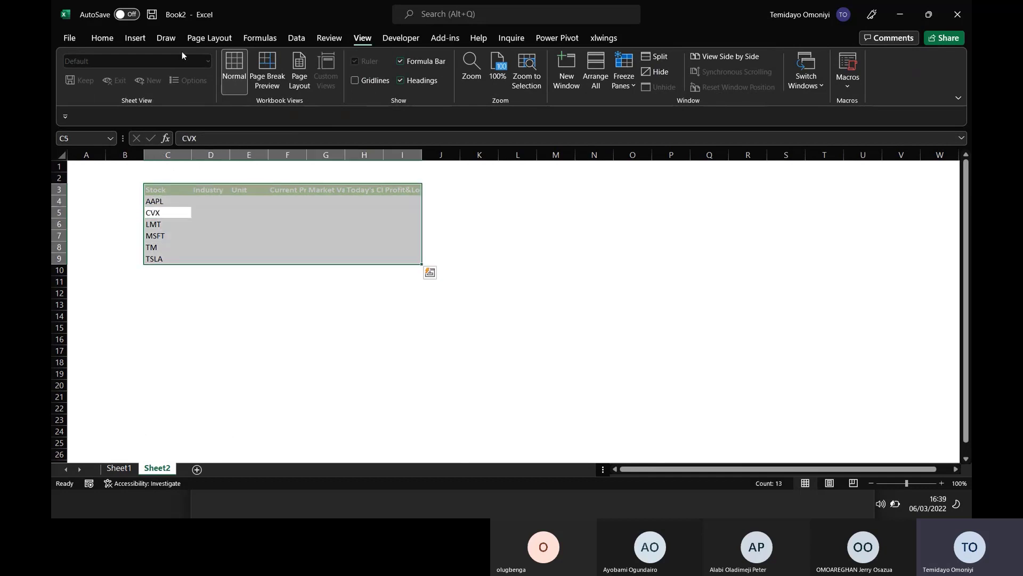
left_click(104, 39)
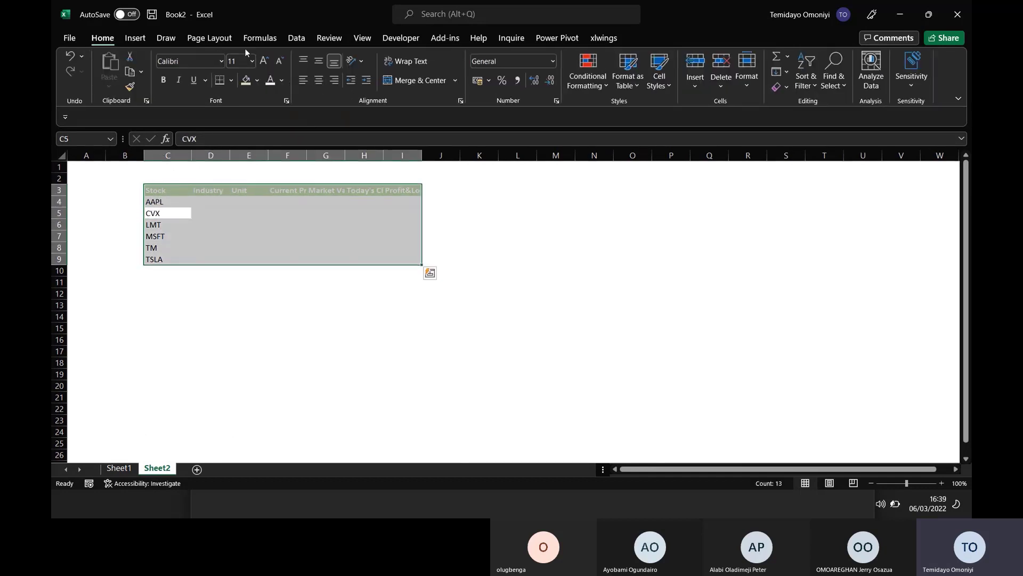
left_click(231, 81)
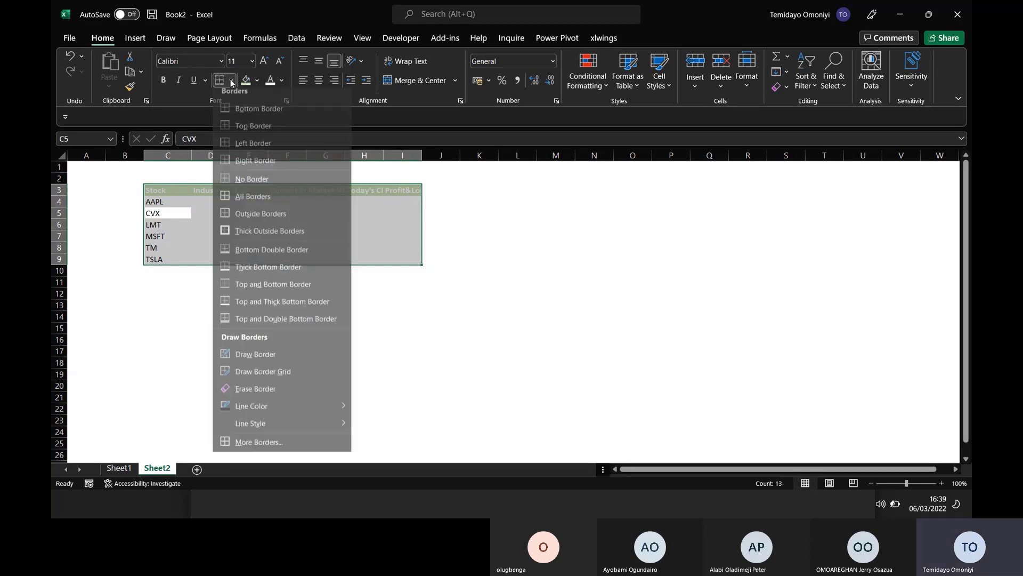
left_click(246, 204)
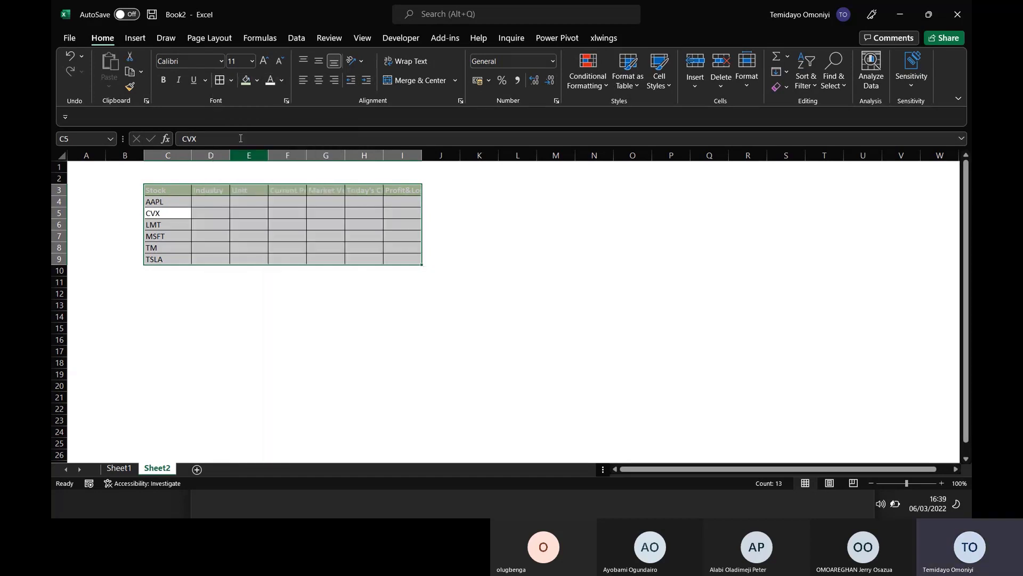
left_click(231, 81)
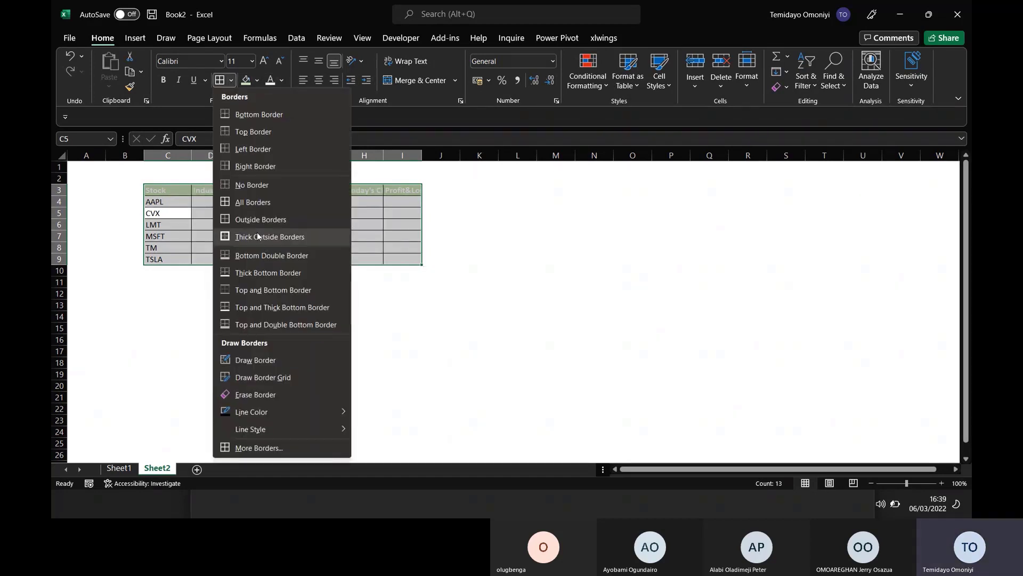
left_click(258, 235)
- Widen columns C through I equally so that all headings fit
left_click_drag(179, 154, 452, 154)
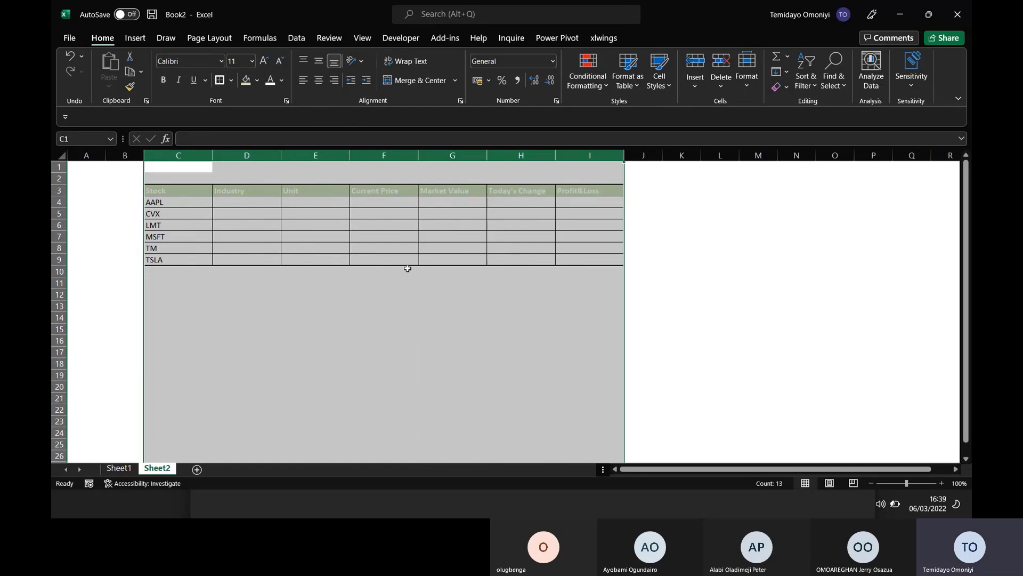
left_click(218, 201)
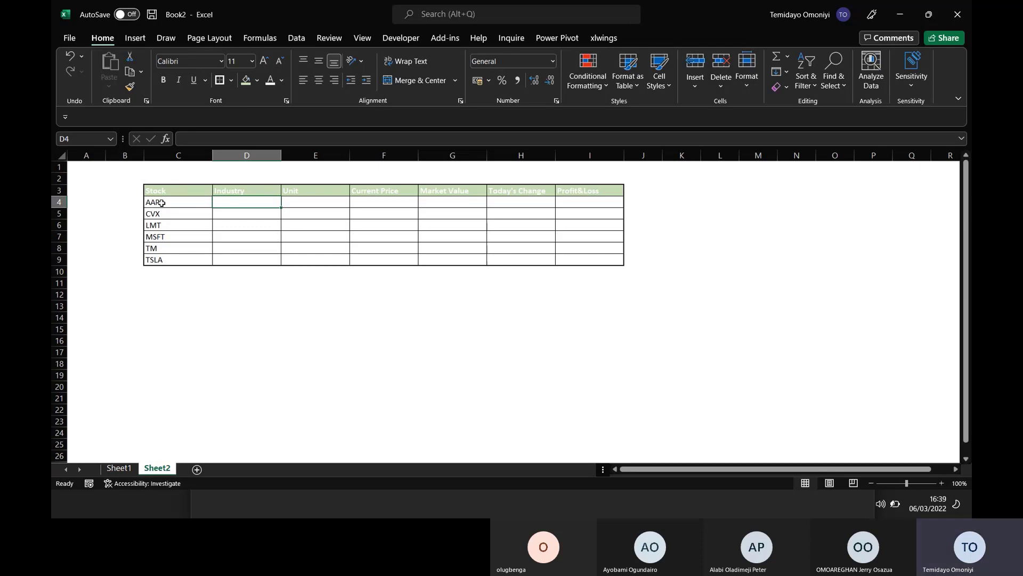
- Convert the range C3:I9 into an Excel table with headers
left_click(198, 246)
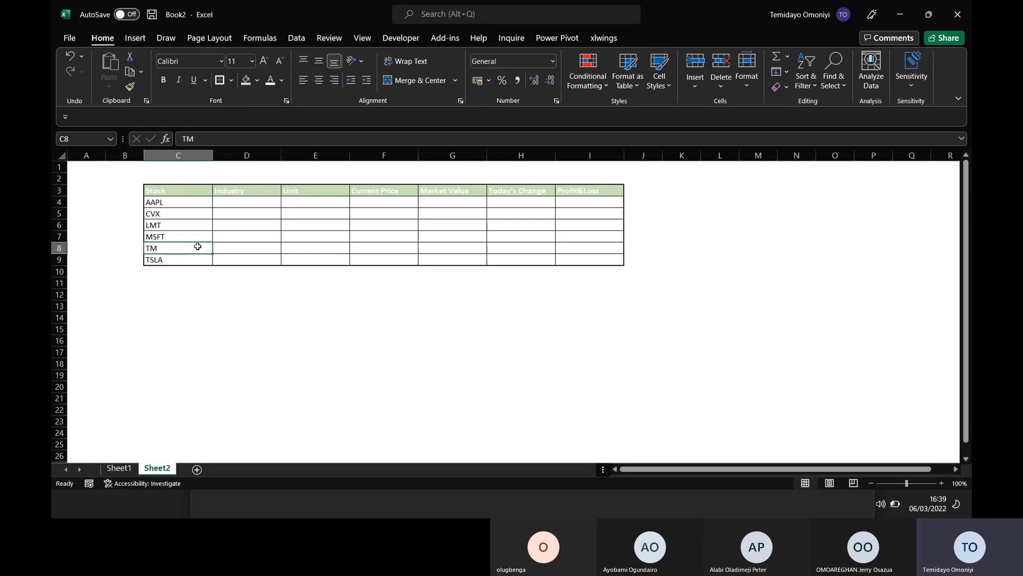
key("ctrl+a")
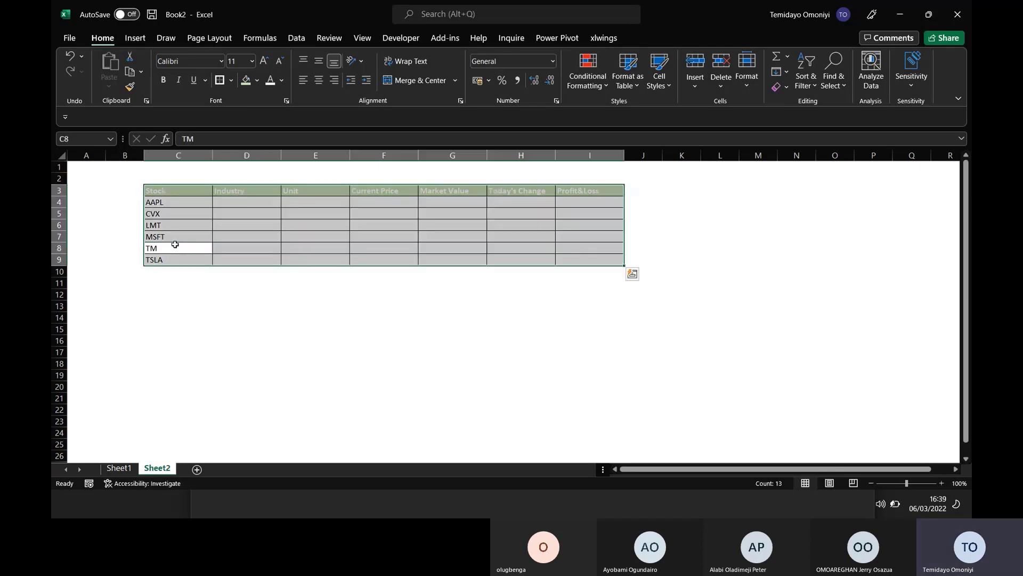
key("ctrl+t")
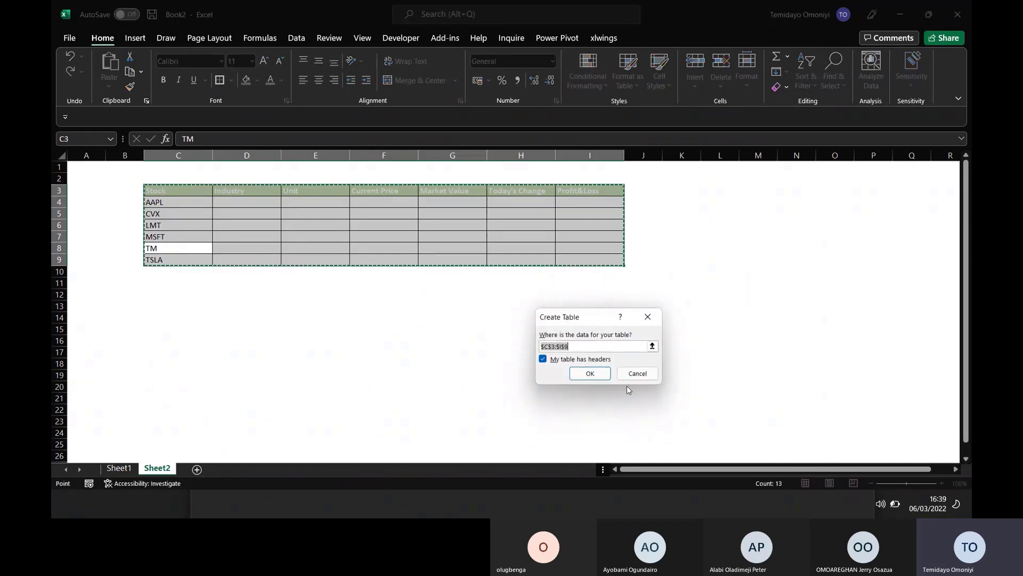
left_click(591, 374)
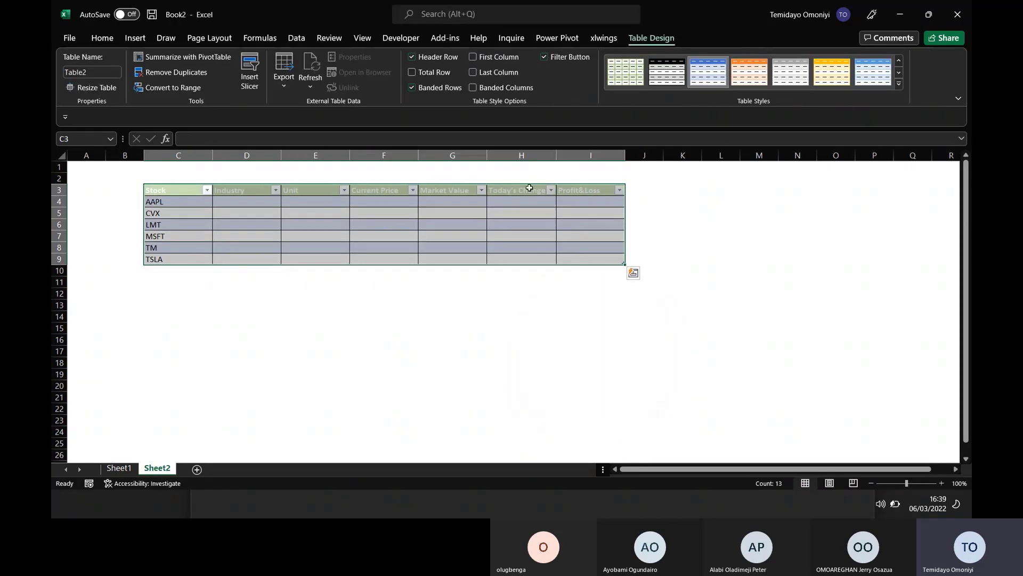
- Change the table's style to the plain None style so the existing cell formatting shows
left_click(900, 83)
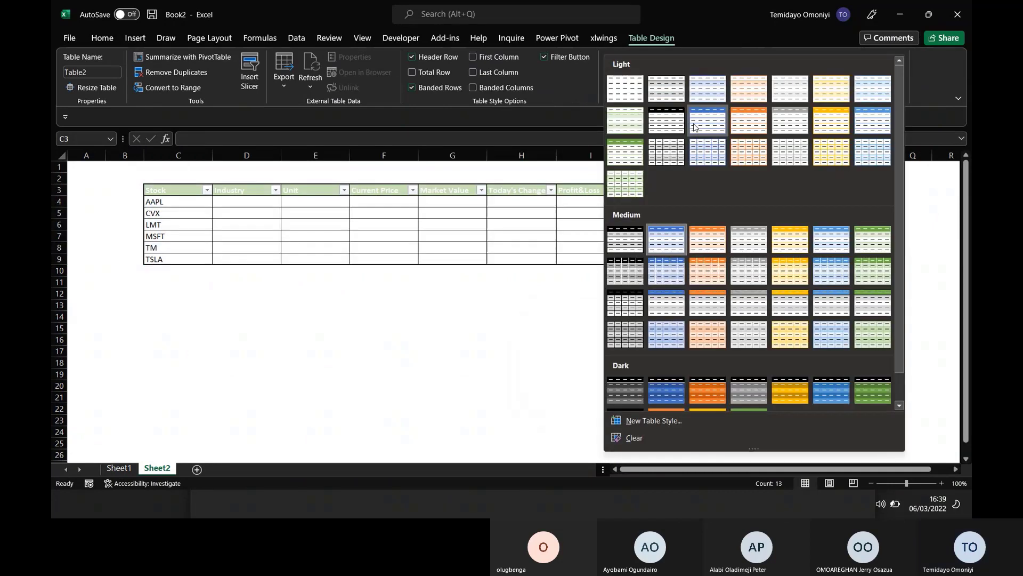
left_click(629, 90)
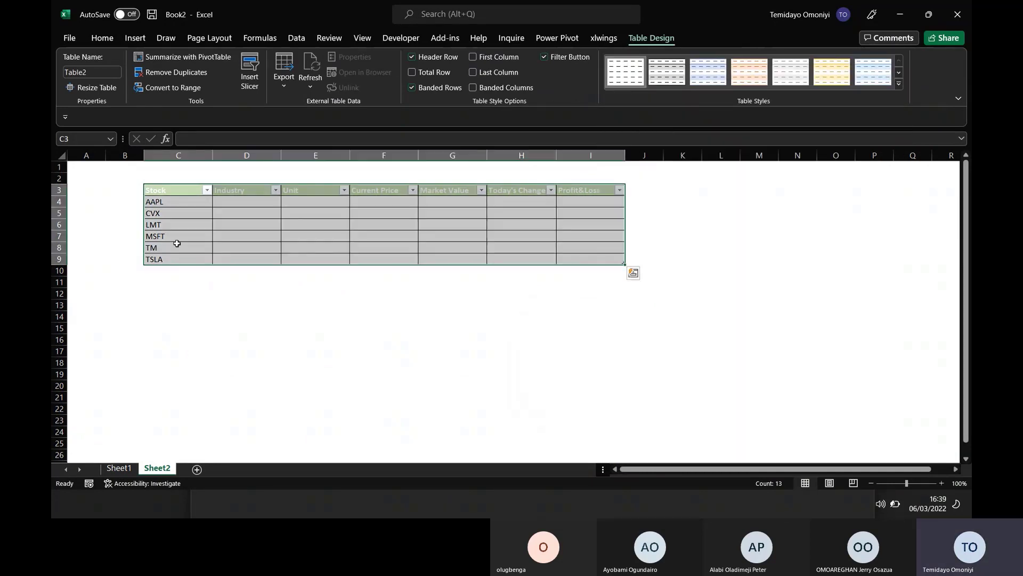
- Convert the tickers in C4:C9 to the Stocks data type and widen columns C through I equally
left_click(178, 205)
key("ctrl+shift+Down")
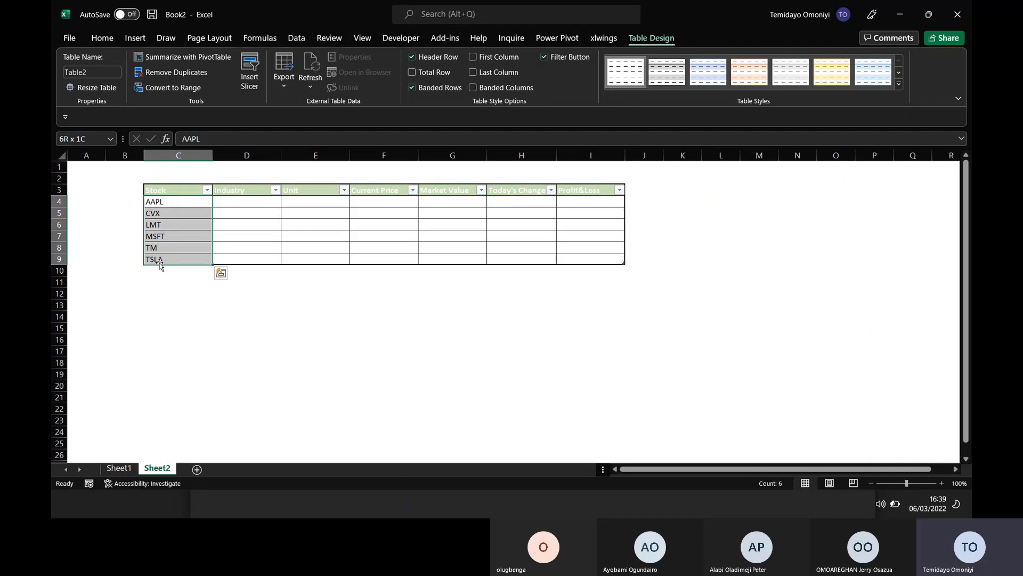
left_click(297, 38)
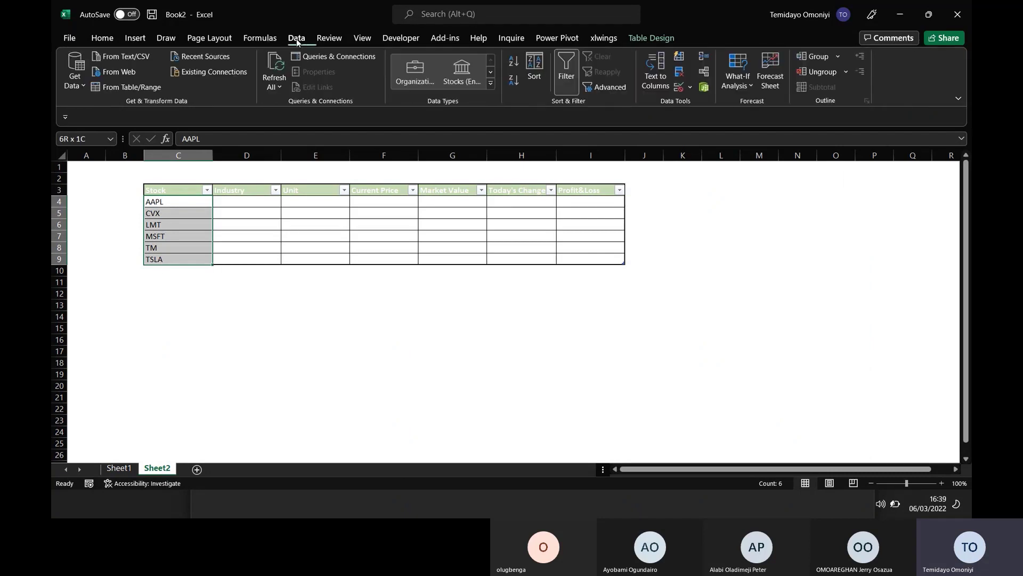
left_click(491, 83)
left_click(463, 91)
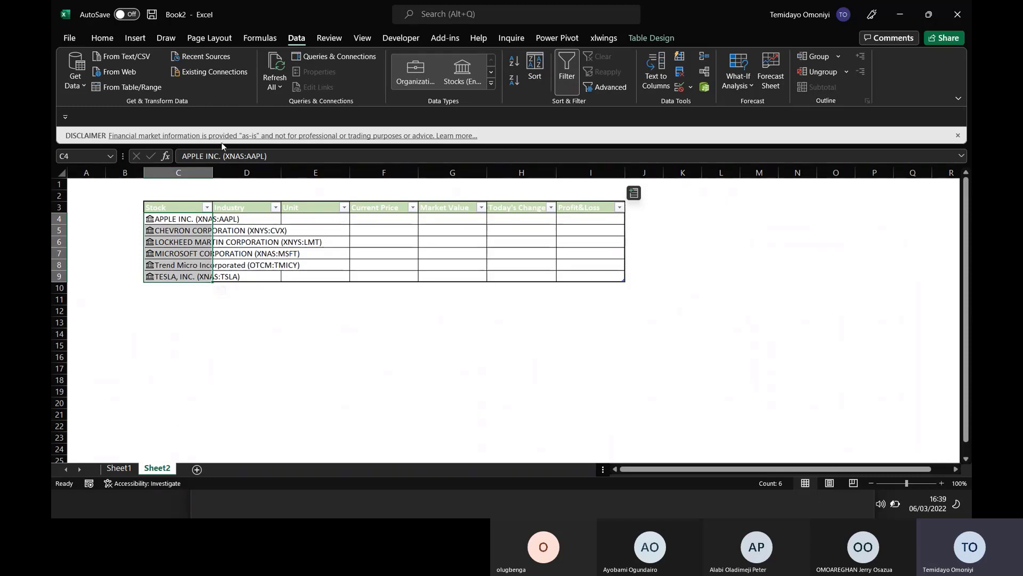
left_click(958, 136)
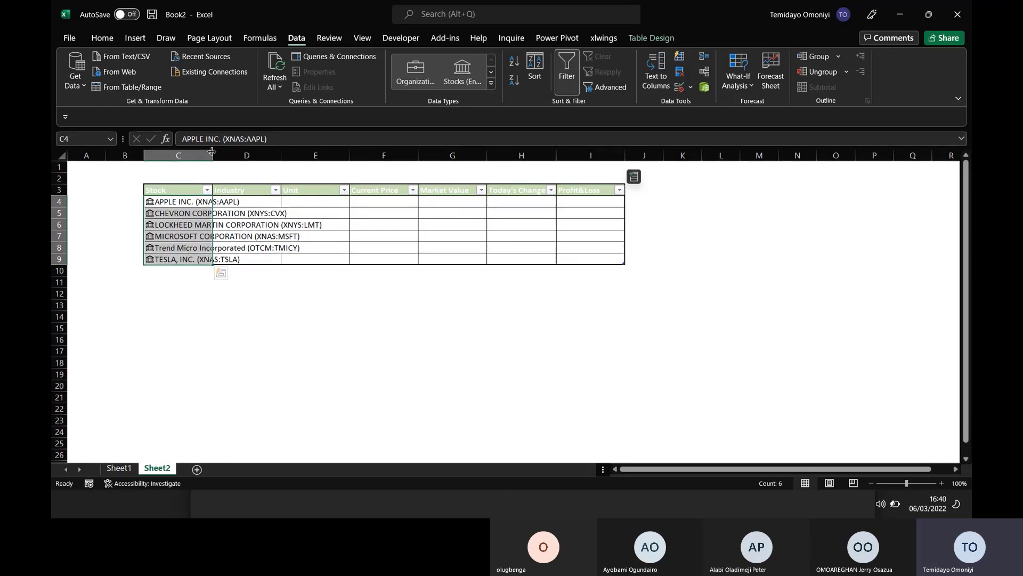
left_click_drag(171, 153, 640, 161)
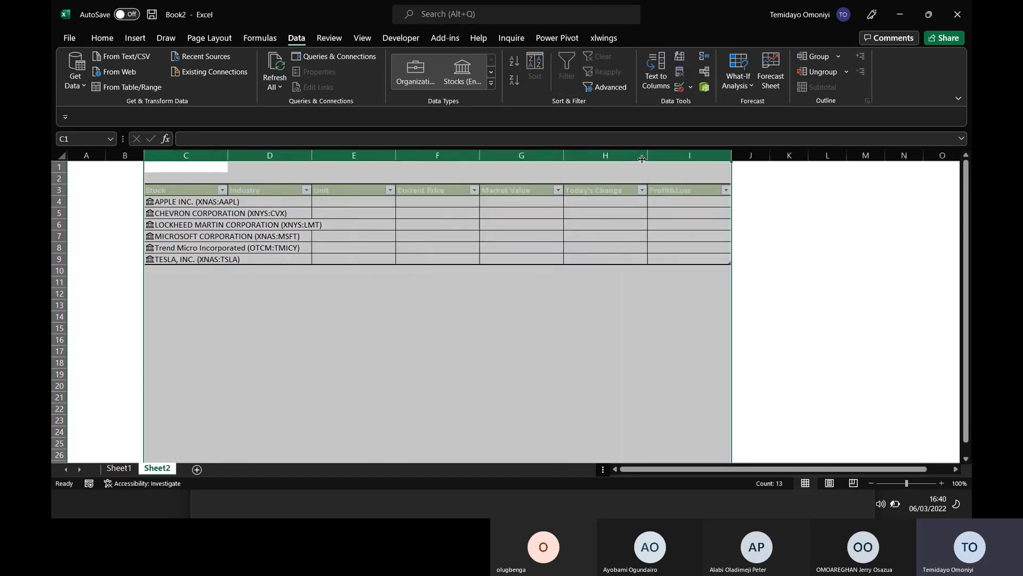
left_click(262, 205)
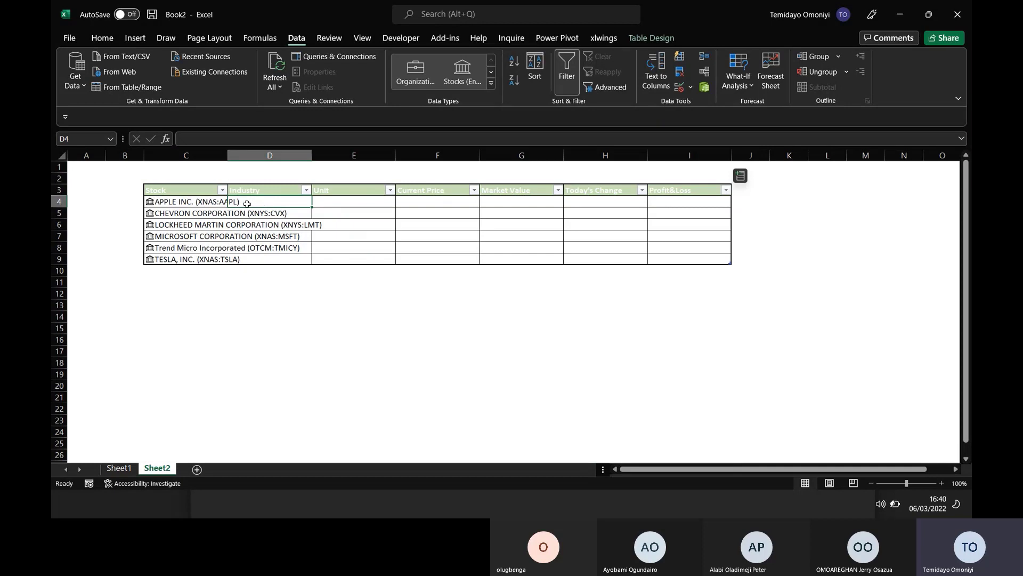
type("=")
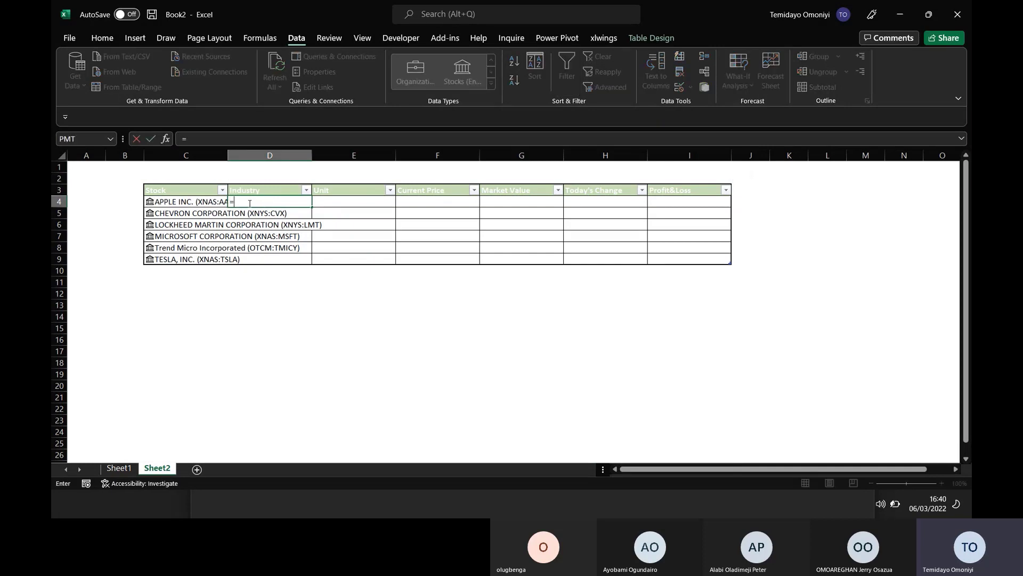
left_click(168, 201)
type(".ind")
key("Tab")
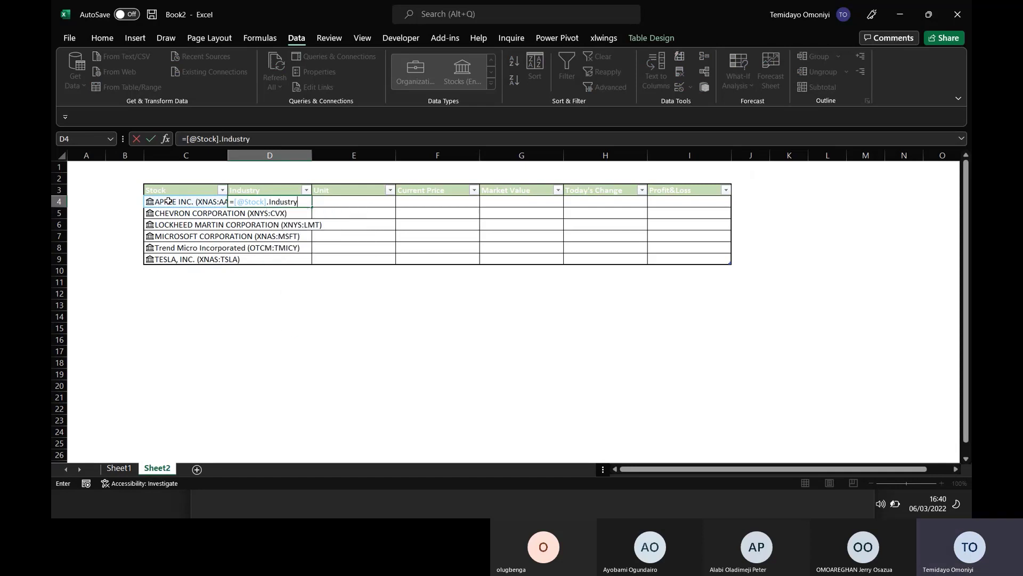
key("Return")
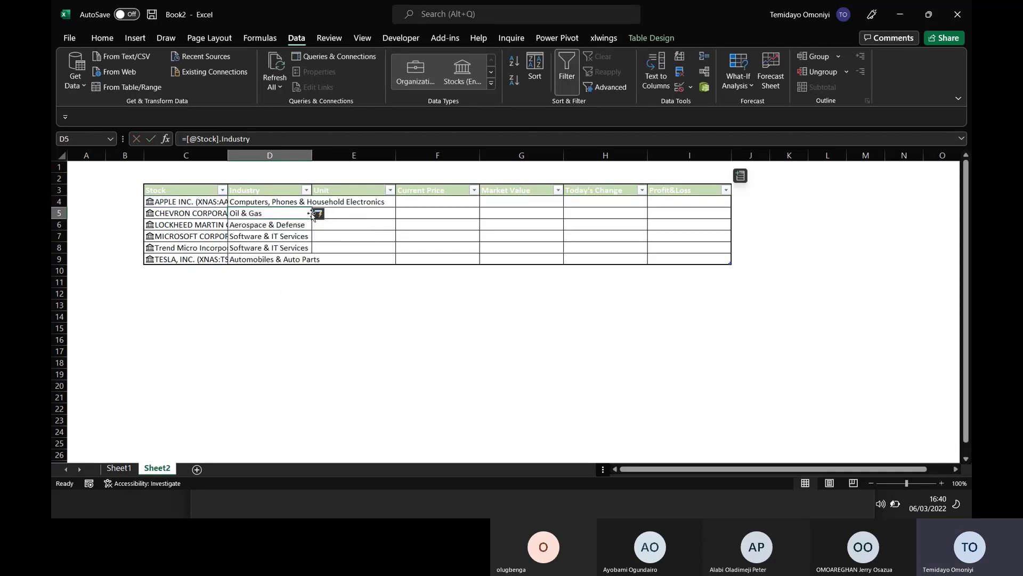
- Convert the whole Stock Purchased column of the transactions table on Sheet1 to the Stocks data type
left_click(338, 204)
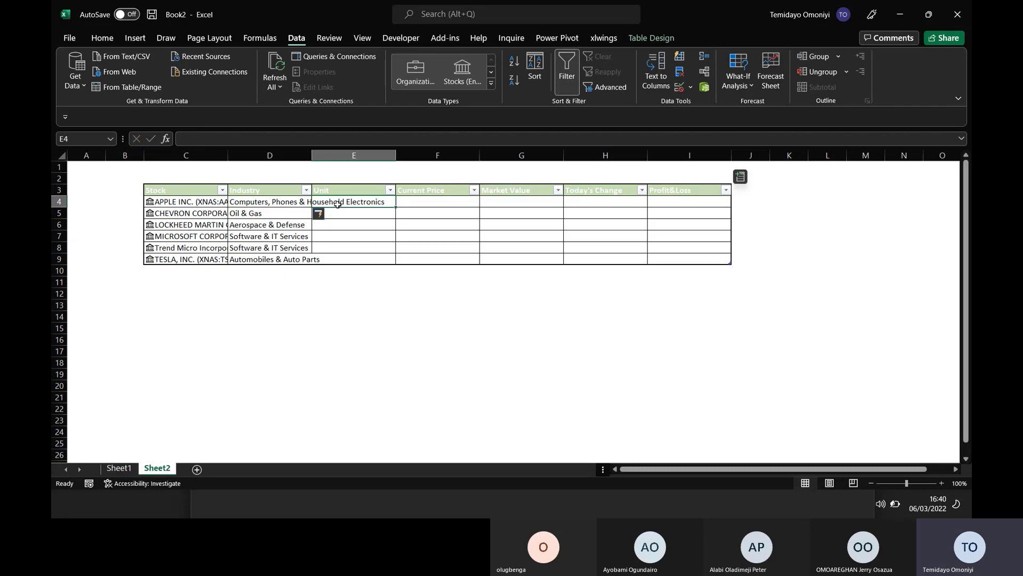
left_click(115, 469)
scroll(365, 307, "up", 3)
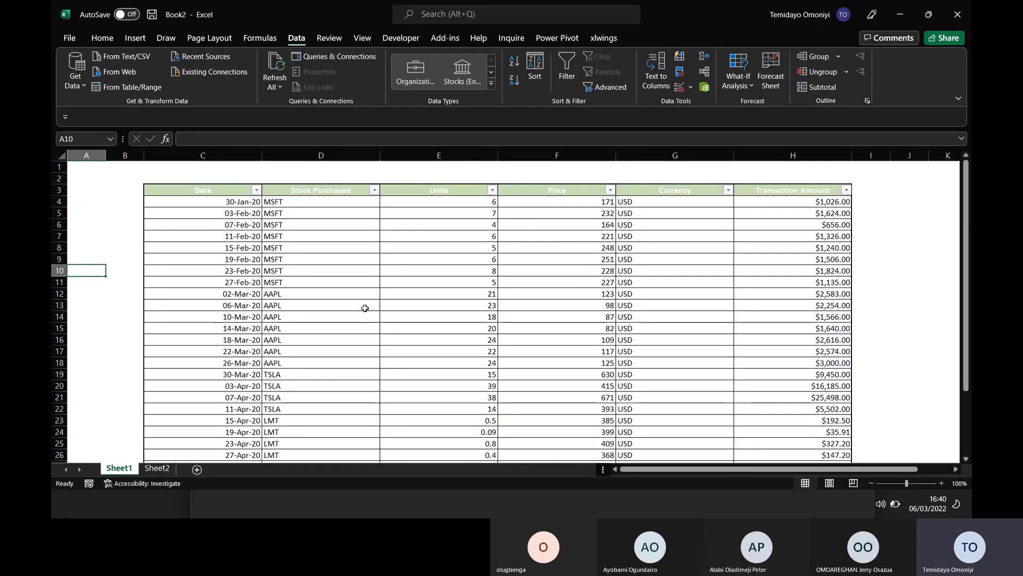
left_click(300, 206)
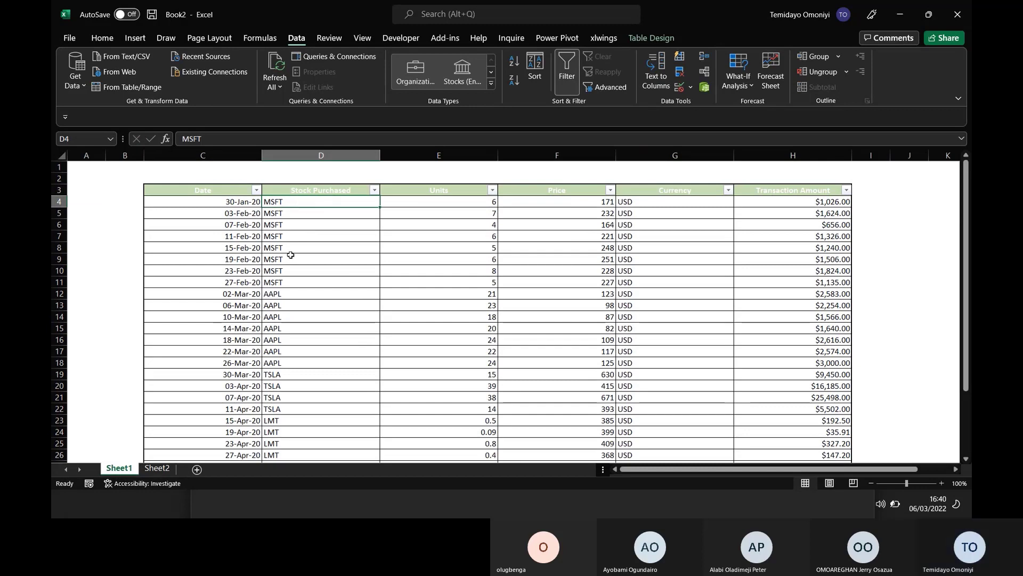
key("ctrl+shift+Down")
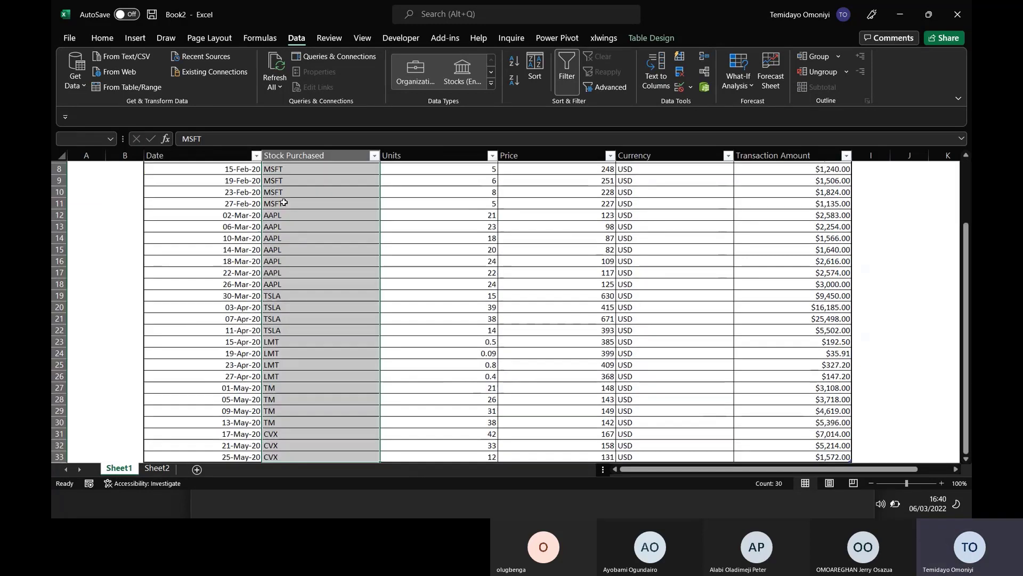
left_click(108, 39)
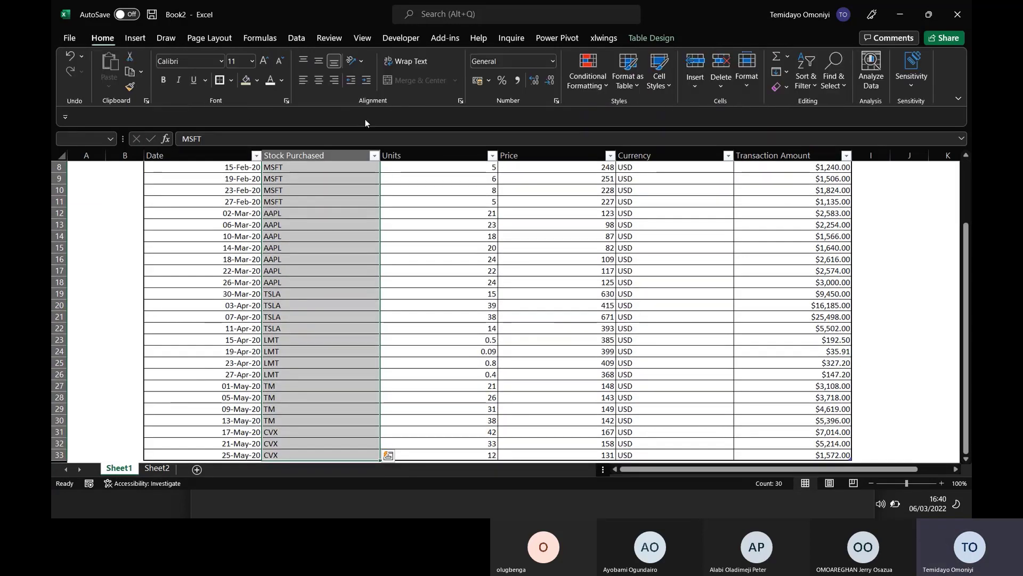
left_click(296, 38)
left_click(462, 75)
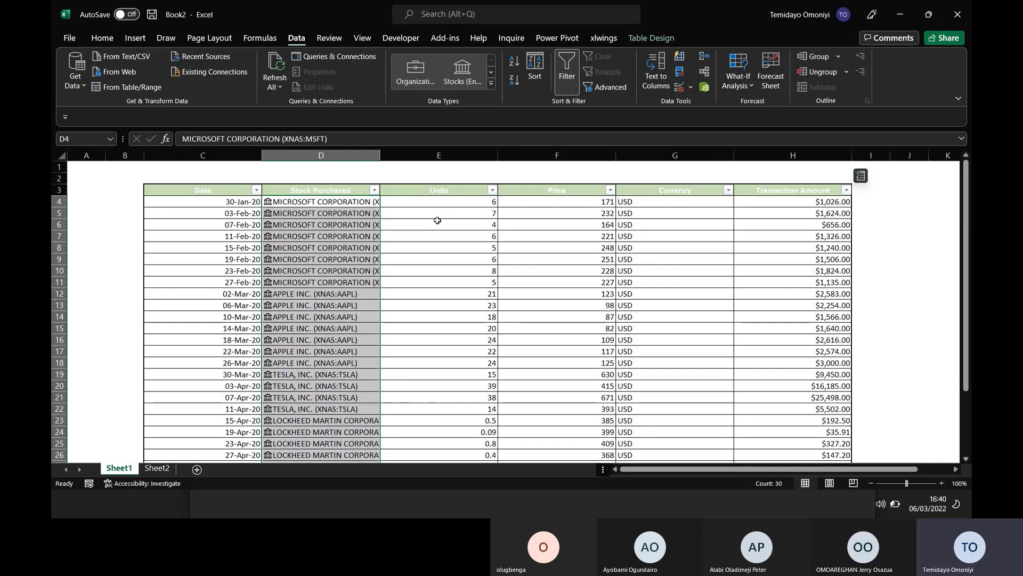
left_click(437, 202)
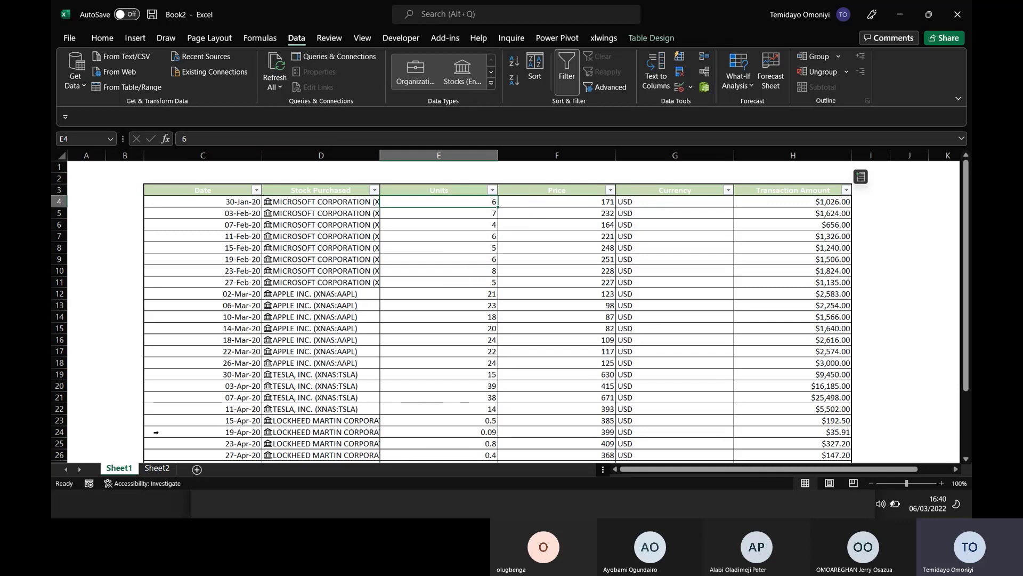
- Rename Sheet1 as Data and Sheet2 as Portfolio
double_click(117, 467)
type("Data")
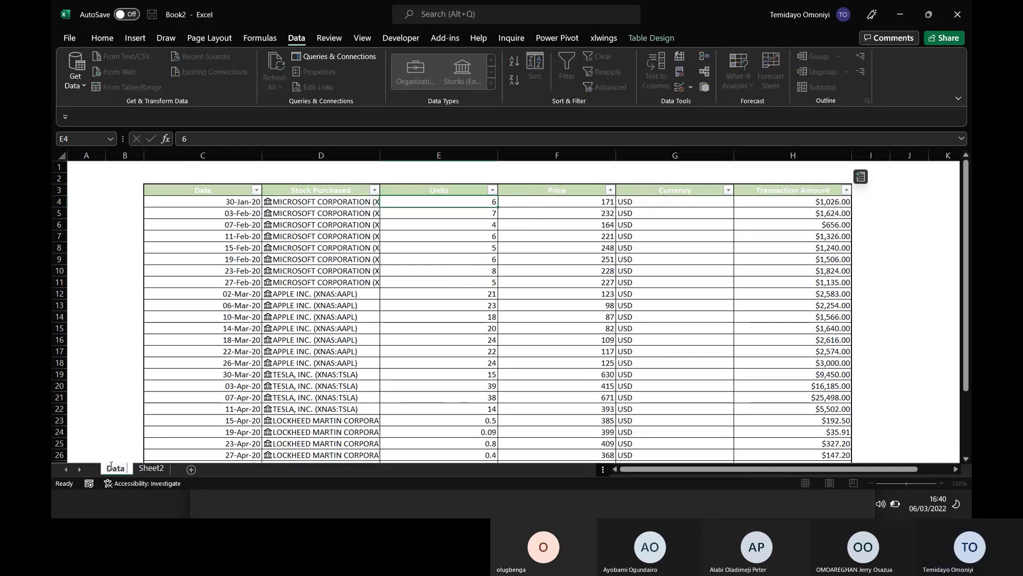
key("Return")
left_click(144, 468)
type("Portfor")
key("BackSpace")
type("lio")
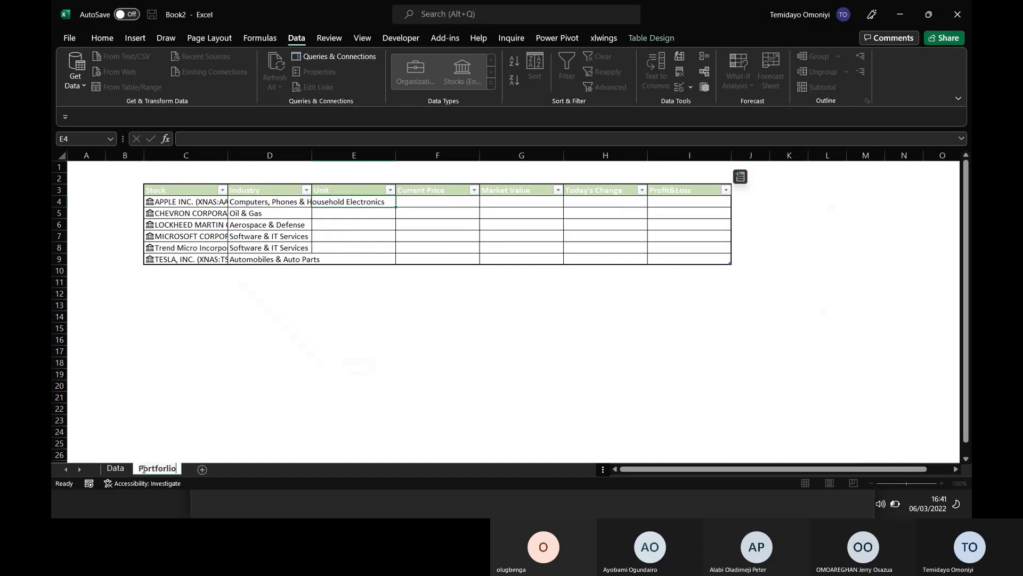
key("Return")
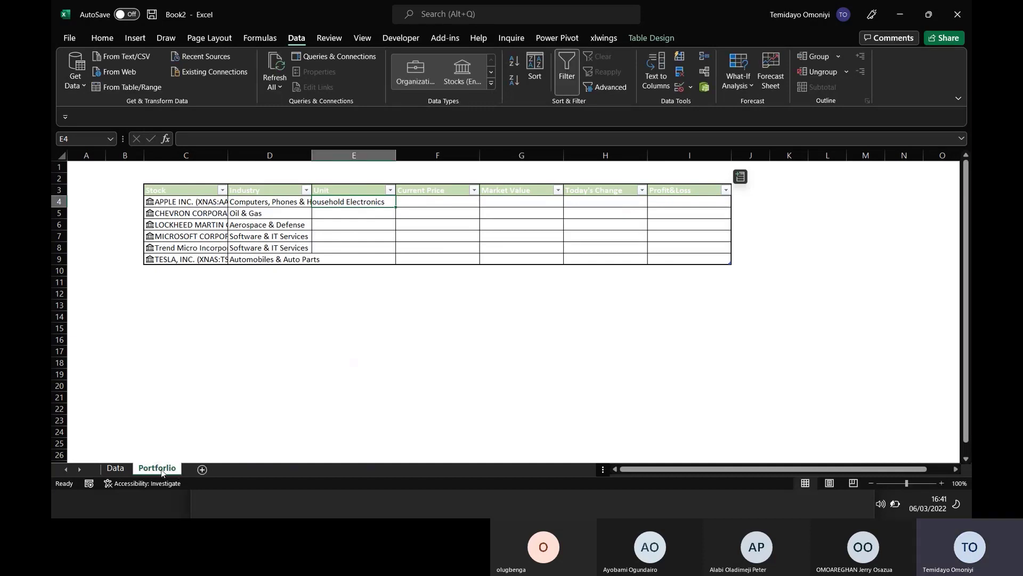
double_click(162, 469)
key("Return")
type("=sum")
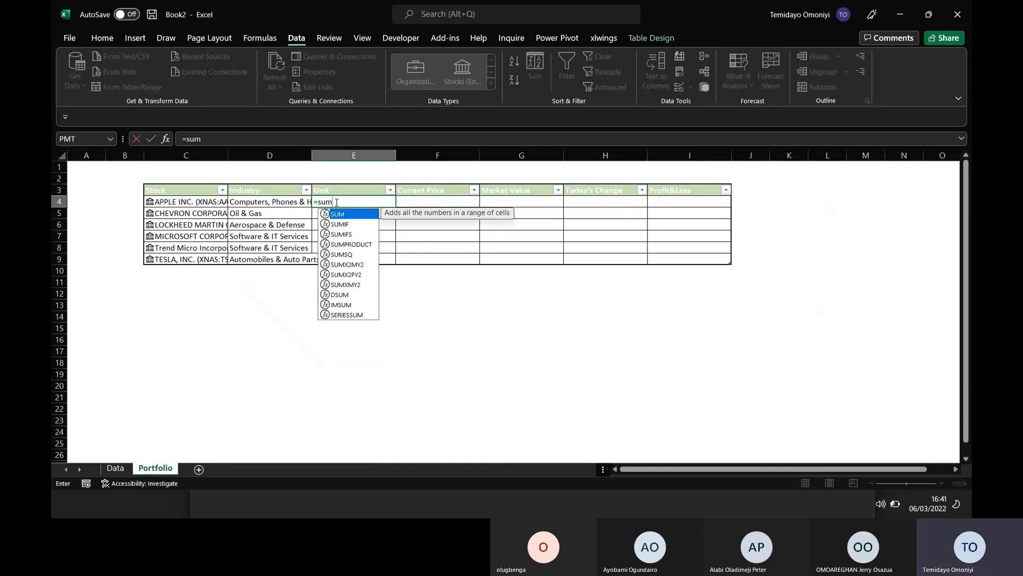
key("Down")
key("Tab")
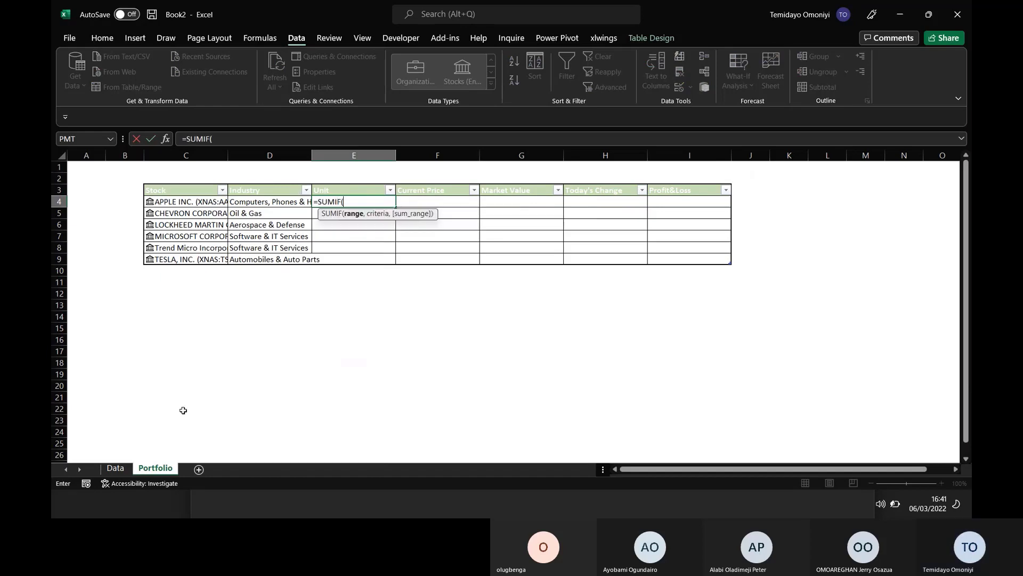
left_click(117, 469)
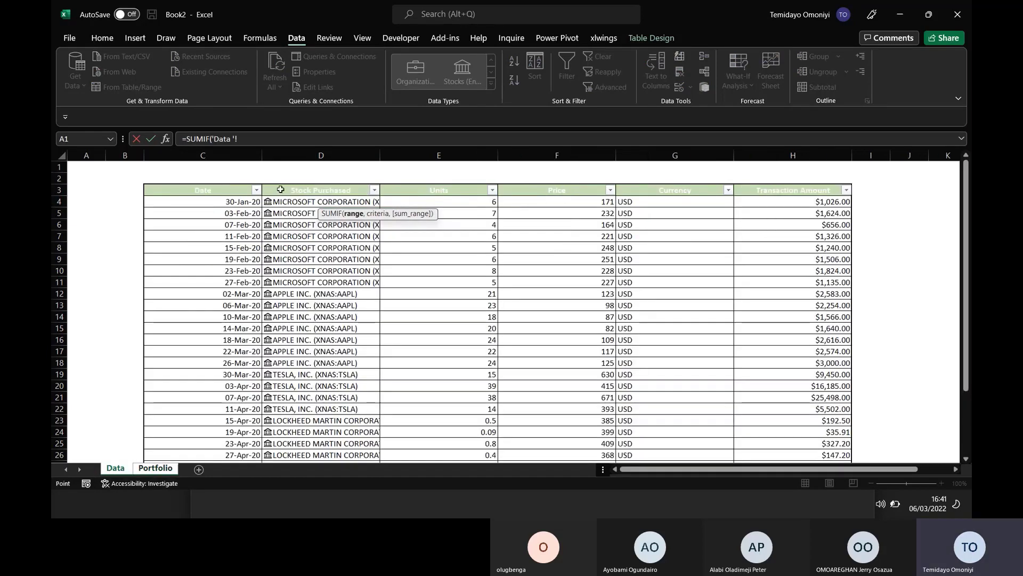
left_click(283, 201)
key("ctrl+shift+Down")
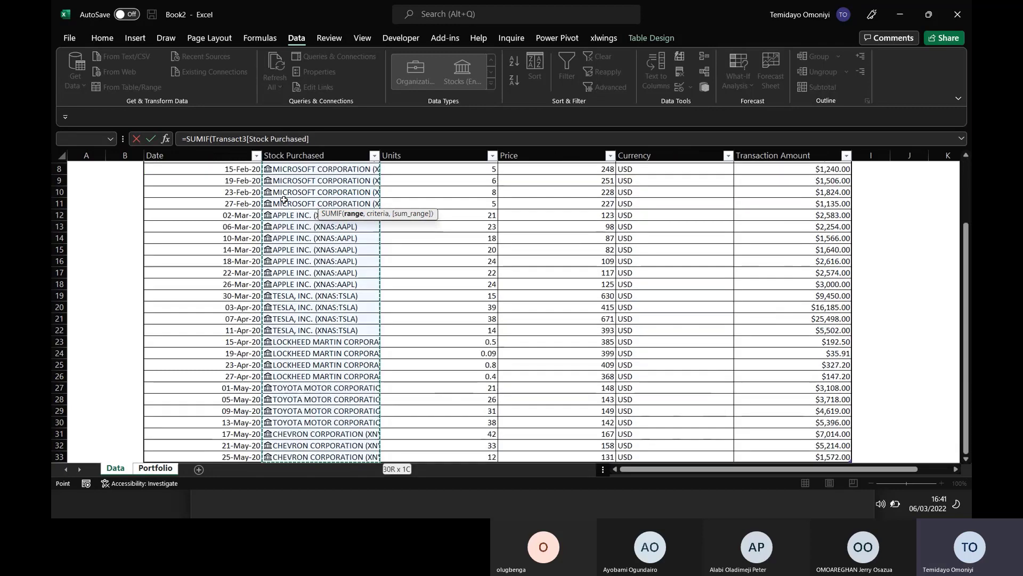
type(",'Data '!")
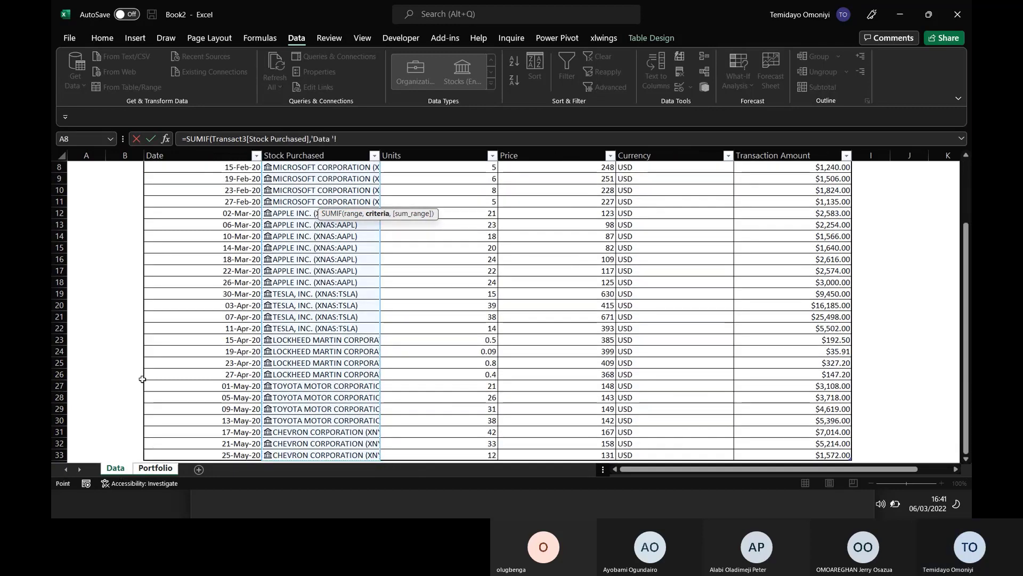
left_click(155, 468)
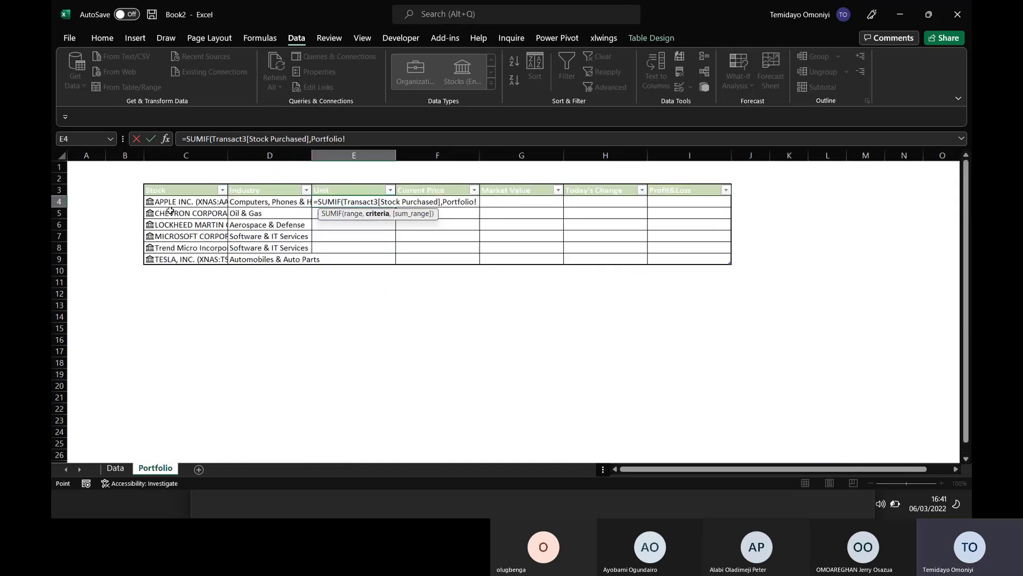
left_click(165, 202)
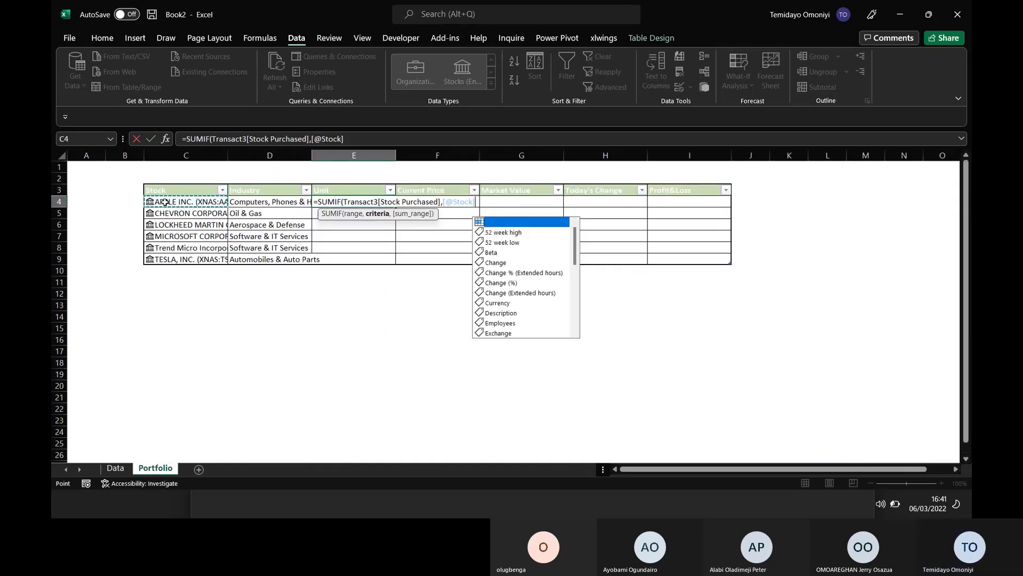
type(",")
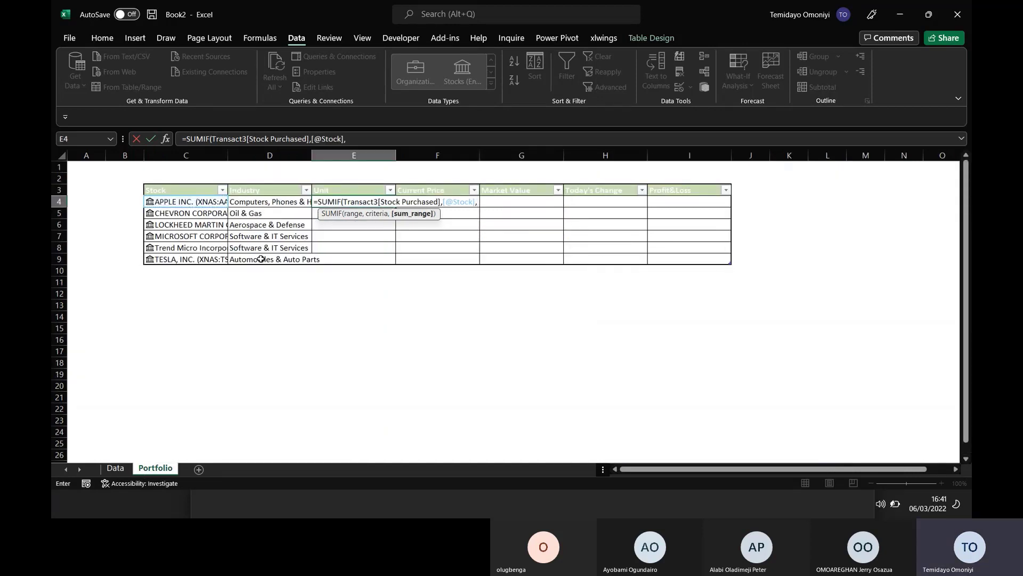
left_click(115, 469)
scroll(480, 263, "up", 2)
left_click(457, 203)
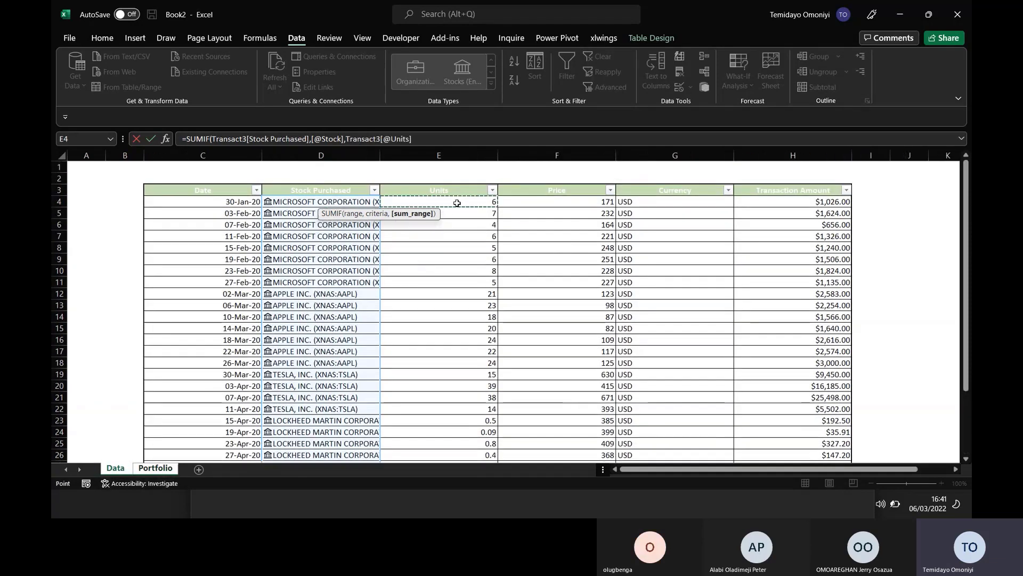
key("ctrl+shift+Down")
type(")")
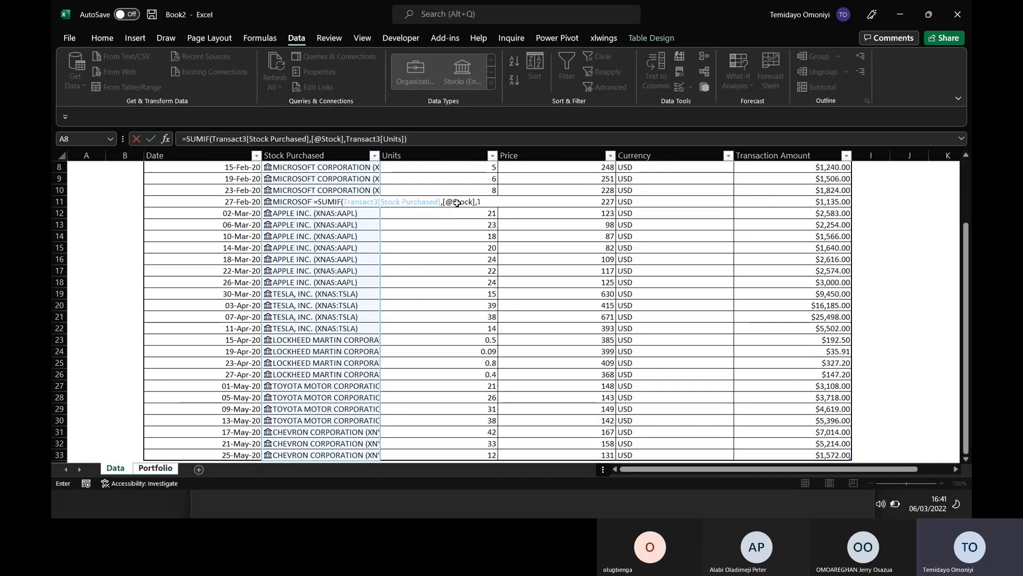
key("Return")
- Inspect the data card of the Trend Micro stock in C8 and the formula in its Unit cell
left_click(422, 200)
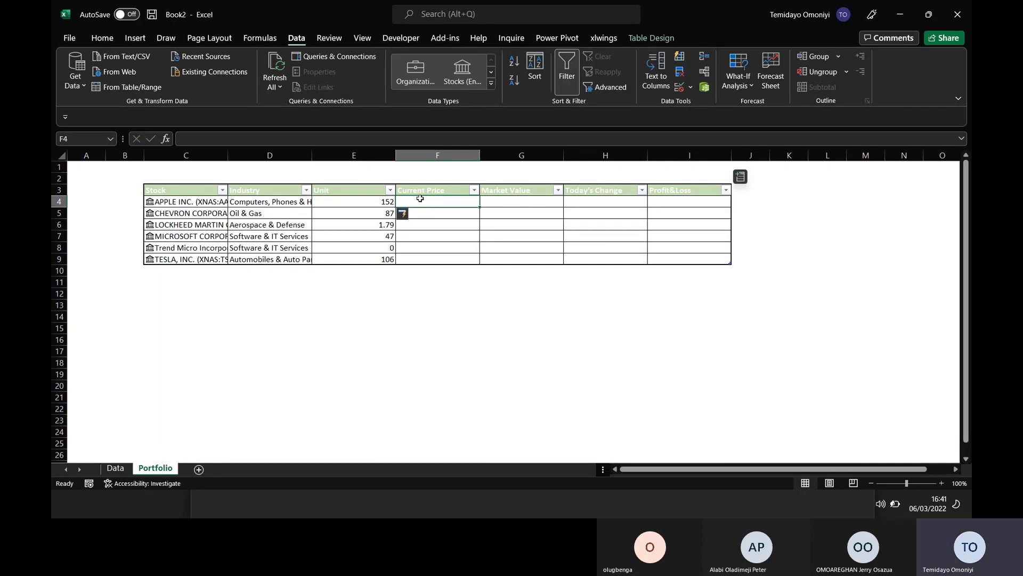
left_click(150, 247)
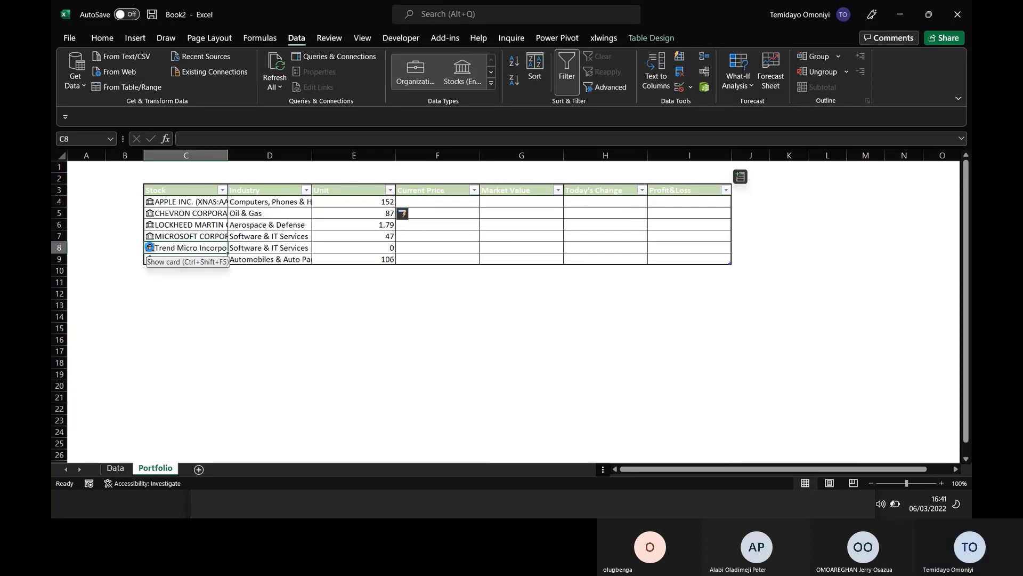
left_click(150, 247)
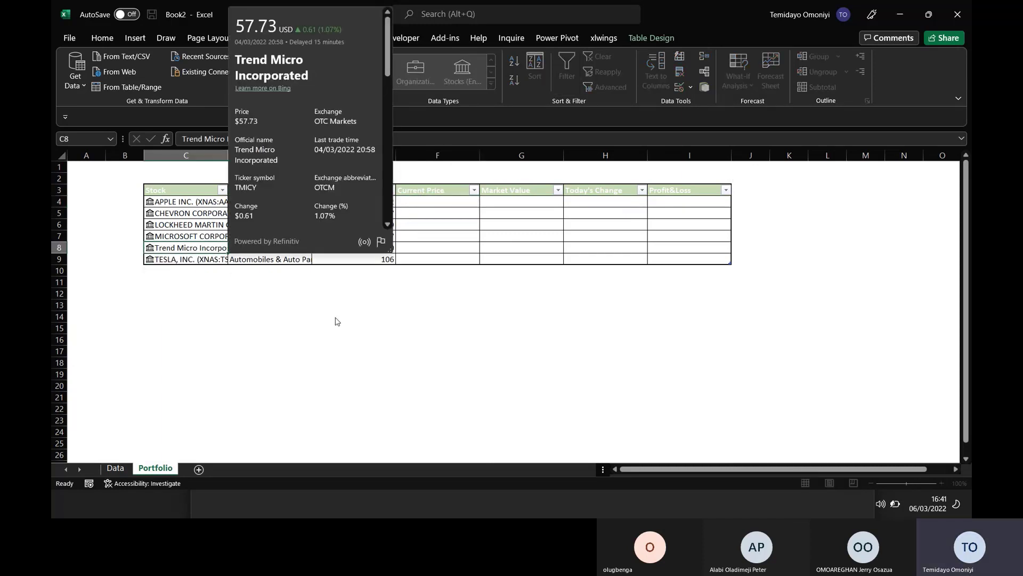
key("Escape")
key("Right")
key("Right")
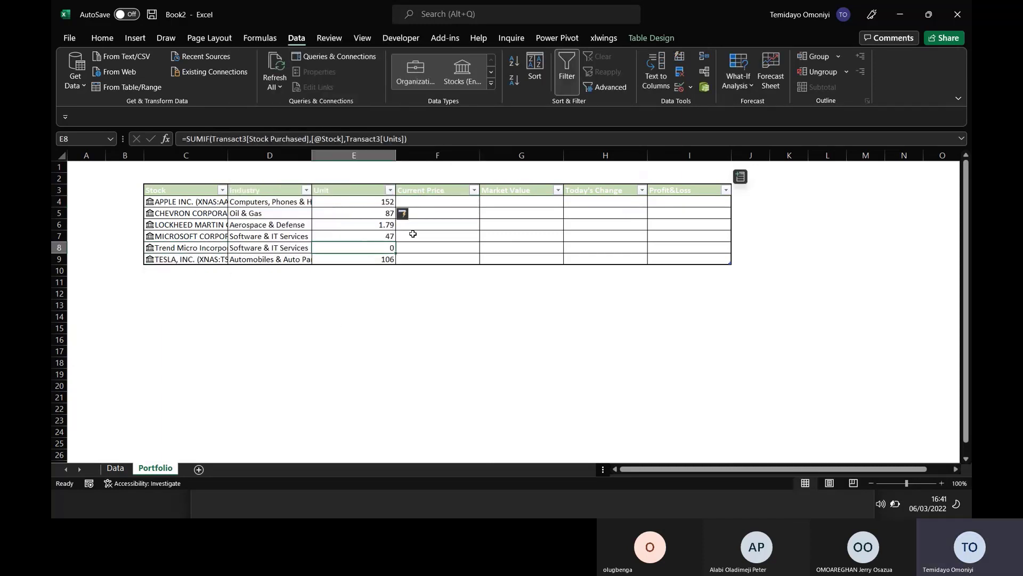
left_click(430, 201)
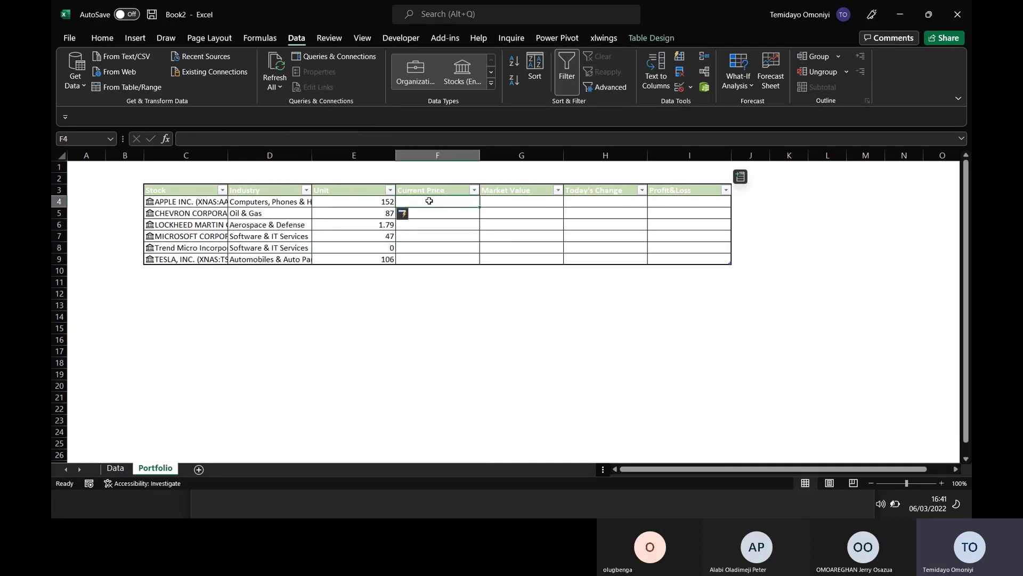
type("=")
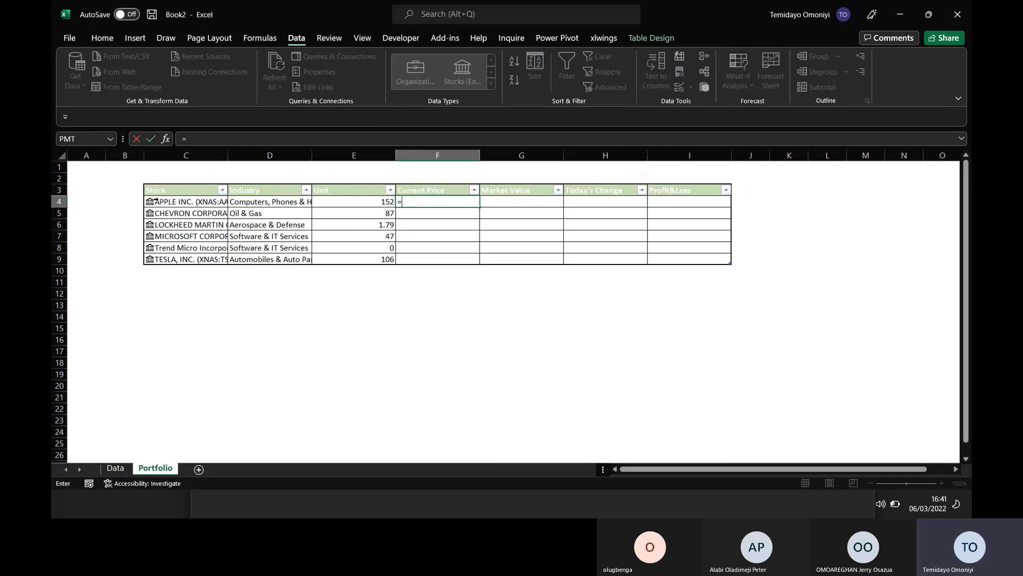
left_click(146, 202)
left_click(198, 213)
type(".")
left_click(185, 201)
type(".pr")
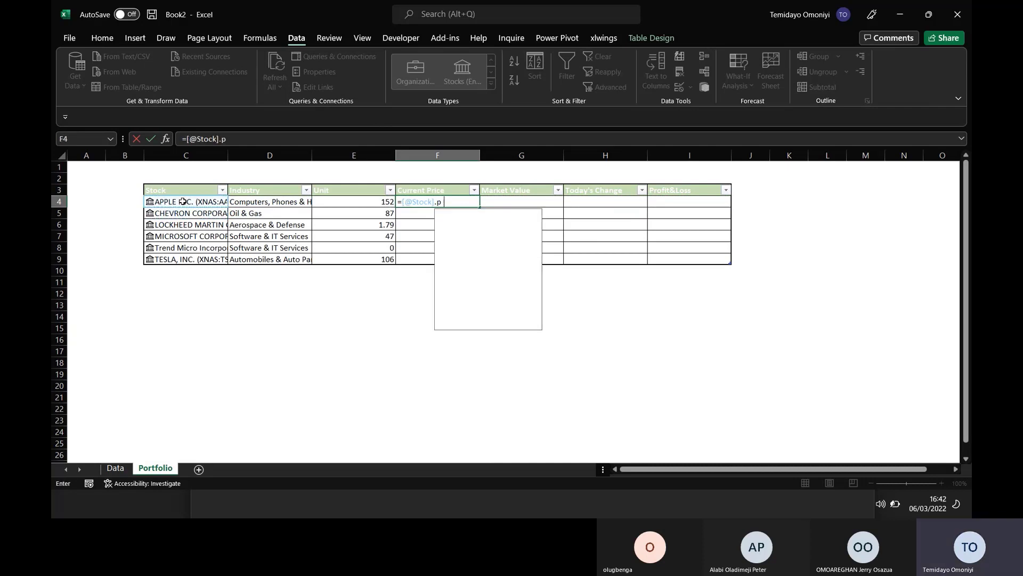
key("Down")
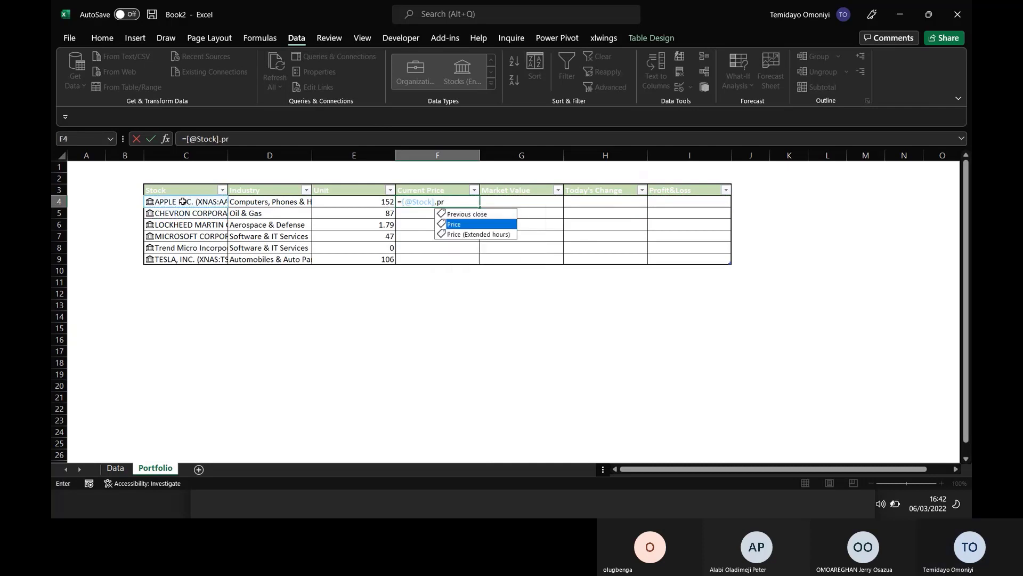
key("Tab")
type(")")
key("BackSpace")
key("Return")
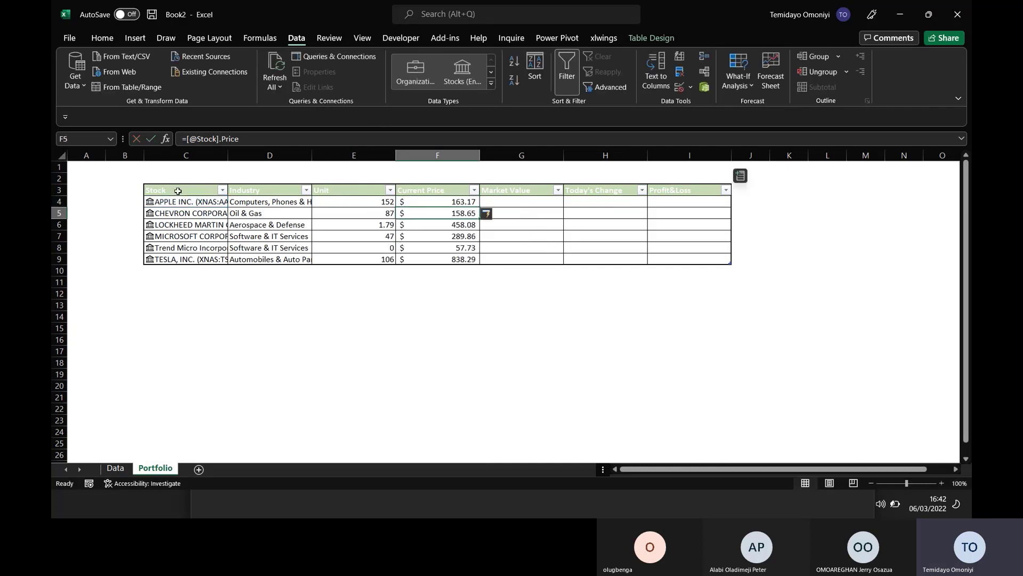
- Switch to the browser, look up Apple (AAPL) on Finviz and compare its price with F4 in the Excel workbook
left_click(414, 201)
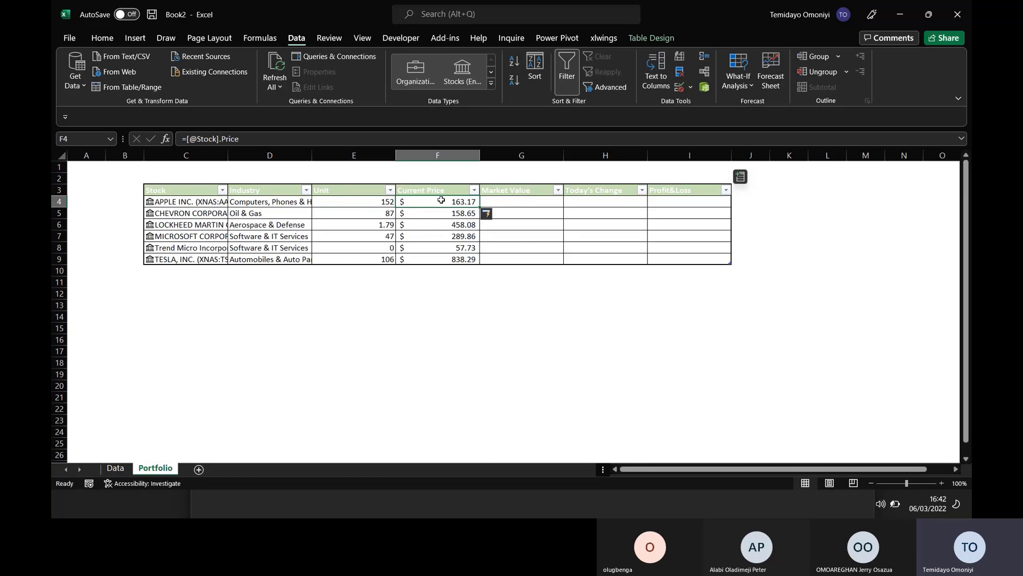
key("alt+Tab")
key("alt+Tab")
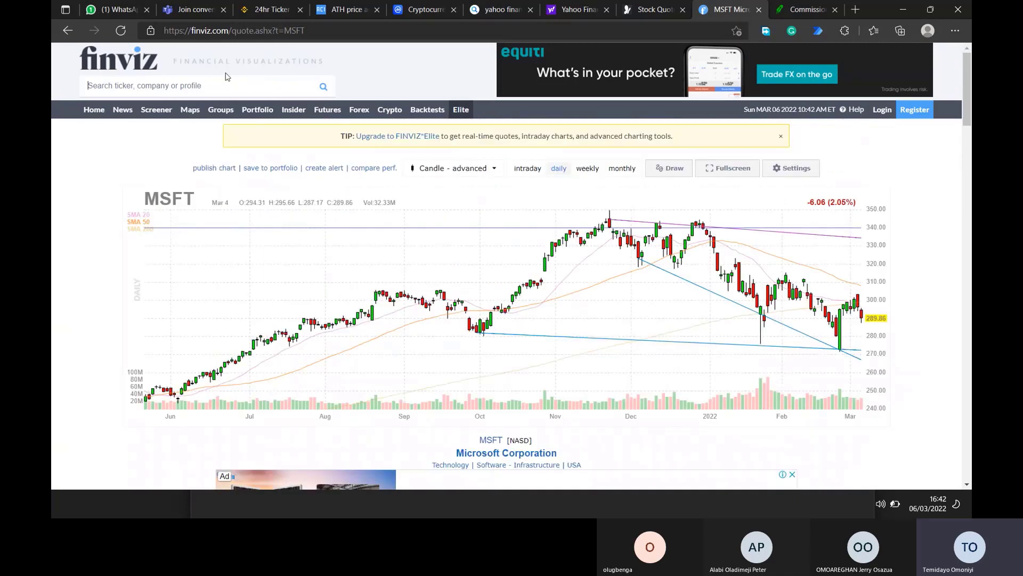
left_click(222, 84)
type("app")
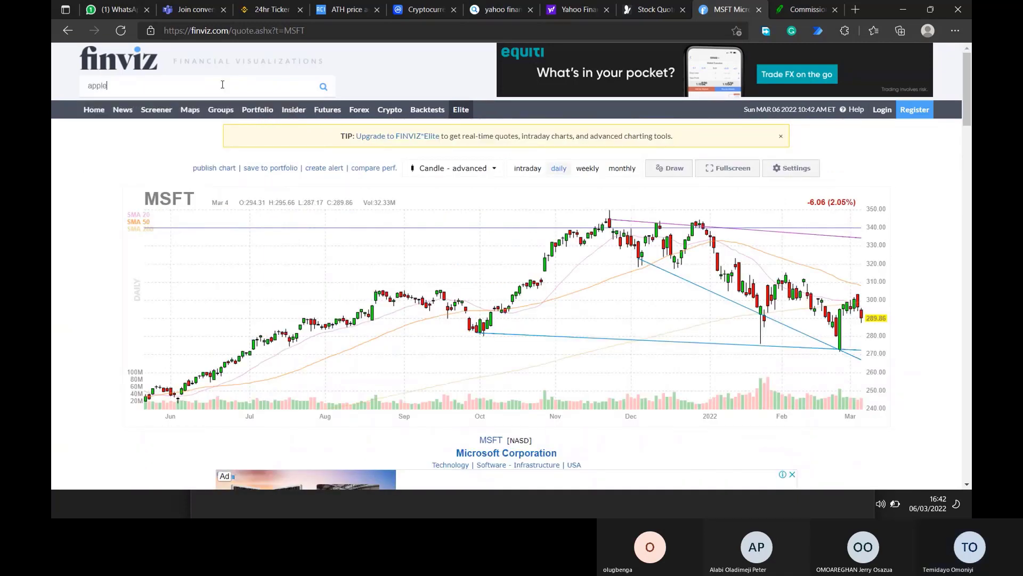
type("le")
left_click(142, 127)
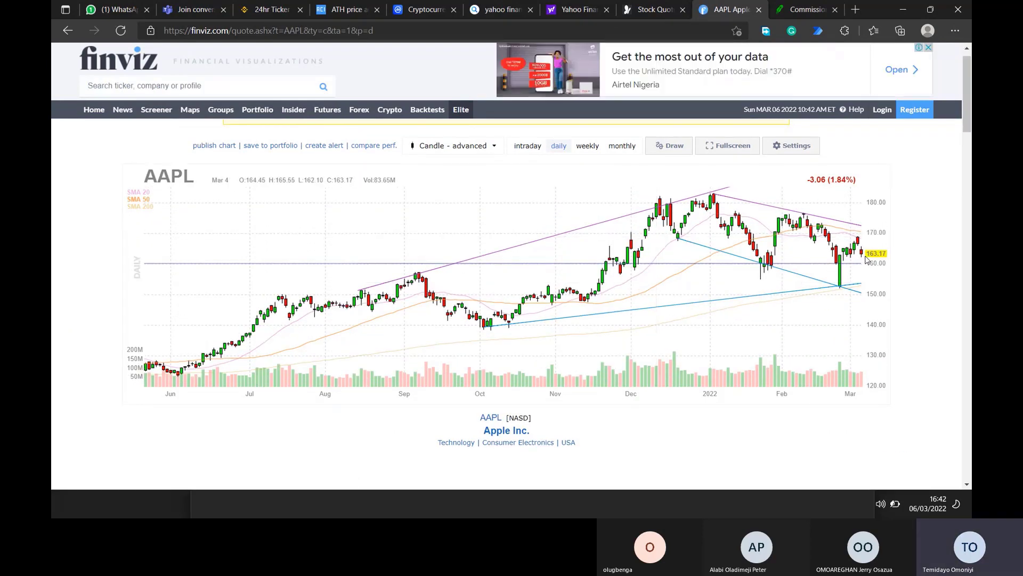
key("alt+Tab")
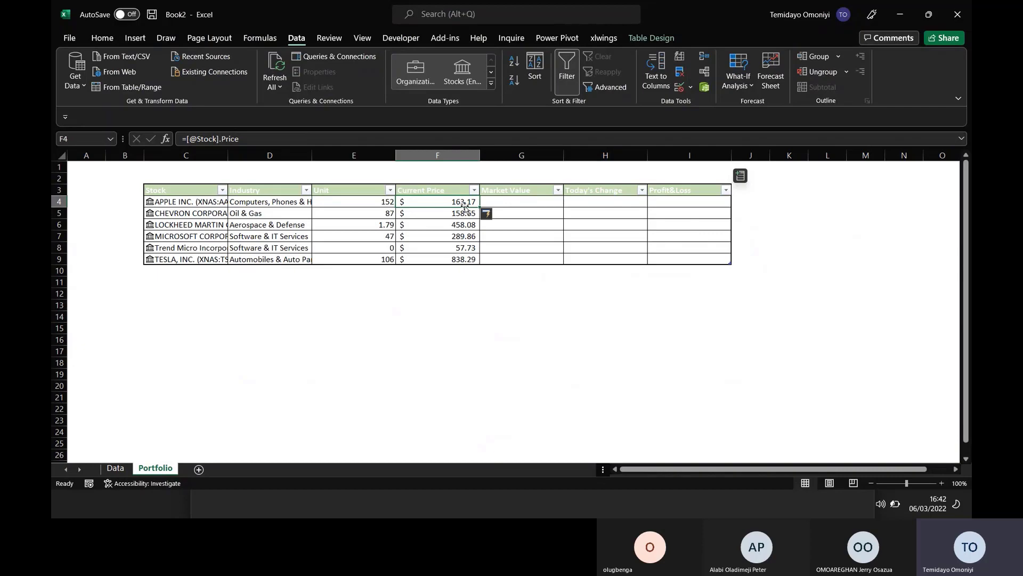
- Switch back to the browser and search MSN Money for apple to check the Apple Inc. quote
key("alt+Tab")
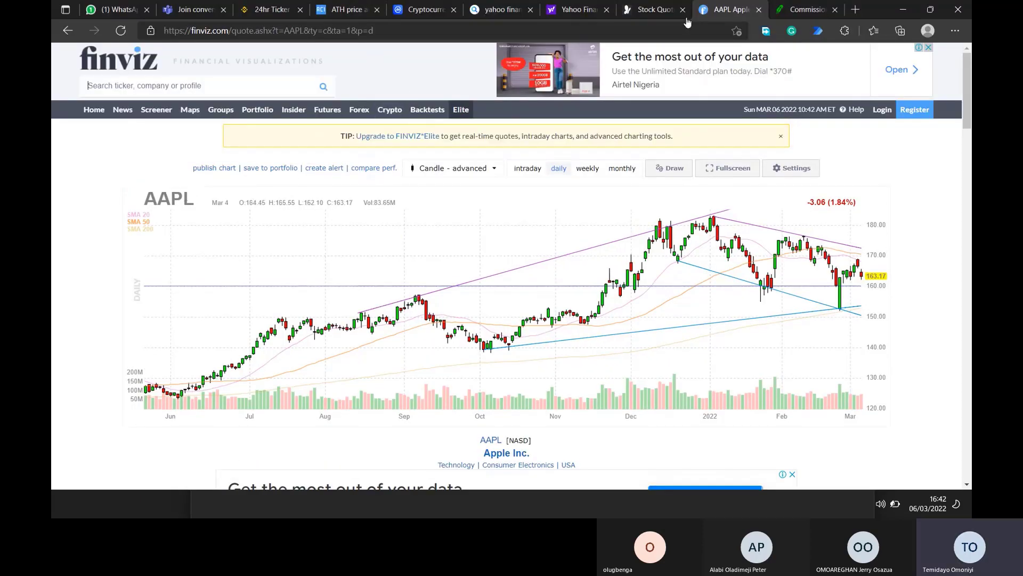
left_click(652, 10)
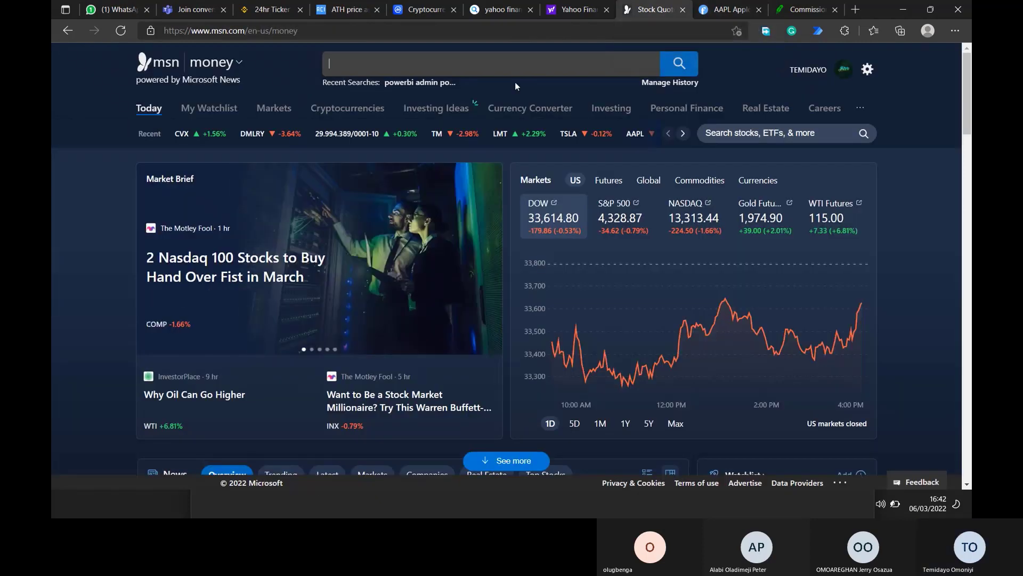
left_click(748, 133)
type("aapl")
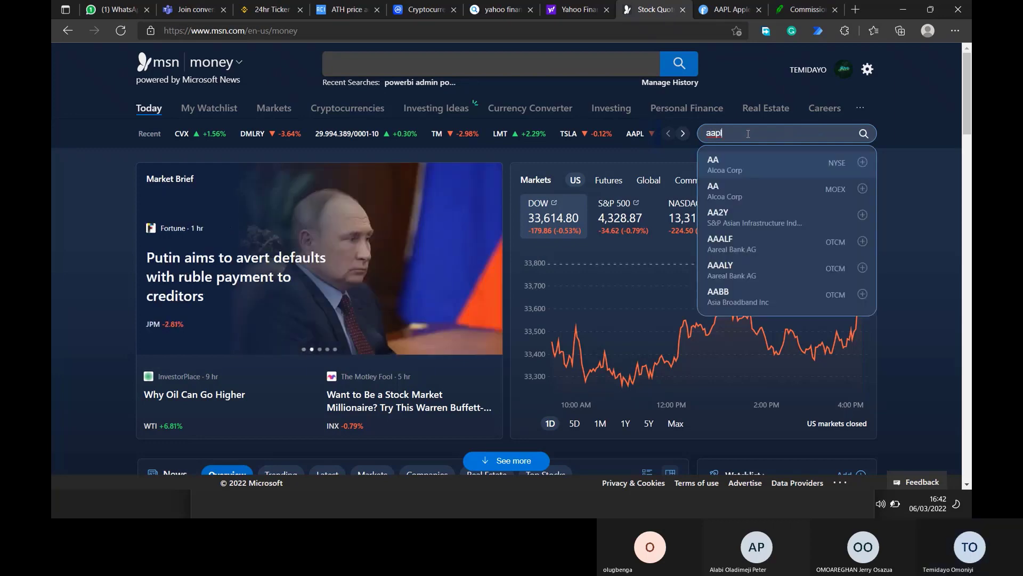
key("BackSpace")
key("BackSpace")
key("BackSpace")
key("BackSpace")
type("apple")
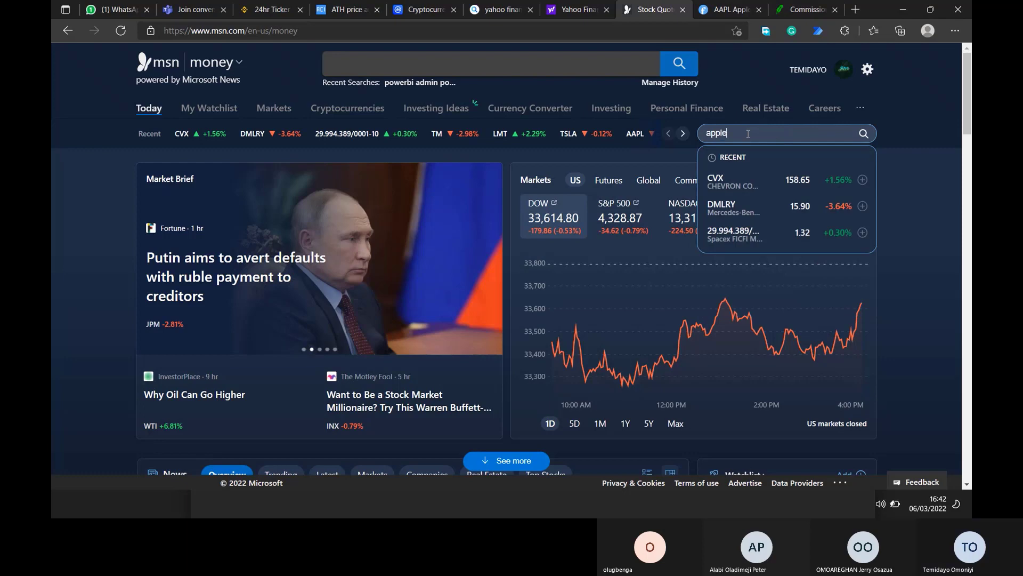
left_click(739, 169)
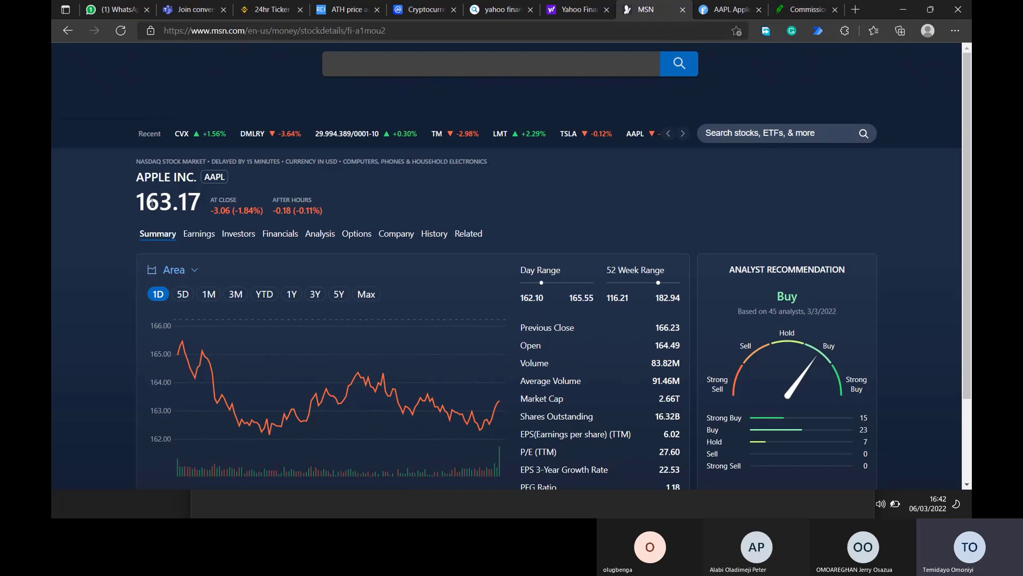
- Search Yahoo Finance for apple, view the Apple Inc. (AAPL) quote and compare its price with F4 in the Excel workbook
left_click(572, 11)
left_click(364, 73)
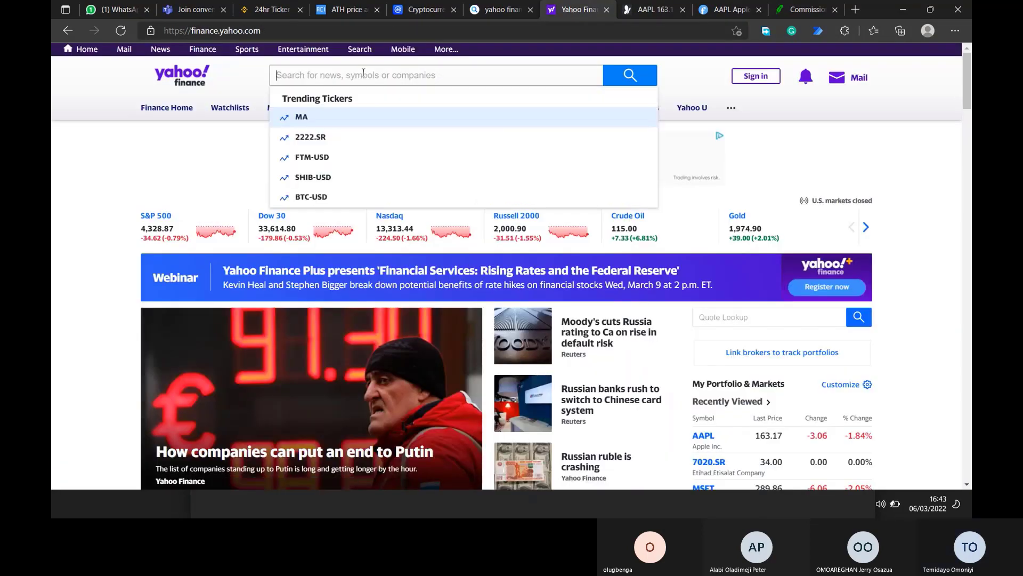
type("apple")
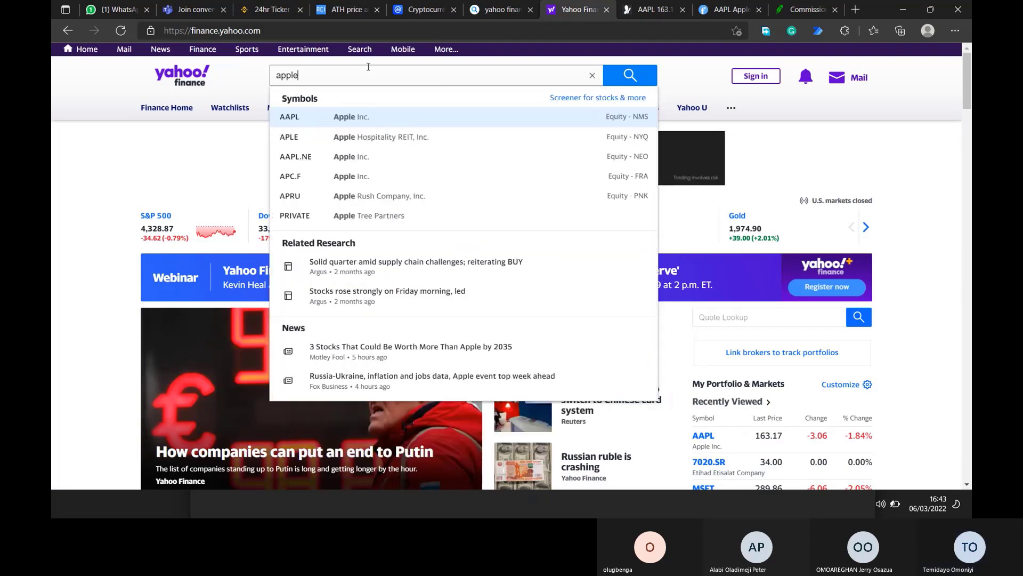
left_click(326, 118)
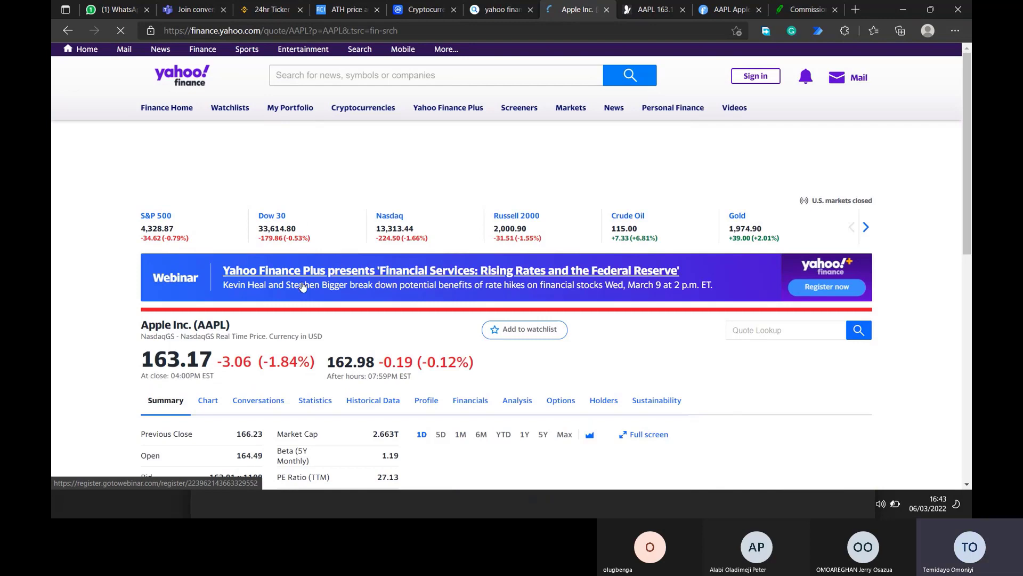
scroll(302, 287, "down", 1)
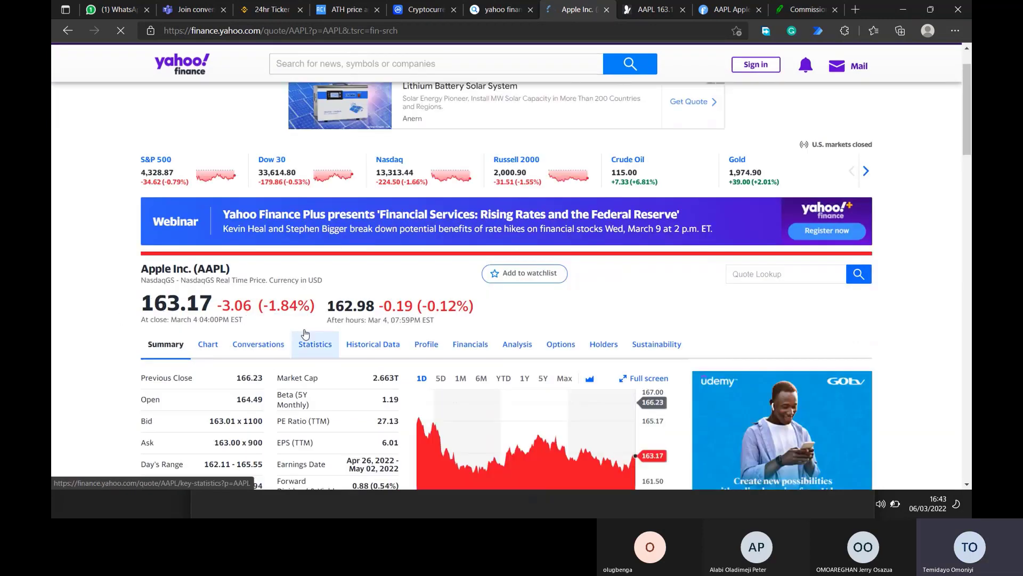
key("alt+Tab")
key("alt+Tab")
key("alt+Tab")
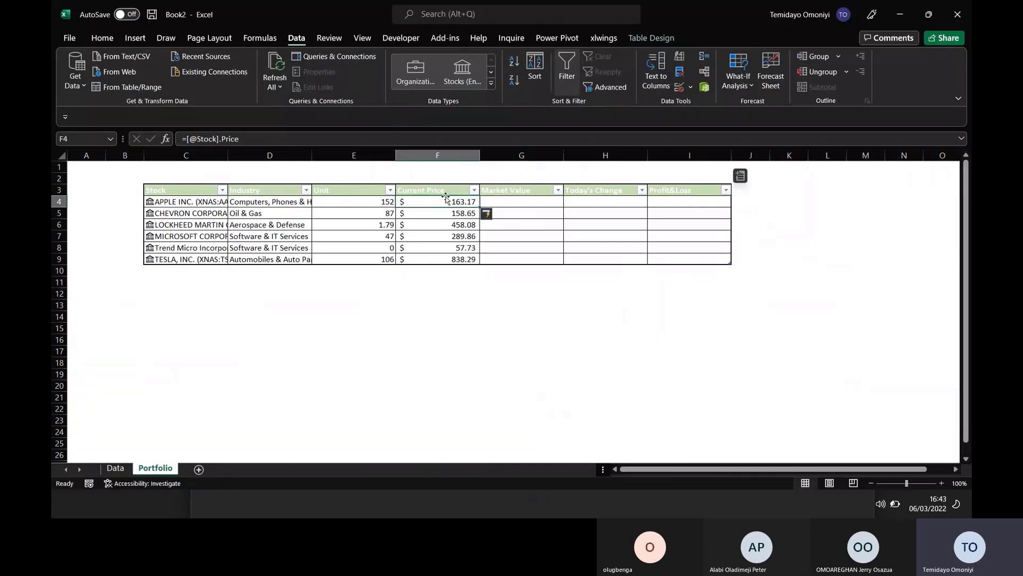
key("alt+Tab")
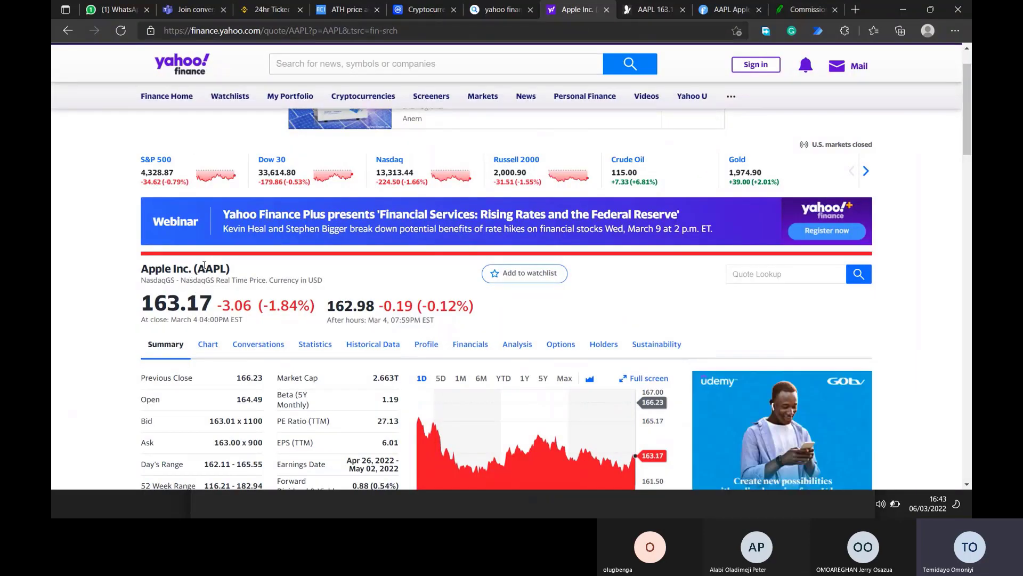
- View Apple's stock quote on MSN Money and Finviz, and switch to the Book2 workbook in Excel
left_click(642, 13)
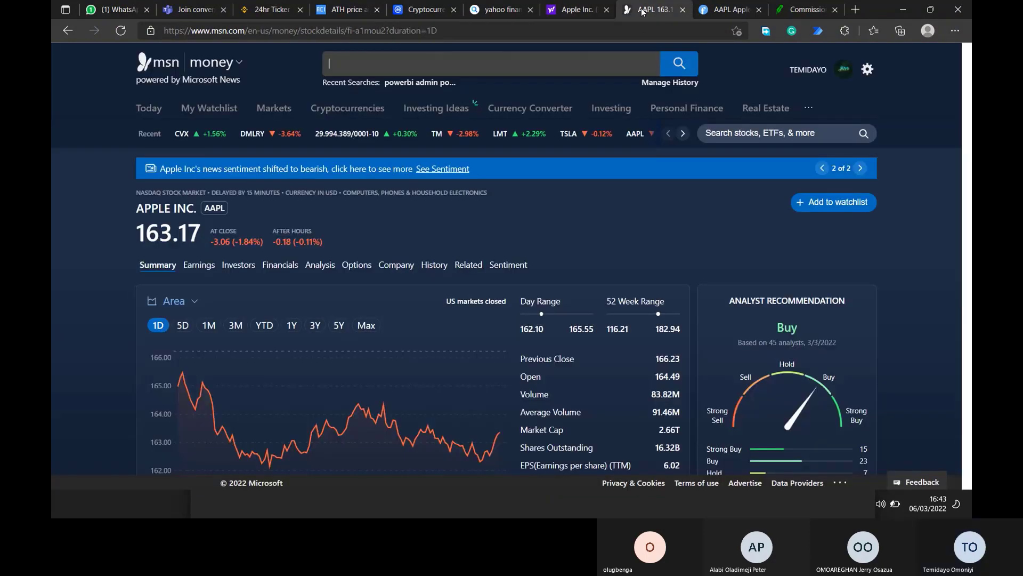
left_click(734, 11)
key("alt+Tab")
key("alt+Tab")
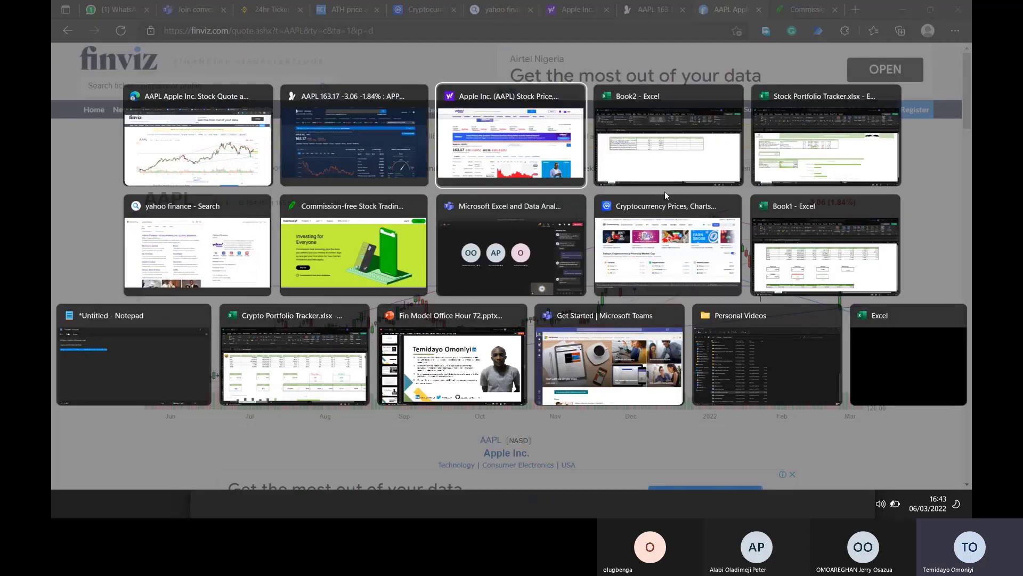
left_click(664, 191)
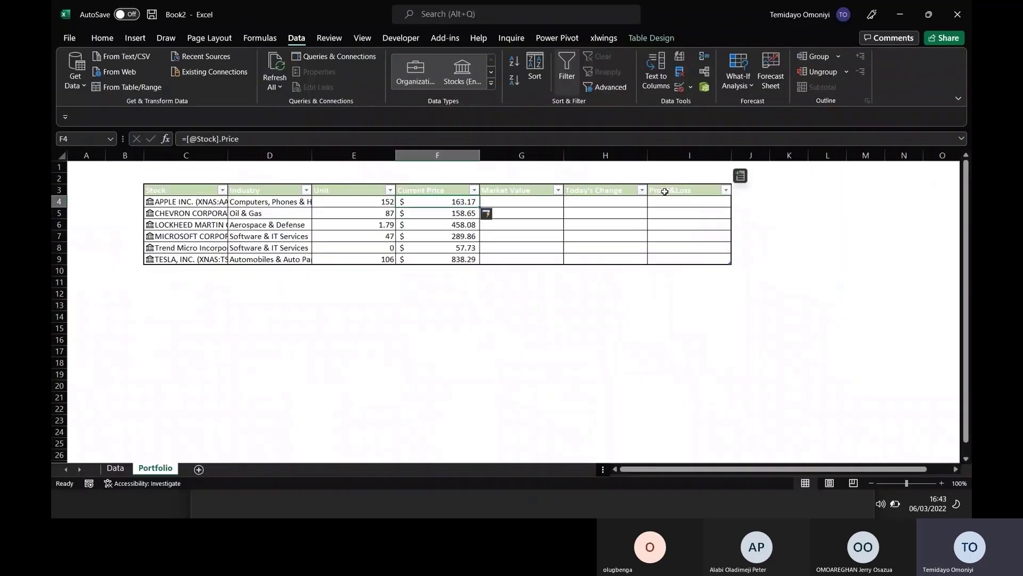
- Fill the Market Value column with a formula multiplying each row's Unit by its Current Price
left_click(523, 198)
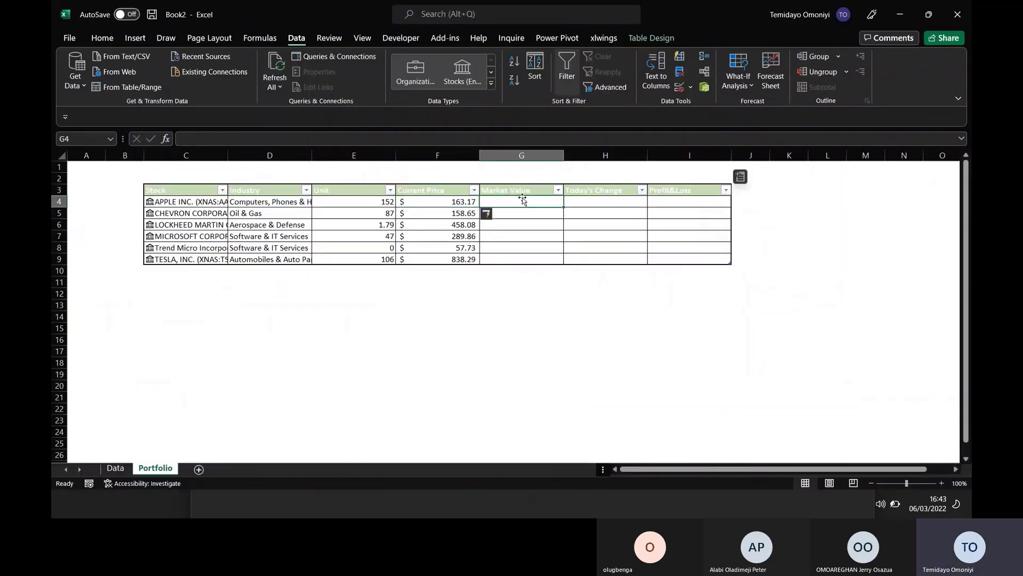
type("=")
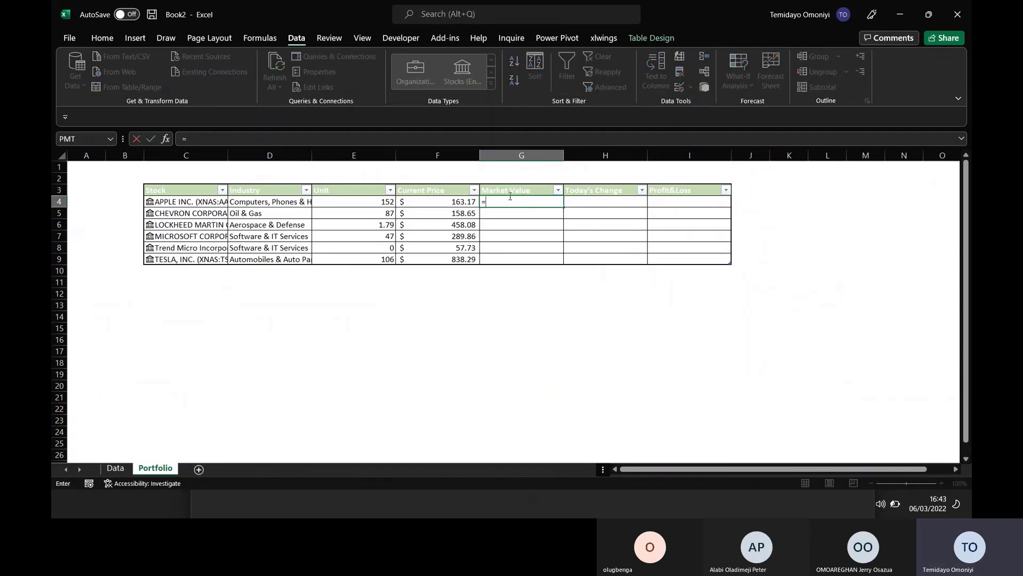
left_click(329, 203)
type("*")
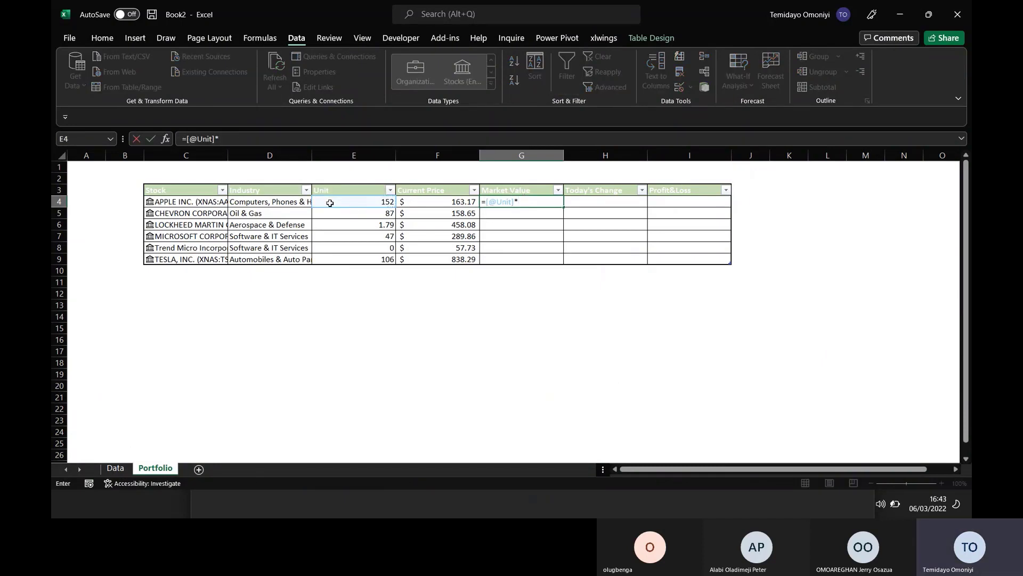
left_click(409, 203)
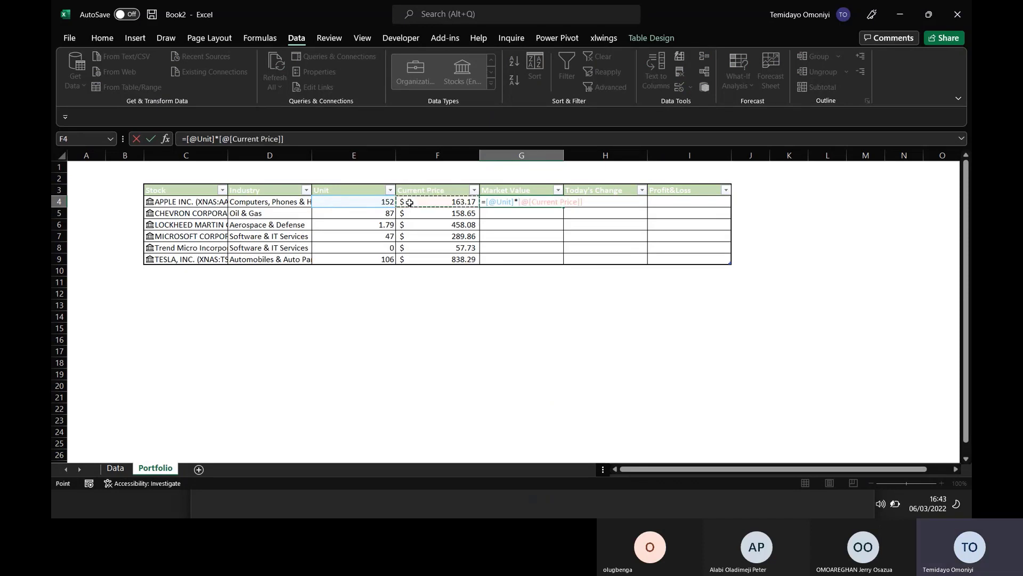
key("Return")
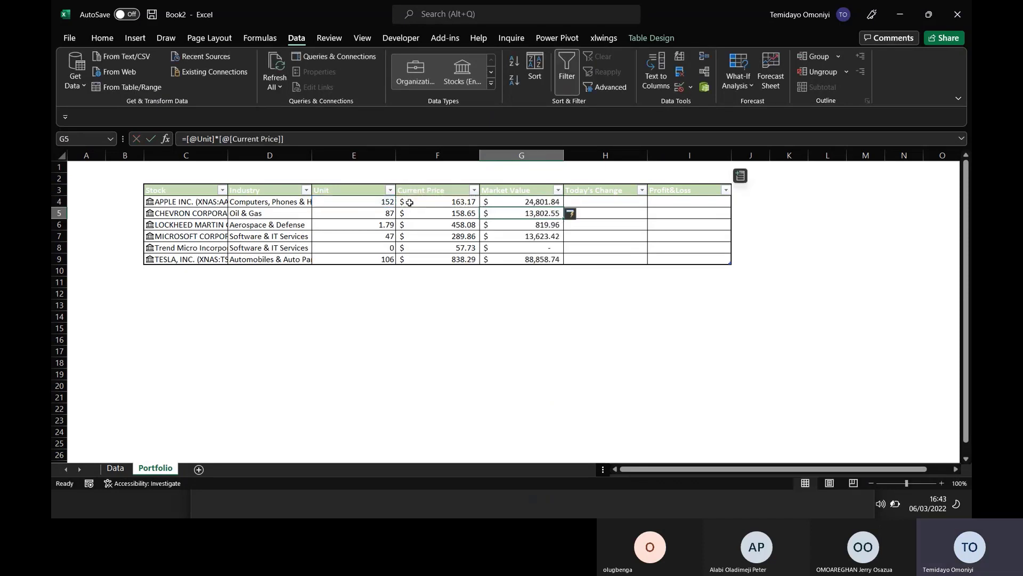
- Begin a Today's Change formula in H4 that subtracts the stock's Previous close field from the row's Current Price
left_click(599, 199)
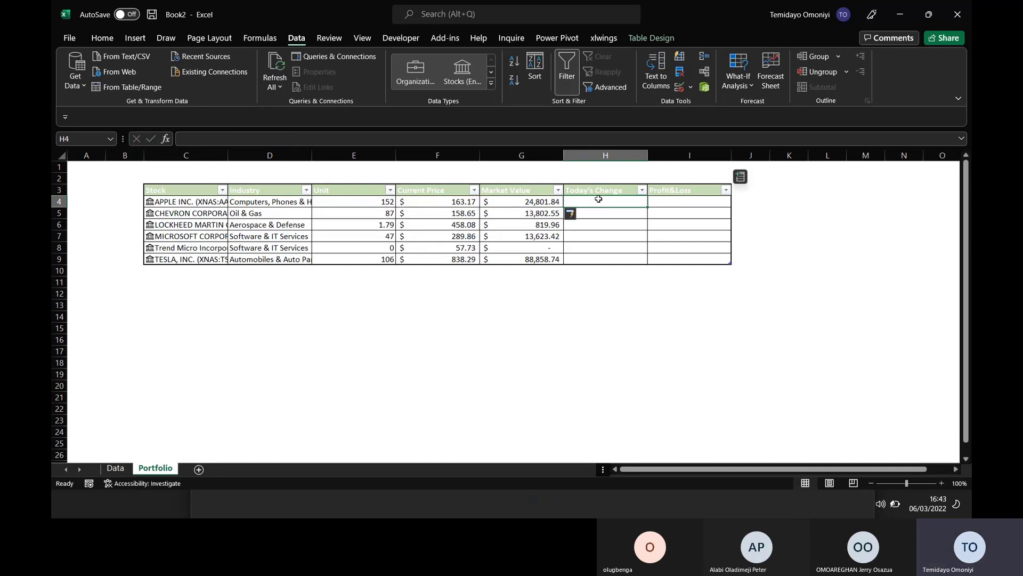
type("=")
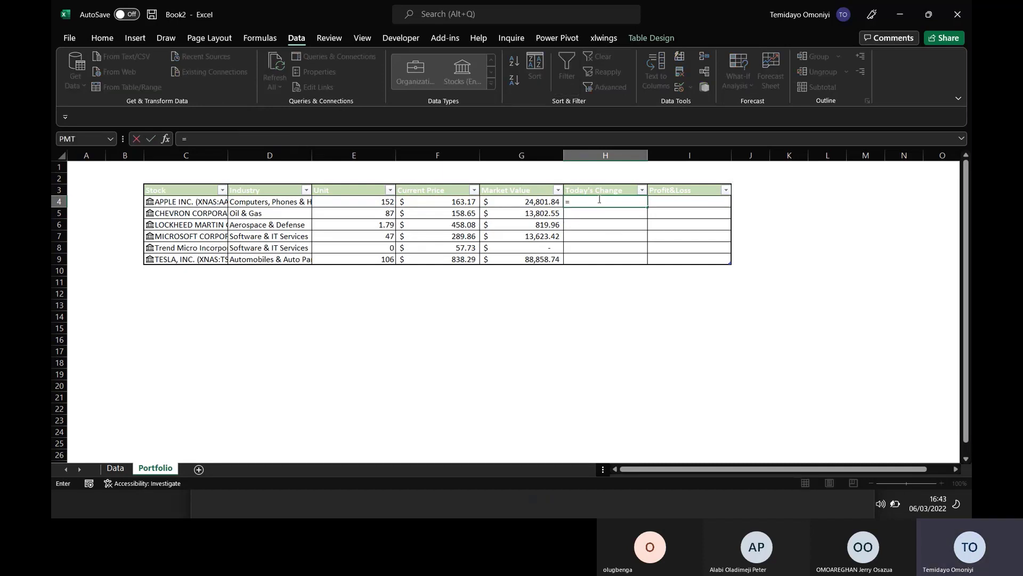
left_click(440, 204)
type("-")
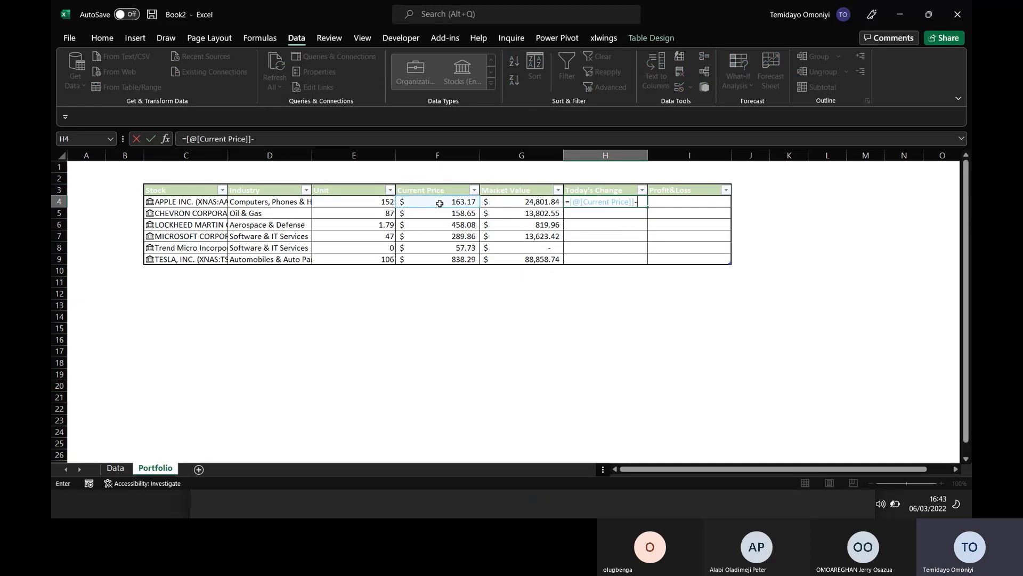
left_click(182, 201)
type(".")
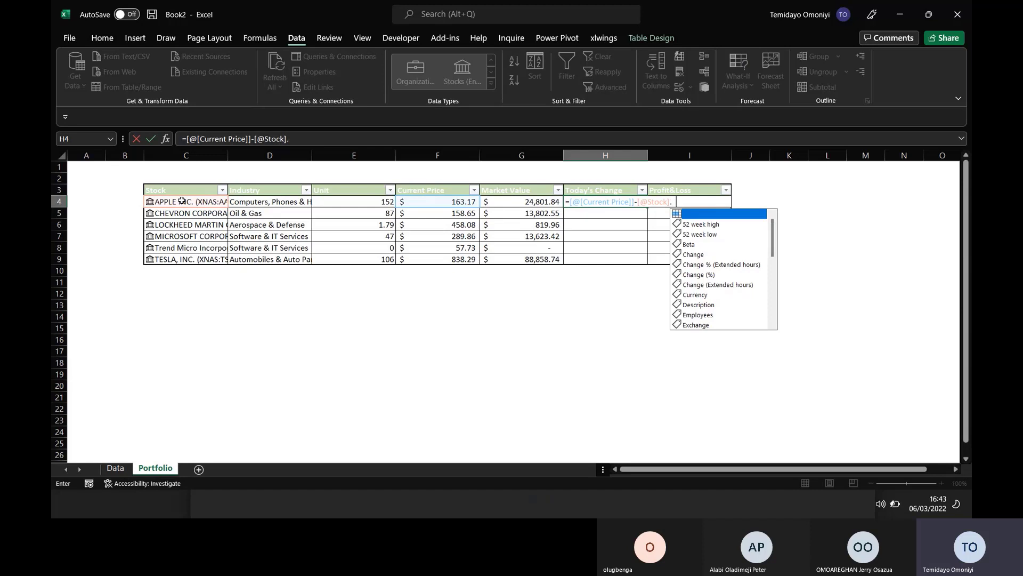
type("cl")
key("Tab")
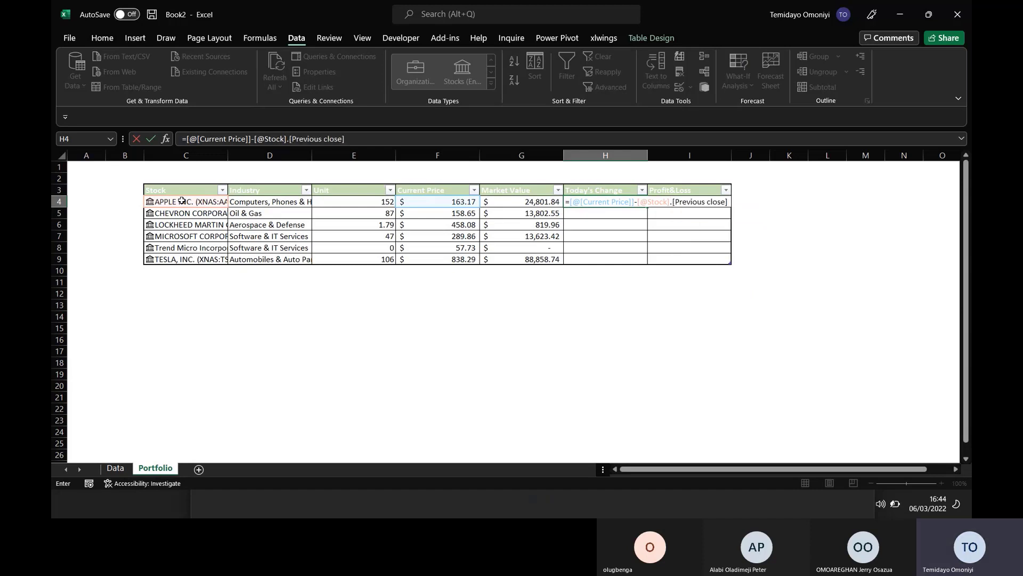
- Enclose the price difference in parentheses, multiply it by the row's Unit, and commit the Today's Change formula
left_click(186, 139)
type("(")
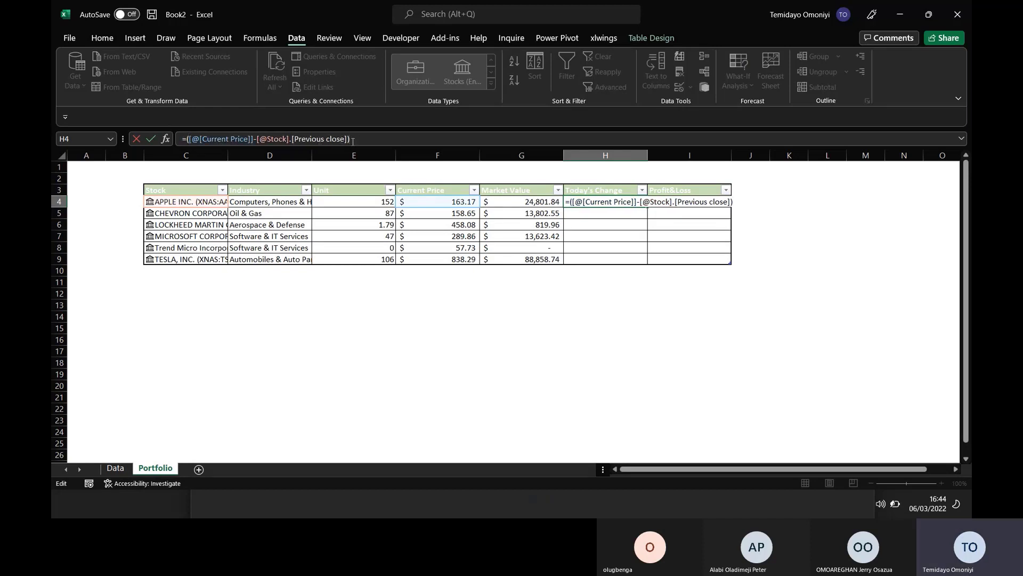
type(")*")
left_click(369, 205)
key("Return")
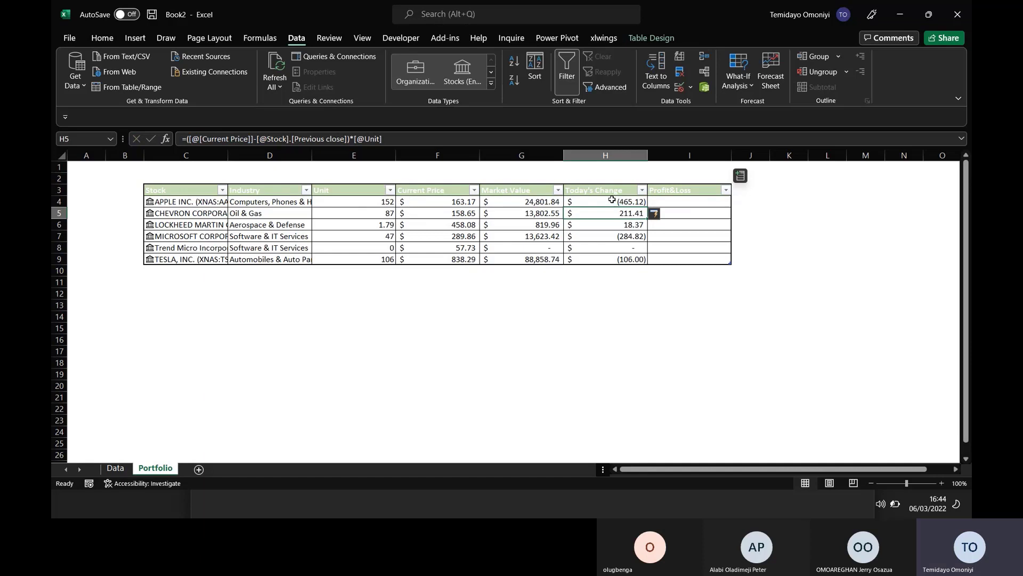
- Begin a negative SUMIF in the first Profit&Loss cell, using the Data sheet's Stock Purchased column as its range
left_click(685, 202)
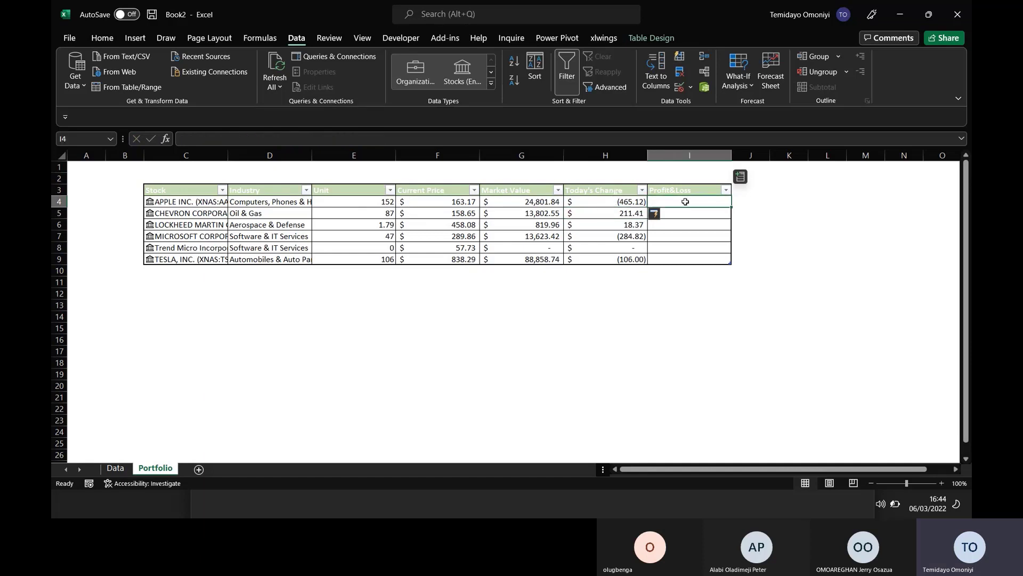
type("-sum")
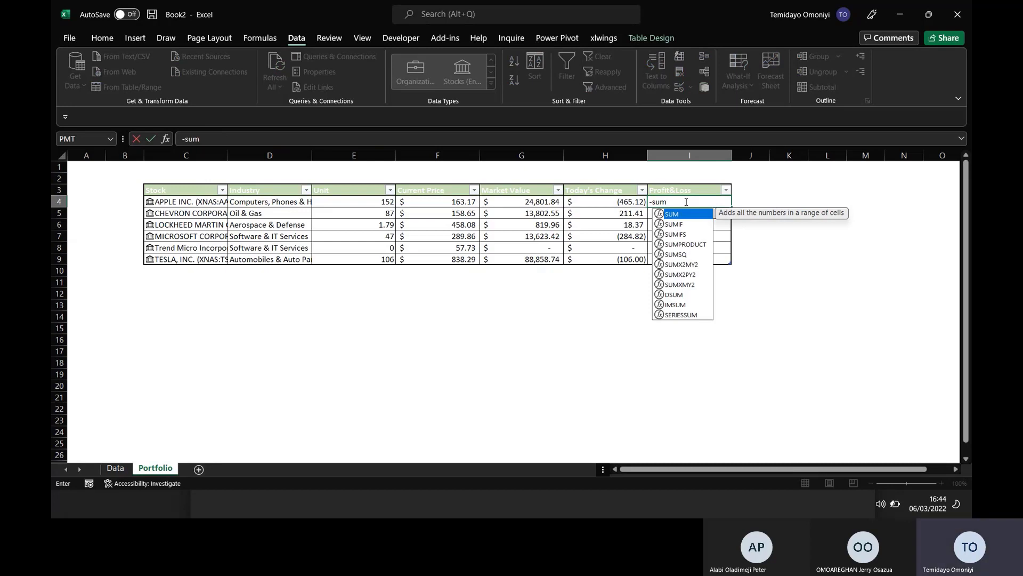
type("if")
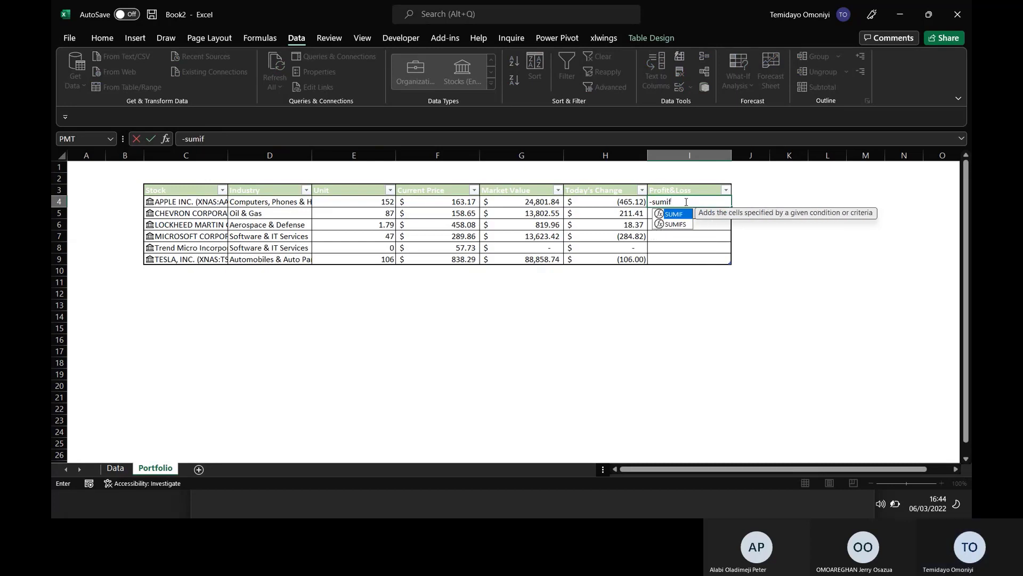
key("Tab")
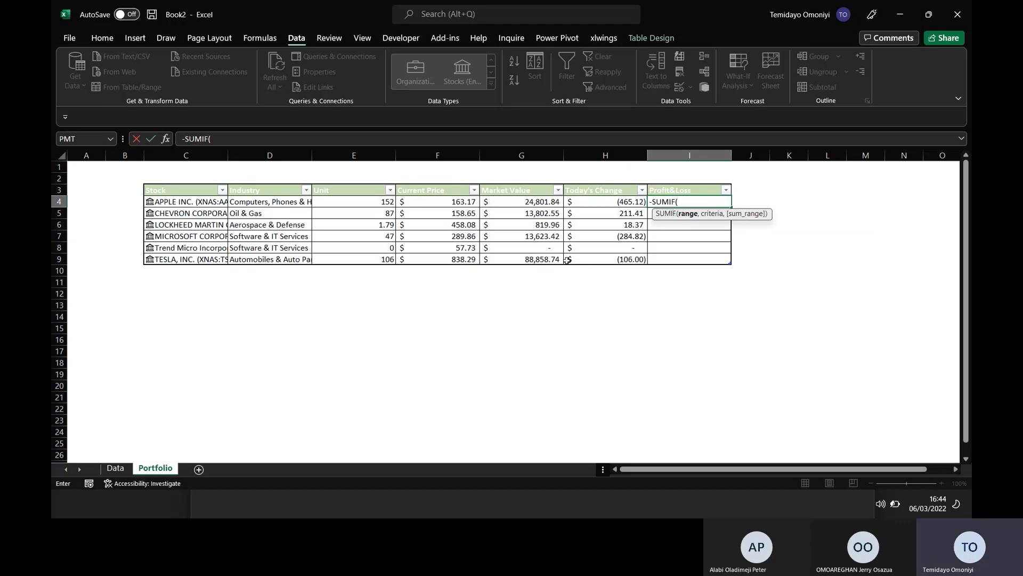
left_click(116, 472)
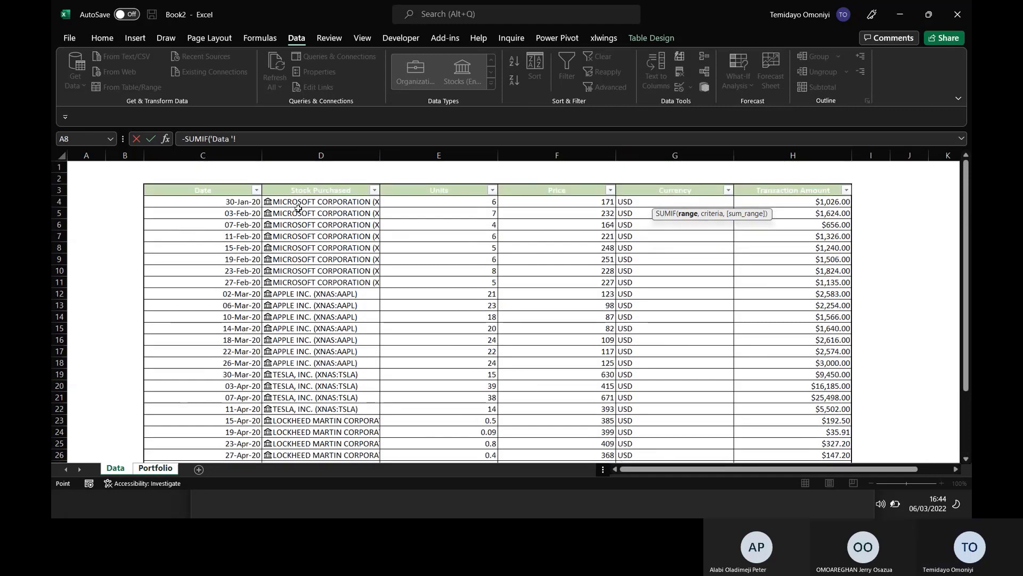
left_click(295, 203)
scroll(296, 203, "down", 2)
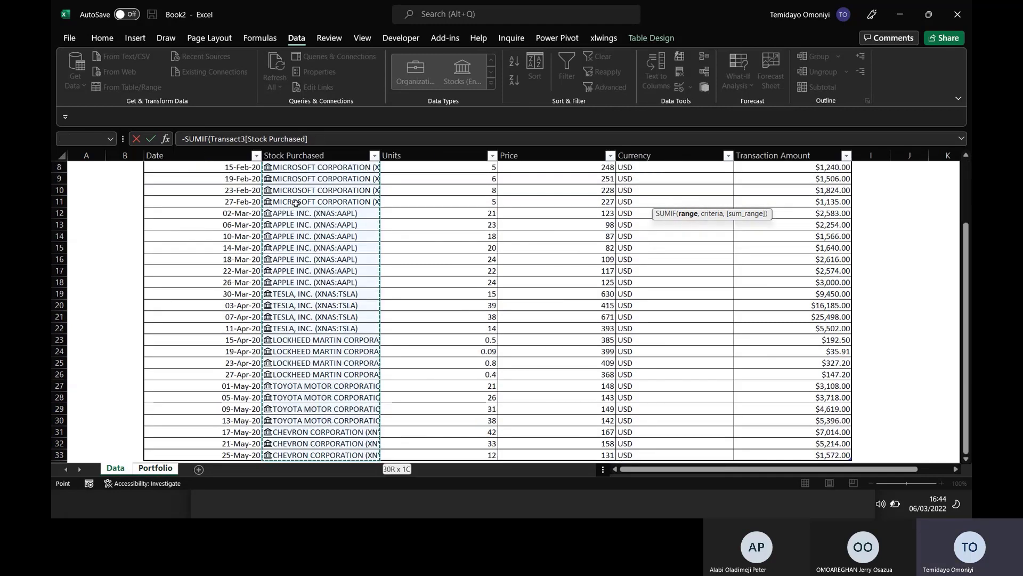
key("ctrl+space")
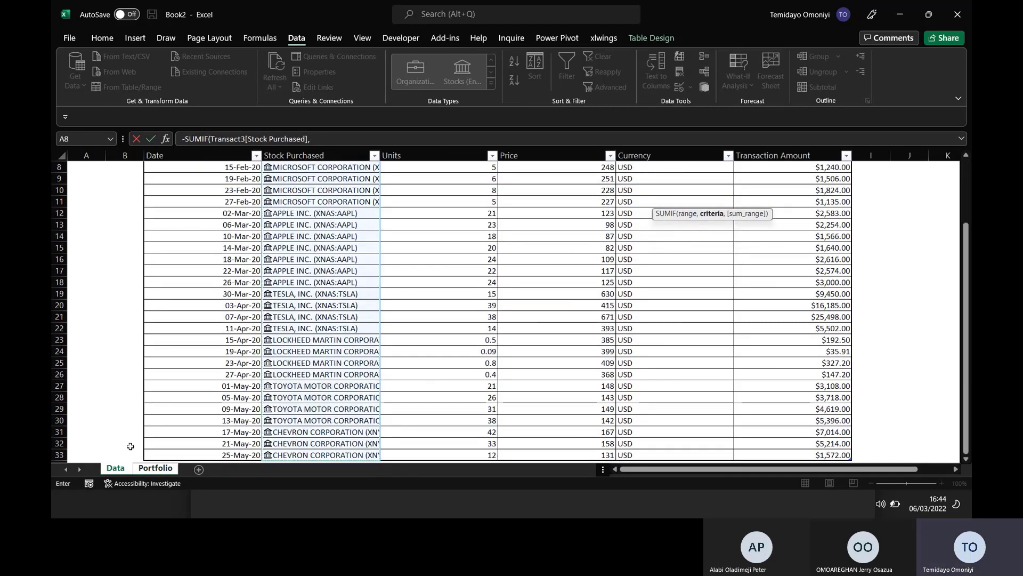
- Complete the SUMIF with the Portfolio row's Stock as criteria and the Data sheet's Transaction Amount column as sum range
left_click(123, 472)
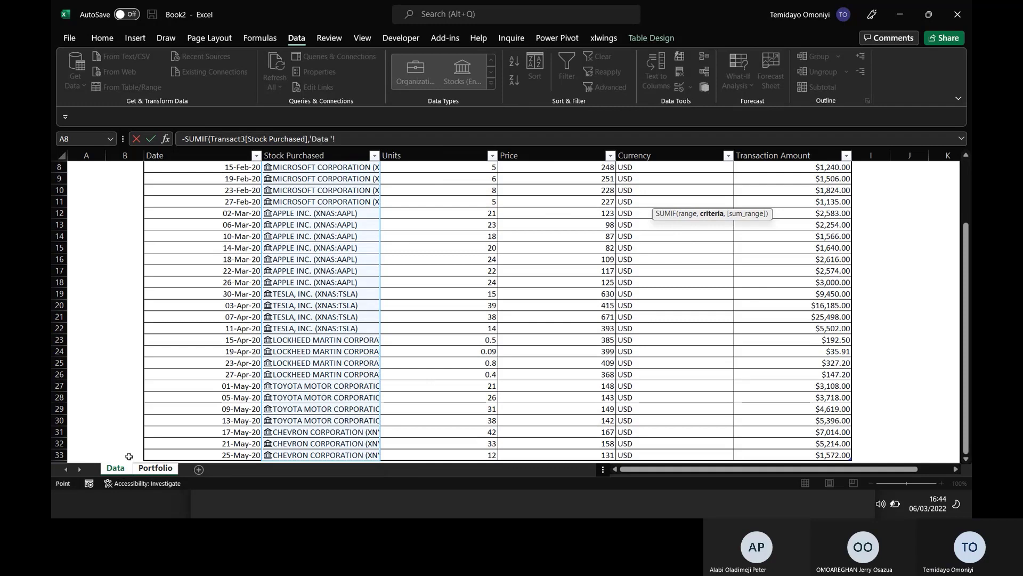
left_click(155, 469)
left_click(171, 201)
type(",")
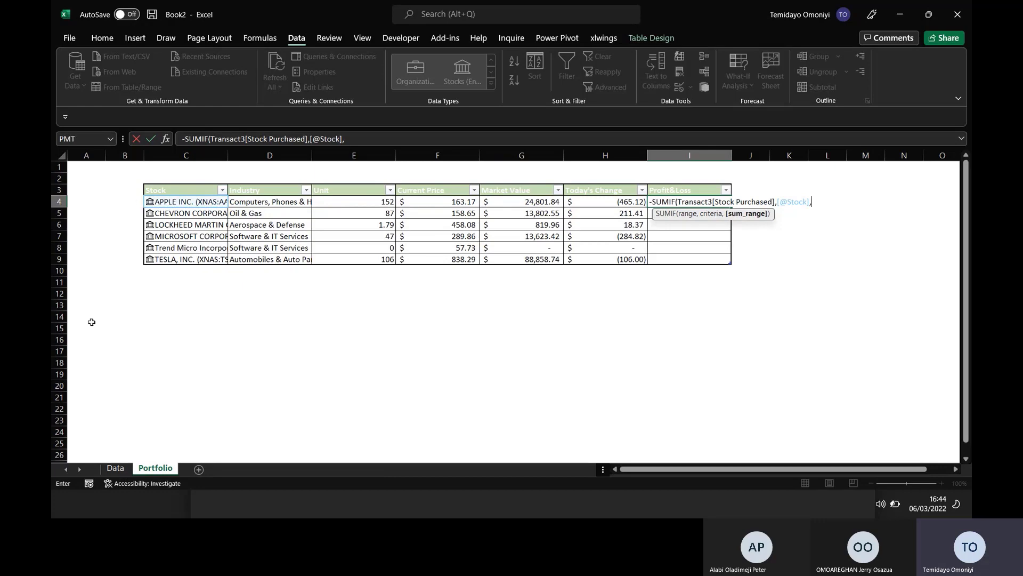
left_click(116, 469)
scroll(626, 323, "up", 3)
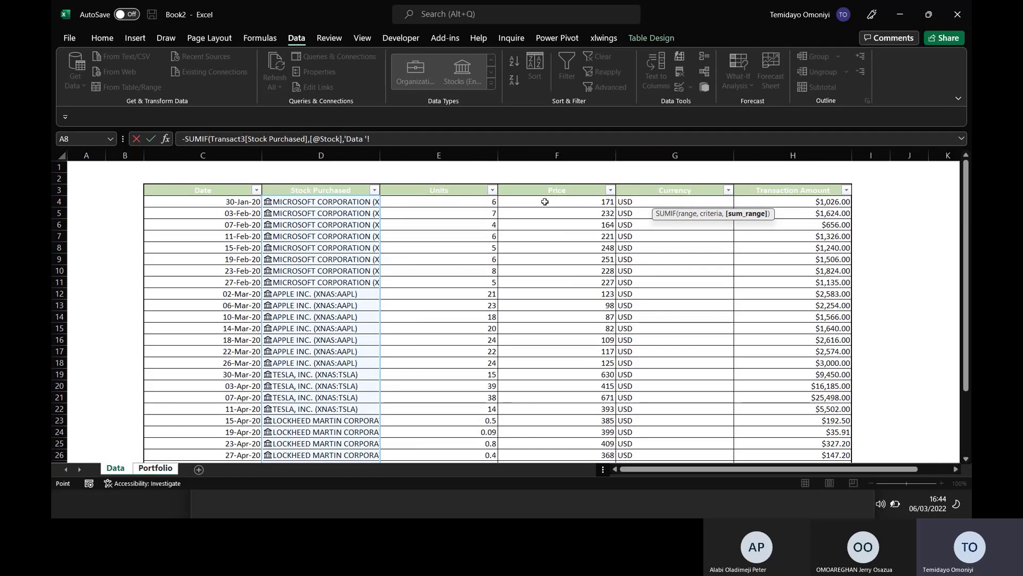
left_click(788, 201)
key("ctrl+shift+Down")
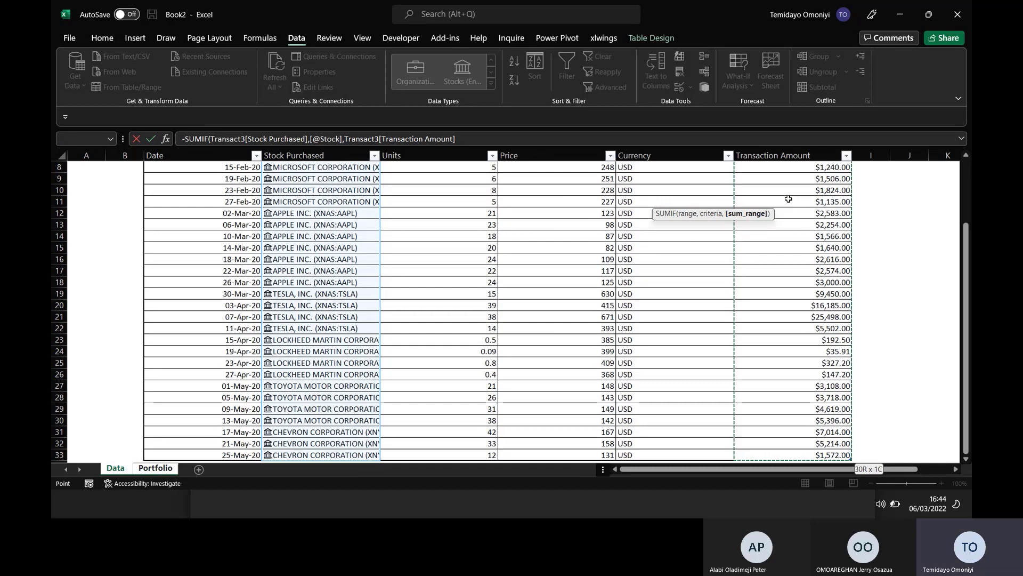
type(")")
- Add the row's Market Value to the negative SUMIF and commit the Profit&Loss formula
left_click(491, 140)
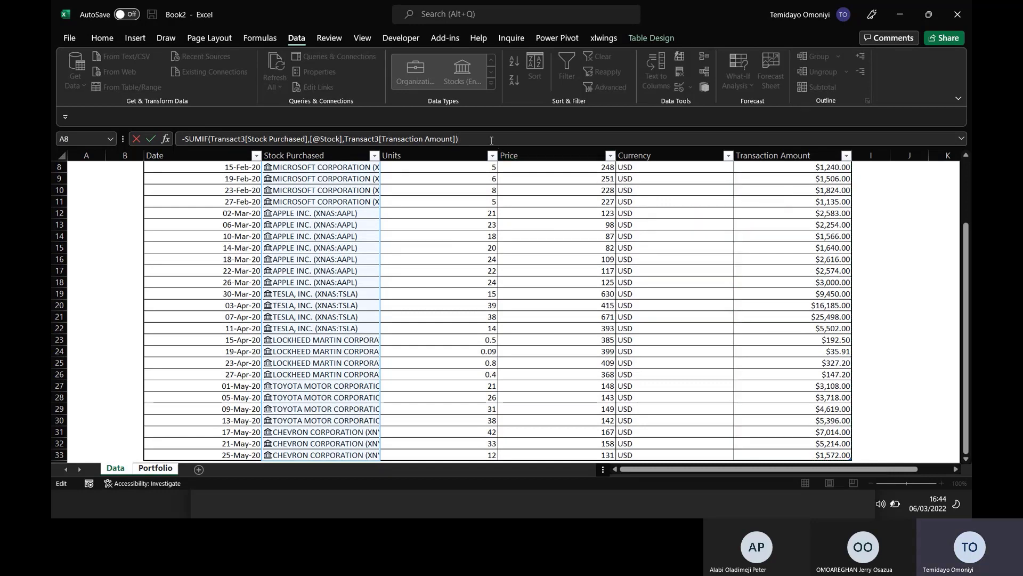
type("+")
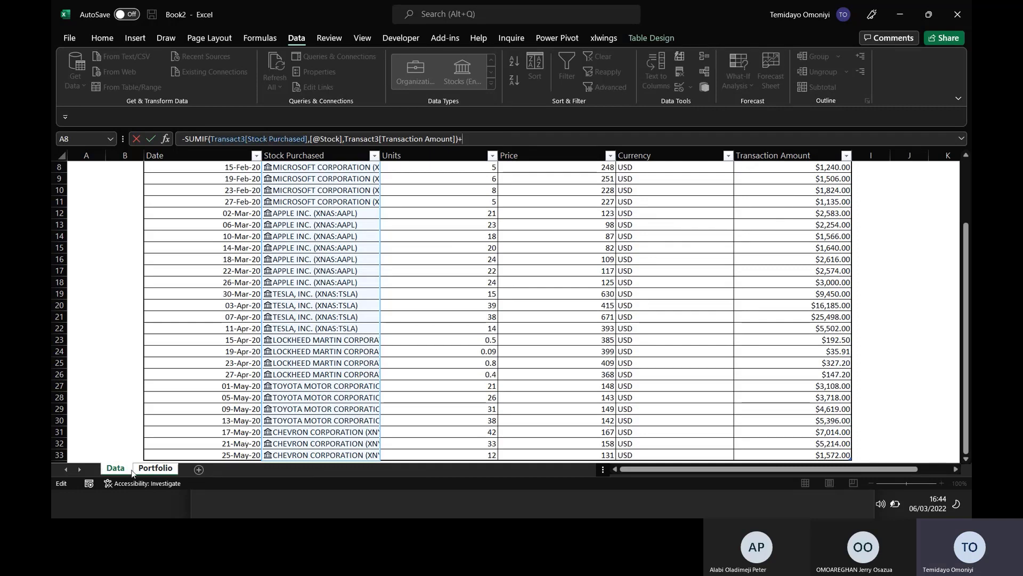
left_click(155, 468)
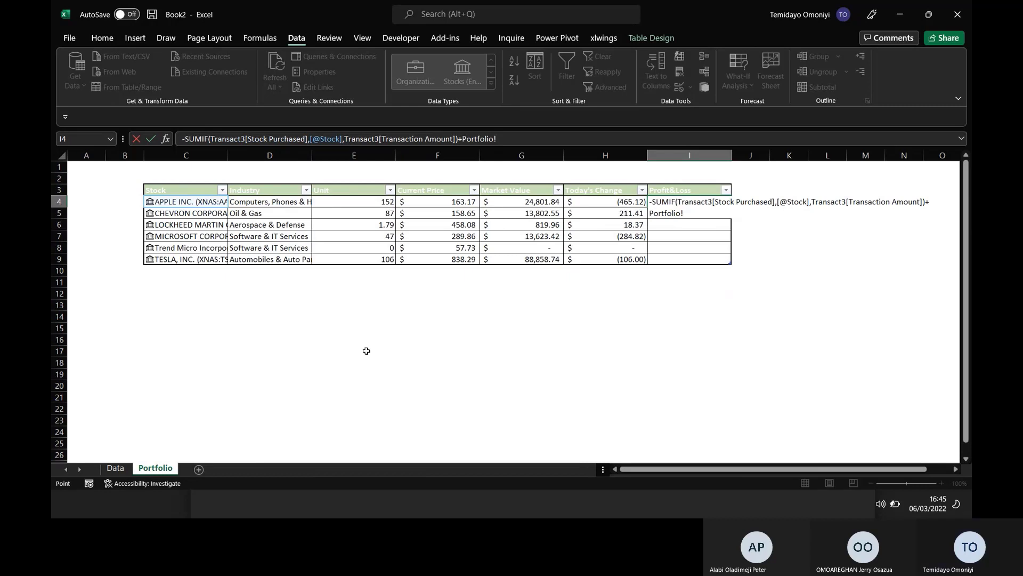
left_click(505, 201)
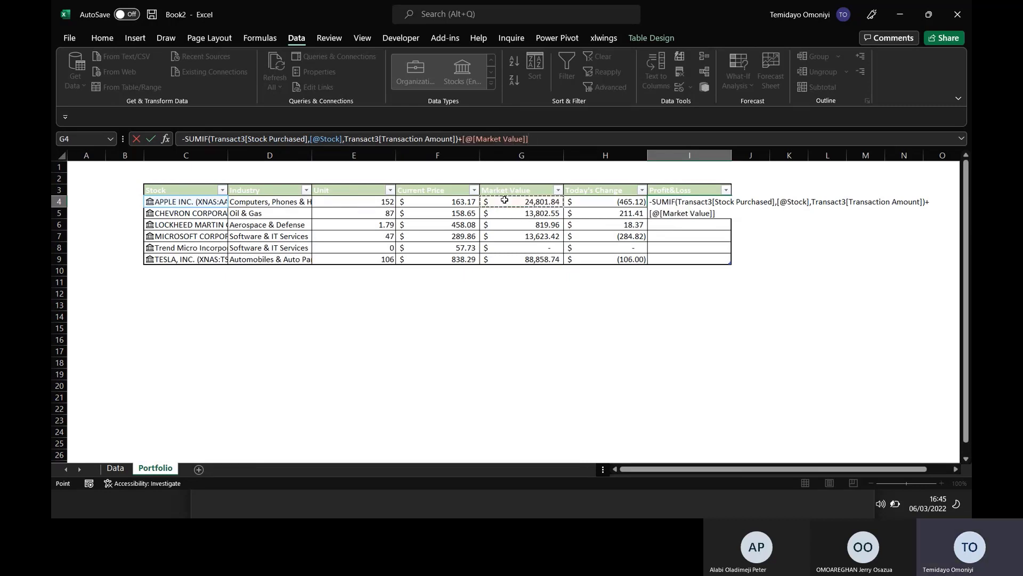
key("Return")
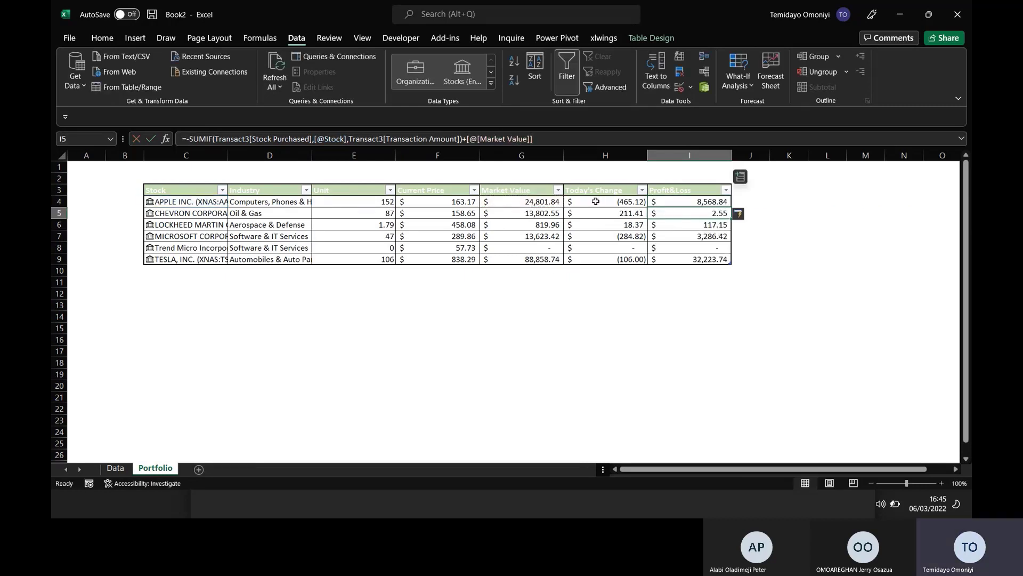
- Start a Greater Than conditional formatting rule on the Today's Change values with 0 as the threshold
left_click(602, 199)
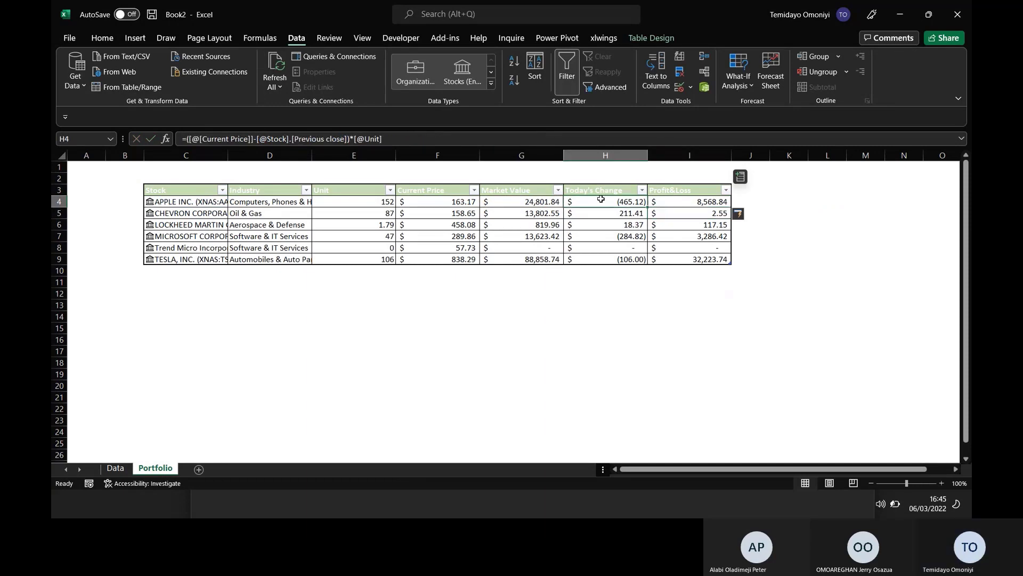
left_click_drag(601, 198, 607, 259)
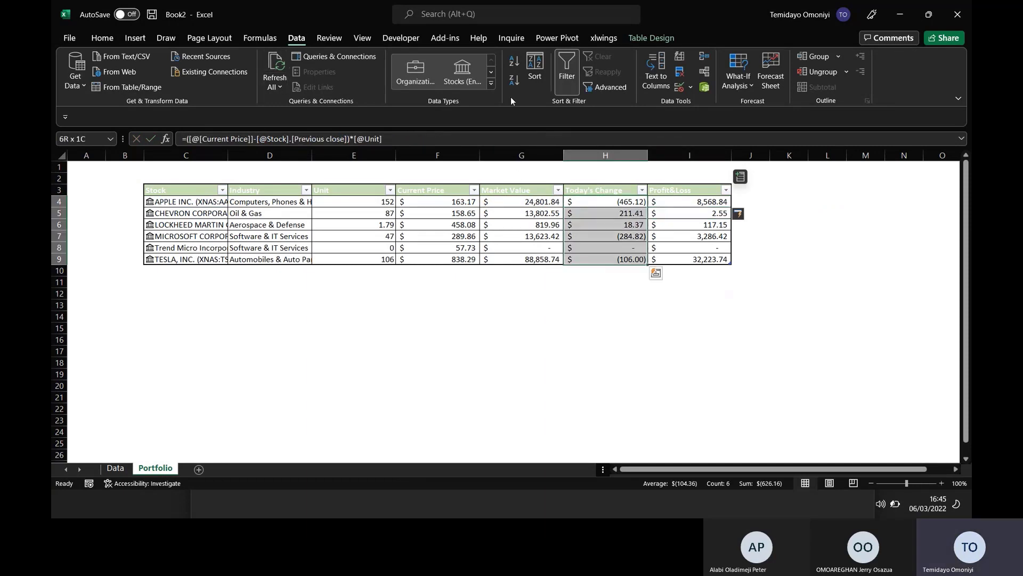
left_click(104, 39)
left_click(590, 76)
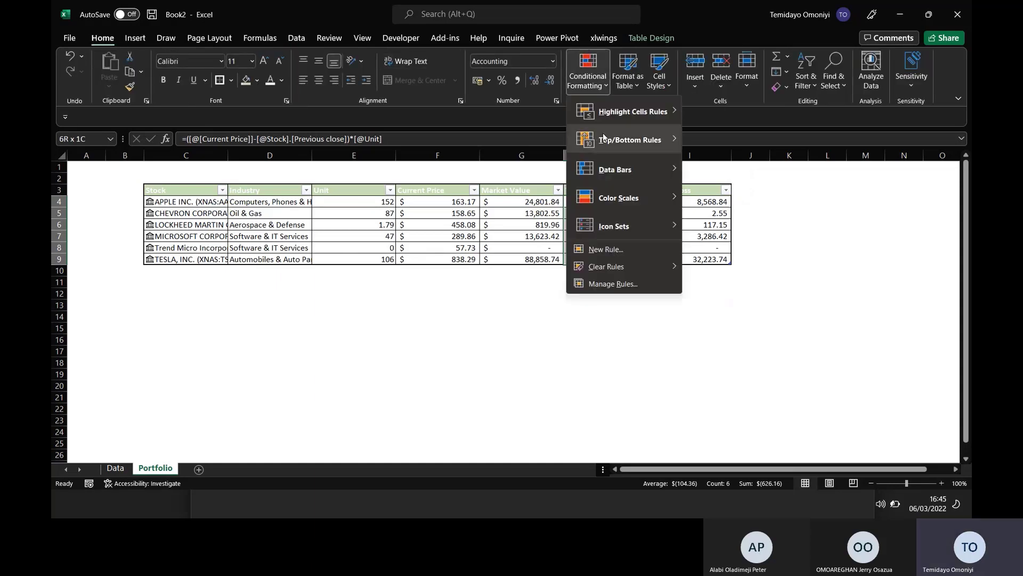
mouse_move(609, 114)
left_click(717, 113)
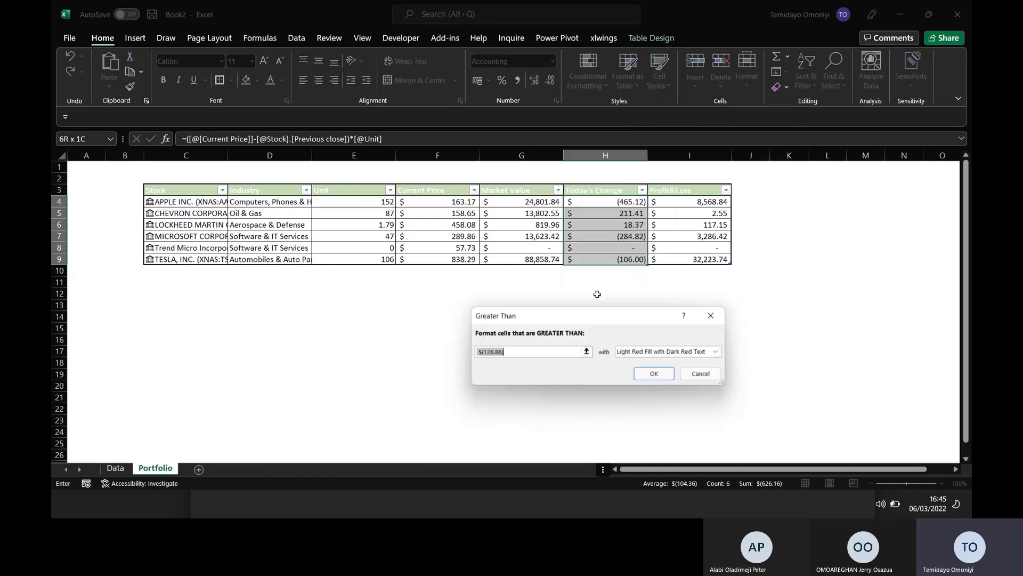
key("BackSpace")
type("0")
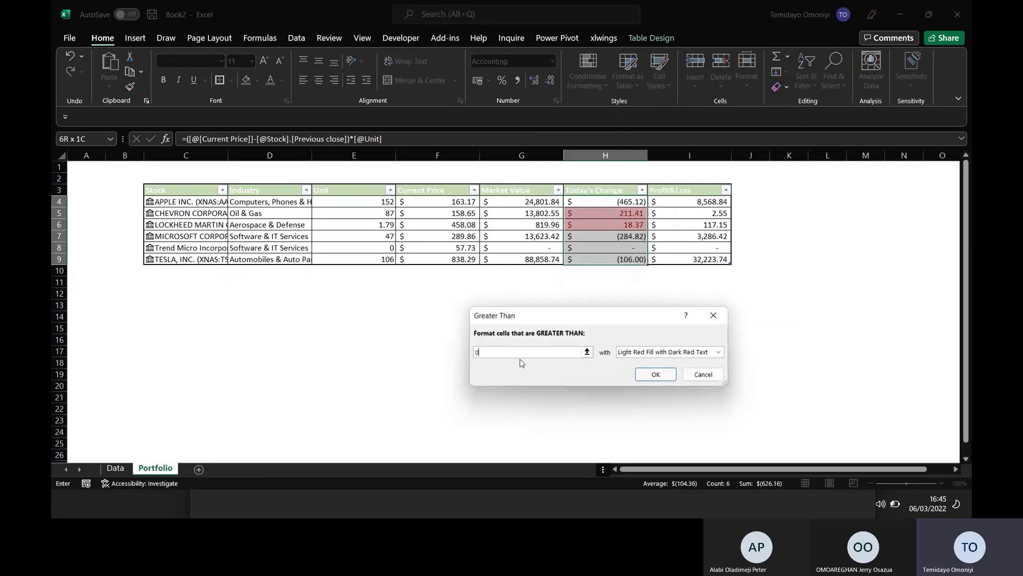
- Give the Greater Than rule a custom format with a dark green font color and apply it
left_click(718, 352)
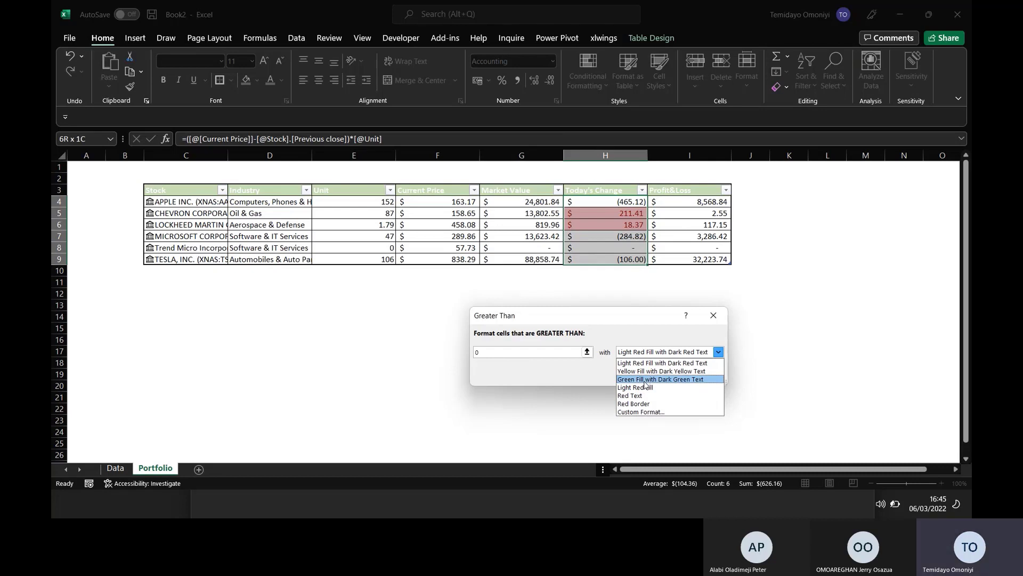
left_click(642, 412)
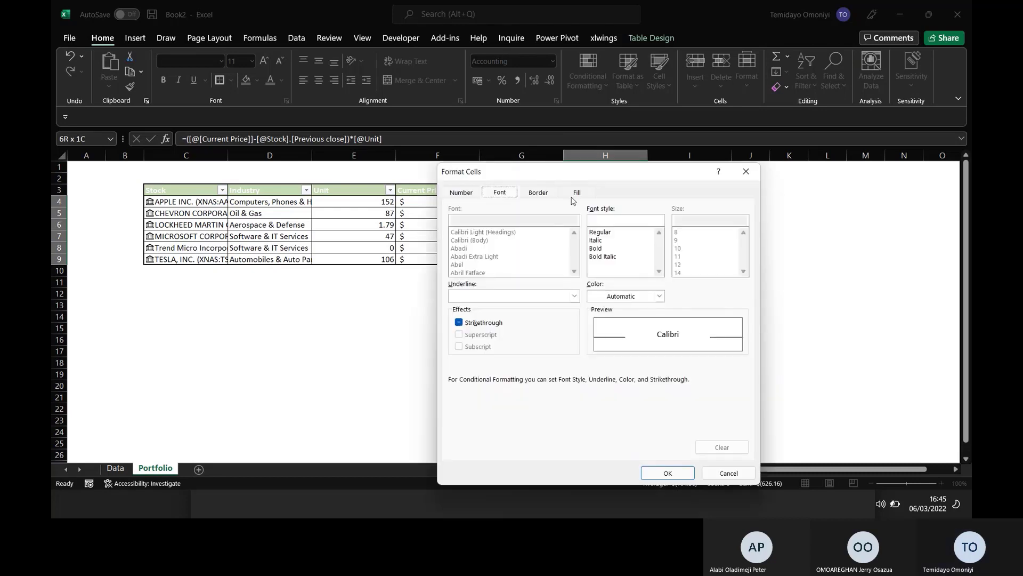
left_click(660, 296)
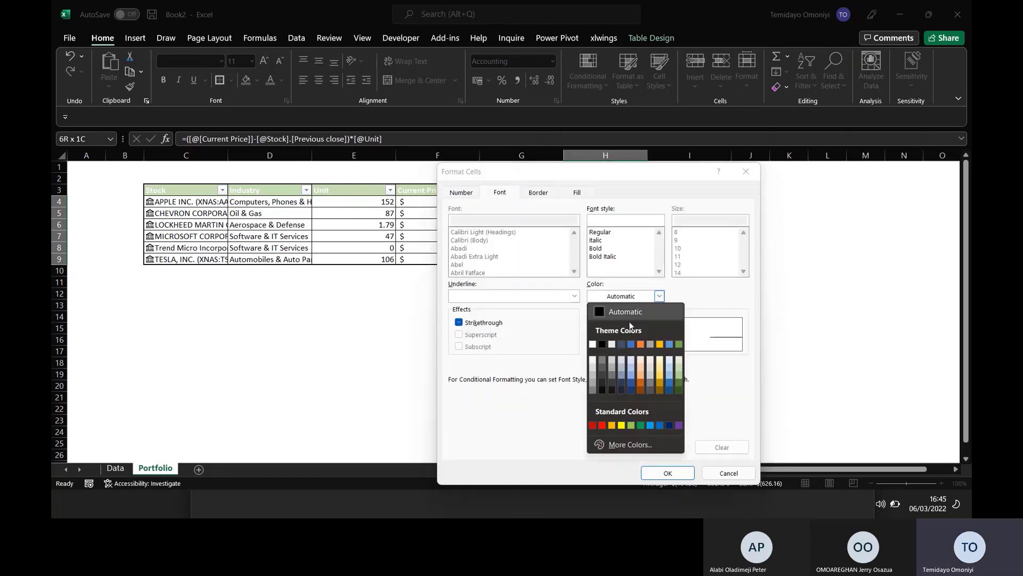
left_click(679, 383)
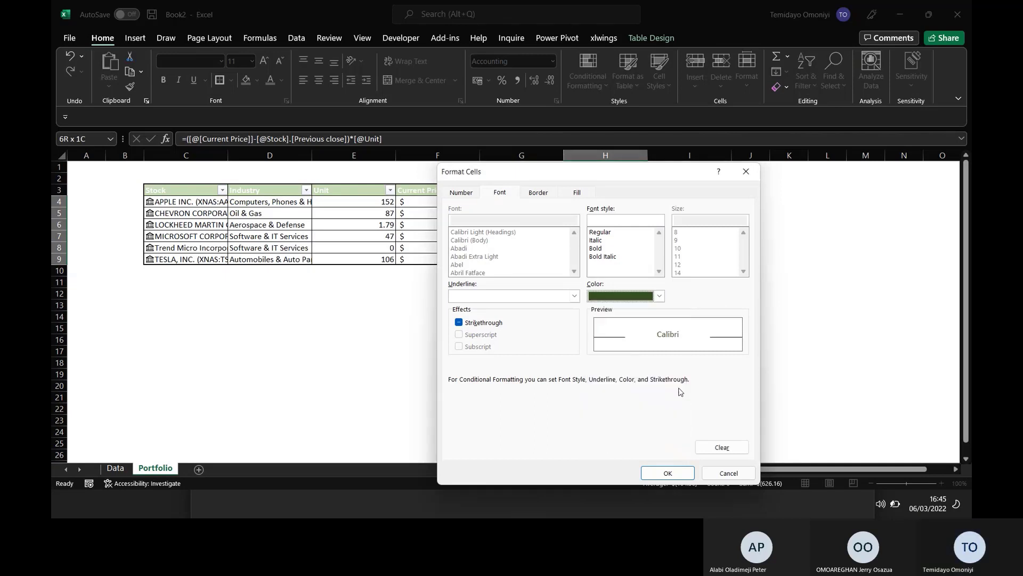
left_click(667, 474)
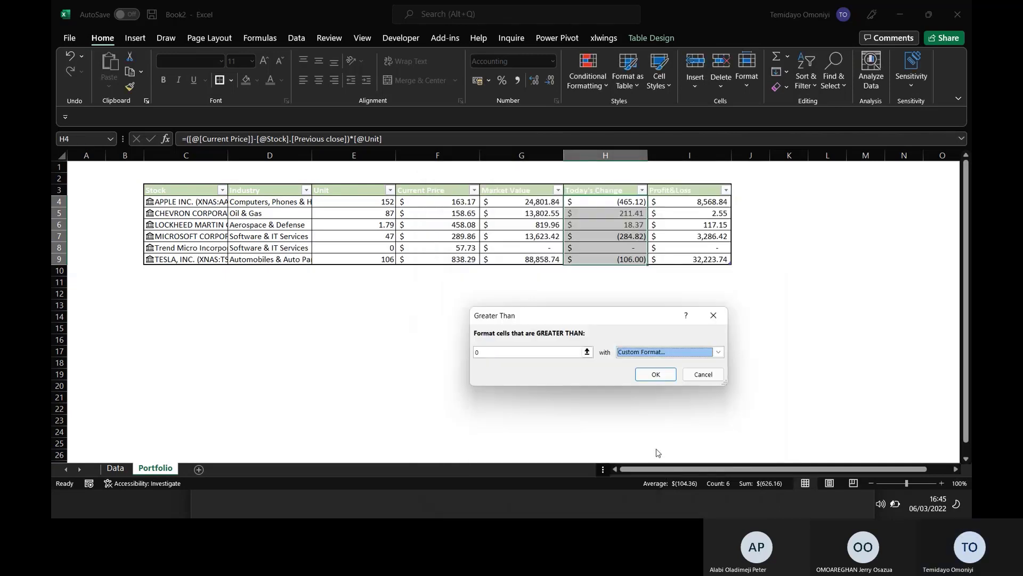
left_click(653, 375)
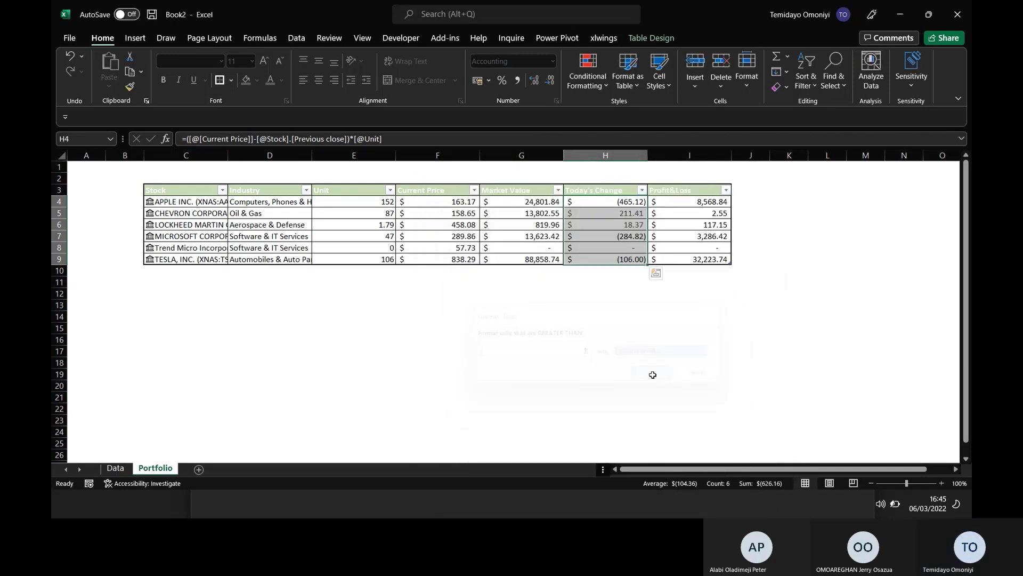
left_click(625, 293)
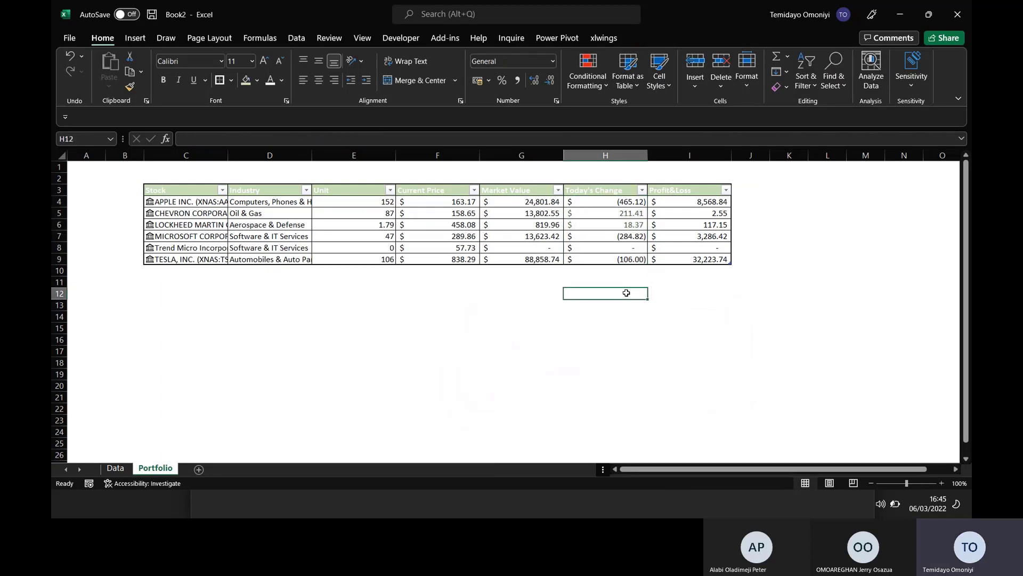
- Make all the values in the Today's Change column bold
left_click(613, 203)
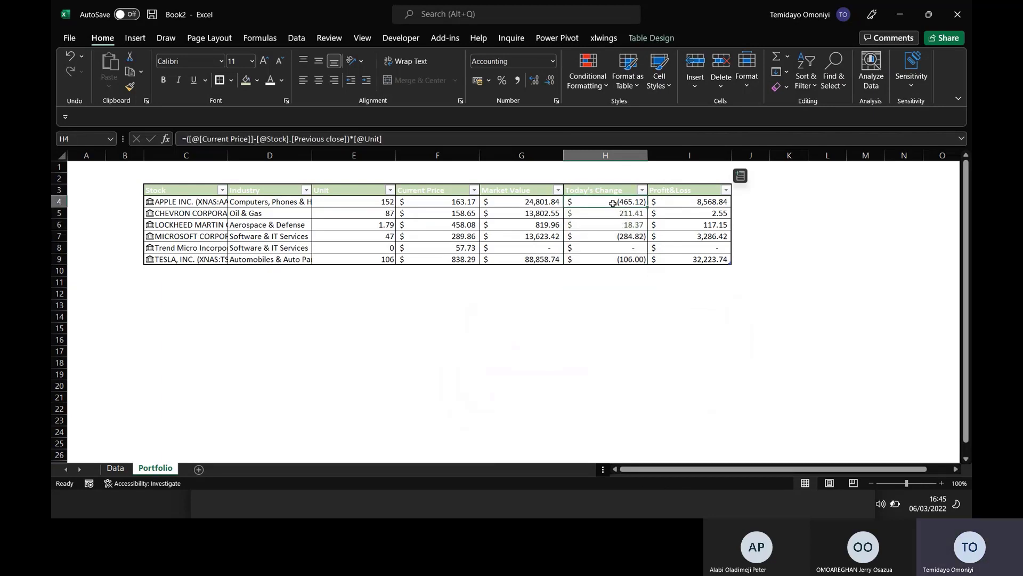
left_click_drag(613, 203, 642, 261)
key("ctrl+b")
left_click(627, 306)
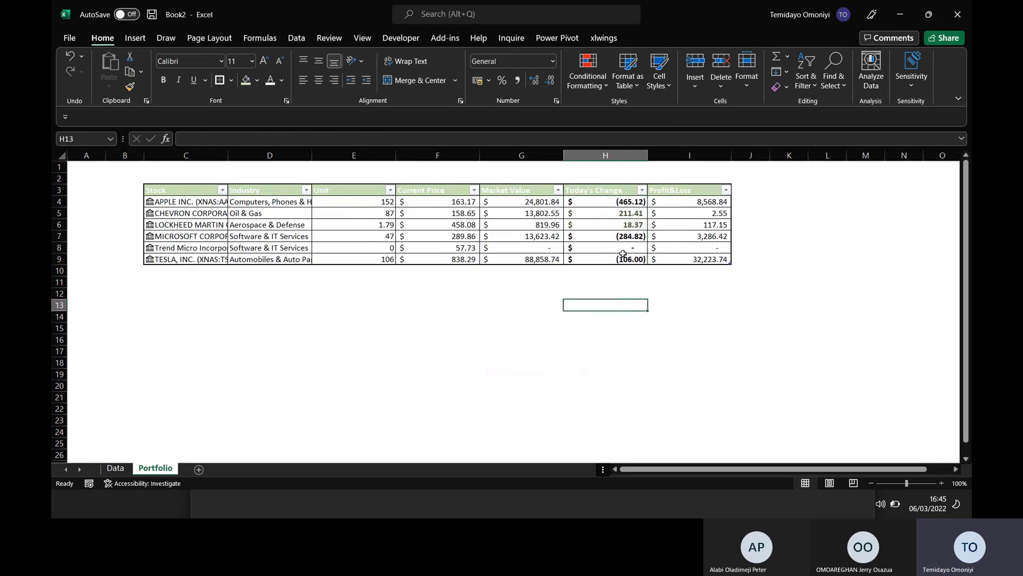
- Add a Less Than 0 conditional formatting rule to the Today's Change values using Light Red Fill with Dark Red Text
left_click(615, 201)
key("ctrl+space")
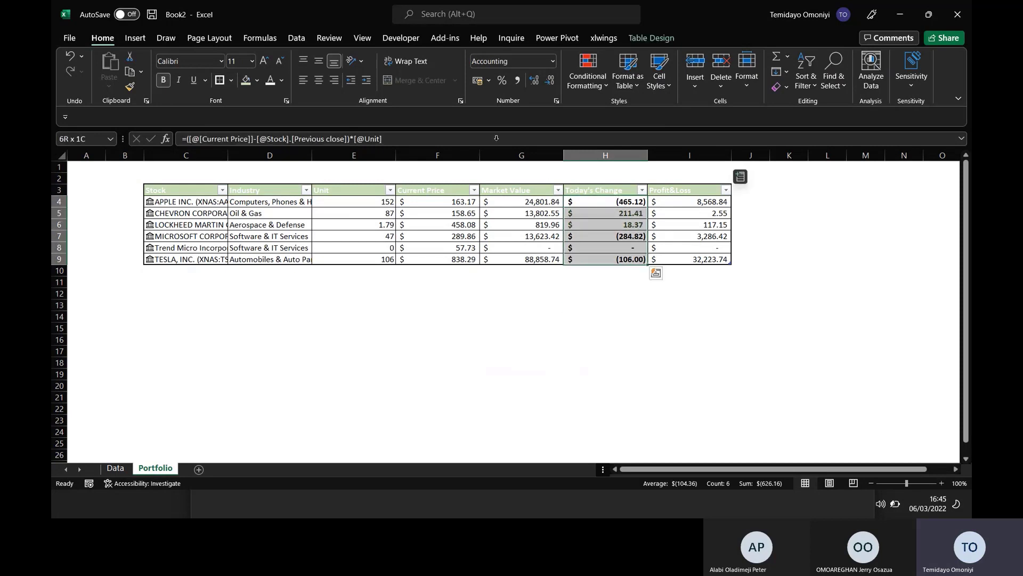
left_click(586, 80)
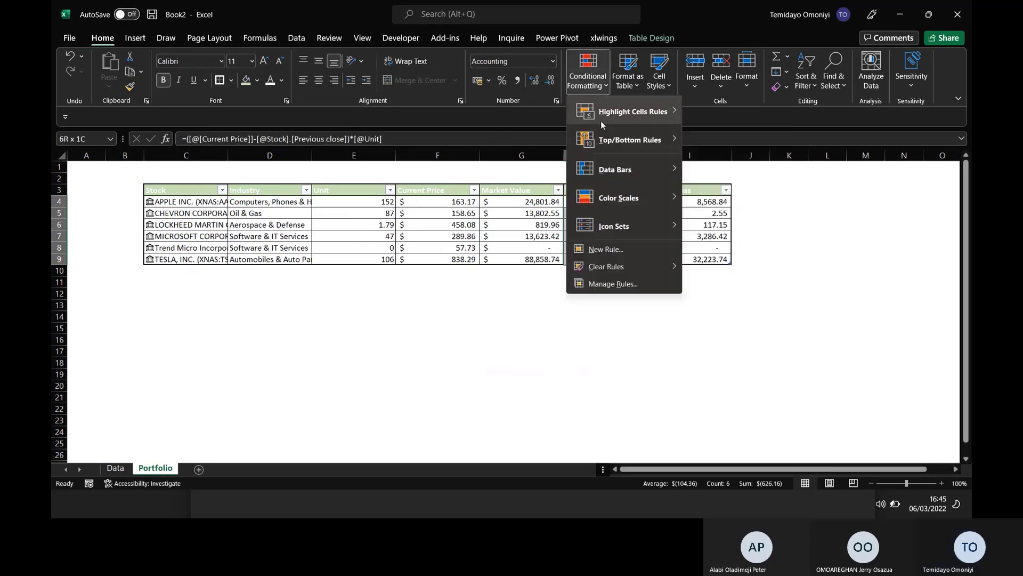
mouse_move(600, 121)
left_click(731, 139)
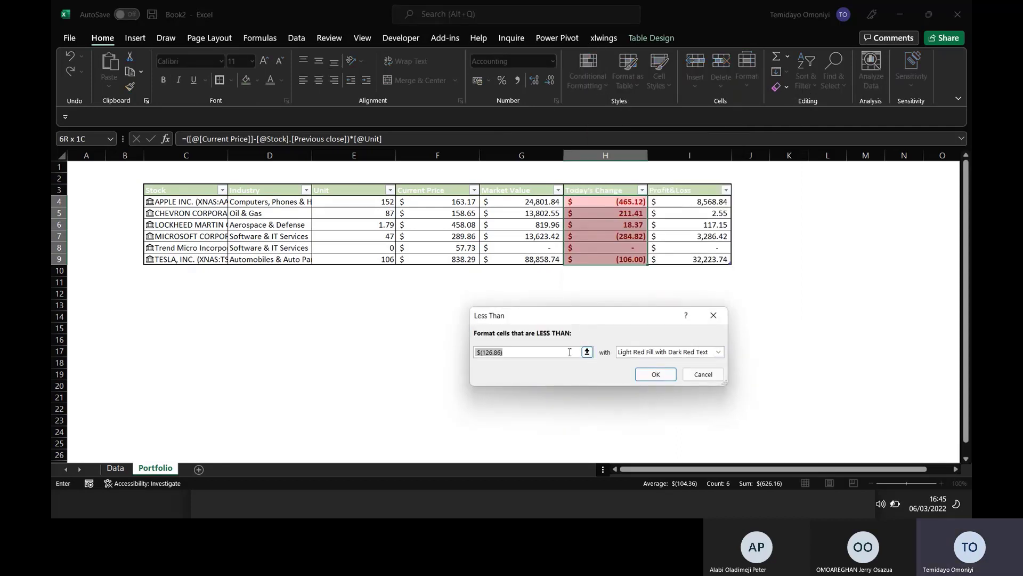
type("0")
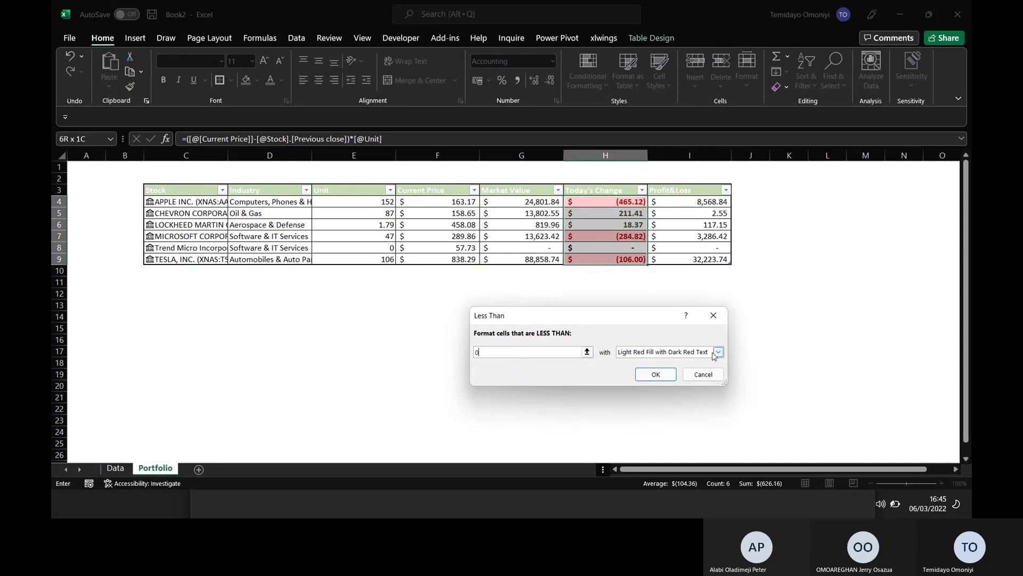
left_click(656, 375)
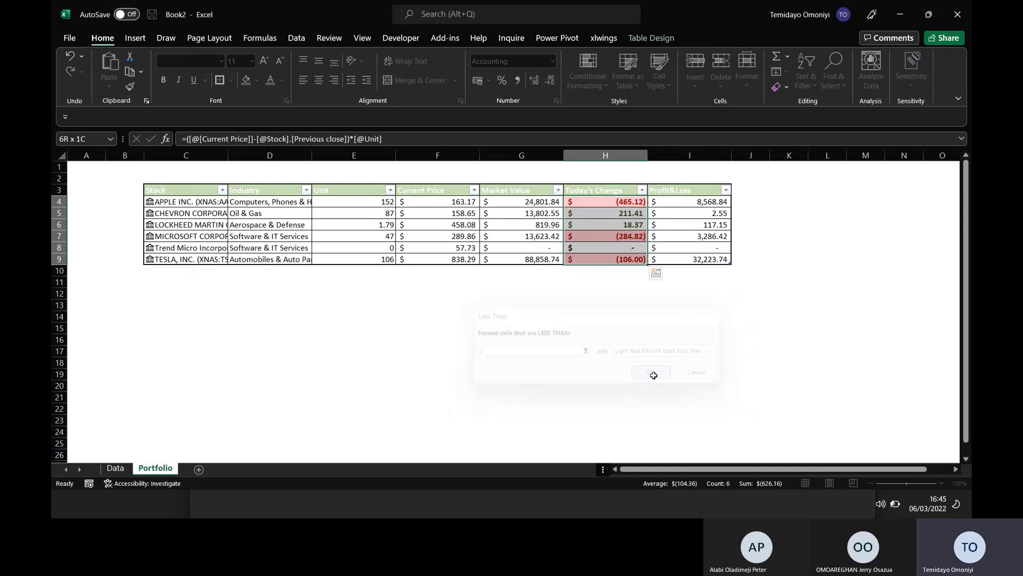
left_click(434, 320)
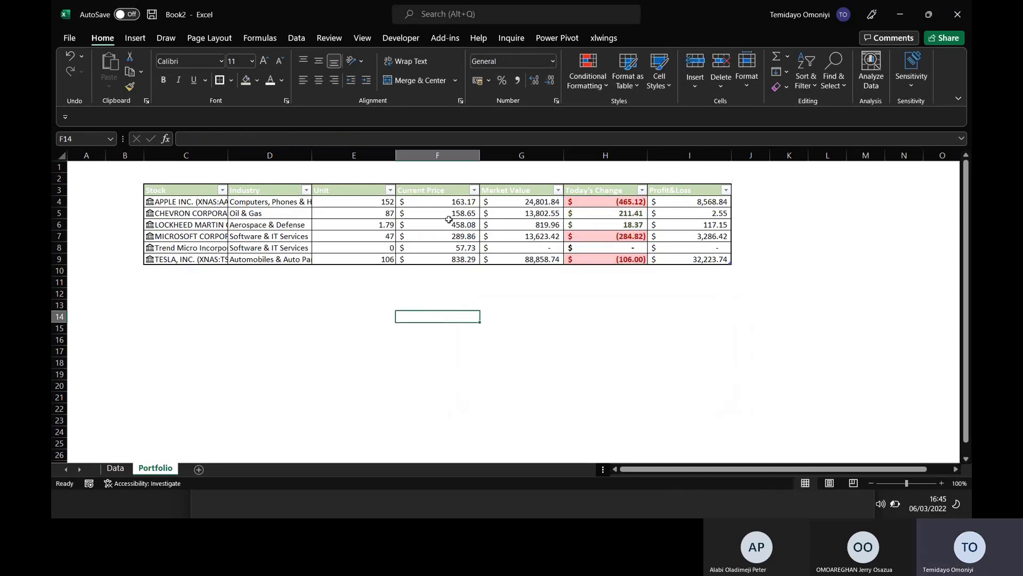
- Apply blue gradient-fill data bars to the Market Value column's values
left_click(497, 198)
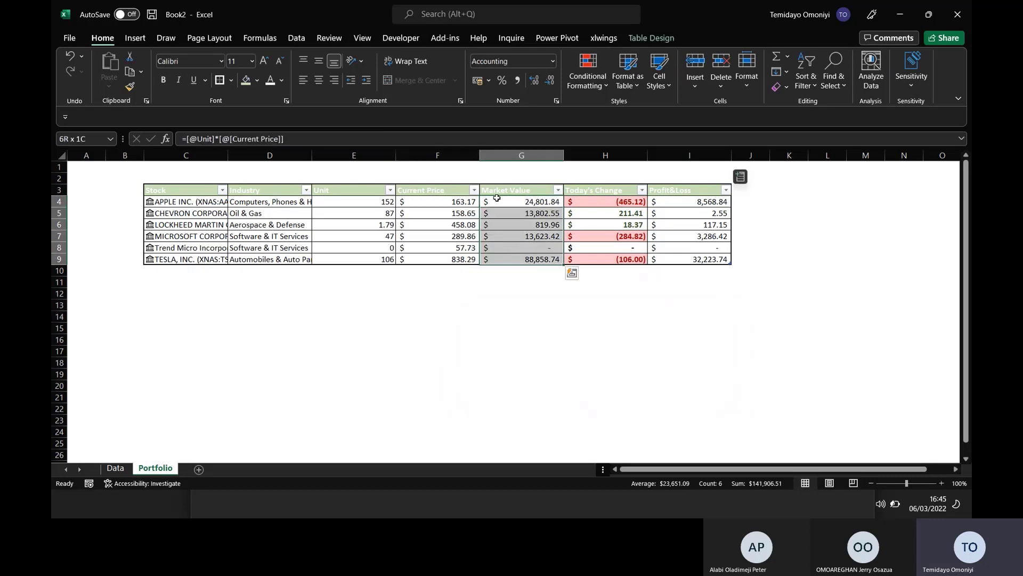
left_click(588, 84)
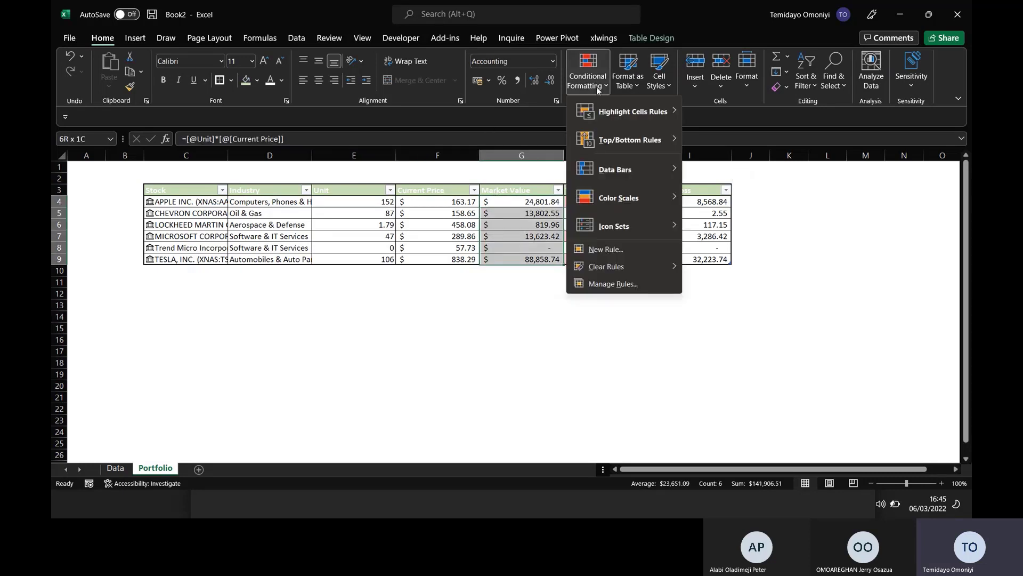
mouse_move(611, 176)
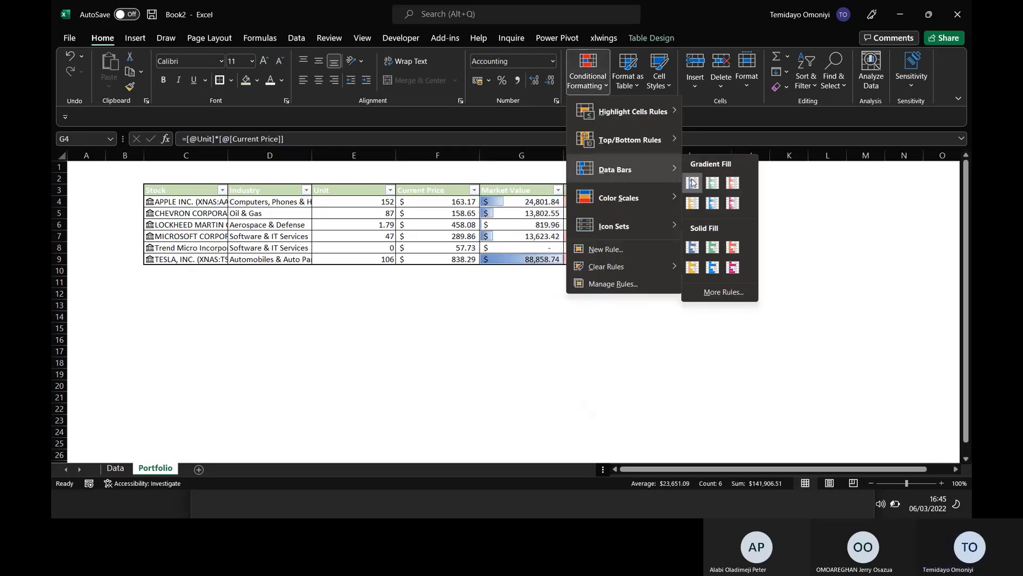
left_click(691, 181)
left_click(582, 317)
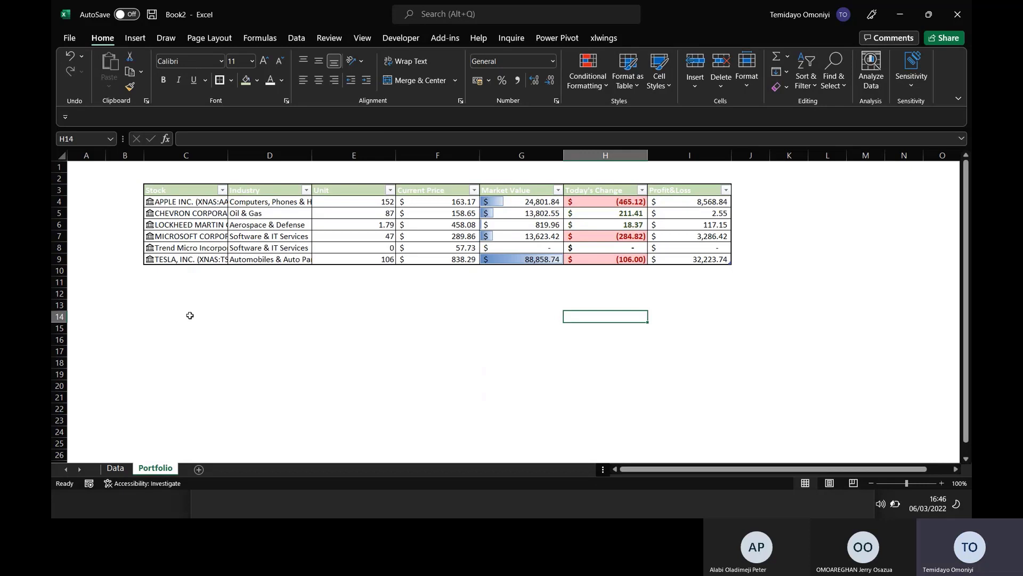
left_click(163, 314)
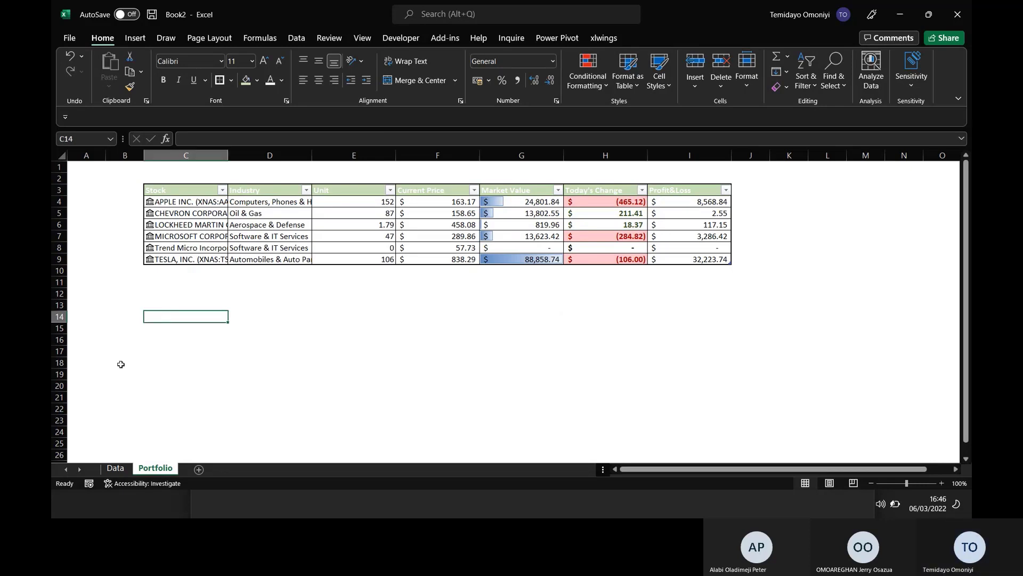
- Add a Trends column to the table beside Profit&Loss and widen it slightly
left_click(741, 190)
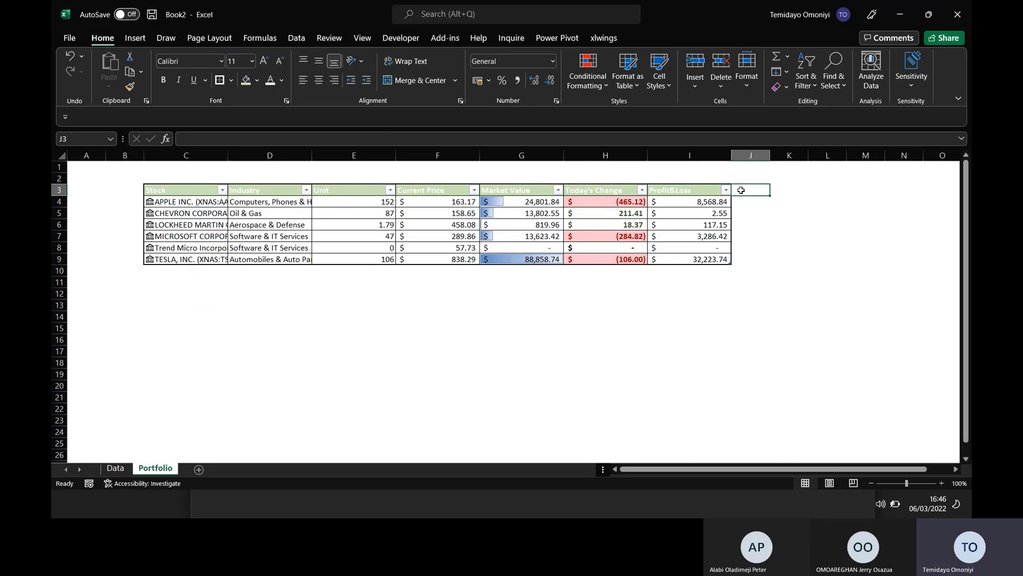
type("Tr")
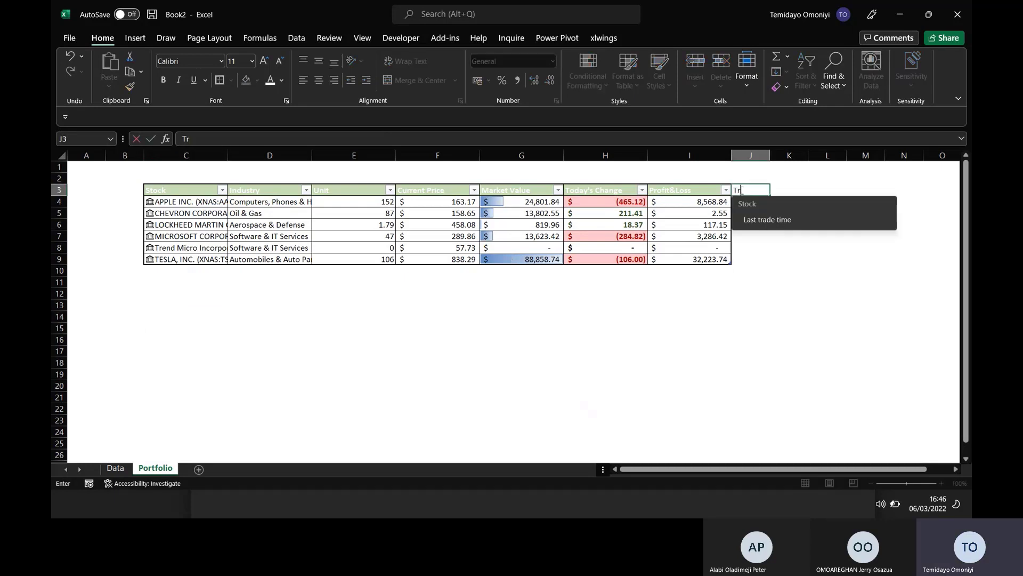
type("ends")
key("Return")
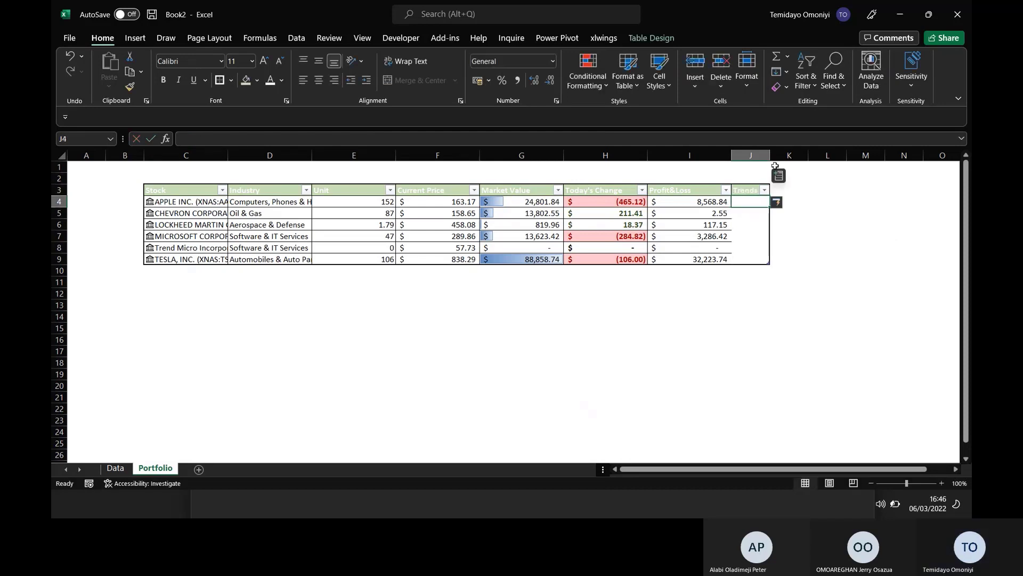
left_click_drag(770, 155, 776, 155)
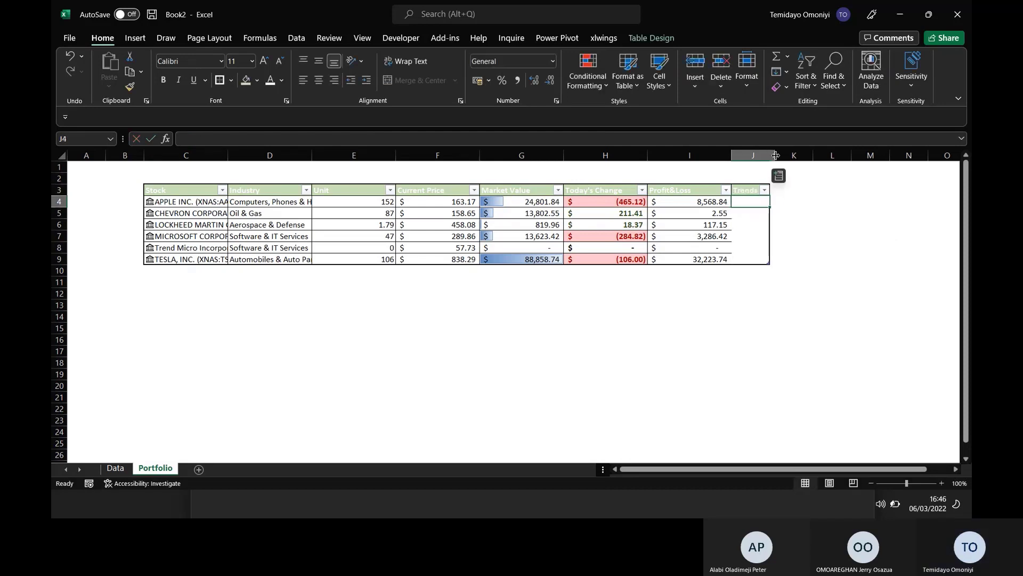
- Begin a STOCKHISTORY formula in L4 that references Apple's Stock cell and uses DATE(2020,1,1) as the start date
left_click(801, 204)
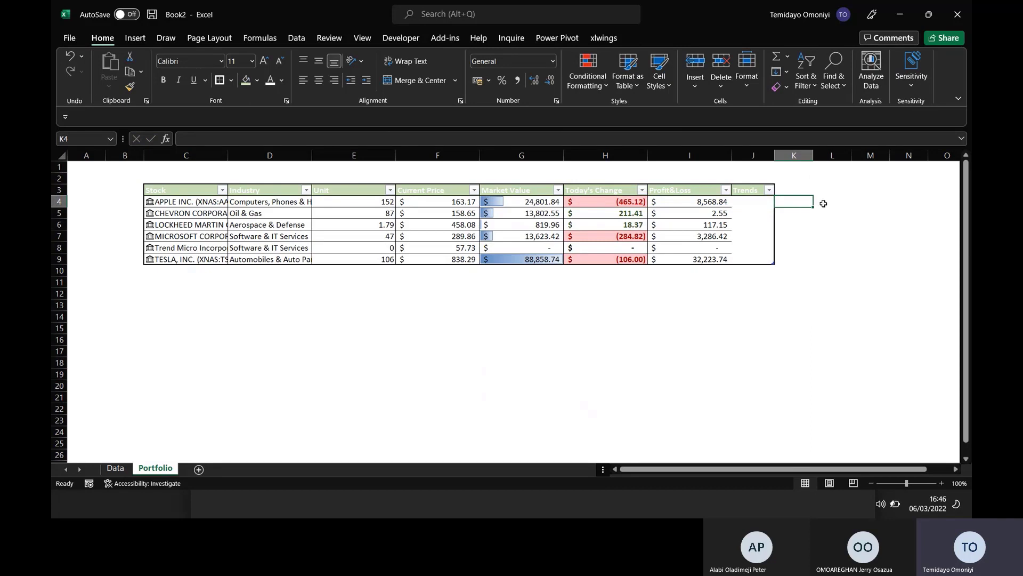
left_click(823, 204)
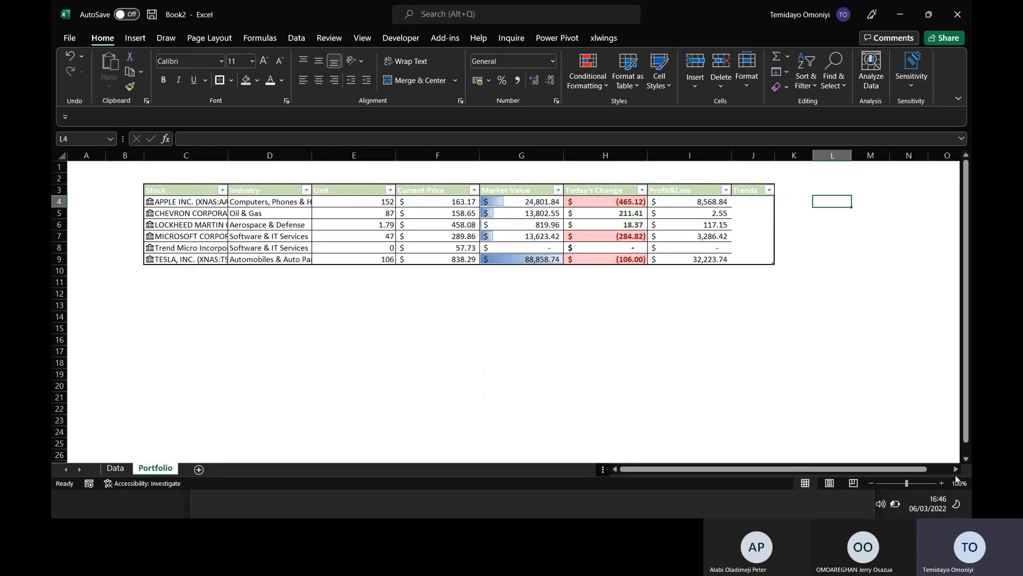
left_click(956, 469)
left_click(955, 469)
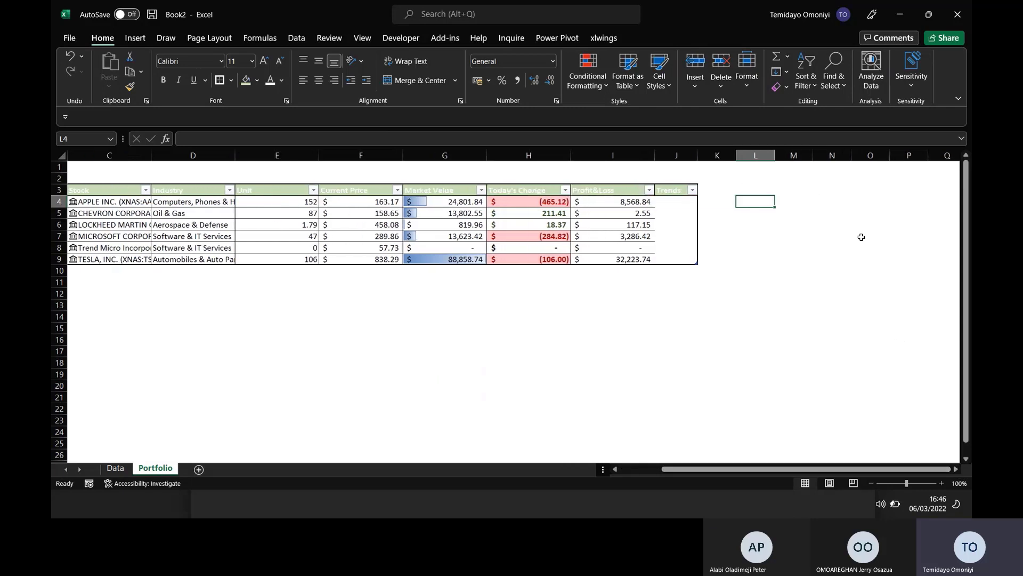
type("=sto")
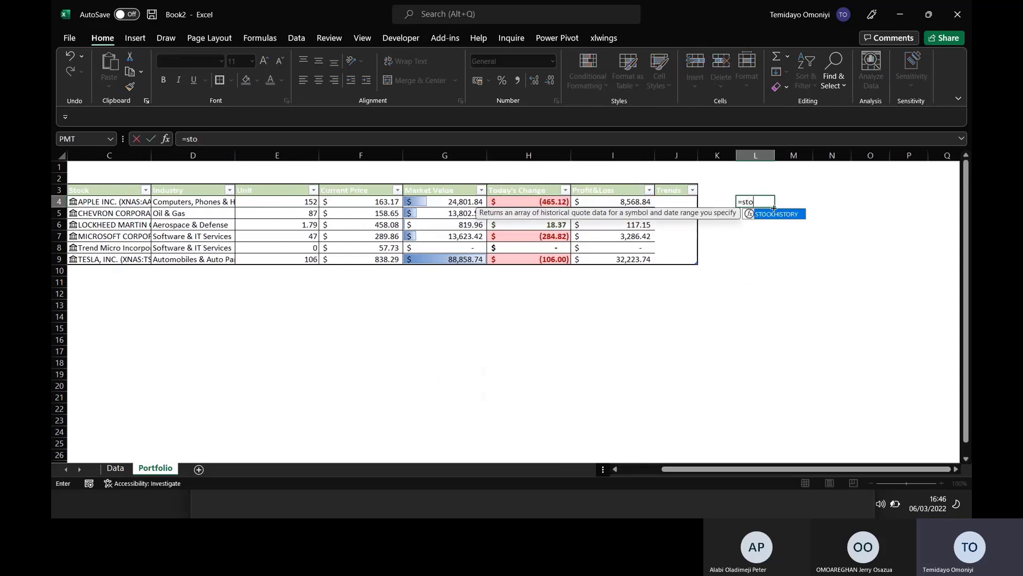
key("Tab")
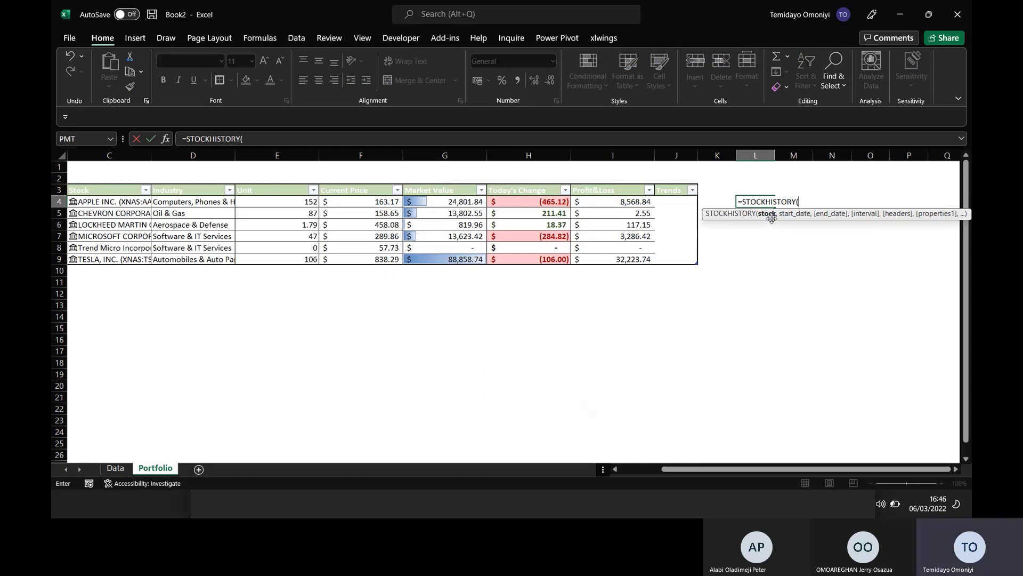
left_click(91, 201)
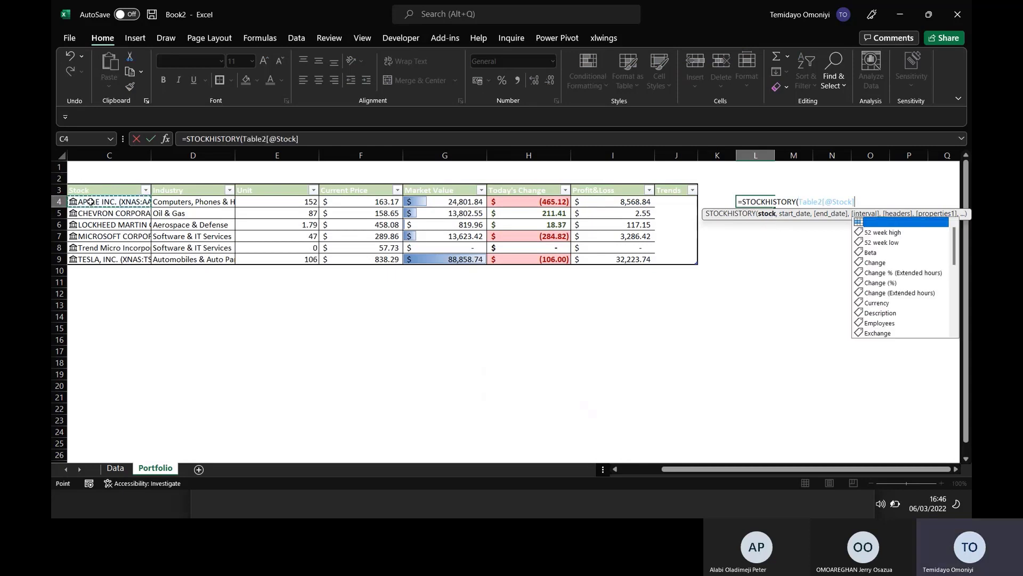
type(",")
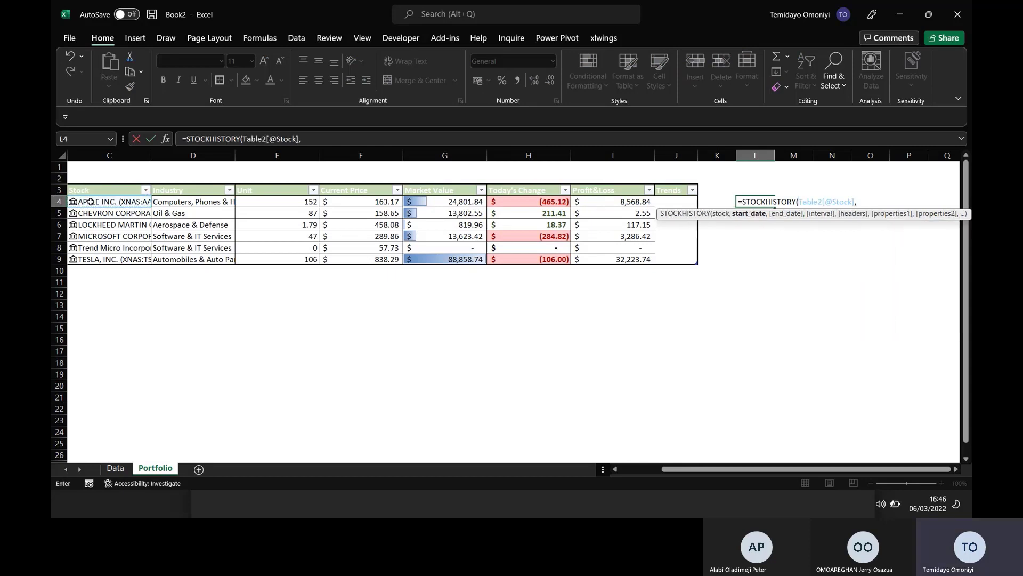
type("date")
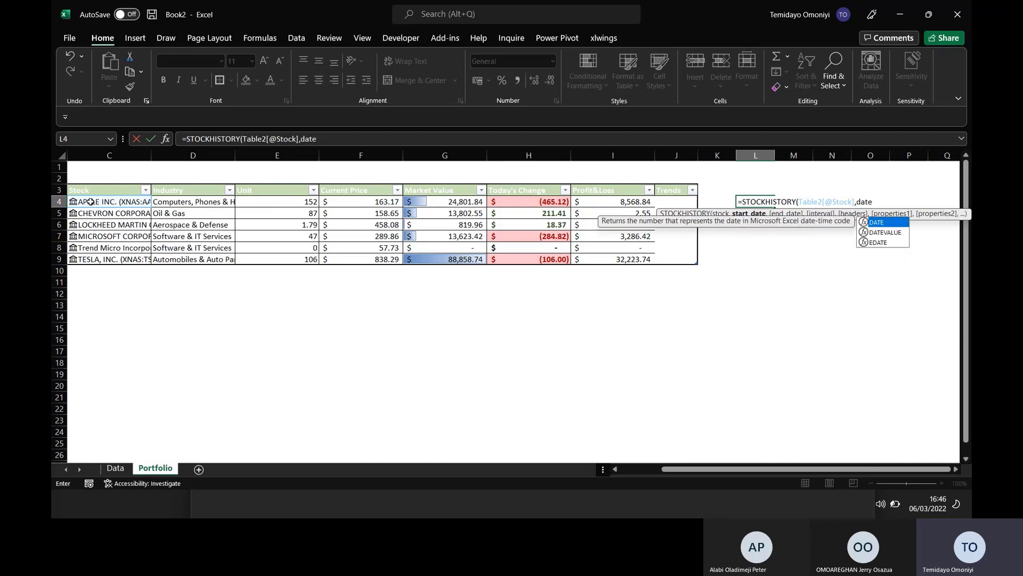
key("Tab")
type("202")
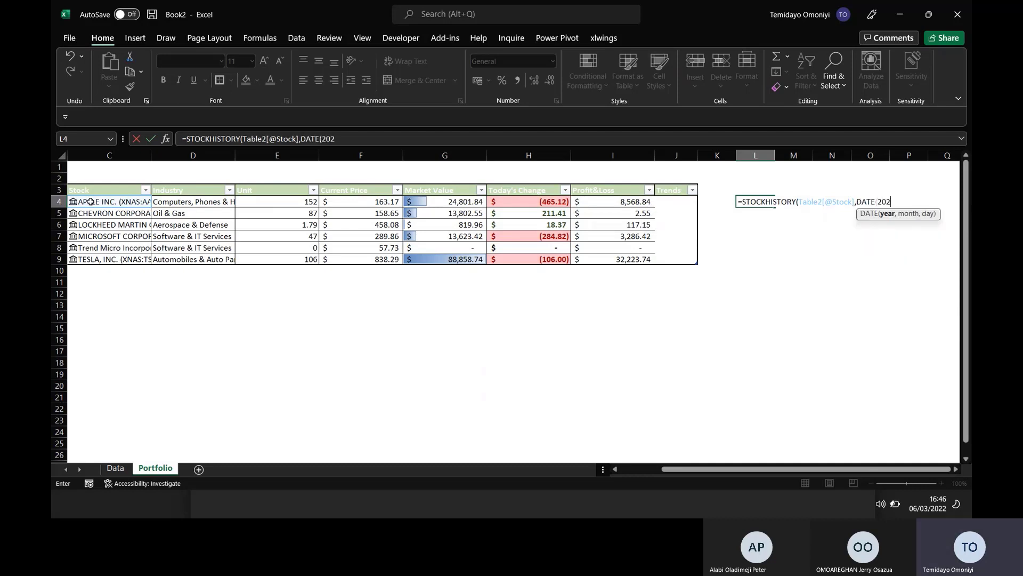
type("0,1,1),")
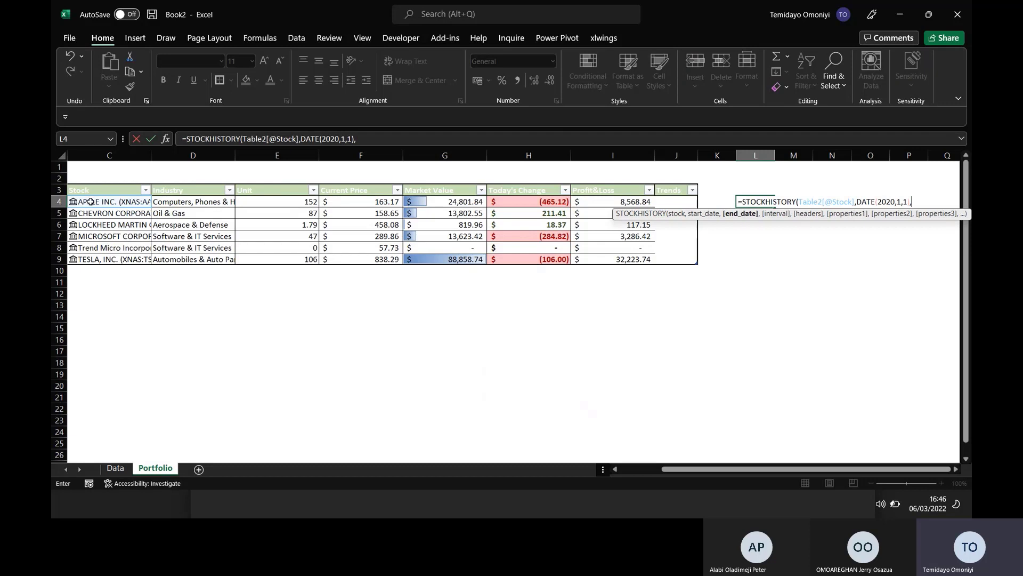
- Complete the L4 stock history formula with TODAY() as end date, daily interval 0, no headers (0) and Close (1) as the property
type("toad")
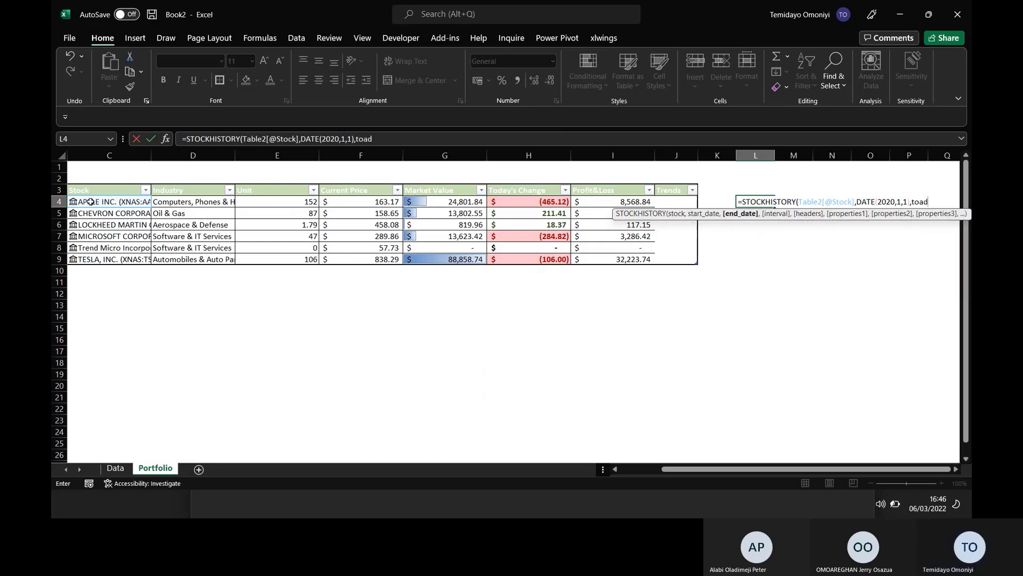
key("BackSpace")
key("BackSpace")
type("da")
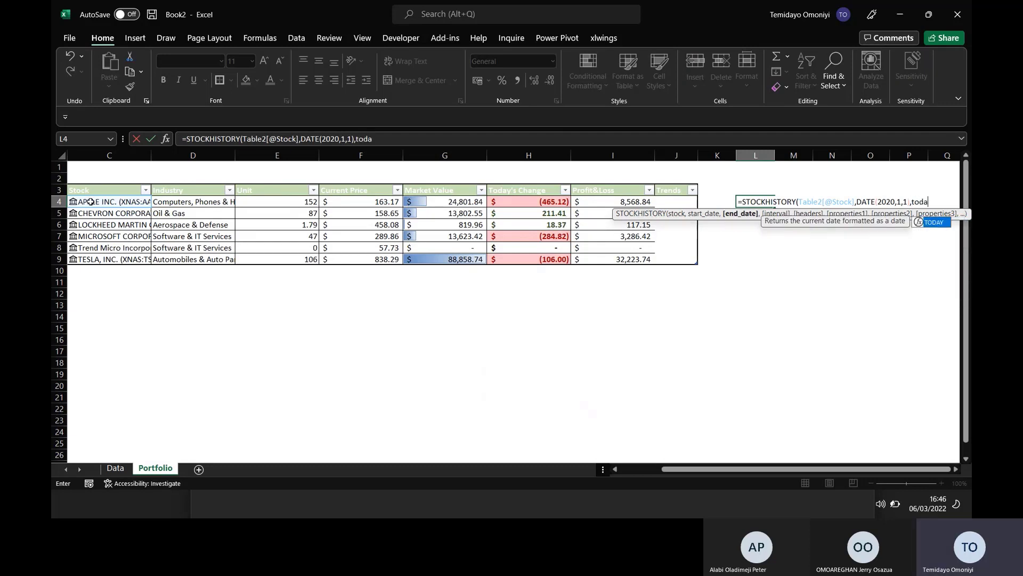
type("y")
key("Tab")
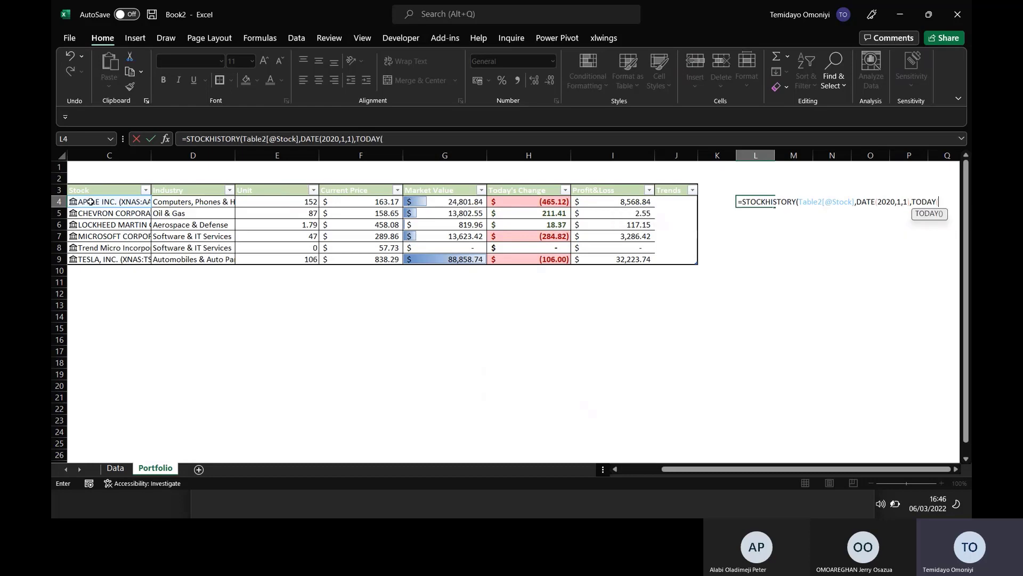
type("),")
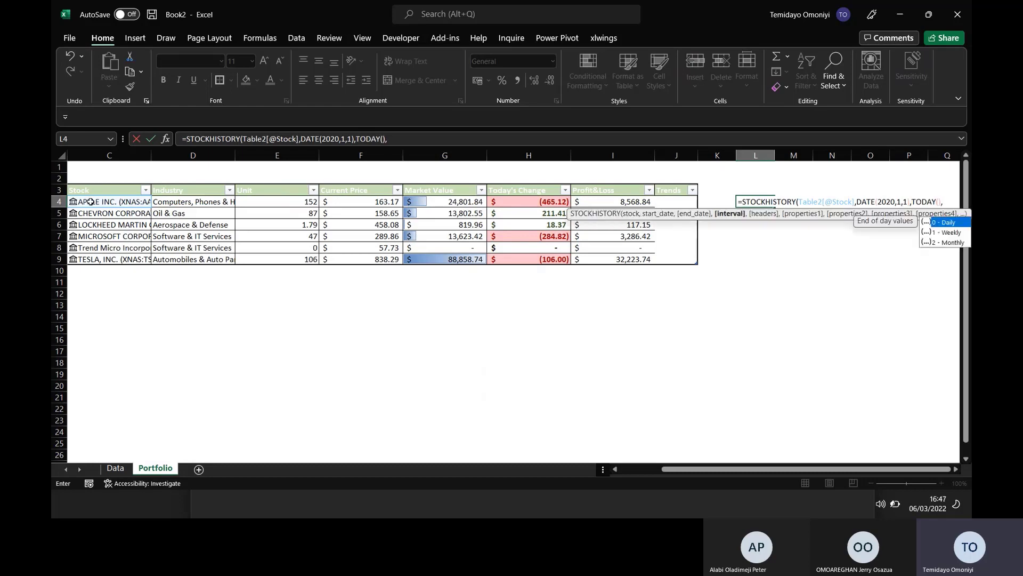
type("0,")
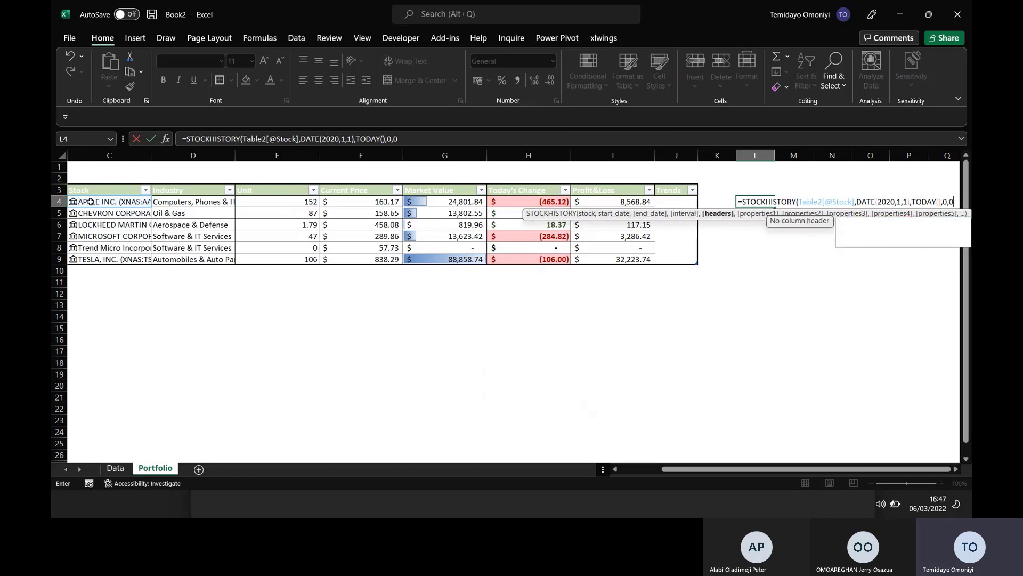
type("0,")
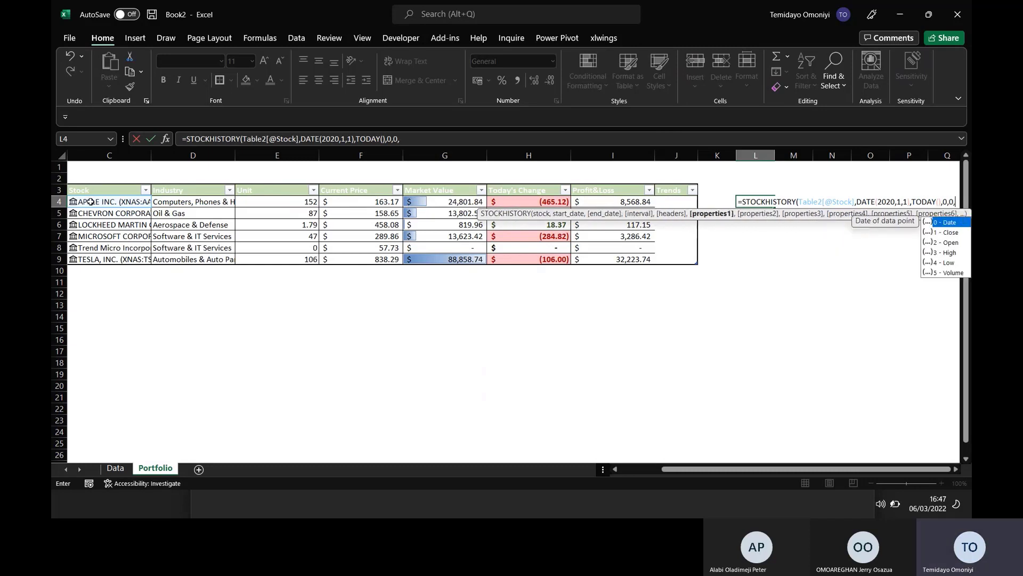
type("1)")
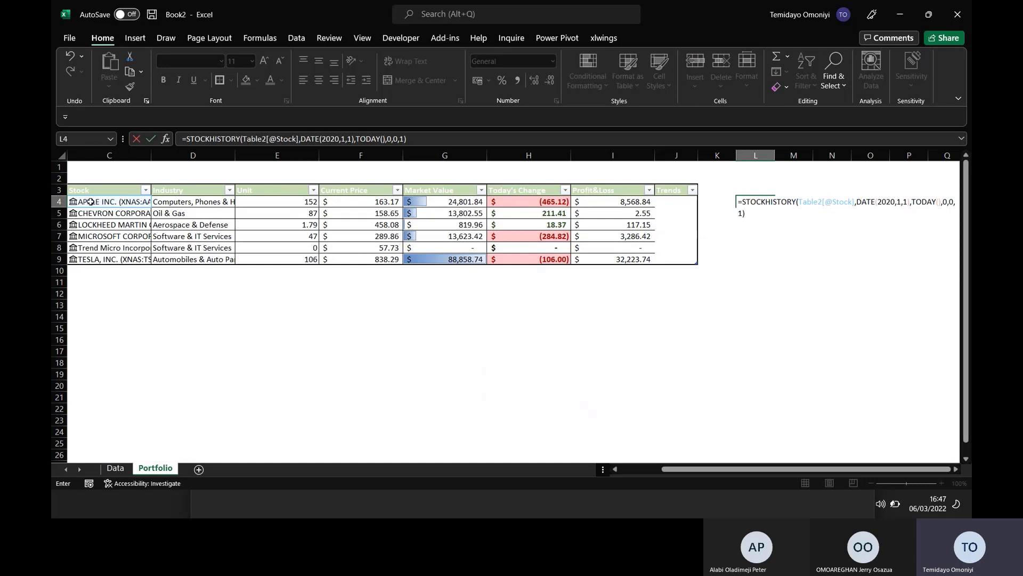
key("Return")
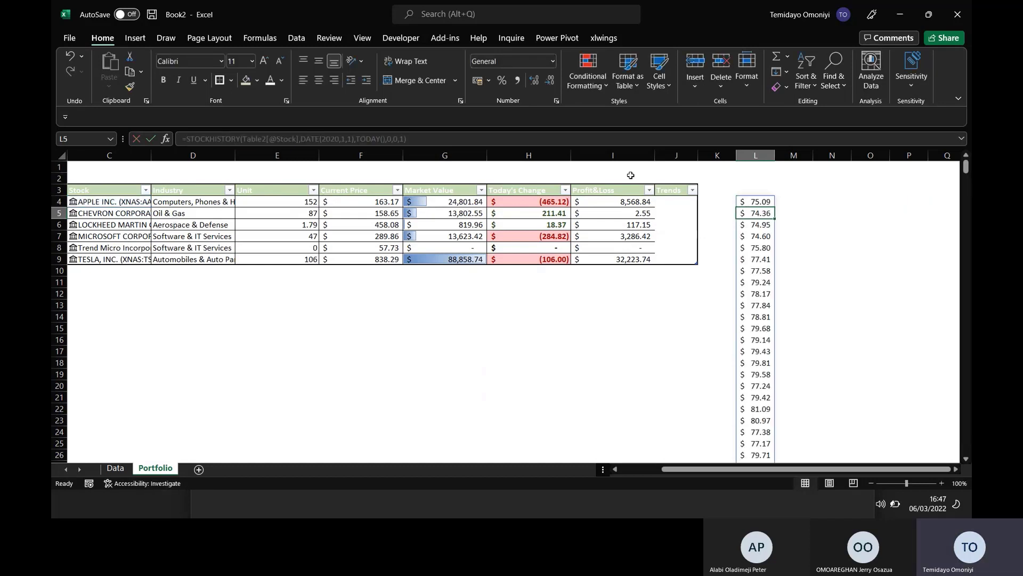
- Wrap the L4 stock history formula in TRANSPOSE and fill it down through L9 for all the stocks
left_click(756, 202)
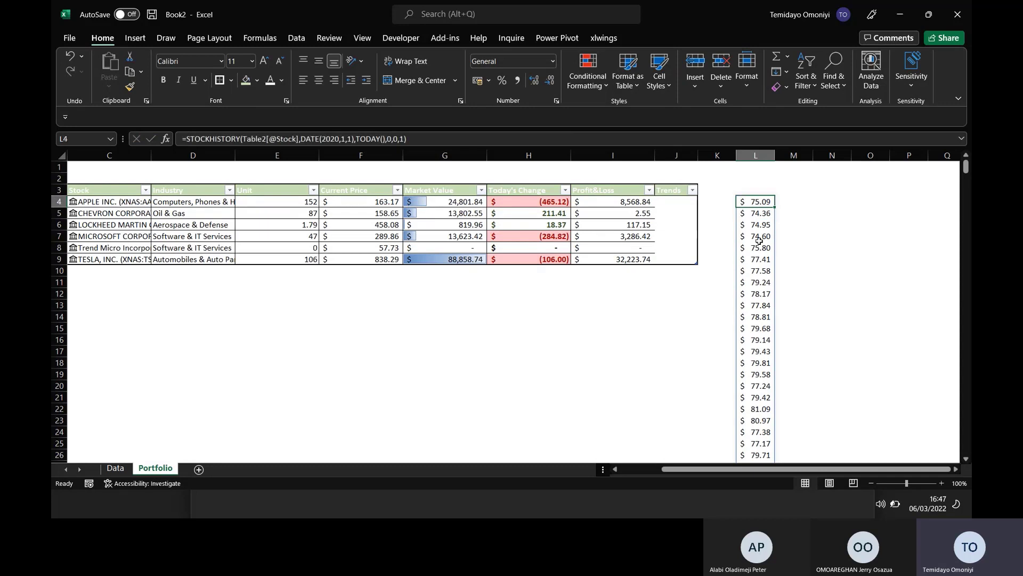
left_click(186, 138)
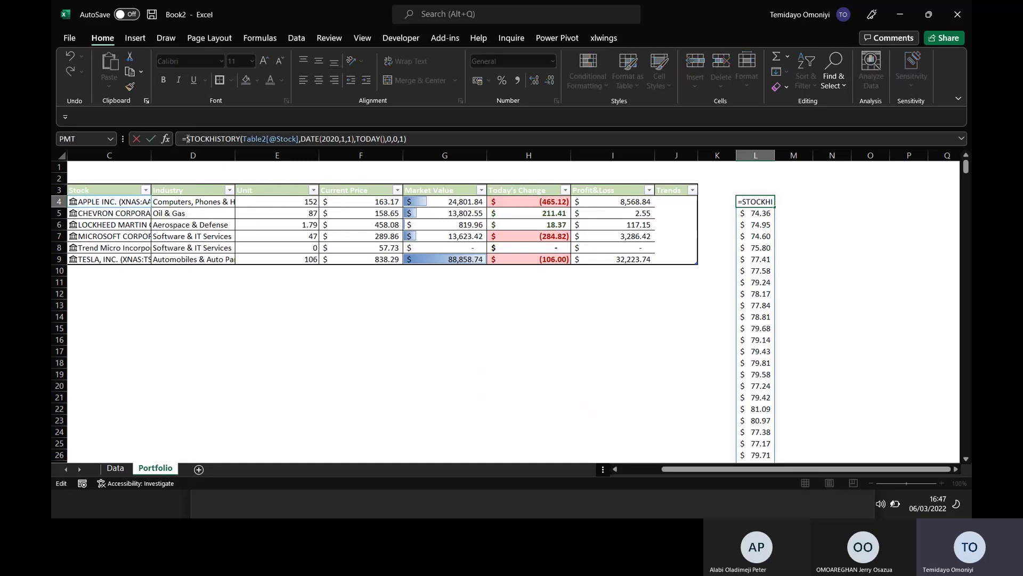
type("tra")
key("Down")
key("Tab")
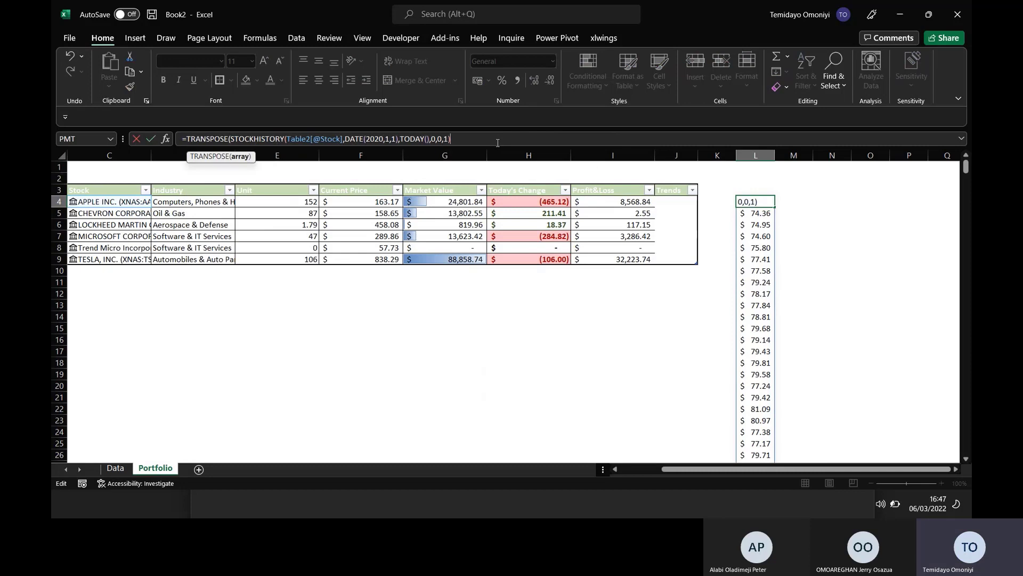
key("Return")
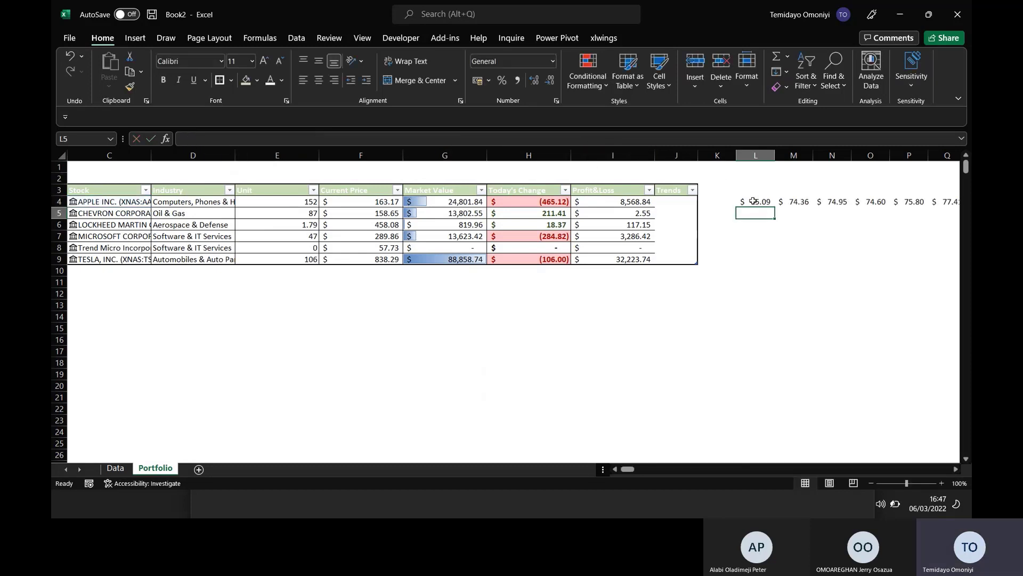
left_click(753, 202)
left_click_drag(774, 209, 775, 264)
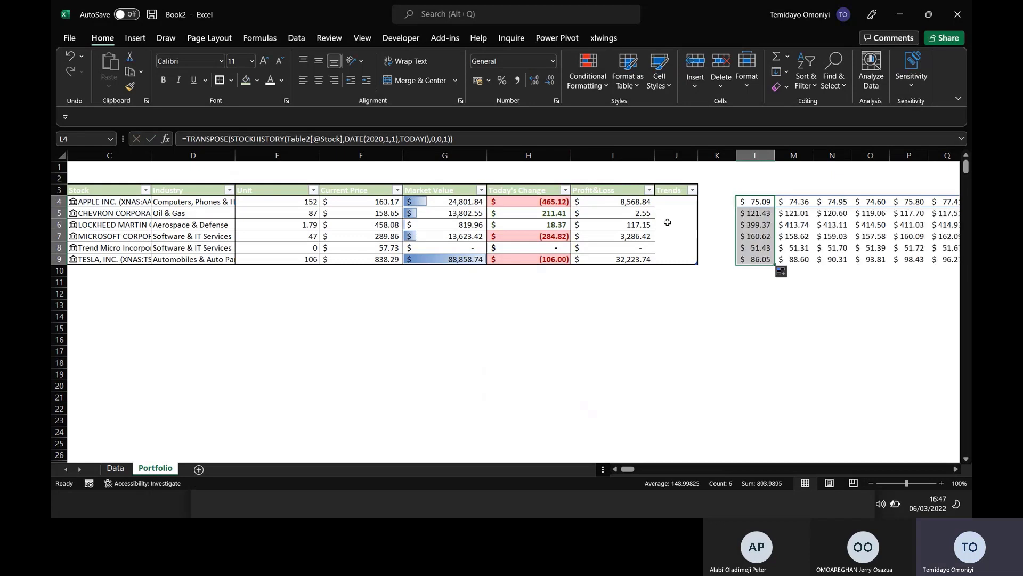
- Insert line sparklines in the Trends cells J4:J9 using the price history in L4:UM9 as the data range
left_click(662, 201)
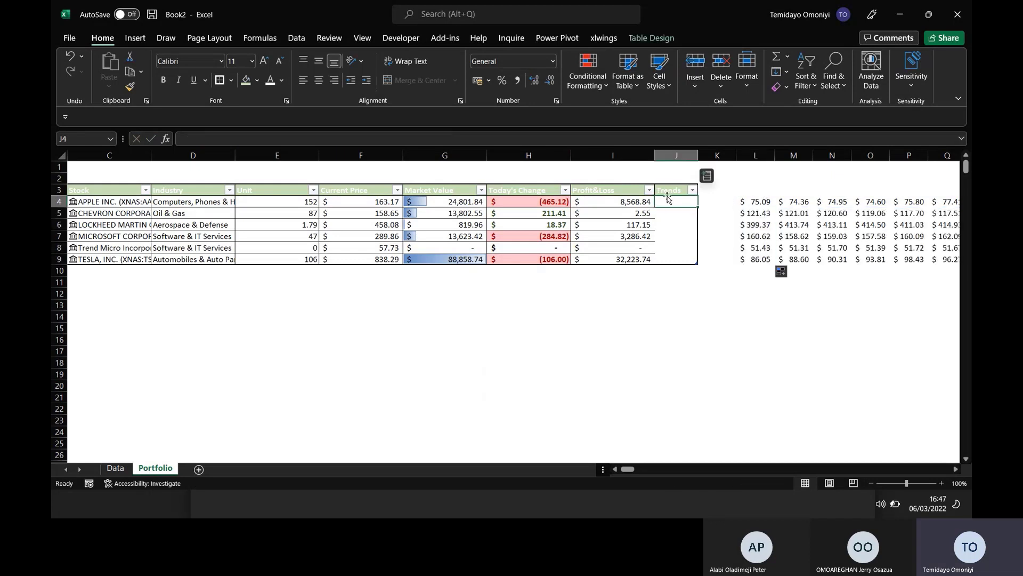
left_click_drag(669, 205, 665, 257)
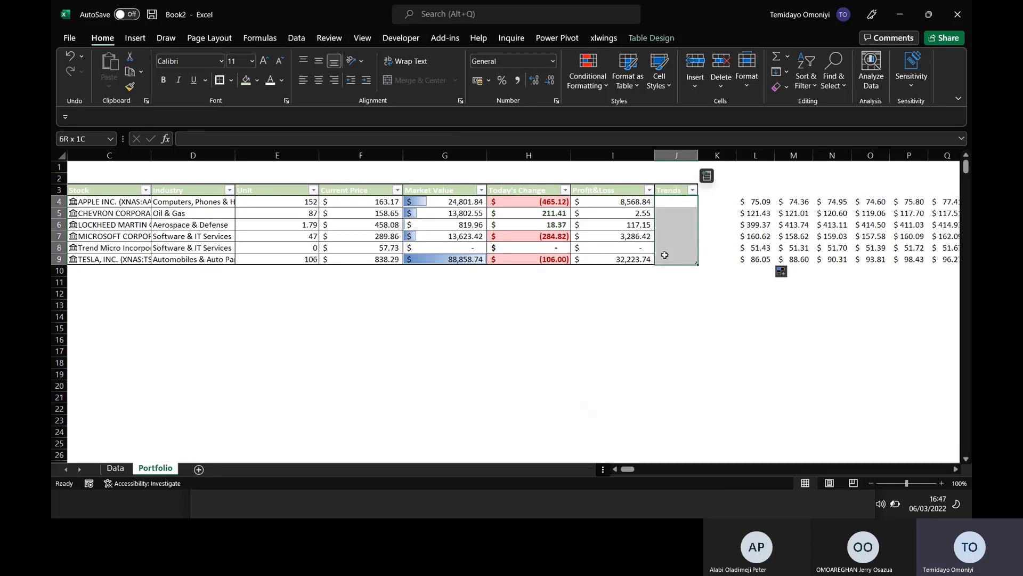
left_click(135, 37)
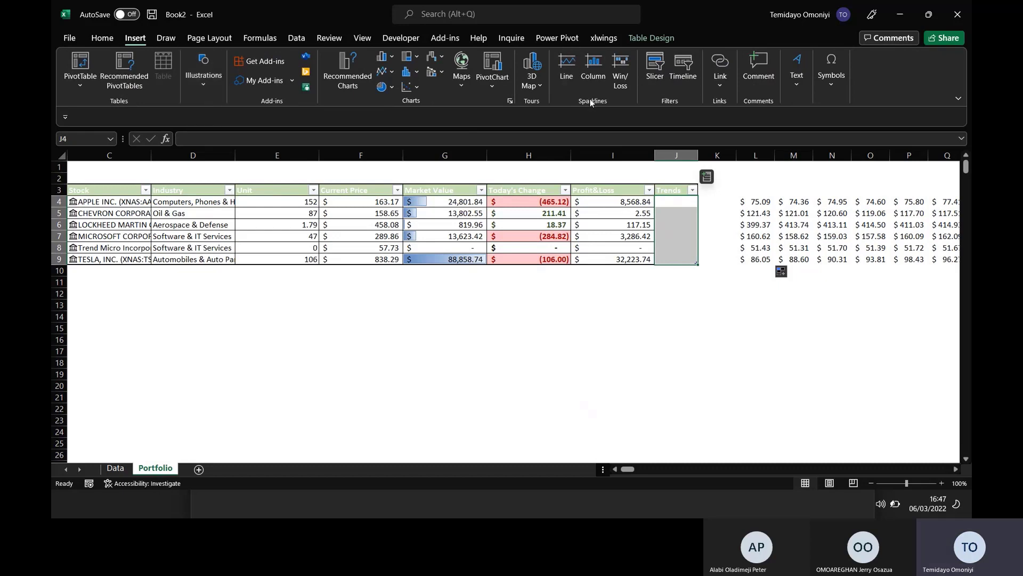
left_click(565, 66)
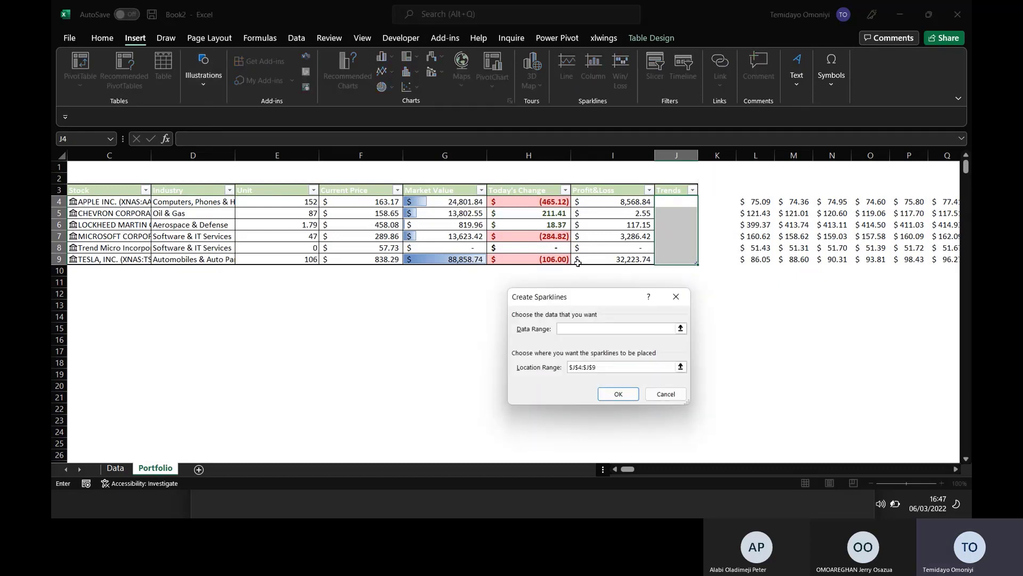
left_click(681, 328)
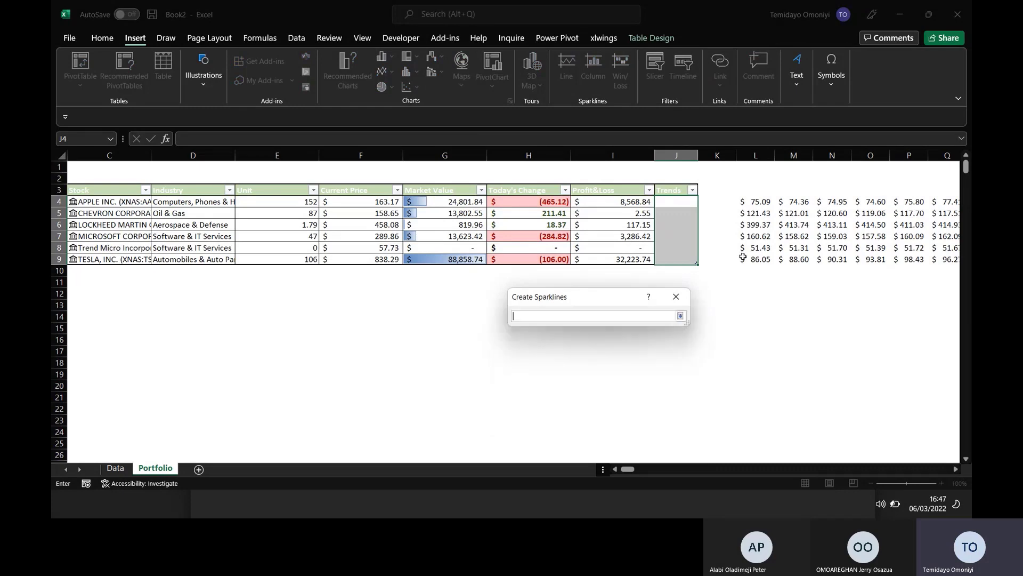
left_click(751, 202)
key("ctrl+shift+Down")
key("ctrl+shift+Right")
left_click(681, 316)
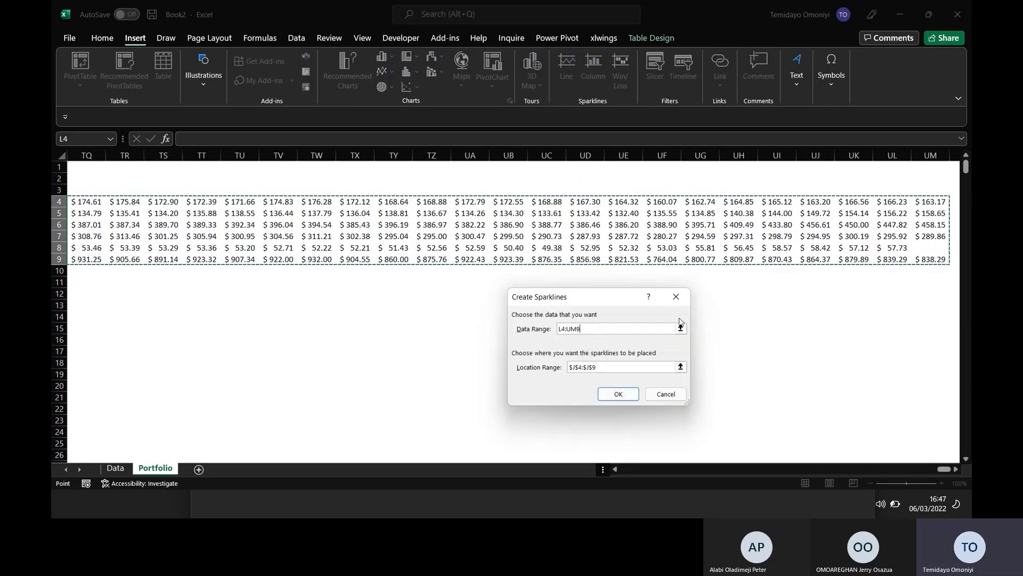
left_click(618, 395)
scroll(439, 405, "left", 20)
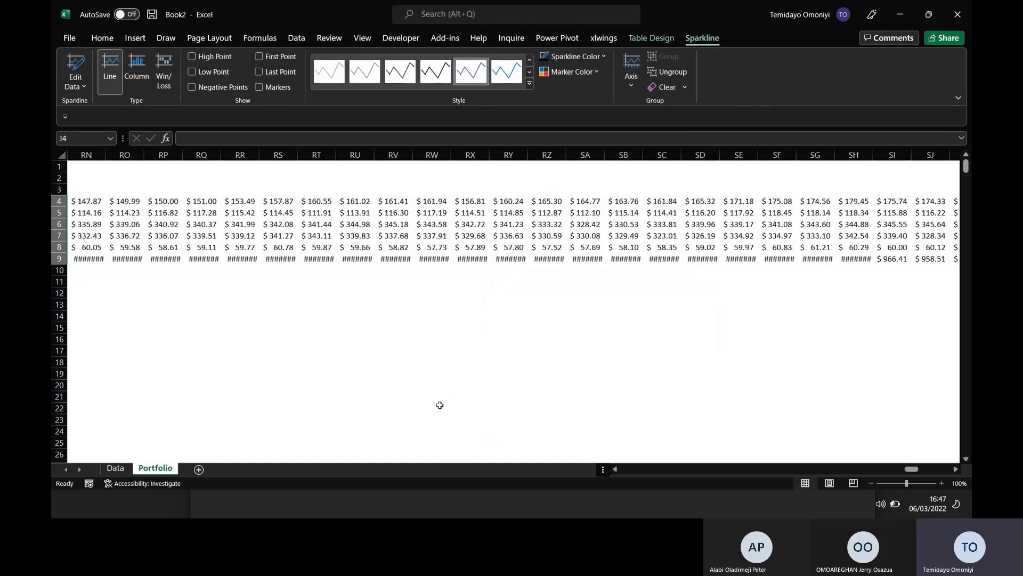
scroll(456, 405, "left", 20)
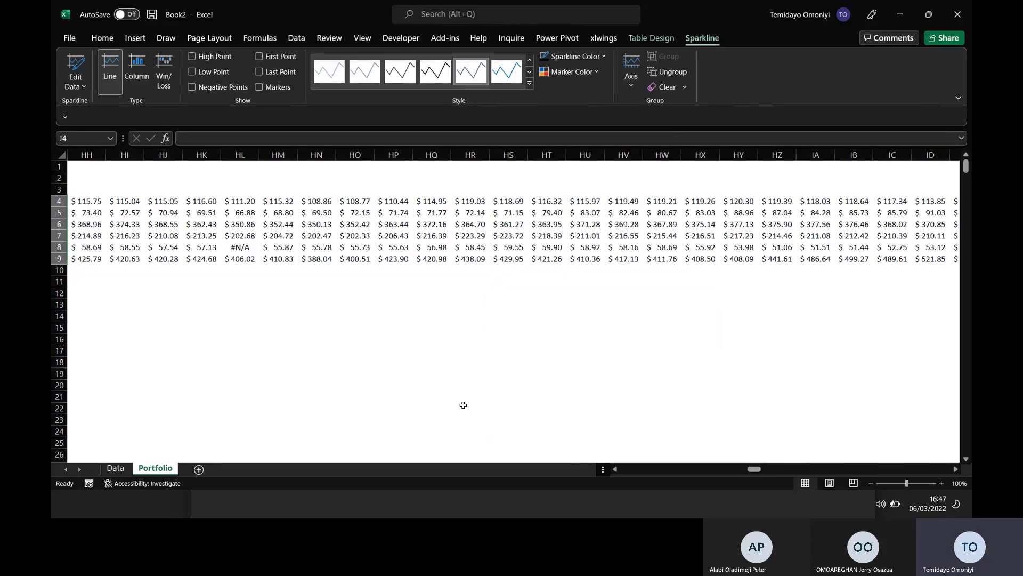
scroll(564, 398, "left", 5)
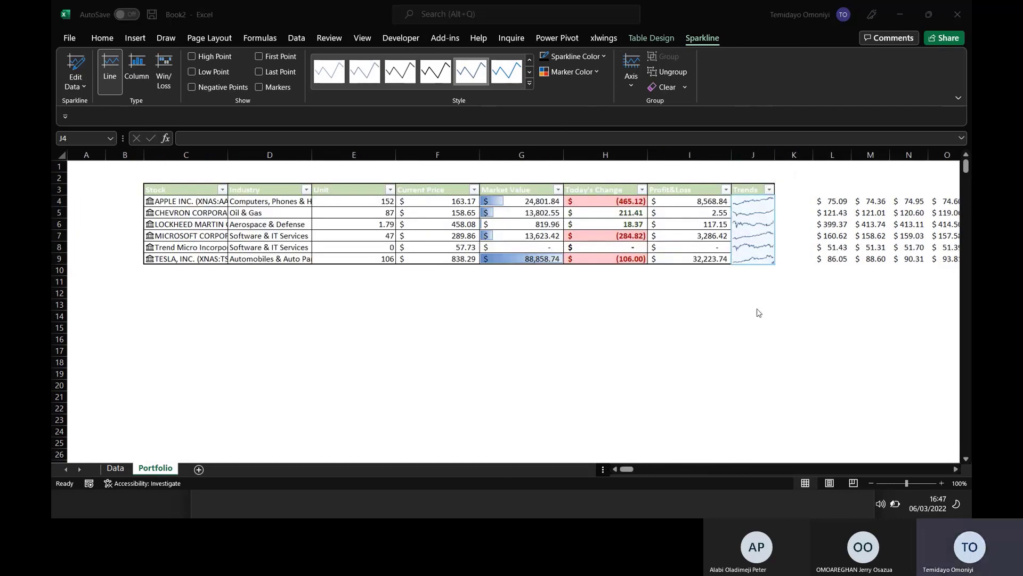
key("alt+Tab")
key("alt+Tab")
key("alt+Tab")
key("alt+Tab")
key("alt+Tab")
key("alt+Tab")
key("alt+Tab")
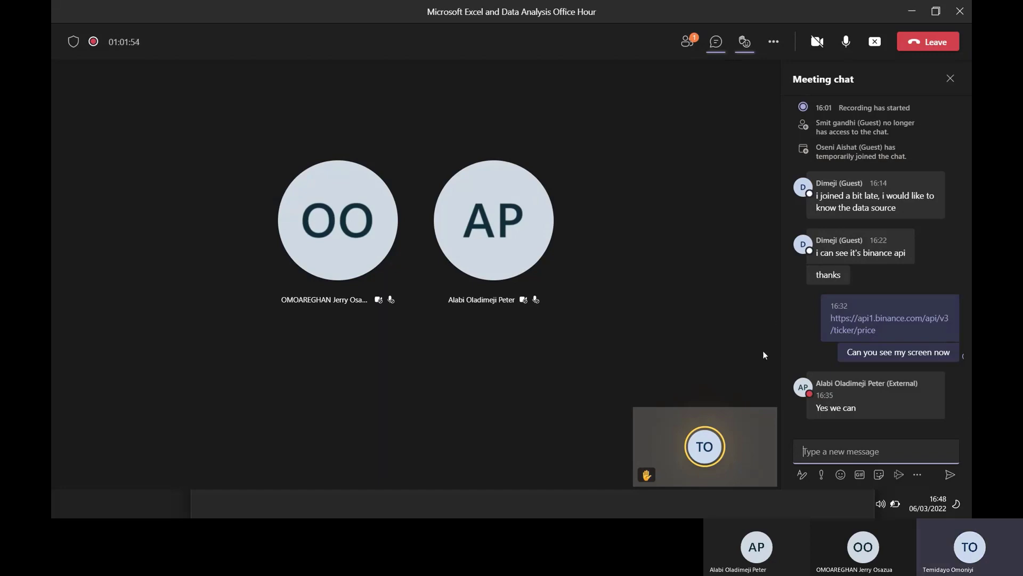
key("alt+Tab")
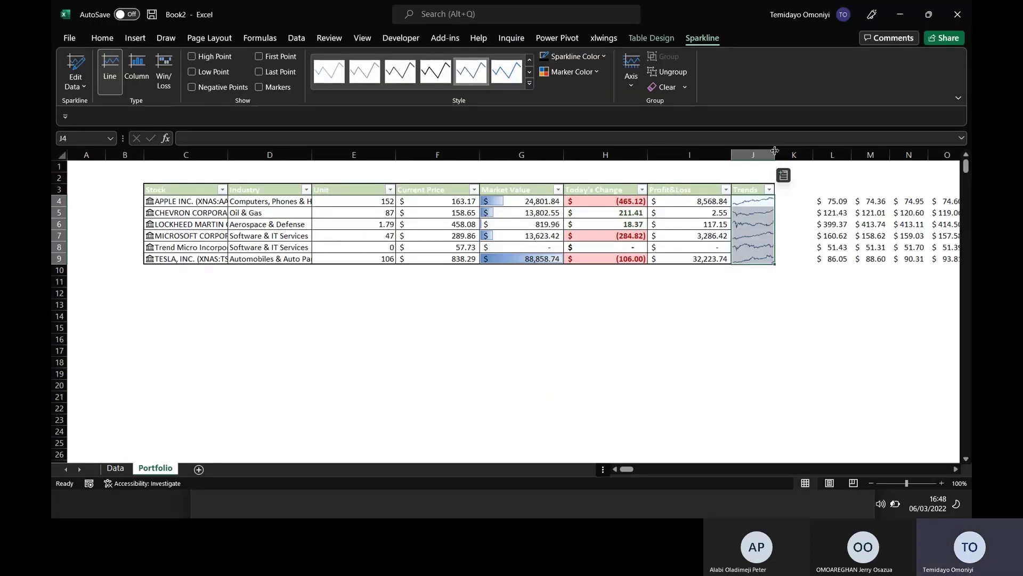
- Widen the Trends column to about one and a half times its width to stretch the sparklines
left_click_drag(776, 151, 798, 151)
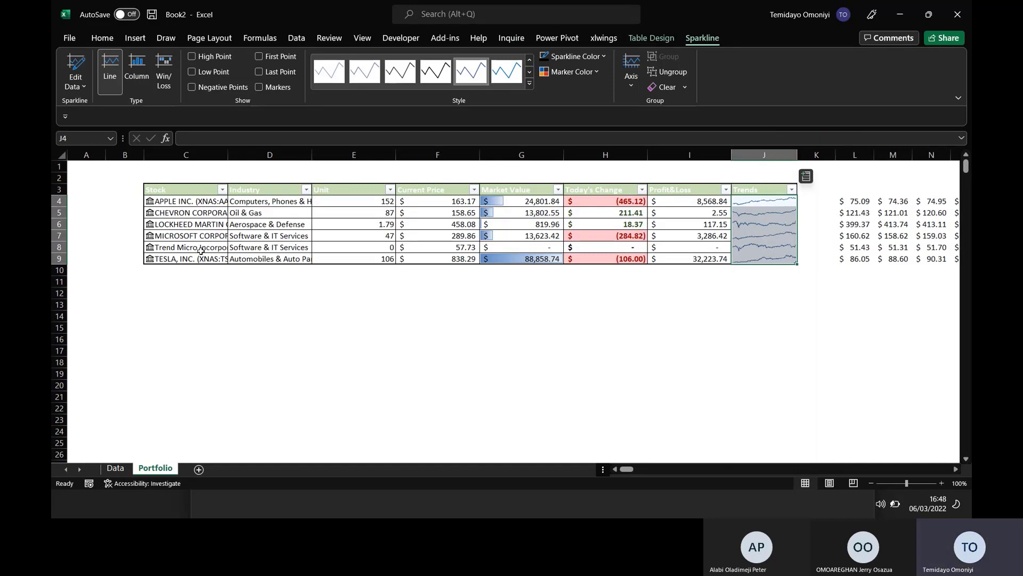
- Enter the heading "Based on Industry" in cell C12 below the portfolio table
left_click(169, 292)
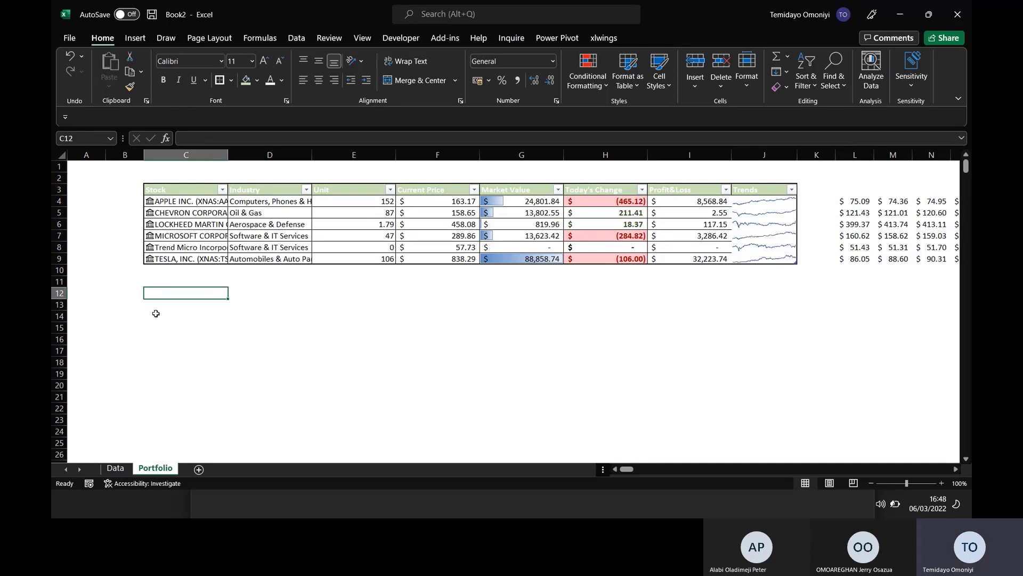
type("Base")
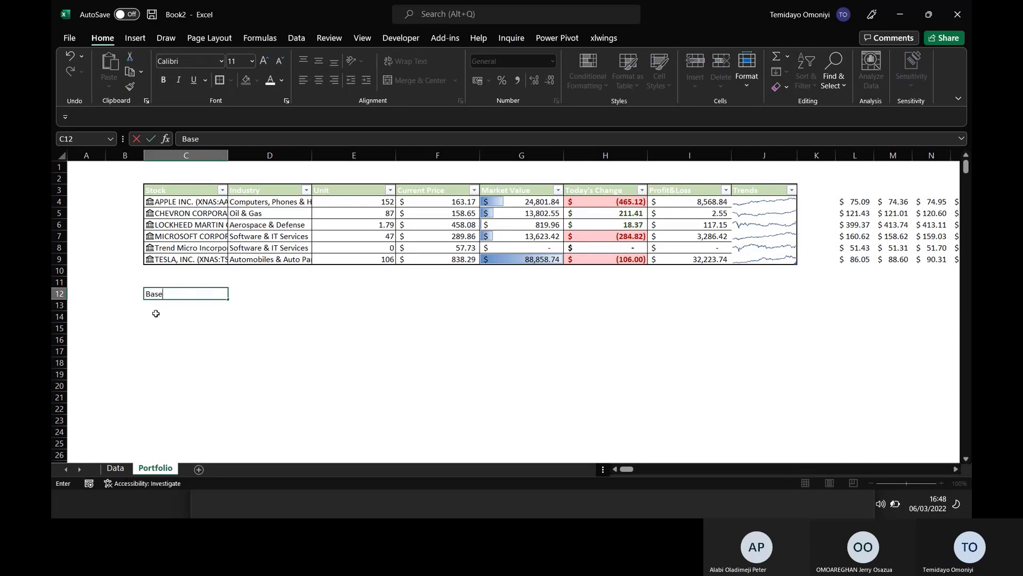
type("d on Ind")
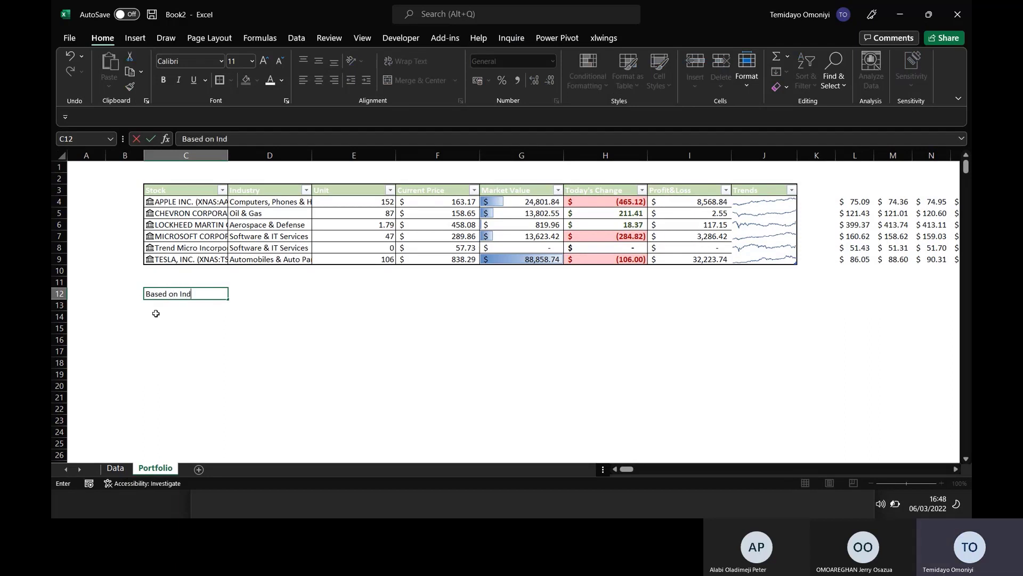
type("ustry")
key("Return")
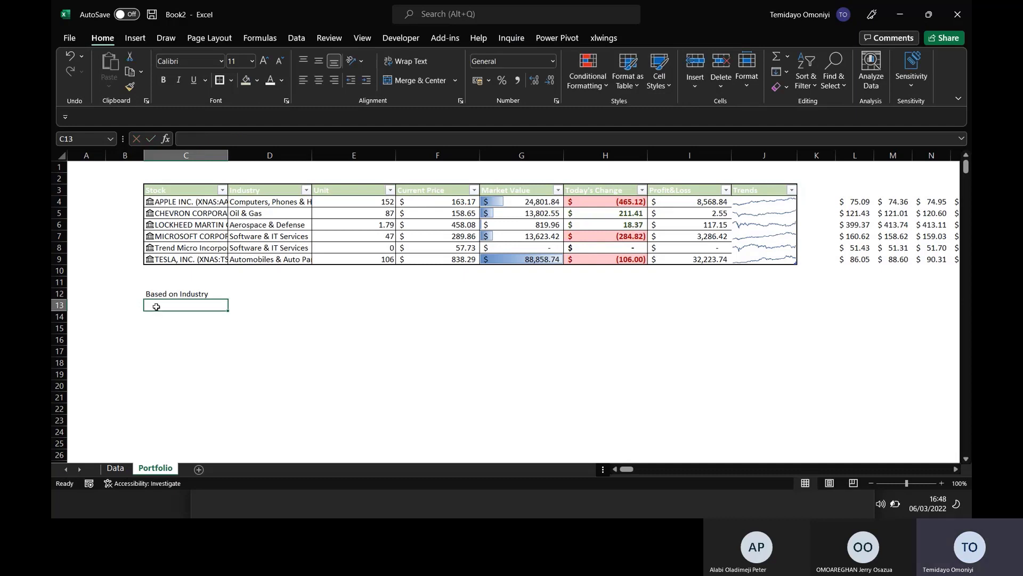
- List the sorted unique industries from C13 down with the formula =SORT(UNIQUE(Table2[Industry]))
type("=un")
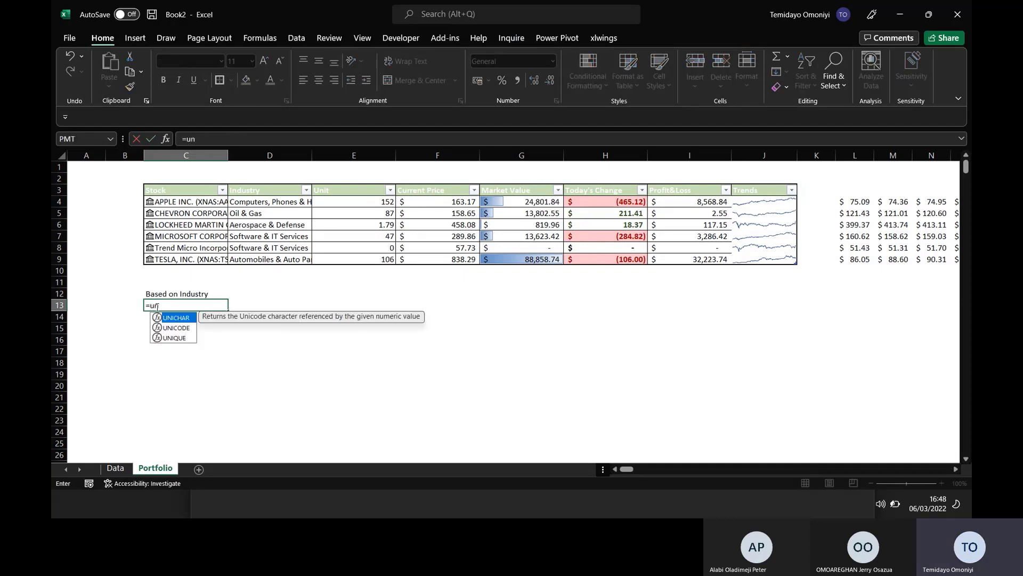
key("Down")
key("Down")
key("Tab")
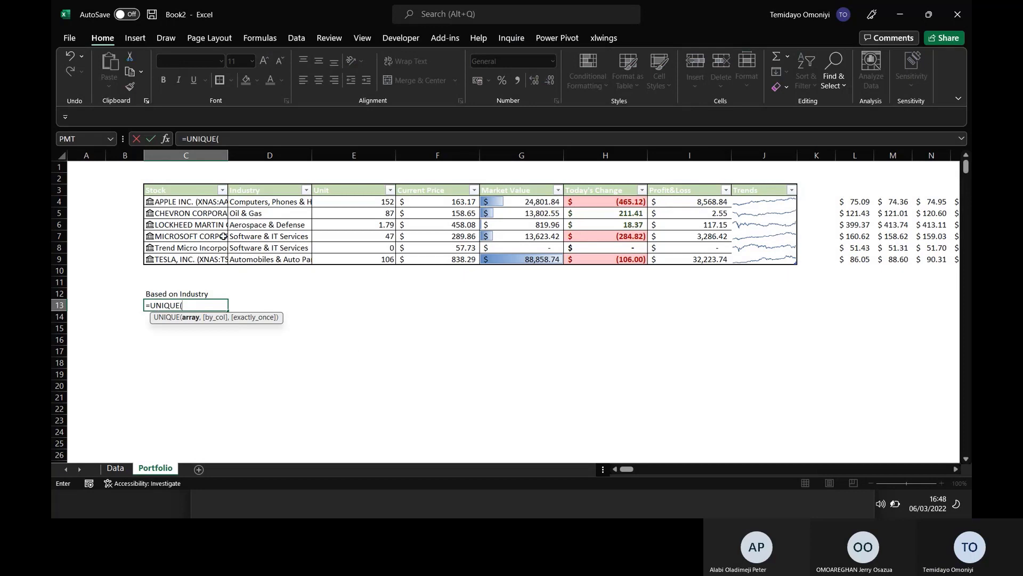
left_click(238, 201)
left_click_drag(238, 202, 237, 259)
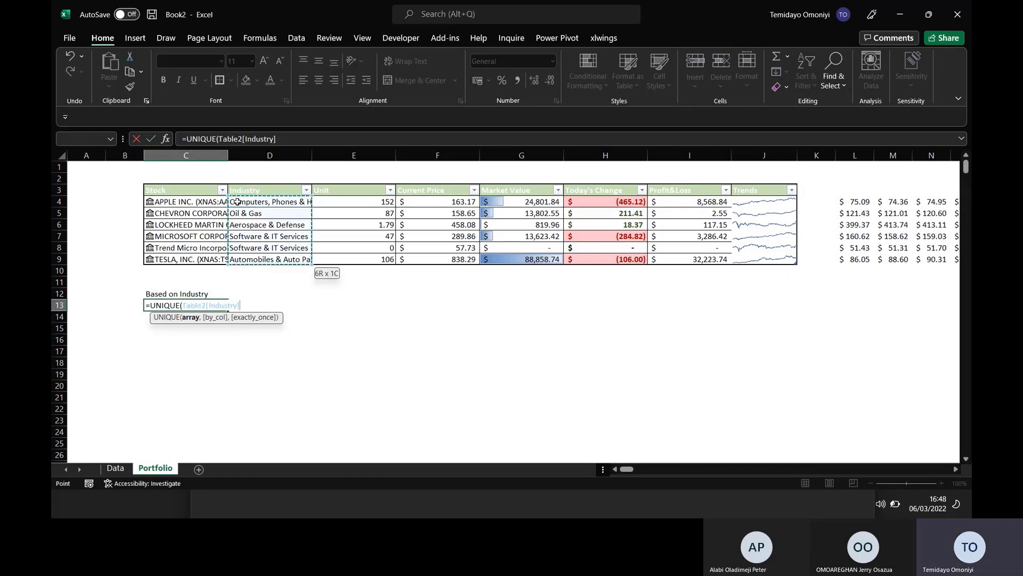
type(")")
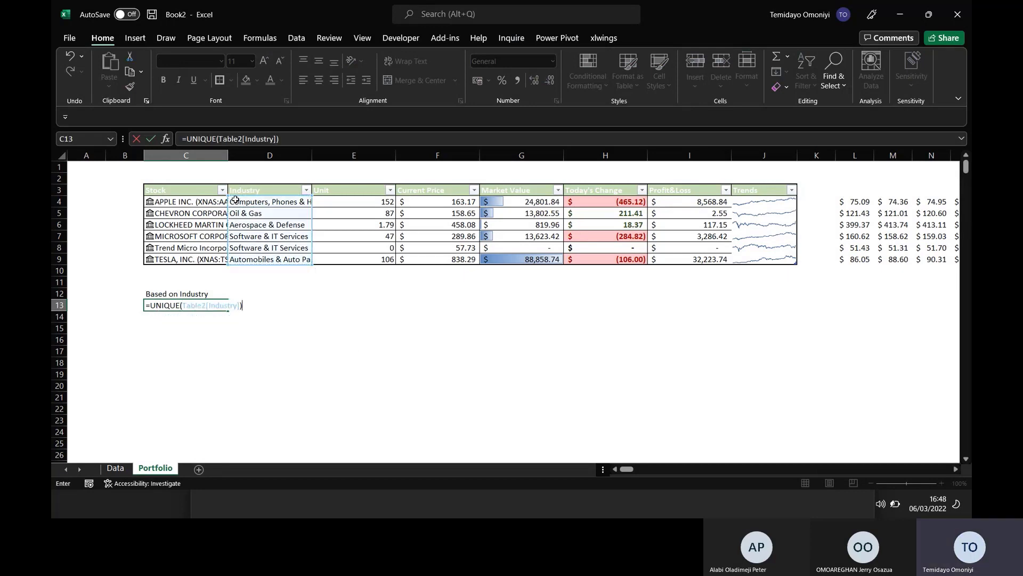
left_click(186, 137)
type("SORT(")
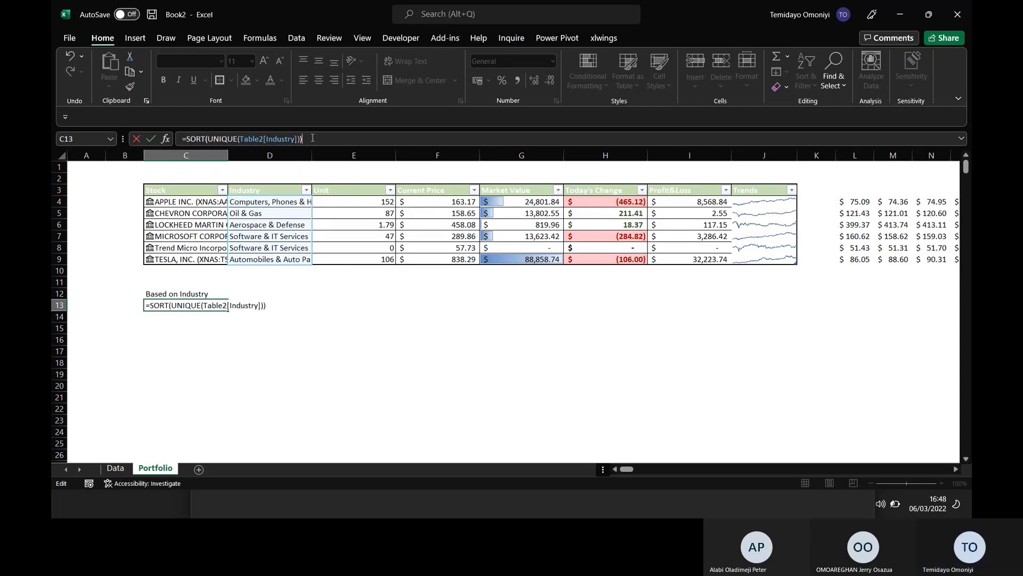
key("Return")
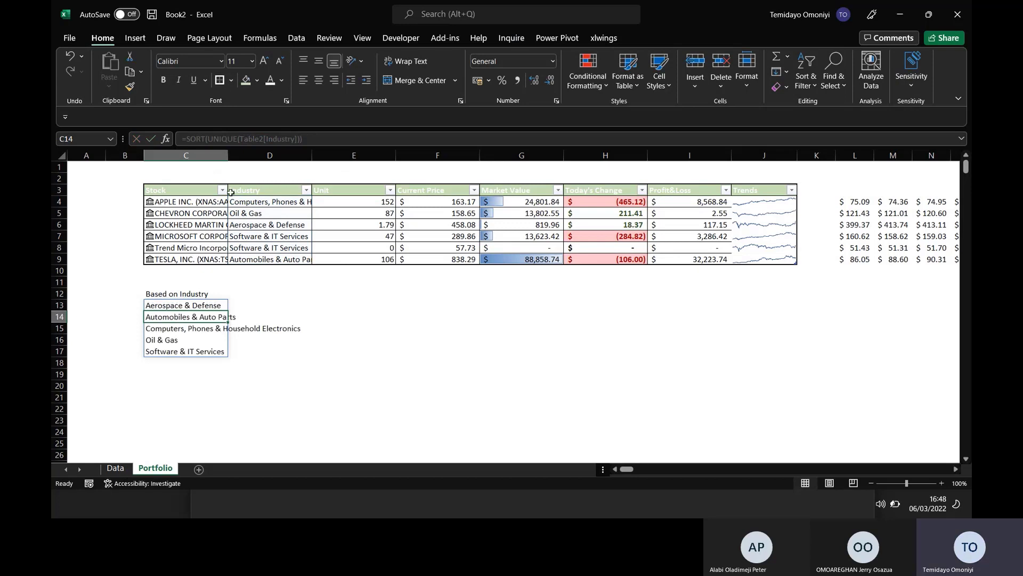
left_click(159, 304)
- Enter the heading "Market Value" in cell D12 beside the industry heading
left_click(235, 294)
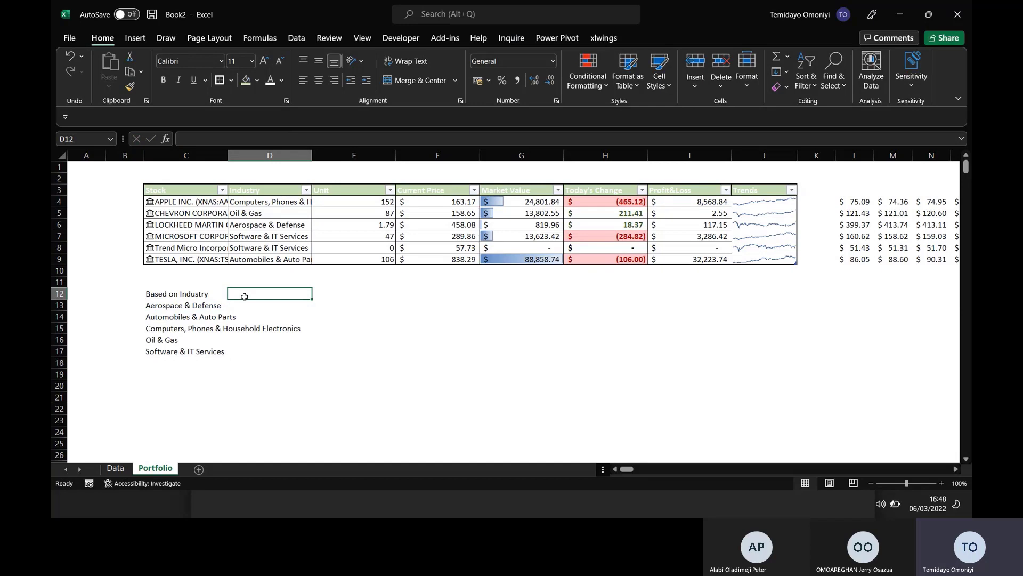
type("Market Value")
key("Return")
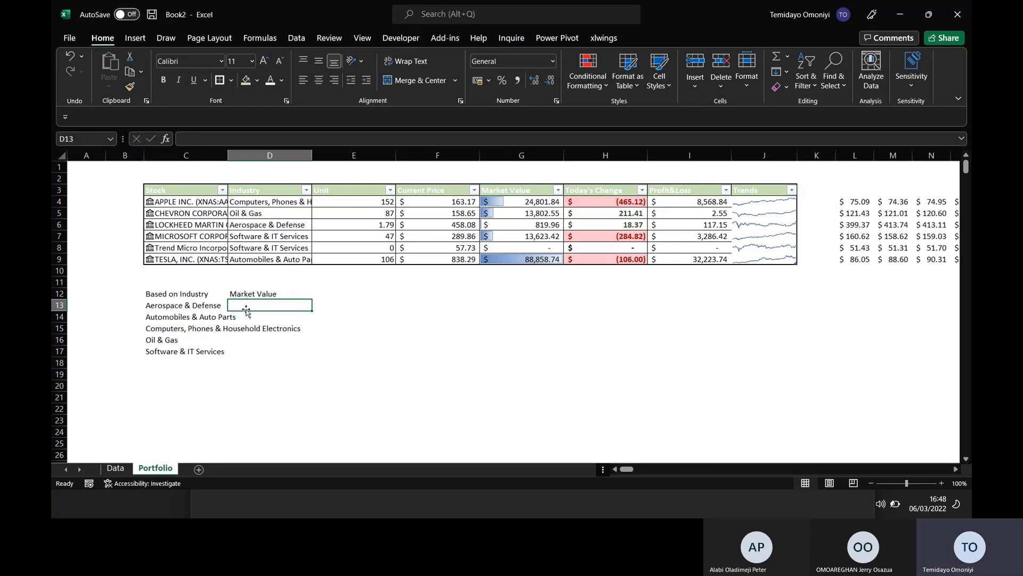
- Try totalling the first industry's market value in D13 with =SUMIF(Table2[Stock],C13,Table2[Market Value])
type("=sum")
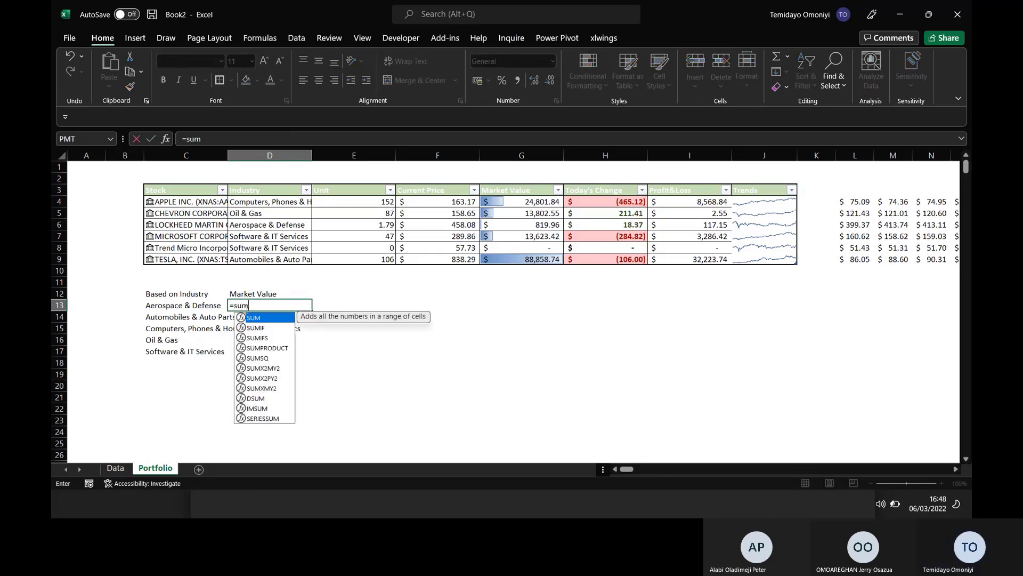
key("Down")
key("Tab")
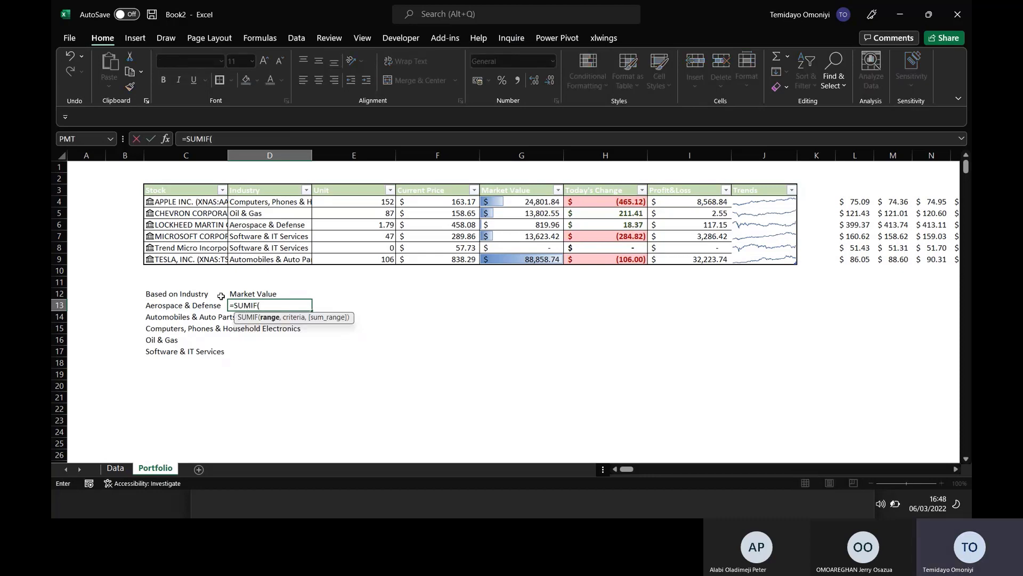
left_click(171, 202)
key("ctrl+shift+Down")
type(",")
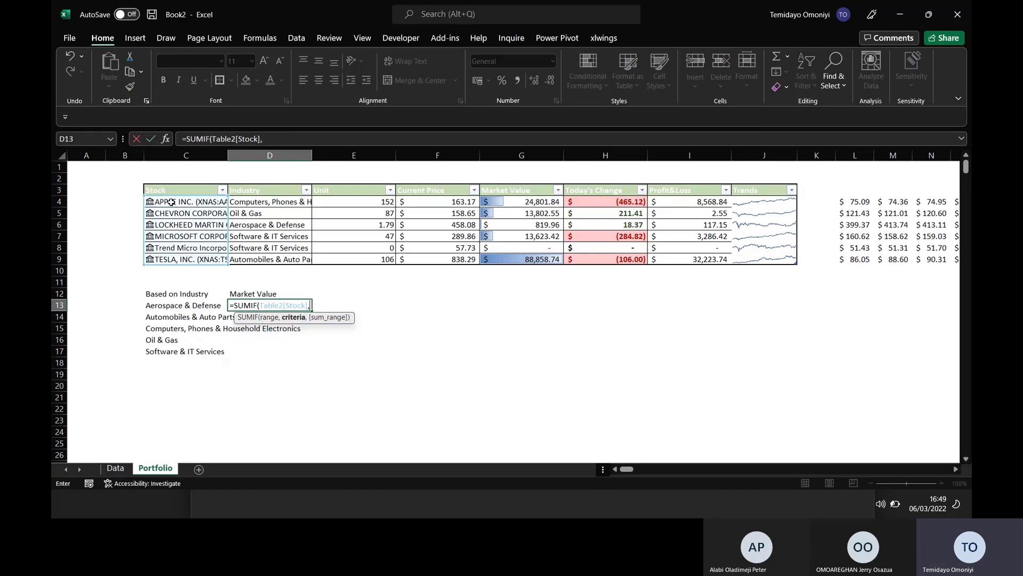
left_click(156, 304)
type(",")
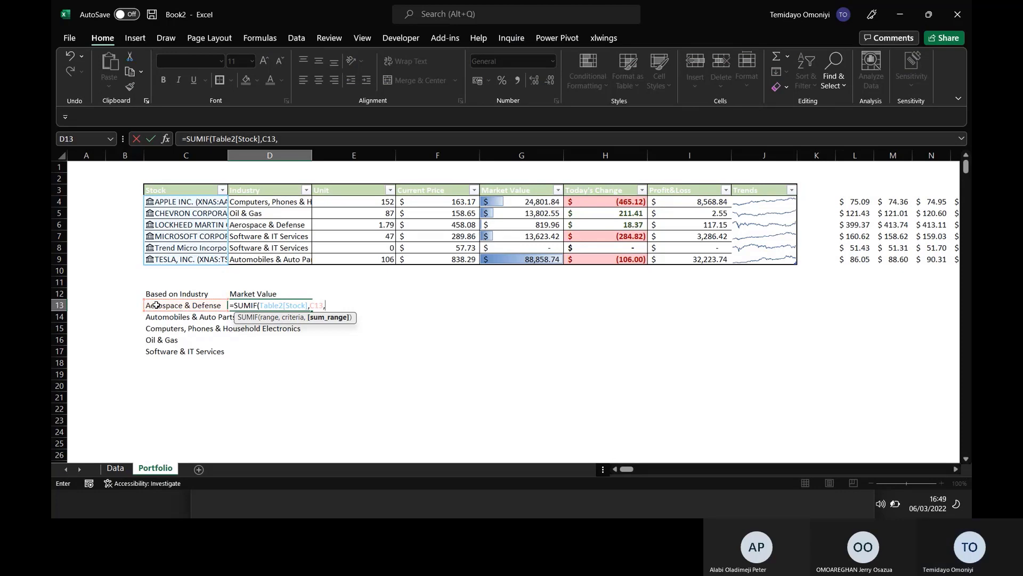
left_click(505, 200)
key("ctrl+shift+Down")
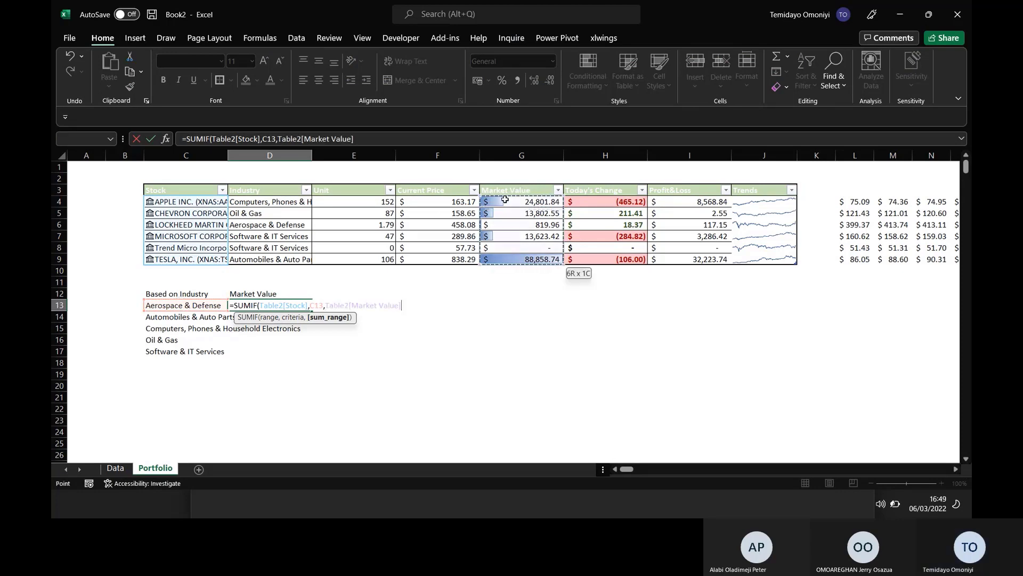
type(")")
key("Return")
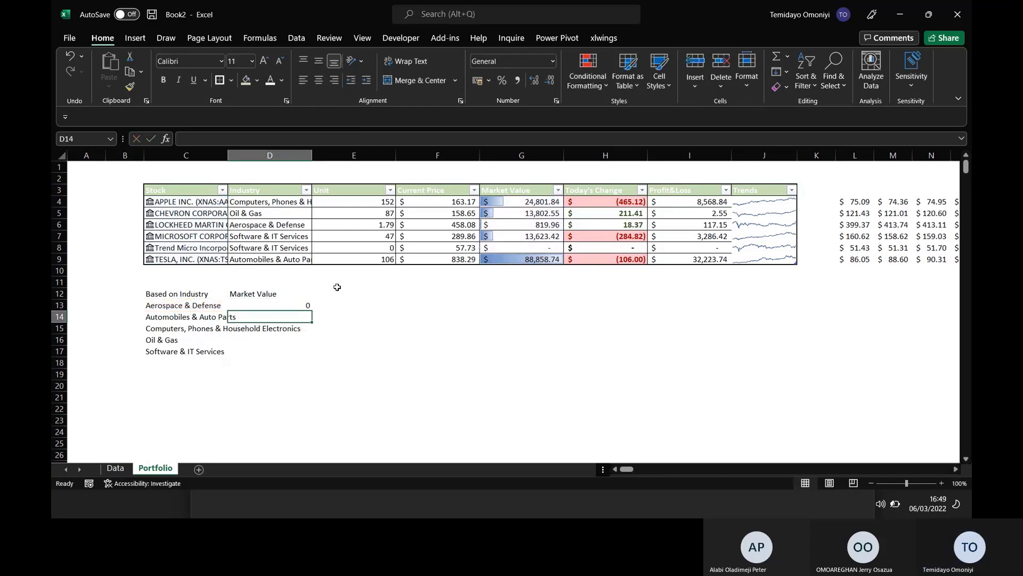
- Try D13 as the criteria reference in the D13 SUMIF formula, and clear the cell
left_click(272, 302)
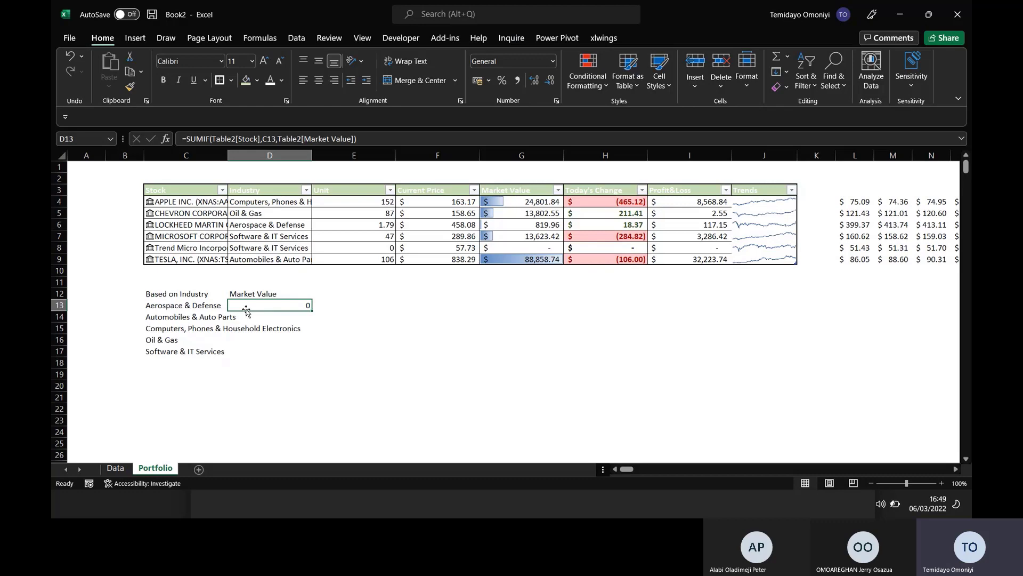
left_click(268, 138)
key("BackSpace")
type("D")
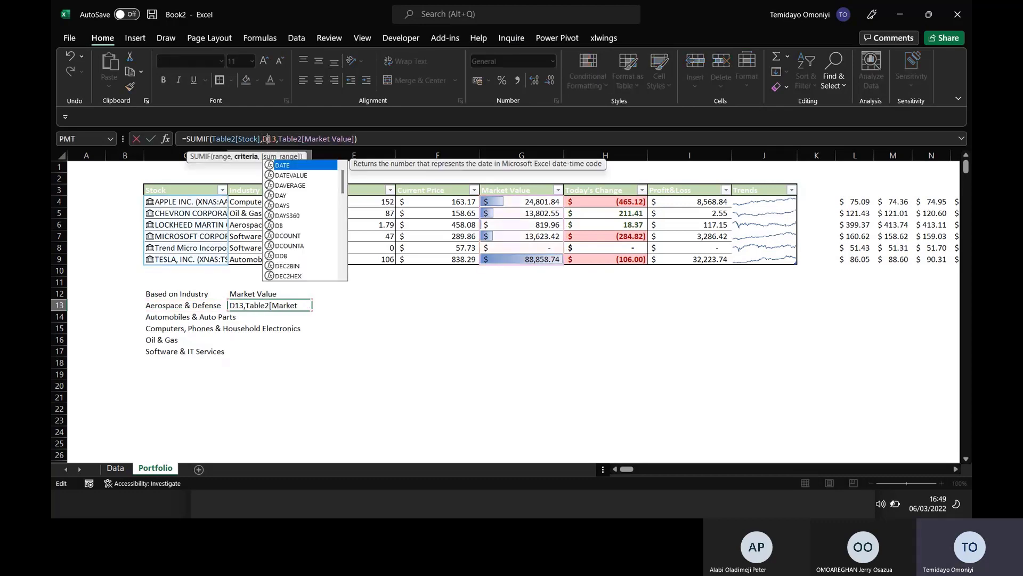
key("Return")
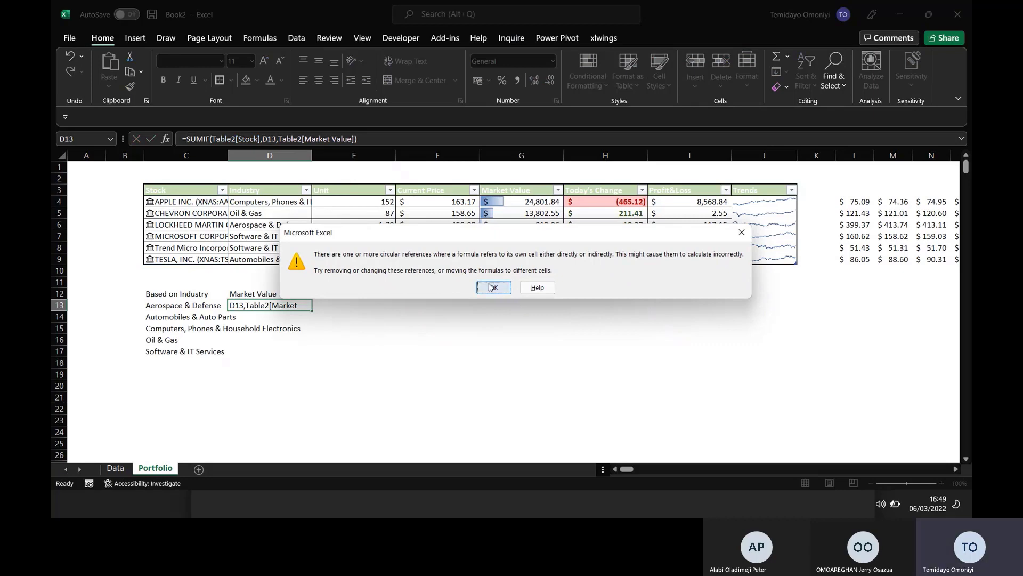
left_click(493, 285)
left_click(291, 306)
key("BackSpace")
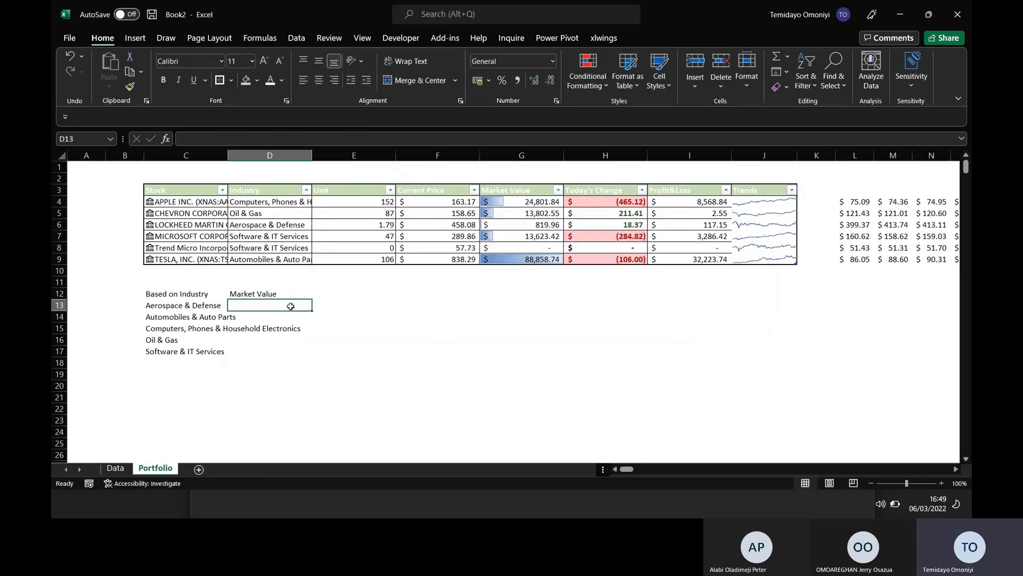
- Enter =SUMIF(Table2[Industry],C13,Table2[Market Value]) in D13 and fill it down through D17 for all industries
type("=sumif")
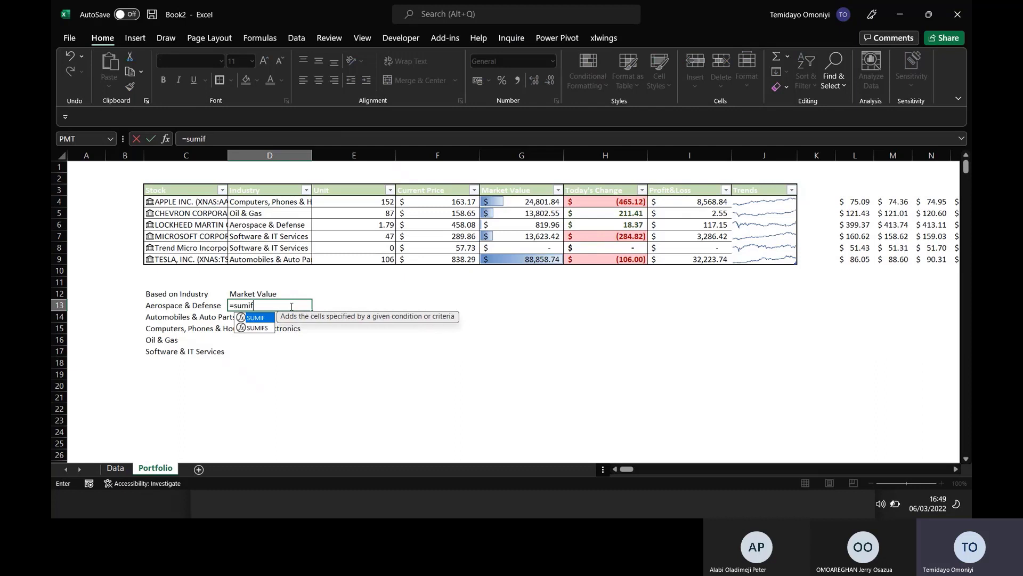
key("Tab")
left_click(244, 203)
key("ctrl+shift+Down")
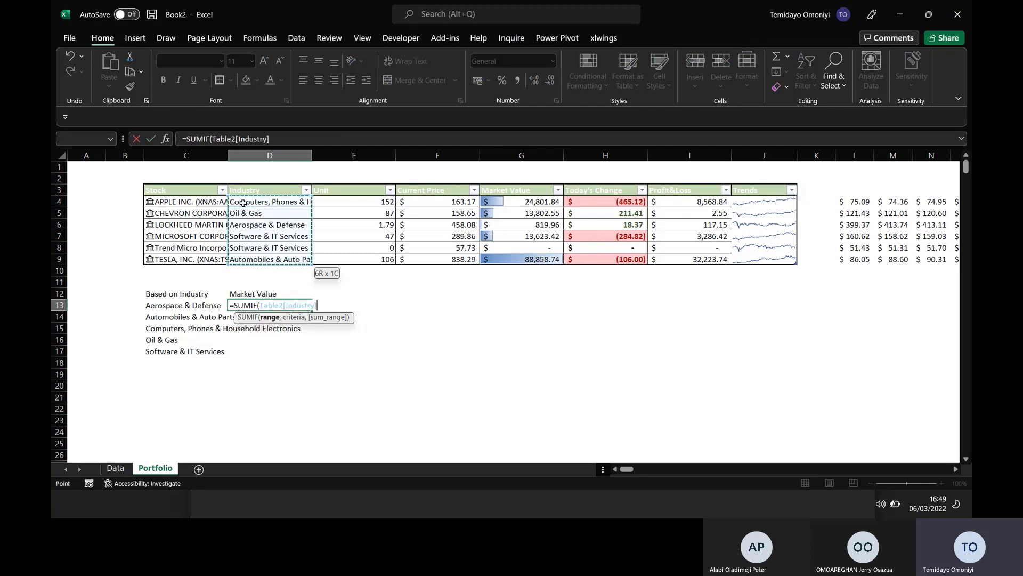
type(",")
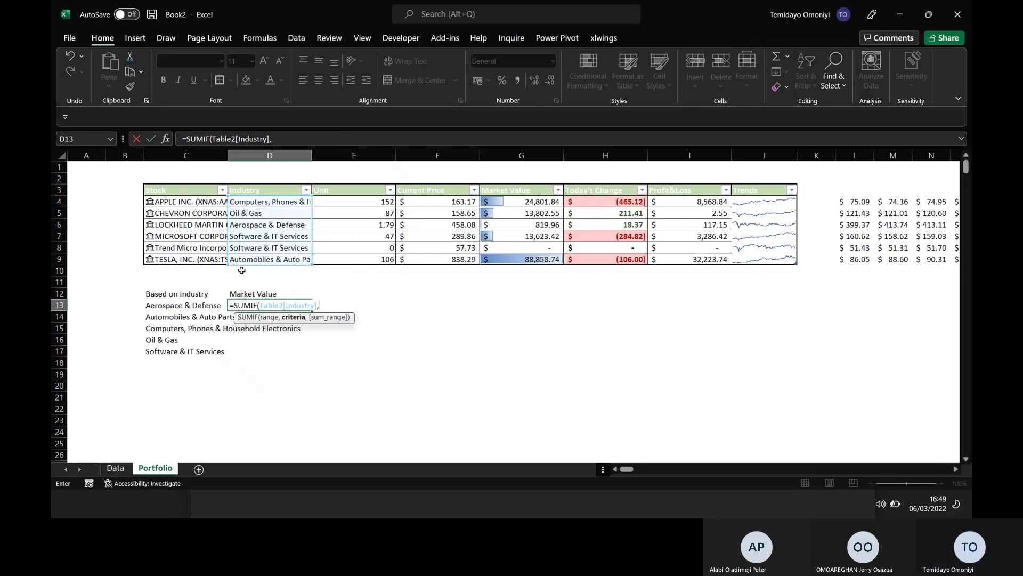
left_click(179, 305)
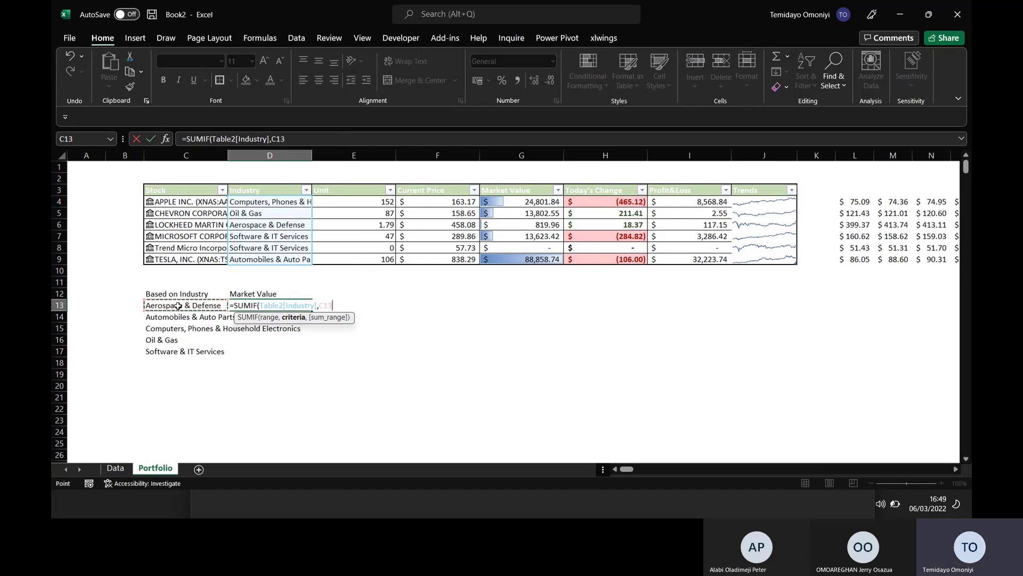
type(",")
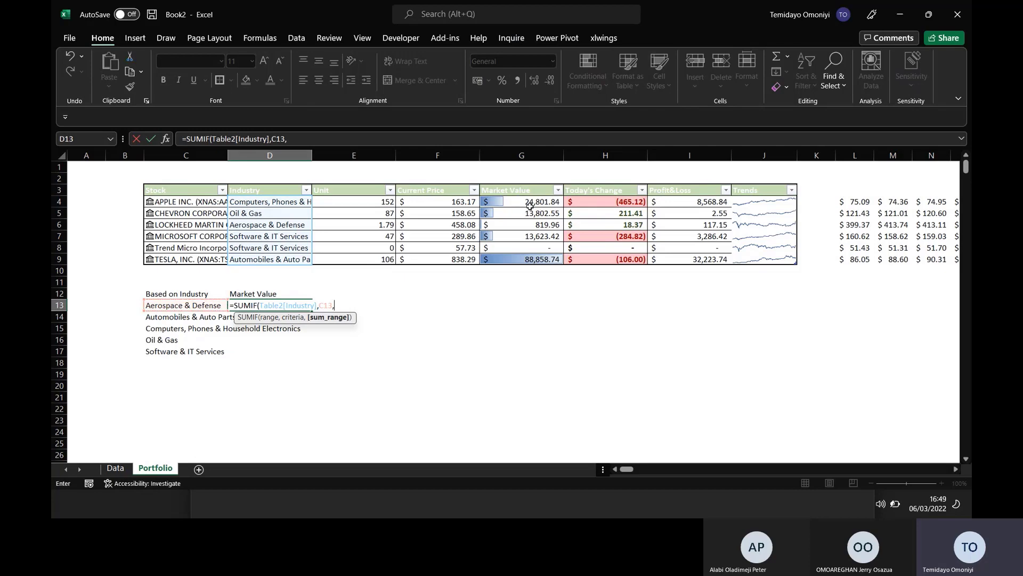
left_click_drag(530, 204, 530, 260)
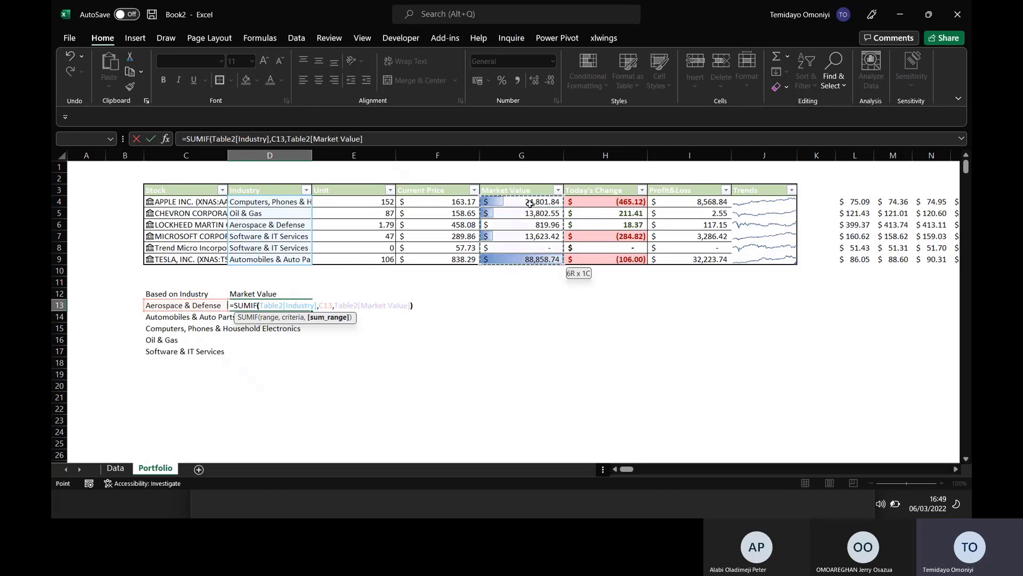
key("Return")
left_click(280, 305)
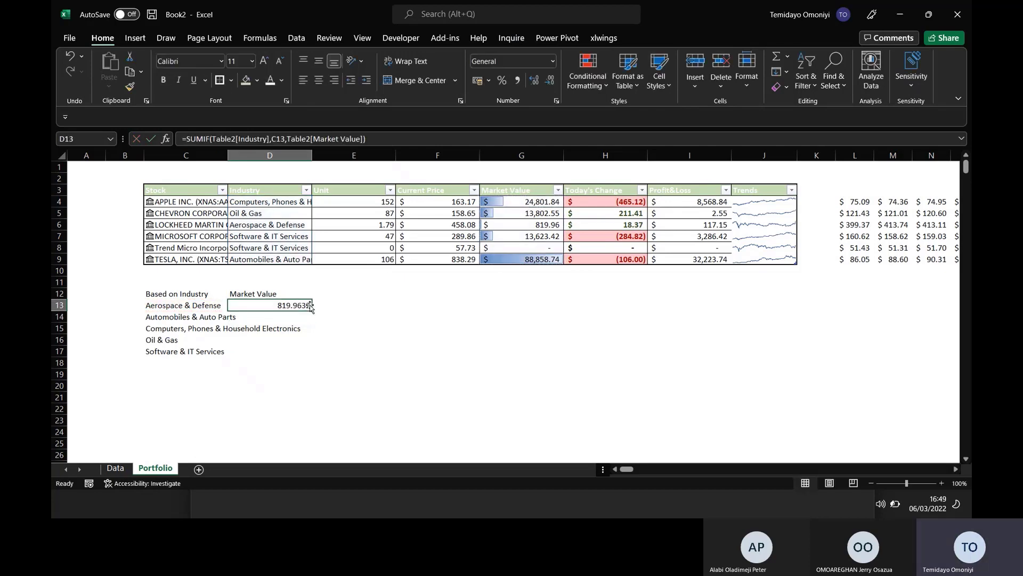
double_click(313, 311)
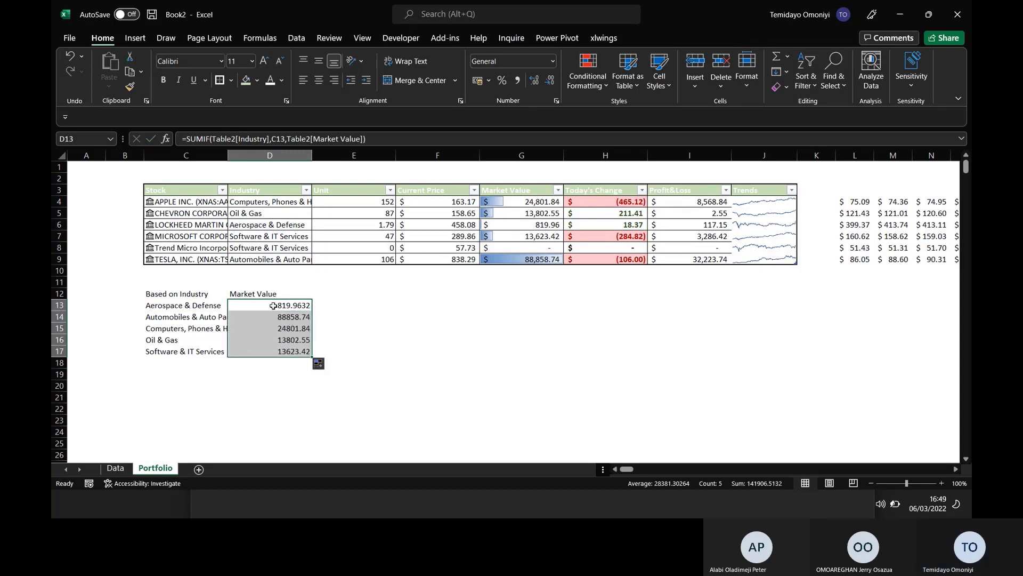
- Format the industry market values in D13:D17 as accounting with the $ English (United States) currency
left_click(482, 80)
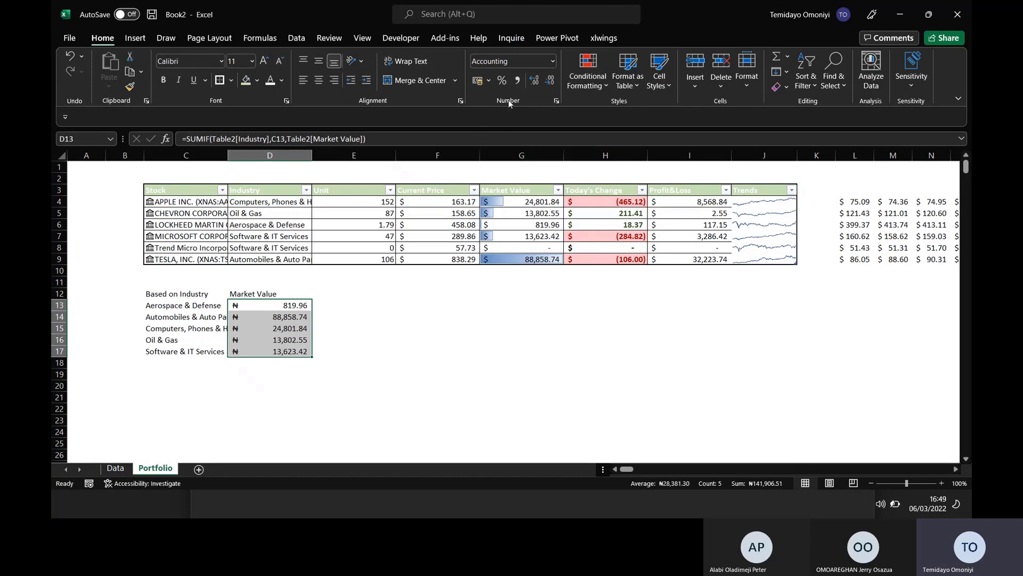
left_click(488, 80)
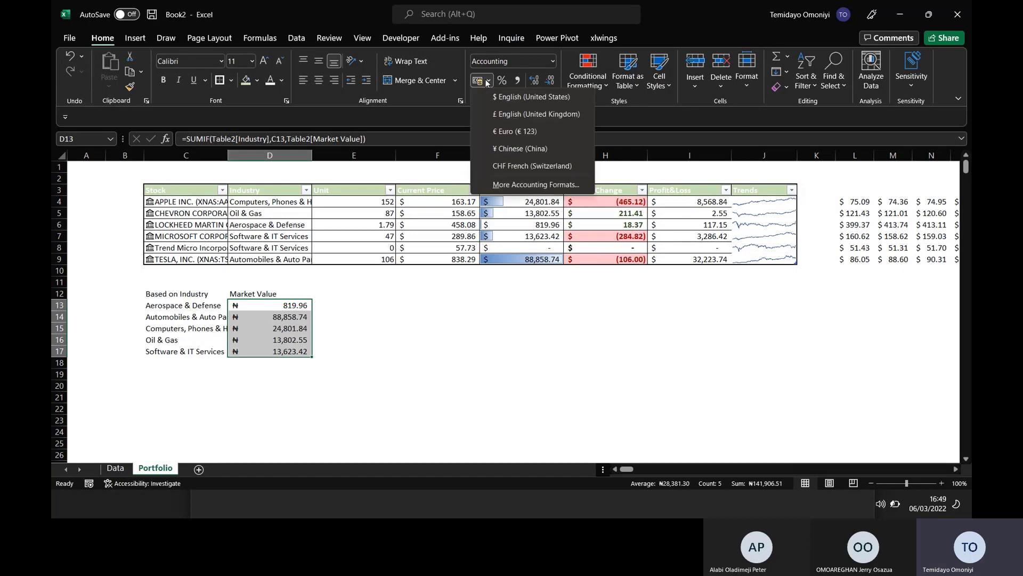
left_click(514, 98)
left_click(416, 347)
- Apply all borders and a thick outside border to the industry summary in C12:D17
left_click(205, 294)
left_click_drag(205, 294, 291, 352)
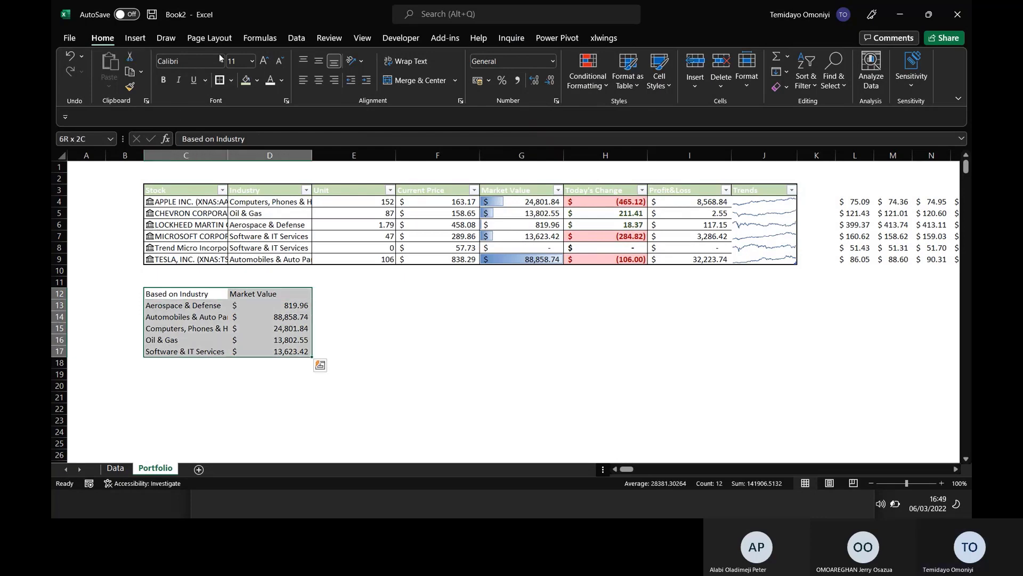
left_click(231, 81)
left_click(243, 197)
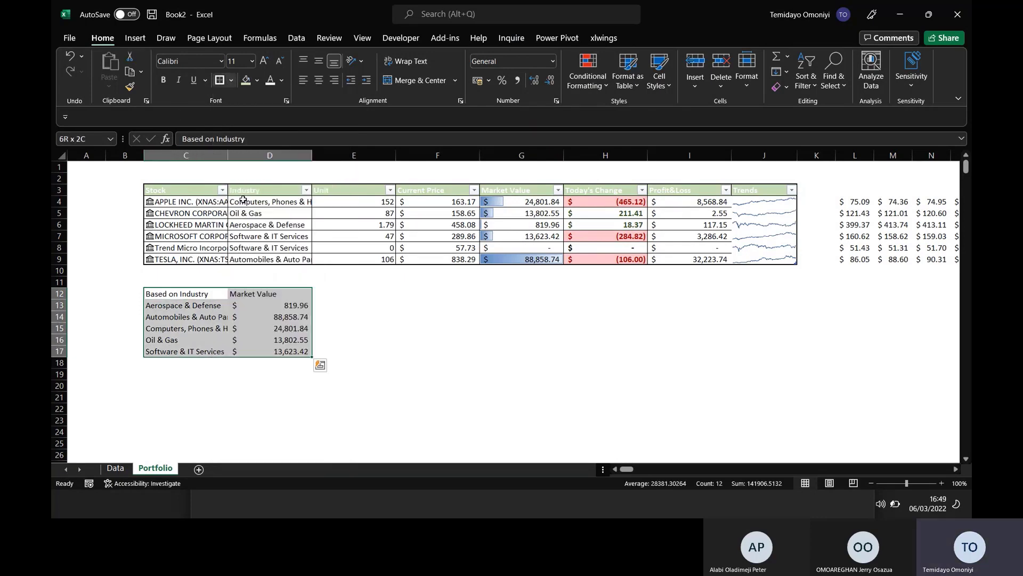
left_click(232, 80)
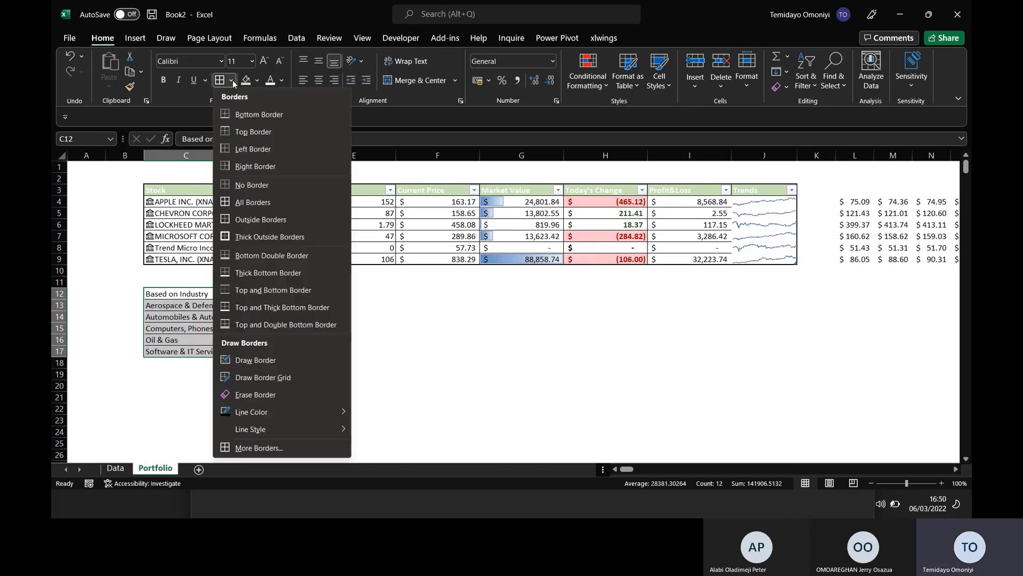
left_click(248, 235)
- Make the summary headers in C12:D12 bold with a light green fill and white text
left_click(202, 295)
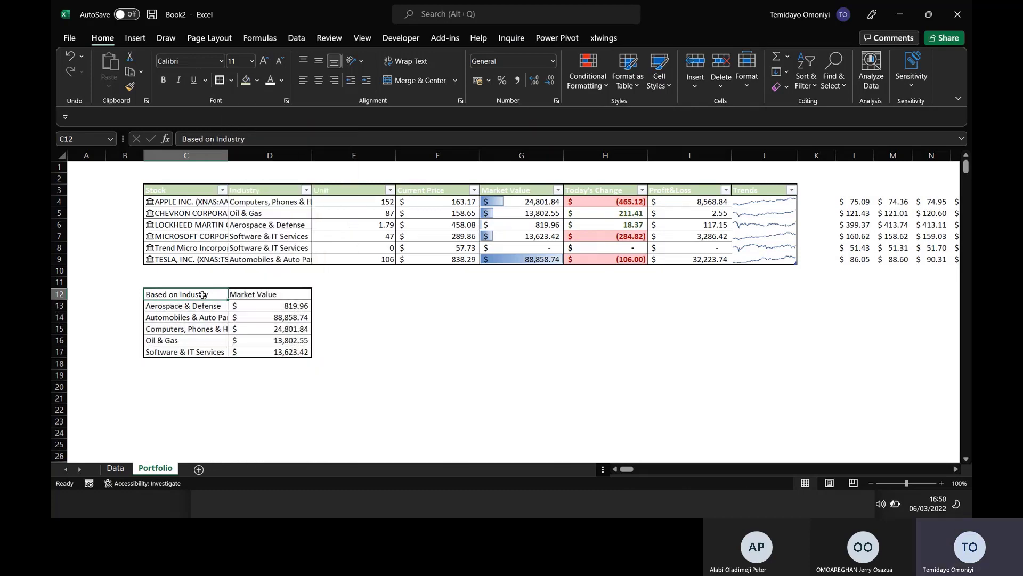
key("shift+Right")
key("ctrl+b")
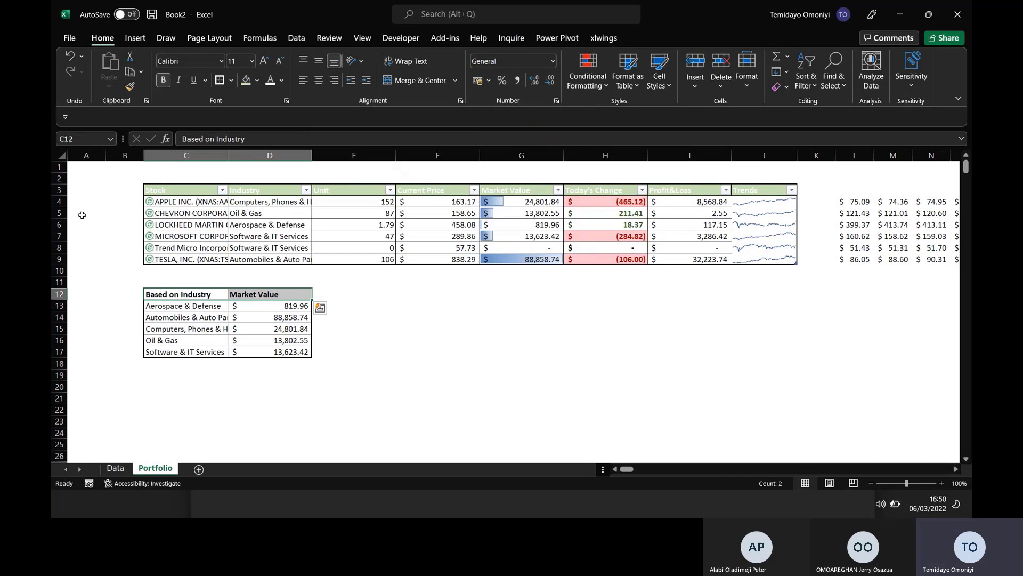
left_click(247, 80)
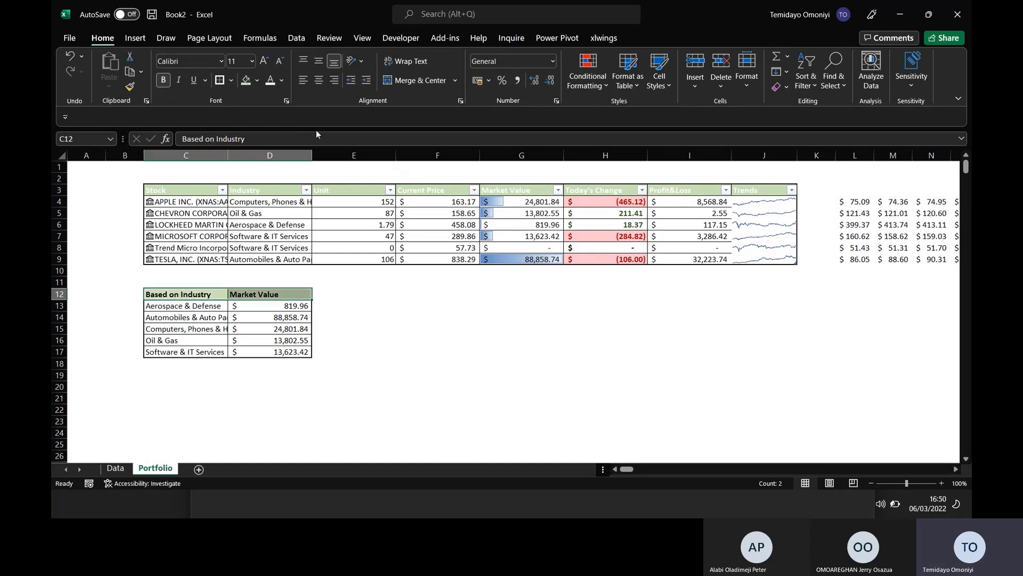
left_click(272, 85)
left_click(345, 339)
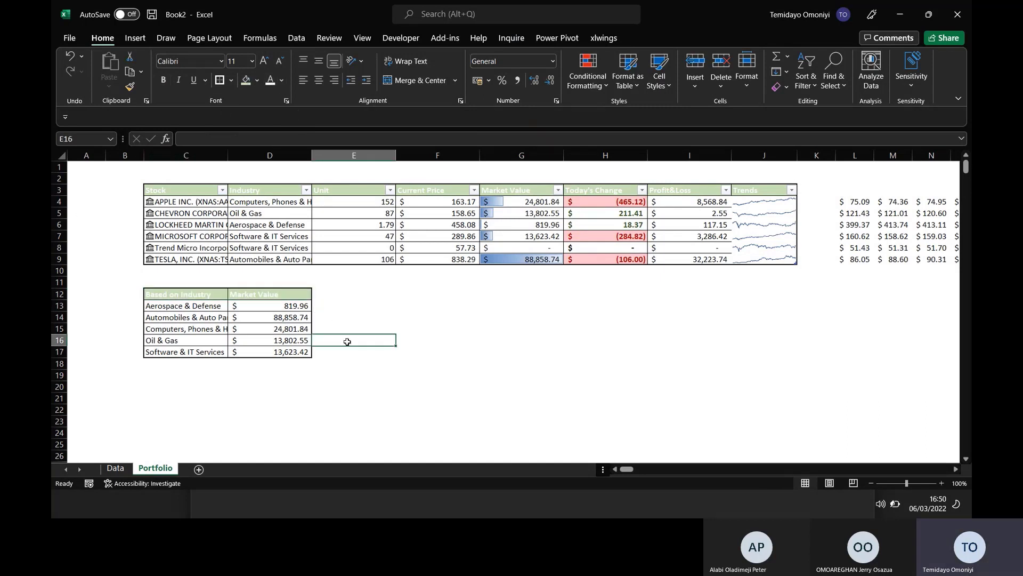
left_click(180, 327)
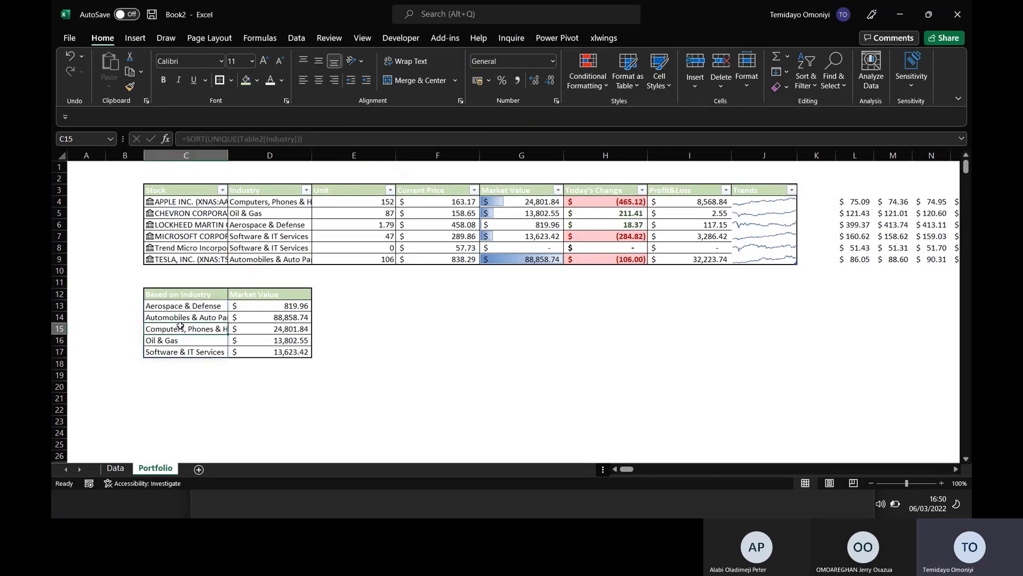
left_click(255, 327)
left_click(377, 375)
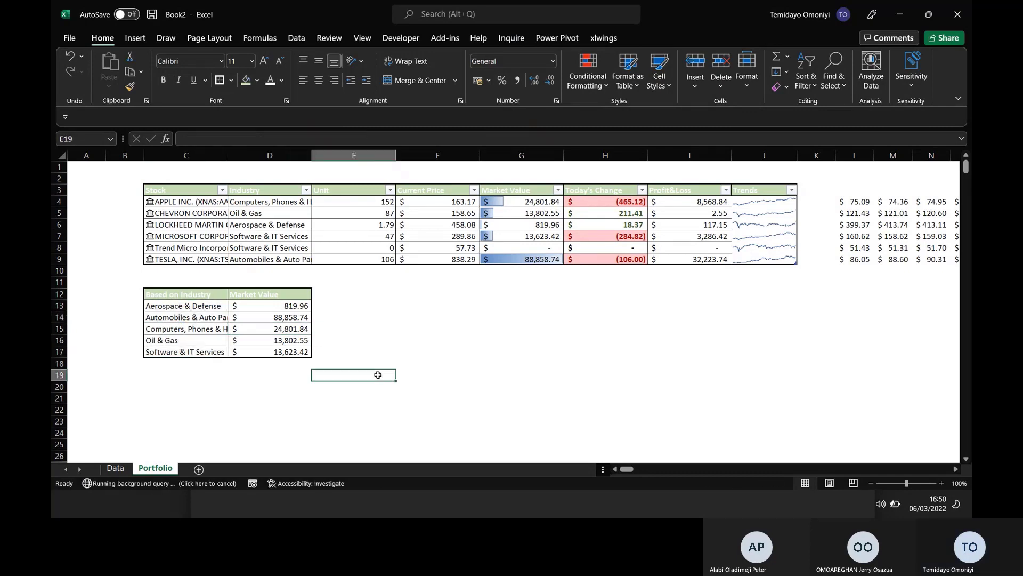
- Insert a clustered column chart from the industry summary C12:D17 and place it just below the stock table
left_click(250, 323)
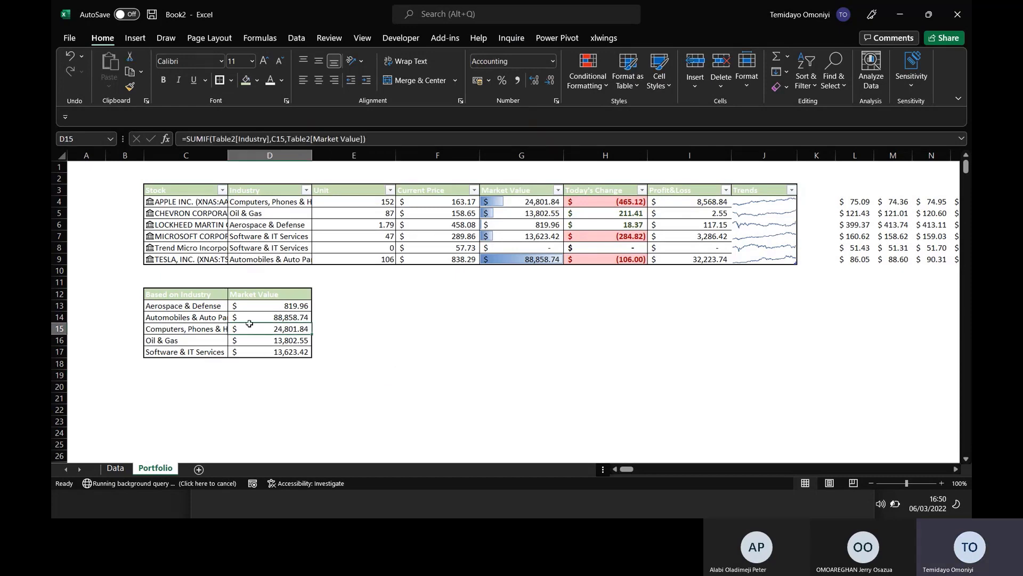
key("ctrl+a")
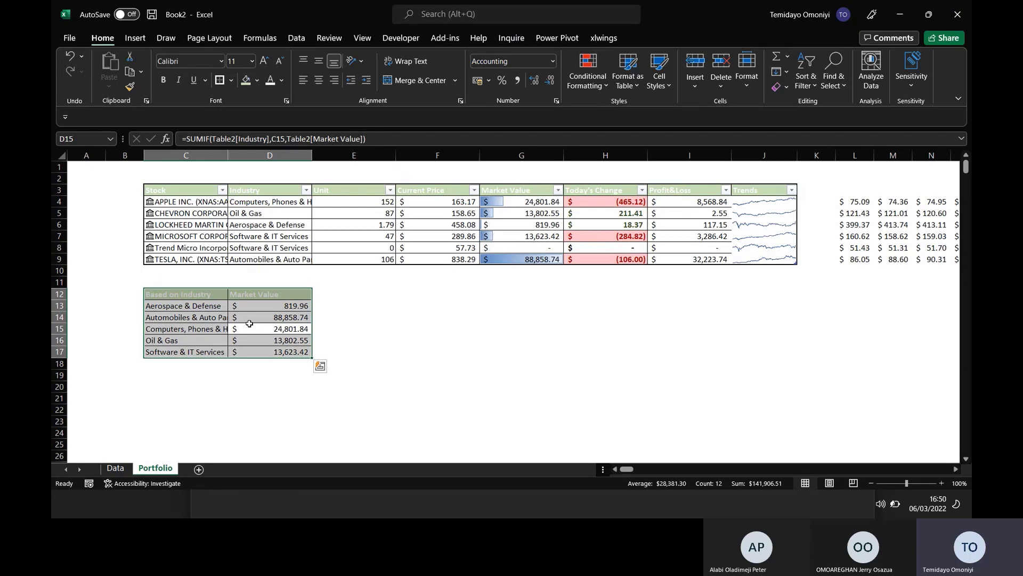
key("alt+F1")
left_click_drag(404, 243, 392, 281)
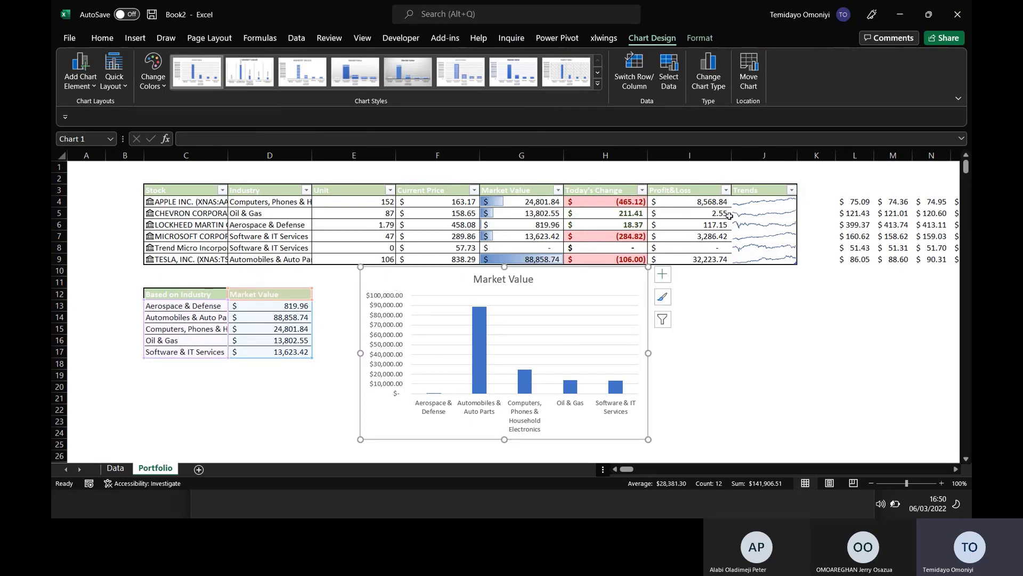
- Change the Market Value chart to a clustered bar chart, shift it closer to the summary table and widen it slightly
left_click(706, 85)
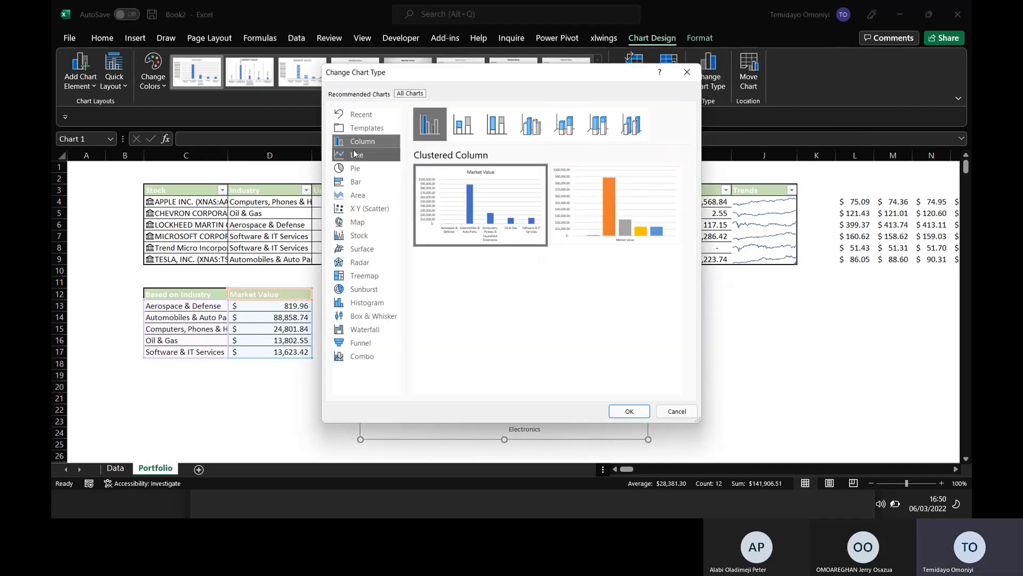
left_click(356, 182)
mouse_move(459, 202)
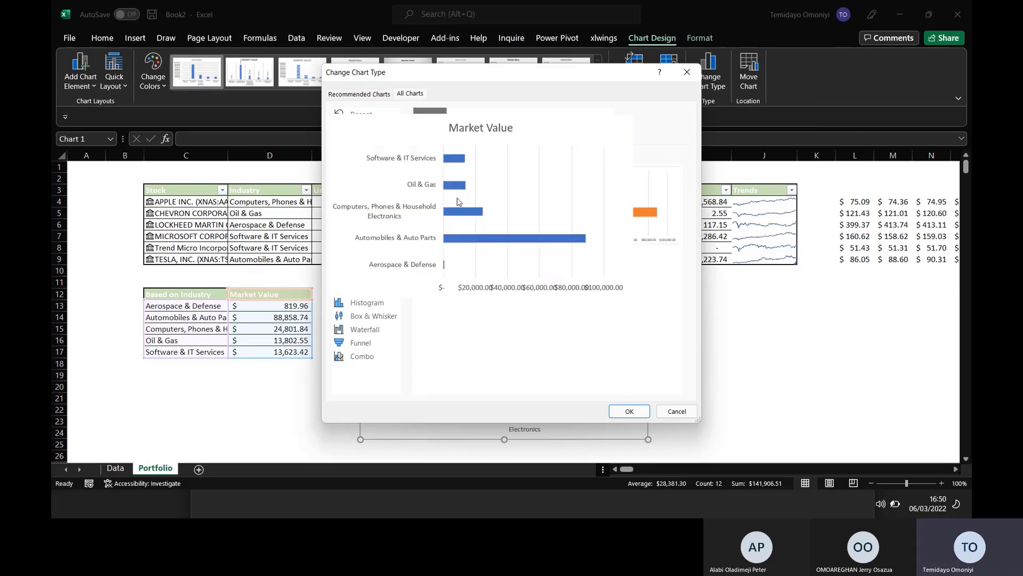
left_click(628, 412)
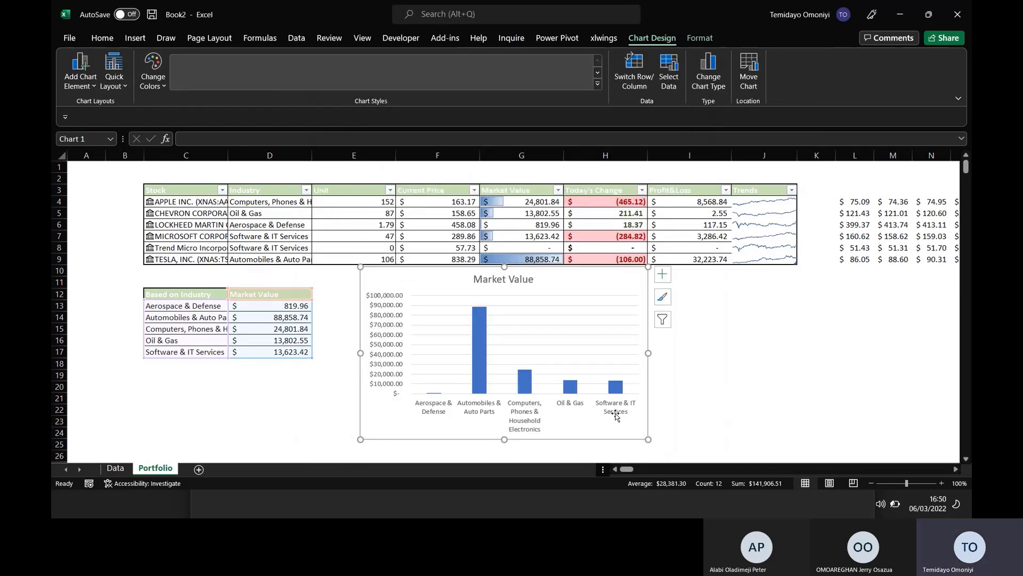
left_click_drag(434, 292, 411, 294)
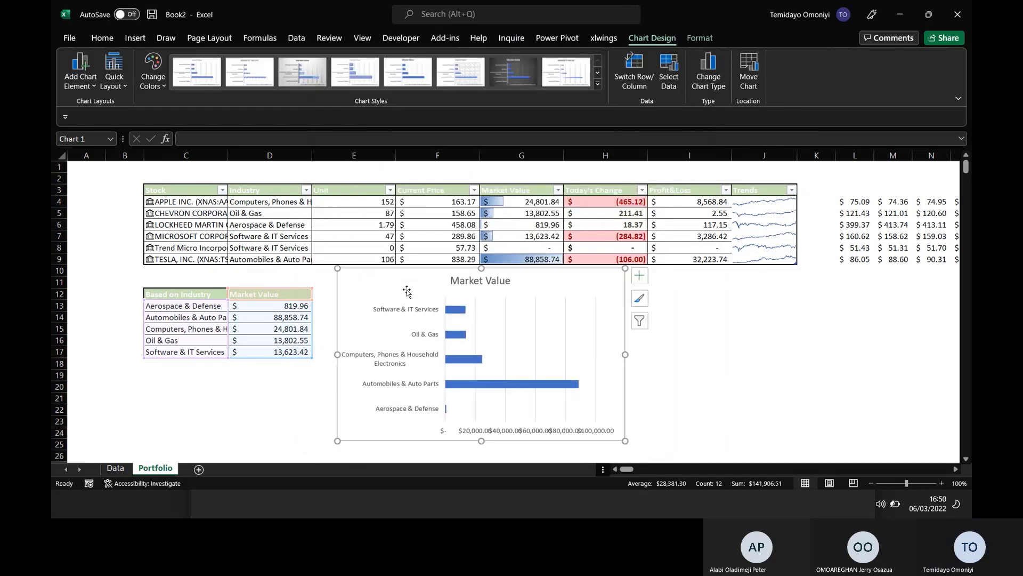
left_click_drag(625, 439, 665, 437)
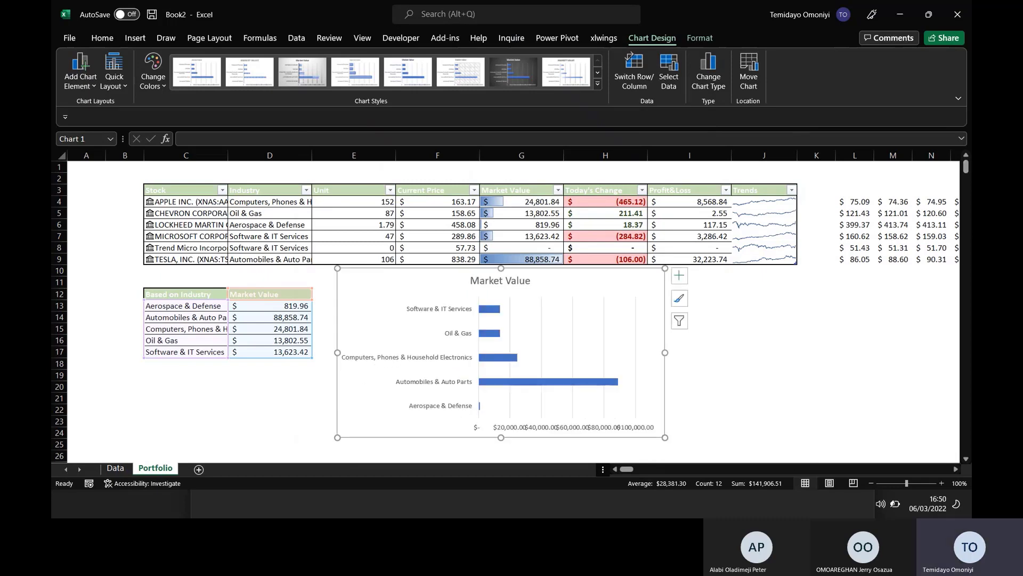
- Set the chart's horizontal value axis bounds to a minimum of 800 and a maximum of 90000
left_click_drag(966, 166, 967, 165)
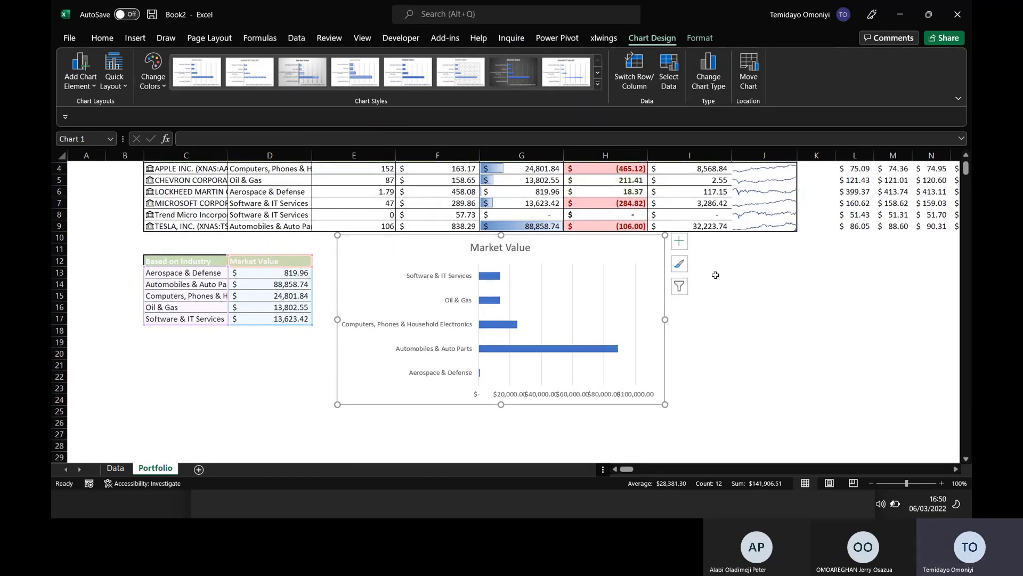
left_click(555, 399)
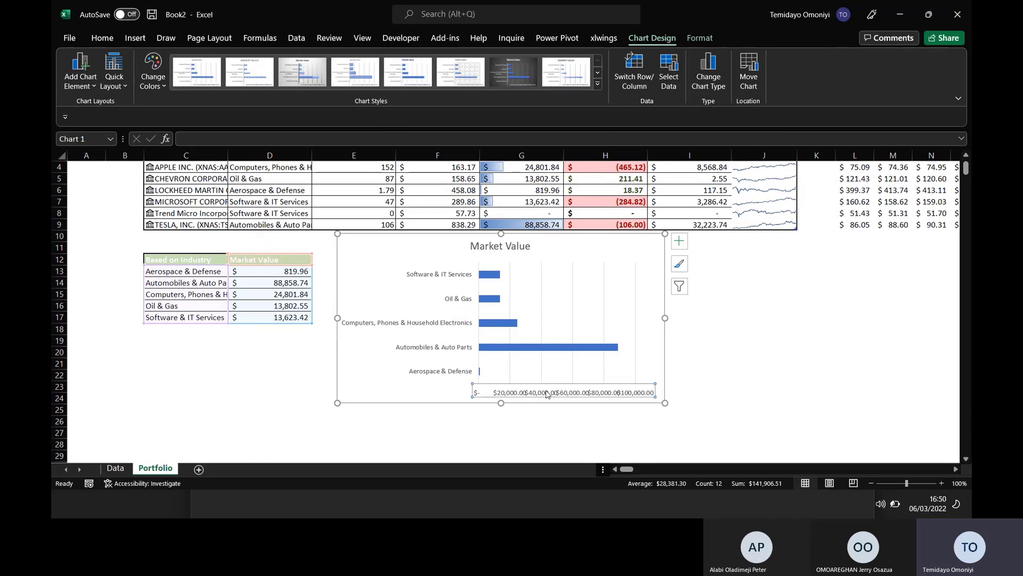
right_click(502, 395)
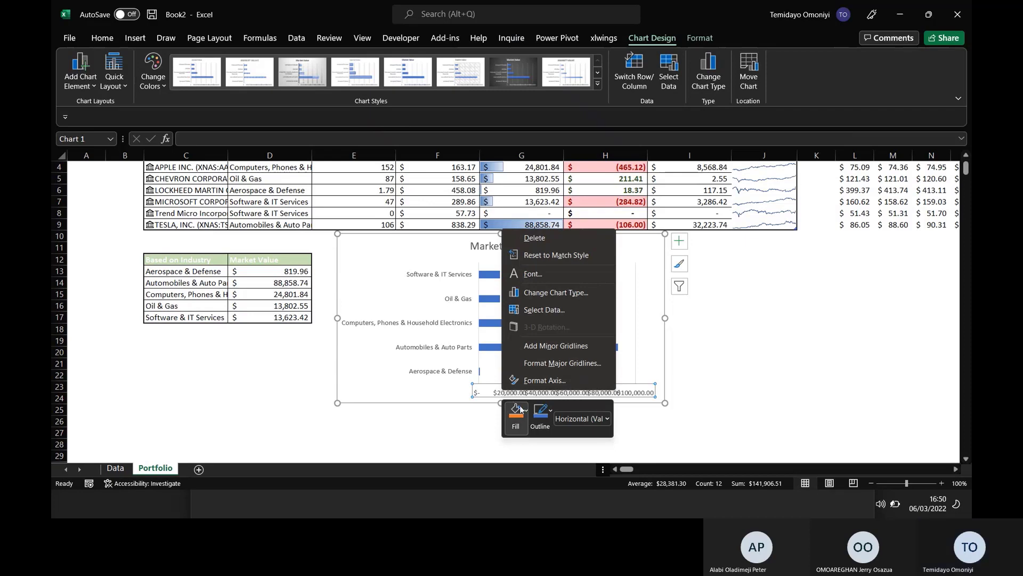
left_click(533, 381)
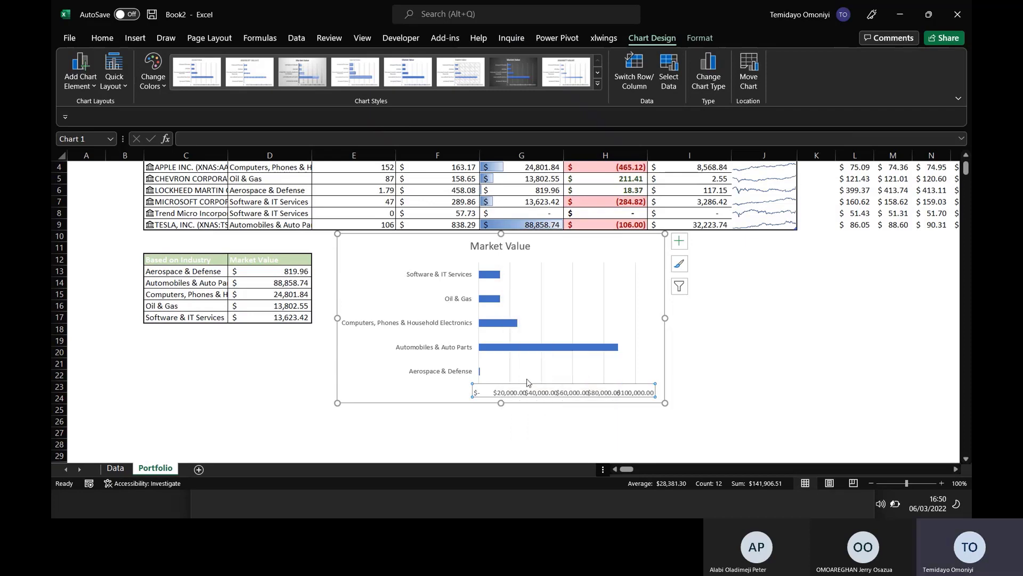
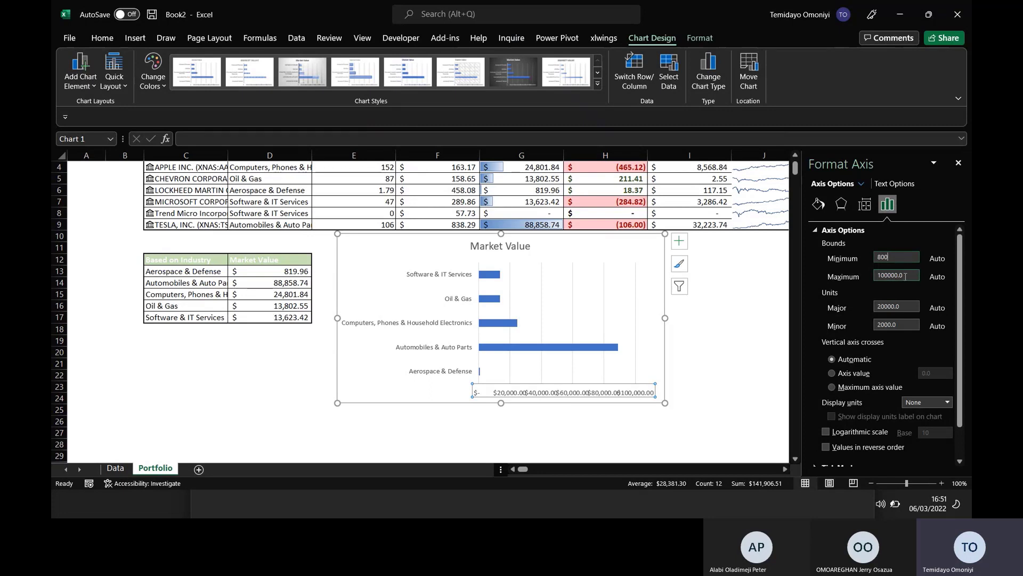
left_click(905, 276)
key("BackSpace")
key("BackSpace")
key("BackSpace")
key("BackSpace")
key("BackSpace")
key("BackSpace")
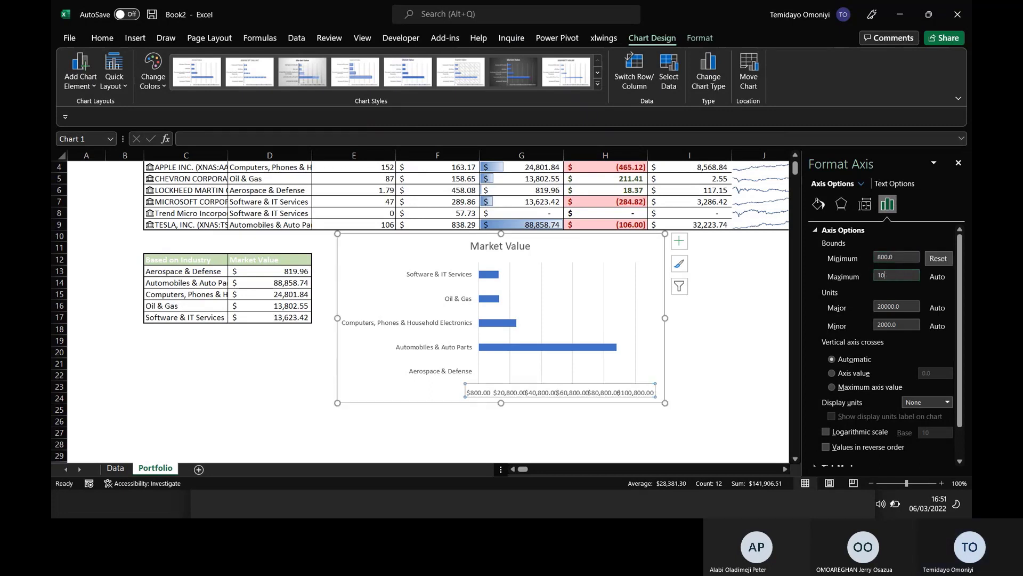
key("BackSpace")
key("BackSpace")
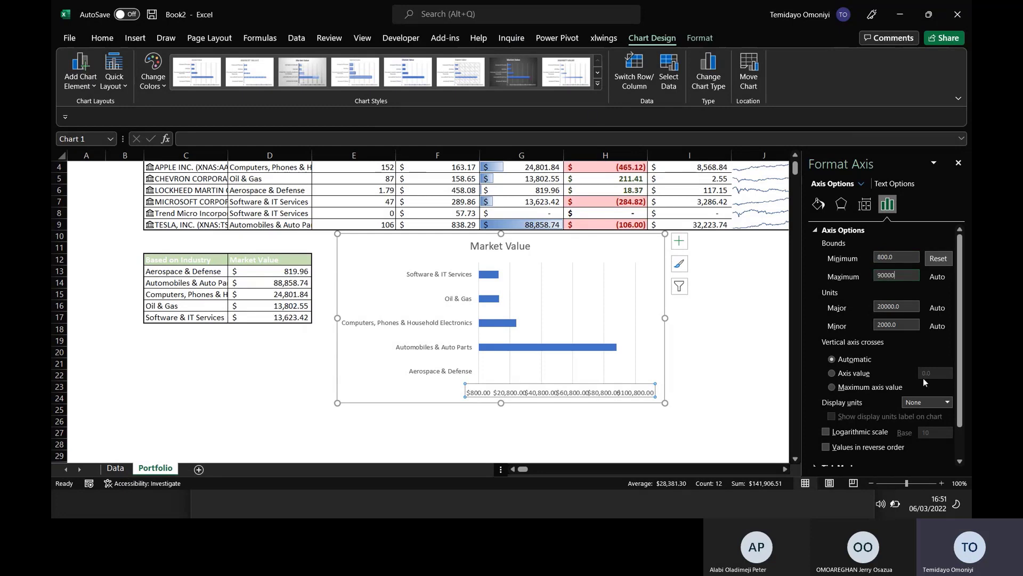
type("90000")
key("Return")
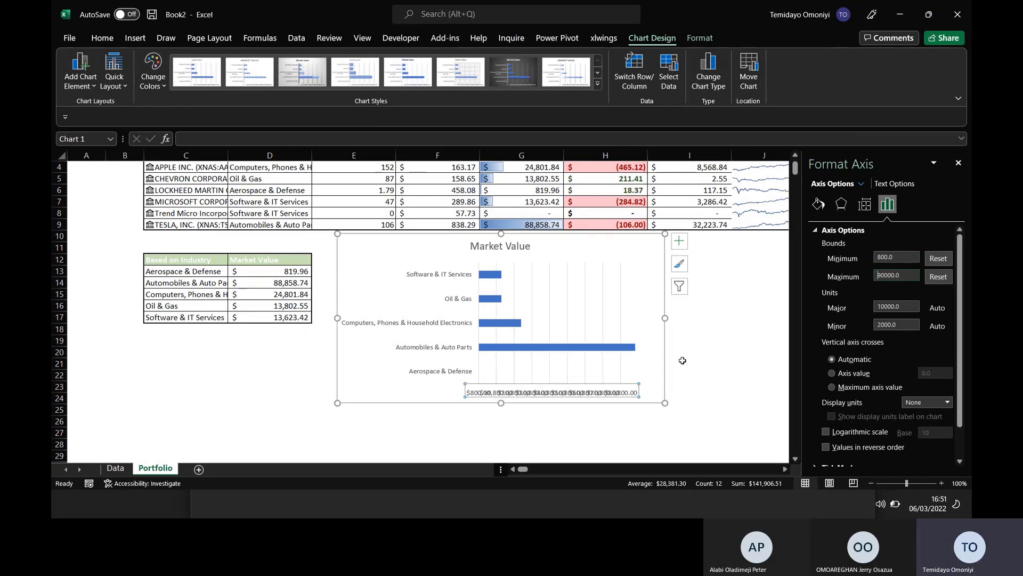
- Widen the bar chart to reach column K so the value axis labels are spaced apart, and close the formatting pane
left_click(669, 317)
left_click(663, 317)
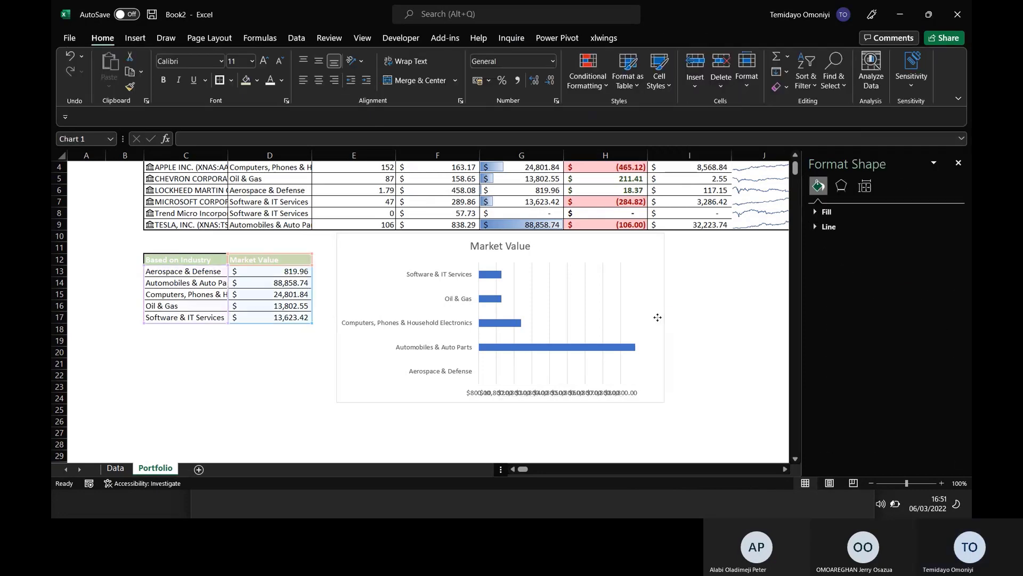
left_click_drag(663, 318, 783, 322)
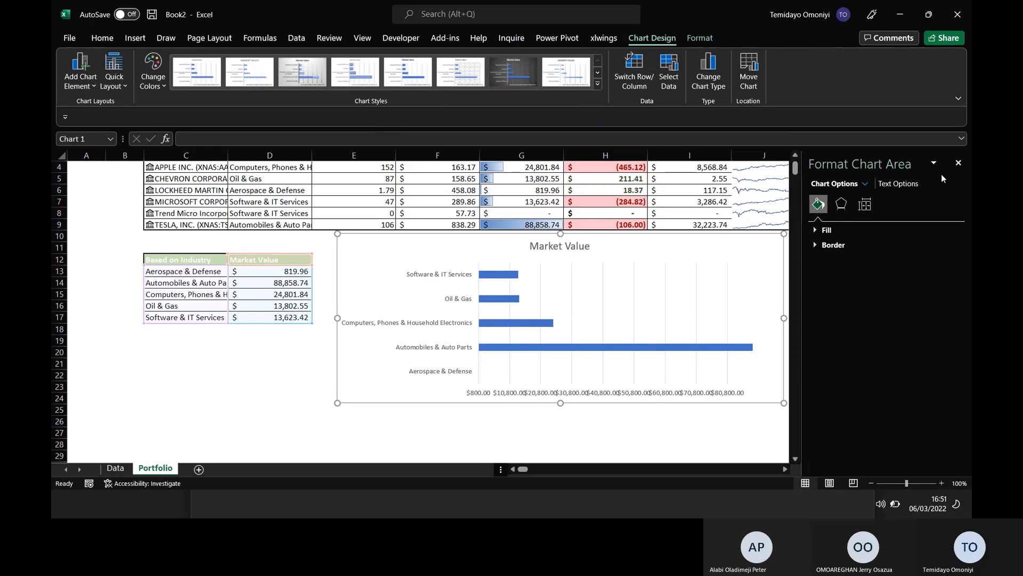
left_click(959, 163)
left_click_drag(787, 318, 836, 318)
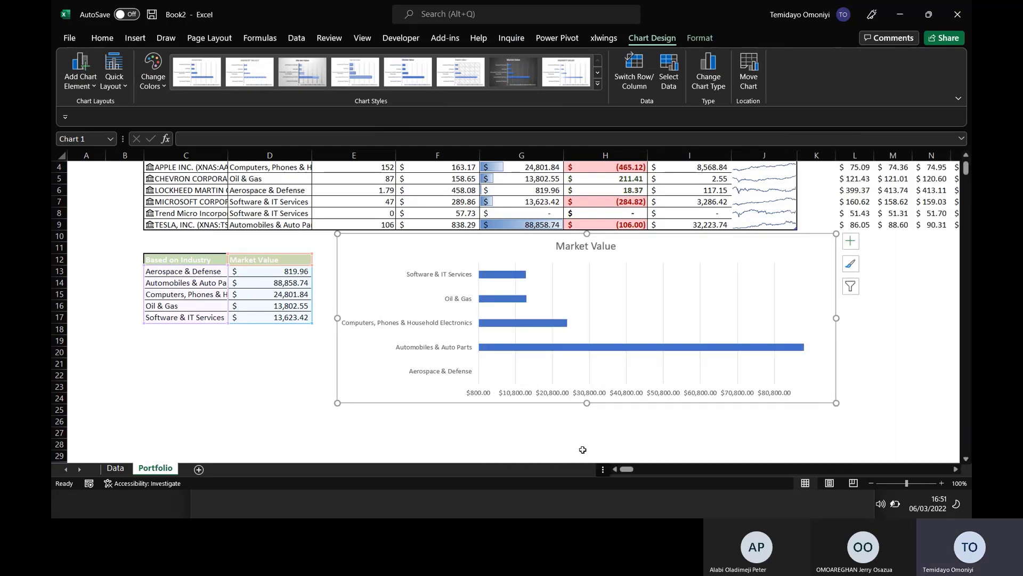
- Fill the Market Value bars with light green from the theme colors
left_click(492, 279)
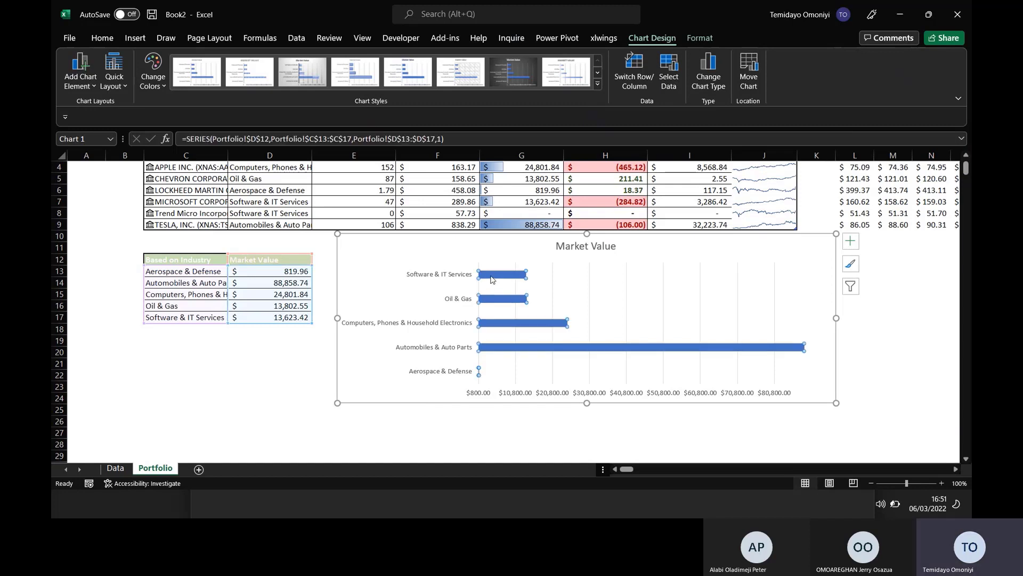
right_click(492, 278)
left_click(516, 242)
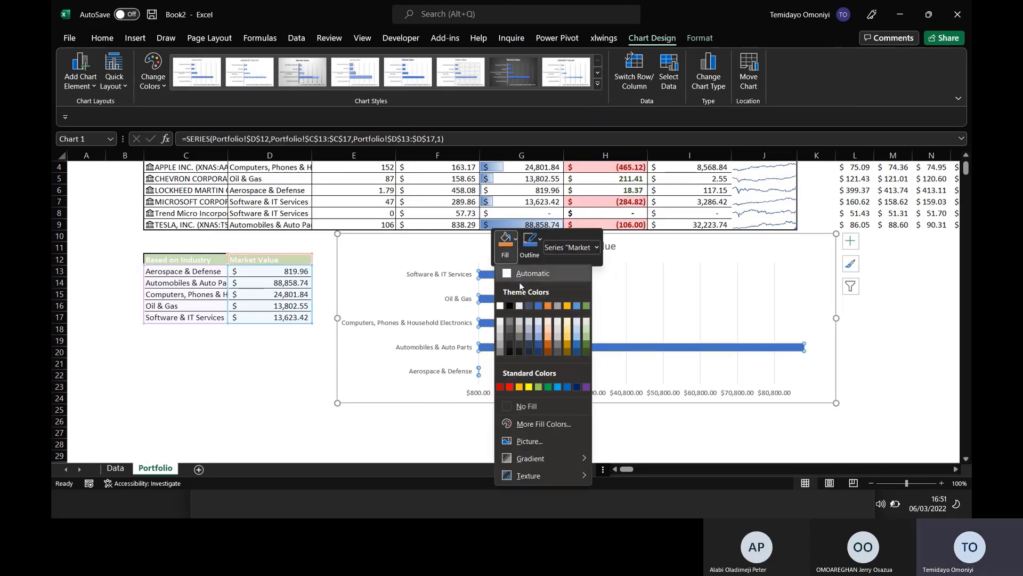
left_click(587, 337)
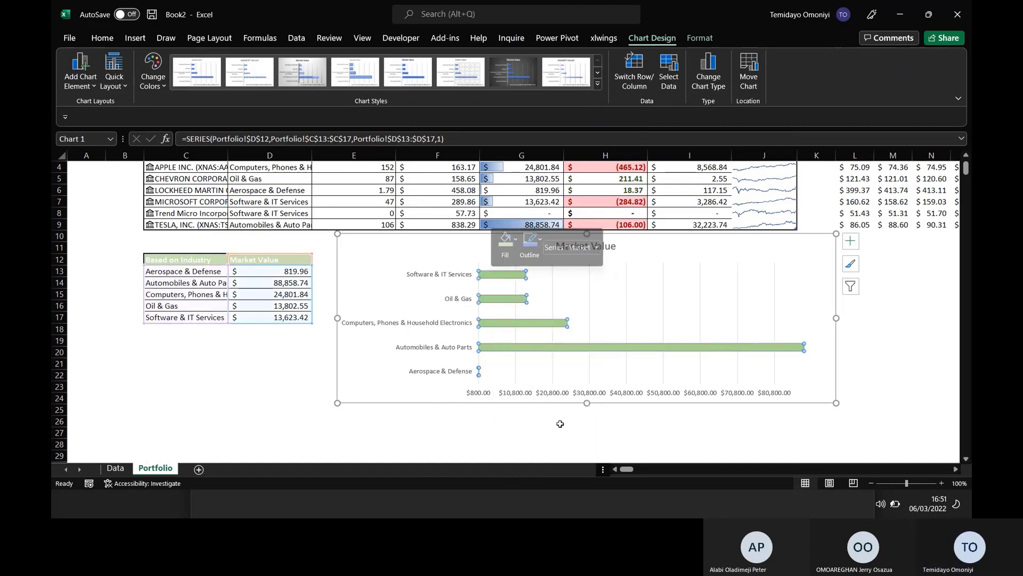
left_click(560, 426)
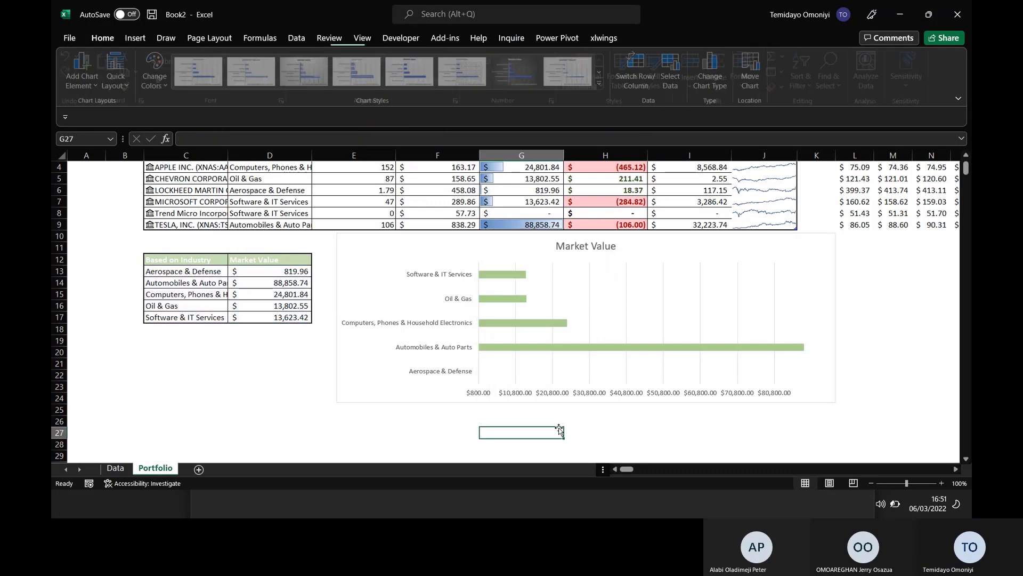
left_click(449, 365)
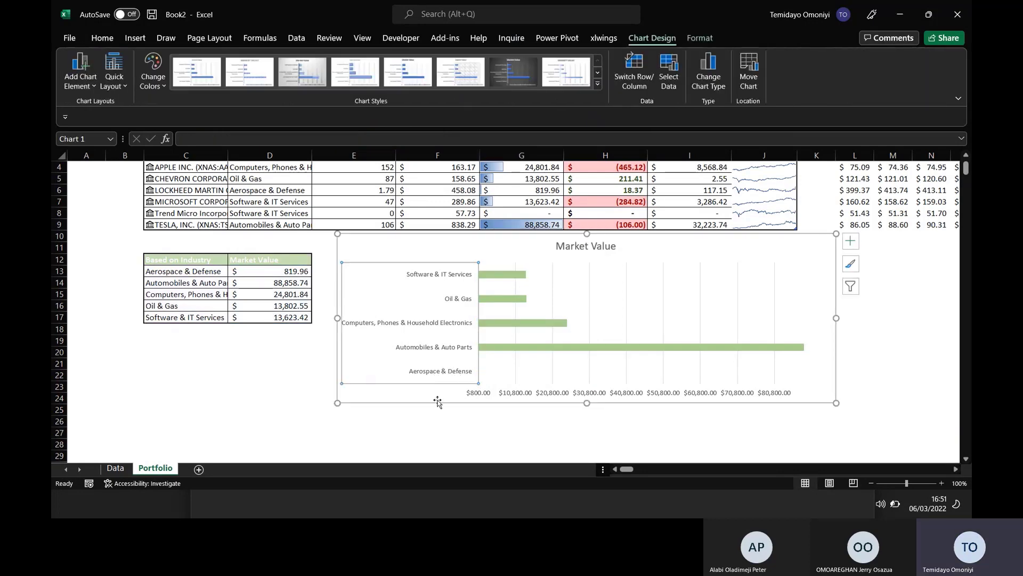
left_click(483, 386)
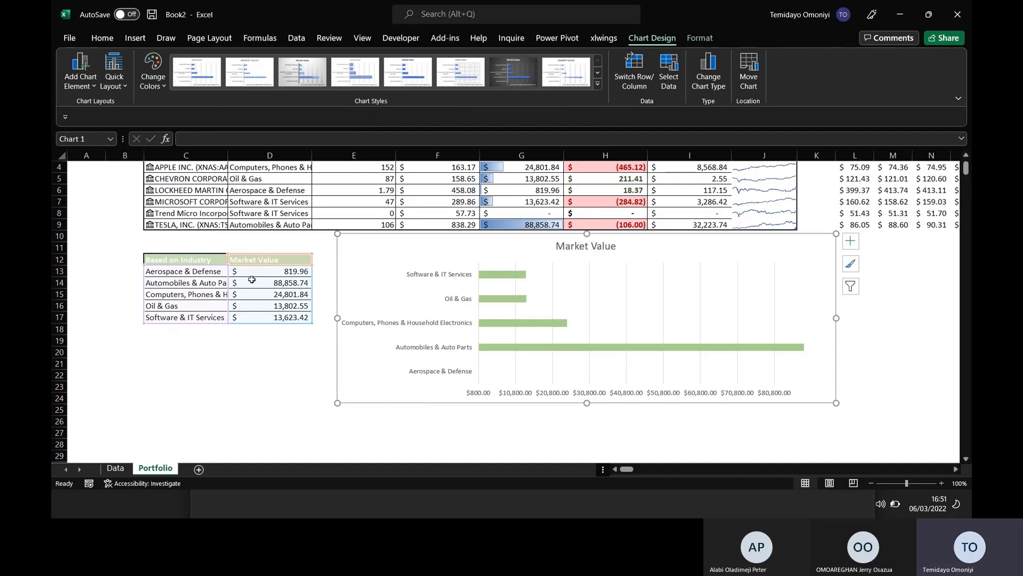
left_click(256, 273)
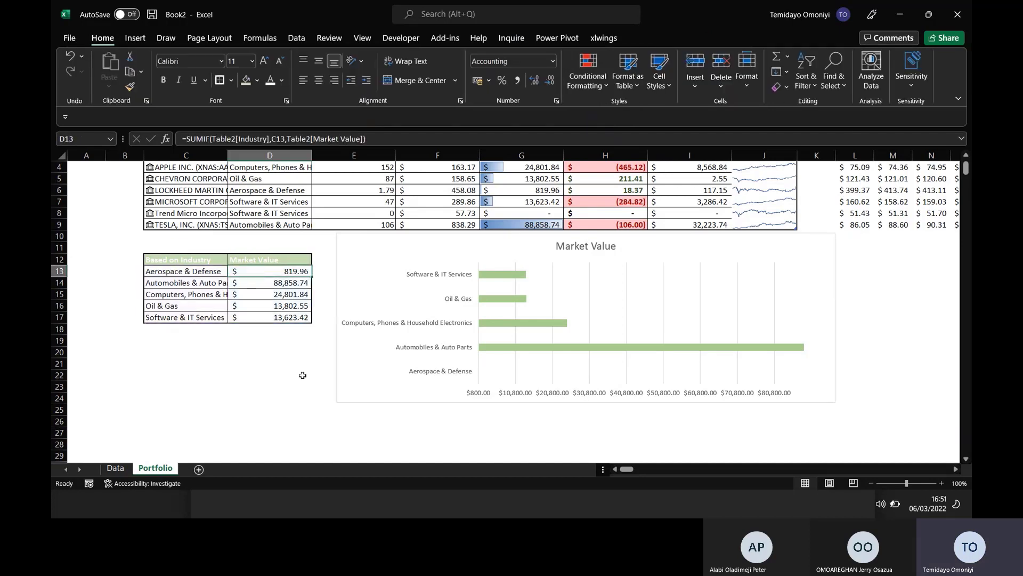
- Copy the LMT ticker from the Lockheed Martin entry in C6 and look up its NYSE quote on MSN Money
scroll(302, 376, "up", 1)
left_click(183, 225)
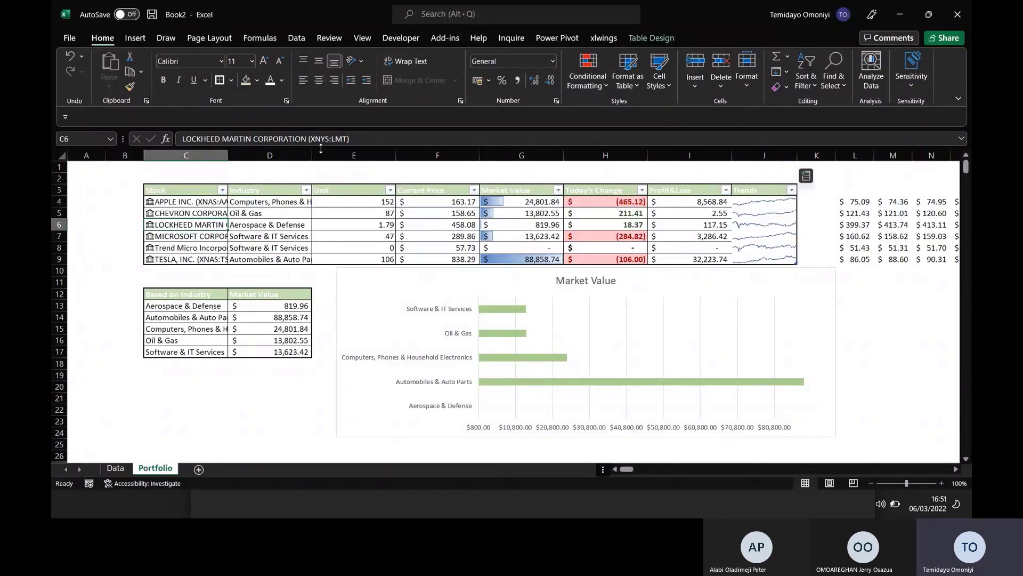
left_click_drag(347, 140, 333, 140)
key("ctrl+c")
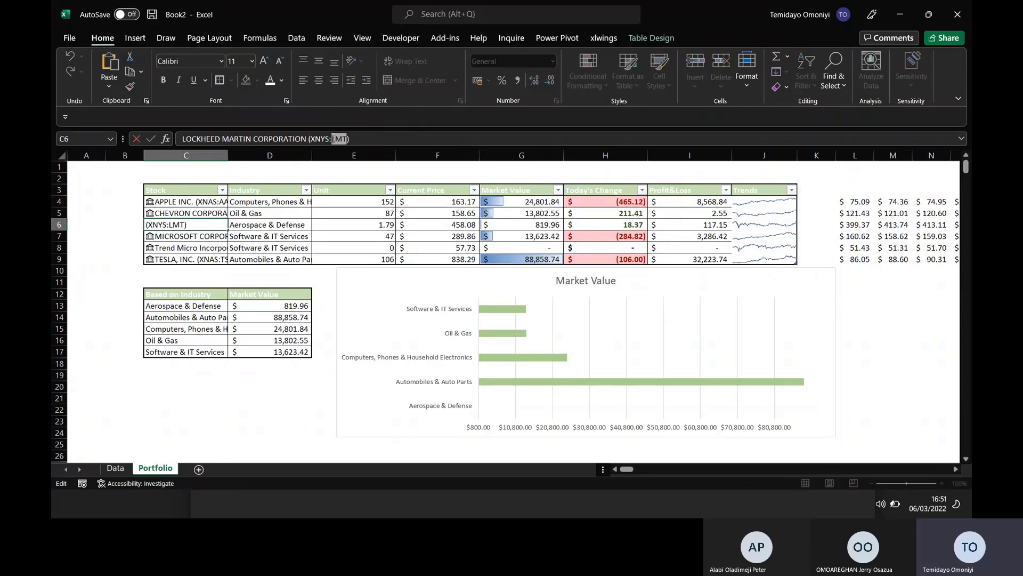
key("alt+Tab")
key("alt+Tab")
key("alt+Tab")
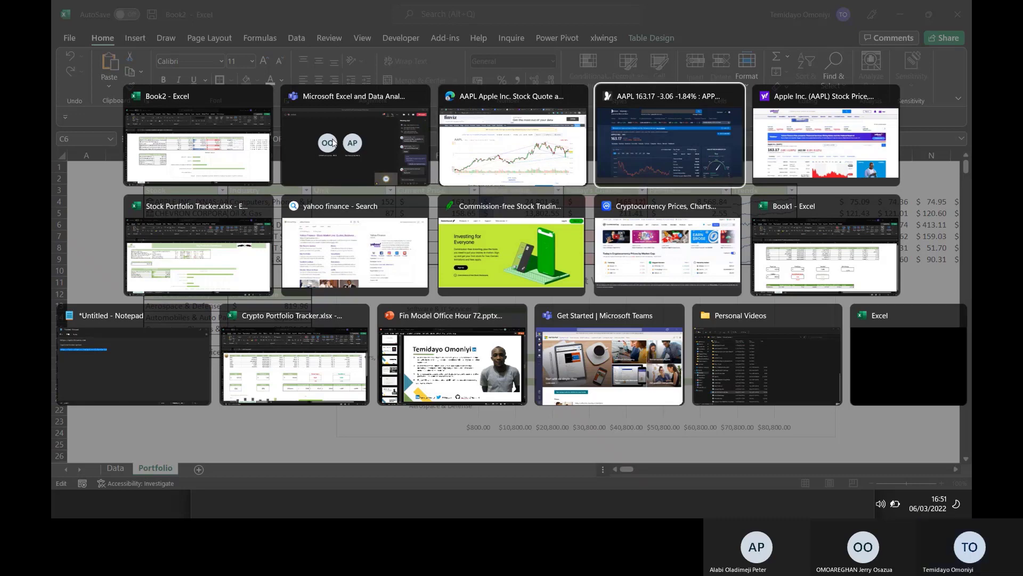
left_click(725, 133)
key("ctrl+v")
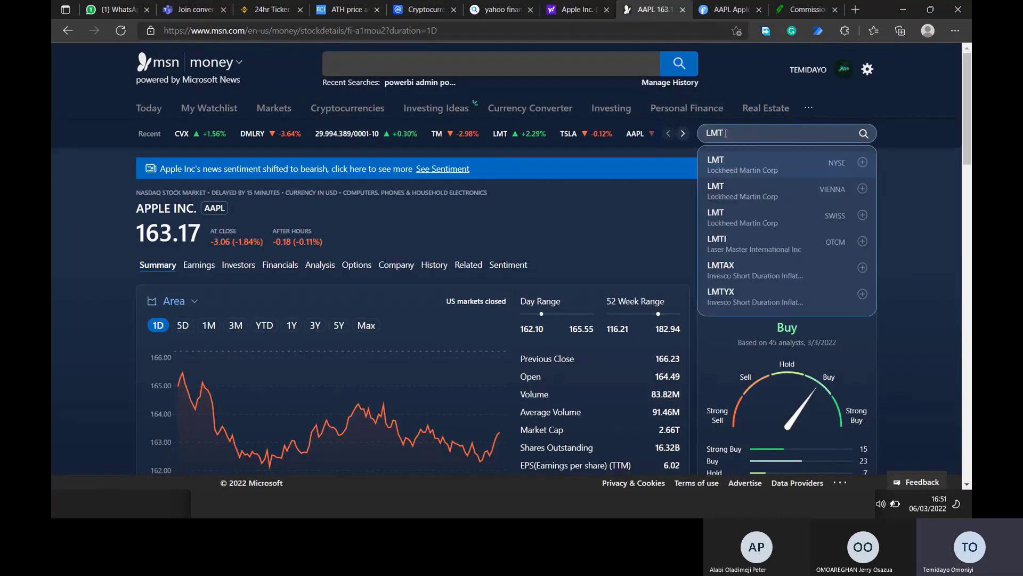
left_click(766, 164)
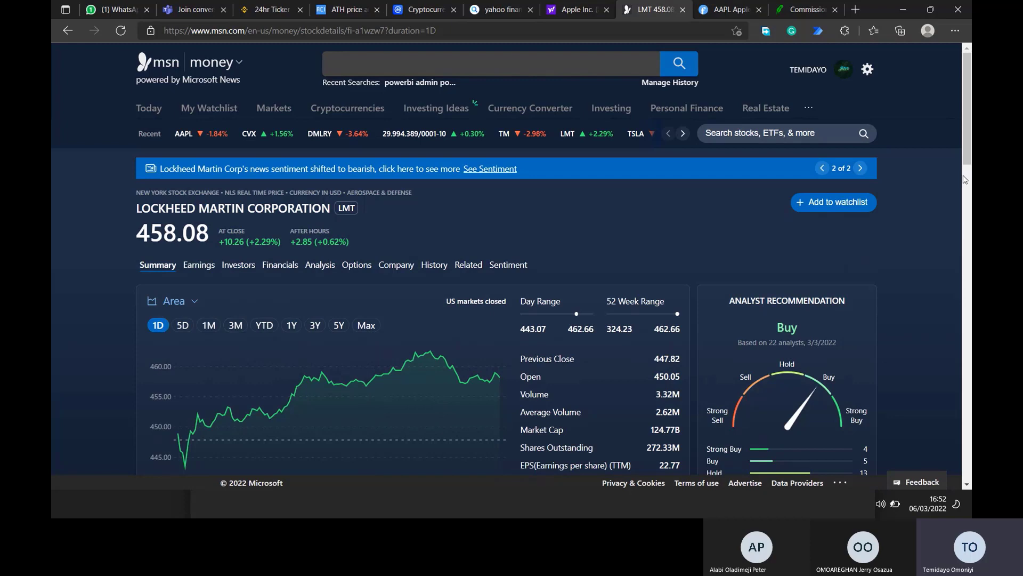
mouse_move(969, 141)
left_mouse_down()
mouse_move(965, 173)
mouse_move(961, 149)
left_mouse_up()
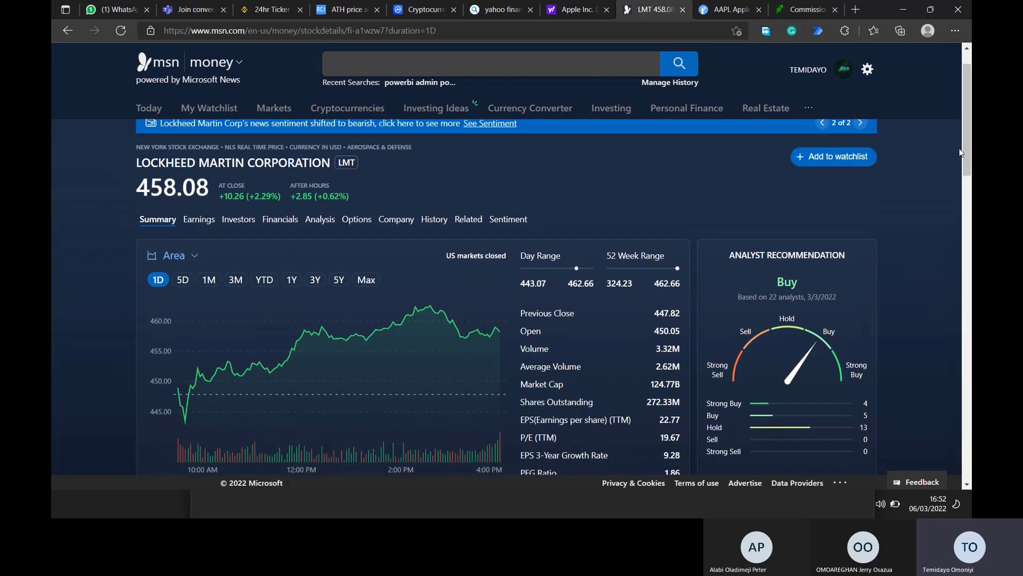
- Search Finviz for the LMT ticker and open Lockheed Martin's stock chart
left_click(733, 9)
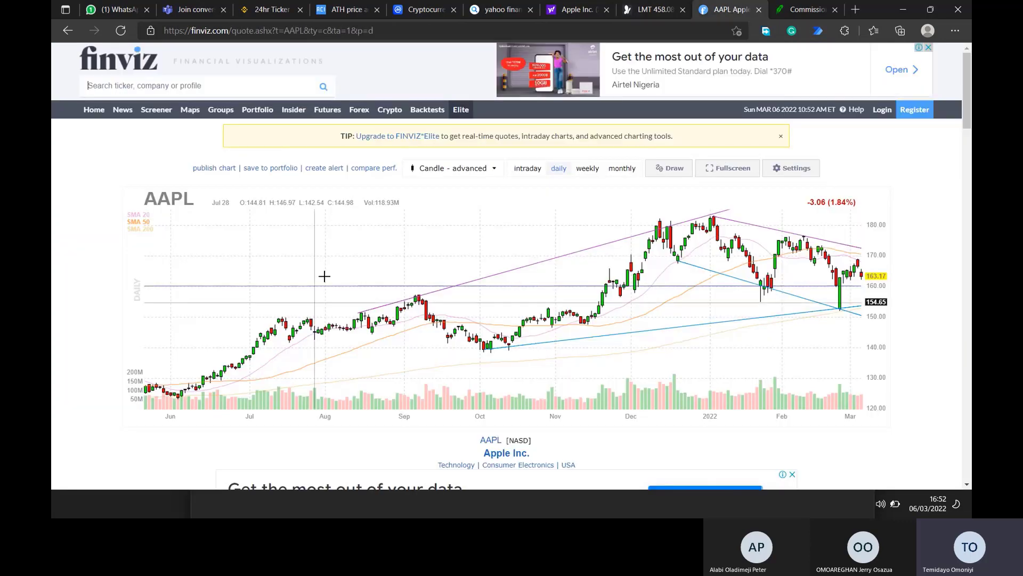
mouse_move(969, 110)
left_mouse_down()
mouse_move(967, 139)
mouse_move(967, 105)
left_mouse_up()
left_click(209, 86)
type("LMT")
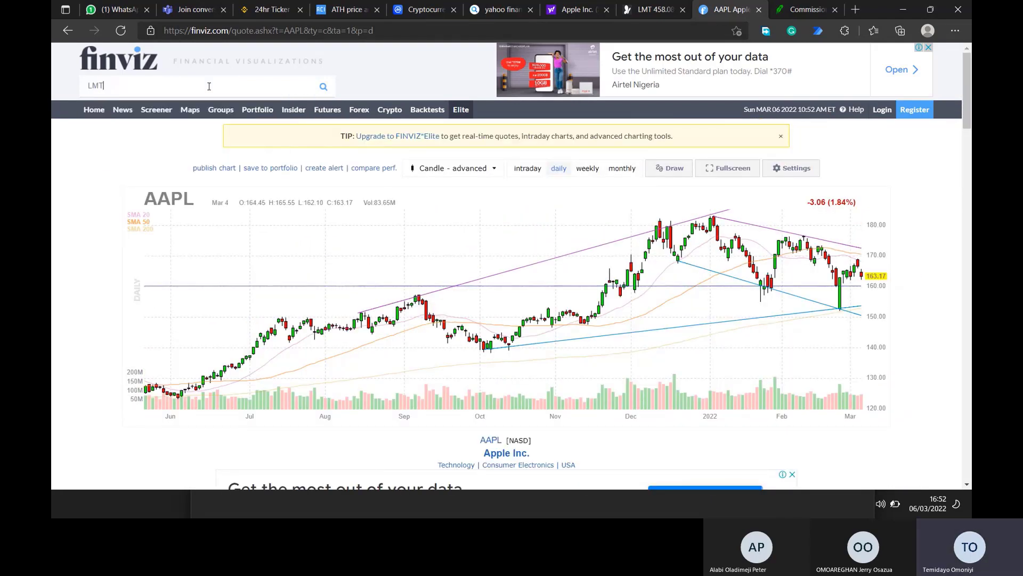
left_click(162, 107)
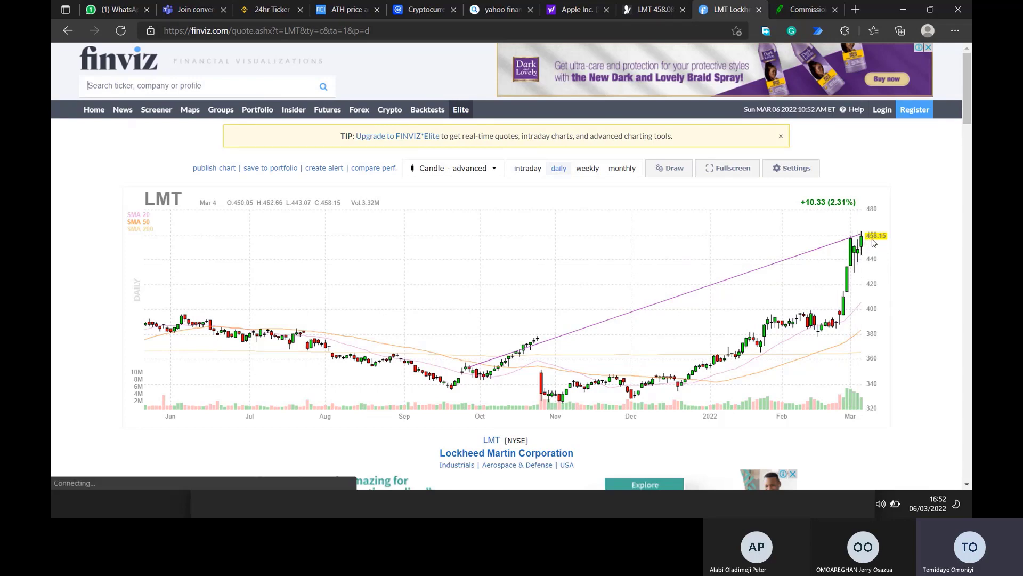
- Search Yahoo Finance for LMT, open the Lockheed Martin NYSE quote and review its price summary
key("alt+Tab")
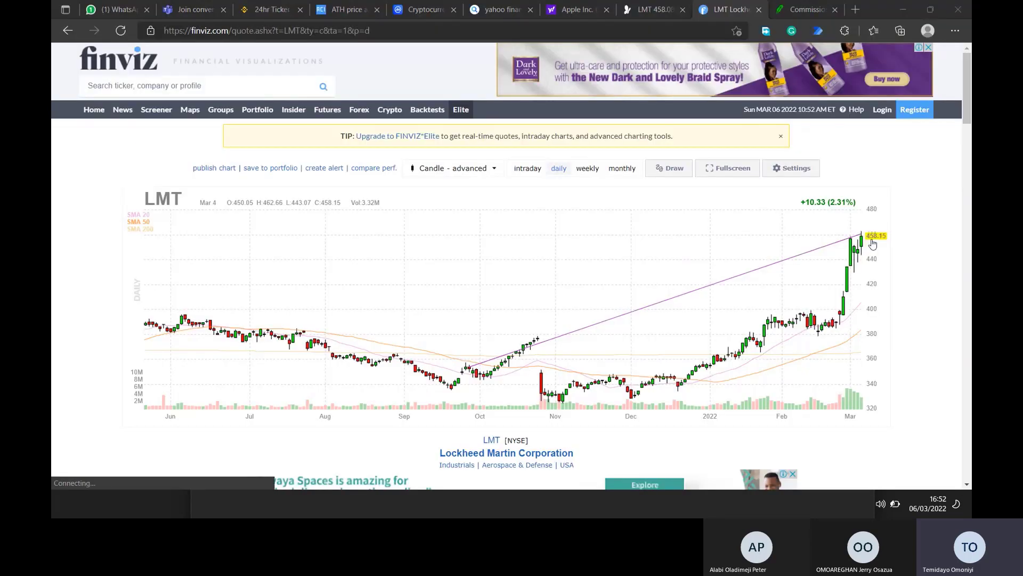
key("alt+Tab")
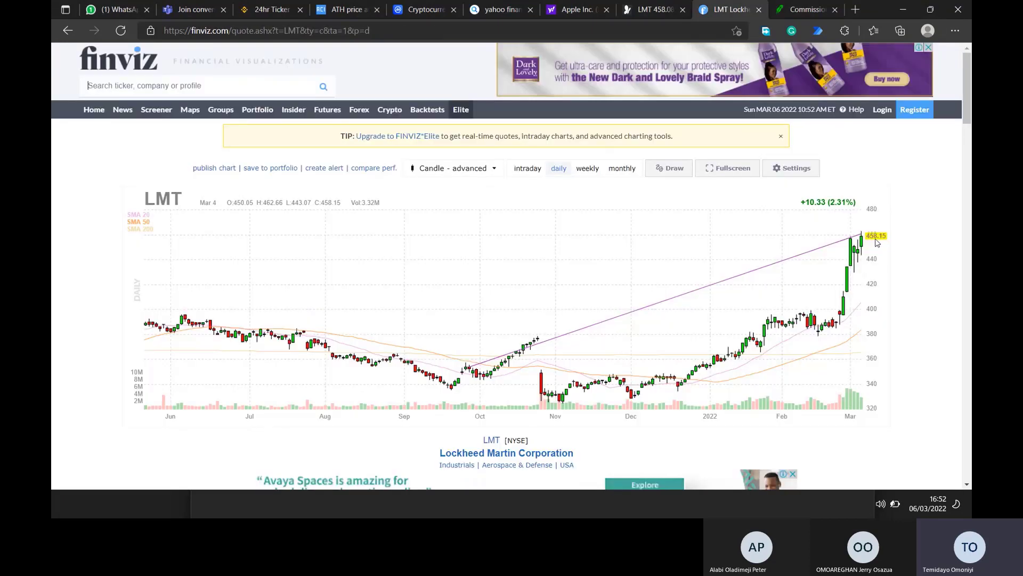
key("alt+Tab")
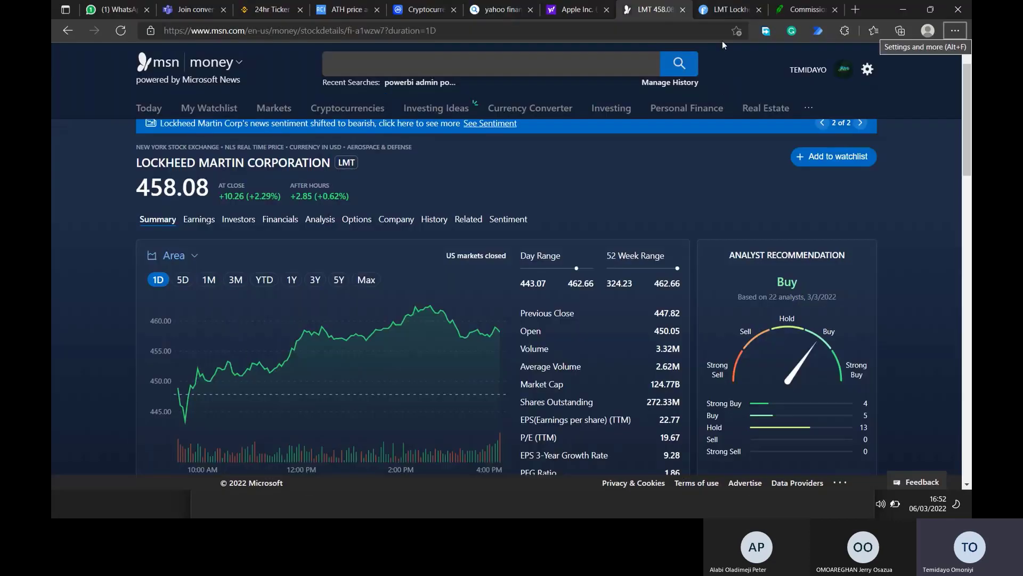
left_click(563, 12)
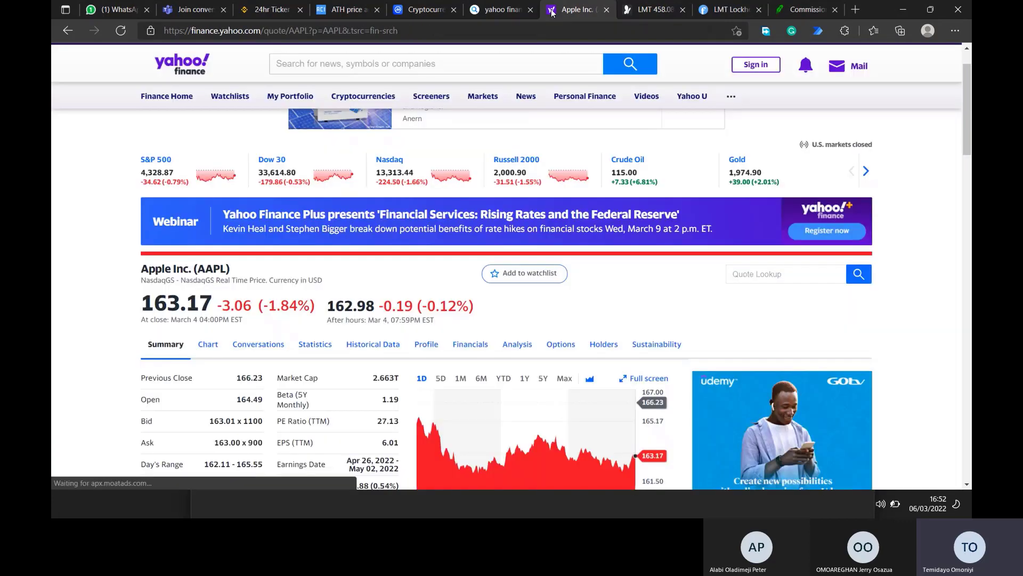
left_click(297, 65)
type("LMT")
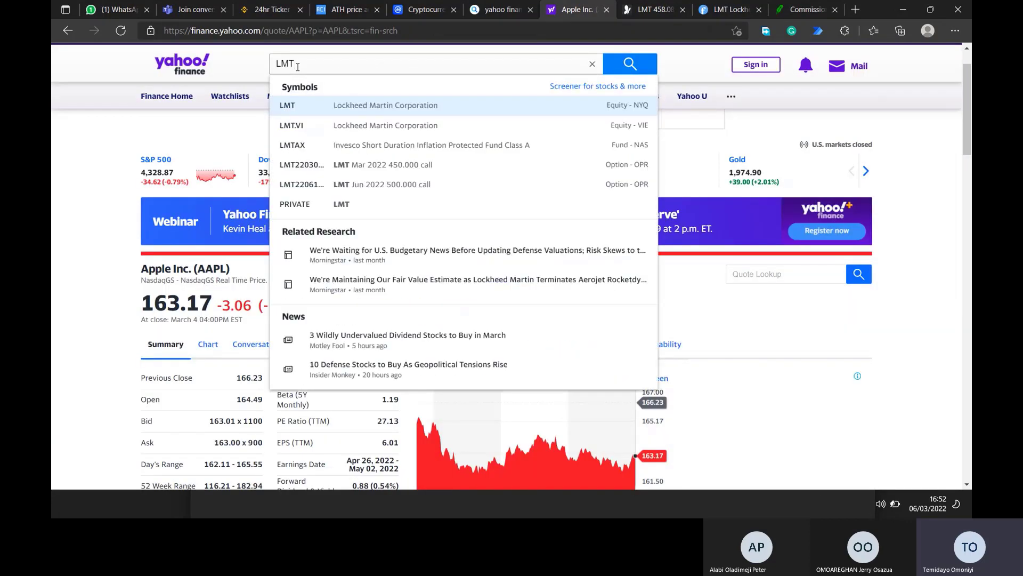
left_click(380, 107)
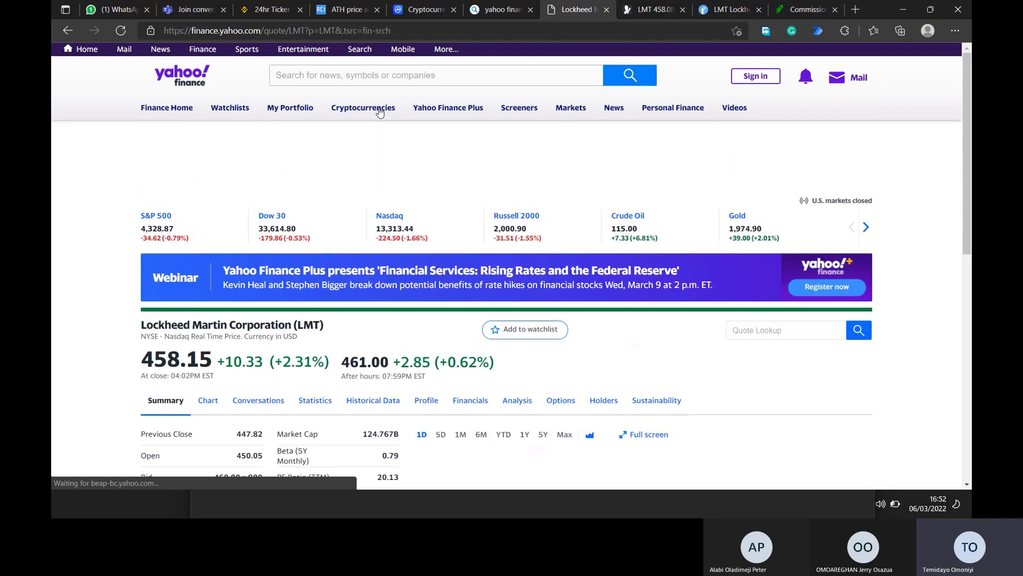
scroll(78, 267, "down", 1)
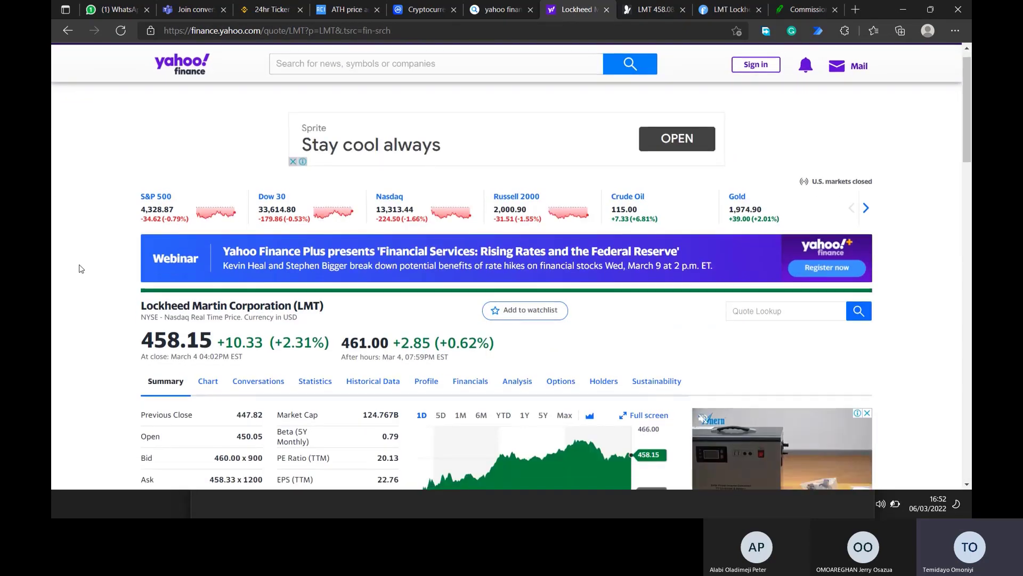
scroll(81, 268, "down", 1)
scroll(80, 268, "down", 2)
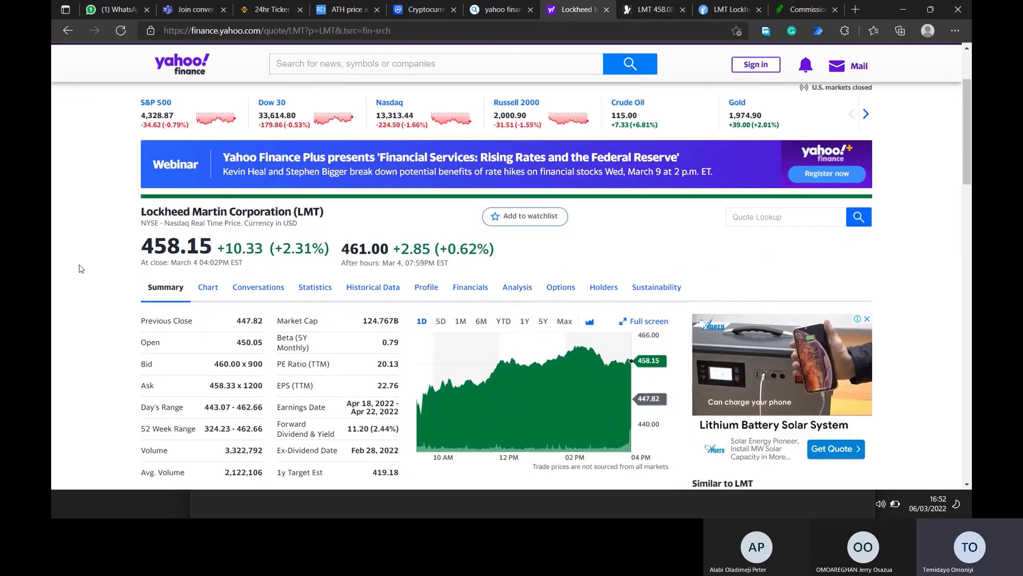
scroll(81, 268, "down", 3)
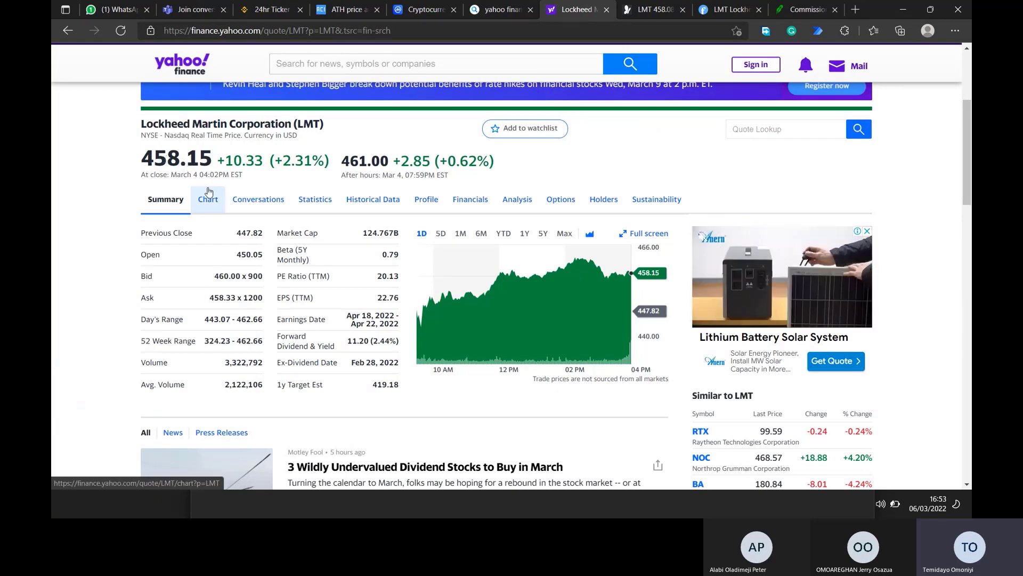
- Switch back to the Book2 workbook in Excel, autofit the Profit&Loss column and widen it slightly
key("alt+Tab")
key("Tab")
key("Tab")
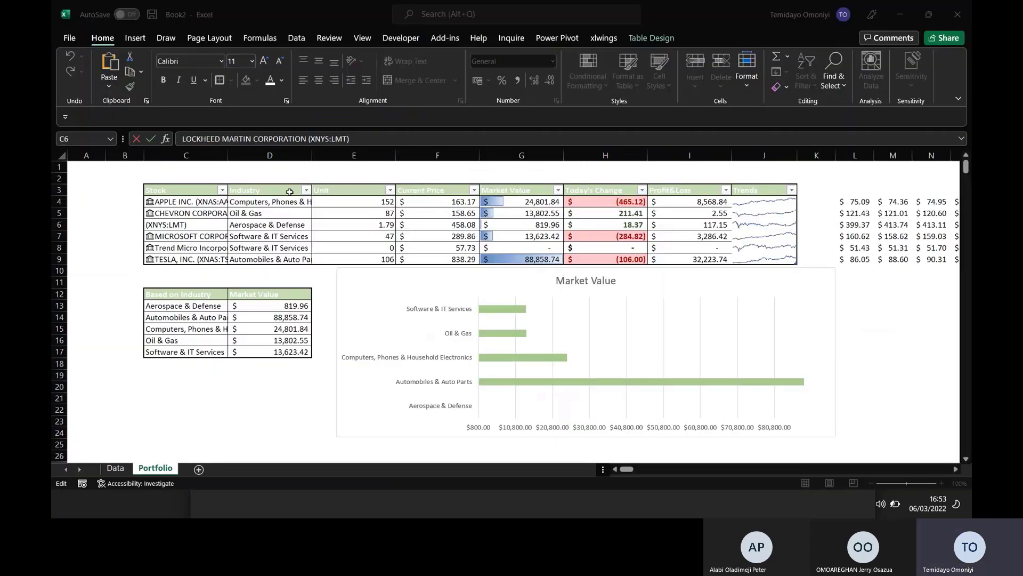
left_click(317, 293)
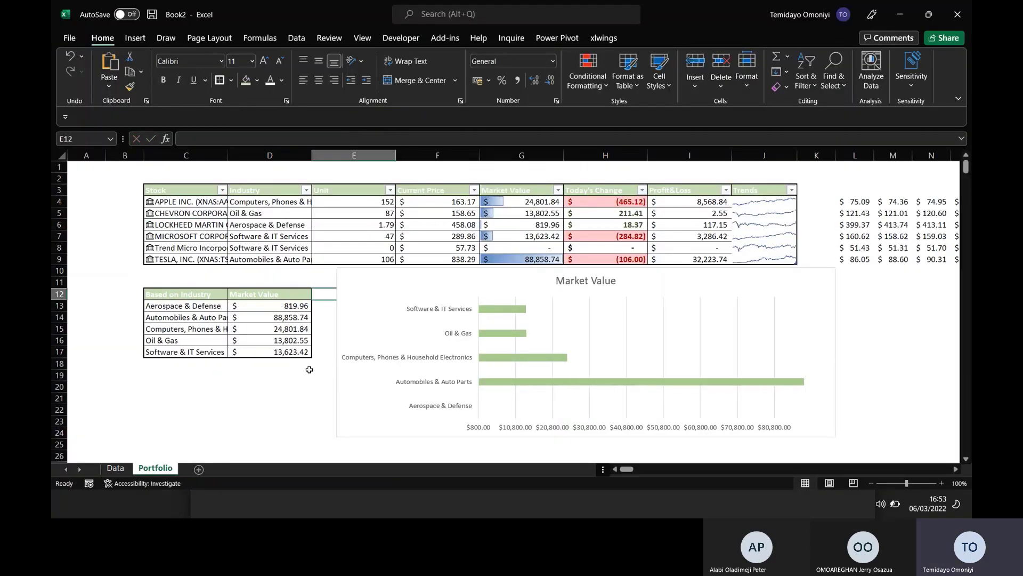
left_click(894, 352)
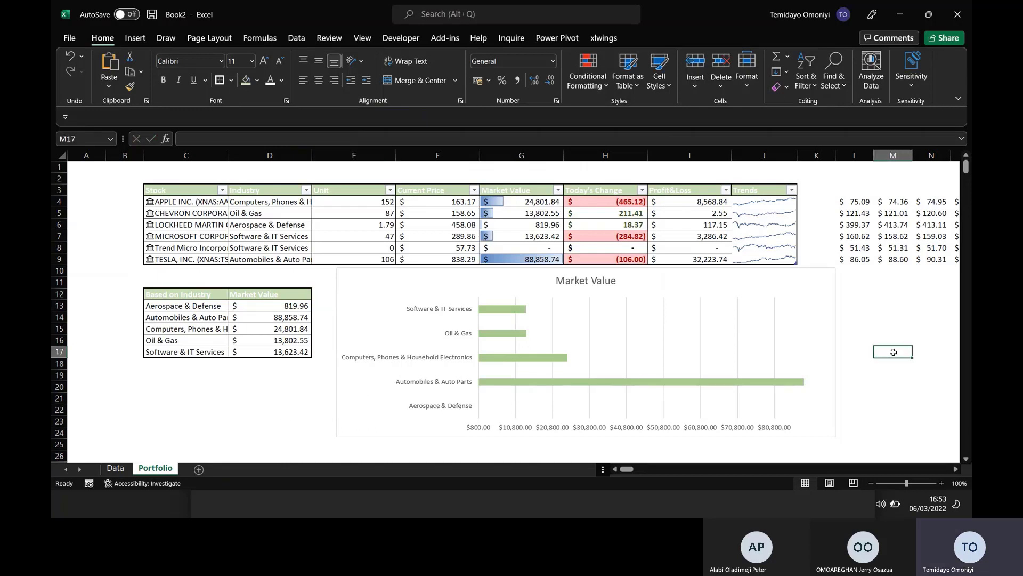
double_click(733, 155)
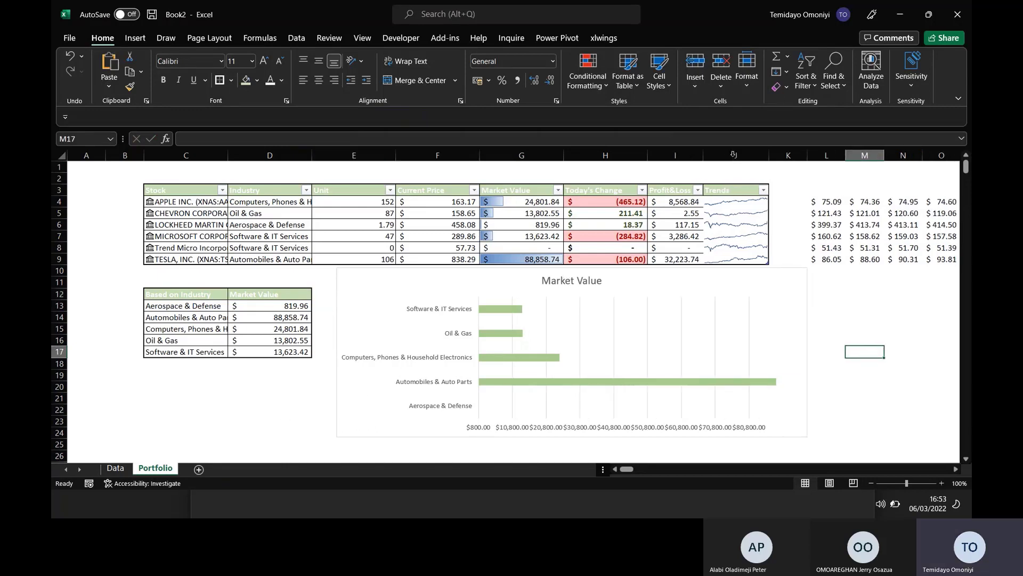
left_click_drag(701, 152, 713, 153)
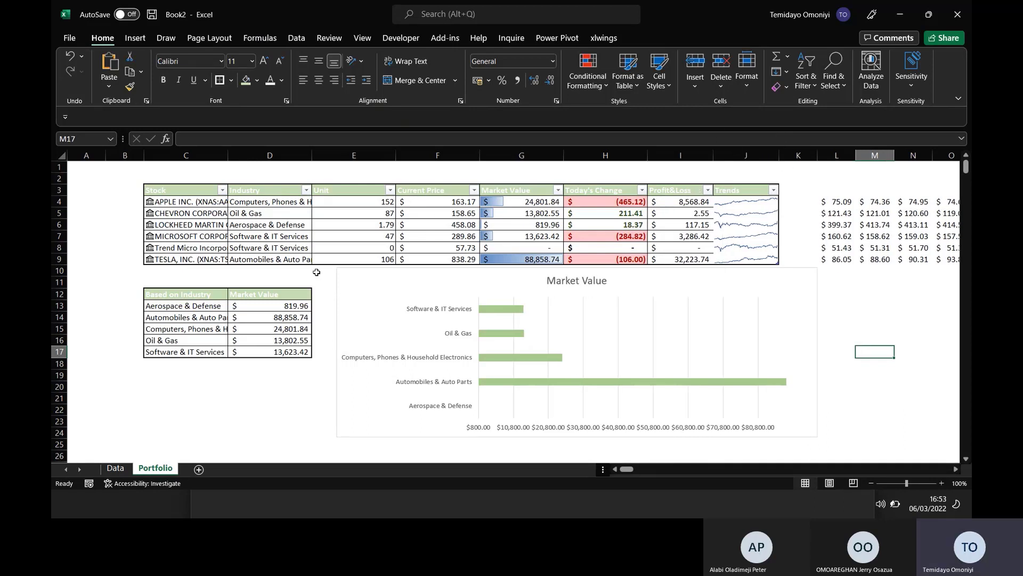
- Check the stock purchase records on the Data sheet and return to the Portfolio sheet
left_click(115, 468)
scroll(275, 320, "up", 5)
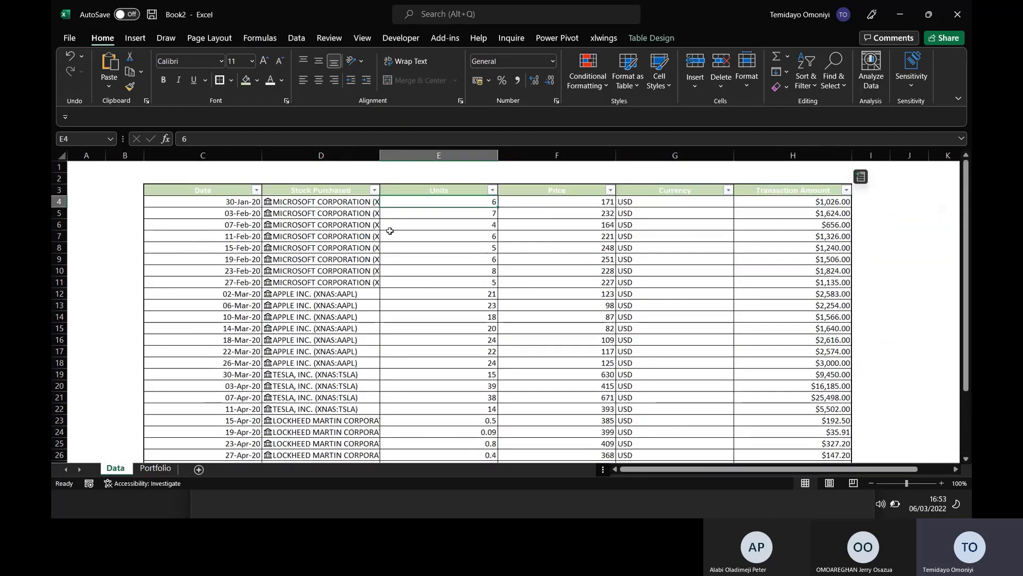
left_click(156, 469)
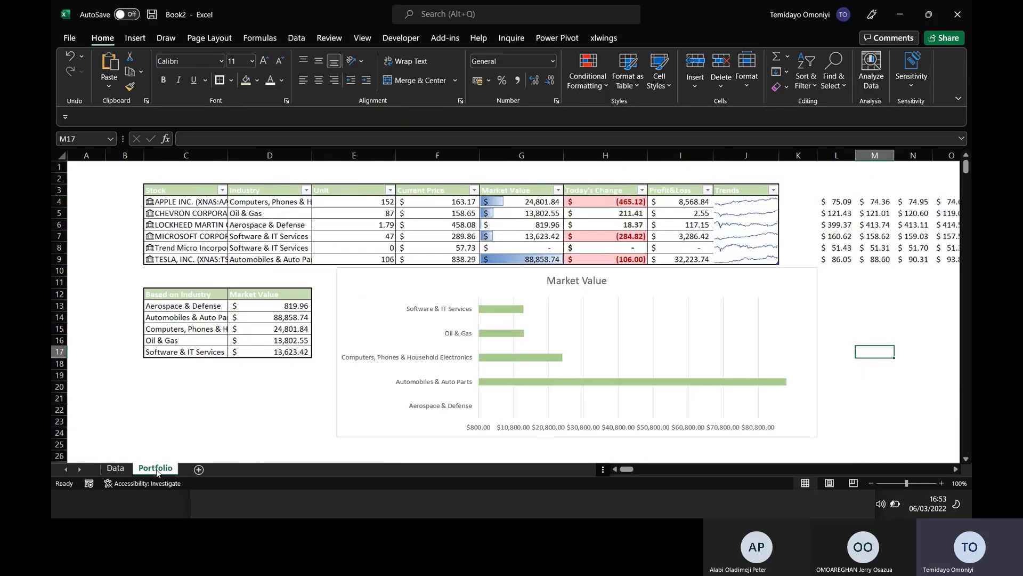
left_click(327, 356)
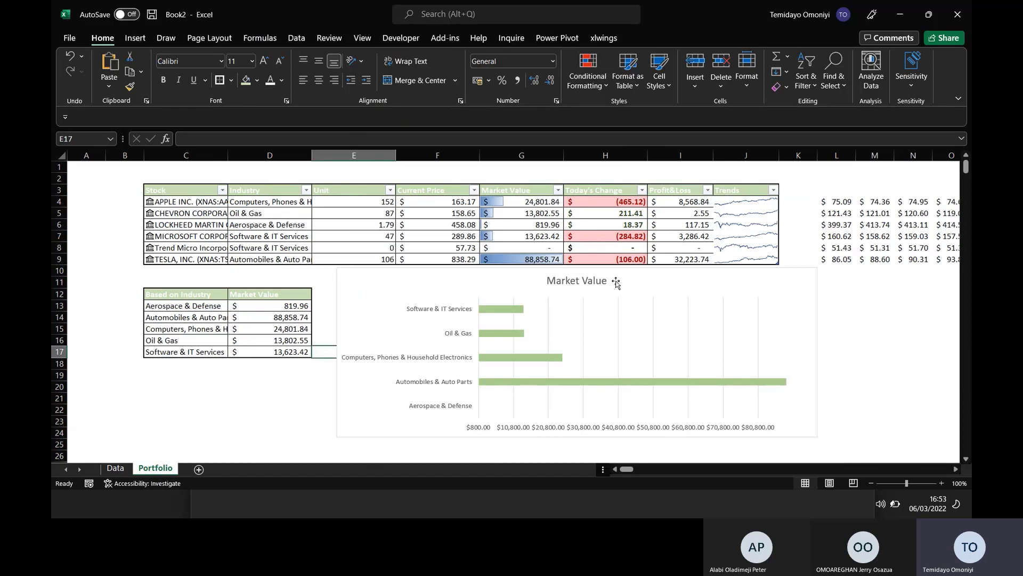
- Hide the price history beside the Trends column by setting its font color to white, from L4 through the last used cell
left_click(827, 203)
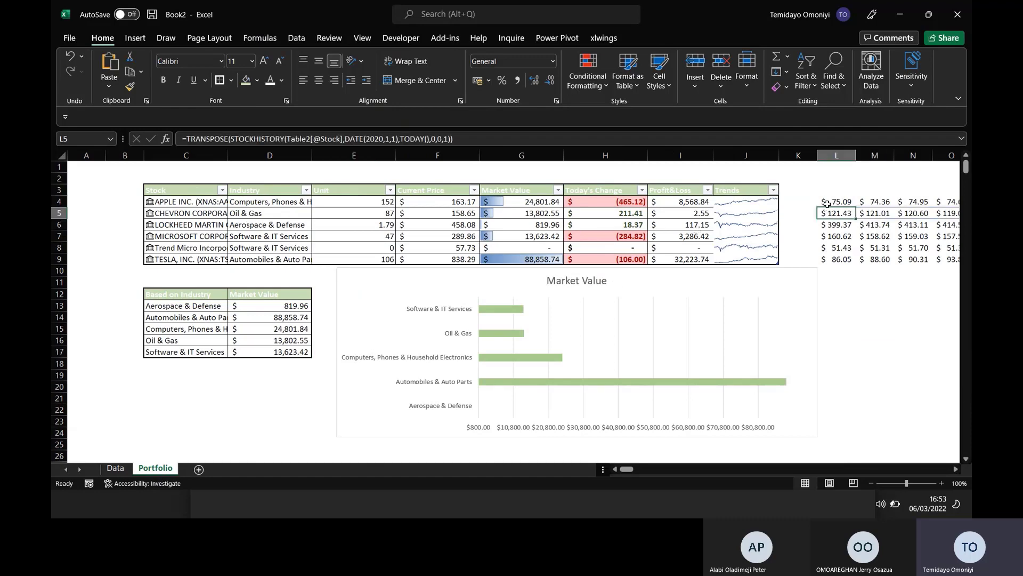
key("ctrl+shift+End")
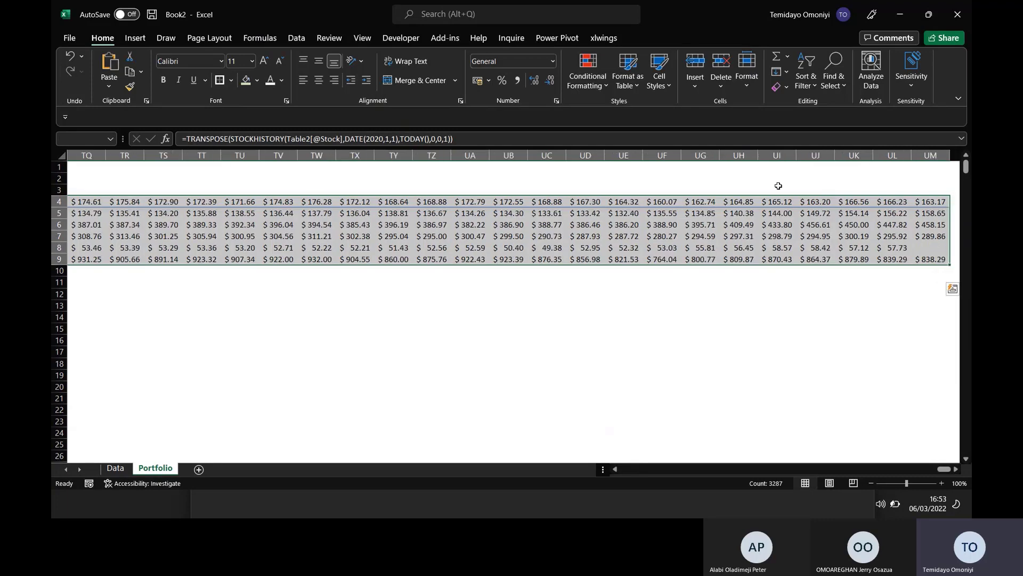
left_click(281, 80)
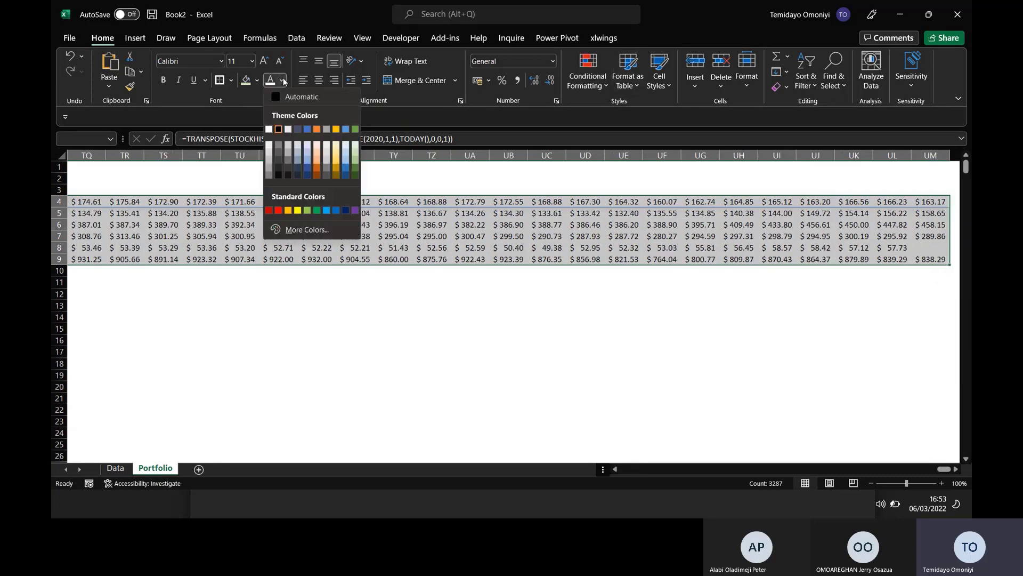
left_click(265, 130)
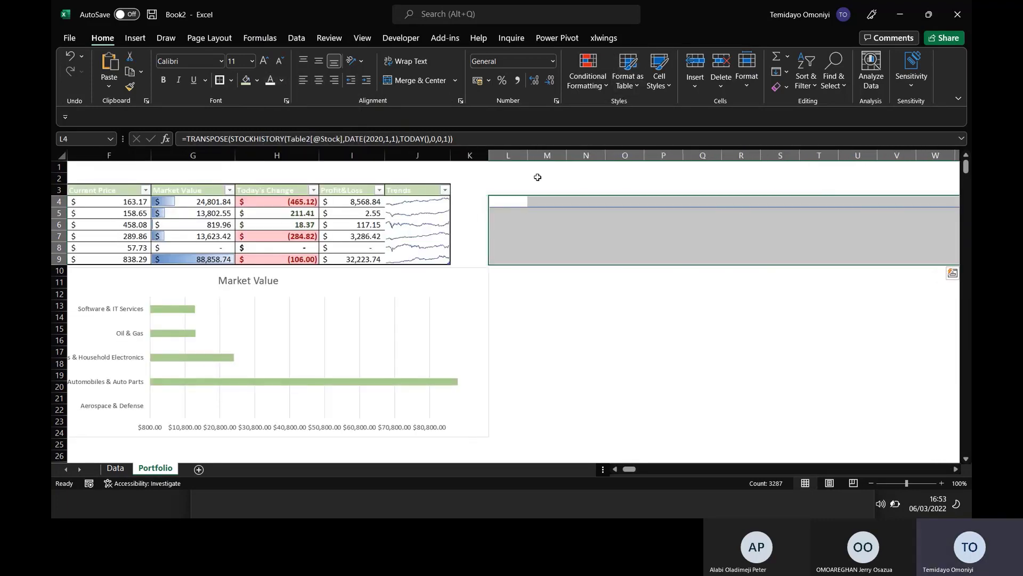
- Try inserting a blank column before column L, ahead of the price history
right_click(509, 155)
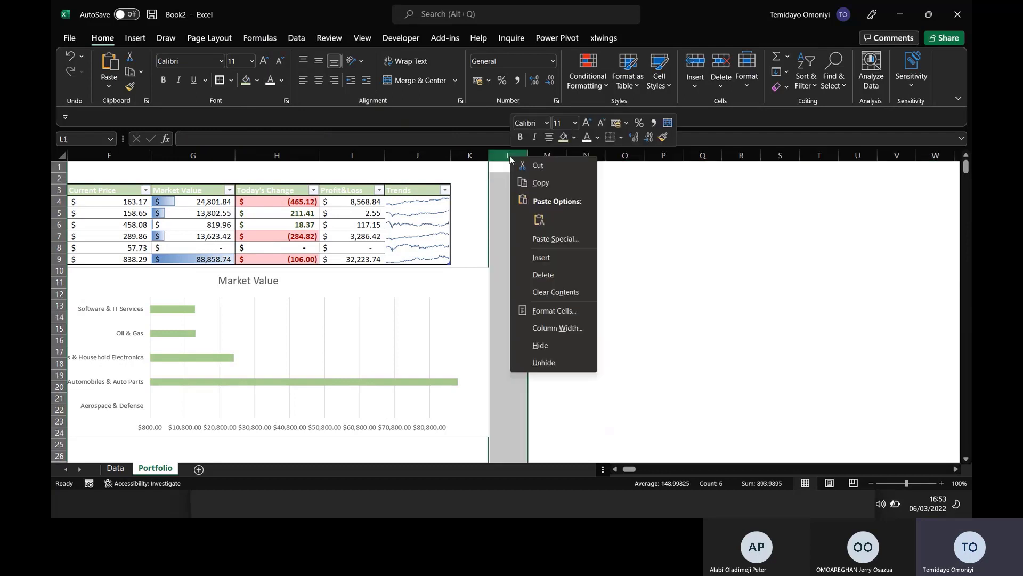
left_click(546, 258)
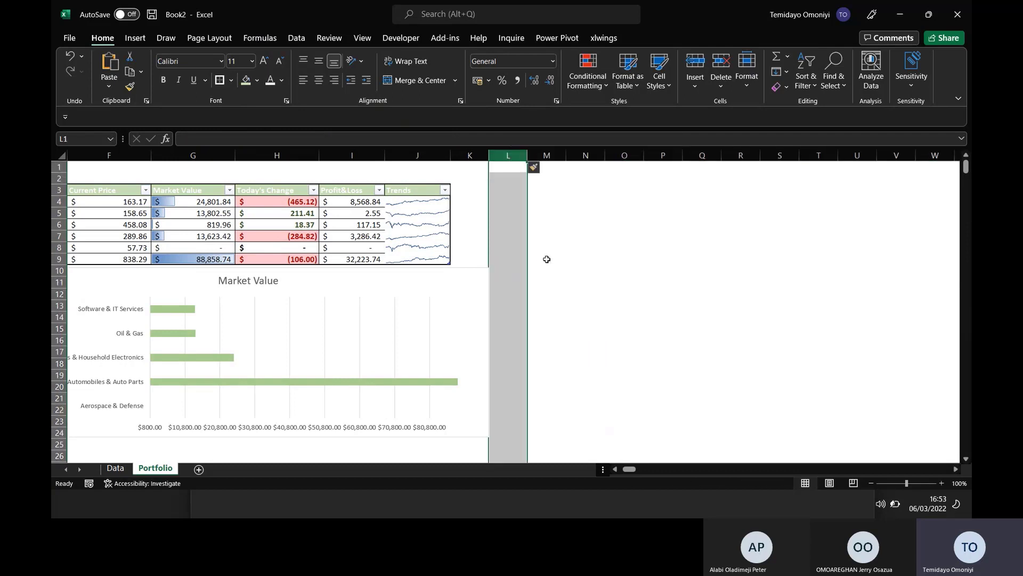
left_click(560, 216)
- Inspect the whitened price history range by selecting cells such as P8 and R7 to see their formulas
left_click(465, 282)
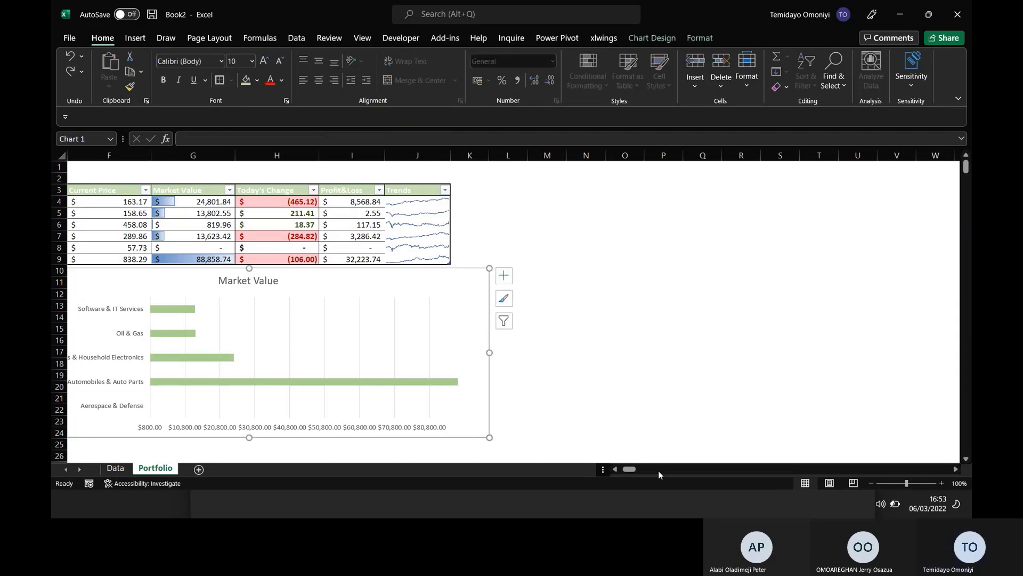
left_click(542, 246)
left_click(678, 247)
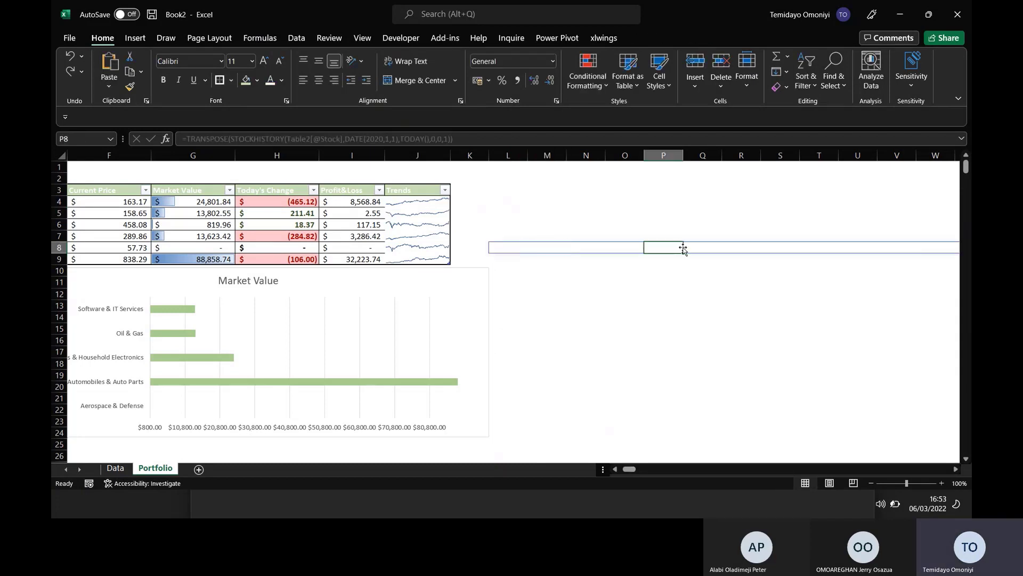
left_click(749, 234)
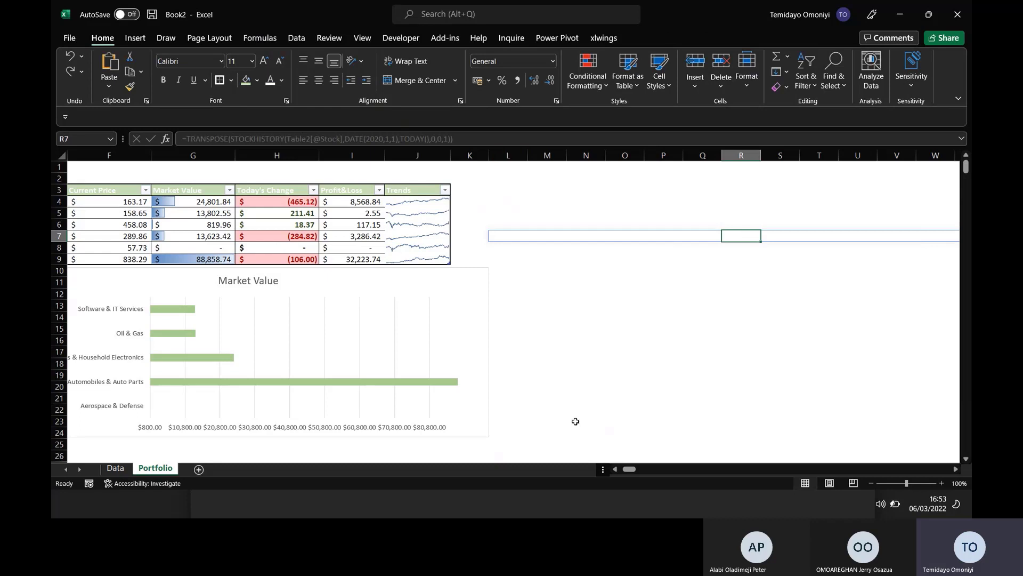
- Bring the whole portfolio table back into view, check the Teams meeting chat, and return to the Book2 workbook
left_click(615, 469)
left_click(615, 469)
left_click(615, 469)
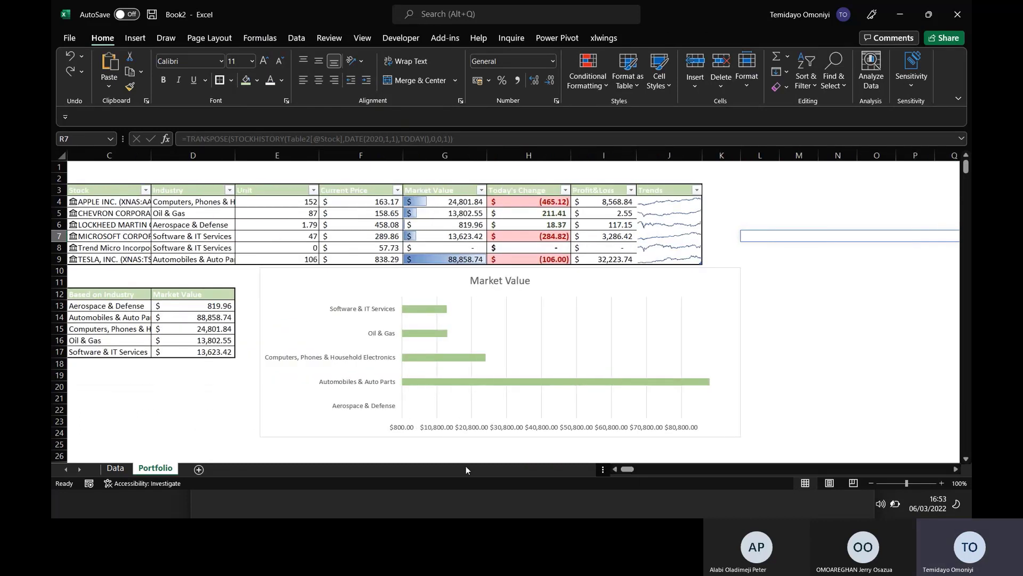
left_click(615, 469)
left_click(615, 469)
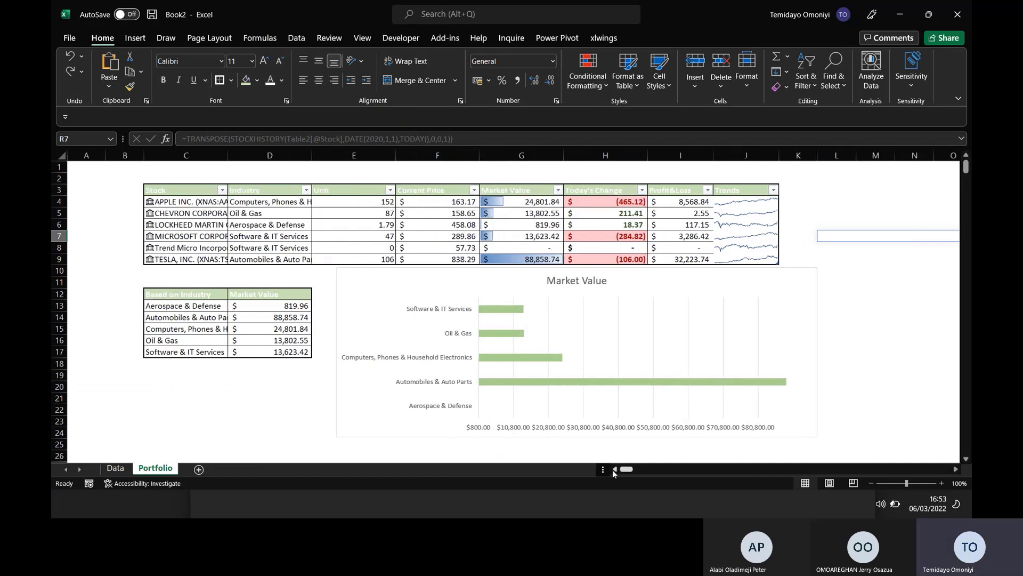
key("alt+Tab")
key("alt+Tab")
key("alt+Tab")
key("alt+Tab")
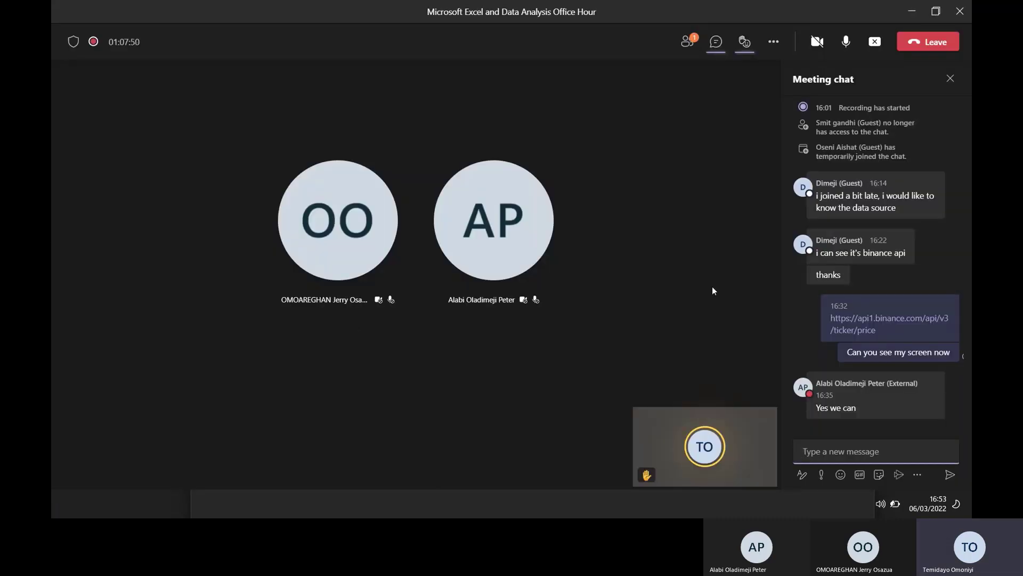
left_click(773, 41)
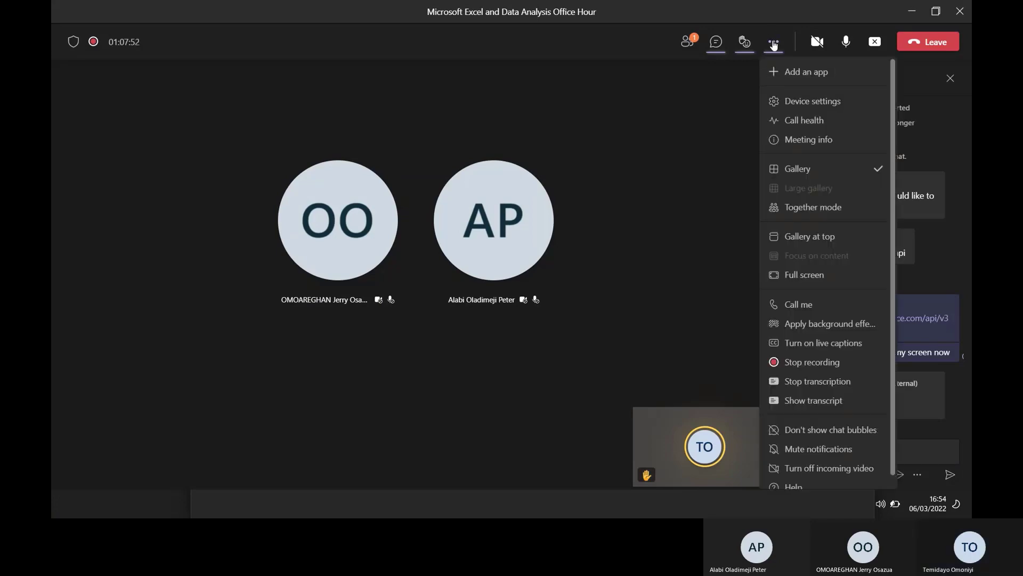
key("Escape")
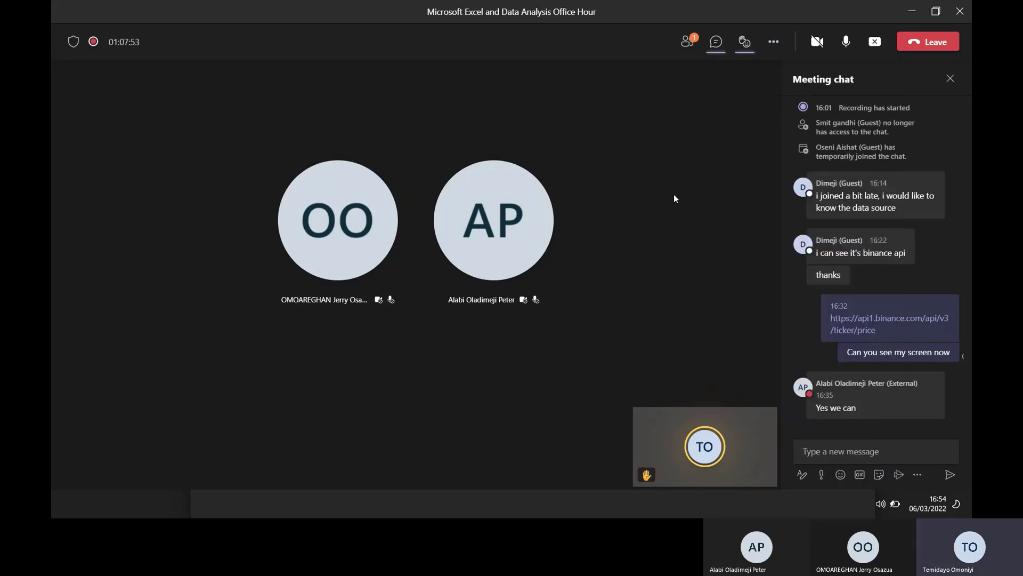
key("alt+Tab")
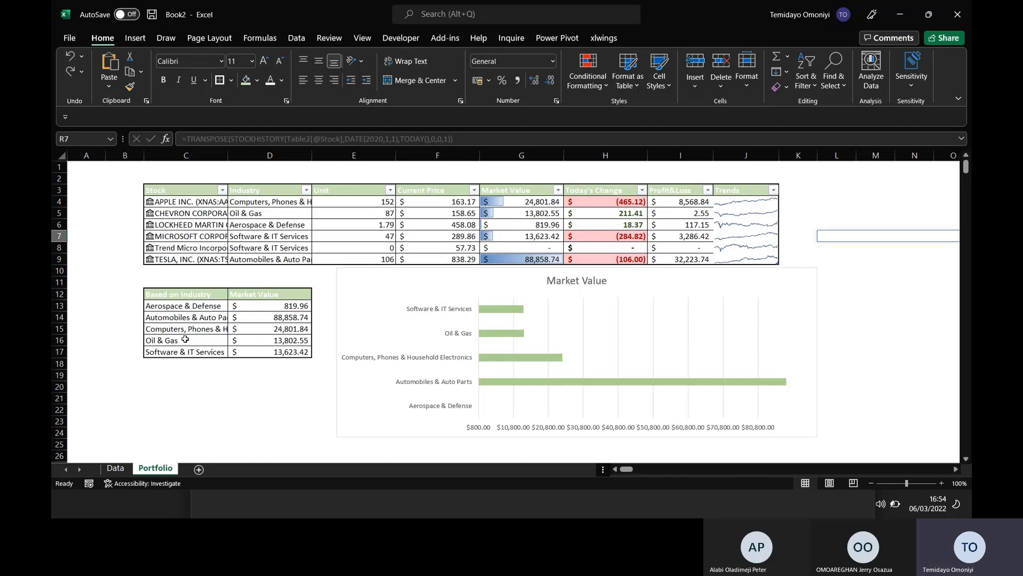
- Select the Lockheed Martin stock in C6 and show the Refresh All options for the workbook's data
left_click(204, 226)
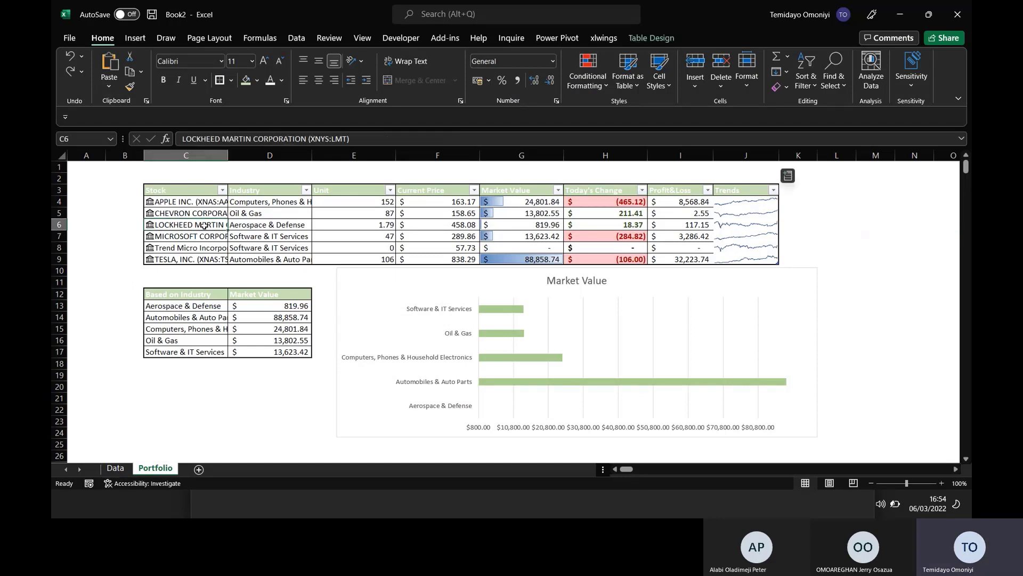
left_click(295, 40)
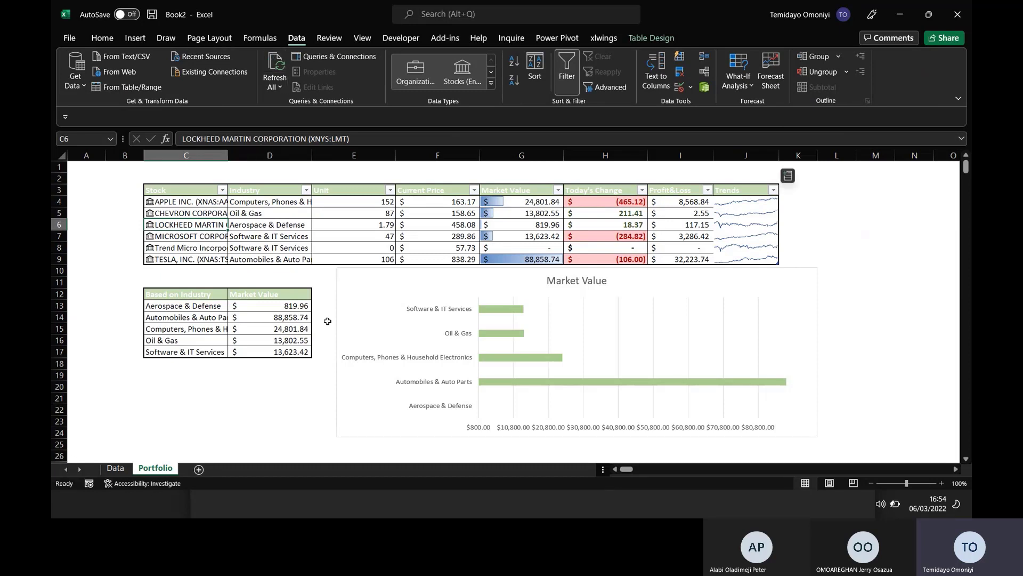
left_click(282, 91)
left_click(282, 98)
- Switch to the Book1 crypto portfolio and choose DOGEDogecoin in the coin lookup cell C25
key("alt+Tab")
key("Tab")
key("Tab")
key("Tab")
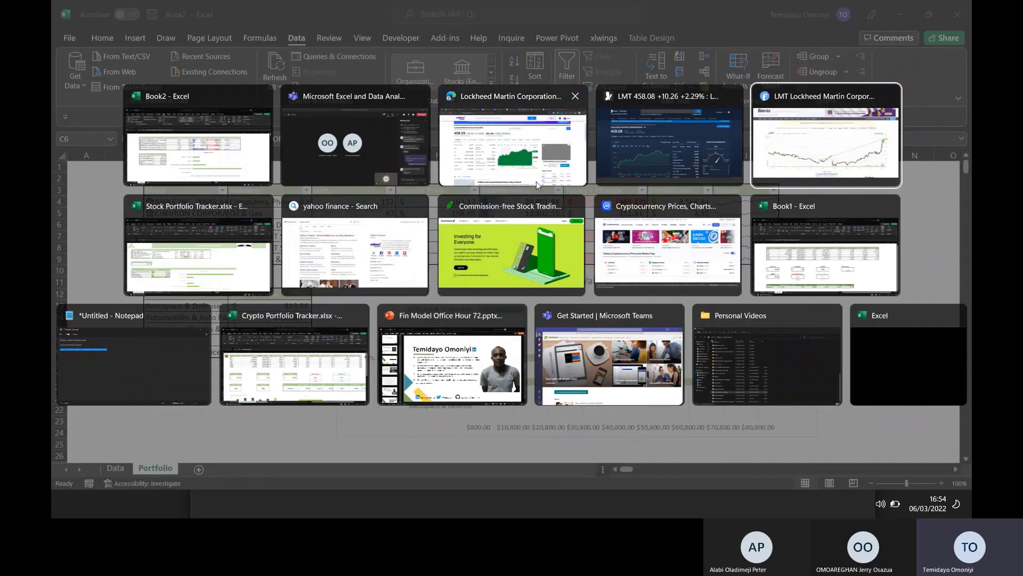
left_click(771, 262)
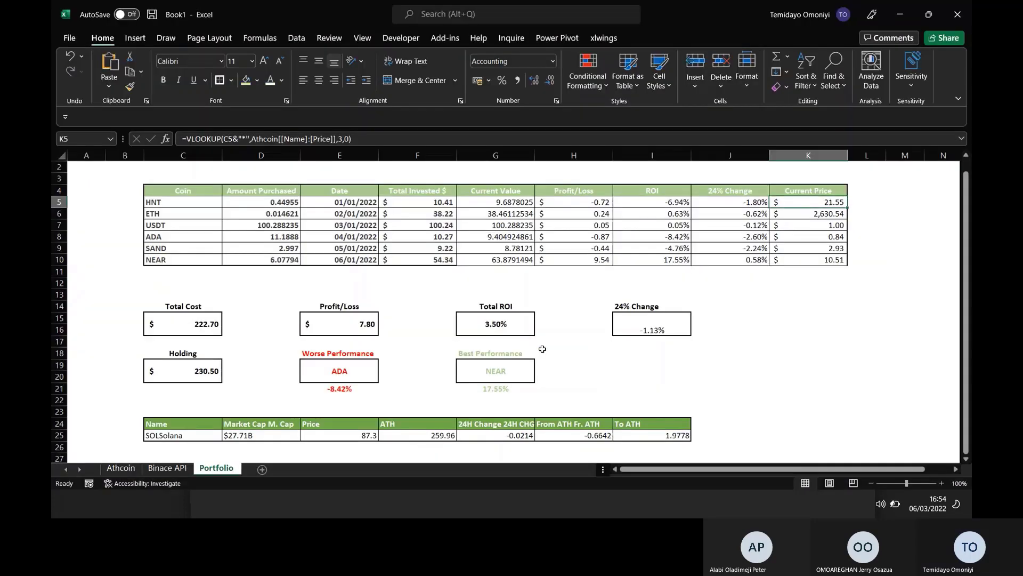
left_click(618, 379)
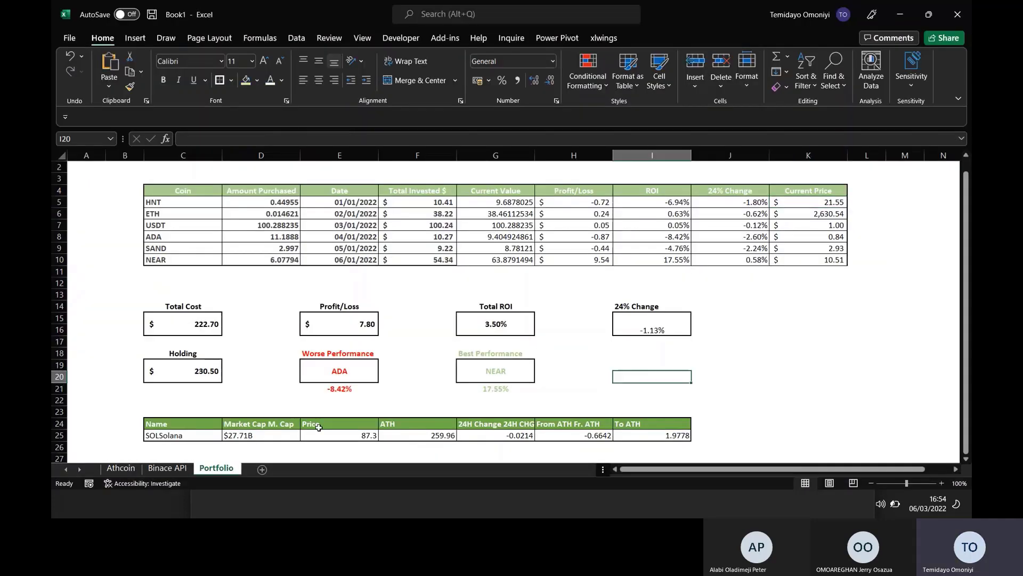
left_click(168, 431)
left_click(226, 436)
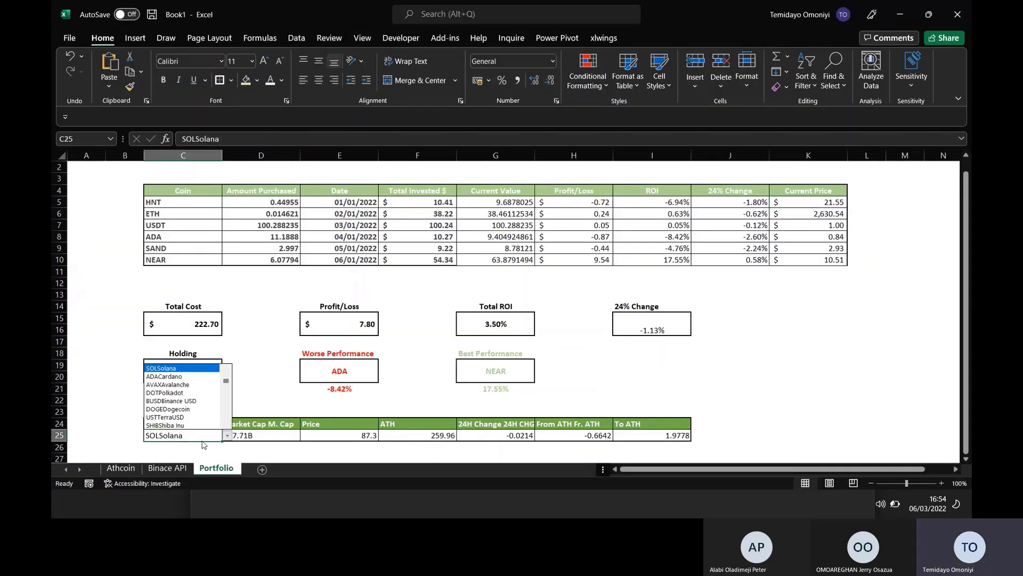
left_click(171, 418)
- Inspect the Current Value, Profit/Loss and Current Price formulas in the crypto table, along with the Athcoin source sheet
left_click(510, 204)
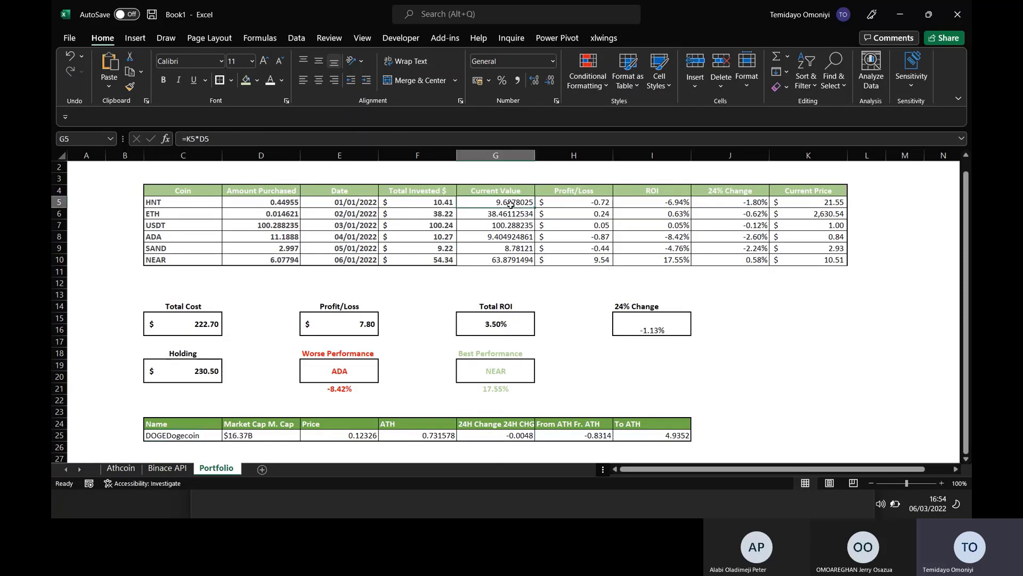
left_click(422, 211)
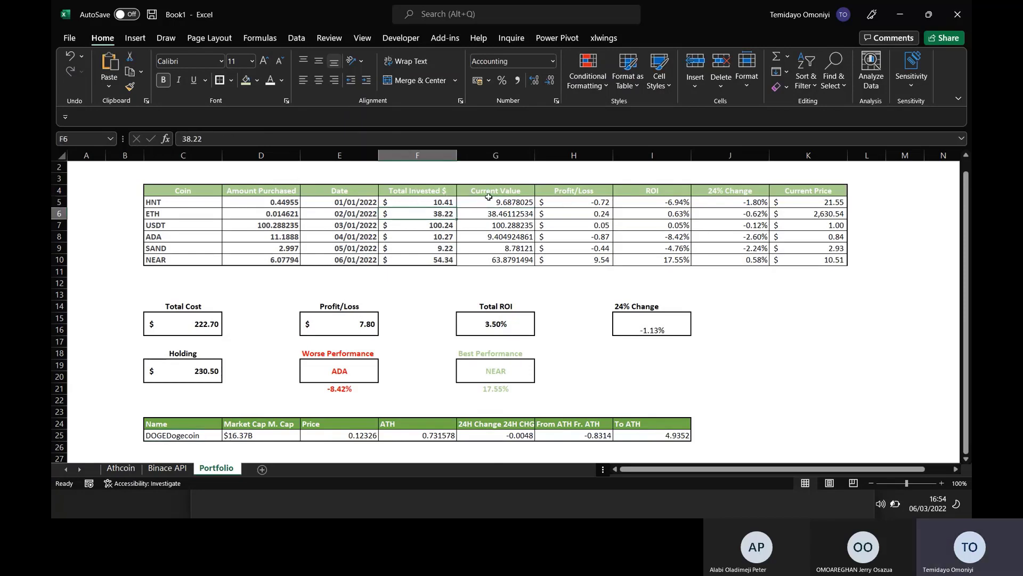
left_click(555, 197)
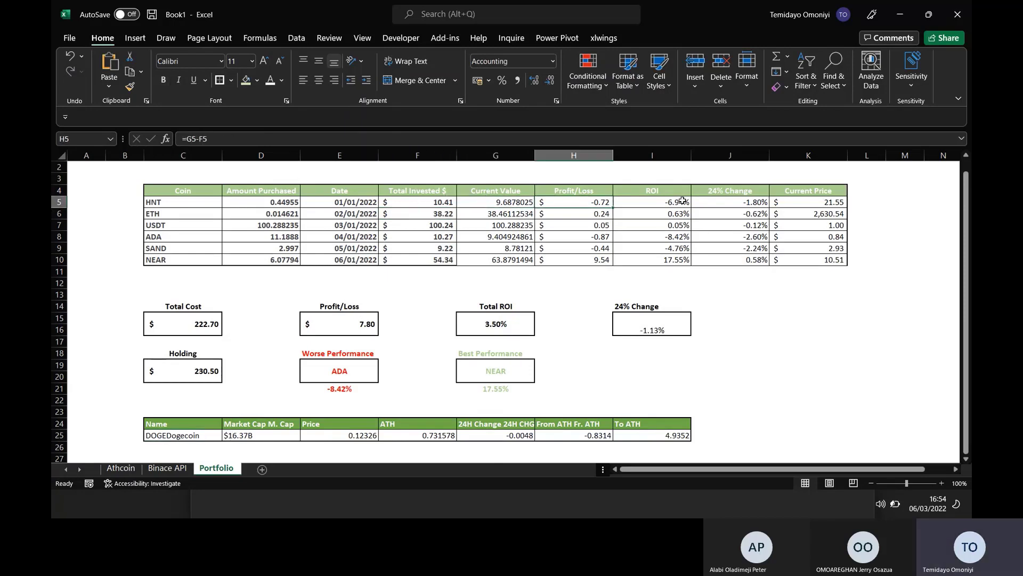
left_click(788, 201)
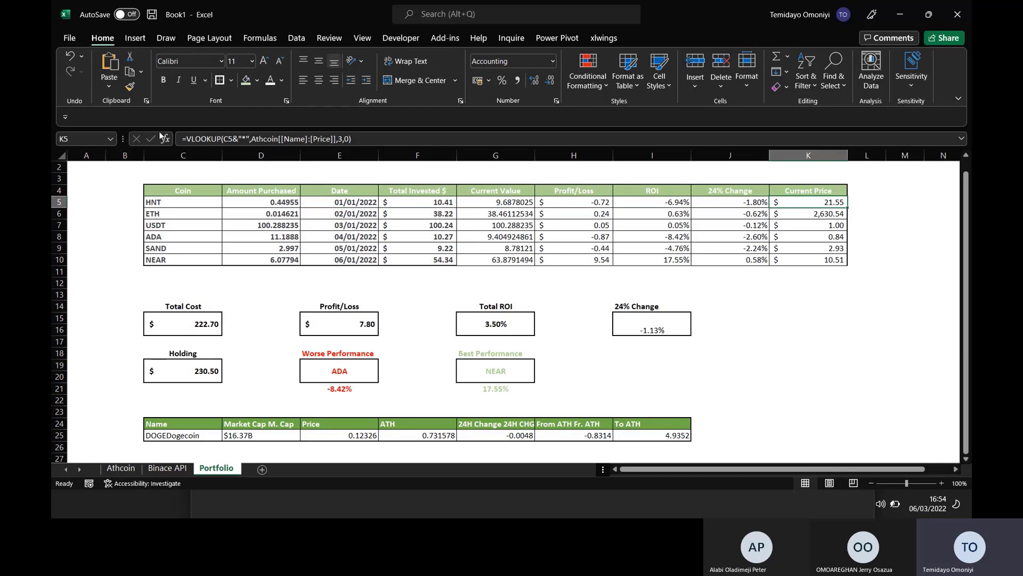
left_click(166, 201)
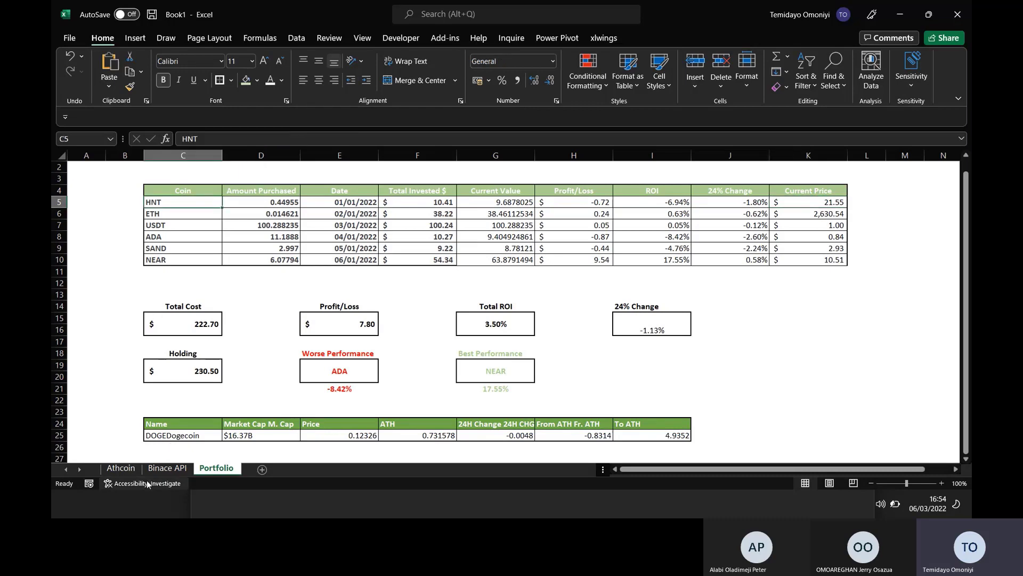
left_click(127, 469)
scroll(146, 262, "up", 20)
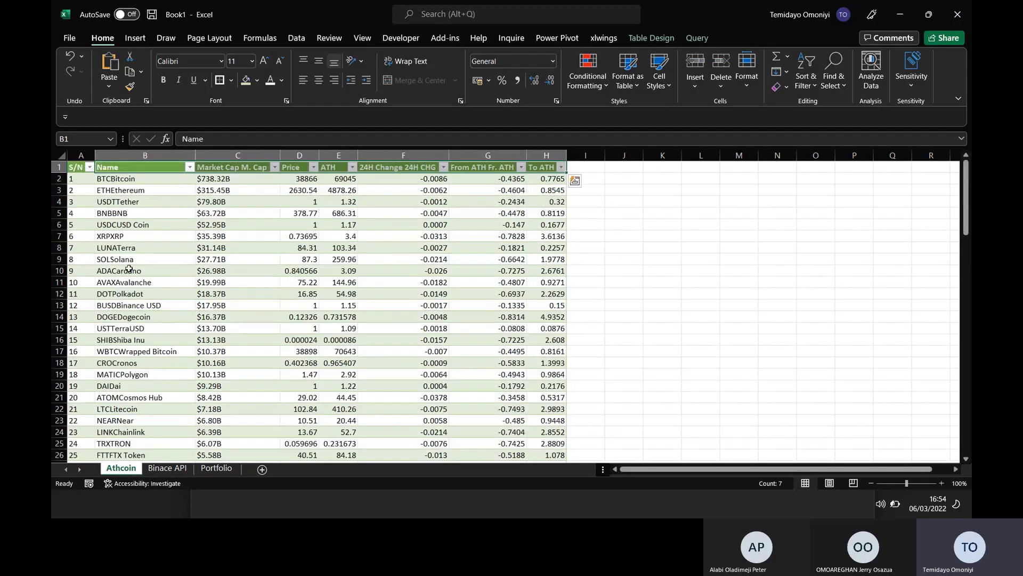
- Switch to the browser and review the coin price table on athcoinindex.com and the CoinMarketCap page
key("alt+Tab")
key("alt+Tab")
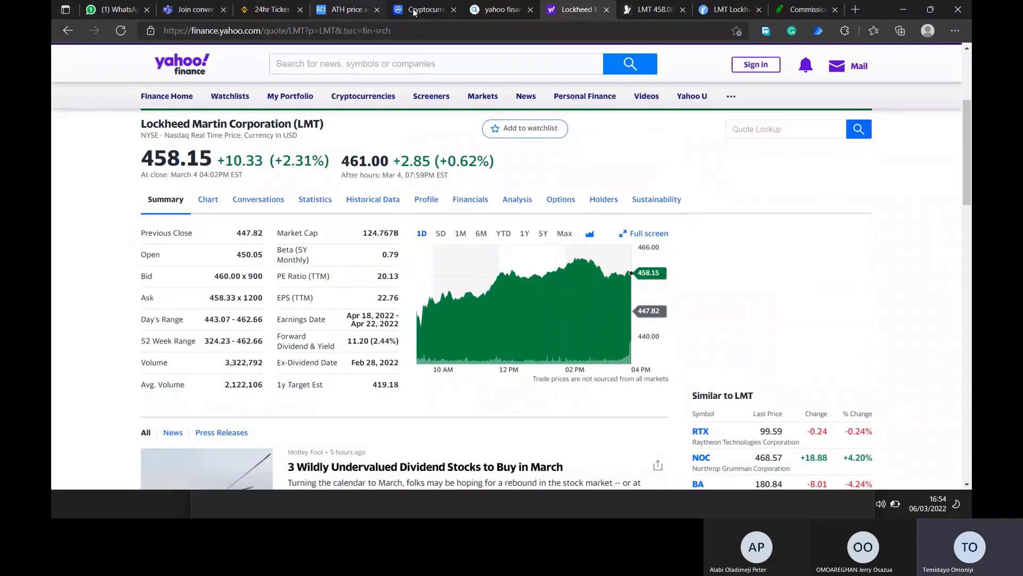
left_click(362, 10)
scroll(385, 163, "down", 1)
scroll(384, 164, "down", 1)
scroll(385, 164, "up", 5)
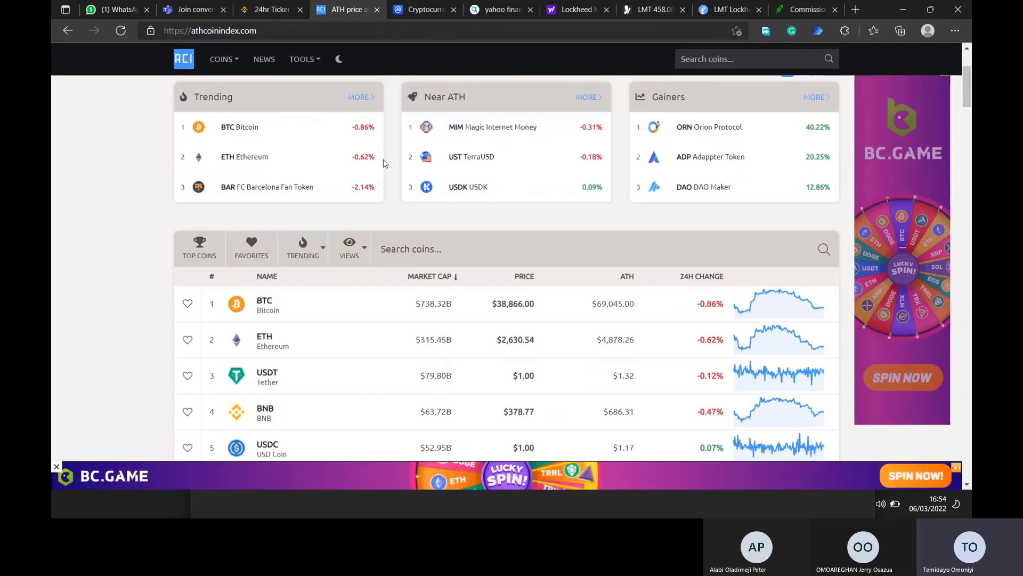
scroll(385, 164, "down", 1)
scroll(384, 164, "down", 1)
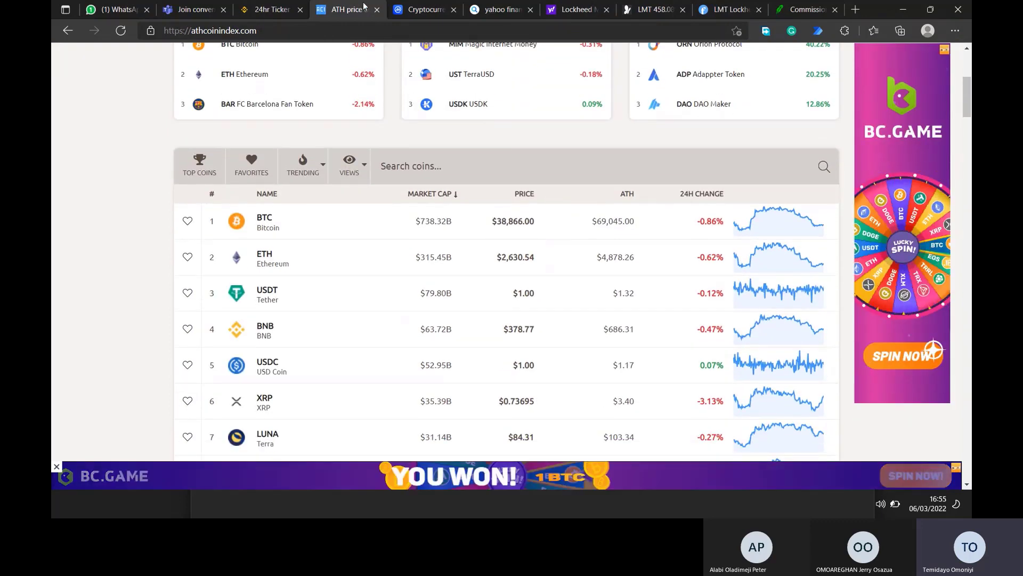
left_click(413, 10)
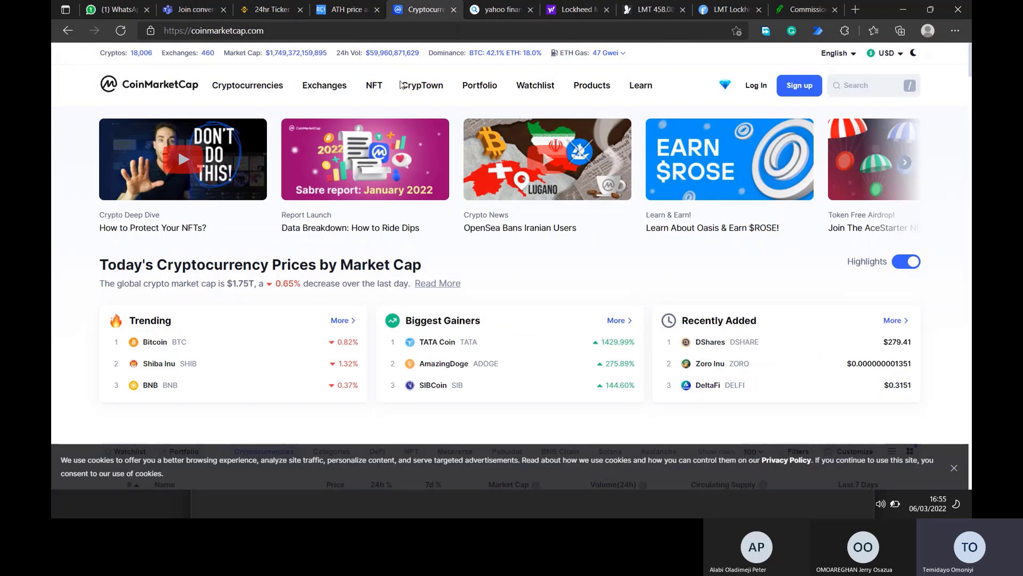
- Return to Book1 and look over the summary figures on its Portfolio sheet
key("alt+Tab")
key("alt+Tab")
key("alt+Tab")
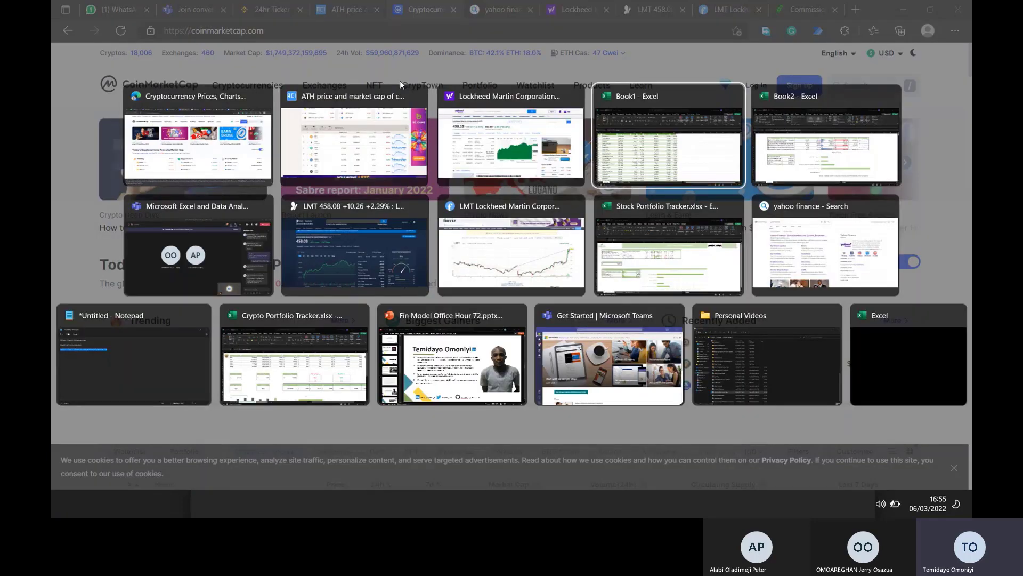
left_click(640, 259)
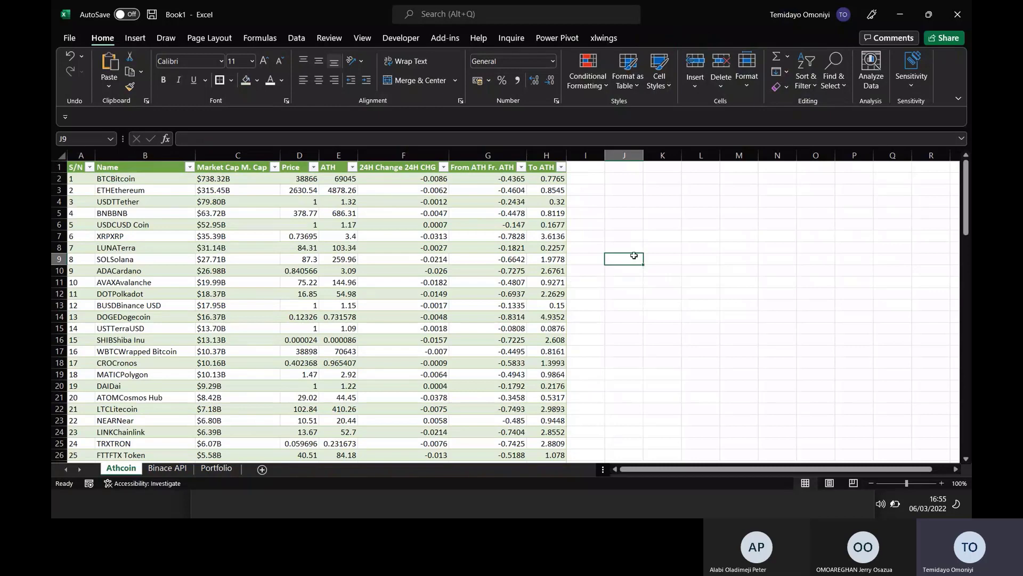
left_click(181, 469)
left_click(216, 467)
scroll(625, 327, "up", 1)
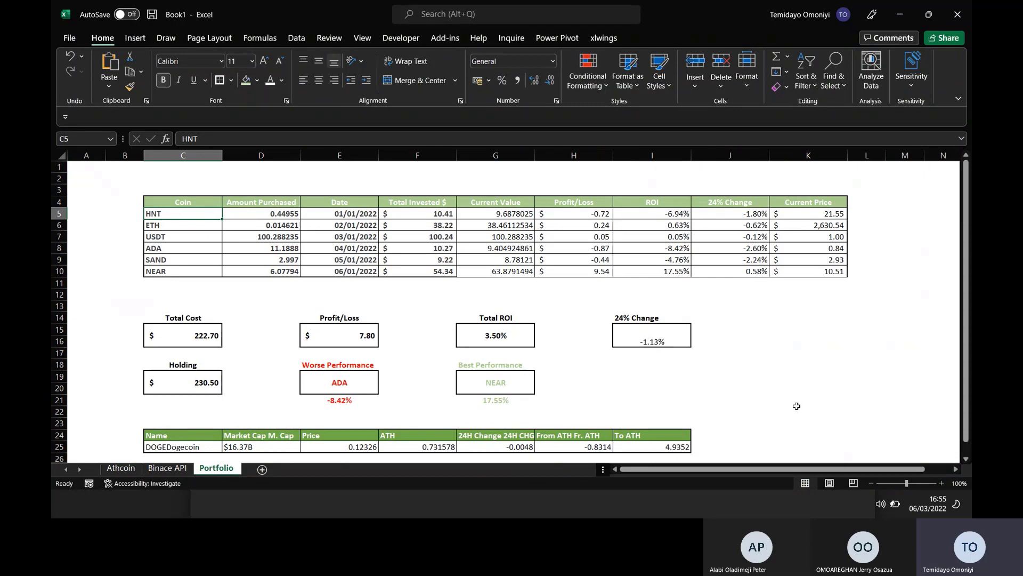
- Read the newest question in the Teams meeting chat and go back to Book1
key("alt+Tab")
key("alt+Tab")
key("alt+Tab")
key("alt+Tab")
key("alt+Tab")
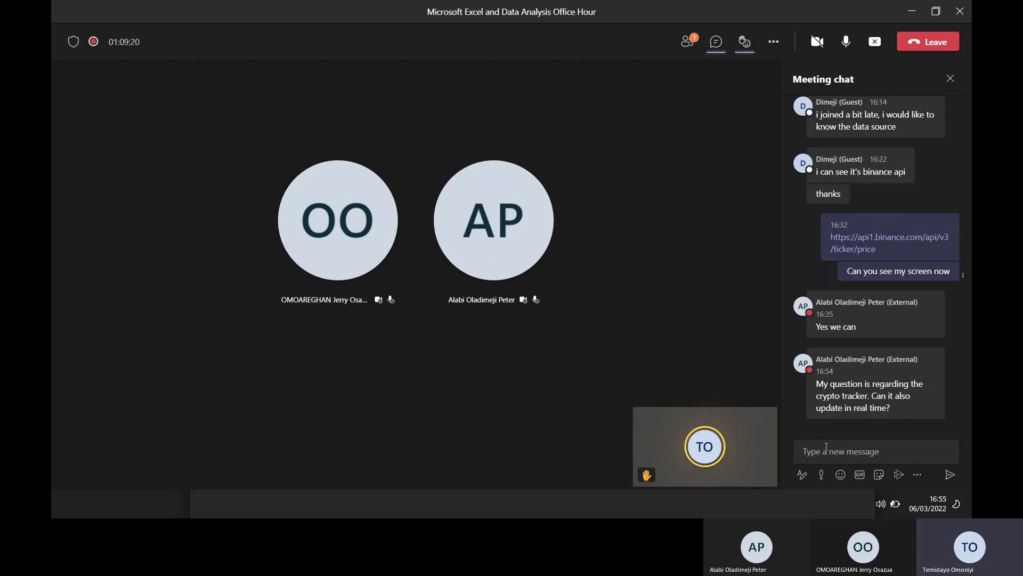
key("alt+Tab")
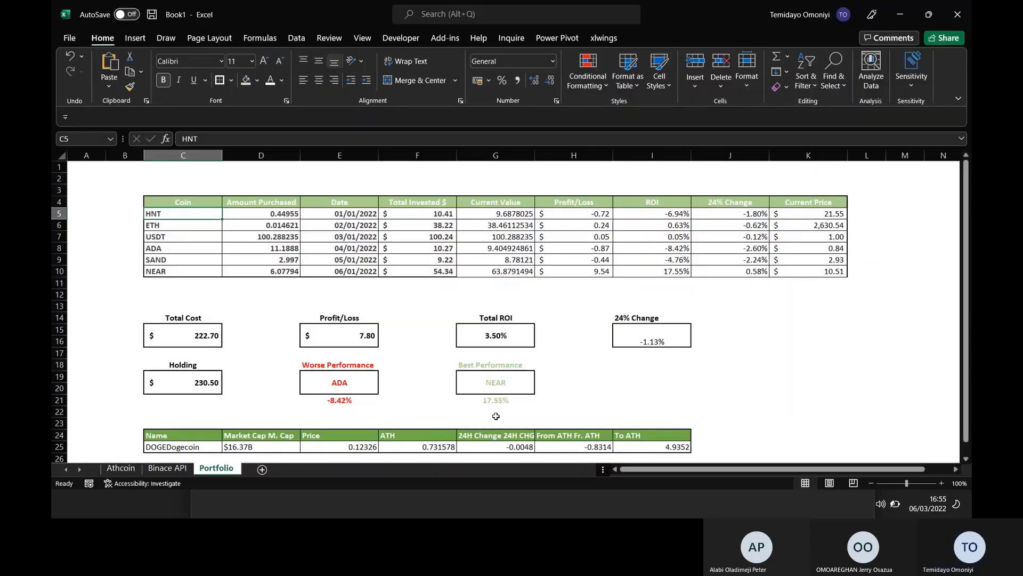
- Show the workbook's queries, open the price query in Power Query Editor, and switch to the Athcoin query
left_click(242, 338)
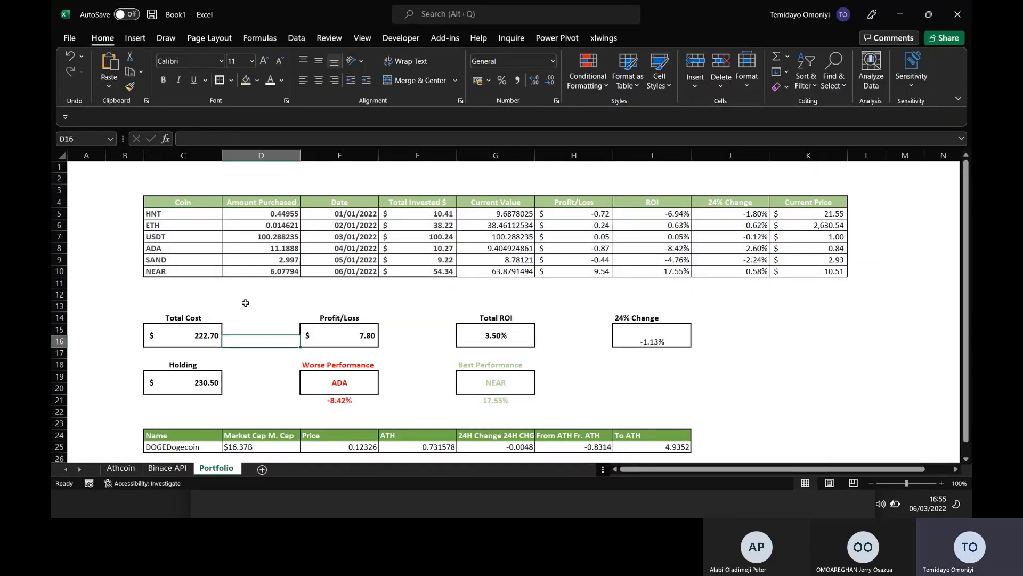
left_click(296, 39)
left_click(329, 55)
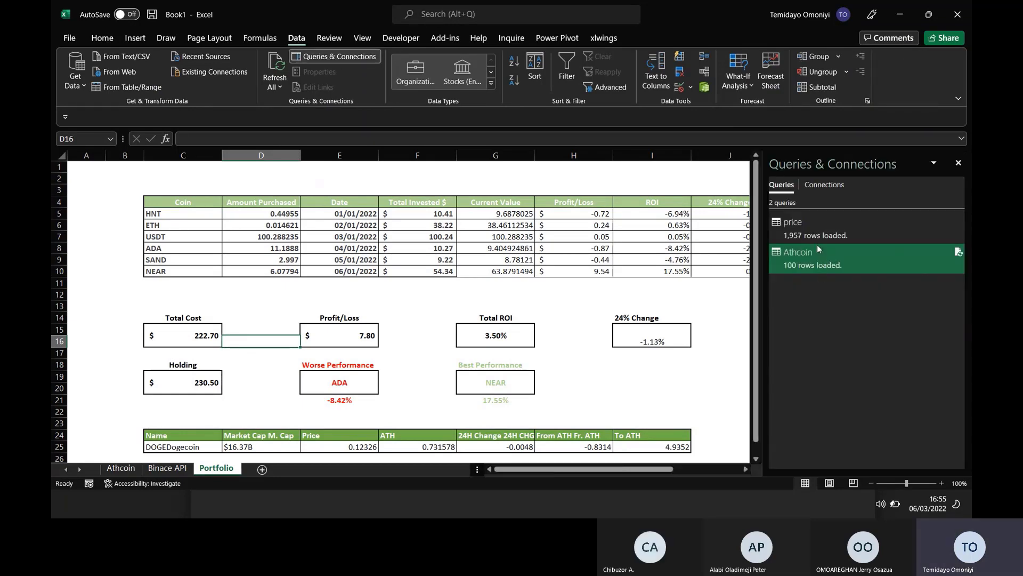
double_click(798, 224)
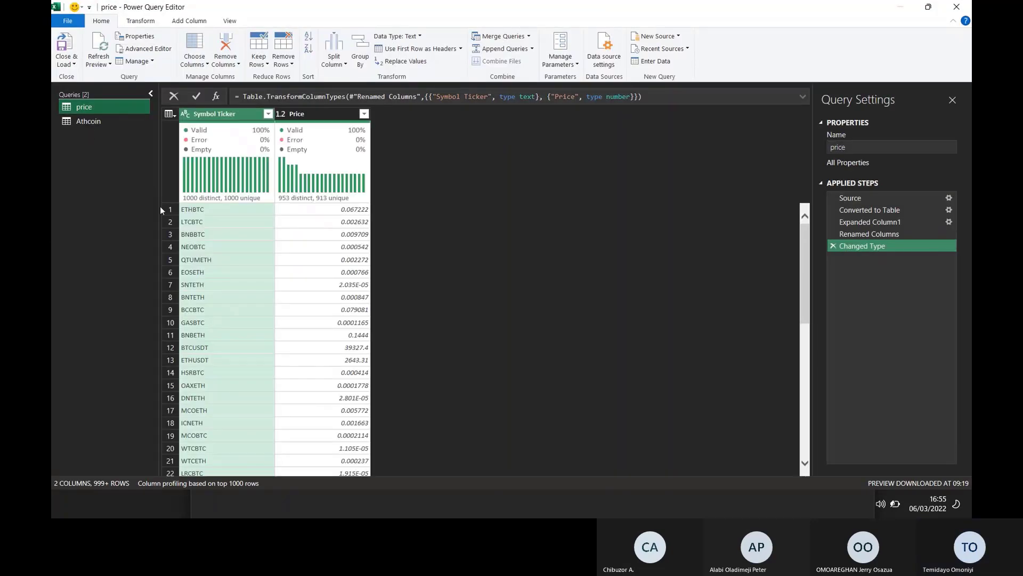
left_click(93, 119)
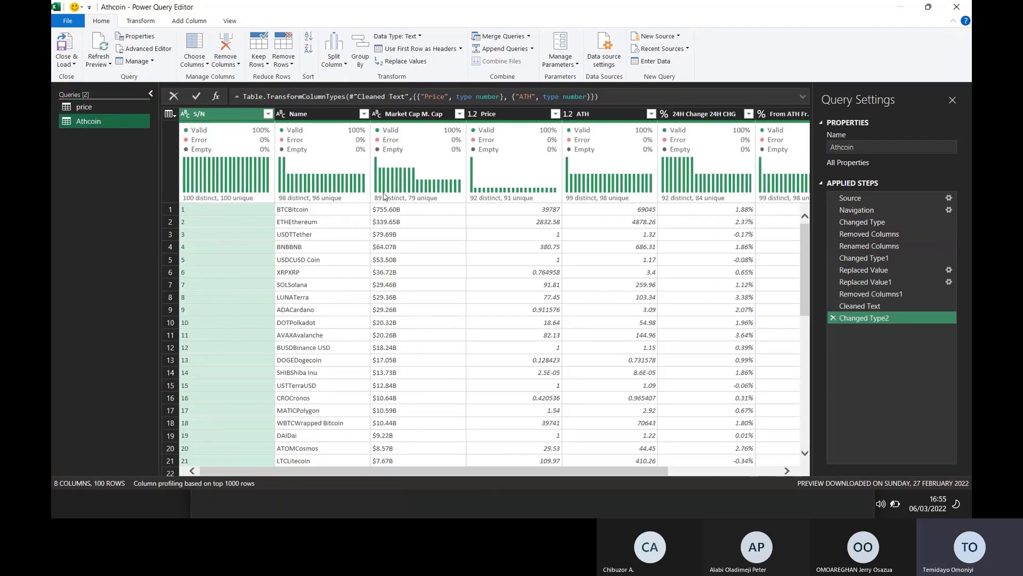
- Copy the athcoinindex.com page address in the browser and return to the Athcoin query in Power Query Editor
mouse_move(384, 196)
key("alt+Tab")
key("alt+Tab")
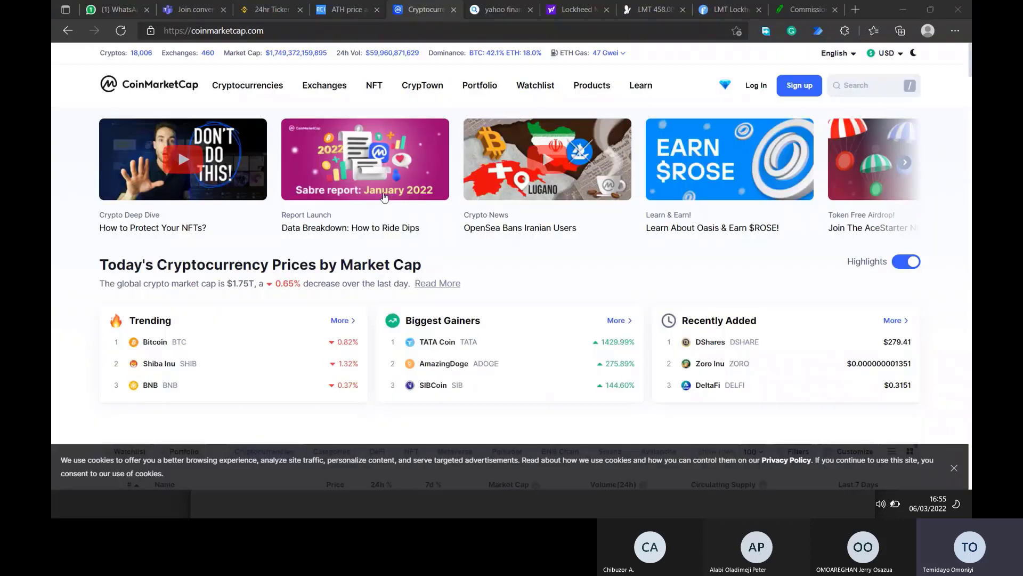
left_click(349, 10)
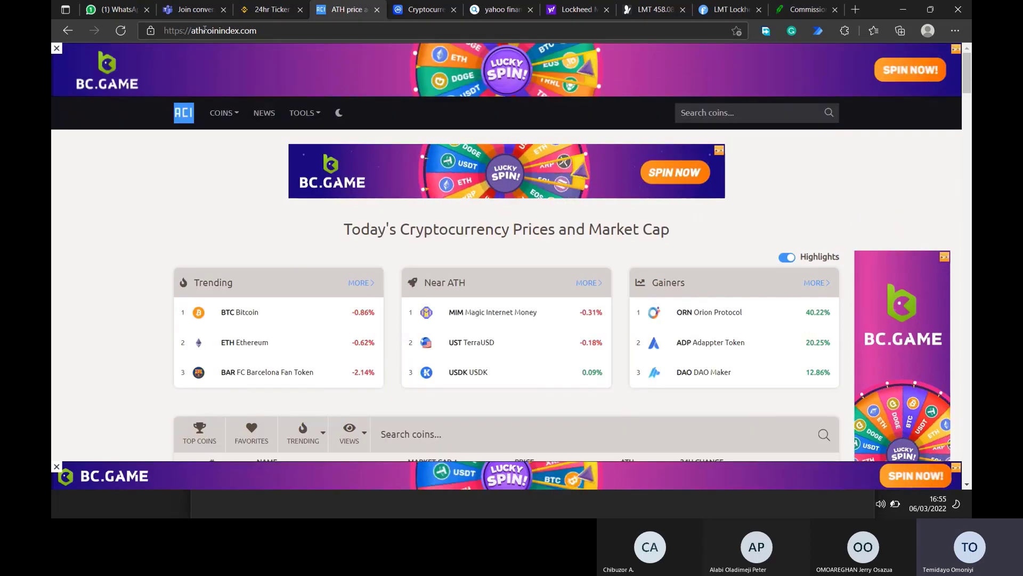
left_click(158, 31)
key("ctrl+c")
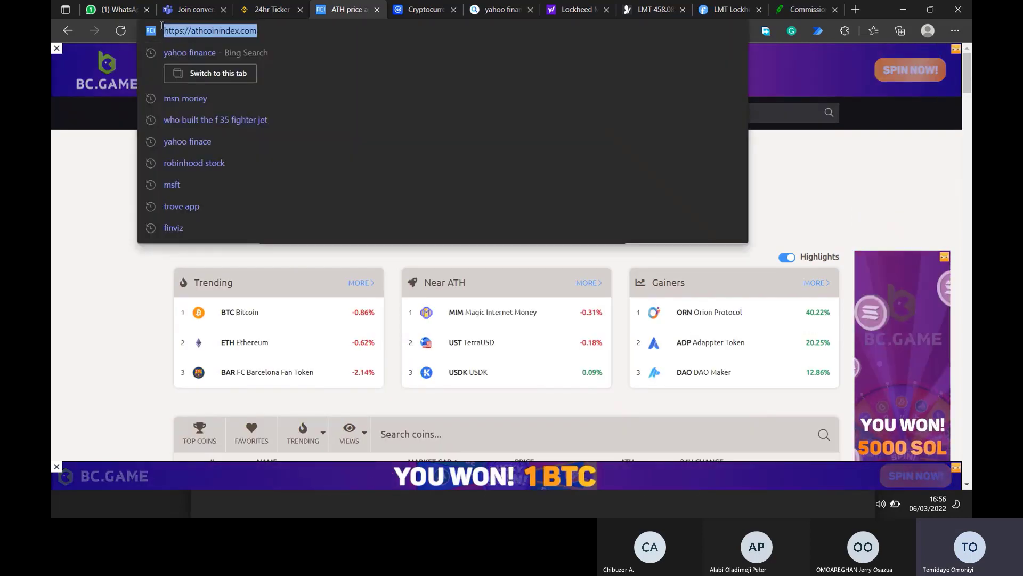
left_click(131, 349)
key("alt+Tab")
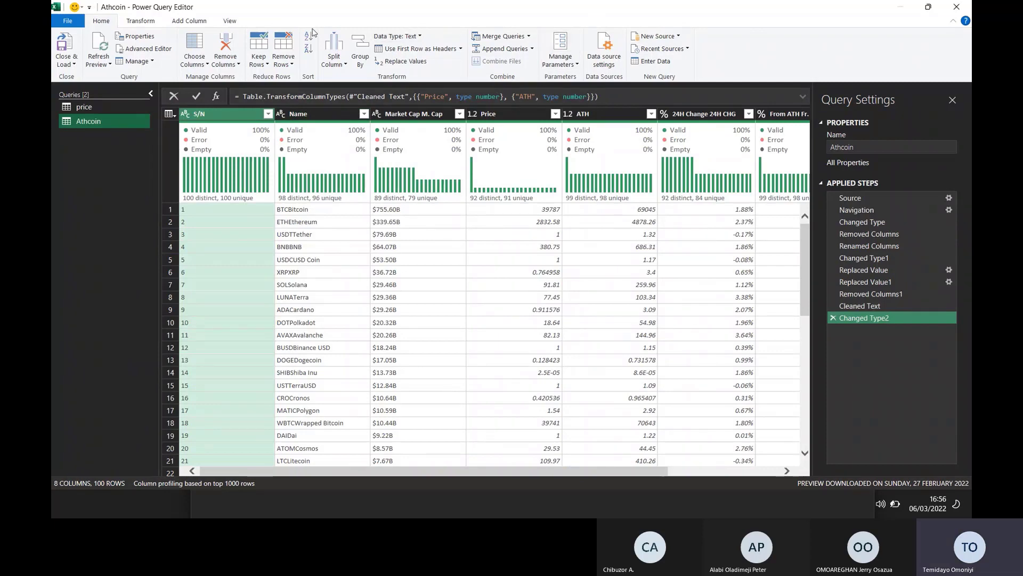
left_click(676, 37)
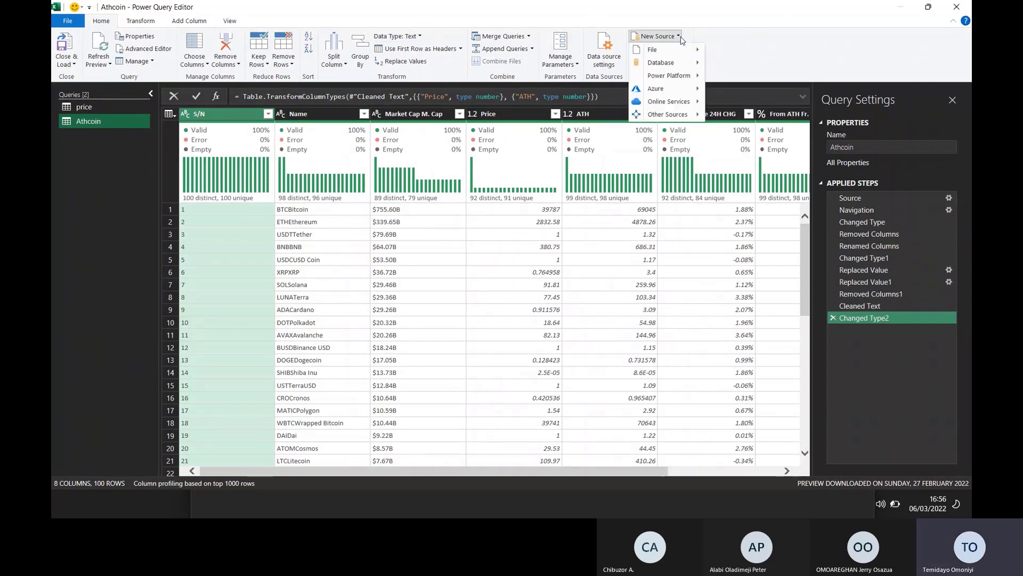
mouse_move(666, 114)
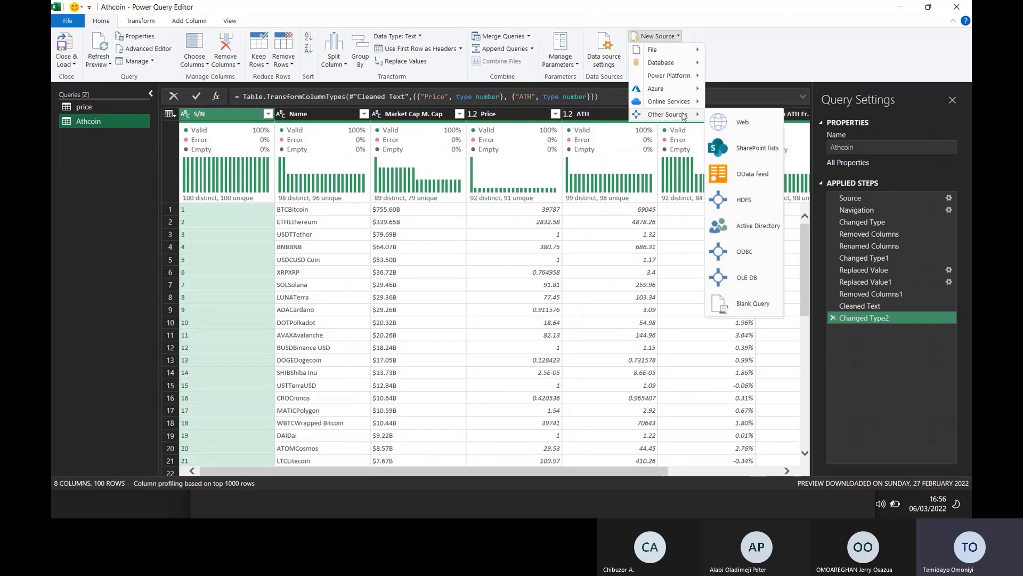
left_click(727, 122)
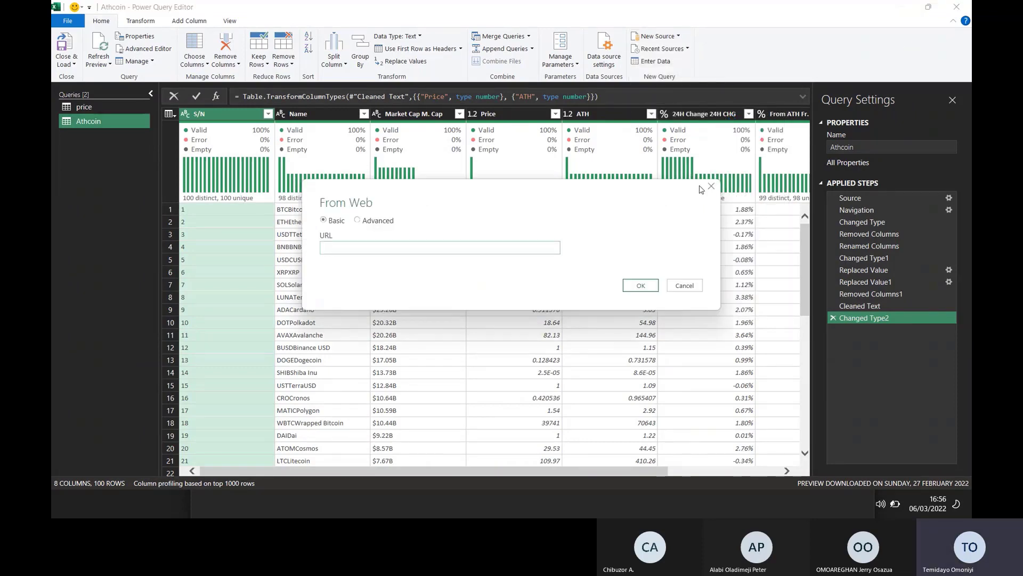
left_click(711, 188)
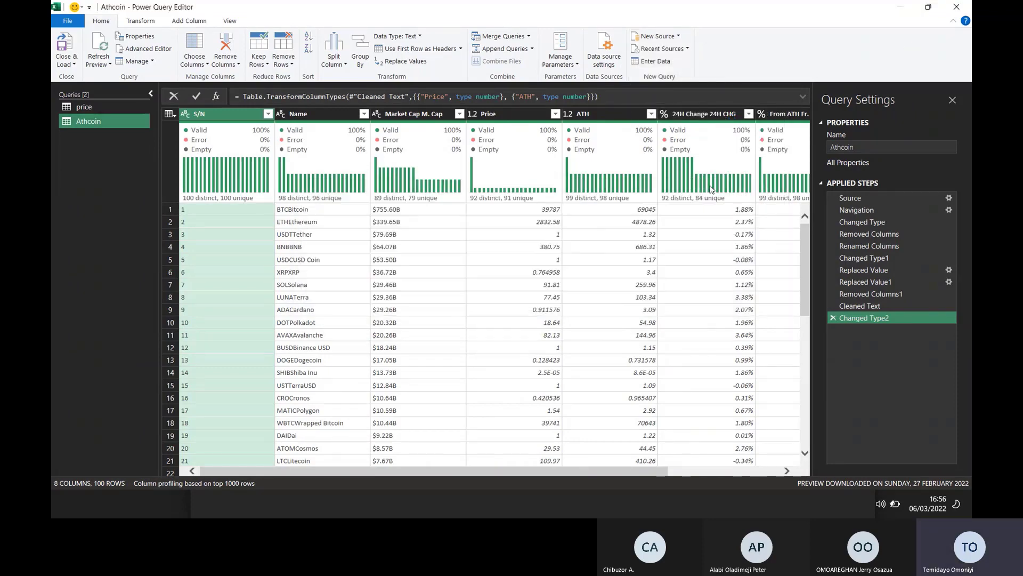
left_click(957, 6)
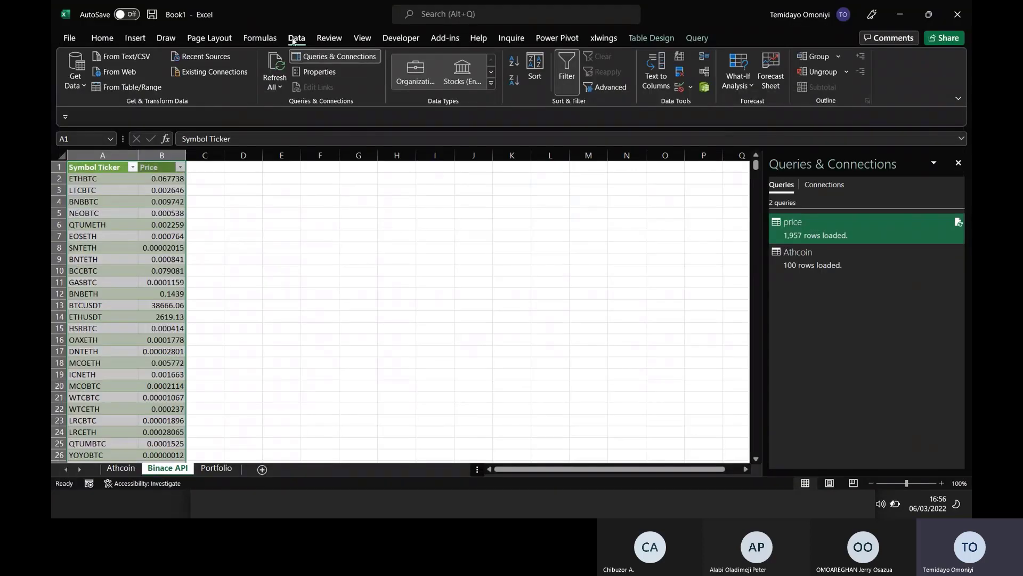
left_click(435, 304)
left_click(102, 39)
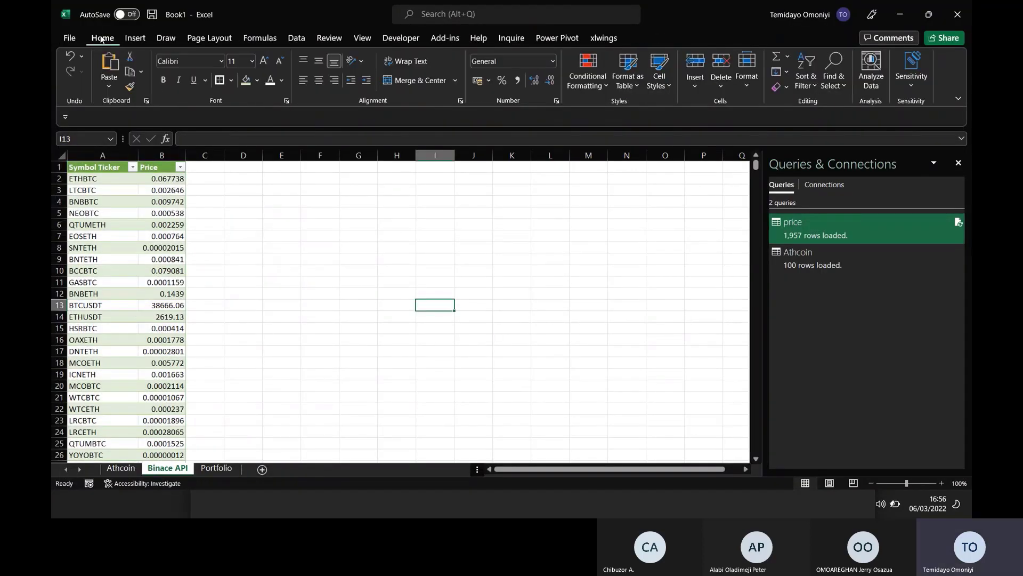
left_click(296, 38)
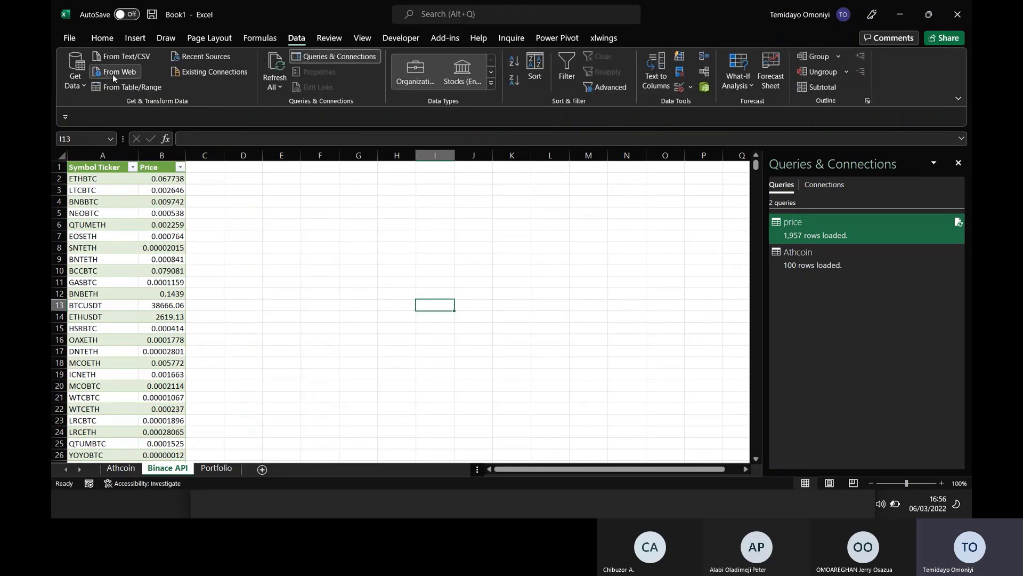
left_click(111, 73)
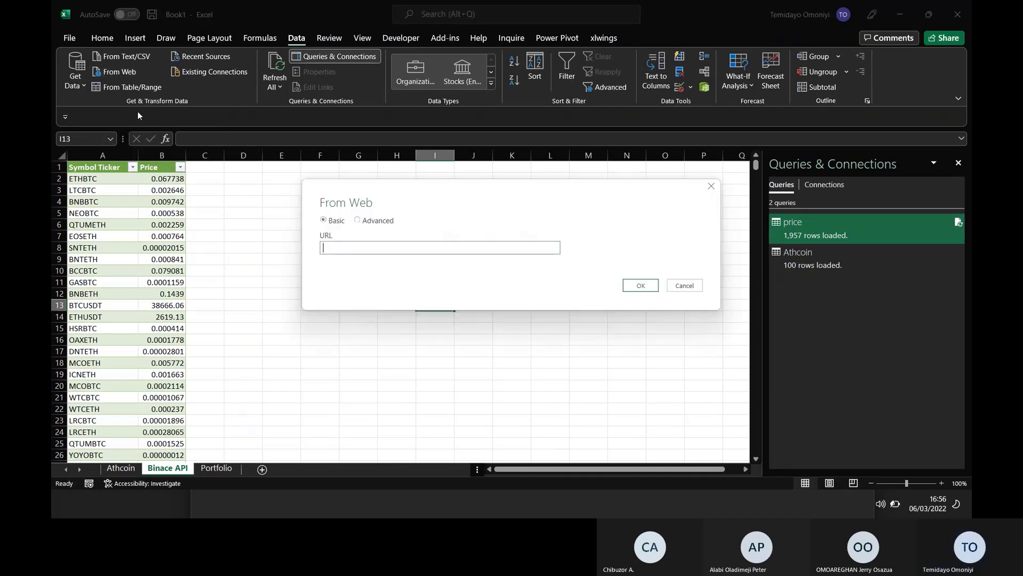
key("ctrl+v")
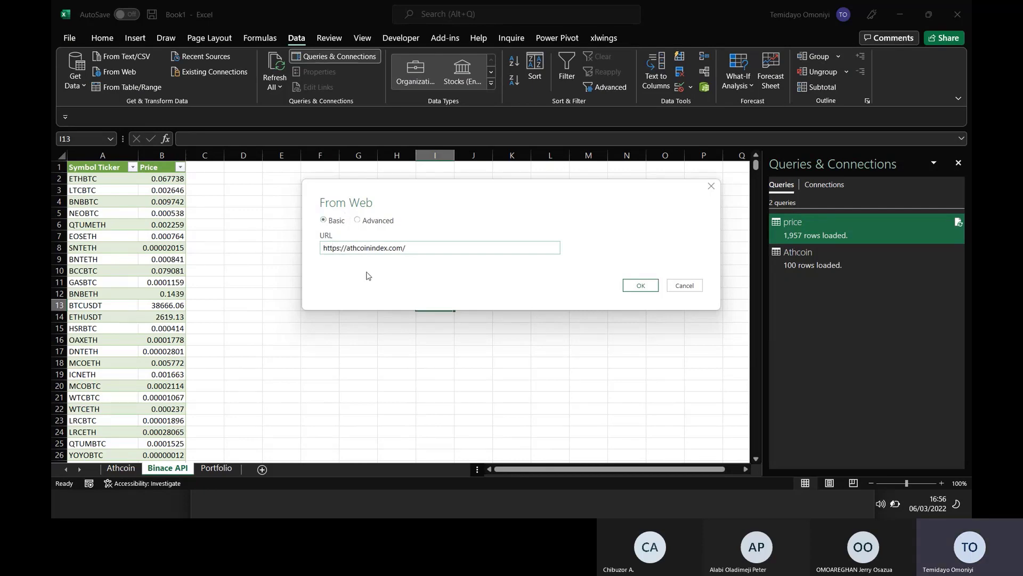
key("alt+Tab")
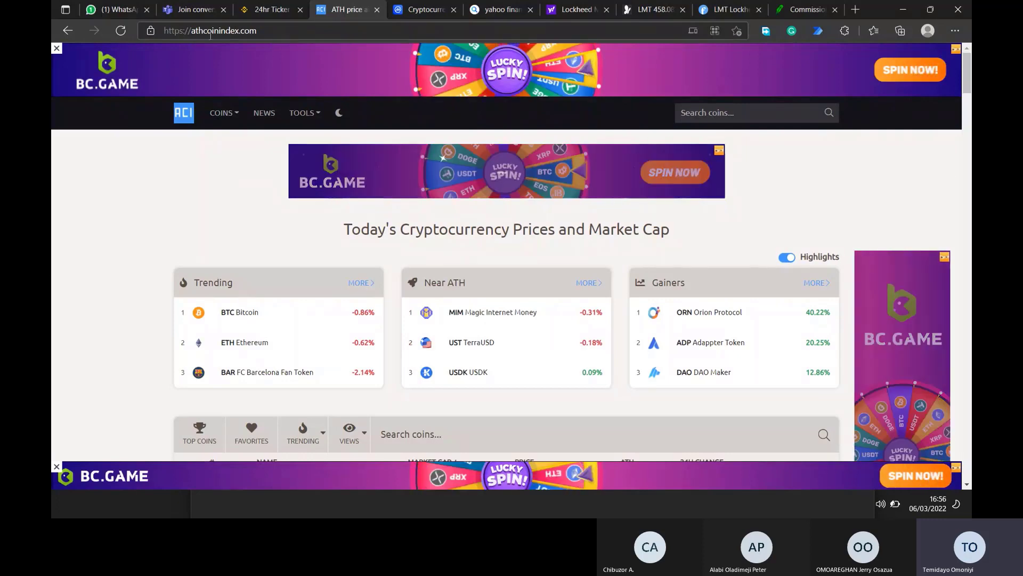
key("alt+Tab")
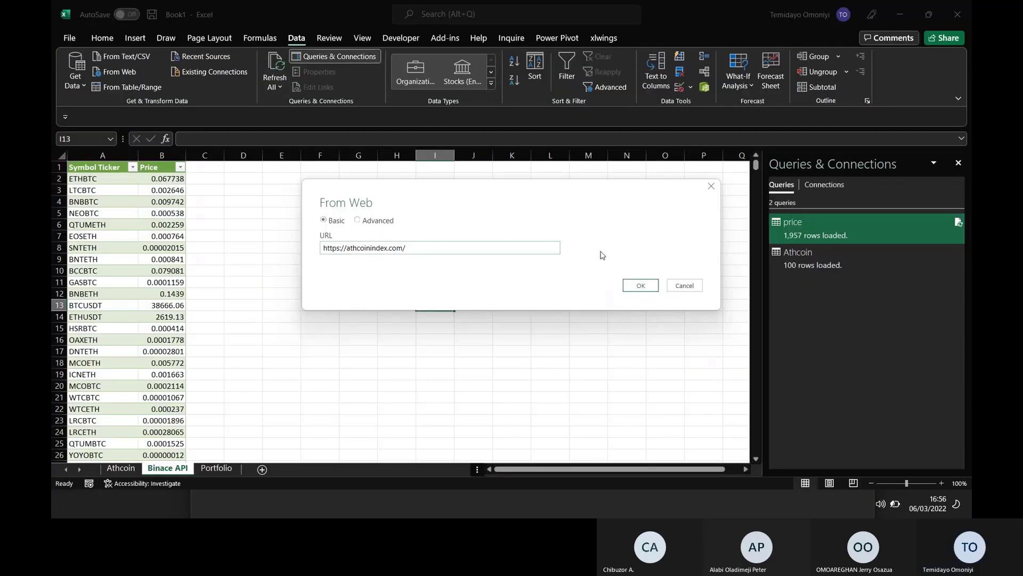
left_click(641, 287)
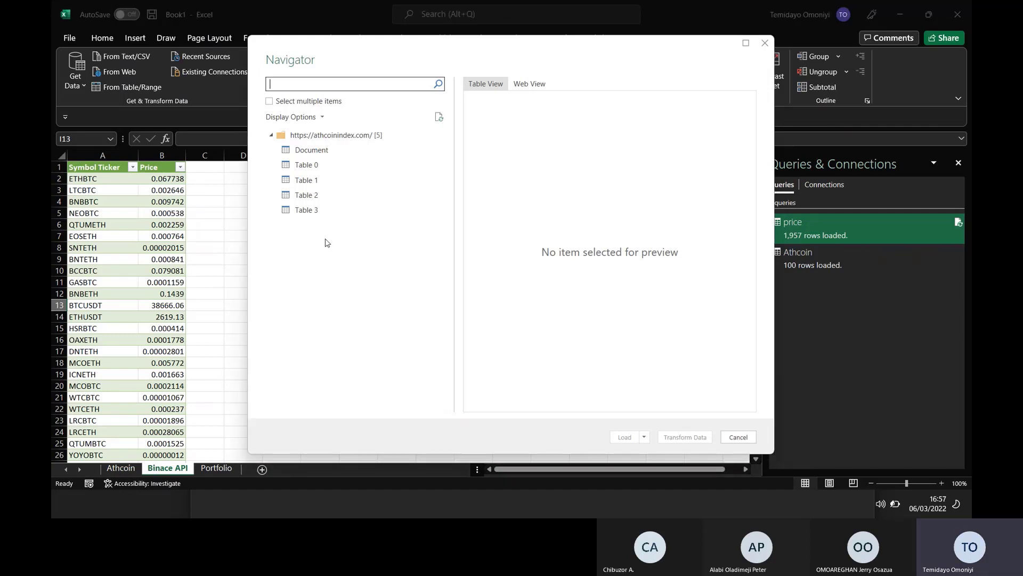
- Preview Document and Table 0 in the Navigator and compare Table 0 with the Trending list on the athcoinindex.com page
left_click(318, 151)
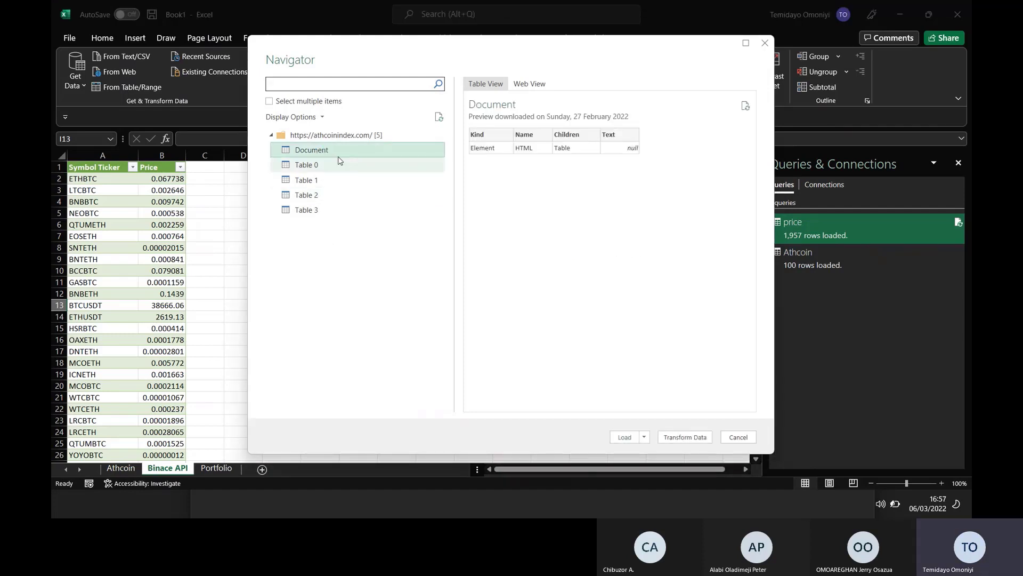
key("alt+Tab")
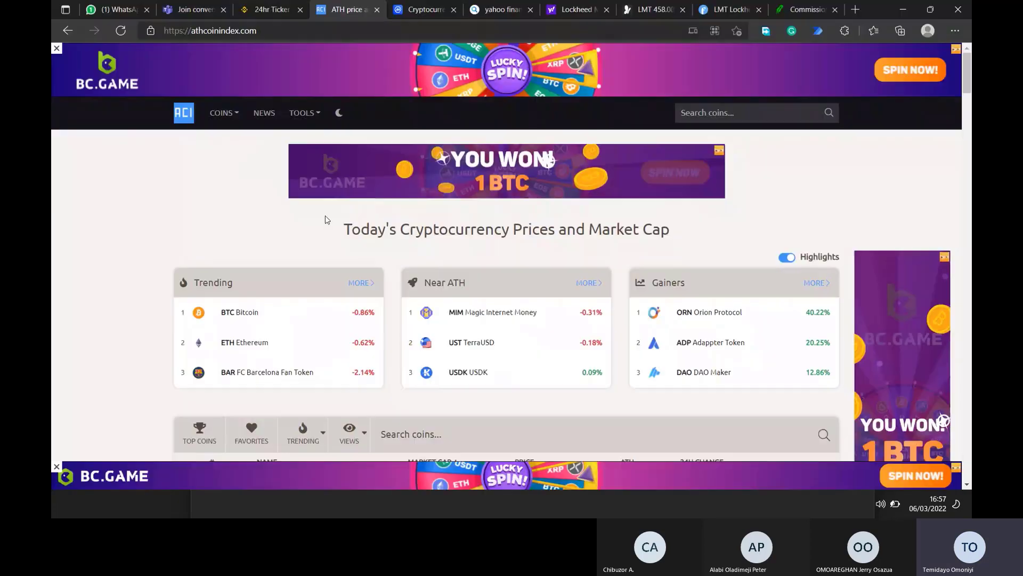
key("alt+Tab")
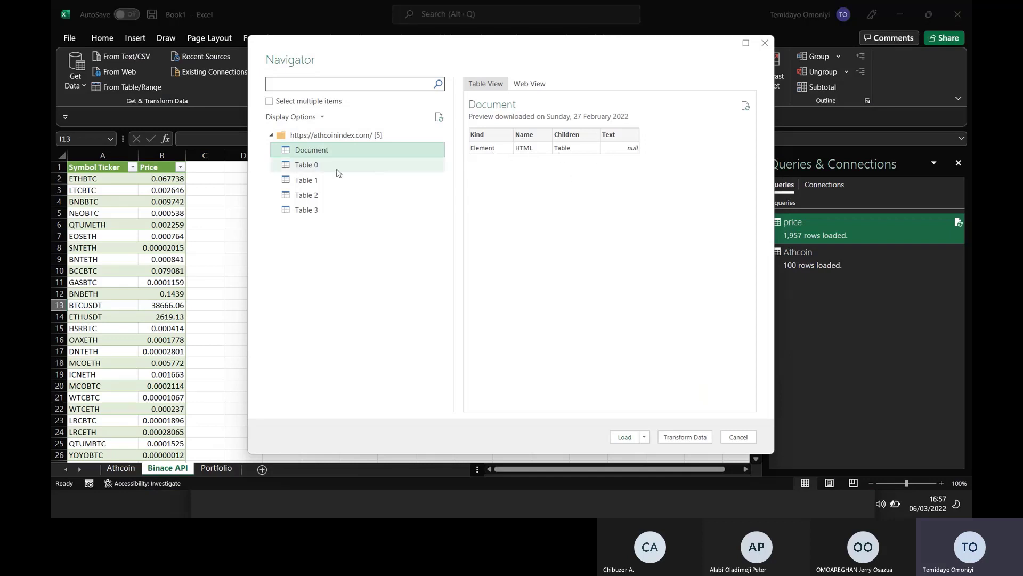
left_click(338, 168)
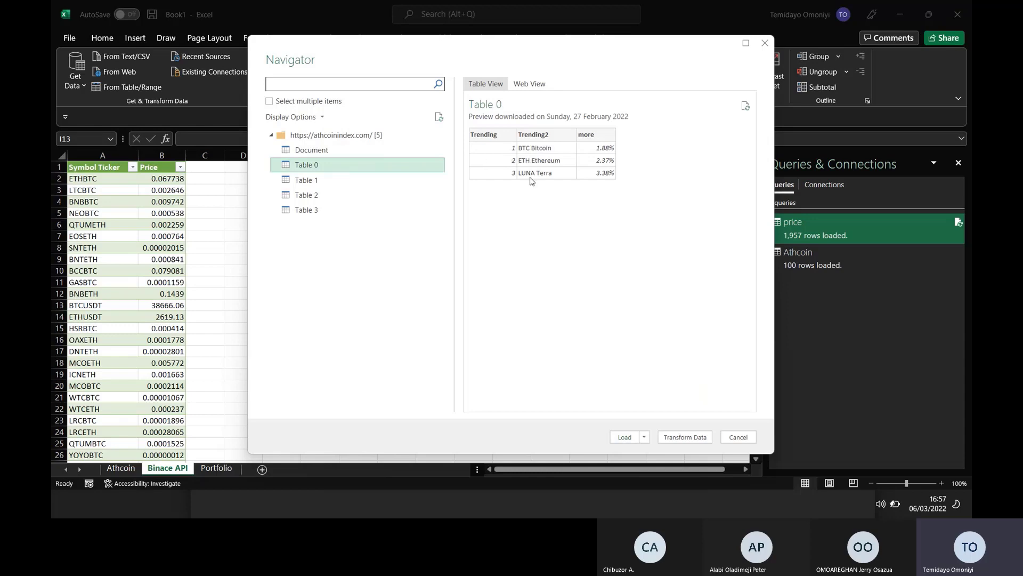
key("alt+Tab")
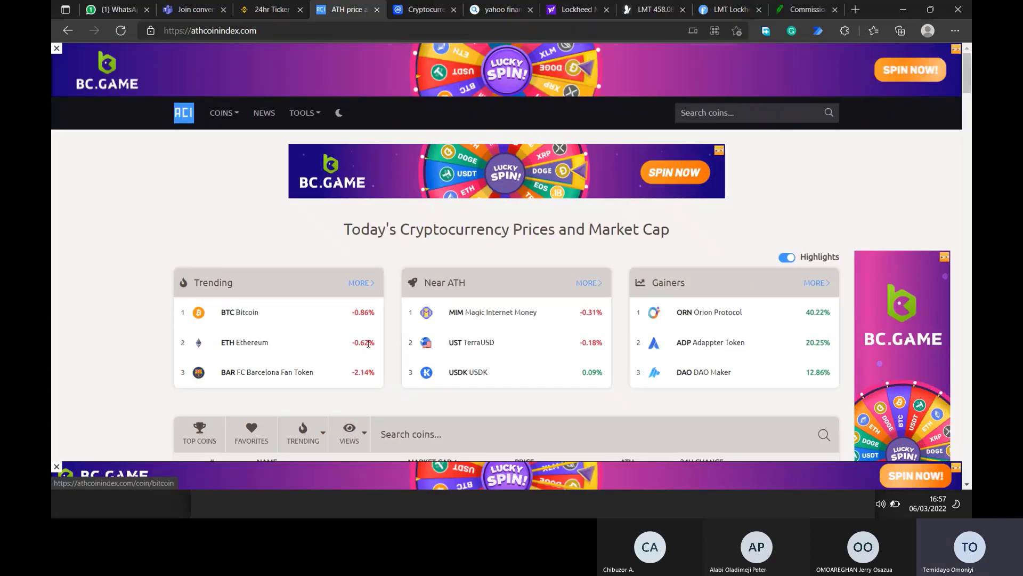
scroll(327, 254, "down", 2)
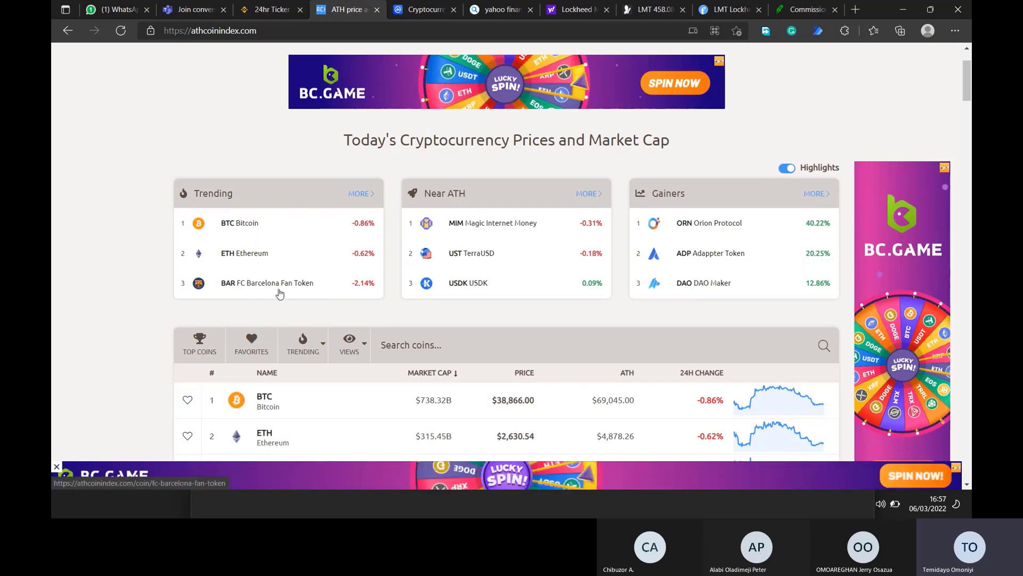
key("alt+Tab")
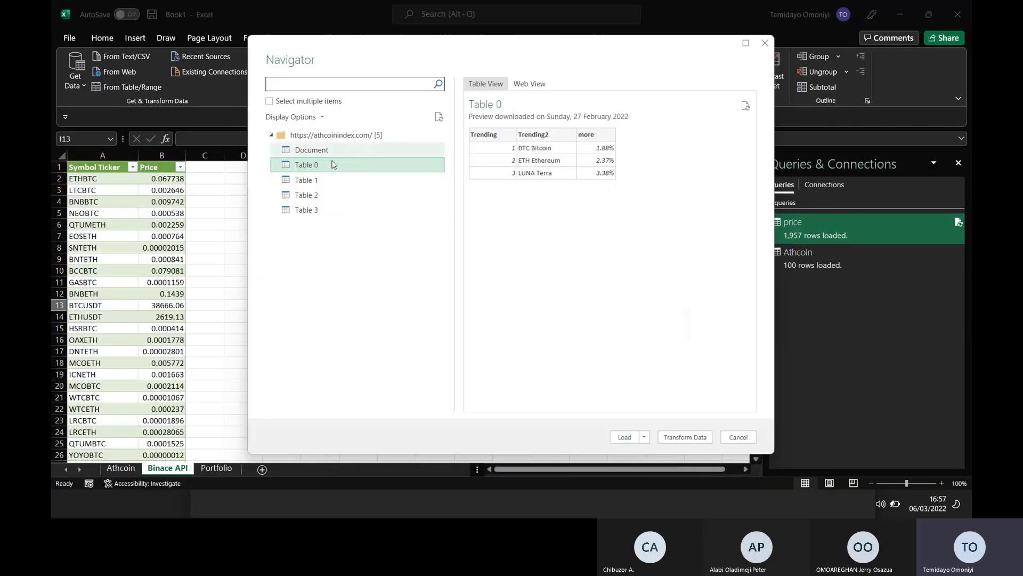
- Preview Table 1 and Table 2 and compare them with the Near ATH and Gainers lists on the web page
left_click(312, 183)
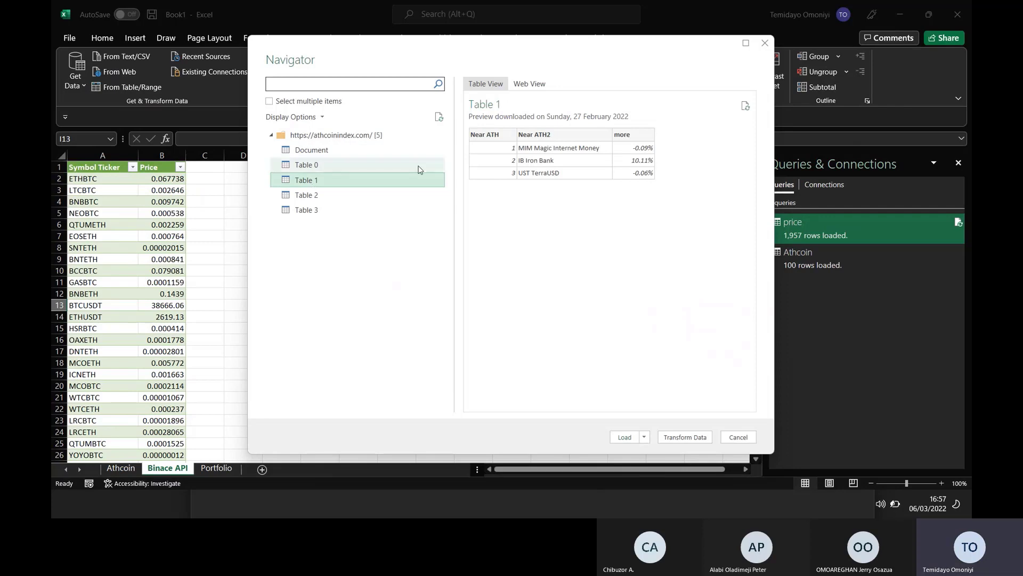
key("alt+Tab")
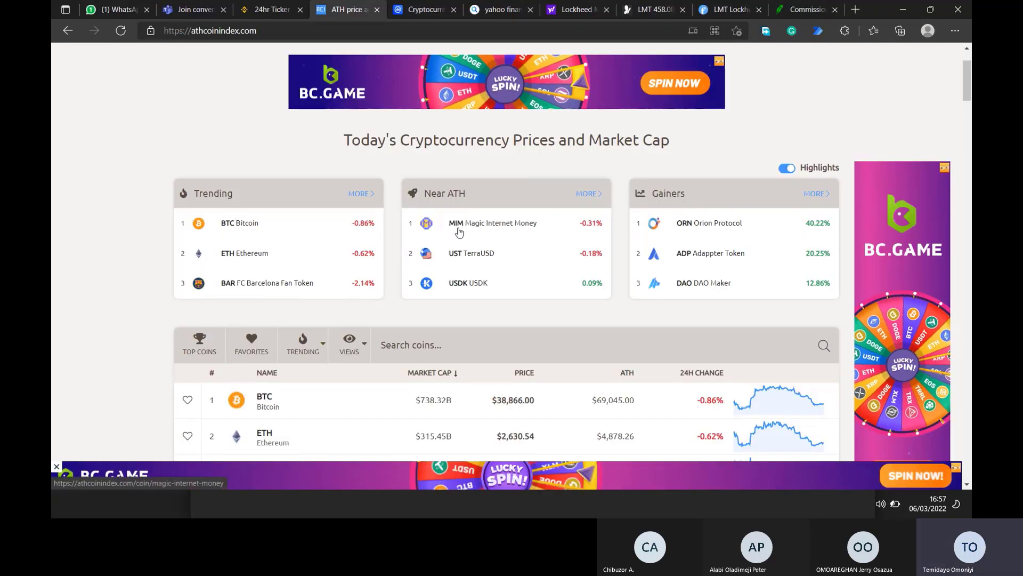
key("alt+Tab")
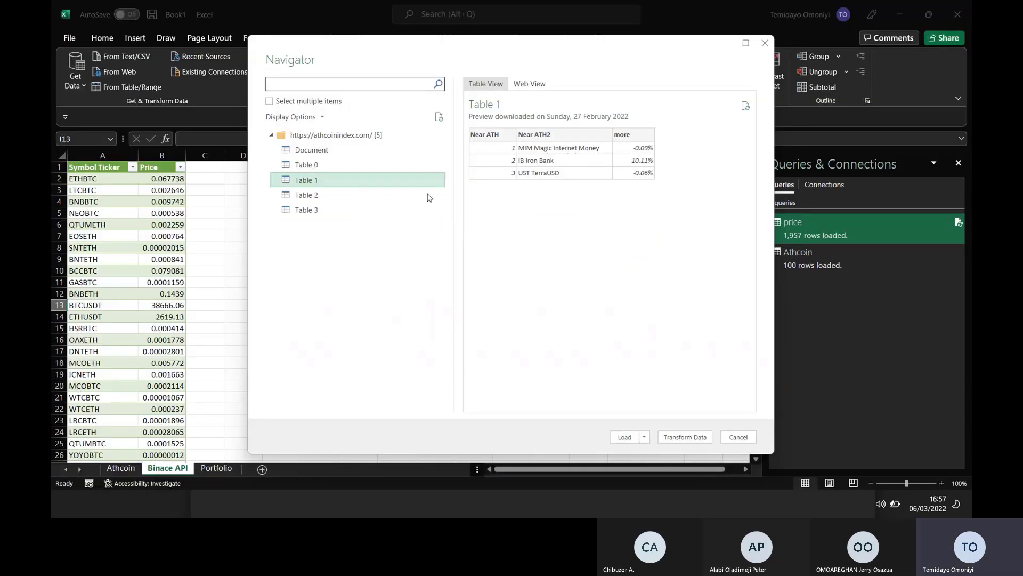
left_click(356, 204)
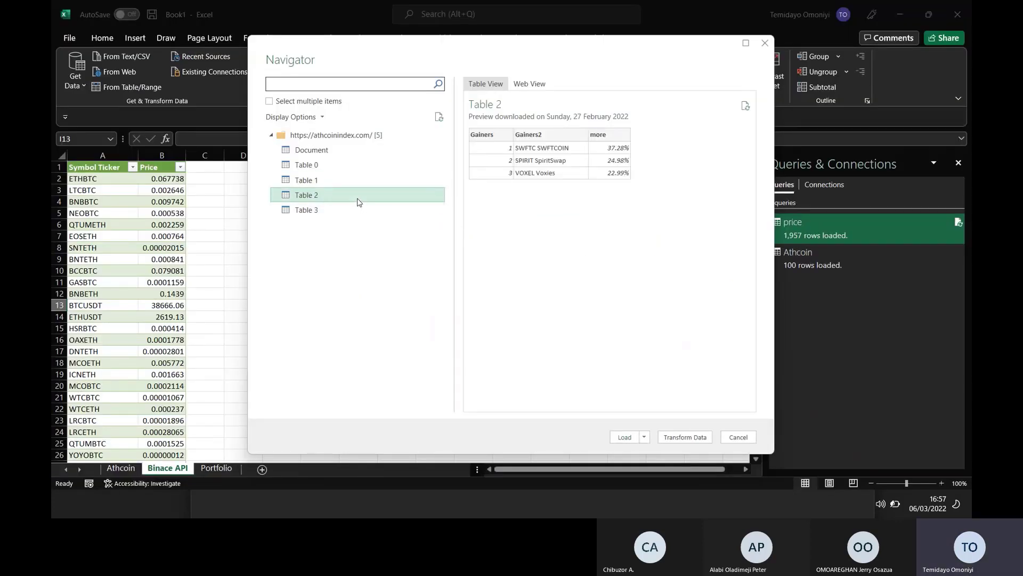
key("alt+Tab")
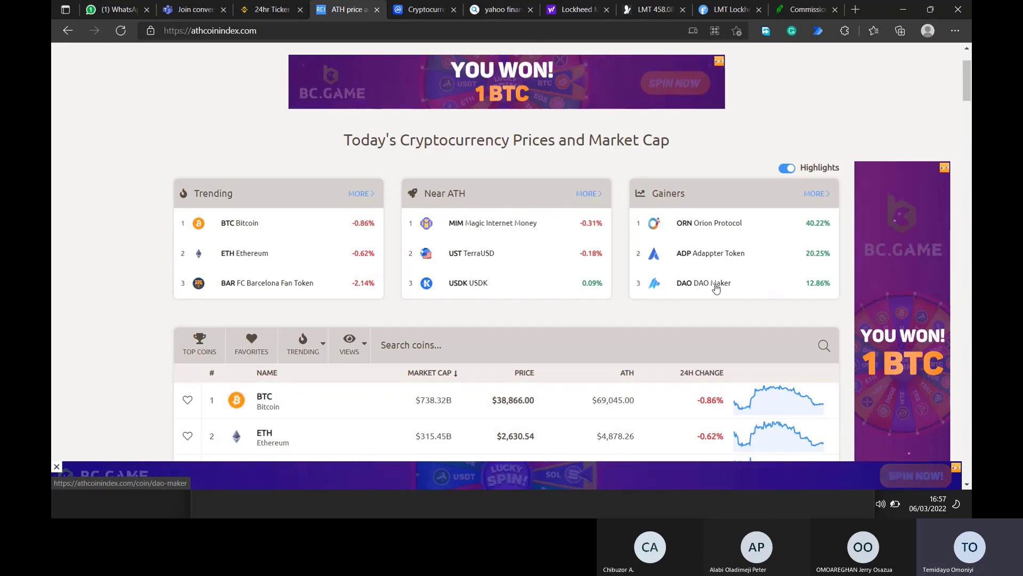
key("alt+Tab")
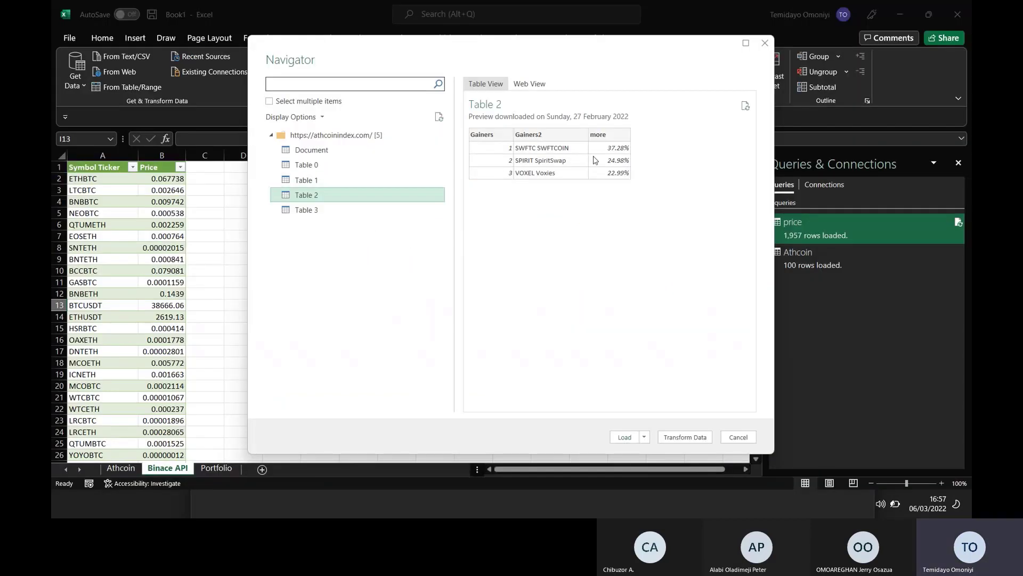
- Select Table 3, compare it with the page's main coin list, and open it for transformation in Power Query Editor
left_click(313, 212)
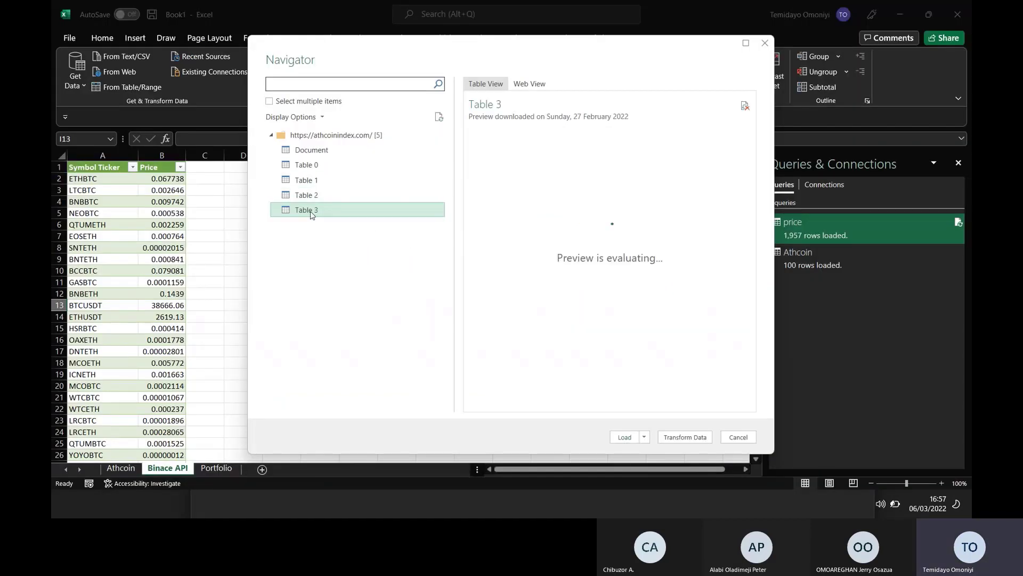
key("alt+Tab")
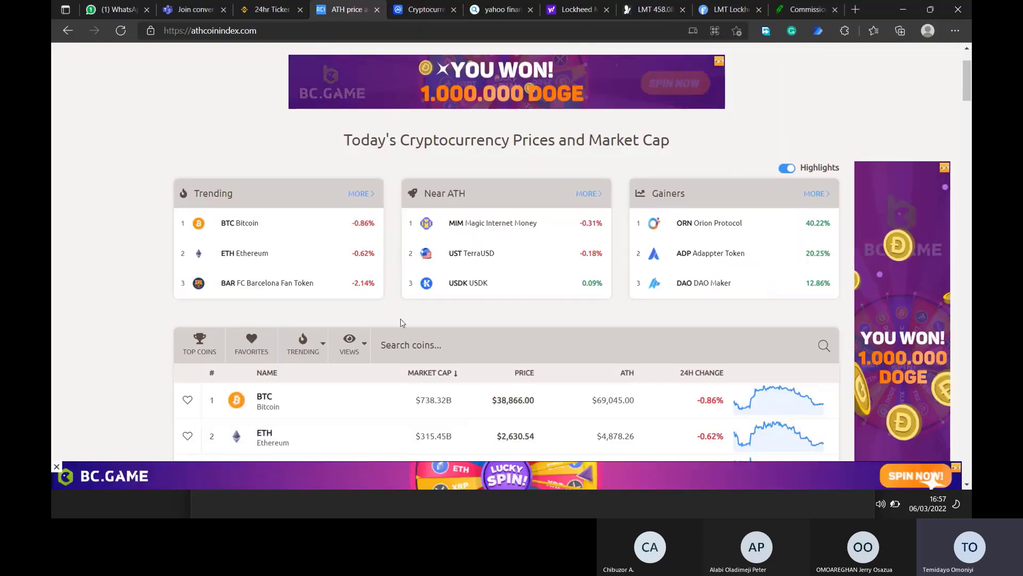
scroll(614, 336, "down", 3)
scroll(614, 336, "down", 10)
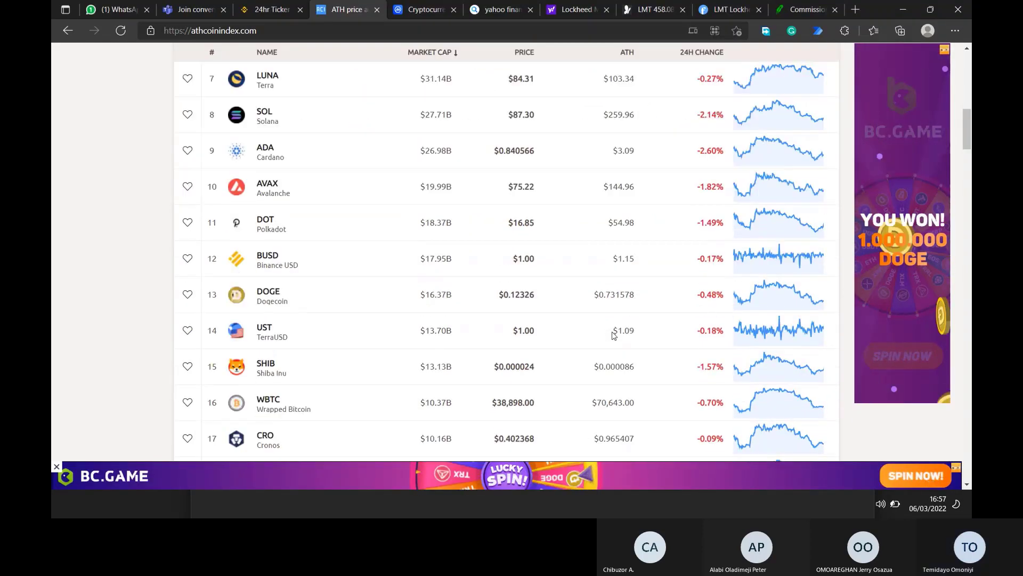
scroll(614, 336, "up", 2)
key("alt+Tab")
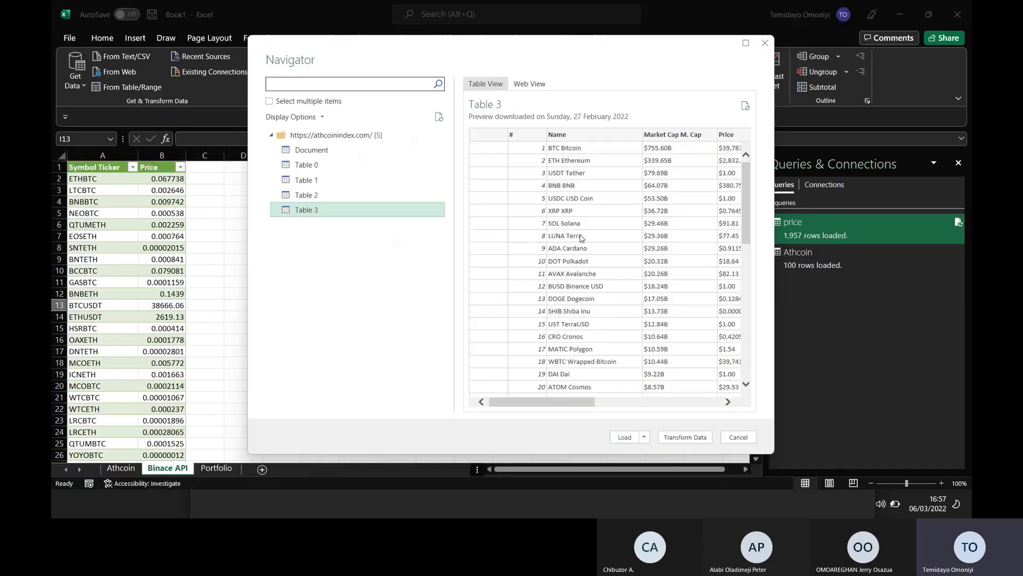
left_click(692, 438)
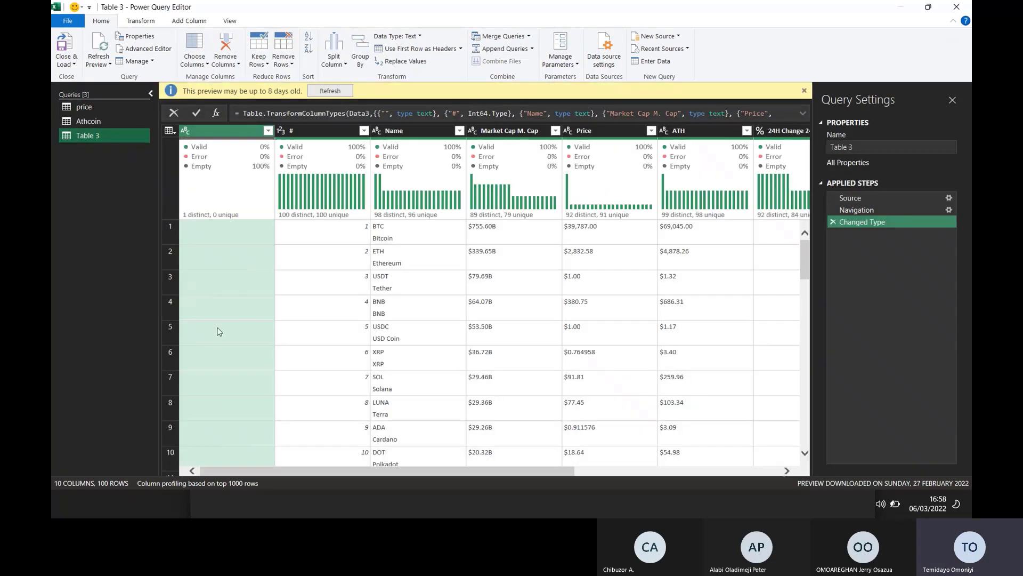
- Rename the Table 3 query to Explainer and remove its empty first column
double_click(88, 134)
type("Explainer")
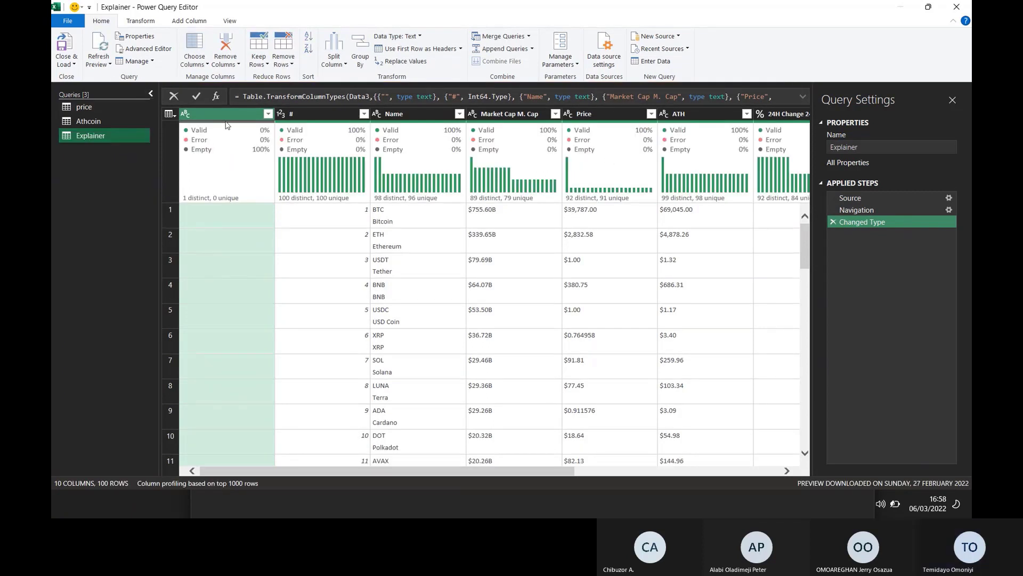
key("Delete")
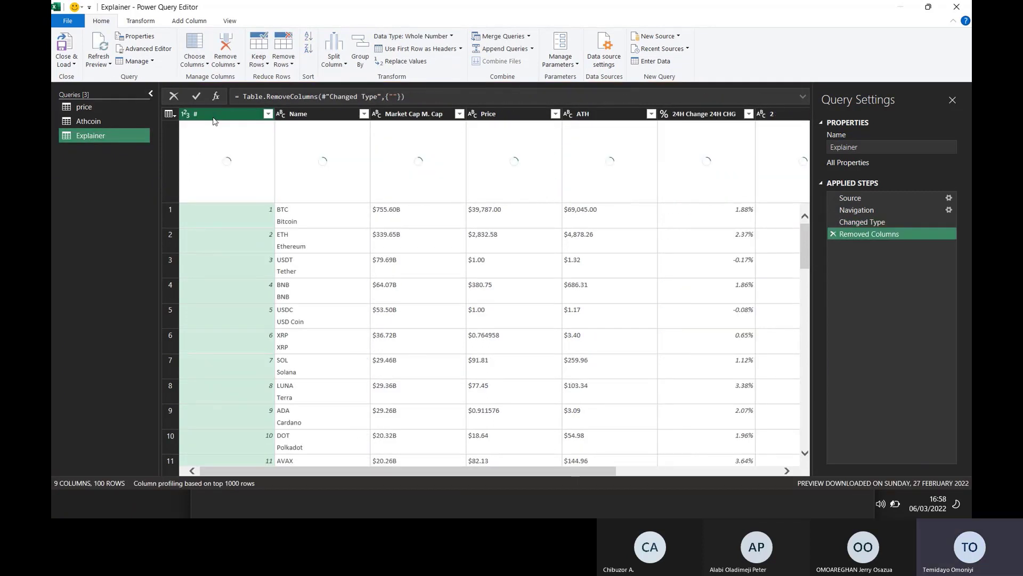
- Rename the # column of the Explainer query to S/N
left_click(309, 121)
double_click(232, 115)
key("BackSpace")
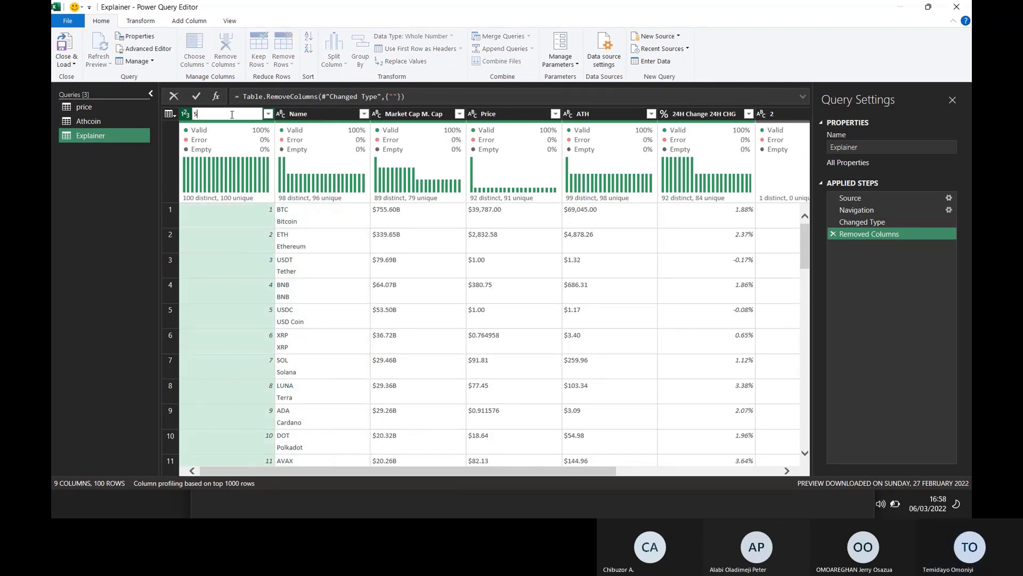
type("S/N")
key("Return")
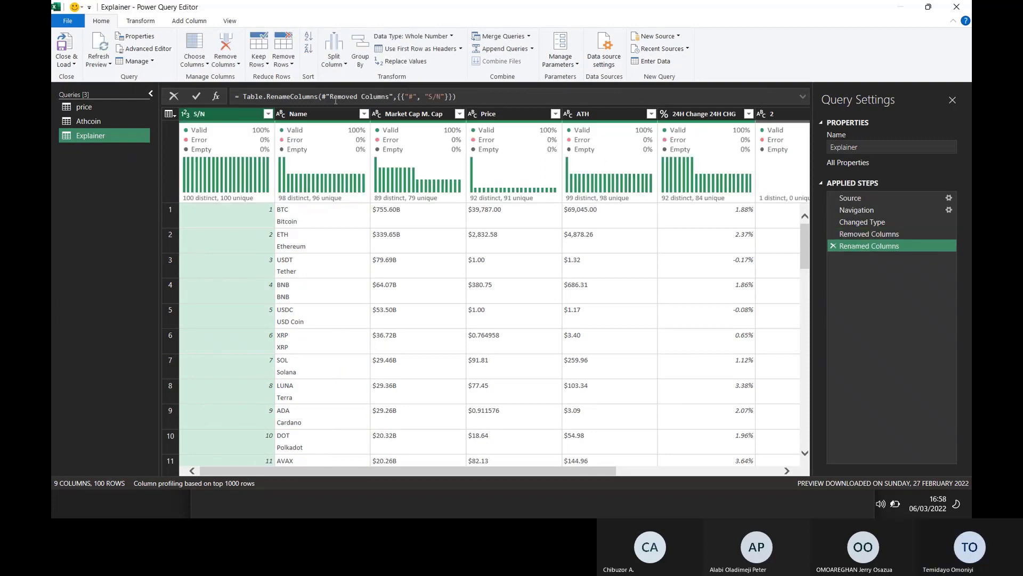
- Apply the Clean text transform to the Name column of the Explainer query
left_click(323, 114)
right_click(323, 113)
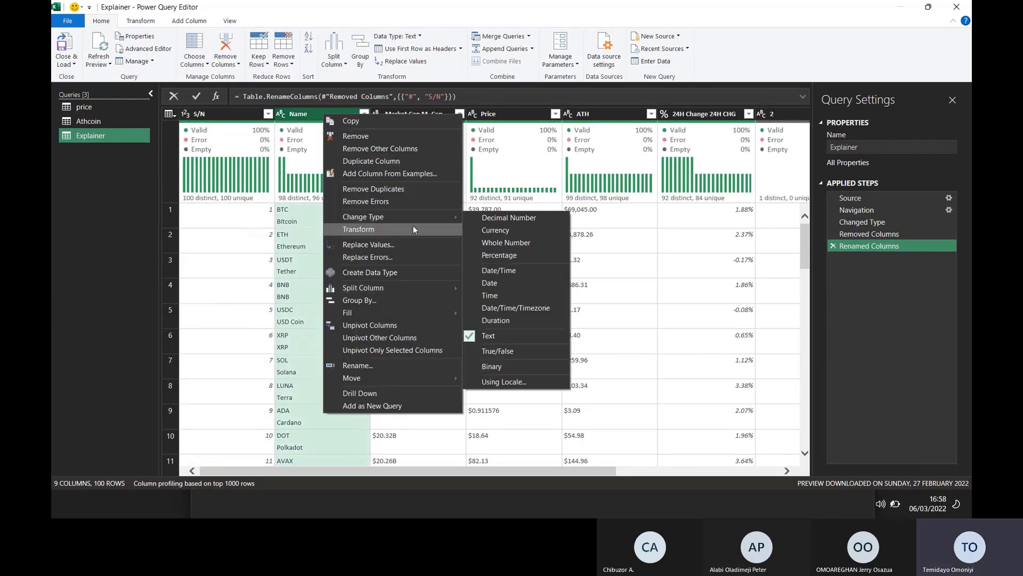
mouse_move(414, 229)
left_click(493, 275)
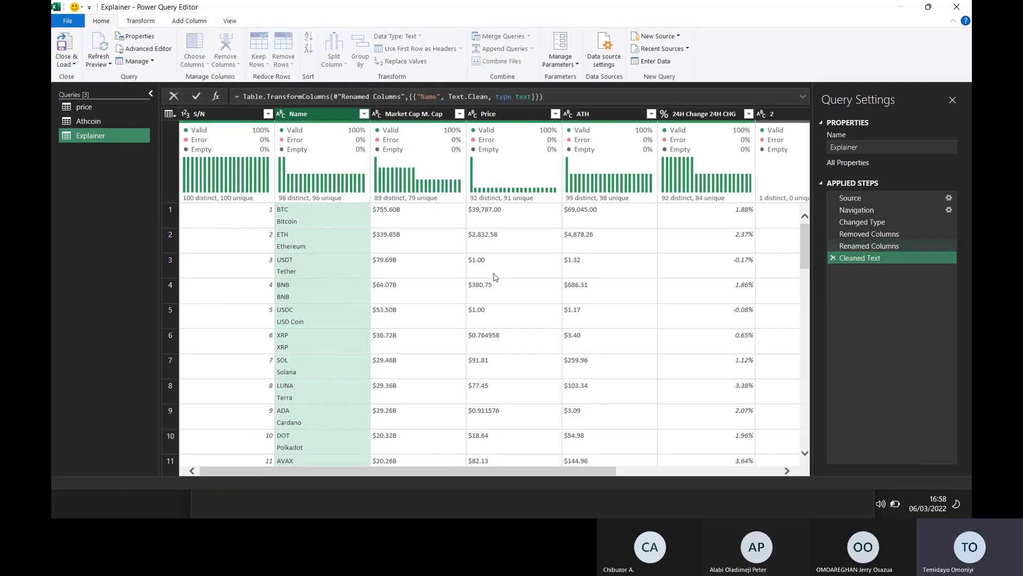
key("alt+Tab")
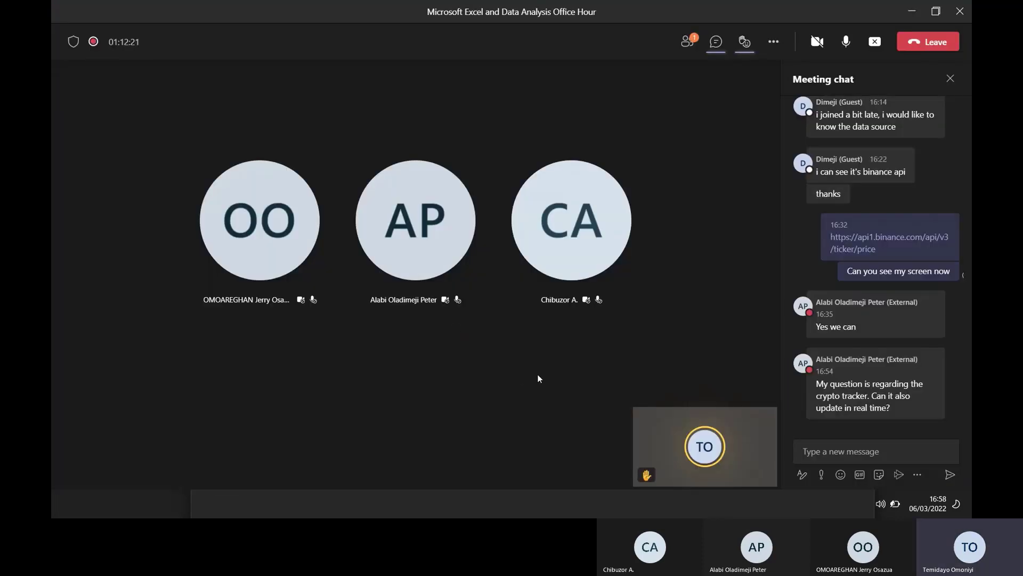
key("alt+Tab")
- Replace the $ sign with nothing in the Price and ATH columns
left_click(401, 114)
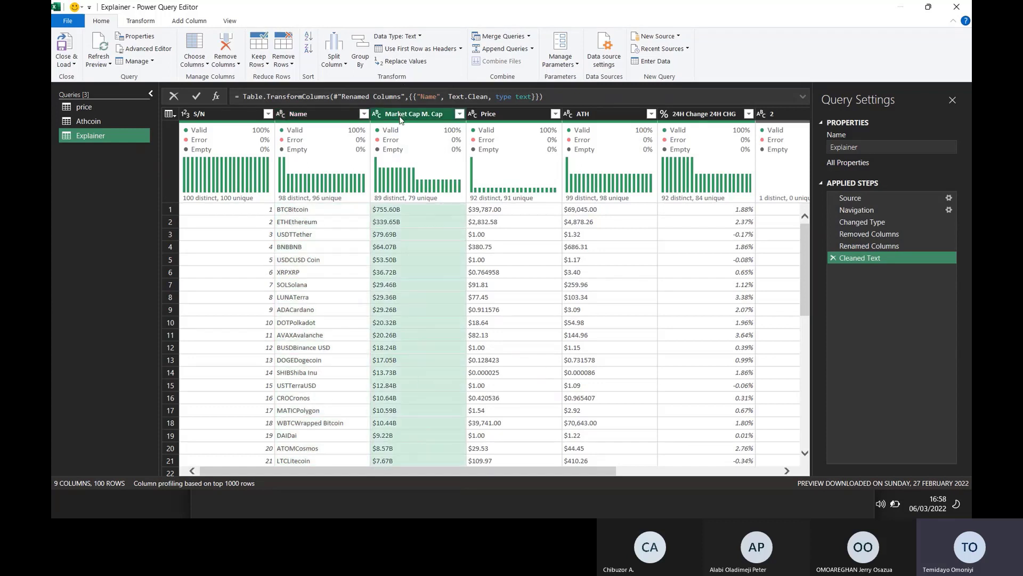
left_click(520, 112)
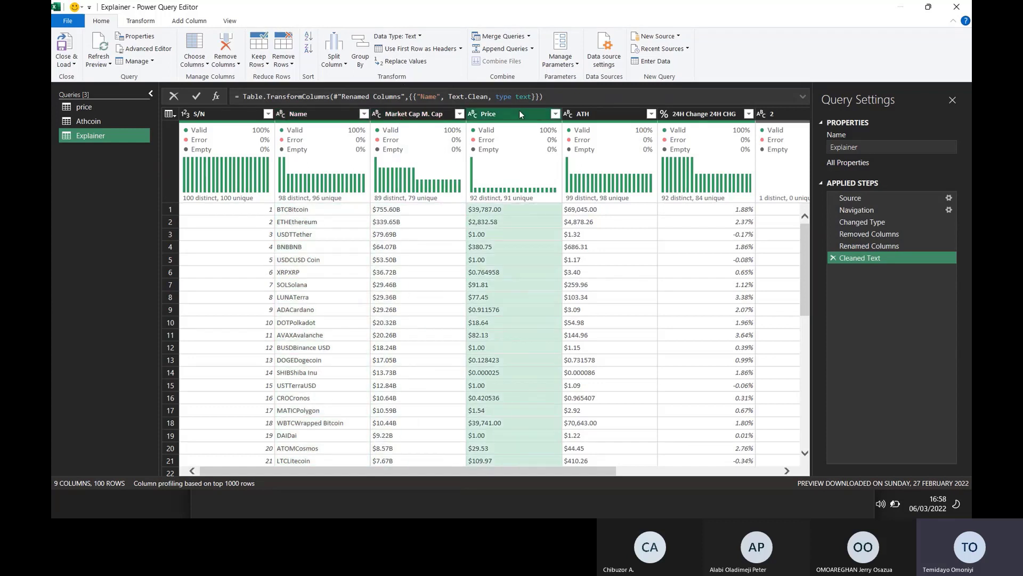
key("shift+Right")
right_click(517, 111)
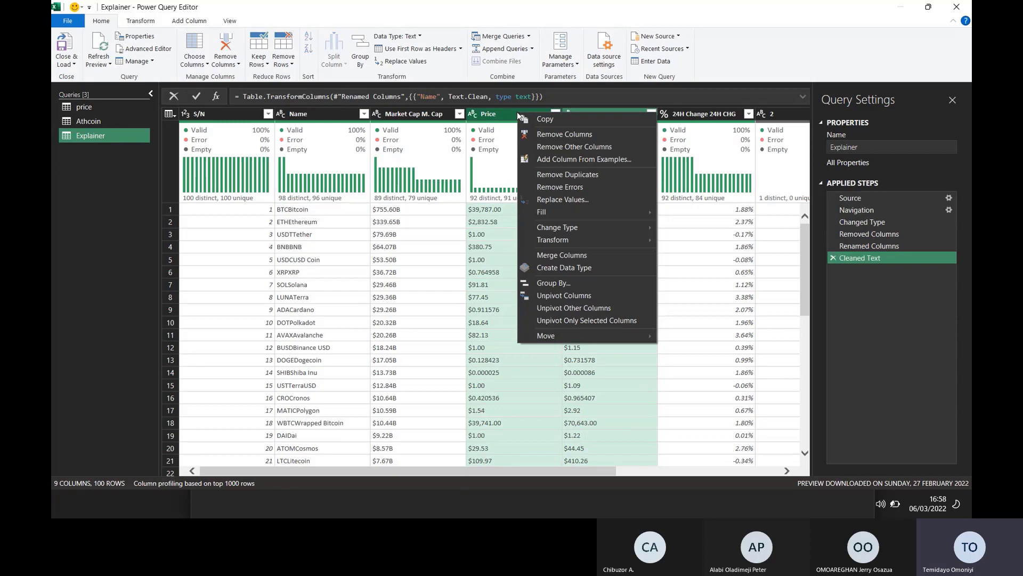
left_click(562, 200)
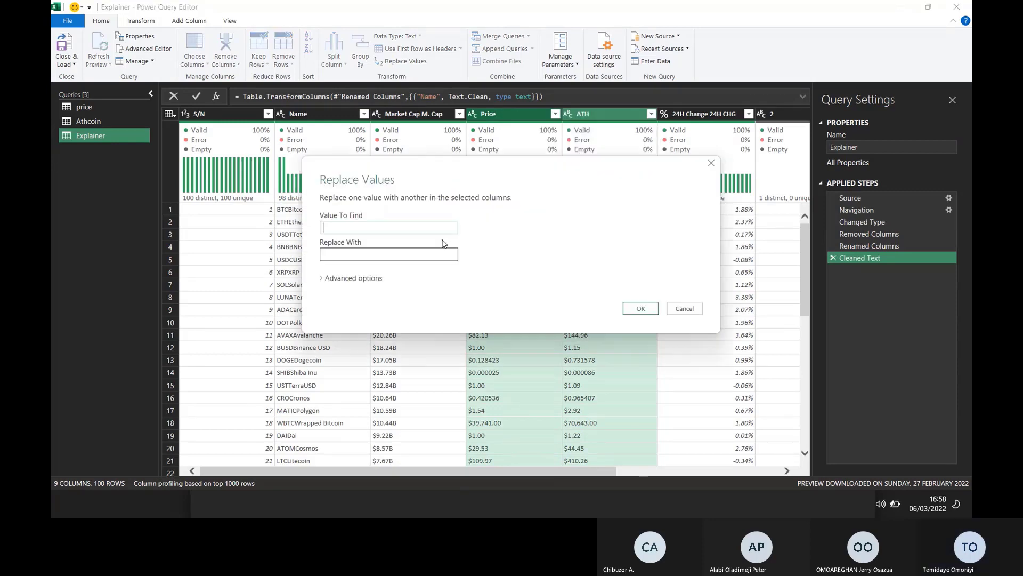
type("$")
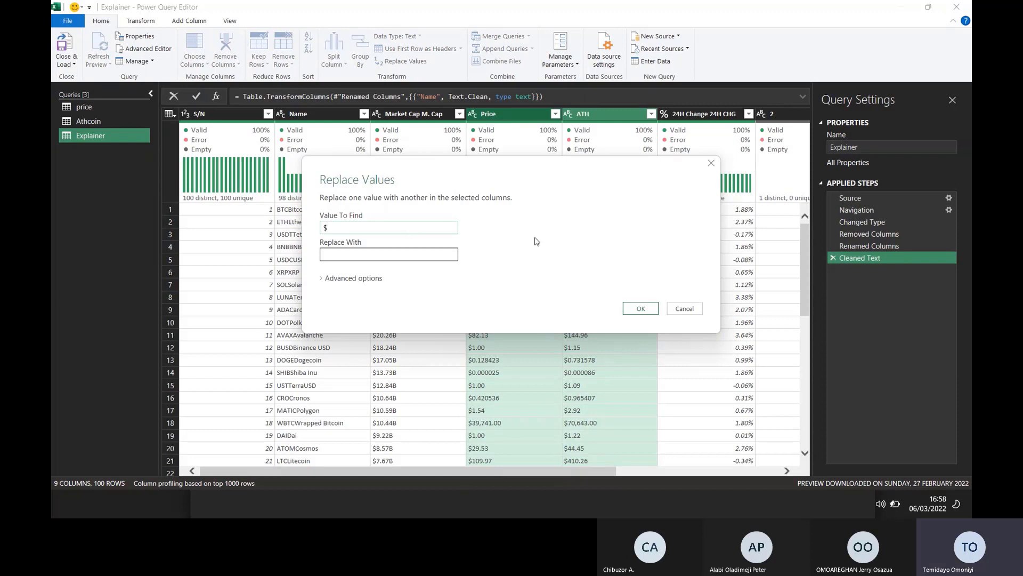
left_click(638, 305)
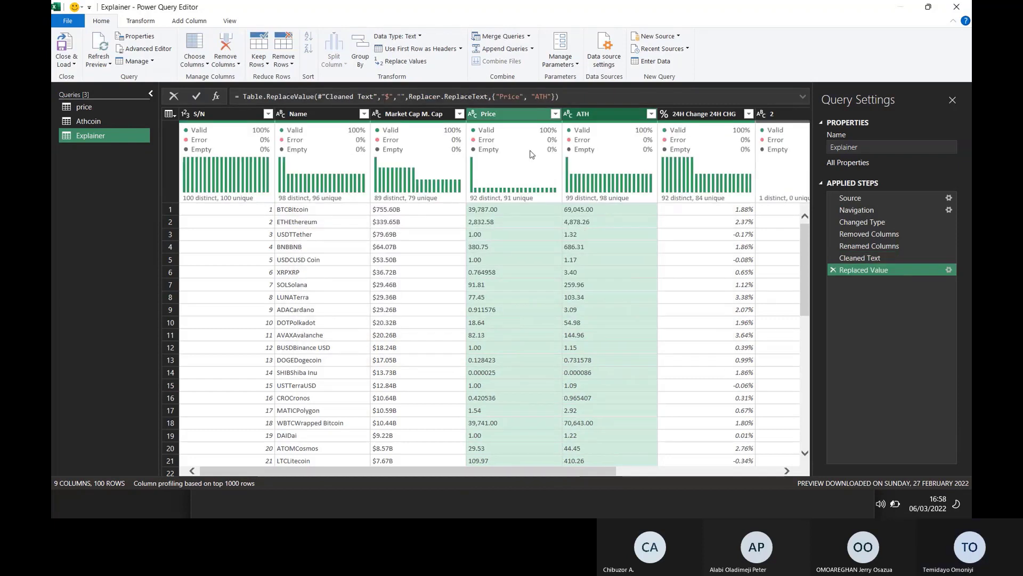
- Change the data type of the Price and ATH columns to Decimal Number
right_click(517, 113)
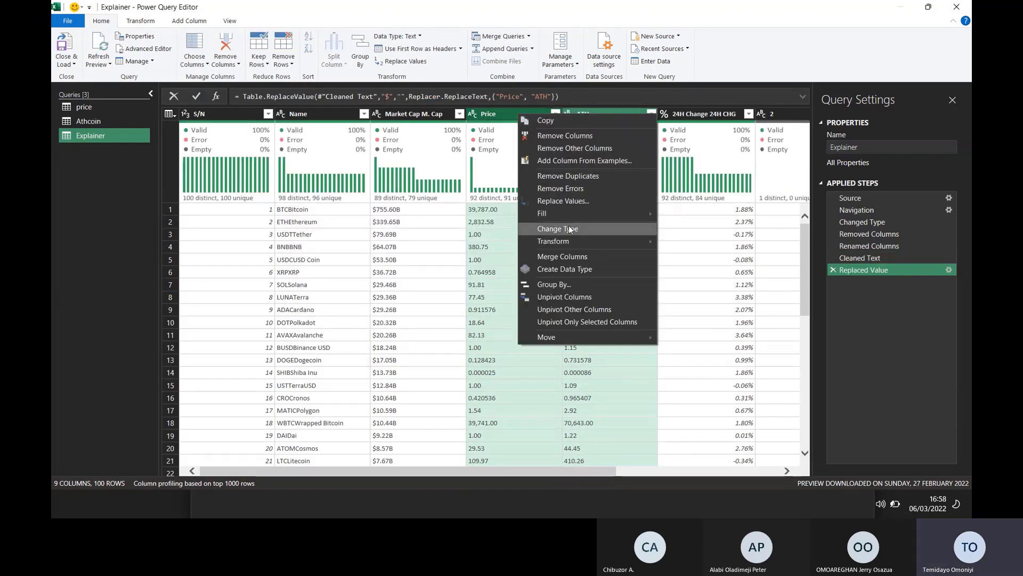
mouse_move(570, 229)
left_click(689, 233)
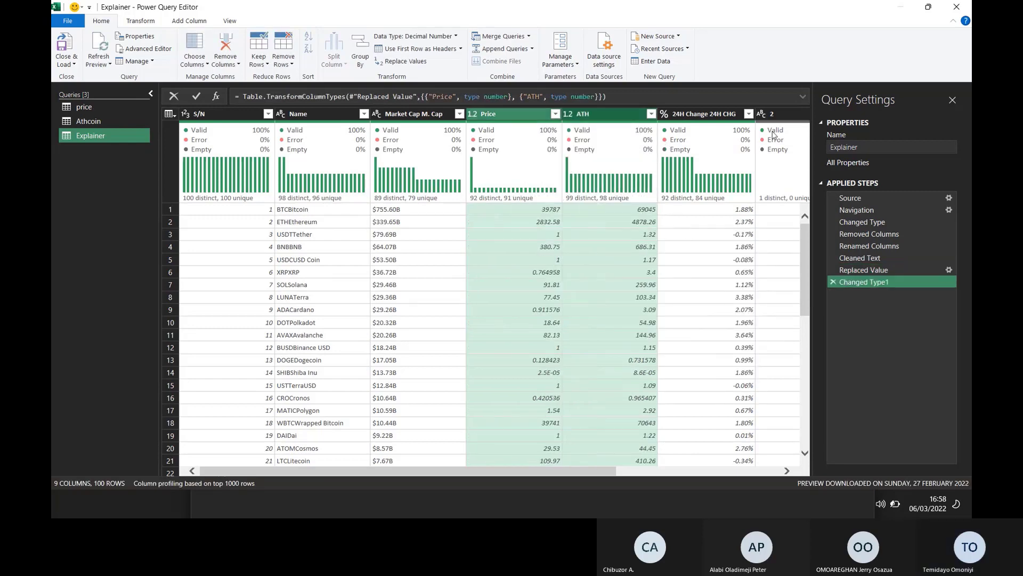
left_click_drag(584, 471, 465, 454)
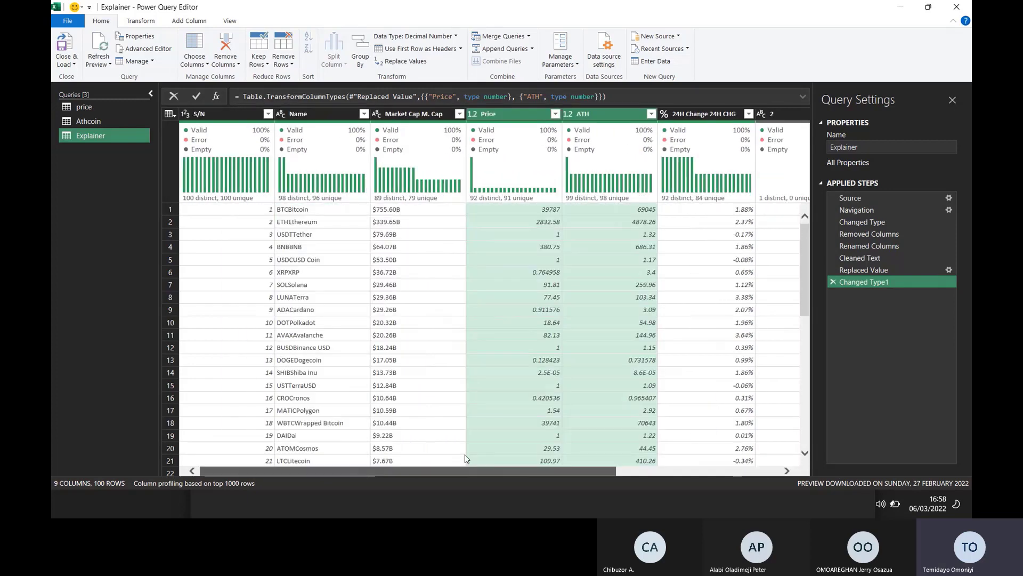
- Close Power Query Editor and load the Explainer query into a worksheet
left_click(63, 41)
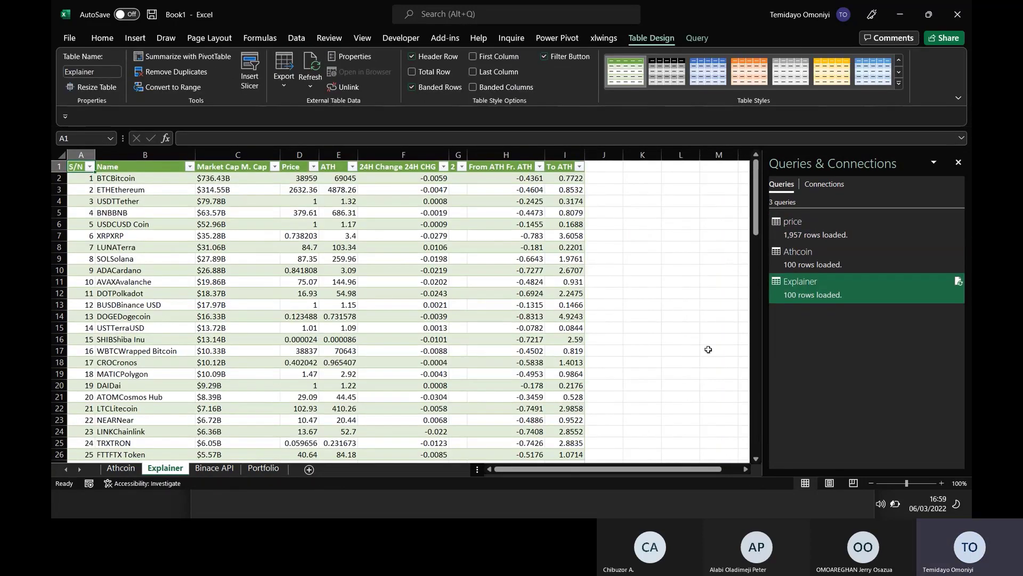
key("alt+Tab")
key("alt+Tab")
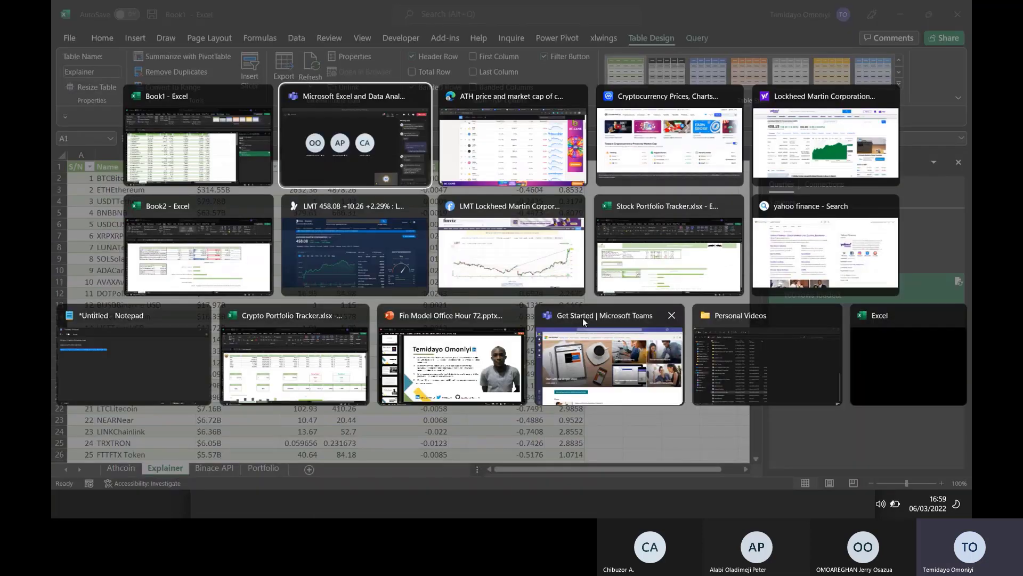
key("alt+Tab")
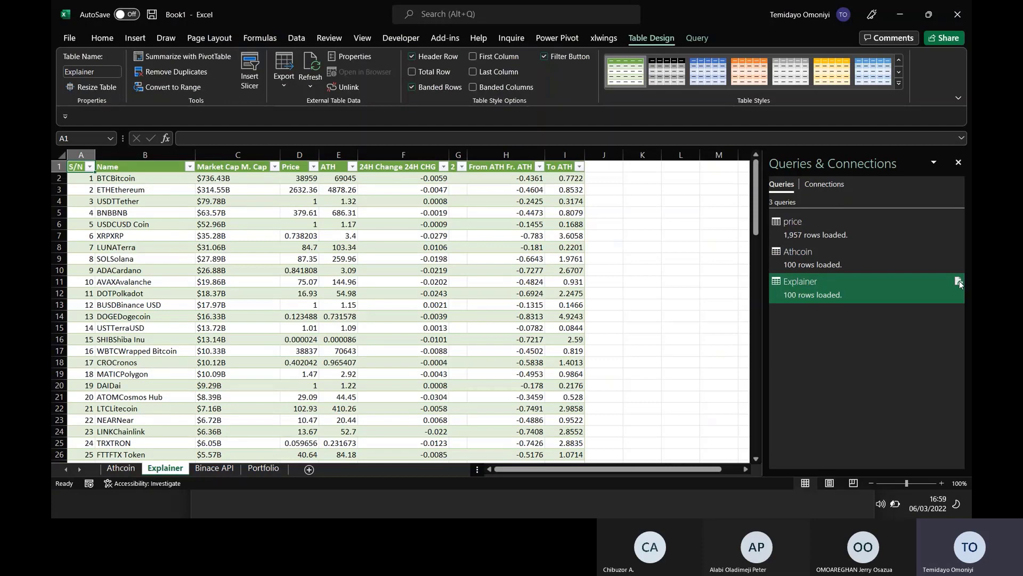
- Refresh the Explainer query and view its data preview
left_click(959, 281)
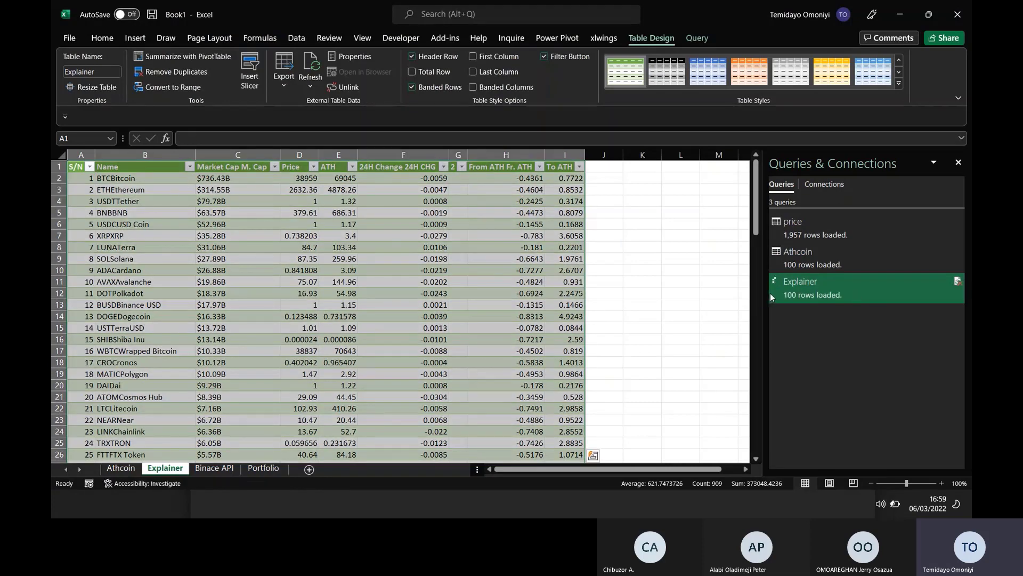
mouse_move(781, 281)
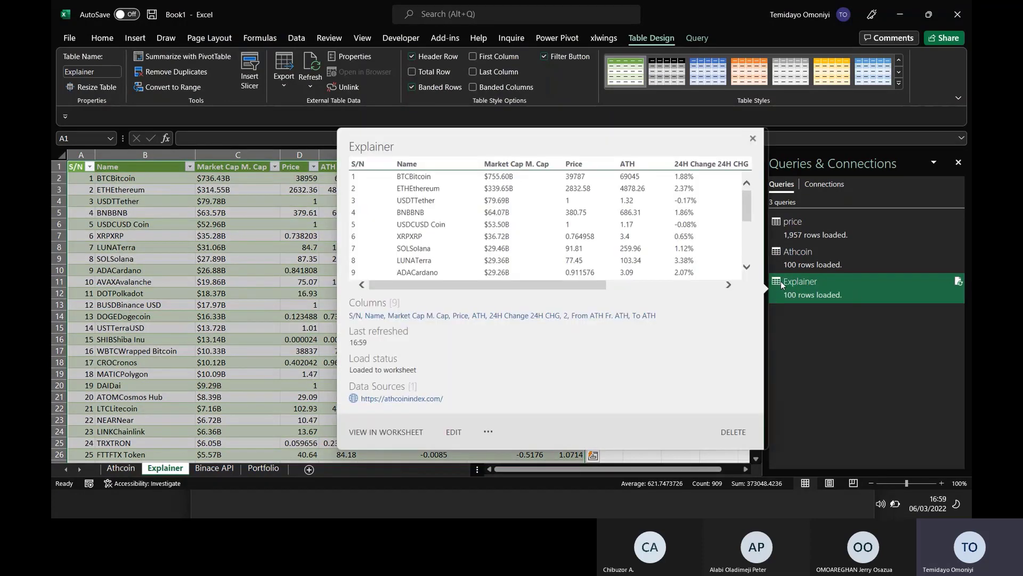
left_click(284, 272)
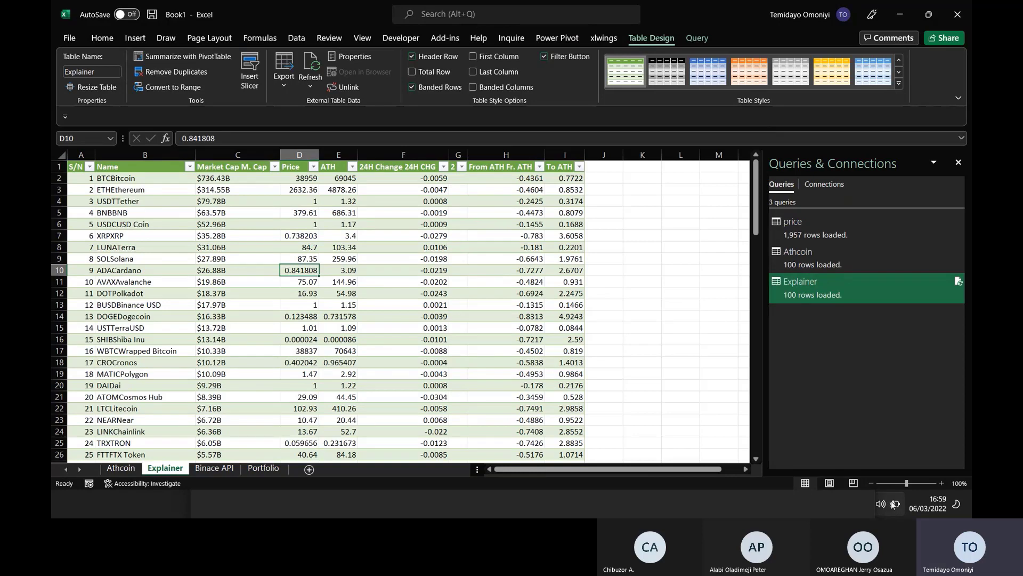
left_click(647, 304)
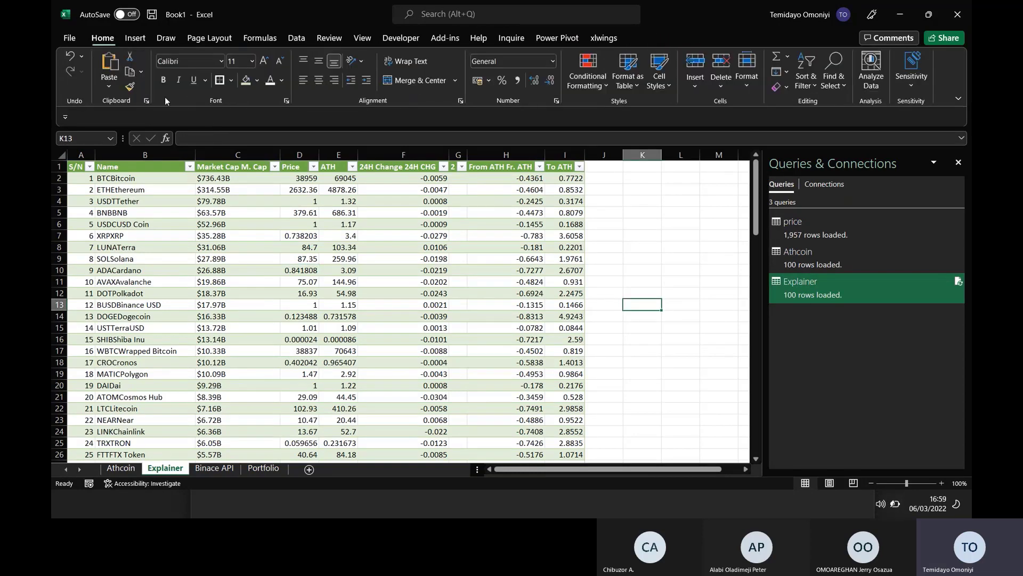
- Open the connection properties of the Explainer table's query and enable refreshing at a timed interval
left_click(235, 203)
left_click(294, 38)
left_click(276, 88)
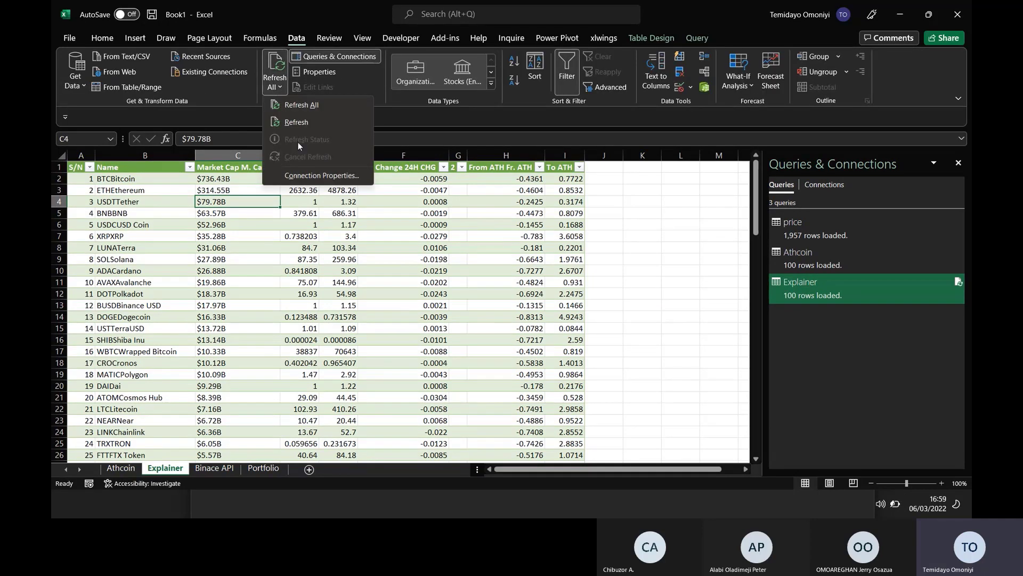
left_click(303, 176)
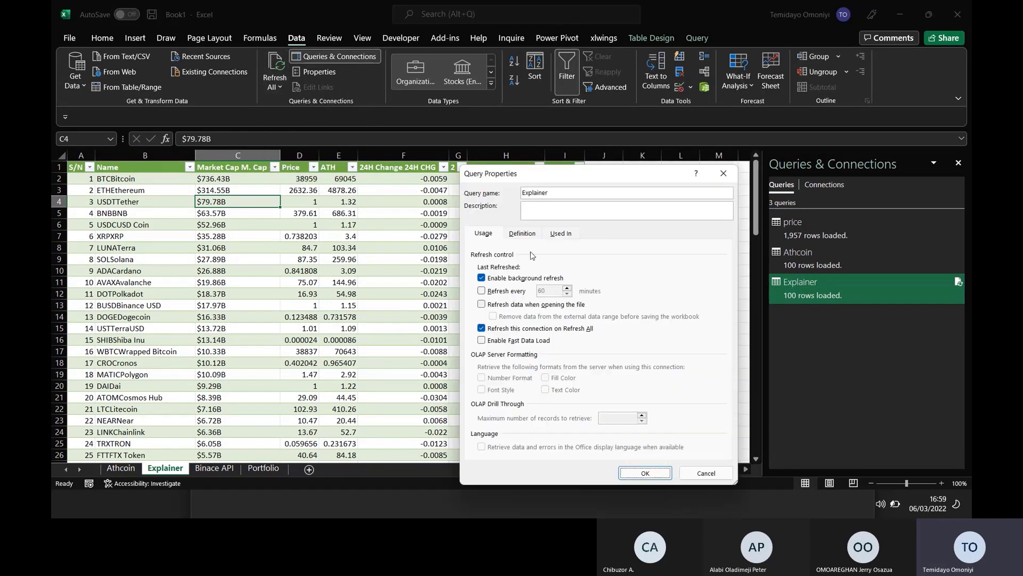
left_click(482, 291)
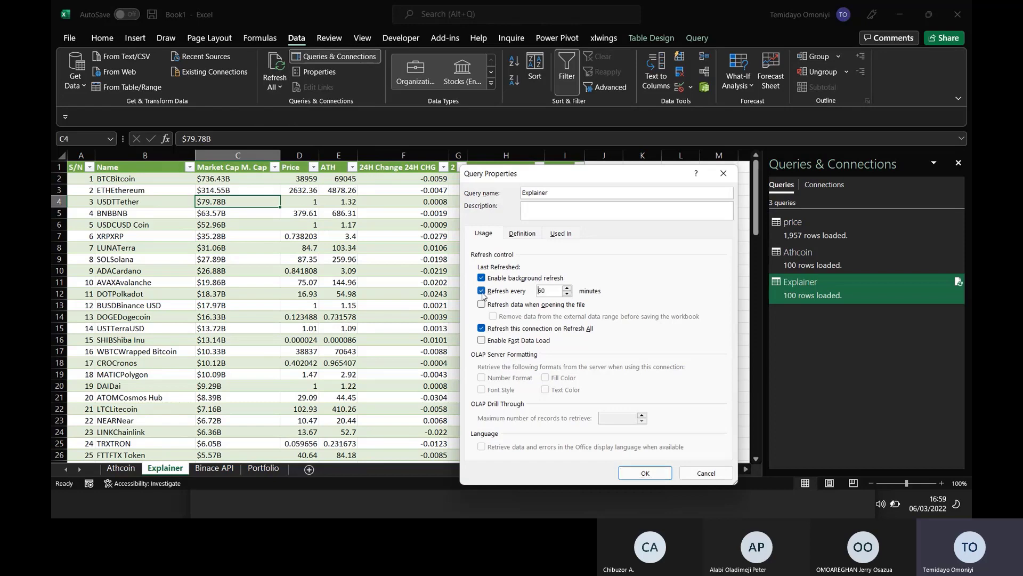
- Try refresh intervals of 10 and 30 minutes for the Explainer query
left_click(568, 293)
left_click(568, 293)
left_click(568, 294)
left_click(568, 293)
key("BackSpace")
key("BackSpace")
type("10")
key("BackSpace")
key("BackSpace")
type("30")
- Set the Explainer query's refresh interval to 5 minutes and apply the query properties
key("BackSpace")
key("BackSpace")
type("5")
left_click(645, 473)
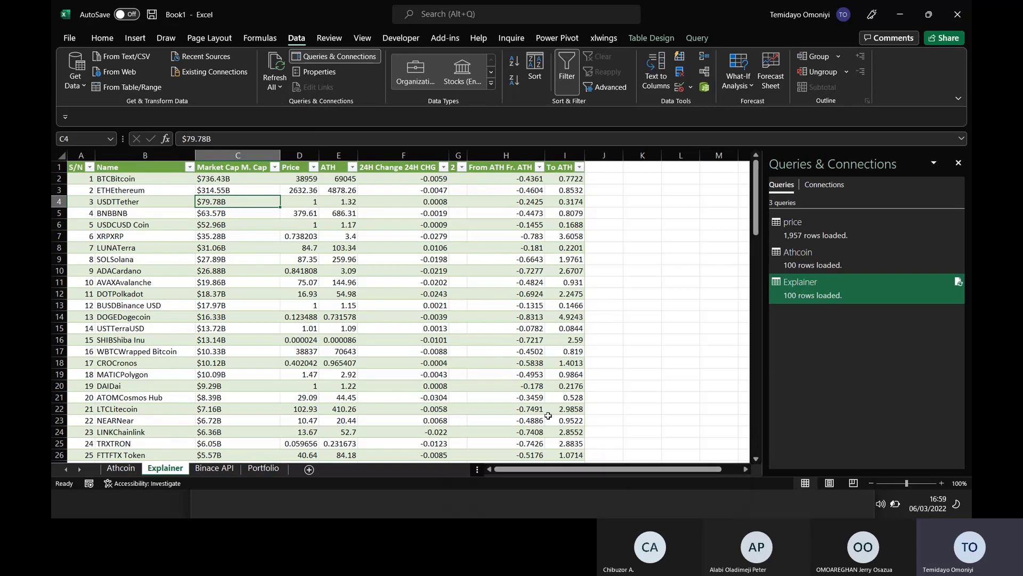
left_click(644, 328)
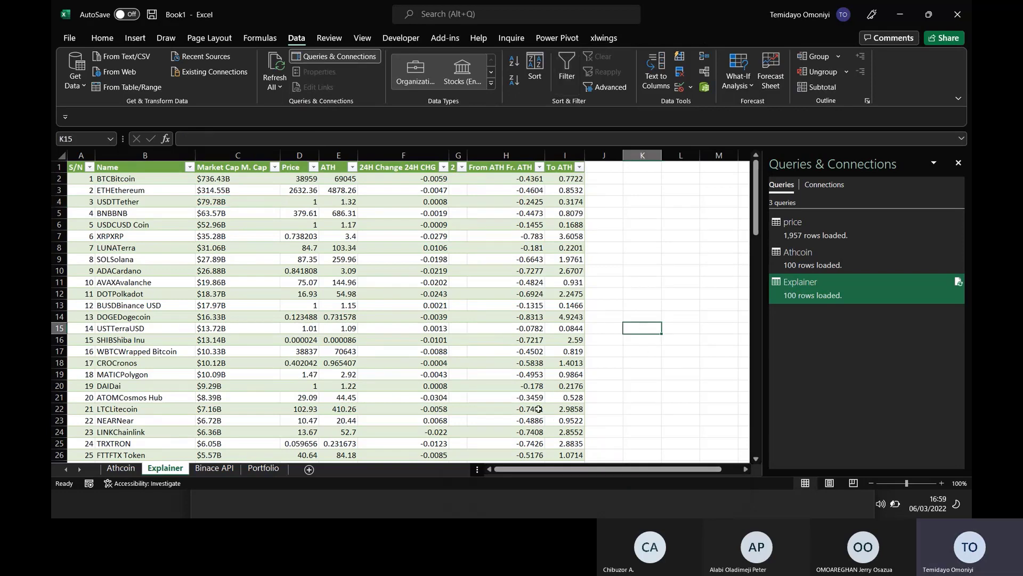
- Switch to the Microsoft Teams meeting and read the latest chat messages
key("alt+Tab")
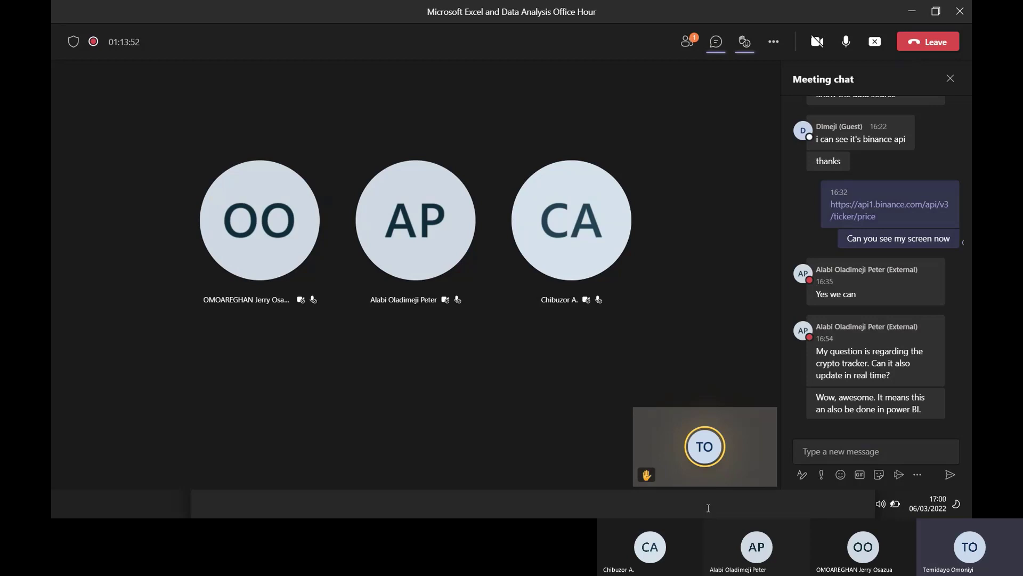
left_click(845, 457)
key("alt+Tab")
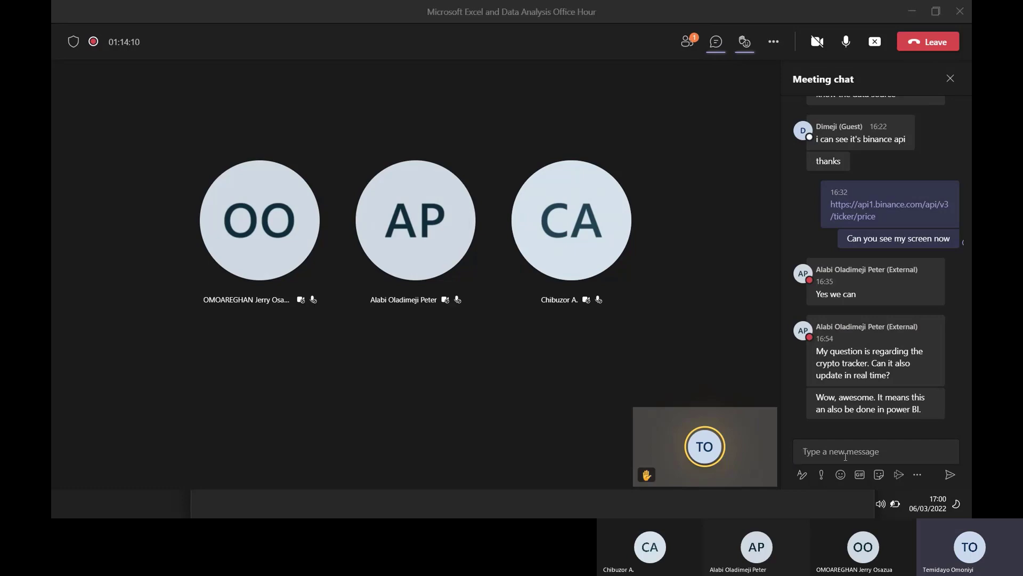
- In the browser, open the Power BI Learning Community page on Meetup and its Data Normalization using M Query event
key("alt+Tab")
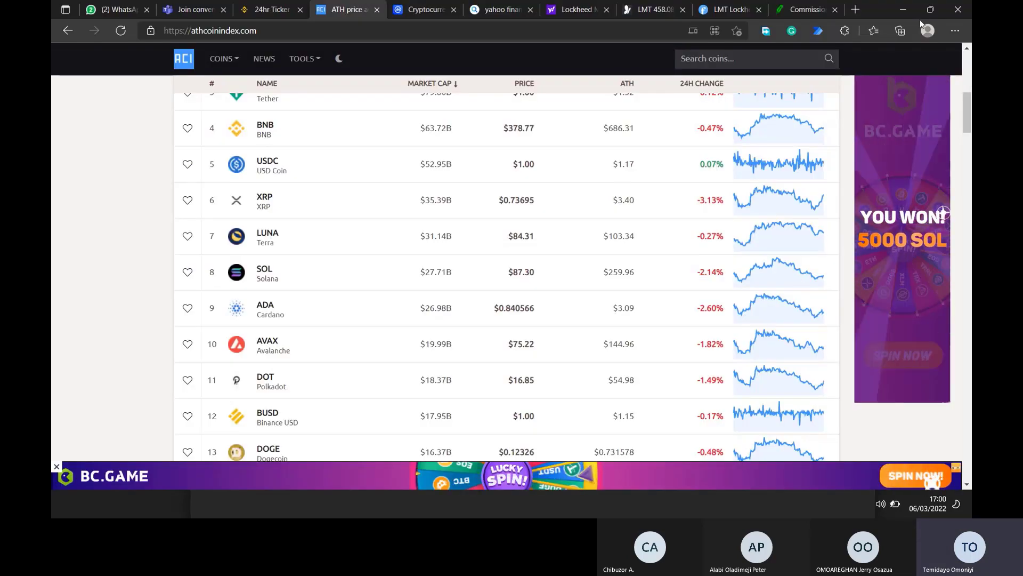
left_click(856, 9)
type("meet")
key("Return")
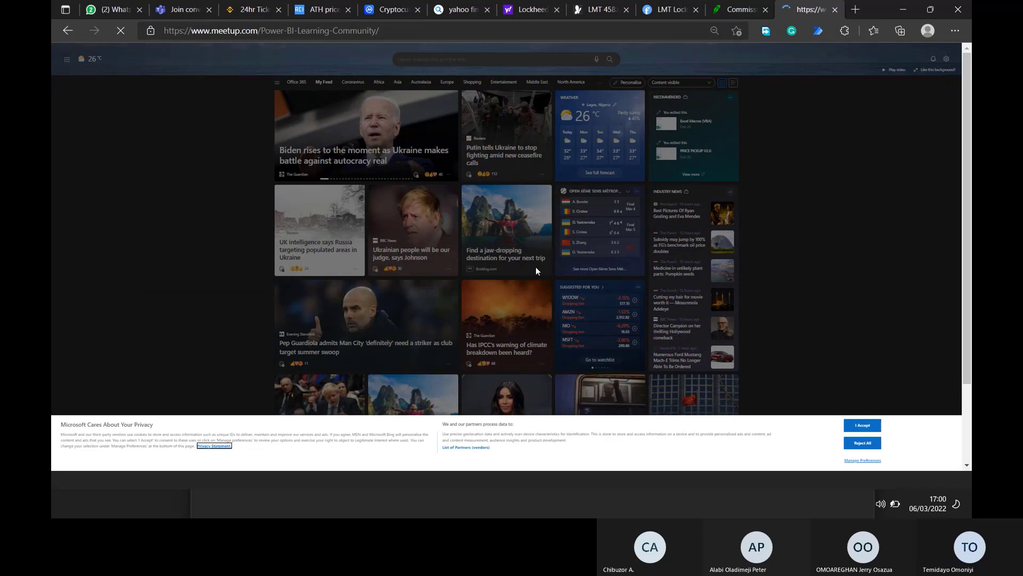
scroll(770, 237, "down", 3)
scroll(770, 238, "down", 3)
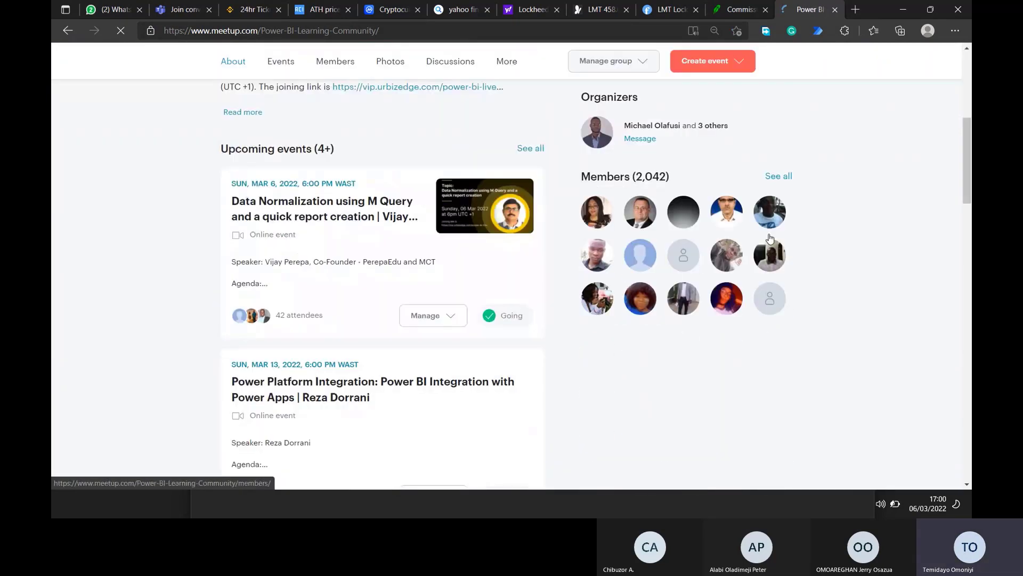
left_click(269, 238)
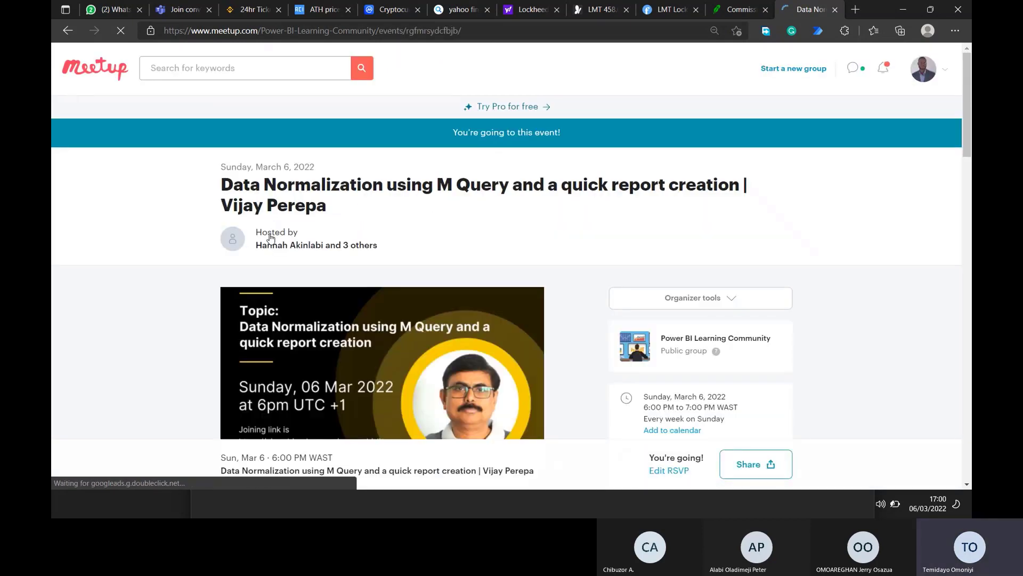
- Copy the Meetup event's web address and post it as a link in the Teams meeting chat
left_click(490, 34)
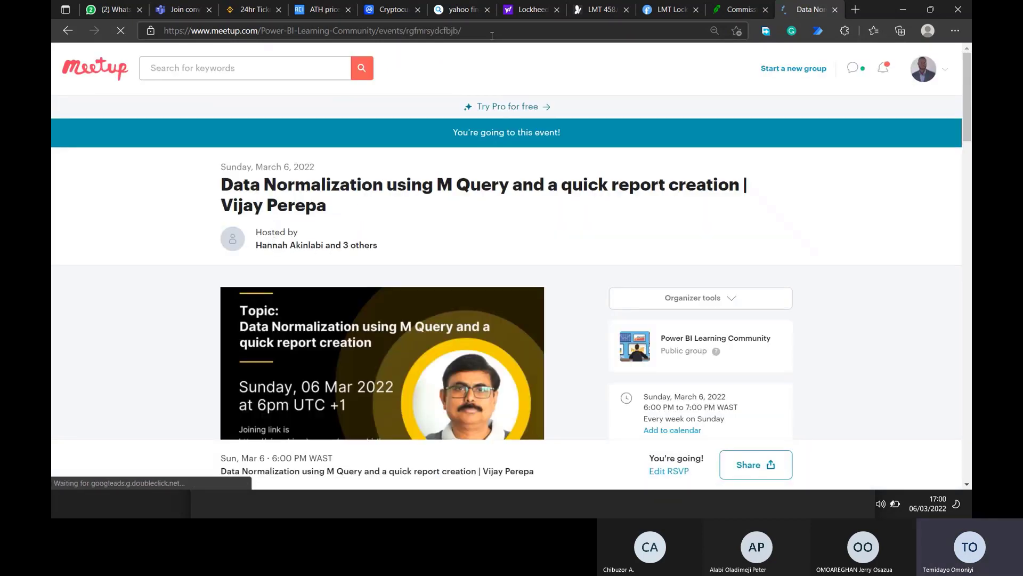
key("alt+Tab")
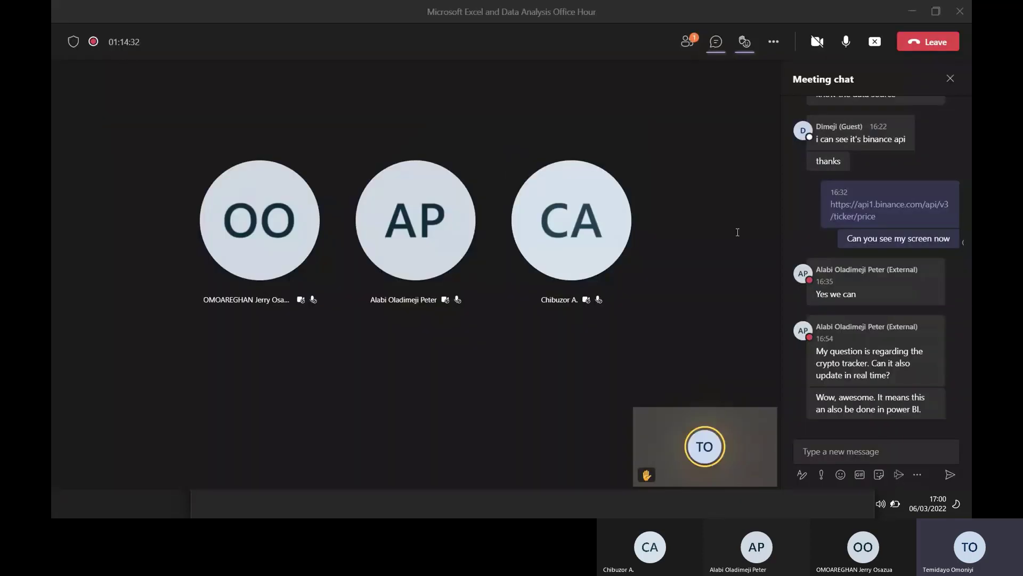
left_click(853, 452)
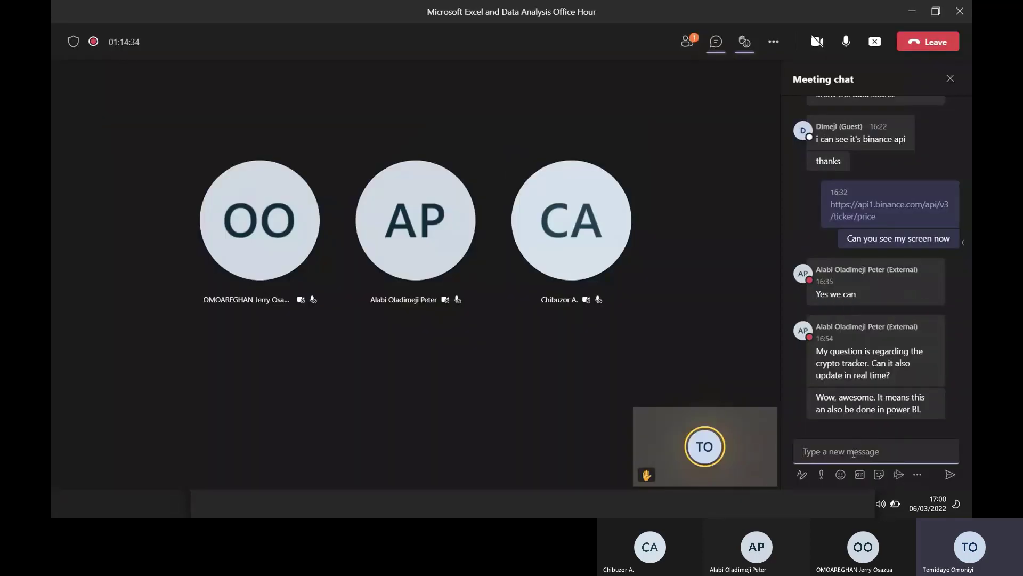
type("Data Normalization using M Query and a quick report creation | Vijay Perepa, Sun, Mar 6, 2022, 6:00 PM | Meetup")
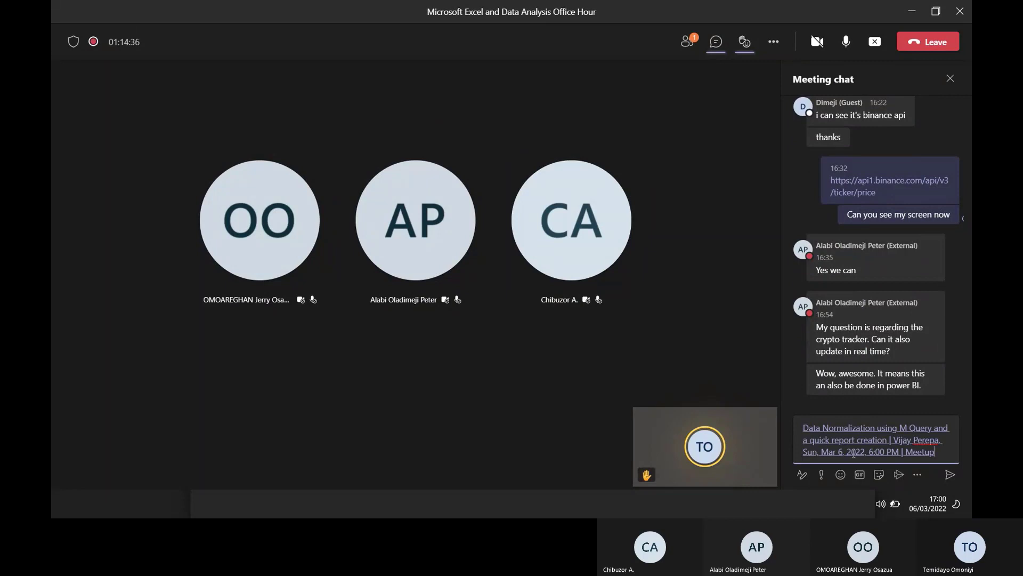
key("Return")
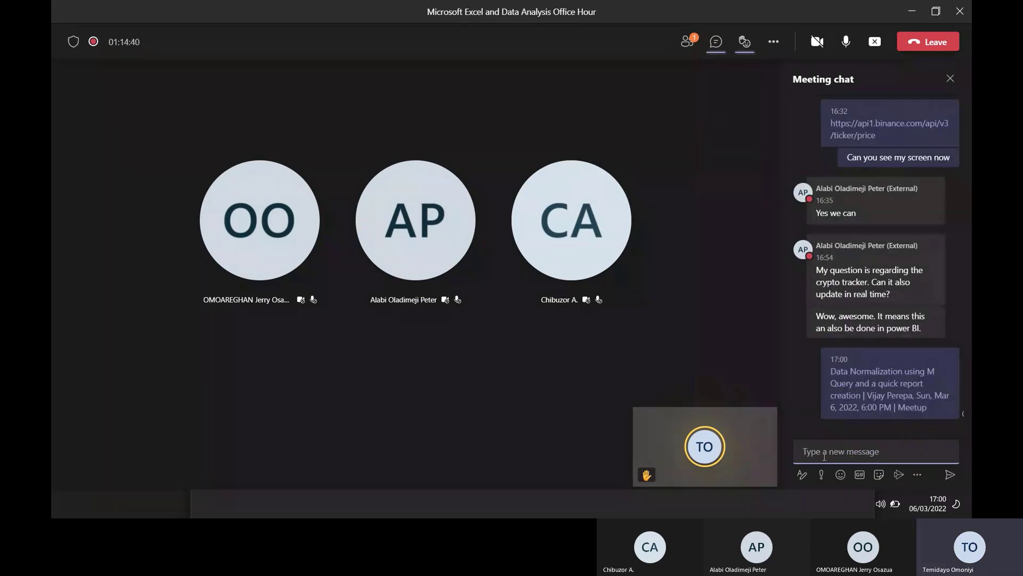
- Switch to the browser, open YouTube in a new tab, and find and open the UrBizEdge channel using the search term urbizedge
key("alt+Tab")
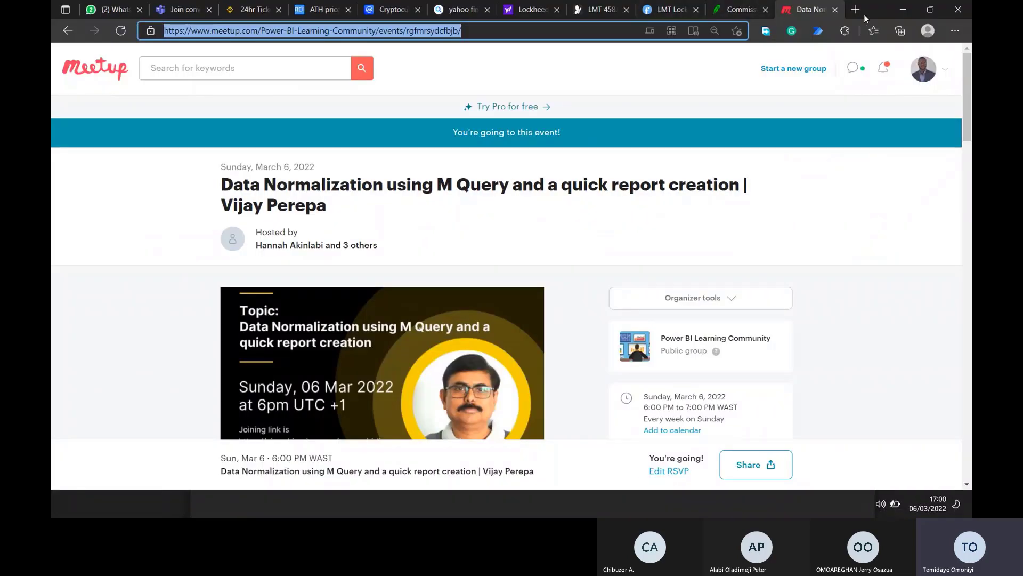
key("ctrl+t")
type("you")
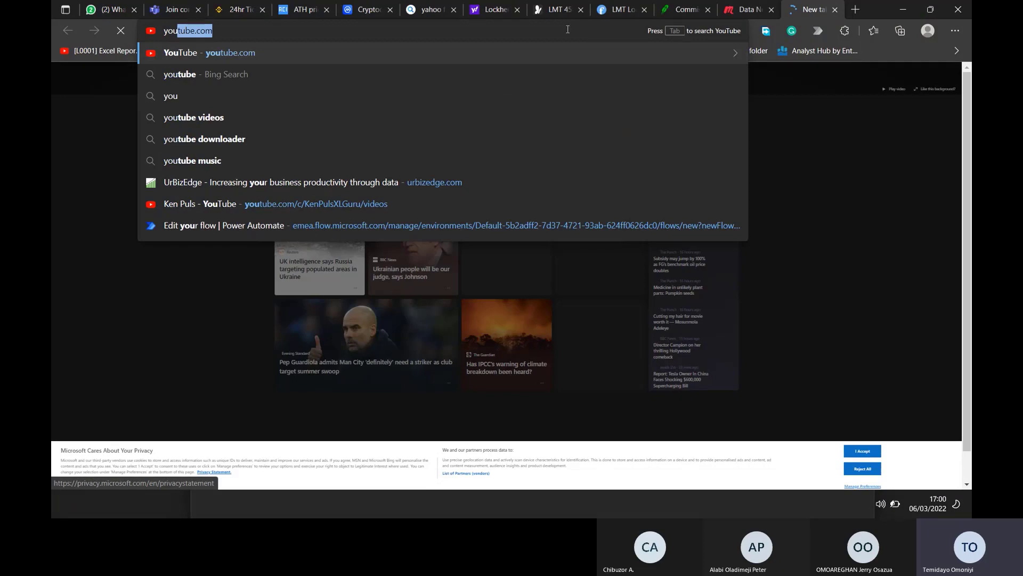
key("Return")
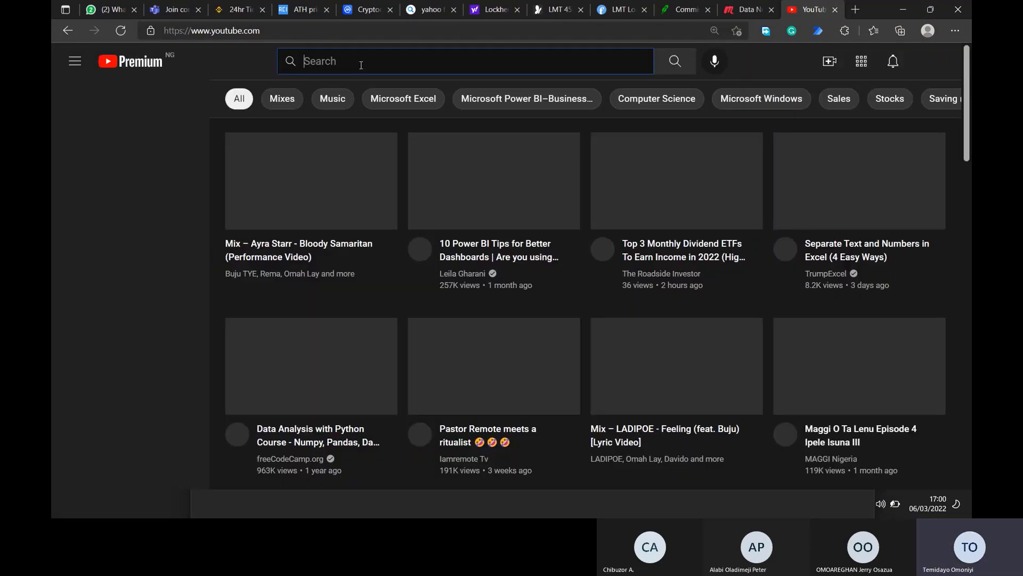
left_click(361, 65)
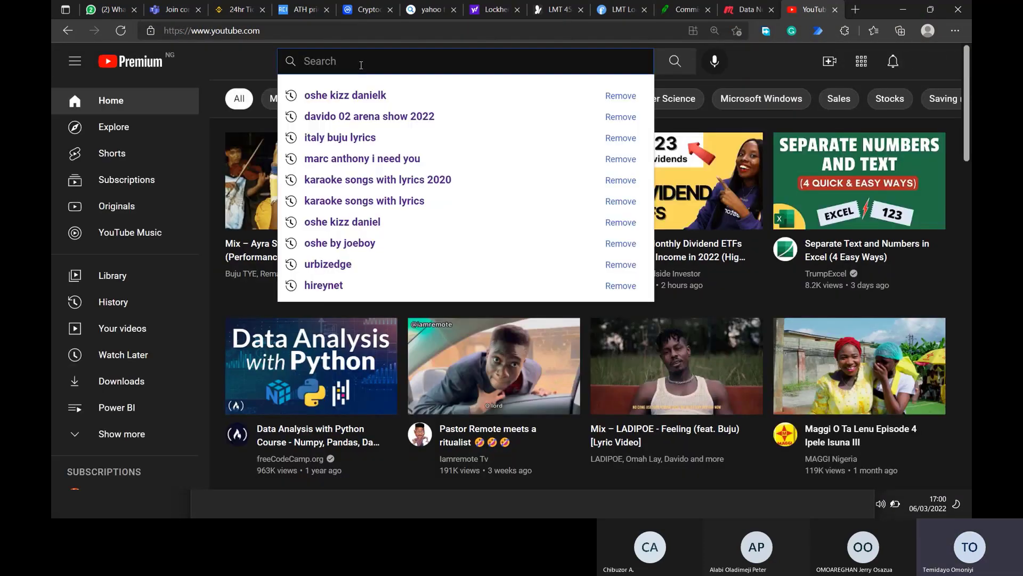
type("ur")
left_click(336, 99)
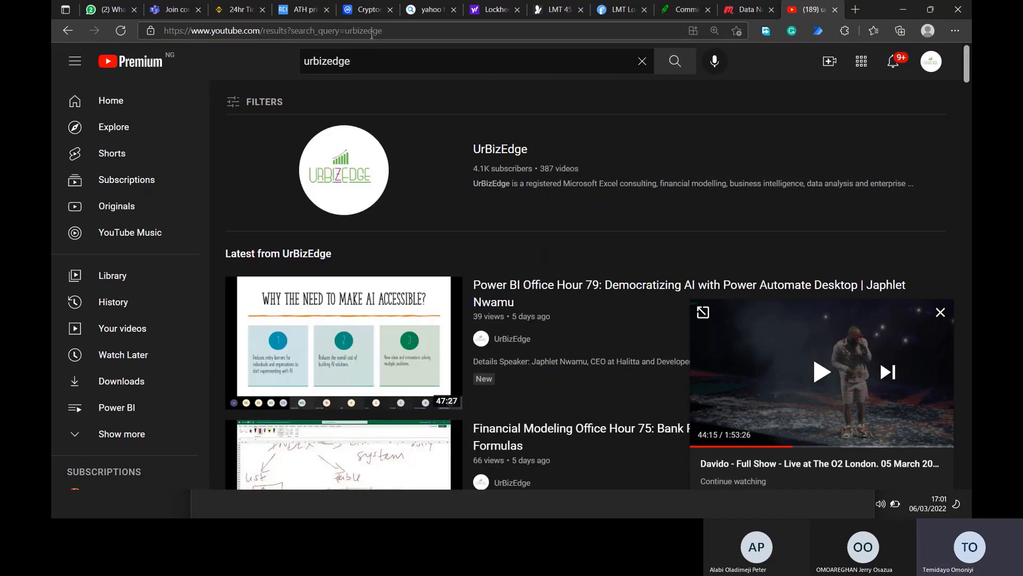
left_click(327, 156)
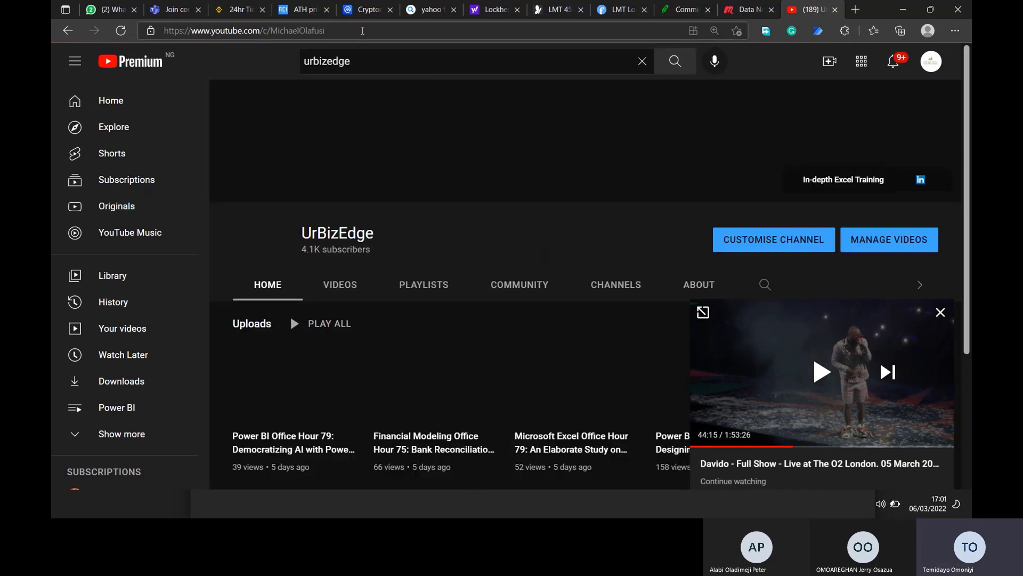
- Copy the UrBizEdge channel's web address and post it as a link in the Teams meeting chat
left_click(361, 27)
key("alt+Tab")
key("Tab")
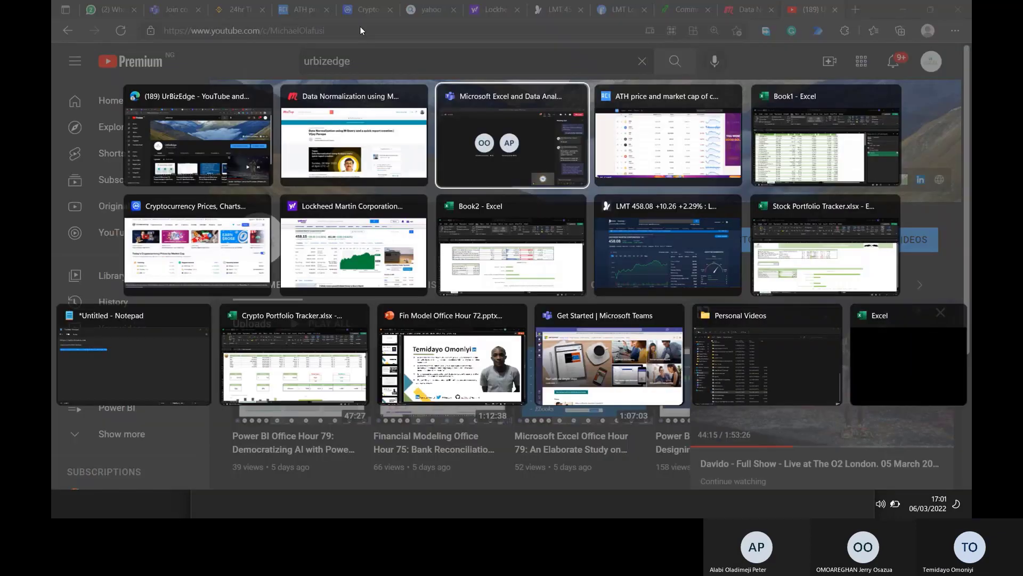
left_click(851, 450)
type("(189) UrBizEdge - YouTube")
key("Return")
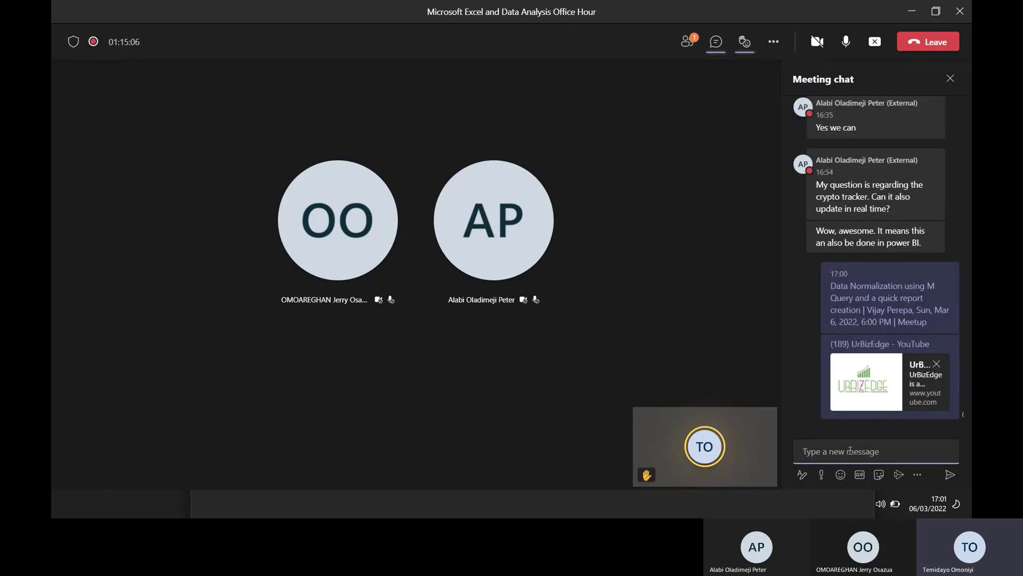
- Review the earlier and latest messages in the meeting chat, and stop sharing the screen with the attendees
scroll(878, 398, "up", 3)
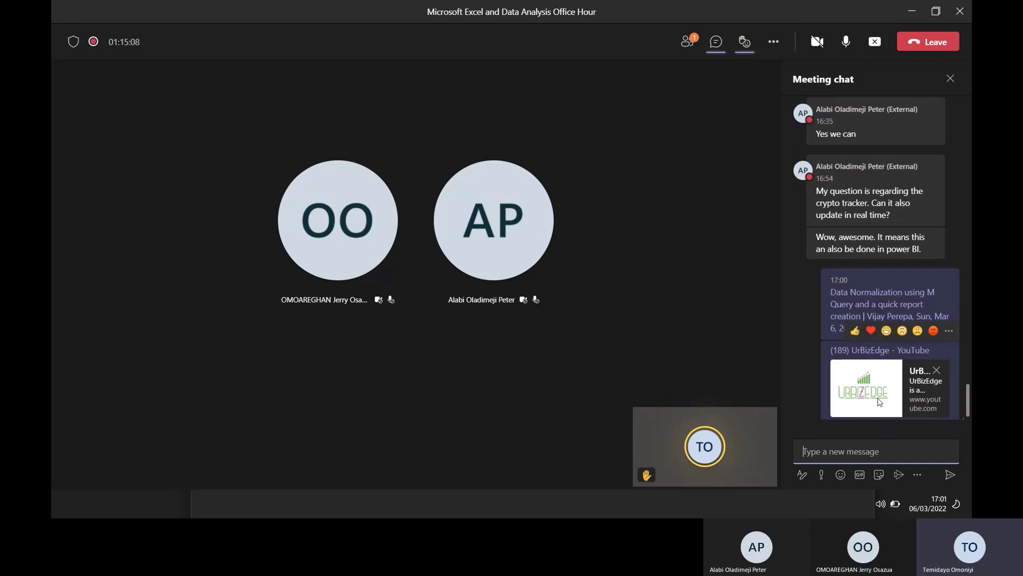
scroll(878, 398, "up", 2)
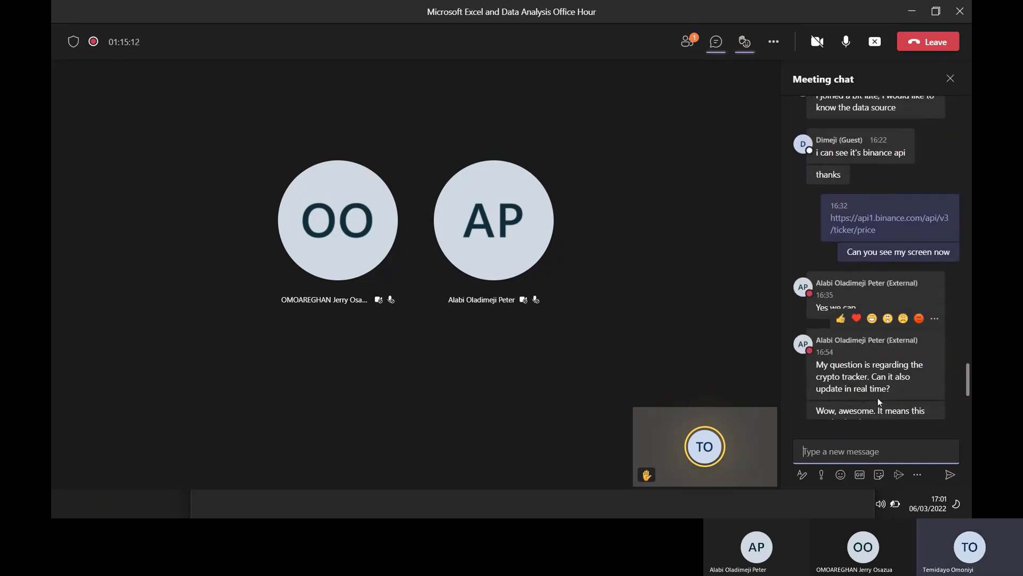
scroll(878, 398, "up", 3)
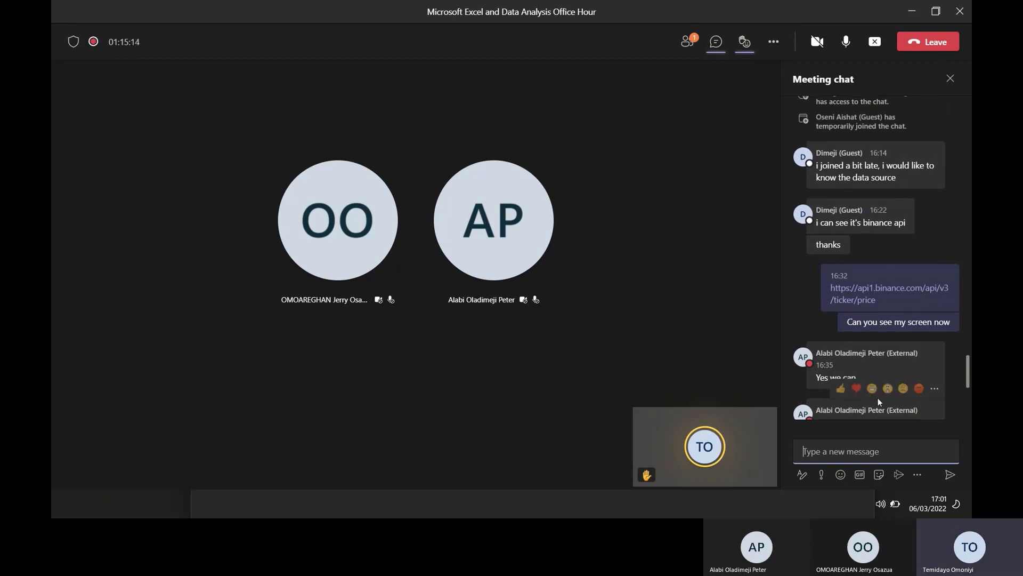
scroll(877, 398, "up", 2)
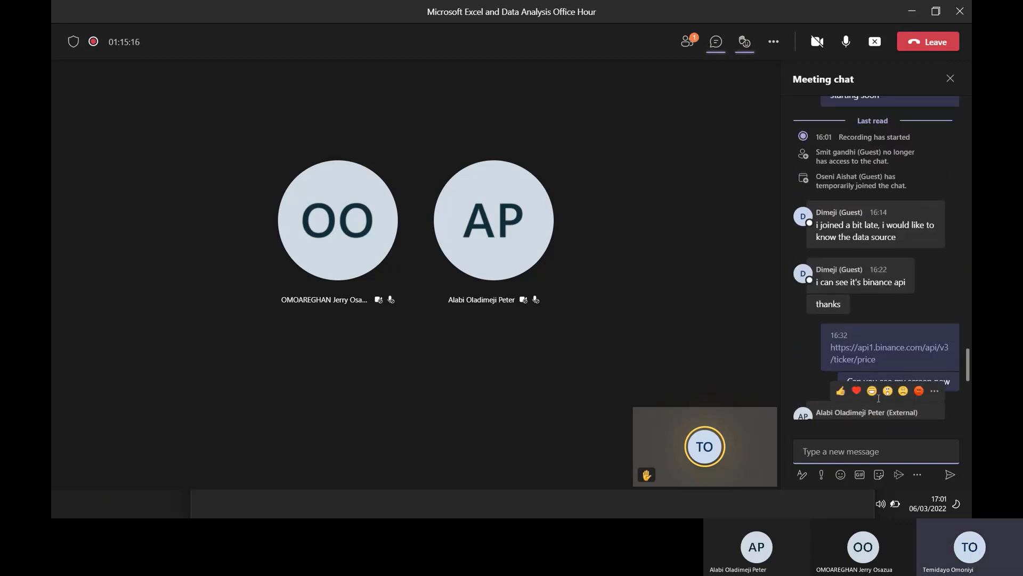
scroll(844, 356, "down", 1)
scroll(844, 356, "down", 1)
scroll(844, 356, "down", 6)
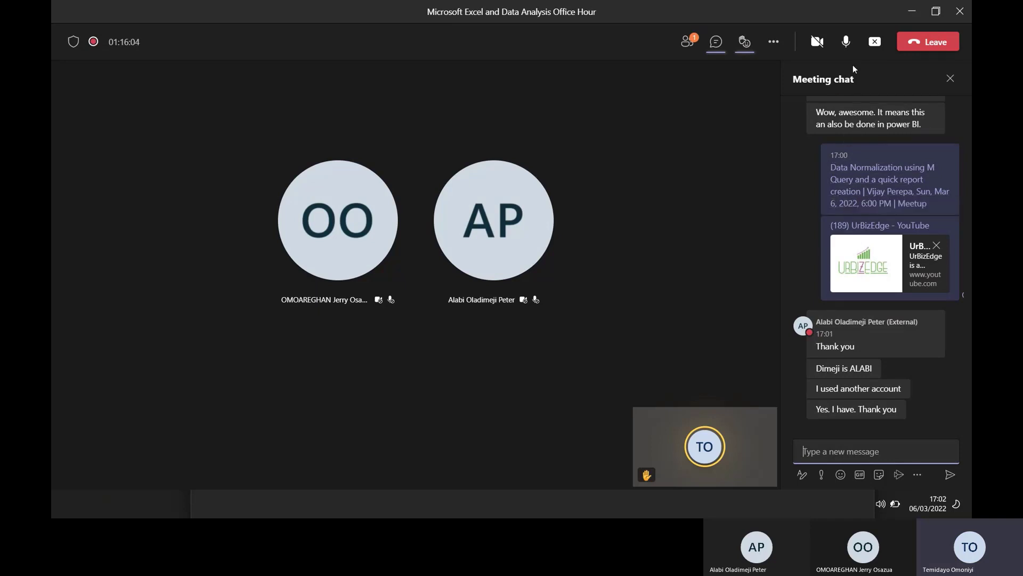
left_click(874, 41)
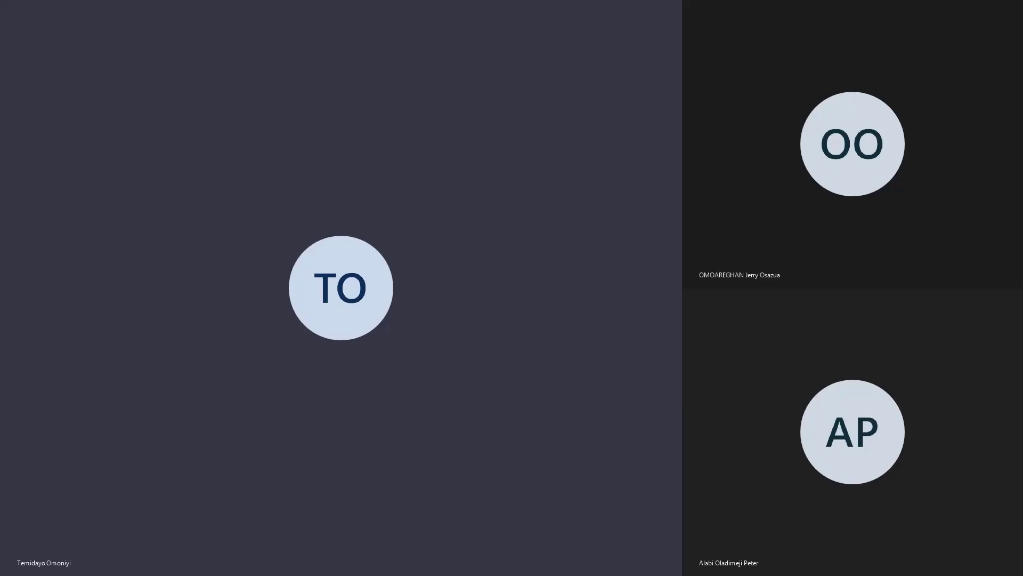